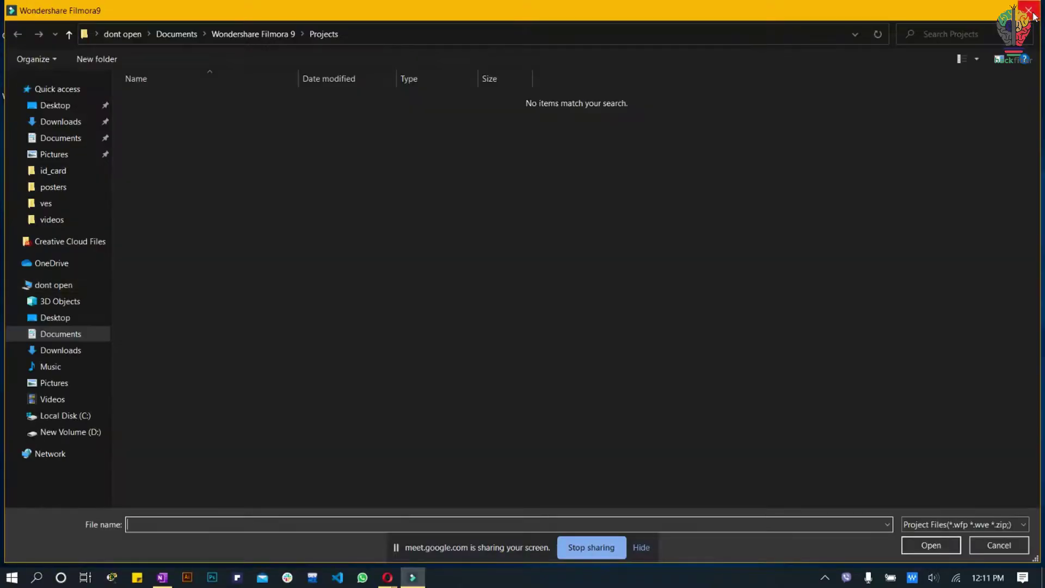
# - Start a blank Filmora9 project, close the Message Center, and paste the editor screenshot into OneNote
pyautogui.click(1029, 9)
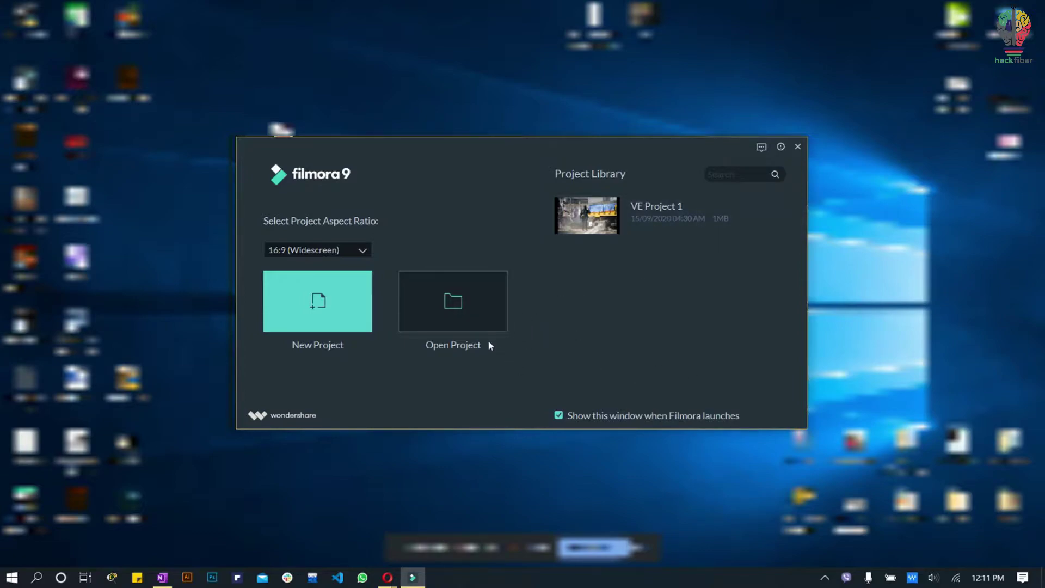
pyautogui.click(313, 308)
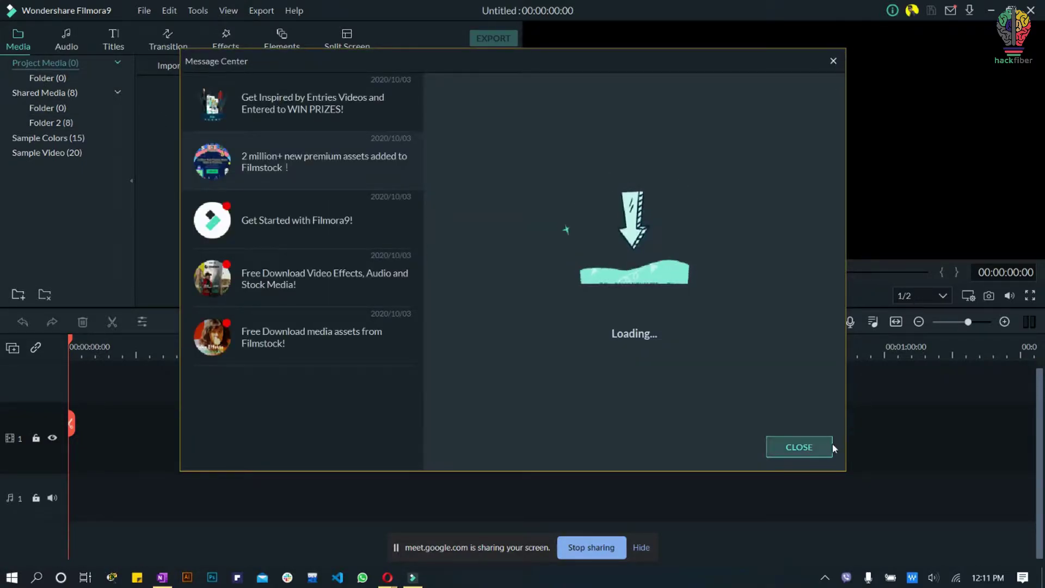
pyautogui.click(799, 447)
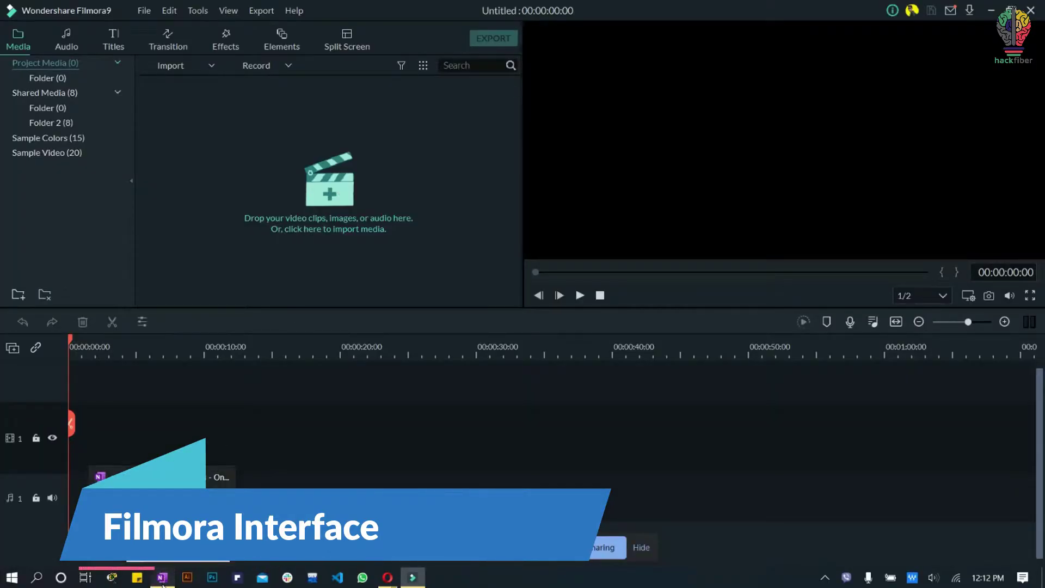
pyautogui.click(162, 578)
pyautogui.hotkey('ctrl', 'v')
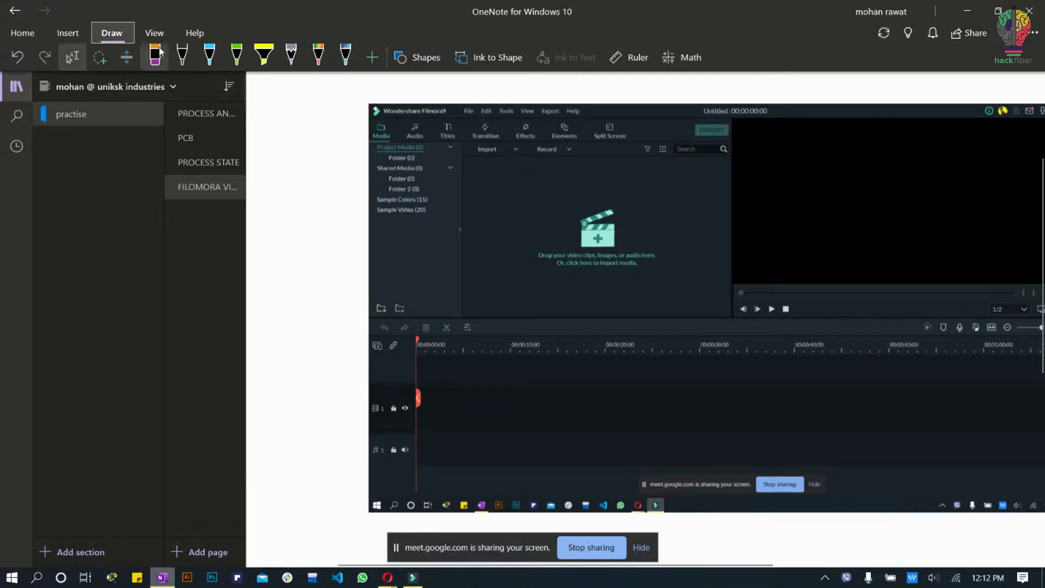
# - Trace a light-blue ink outline around the Filmora9 preview pane in the pasted screenshot
pyautogui.click(209, 54)
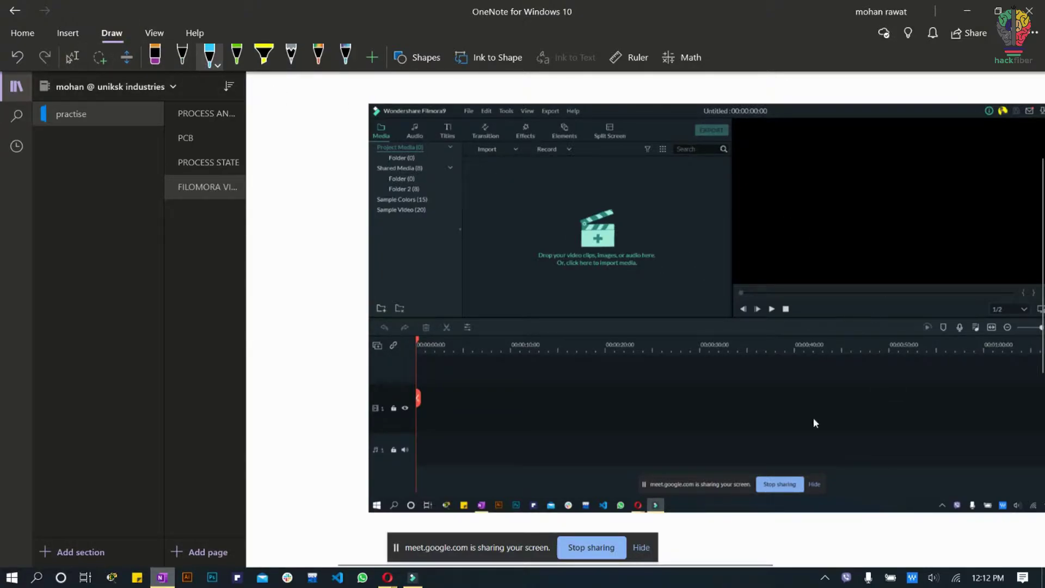
pyautogui.keyDown('ctrl'); pyautogui.scroll(-3, 756, 349); pyautogui.keyUp('ctrl')
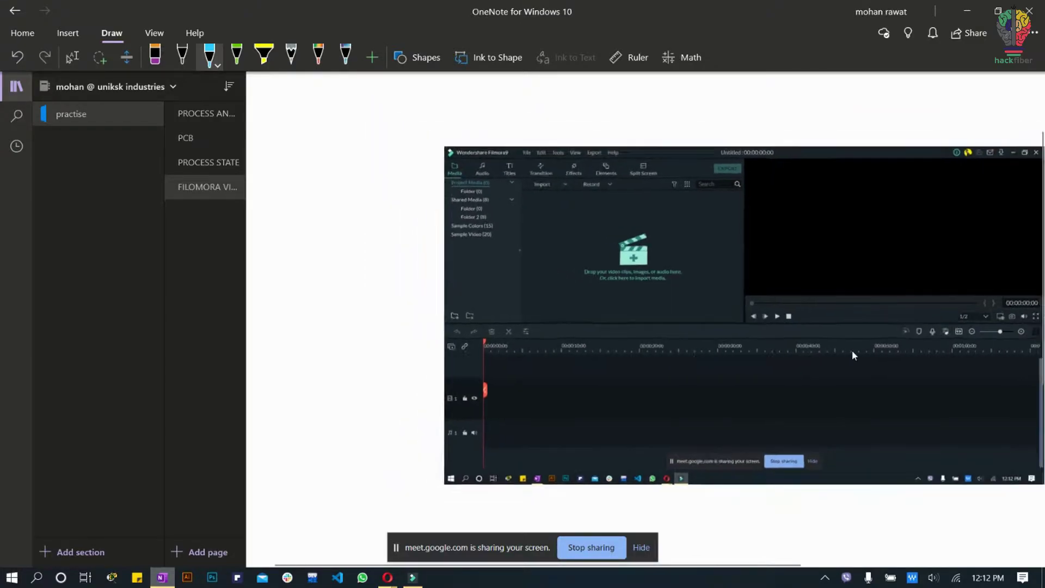
pyautogui.keyDown('ctrl'); pyautogui.scroll(2, 798, 292); pyautogui.keyUp('ctrl')
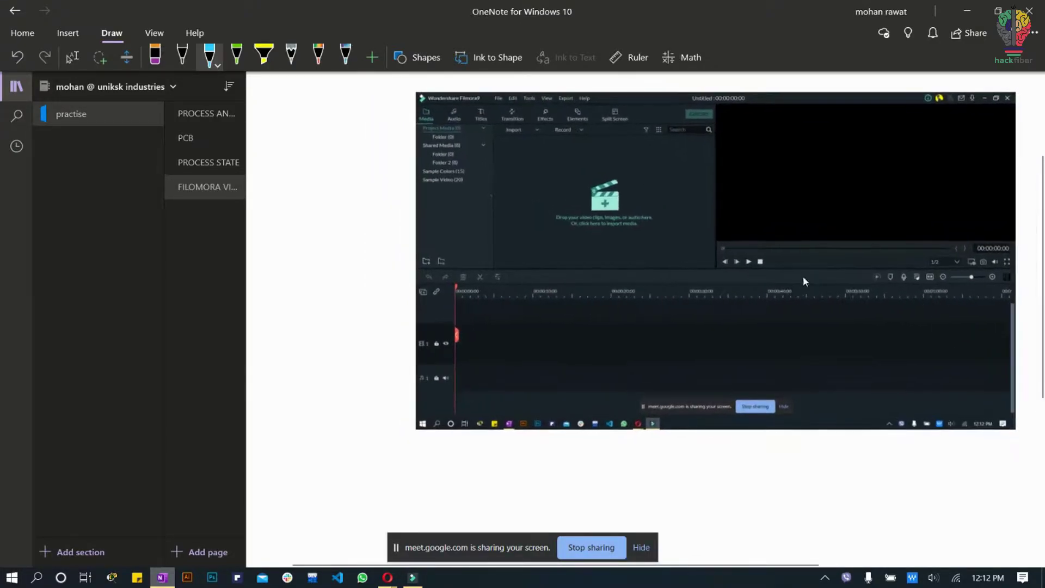
pyautogui.scroll(3, 745, 312)
pyautogui.scroll(-5, 764, 326)
pyautogui.scroll(5, 763, 296)
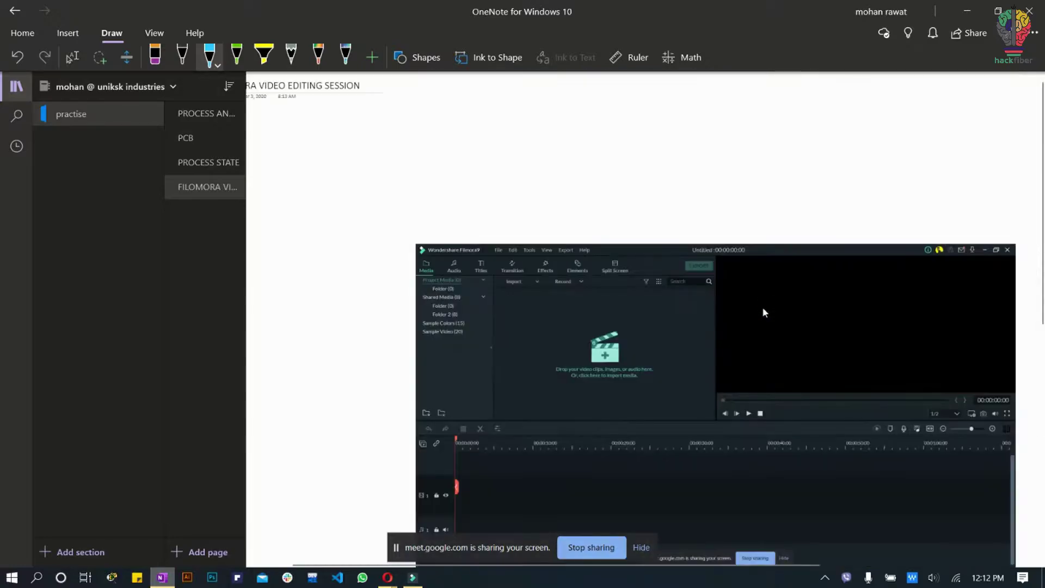
pyautogui.scroll(-3, 762, 308)
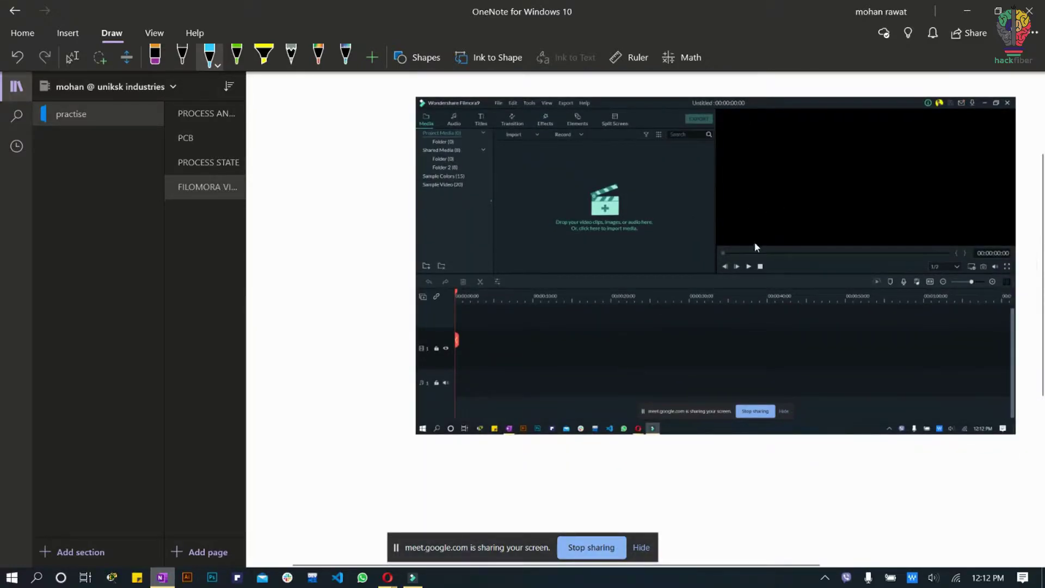
pyautogui.moveTo(718, 109)
pyautogui.mouseDown()
pyautogui.moveTo(720, 249)
pyautogui.moveTo(925, 263)
pyautogui.moveTo(1010, 246)
pyautogui.moveTo(1009, 114)
pyautogui.moveTo(941, 106)
pyautogui.mouseUp()
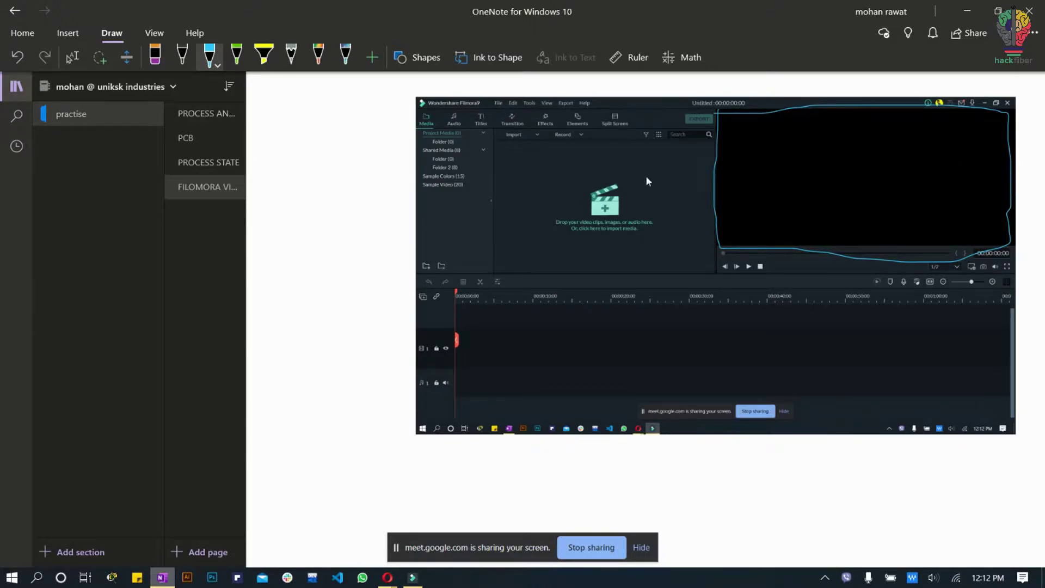
pyautogui.click(264, 54)
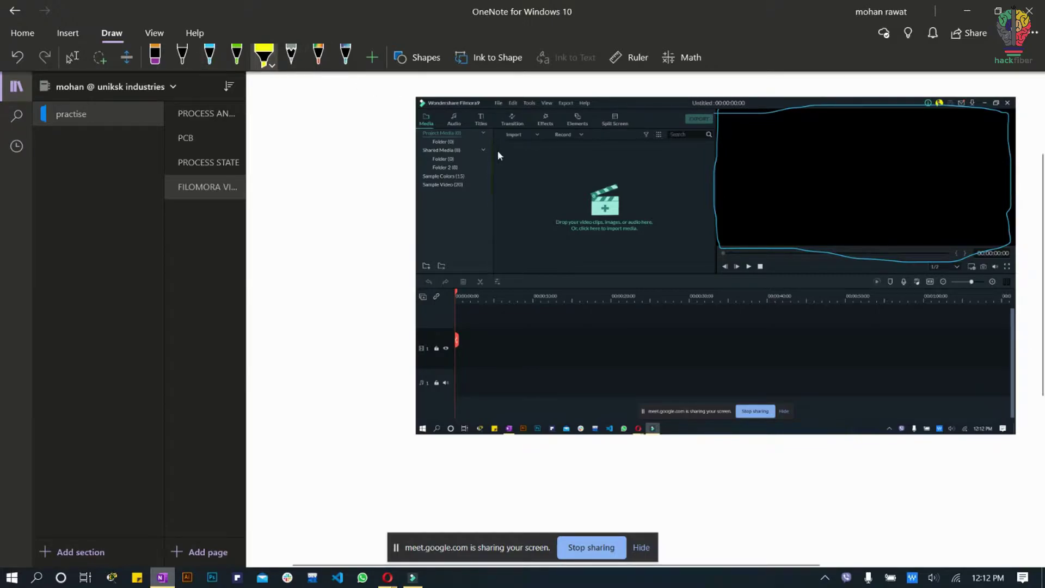
pyautogui.click(236, 54)
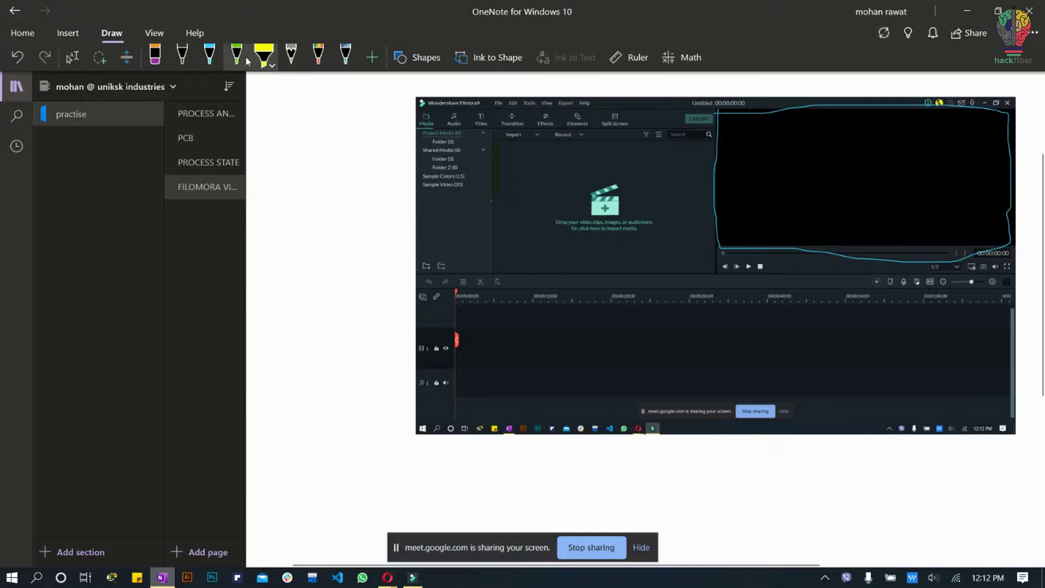
# - In green ink, box the media area and timeline, arrow between them, and circle the audio track icon
pyautogui.moveTo(500, 264)
pyautogui.mouseDown()
pyautogui.moveTo(596, 281)
pyautogui.moveTo(703, 273)
pyautogui.moveTo(702, 148)
pyautogui.mouseUp()
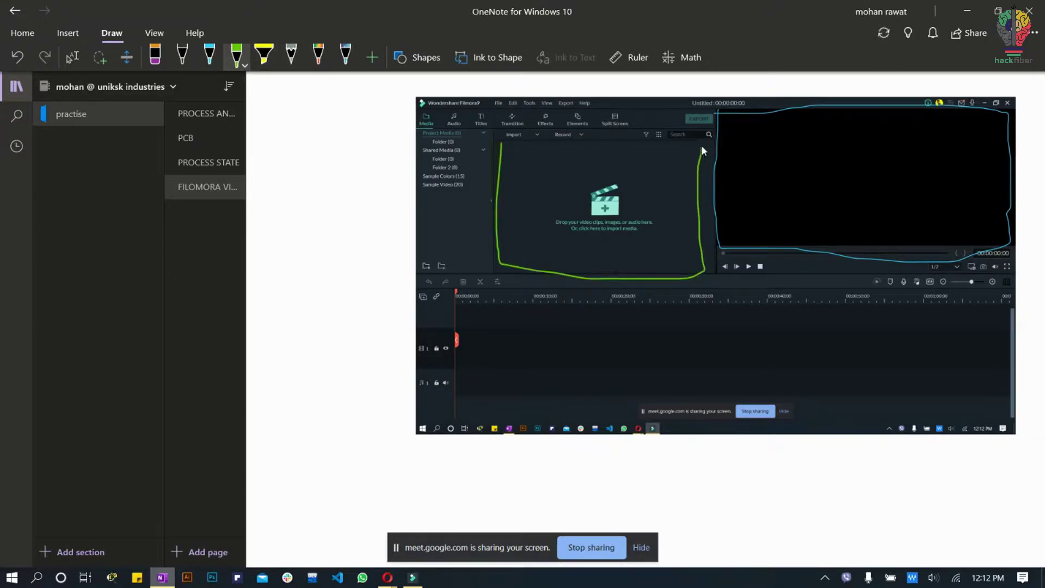
pyautogui.moveTo(594, 145); pyautogui.dragTo(501, 141)
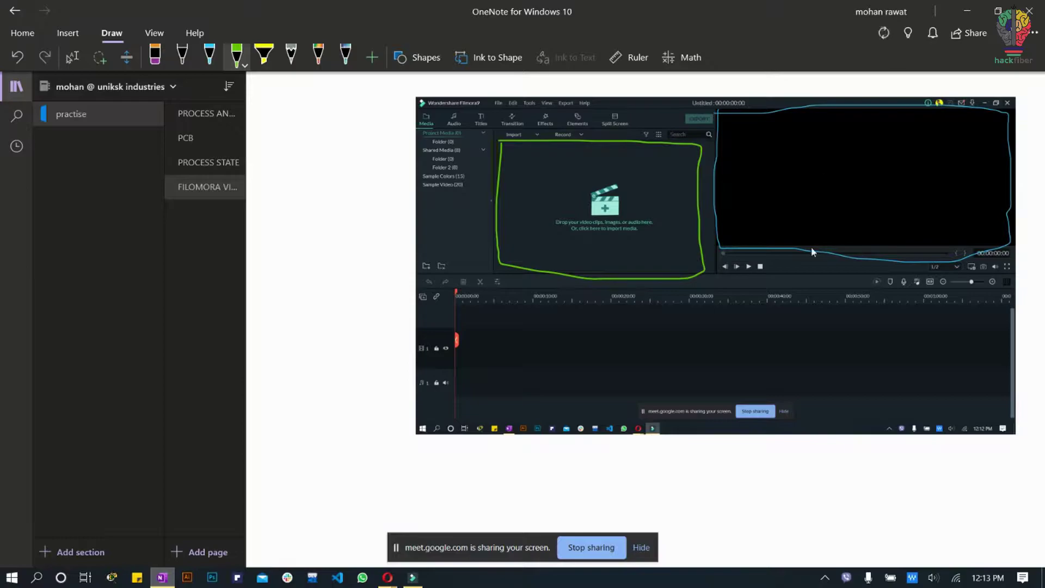
pyautogui.moveTo(418, 276)
pyautogui.mouseDown()
pyautogui.moveTo(423, 433)
pyautogui.moveTo(781, 429)
pyautogui.moveTo(1017, 390)
pyautogui.moveTo(1012, 277)
pyautogui.moveTo(704, 293)
pyautogui.moveTo(419, 290)
pyautogui.mouseUp()
pyautogui.moveTo(527, 207)
pyautogui.mouseDown()
pyautogui.moveTo(531, 229)
pyautogui.moveTo(599, 210)
pyautogui.mouseUp()
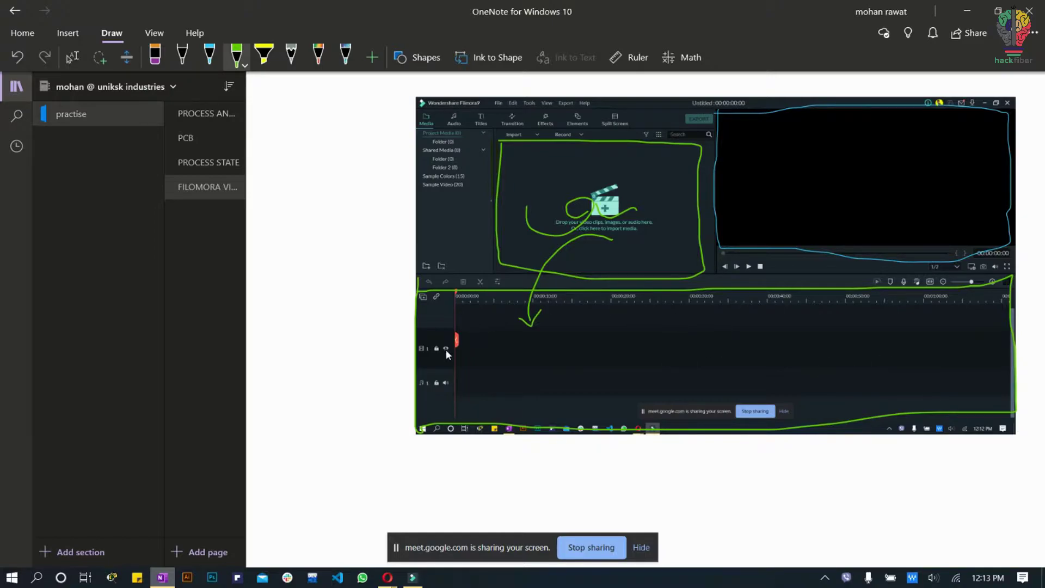
pyautogui.moveTo(430, 389); pyautogui.dragTo(421, 375)
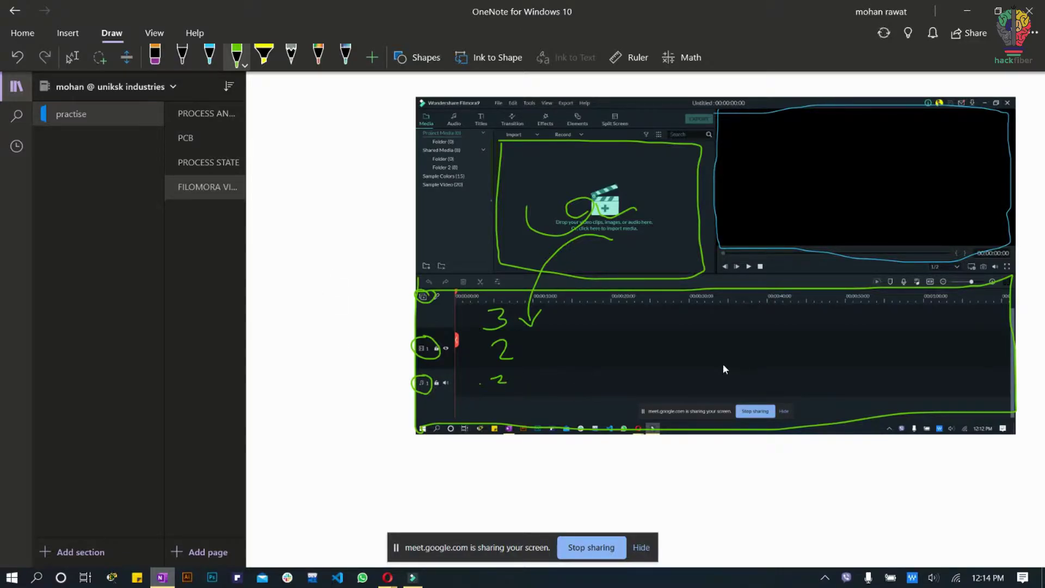
pyautogui.scroll(-5, 723, 363)
# - With the light-blue pen, draw two rectangles on the blank page below the screenshot
pyautogui.click(216, 50)
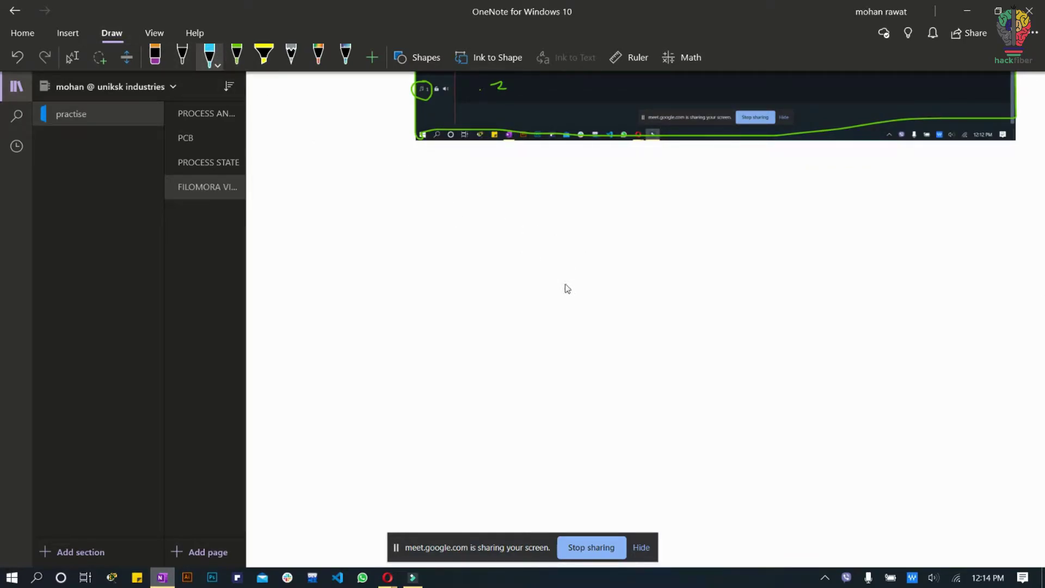
pyautogui.scroll(3, 560, 300)
pyautogui.scroll(-3, 560, 300)
pyautogui.scroll(5, 618, 374)
pyautogui.scroll(-3, 617, 373)
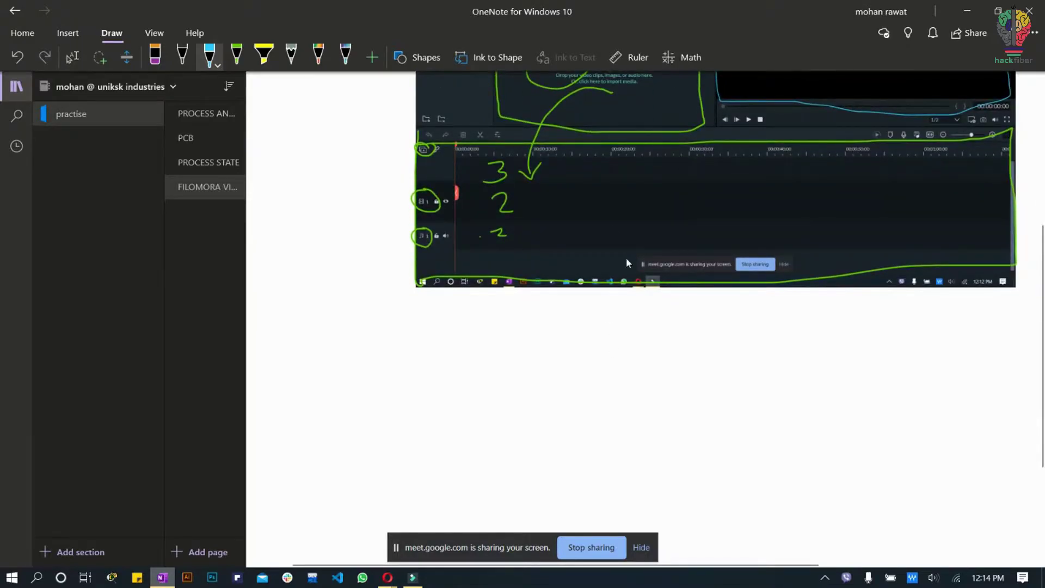
pyautogui.scroll(-3, 608, 375)
pyautogui.scroll(3, 606, 375)
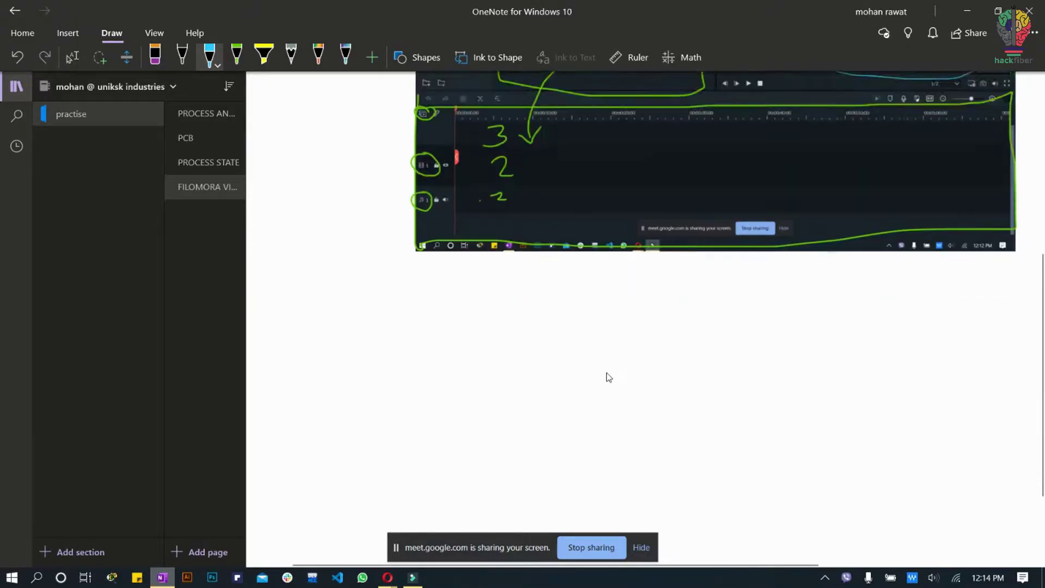
pyautogui.scroll(-3, 566, 381)
pyautogui.moveTo(521, 332)
pyautogui.mouseDown()
pyautogui.moveTo(670, 337)
pyautogui.moveTo(662, 452)
pyautogui.moveTo(481, 432)
pyautogui.moveTo(463, 334)
pyautogui.moveTo(530, 332)
pyautogui.mouseUp()
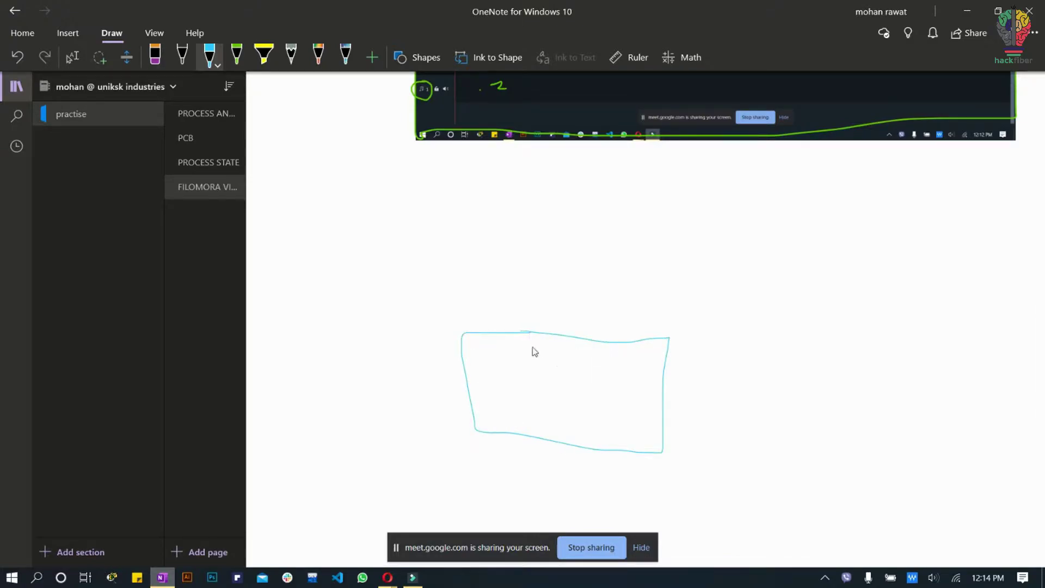
pyautogui.moveTo(432, 319)
pyautogui.mouseDown()
pyautogui.moveTo(446, 403)
pyautogui.moveTo(540, 425)
pyautogui.moveTo(676, 431)
pyautogui.moveTo(673, 313)
pyautogui.moveTo(450, 298)
pyautogui.moveTo(442, 342)
pyautogui.mouseUp()
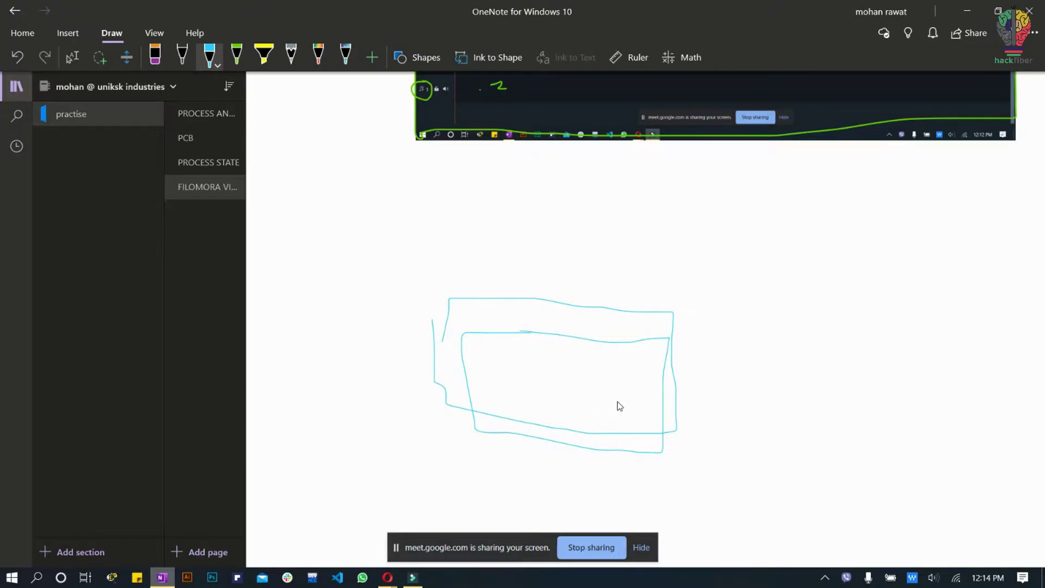
# - Draw light-blue boxes around the handwritten 2 and 3 on the timeline tracks
pyautogui.scroll(3, 619, 405)
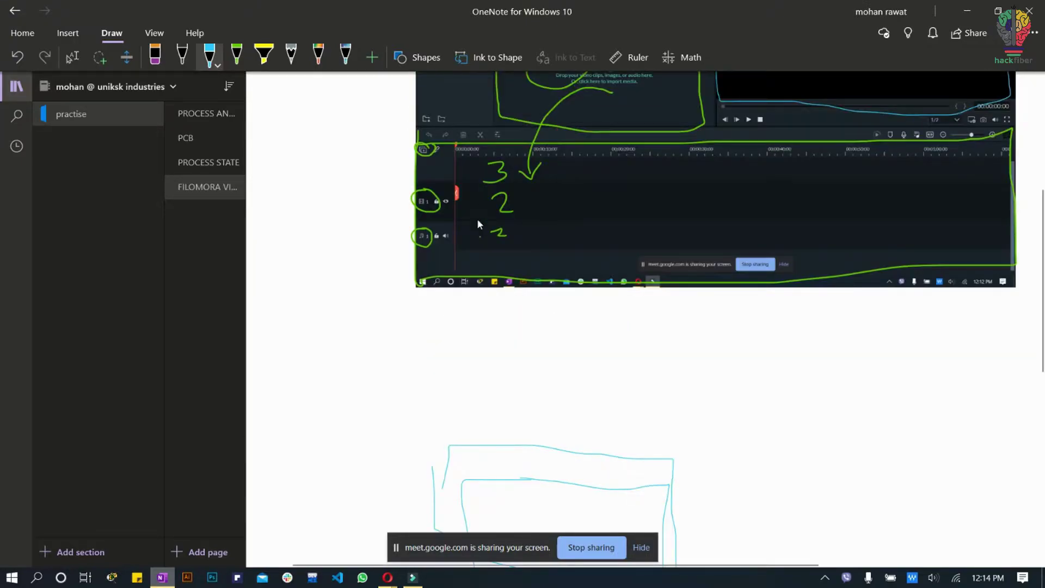
pyautogui.moveTo(529, 217); pyautogui.dragTo(490, 218)
pyautogui.moveTo(491, 180)
pyautogui.mouseDown()
pyautogui.moveTo(491, 164)
pyautogui.moveTo(529, 166)
pyautogui.mouseUp()
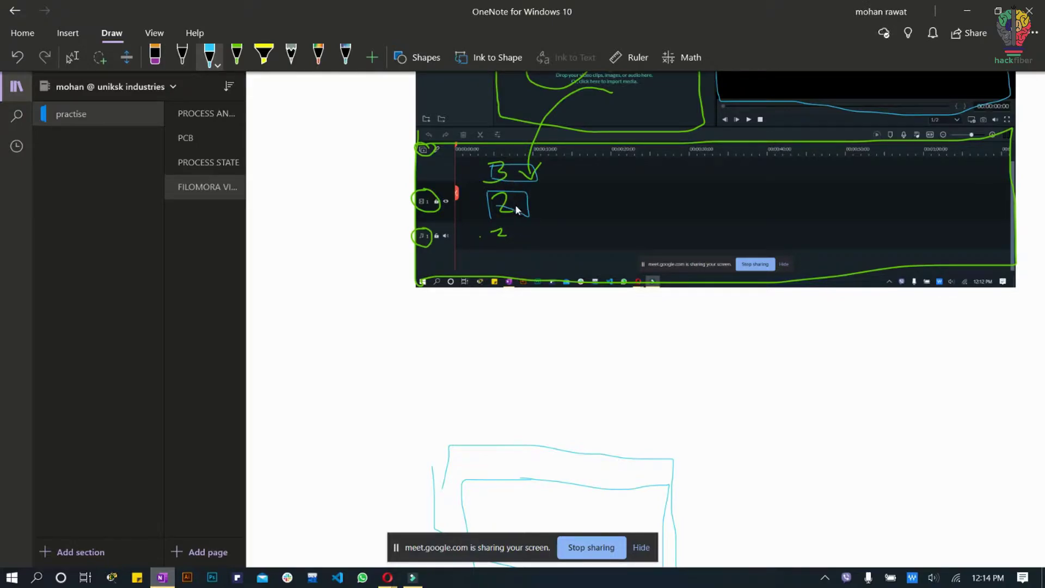
pyautogui.scroll(3, 531, 252)
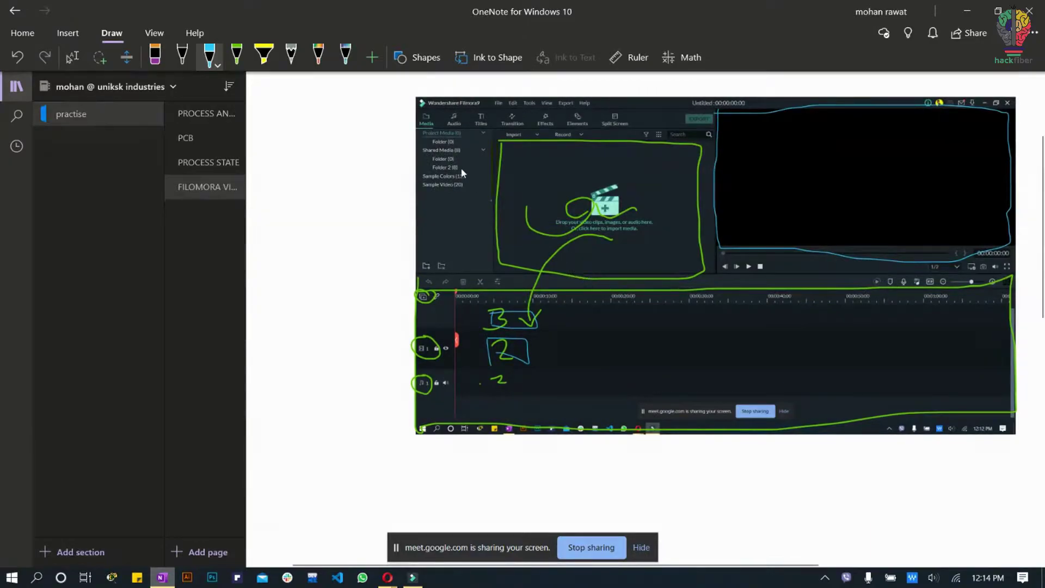
# - Underline the Media–Split Screen tab row and File–Help menu row in light blue, then return to Filmora9
pyautogui.moveTo(436, 110)
pyautogui.mouseDown()
pyautogui.moveTo(586, 120)
pyautogui.moveTo(642, 110)
pyautogui.moveTo(648, 124)
pyautogui.moveTo(488, 132)
pyautogui.mouseUp()
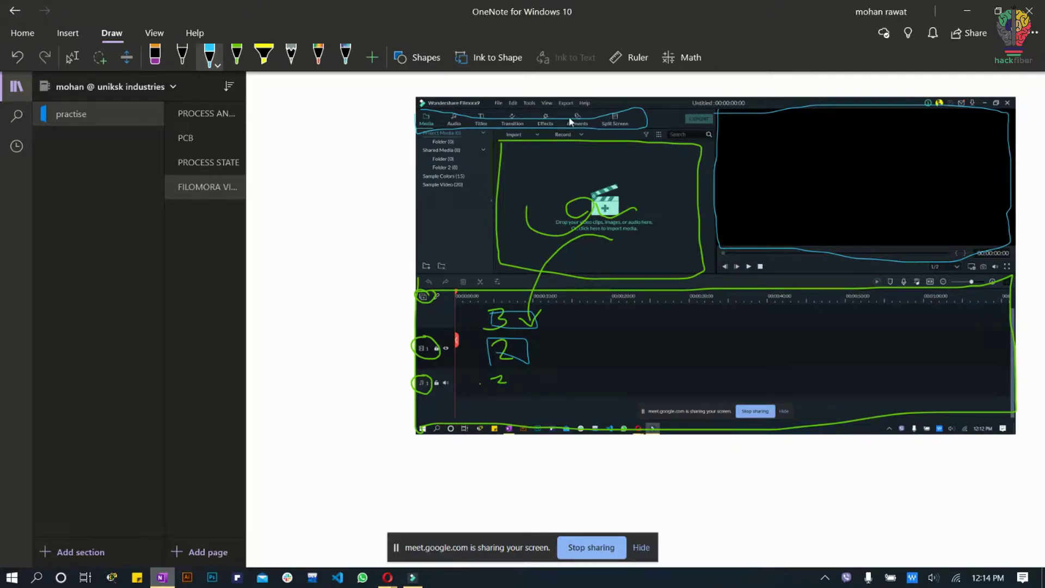
pyautogui.moveTo(489, 99)
pyautogui.mouseDown()
pyautogui.moveTo(606, 114)
pyautogui.moveTo(601, 101)
pyautogui.moveTo(572, 96)
pyautogui.moveTo(491, 96)
pyautogui.moveTo(537, 104)
pyautogui.mouseUp()
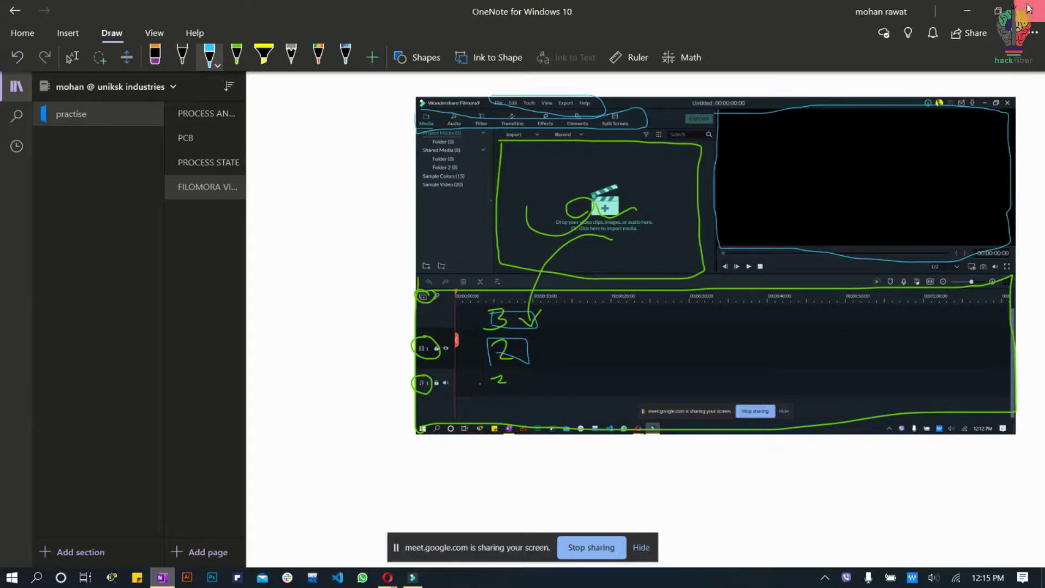
pyautogui.hotkey('alt', 'Tab')
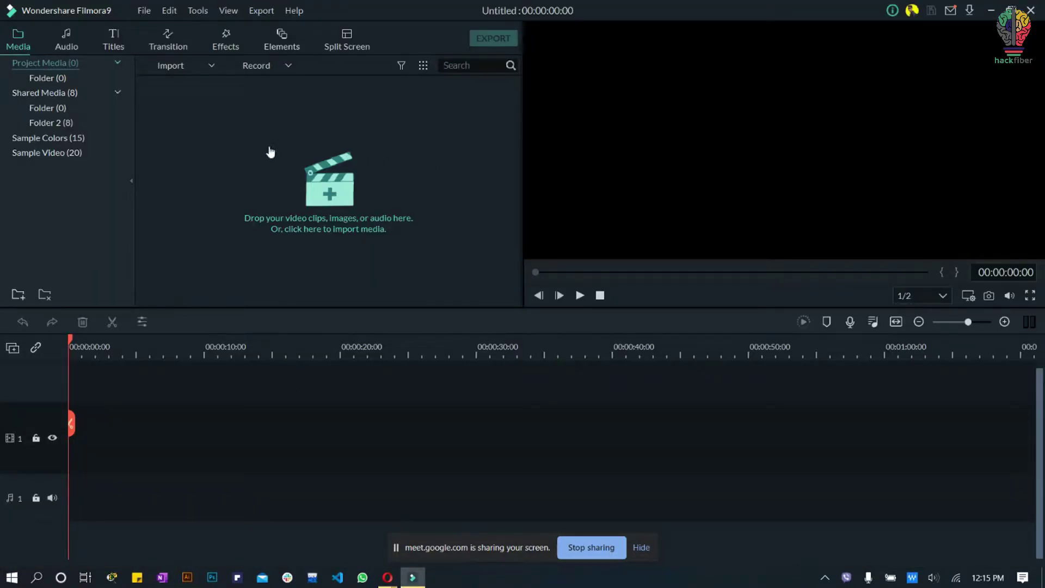
pyautogui.moveTo(388, 575)
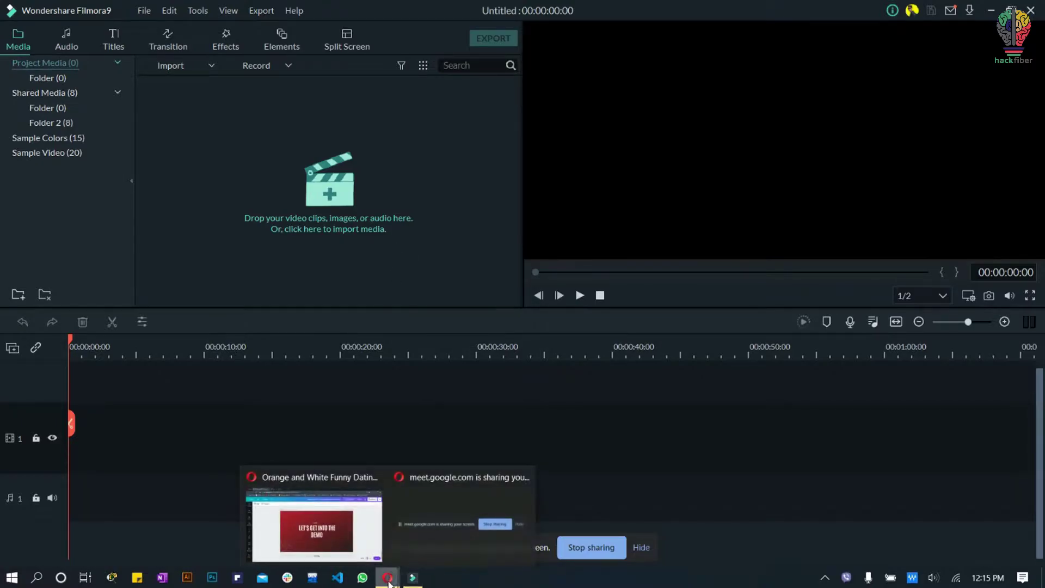
pyautogui.moveTo(355, 542)
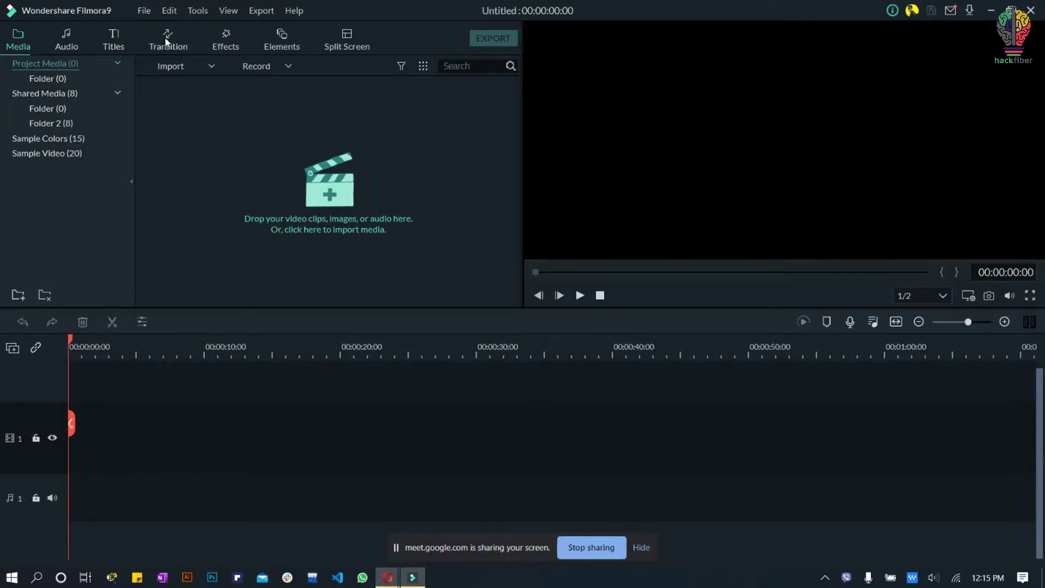
pyautogui.click(67, 39)
pyautogui.click(18, 39)
# - Import the ancient, elephant, forest and landscape photos from D:\ves\videos\transition in photos
pyautogui.click(339, 196)
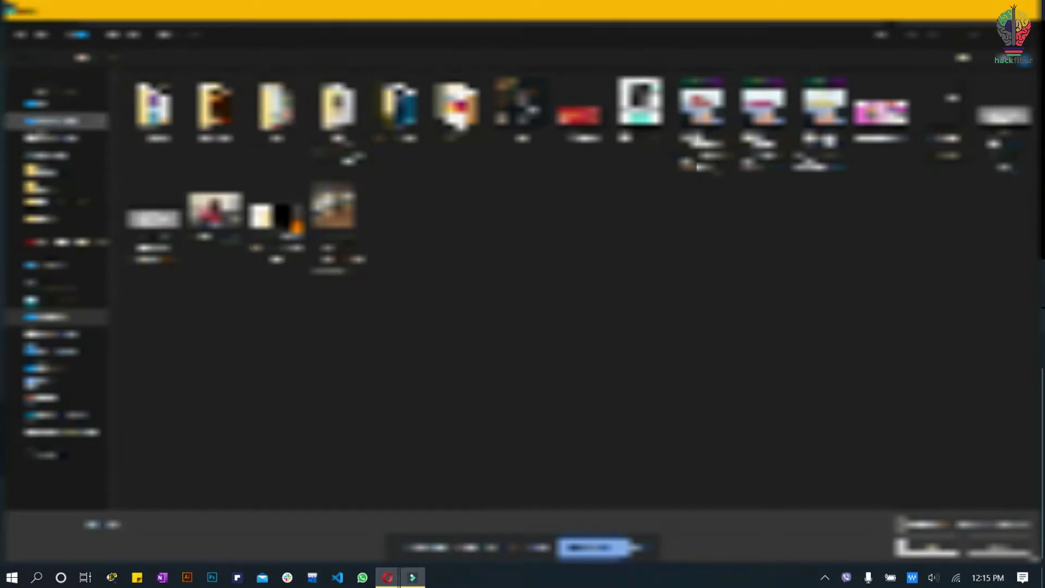
pyautogui.click(49, 106)
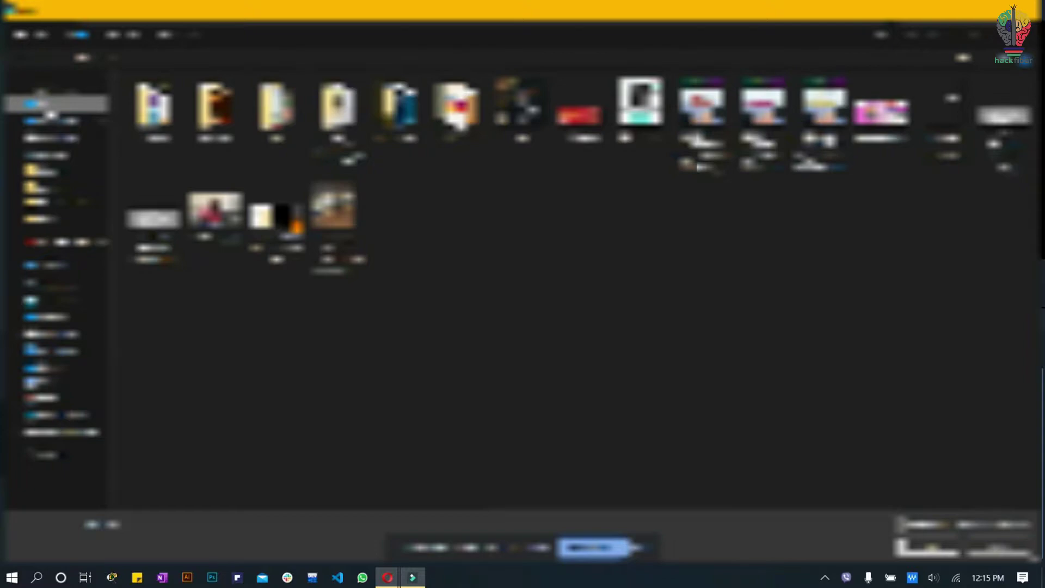
pyautogui.click(54, 433)
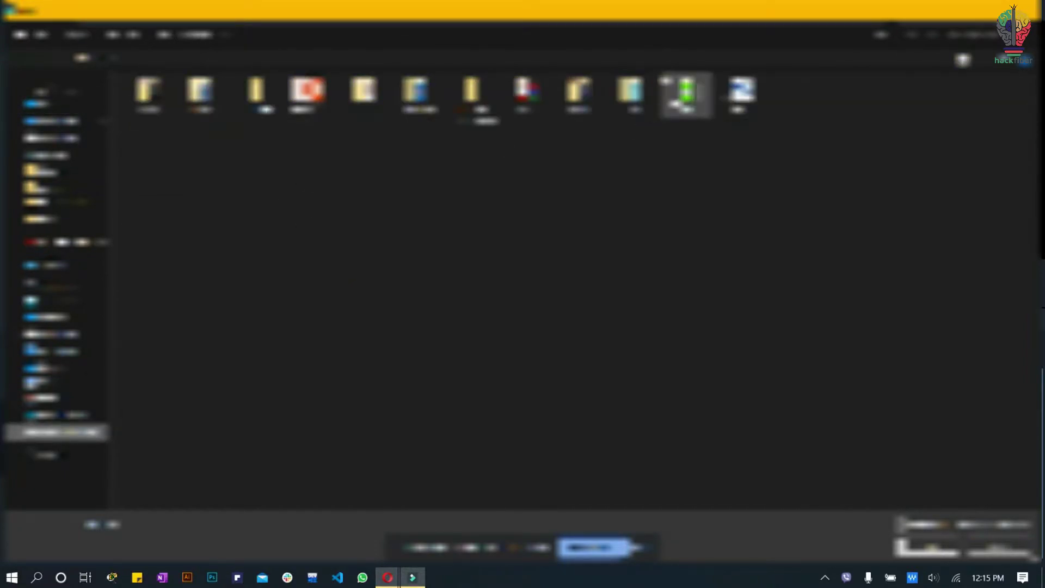
pyautogui.doubleClick(686, 93)
pyautogui.doubleClick(236, 123)
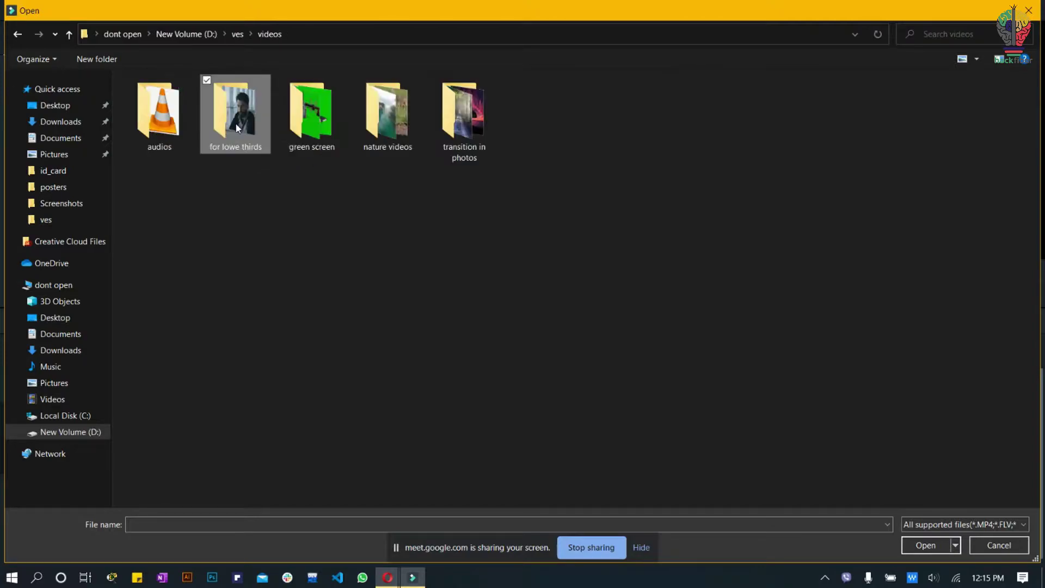
pyautogui.doubleClick(463, 119)
pyautogui.moveTo(148, 194); pyautogui.dragTo(427, 156)
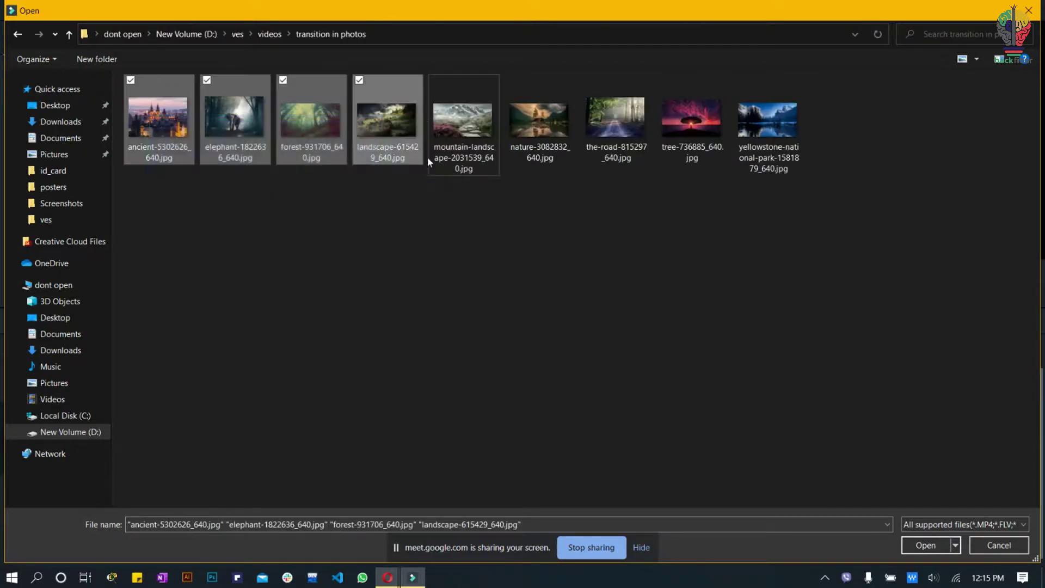
pyautogui.click(925, 545)
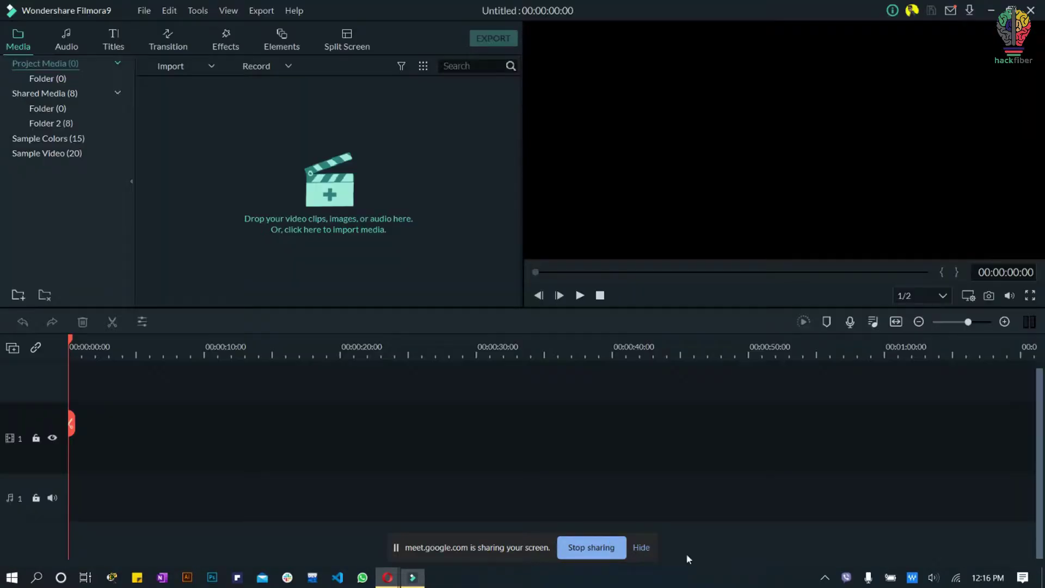
# - Hide the screen-sharing bar and scrub the playhead along the empty timeline
pyautogui.click(641, 548)
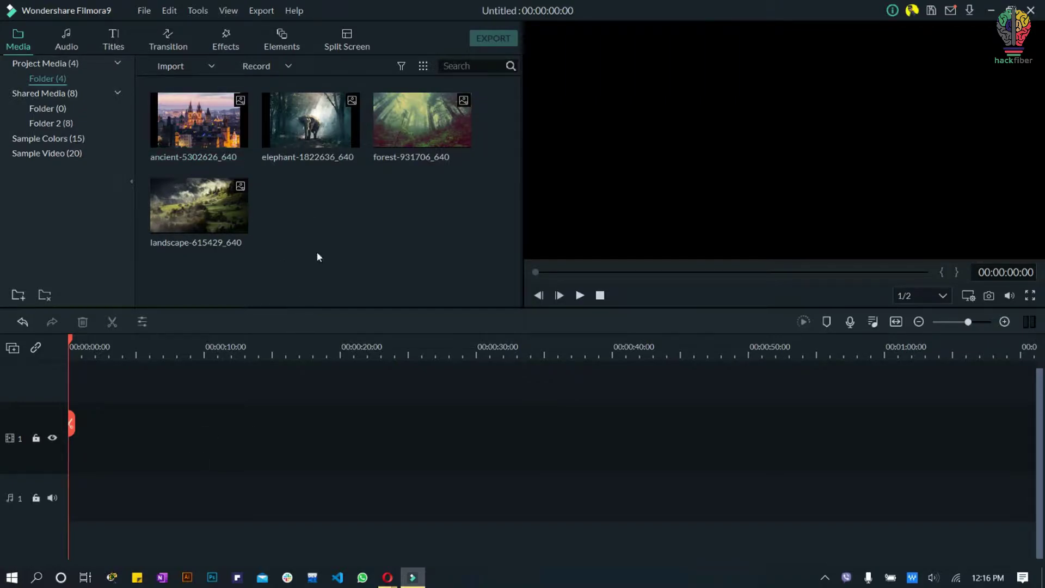
pyautogui.moveTo(103, 351); pyautogui.dragTo(682, 419)
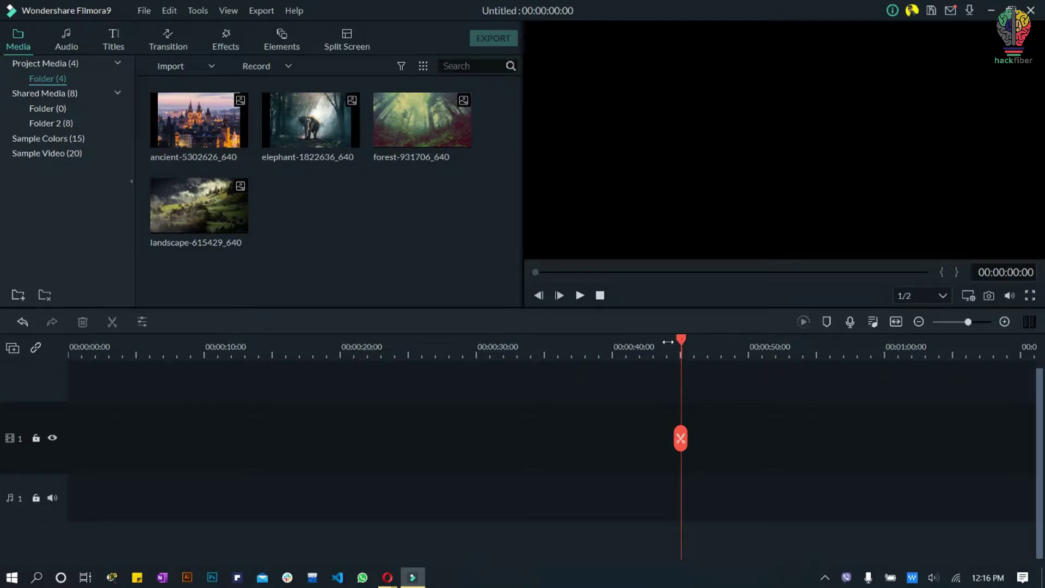
pyautogui.scroll(-1, 667, 342)
pyautogui.scroll(-1, 712, 355)
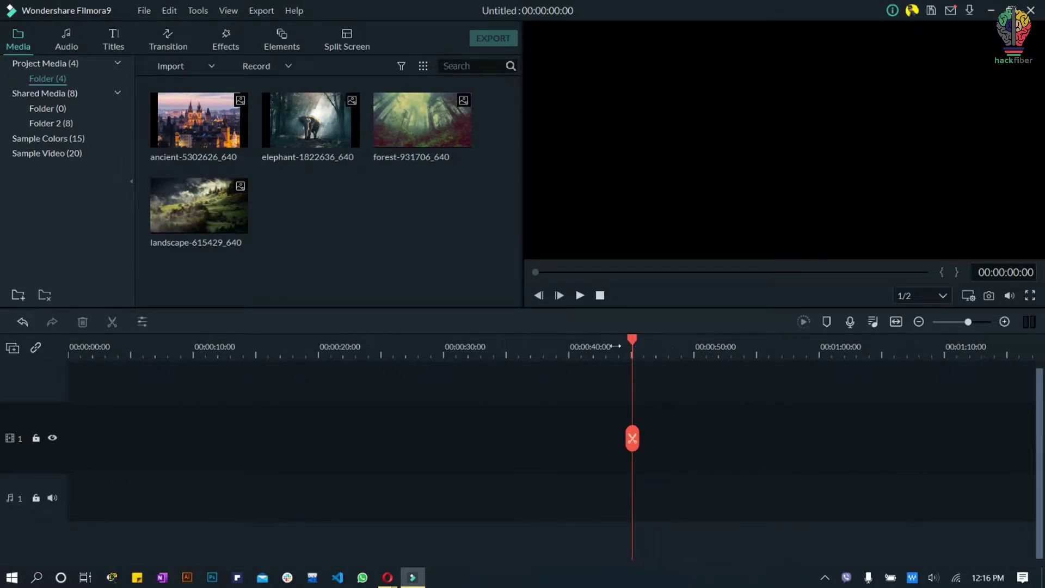
pyautogui.moveTo(632, 340); pyautogui.dragTo(371, 348)
pyautogui.moveTo(226, 380); pyautogui.dragTo(251, 357)
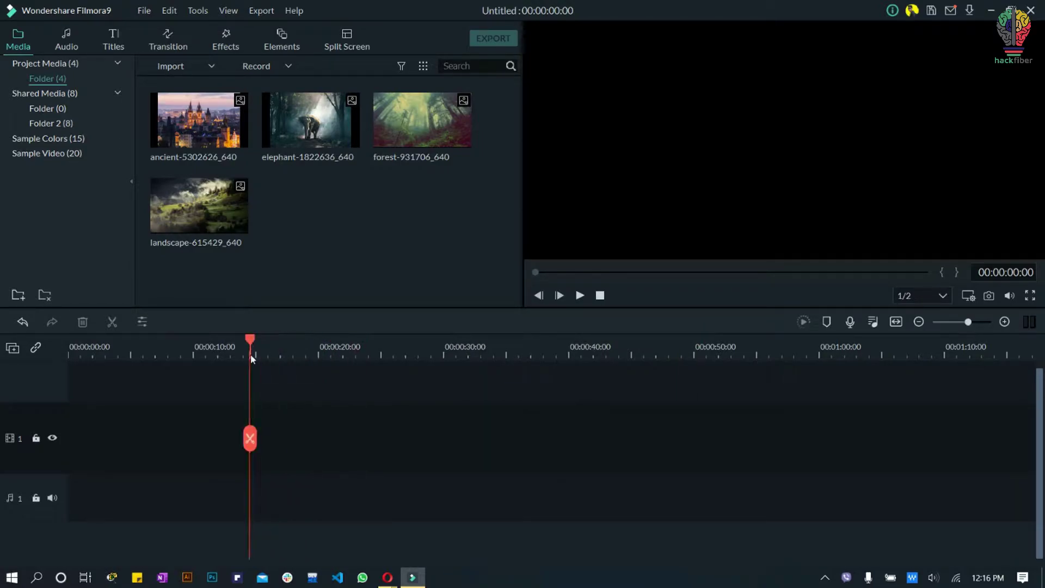
# - Zoom the timeline in to a few-seconds scale with the playhead near 8 seconds
pyautogui.moveTo(324, 356); pyautogui.dragTo(246, 339)
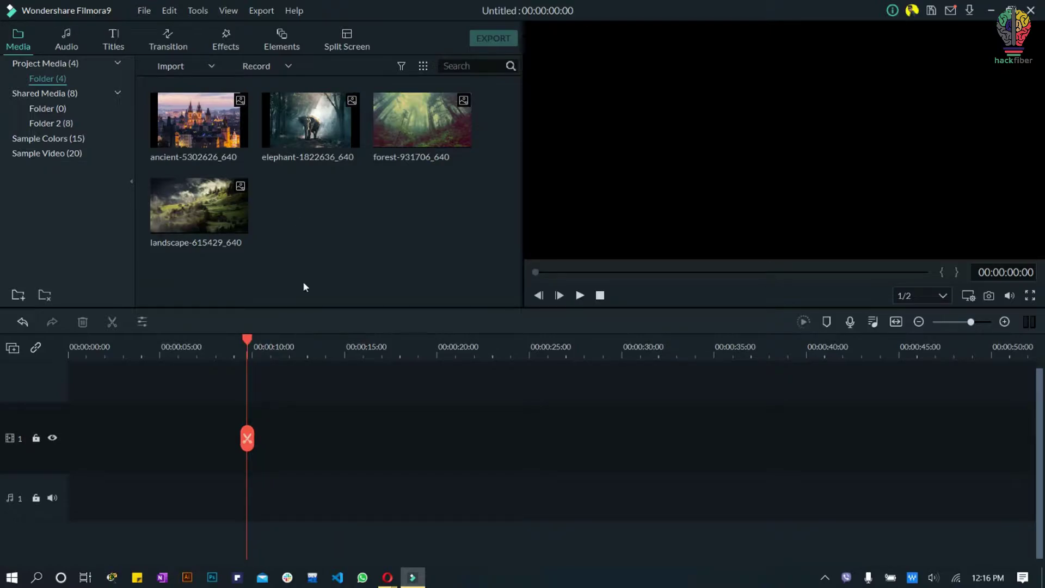
pyautogui.moveTo(248, 340); pyautogui.dragTo(227, 339)
pyautogui.scroll(2, 431, 351)
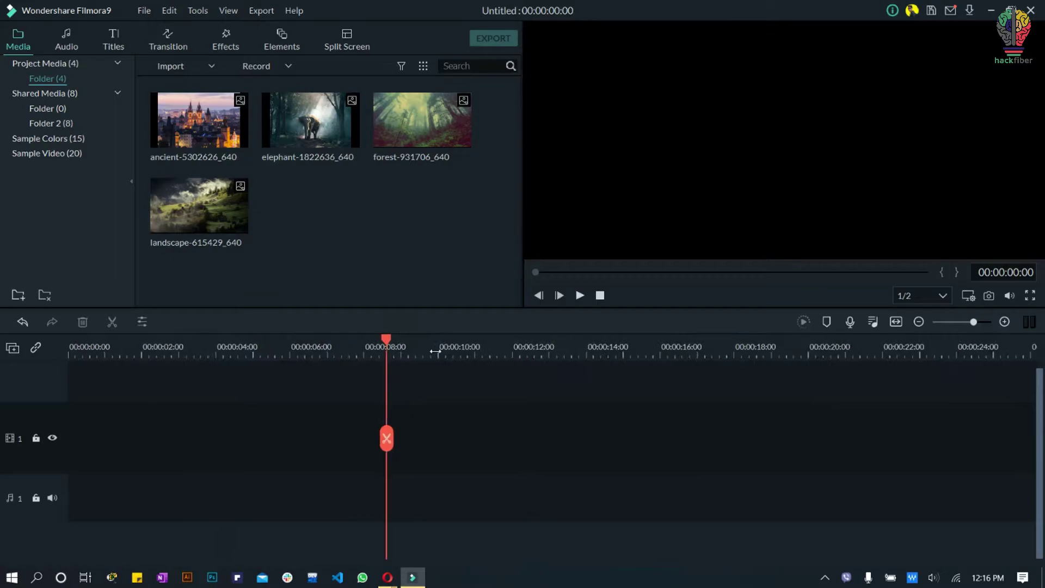
pyautogui.scroll(2, 448, 348)
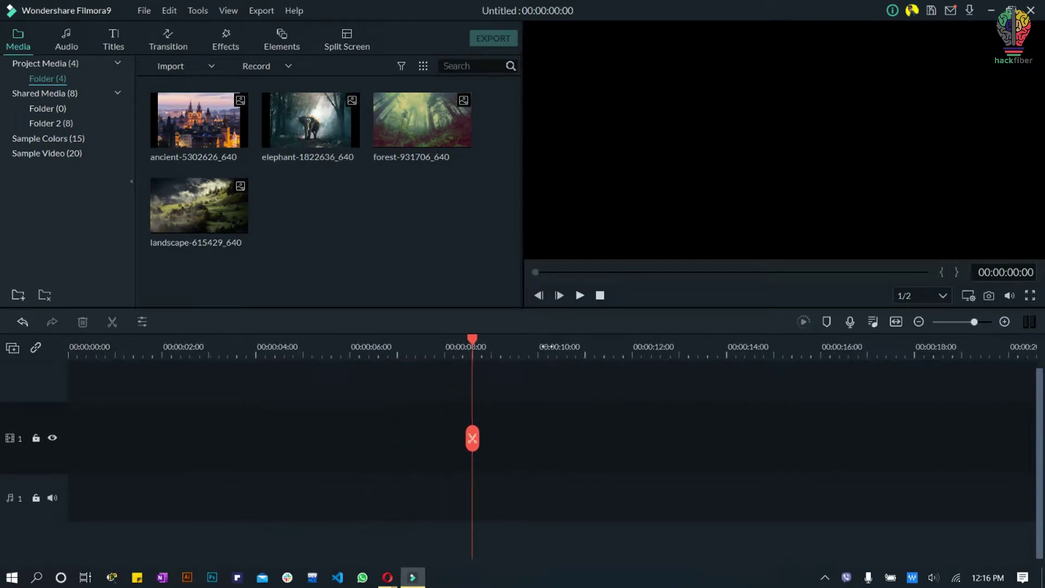
pyautogui.scroll(1, 702, 348)
pyautogui.scroll(-4, 729, 357)
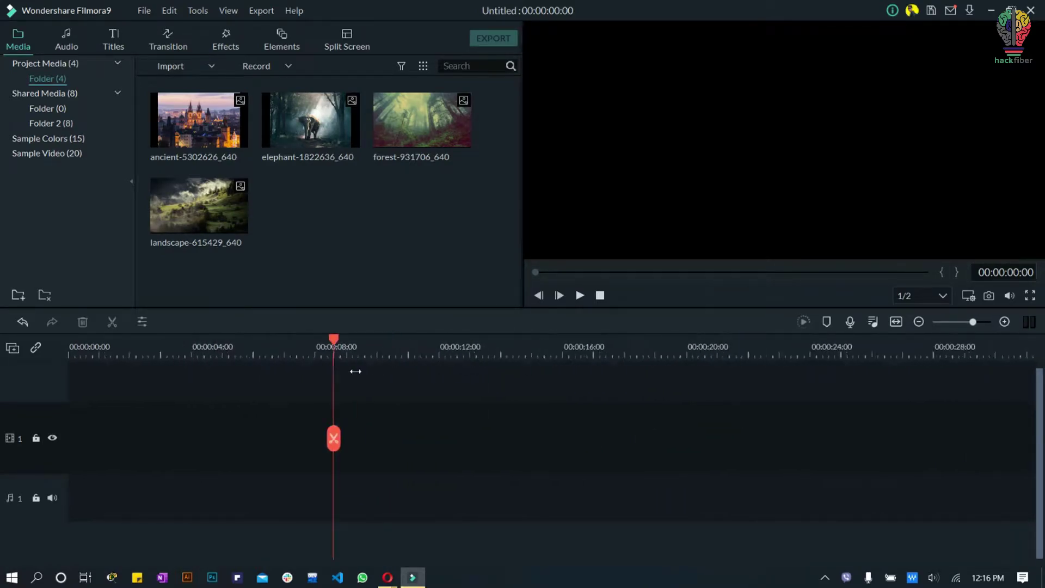
pyautogui.scroll(2, 387, 367)
# - Drop forest-931706_640 at the timeline start as a 5-second clip, then scrub and zoom out
pyautogui.moveTo(424, 127); pyautogui.dragTo(60, 393)
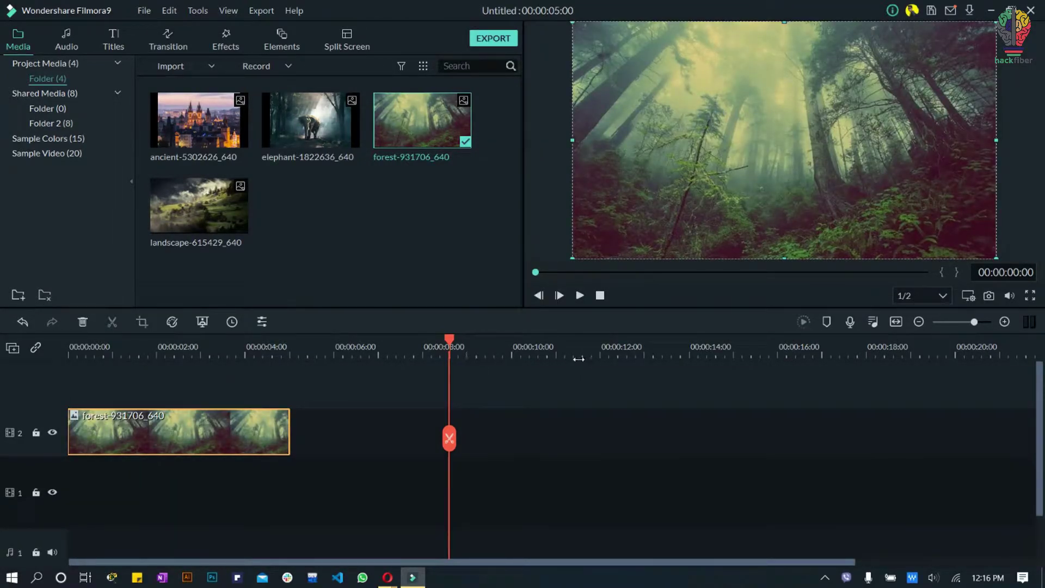
pyautogui.moveTo(619, 354); pyautogui.dragTo(377, 362)
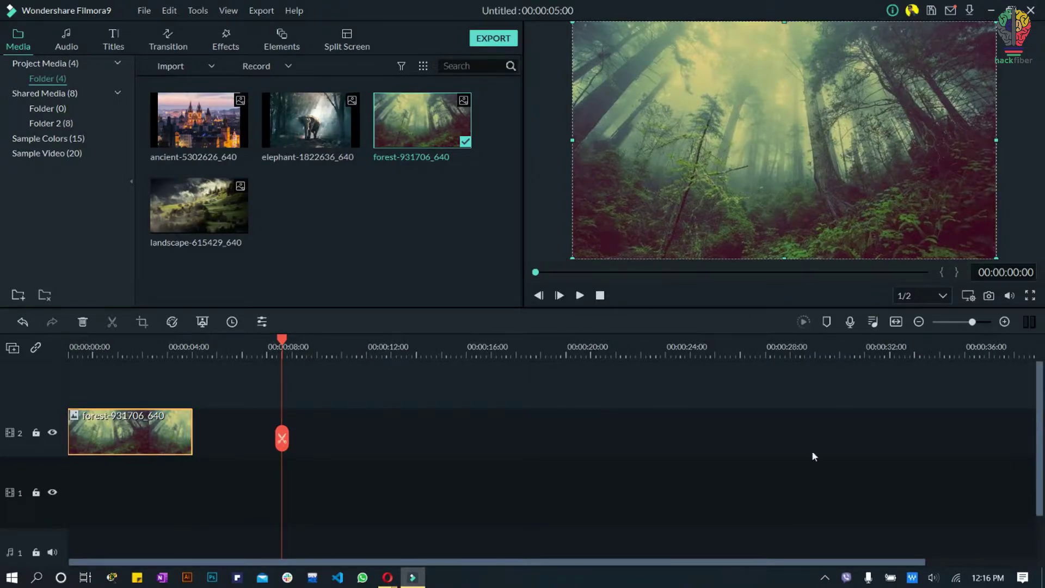
pyautogui.moveTo(914, 562)
pyautogui.mouseDown()
pyautogui.moveTo(1005, 557)
pyautogui.moveTo(919, 563)
pyautogui.mouseUp()
pyautogui.moveTo(284, 343); pyautogui.dragTo(223, 348)
pyautogui.click(154, 386)
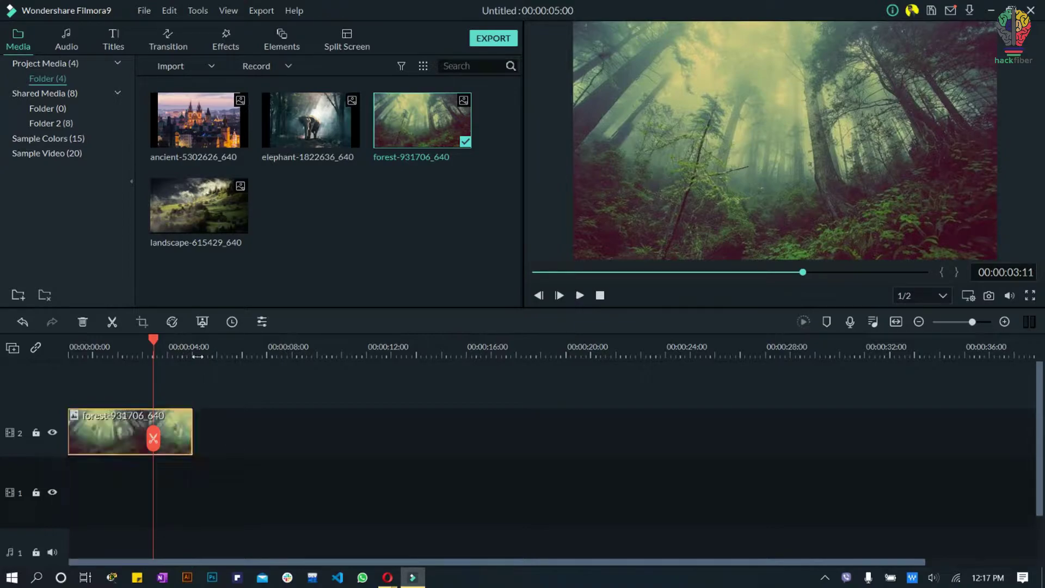
pyautogui.moveTo(197, 356); pyautogui.dragTo(124, 357)
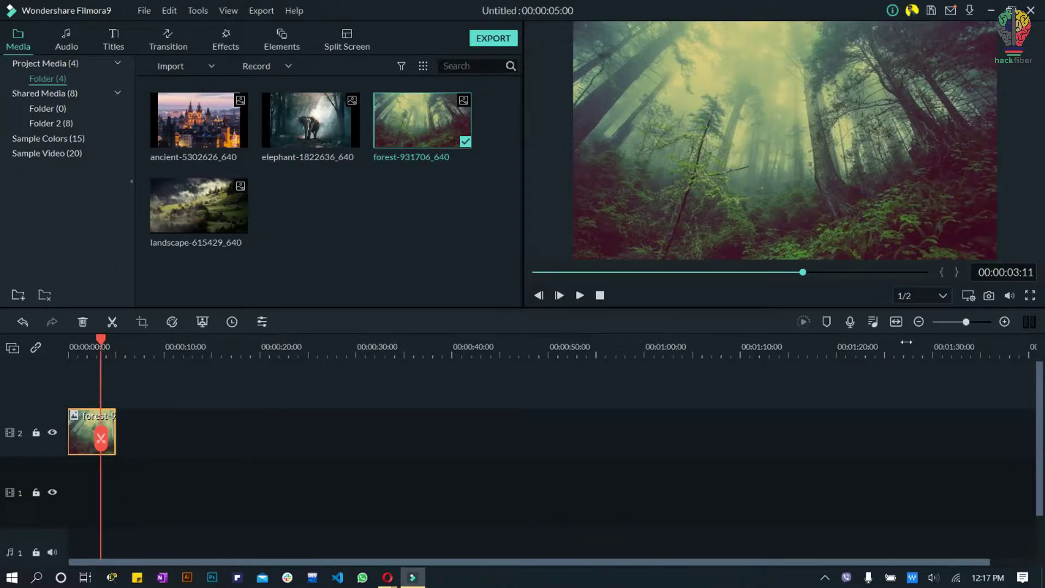
# - Adjust timeline zoom and return the playhead to 0 so the 0–5 s forest clip fills the track
pyautogui.moveTo(899, 355); pyautogui.dragTo(728, 355)
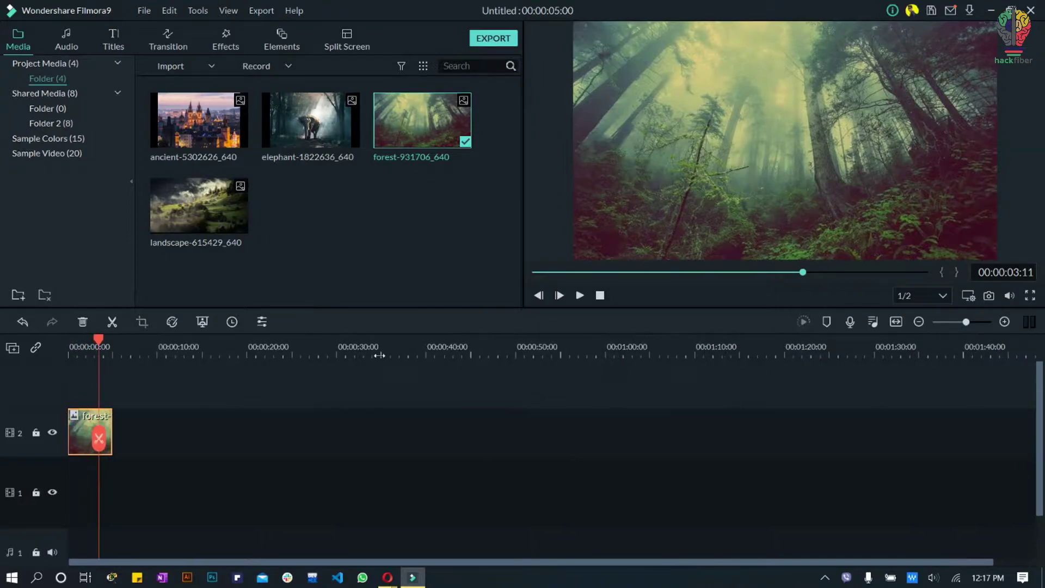
pyautogui.moveTo(123, 349); pyautogui.dragTo(57, 351)
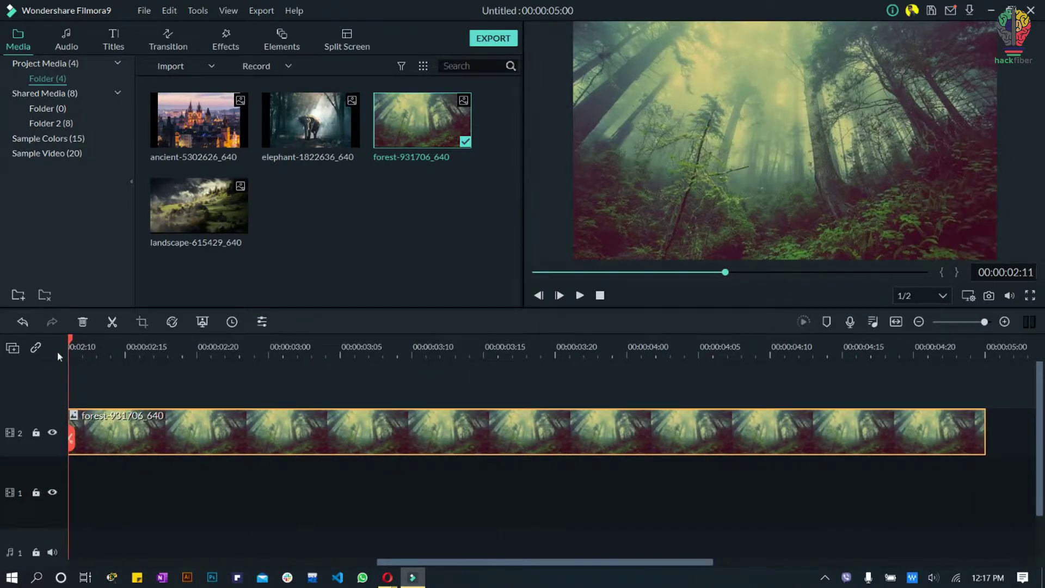
pyautogui.moveTo(514, 563); pyautogui.dragTo(154, 542)
pyautogui.click(92, 349)
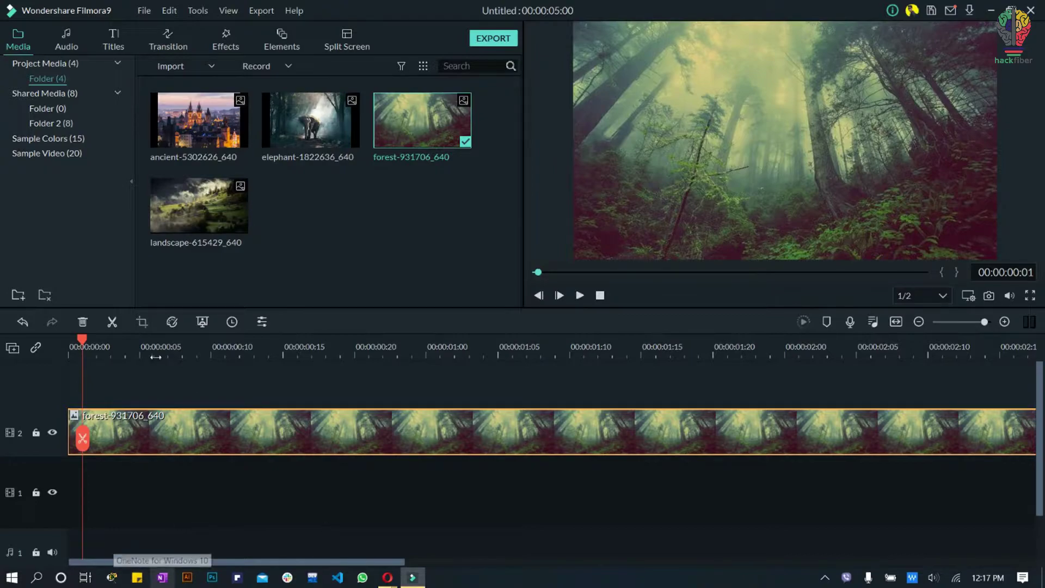
pyautogui.click(156, 336)
pyautogui.scroll(1, 233, 368)
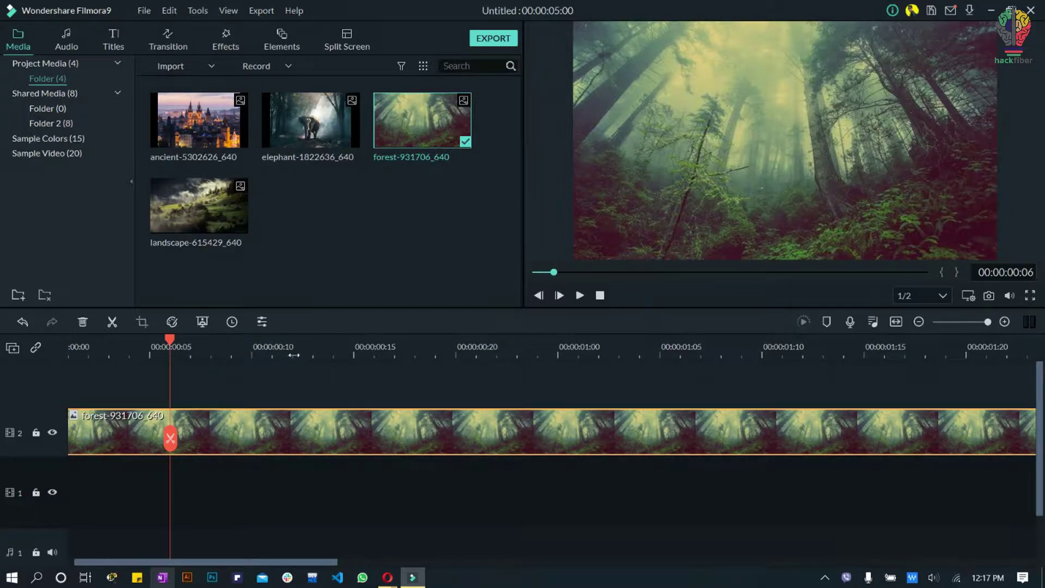
pyautogui.moveTo(170, 348); pyautogui.dragTo(11, 346)
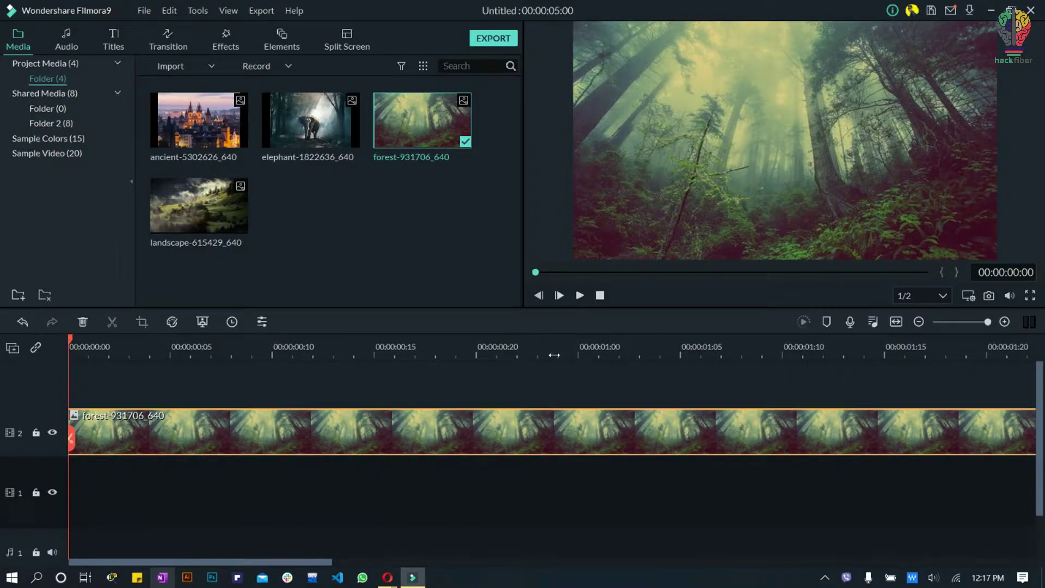
pyautogui.moveTo(508, 354); pyautogui.dragTo(381, 354)
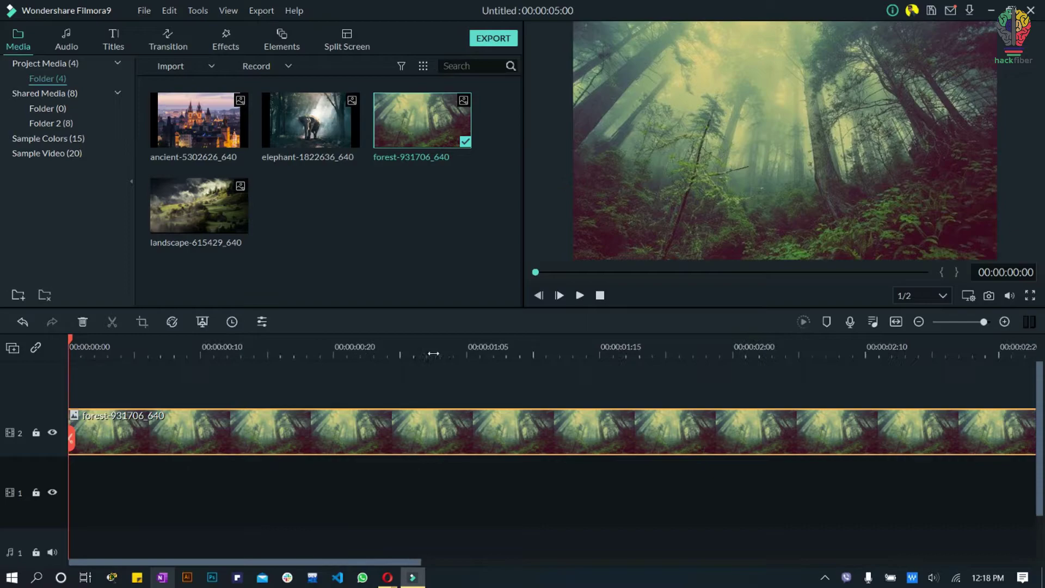
pyautogui.moveTo(468, 353); pyautogui.dragTo(459, 394)
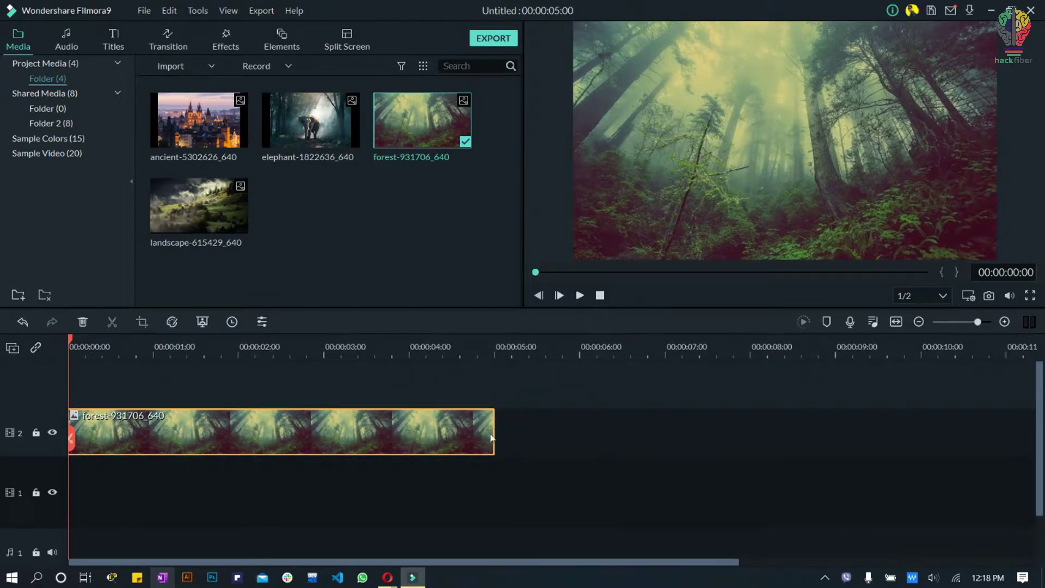
pyautogui.moveTo(491, 438); pyautogui.dragTo(513, 432)
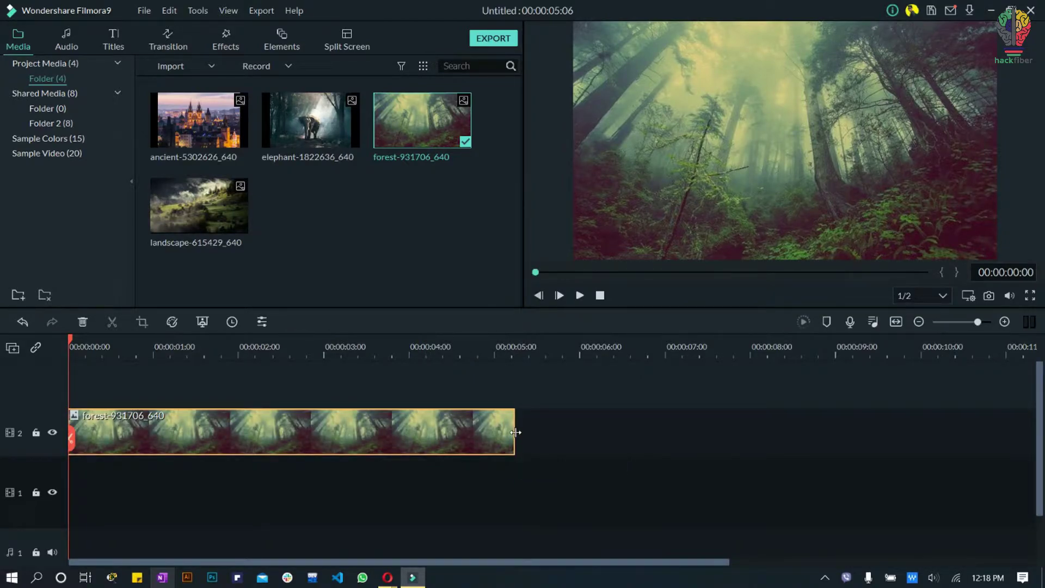
pyautogui.click(517, 358)
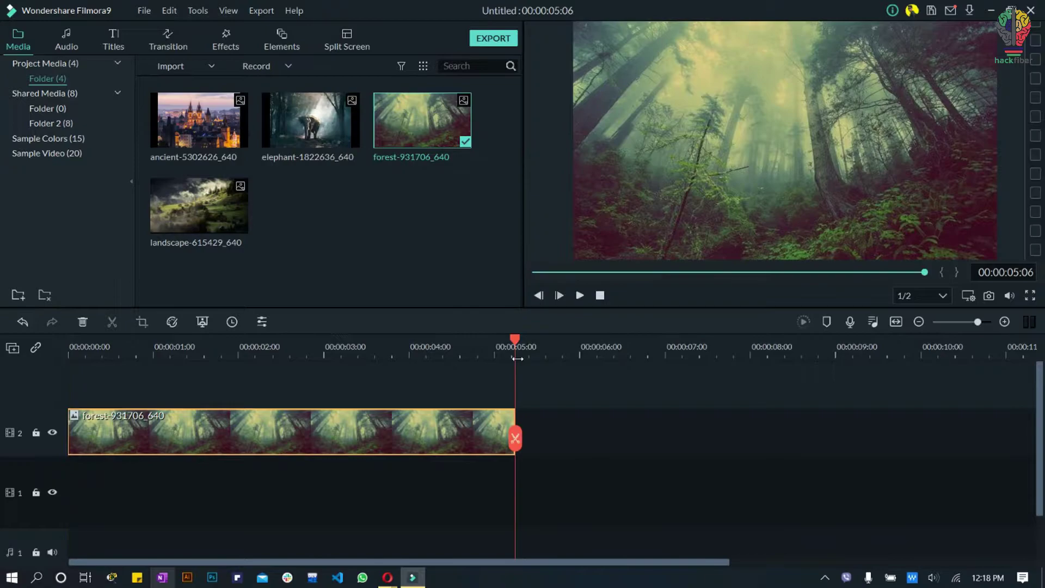
pyautogui.moveTo(515, 346); pyautogui.dragTo(130, 349)
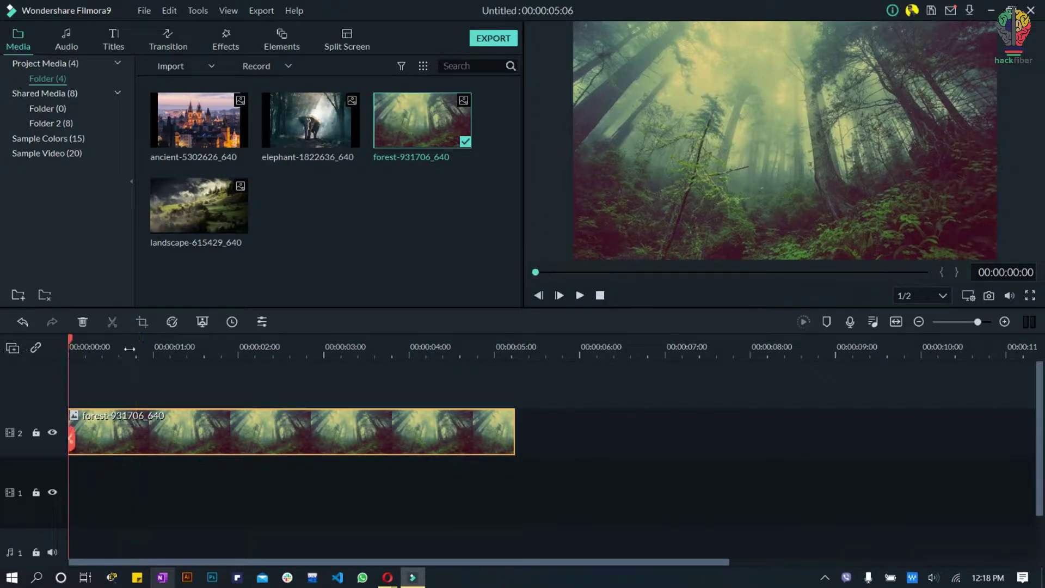
pyautogui.press('space')
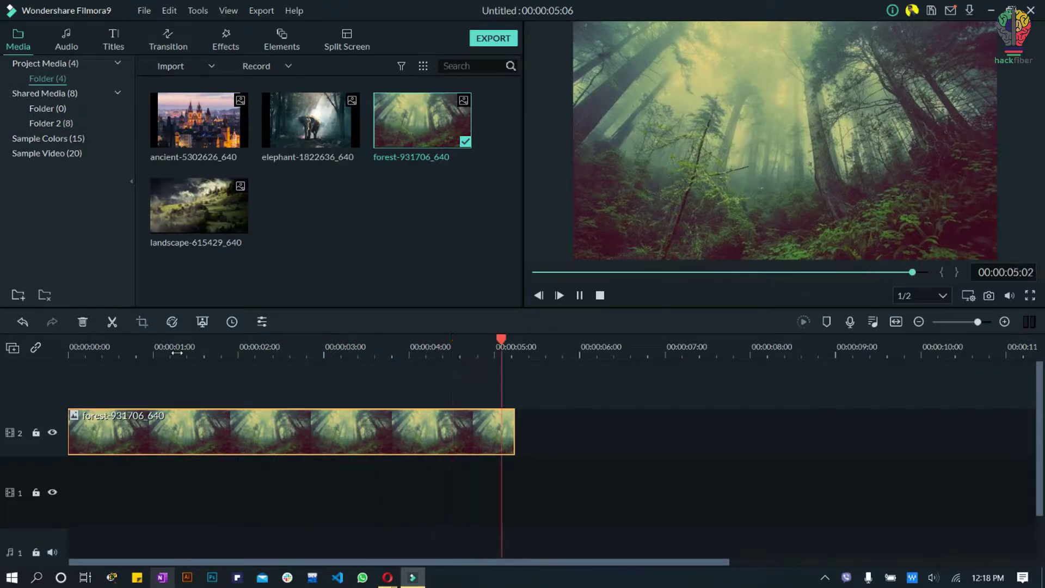
pyautogui.press('space')
pyautogui.press('space')
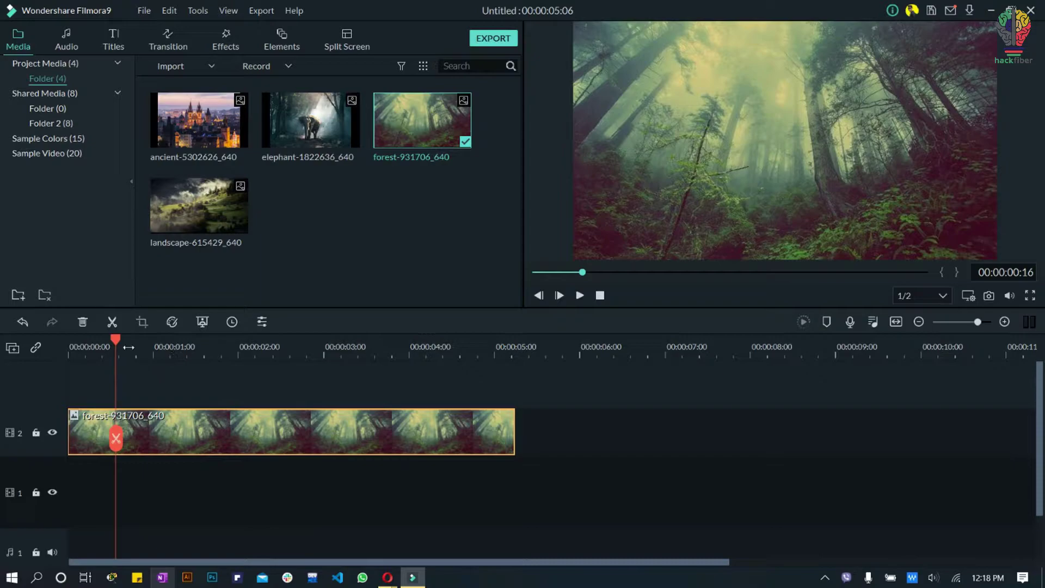
pyautogui.moveTo(118, 341); pyautogui.dragTo(70, 343)
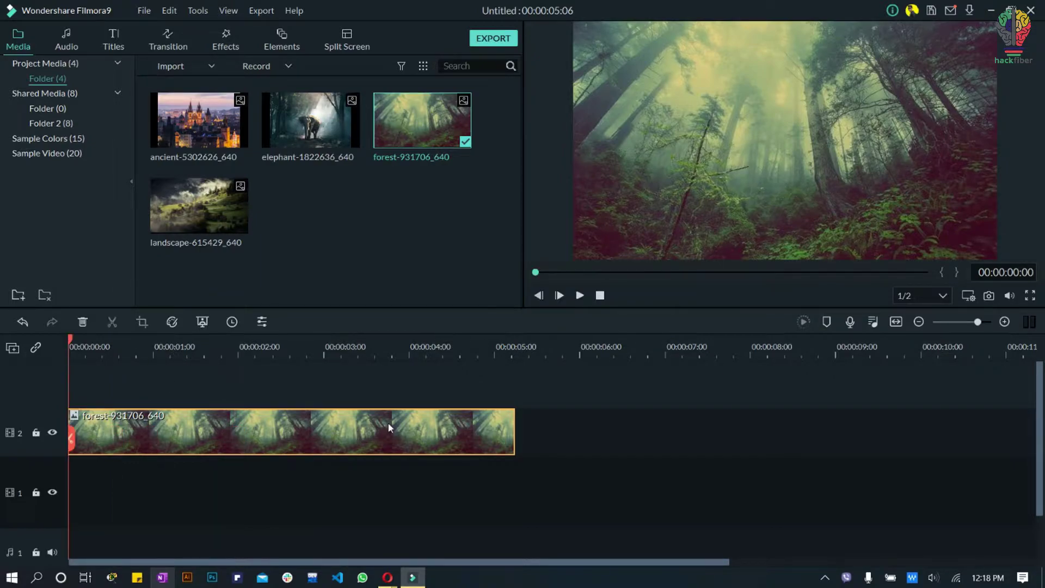
pyautogui.press('space')
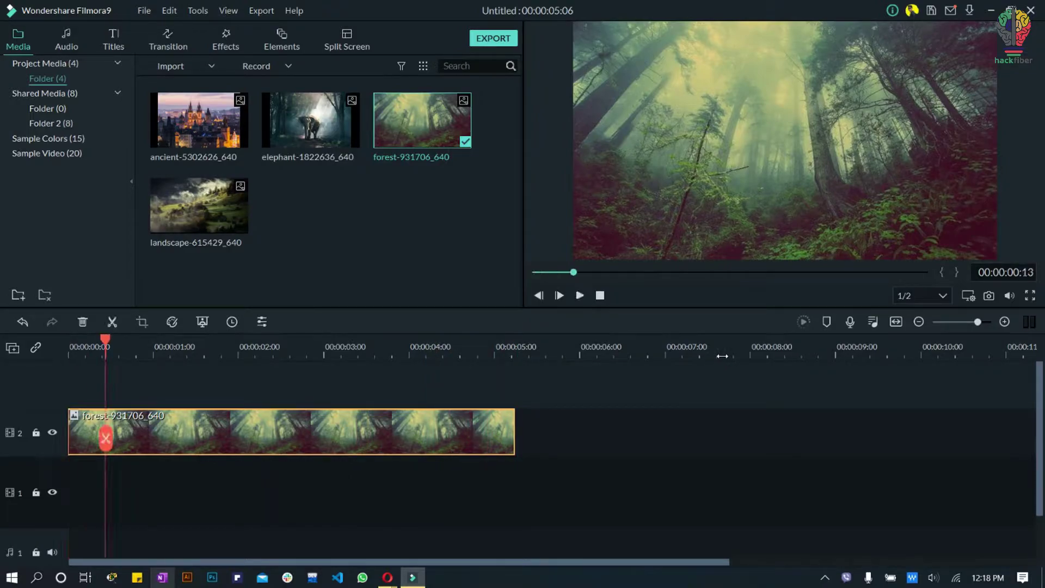
pyautogui.moveTo(623, 354); pyautogui.dragTo(101, 361)
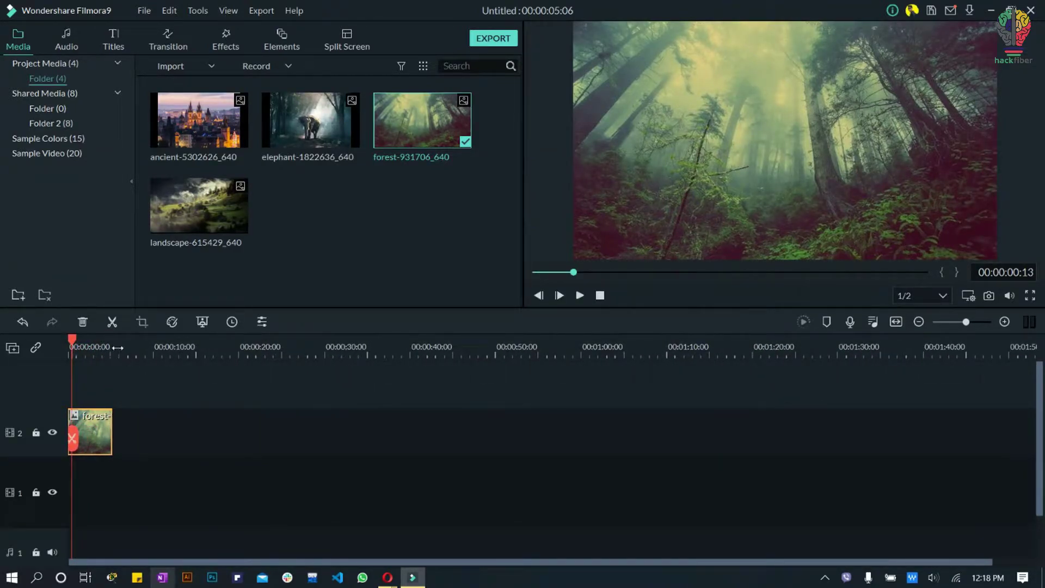
pyautogui.click(117, 351)
pyautogui.press('Home')
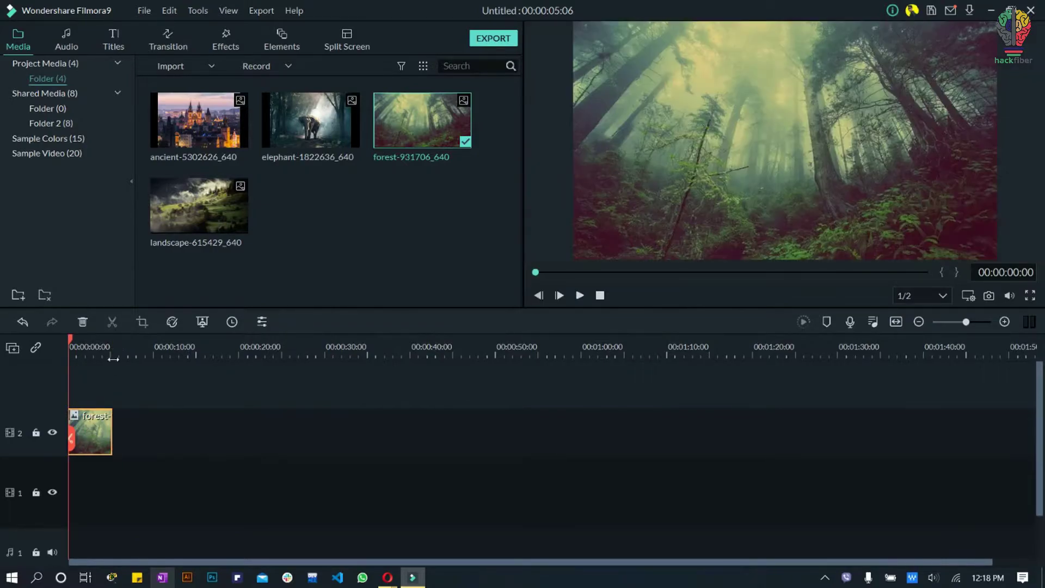
pyautogui.moveTo(113, 357)
pyautogui.mouseDown()
pyautogui.moveTo(527, 351)
pyautogui.moveTo(101, 356)
pyautogui.mouseUp()
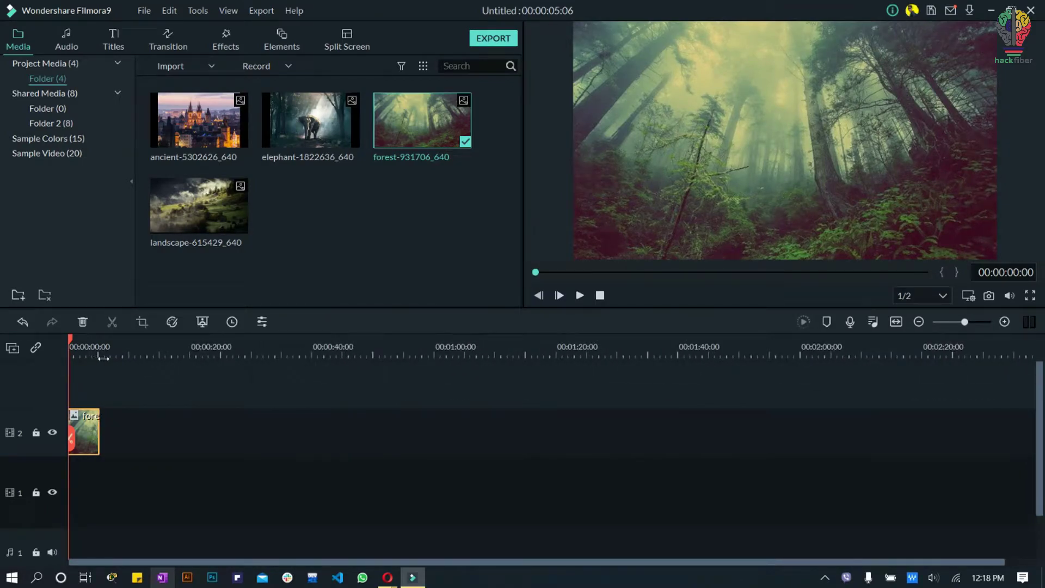
pyautogui.moveTo(77, 356); pyautogui.dragTo(331, 363)
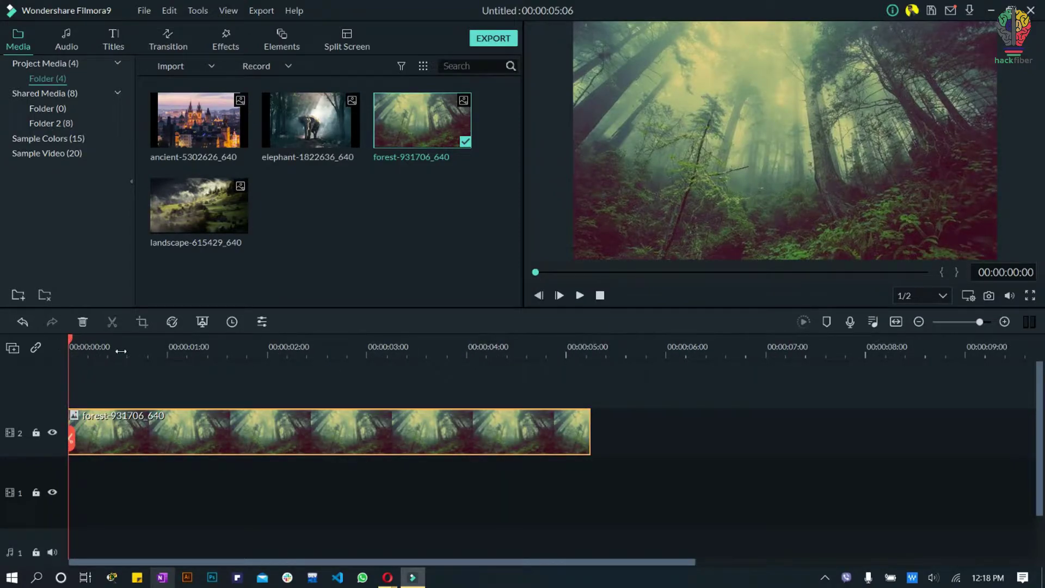
pyautogui.press('space')
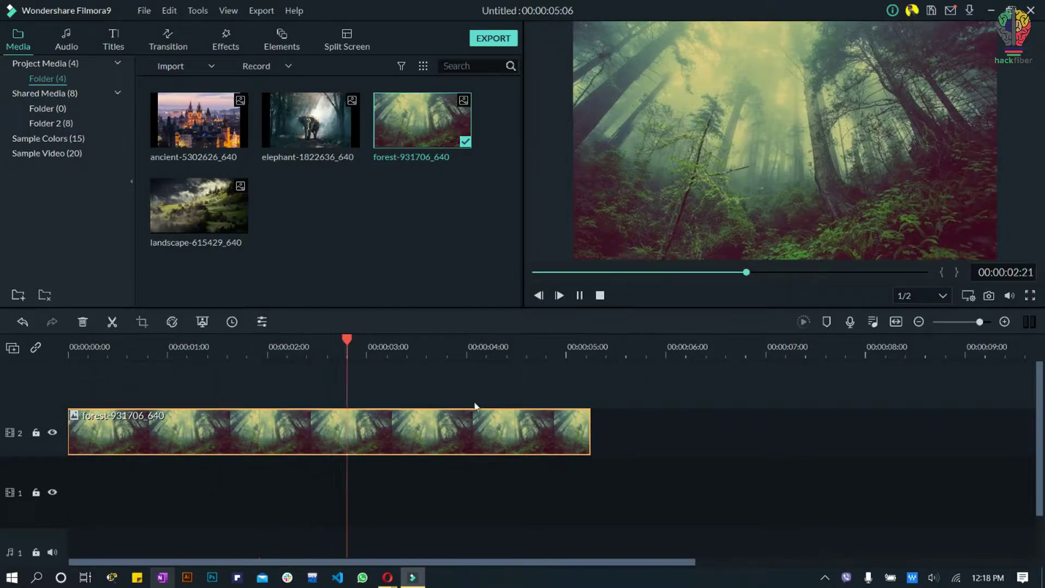
pyautogui.press('space')
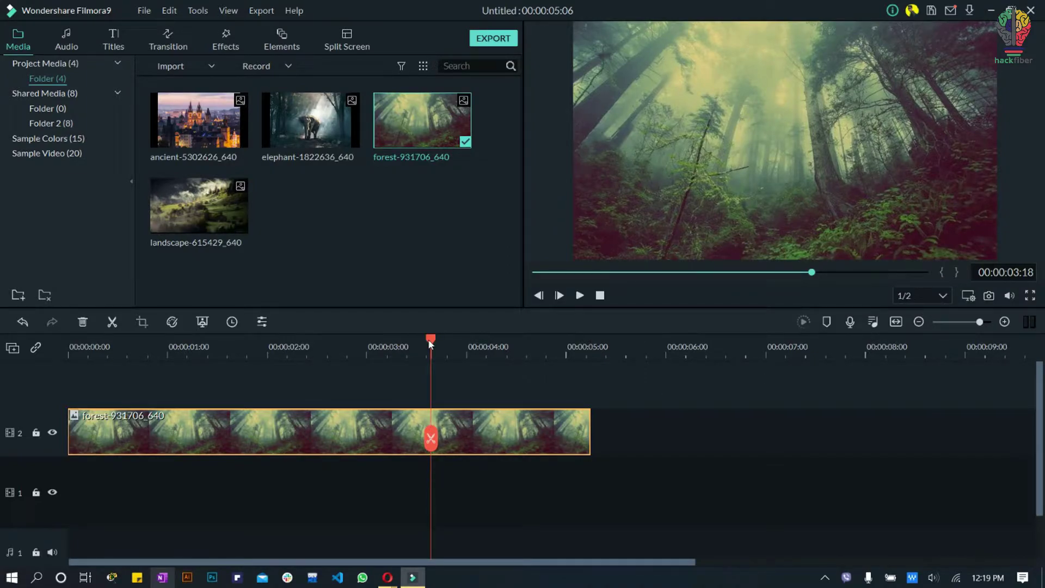
# - Split the forest clip at 00:00:03:16 and delete the piece after the cut
pyautogui.moveTo(434, 344)
pyautogui.mouseDown()
pyautogui.moveTo(420, 349)
pyautogui.moveTo(430, 348)
pyautogui.mouseUp()
pyautogui.click(431, 439)
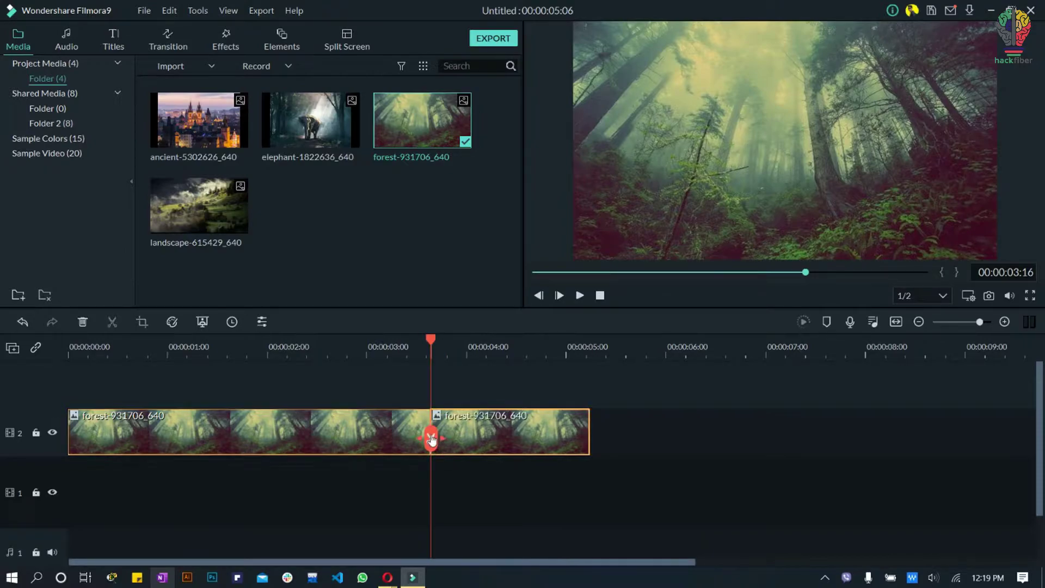
pyautogui.moveTo(515, 423); pyautogui.dragTo(630, 423)
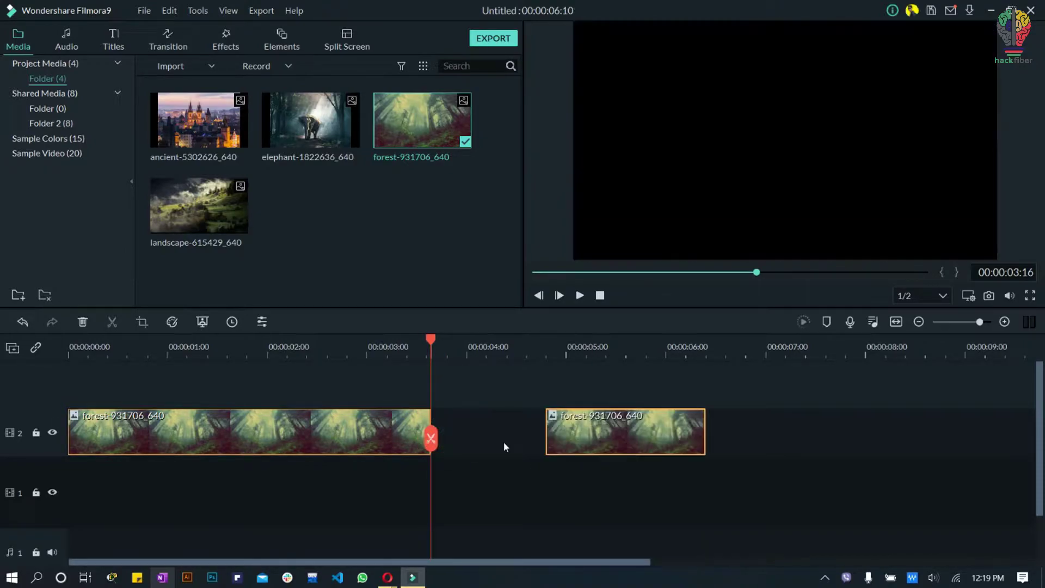
pyautogui.click(333, 449)
pyautogui.click(554, 437)
pyautogui.press('Delete')
pyautogui.click(381, 424)
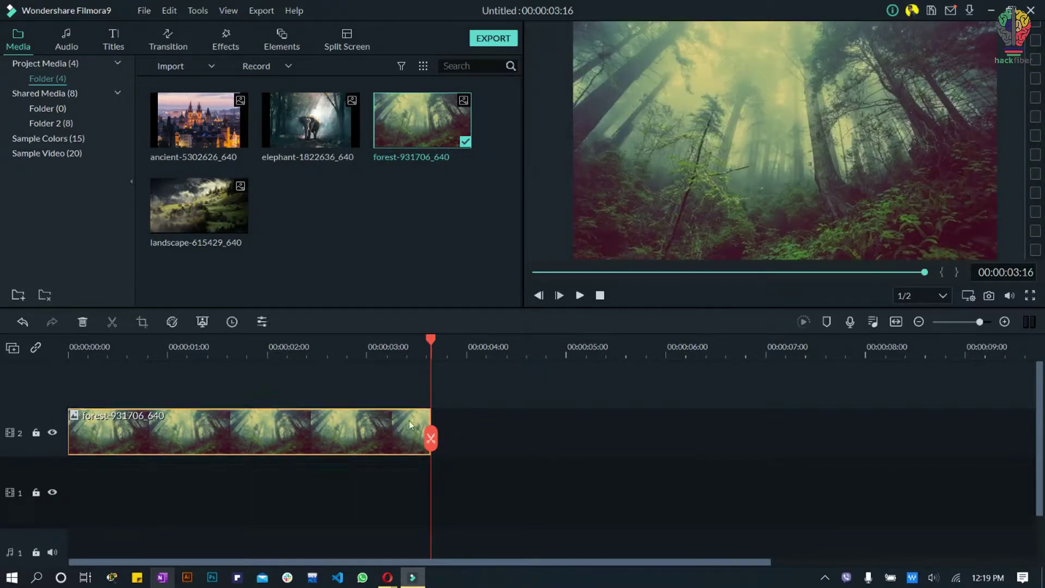
pyautogui.moveTo(432, 338)
pyautogui.mouseDown()
pyautogui.moveTo(464, 341)
pyautogui.moveTo(420, 344)
pyautogui.mouseUp()
# - Add two extra video tracks to the timeline with the track manager
pyautogui.click(207, 351)
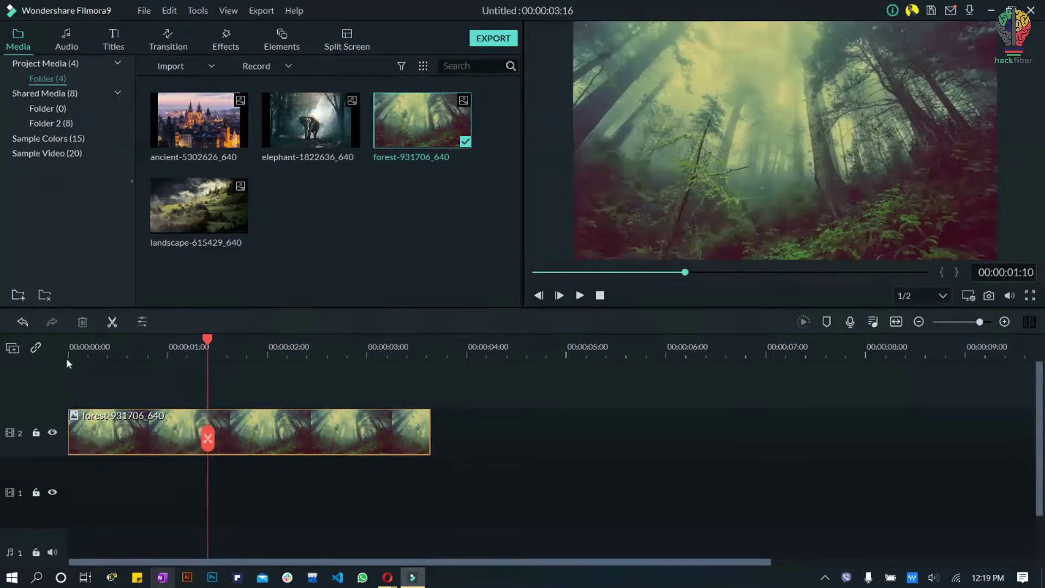
pyautogui.click(13, 353)
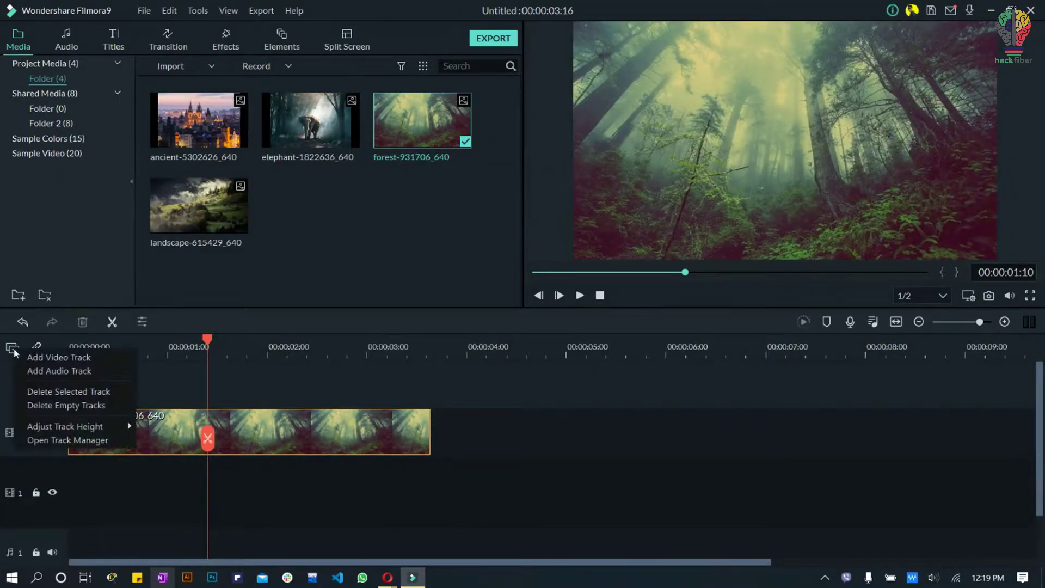
pyautogui.click(58, 357)
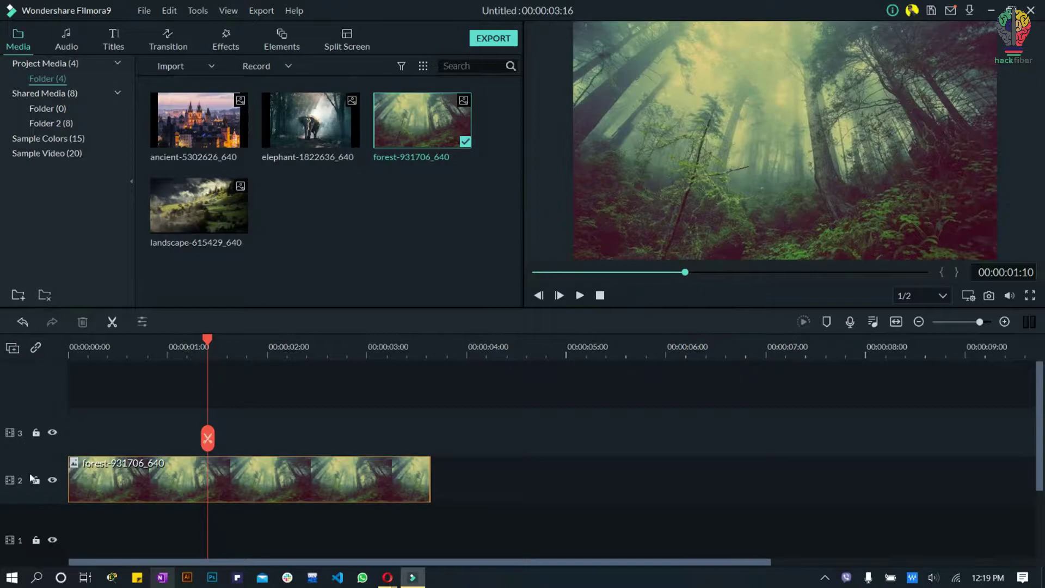
pyautogui.click(13, 350)
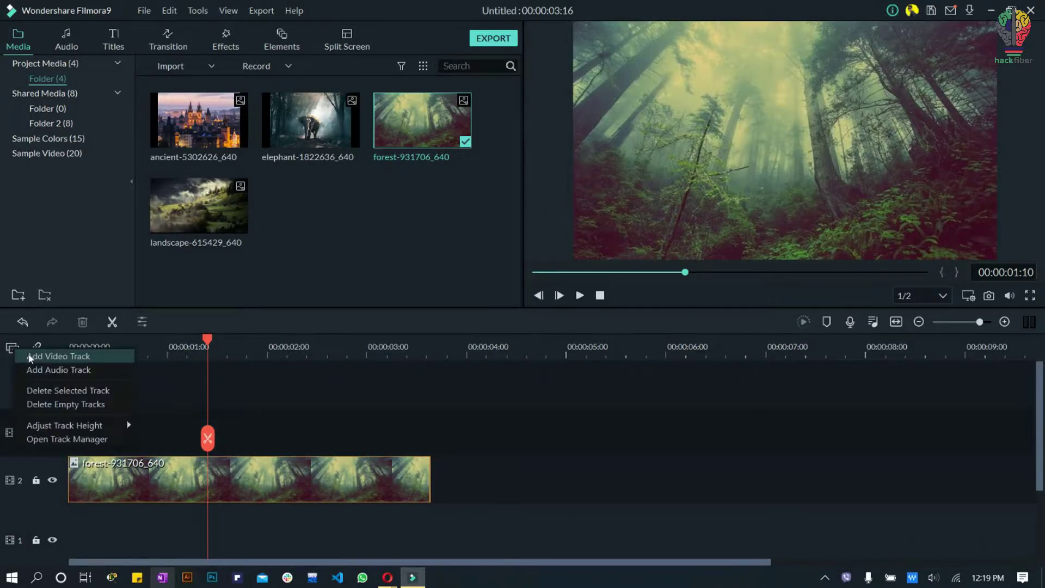
pyautogui.click(30, 357)
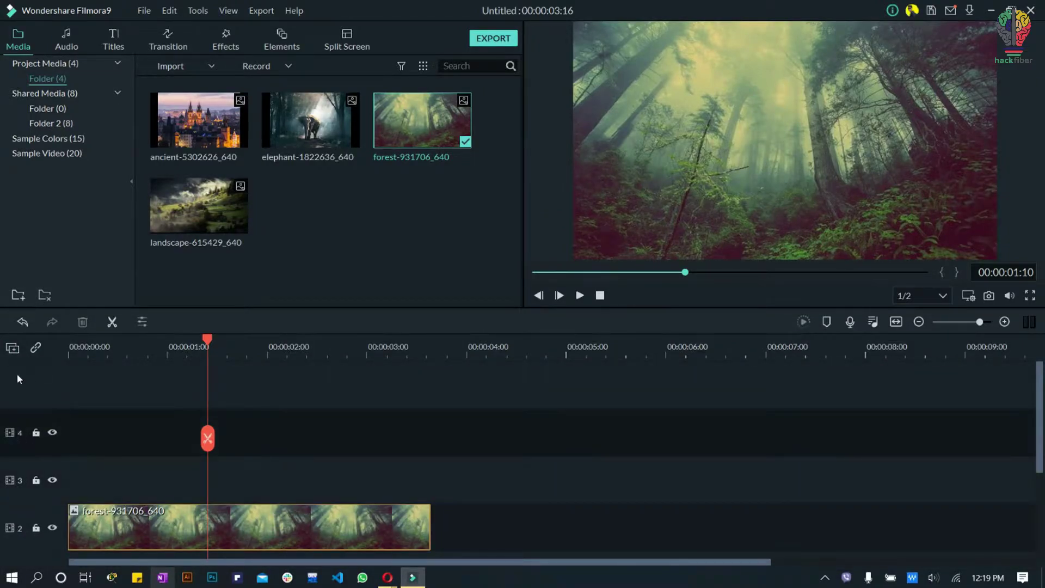
# - Add two extra audio tracks to the timeline with the track manager
pyautogui.click(13, 350)
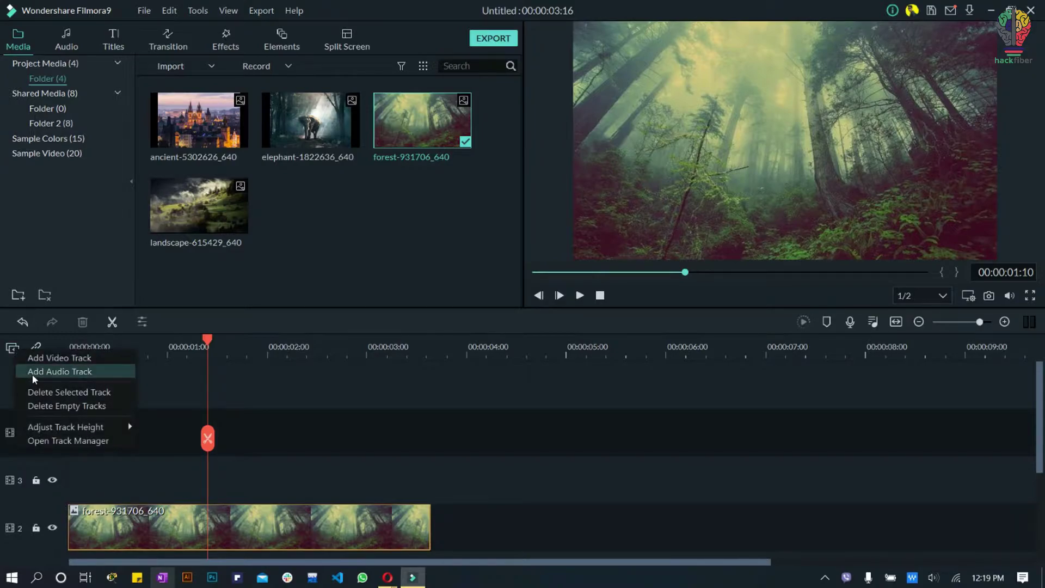
pyautogui.click(34, 373)
pyautogui.scroll(-2, 33, 479)
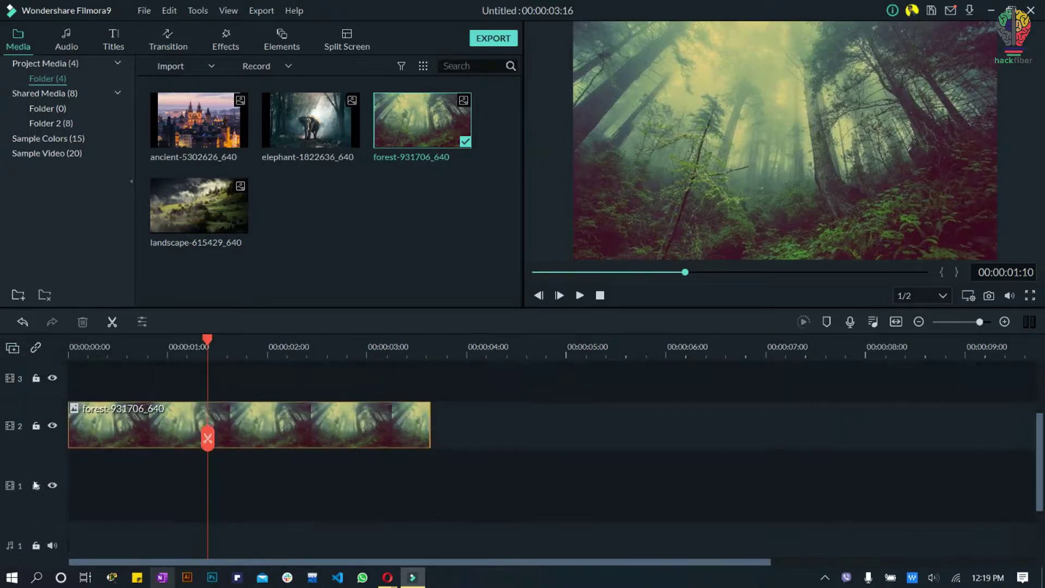
pyautogui.scroll(-1, 11, 522)
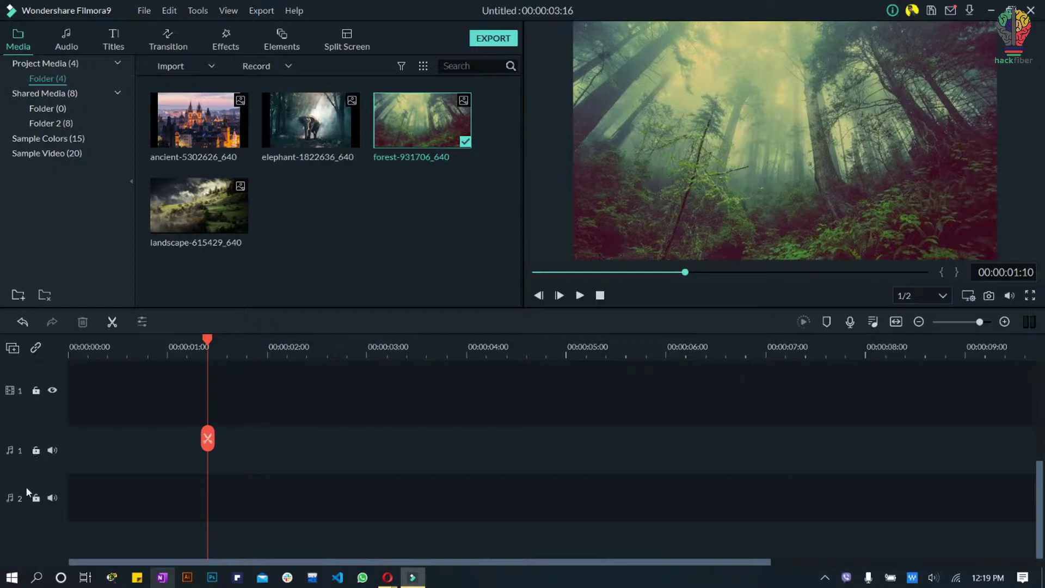
pyautogui.click(12, 350)
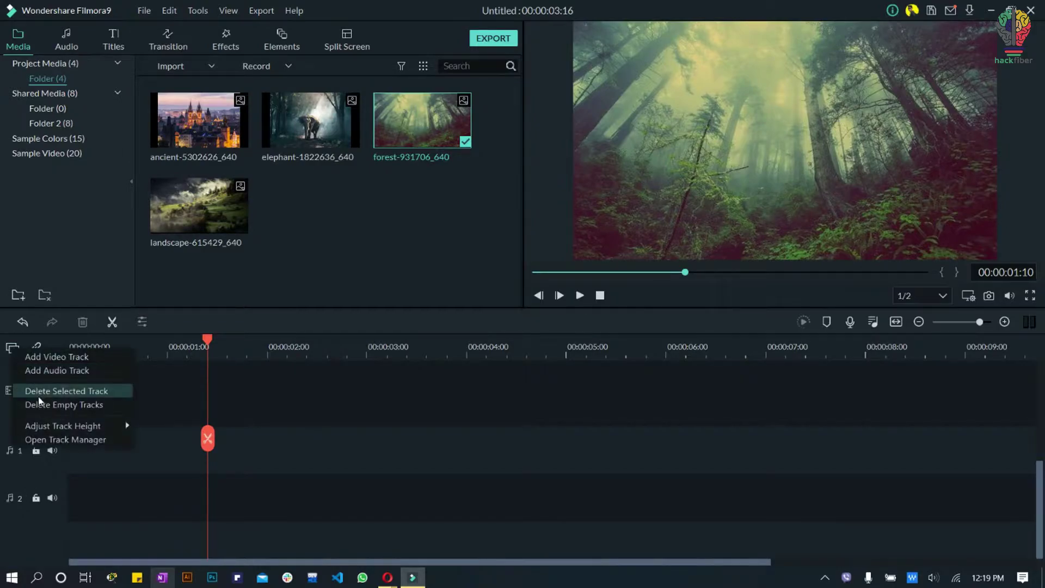
pyautogui.moveTo(50, 427)
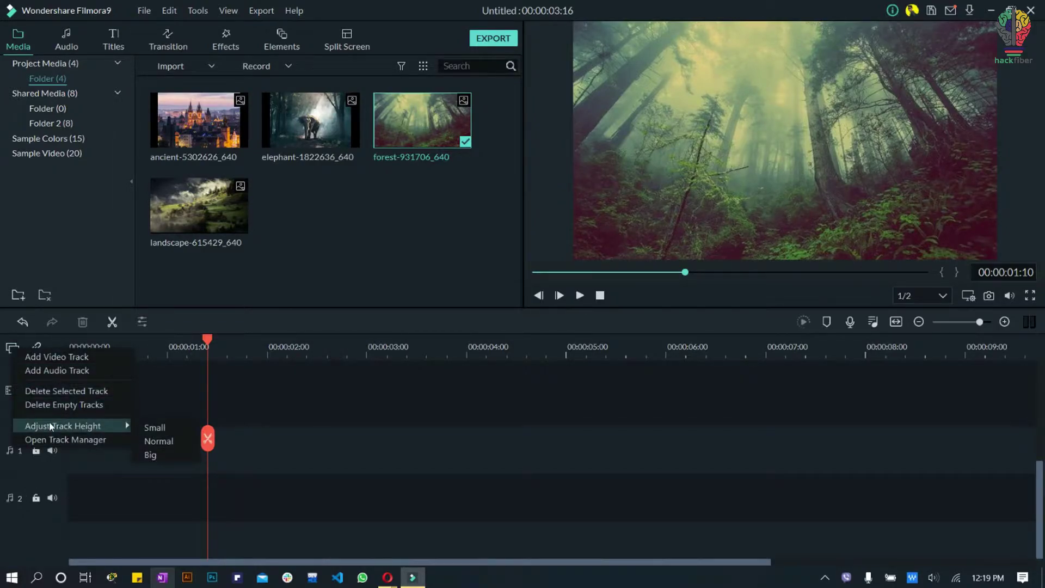
pyautogui.click(51, 371)
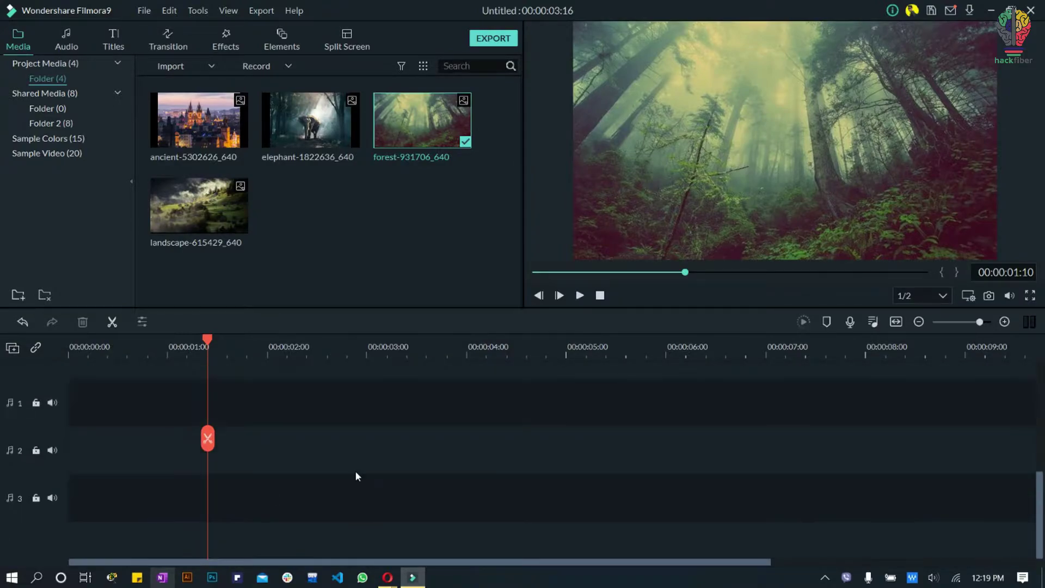
pyautogui.scroll(3, 355, 470)
# - Delete the forest clip and zoom the timeline out to about 12 seconds
pyautogui.press('Delete')
pyautogui.moveTo(548, 351); pyautogui.dragTo(435, 347)
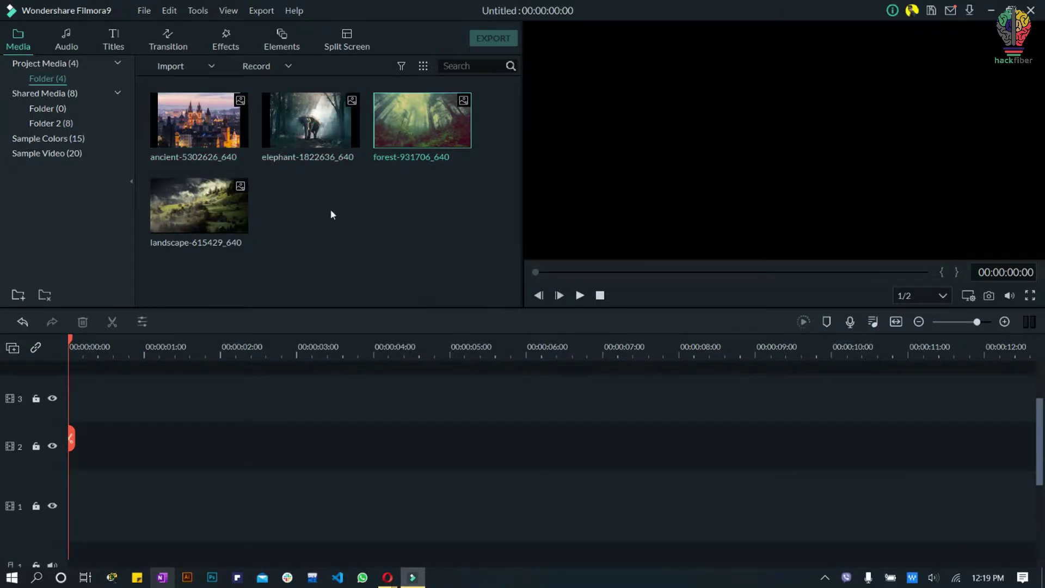
pyautogui.moveTo(387, 576)
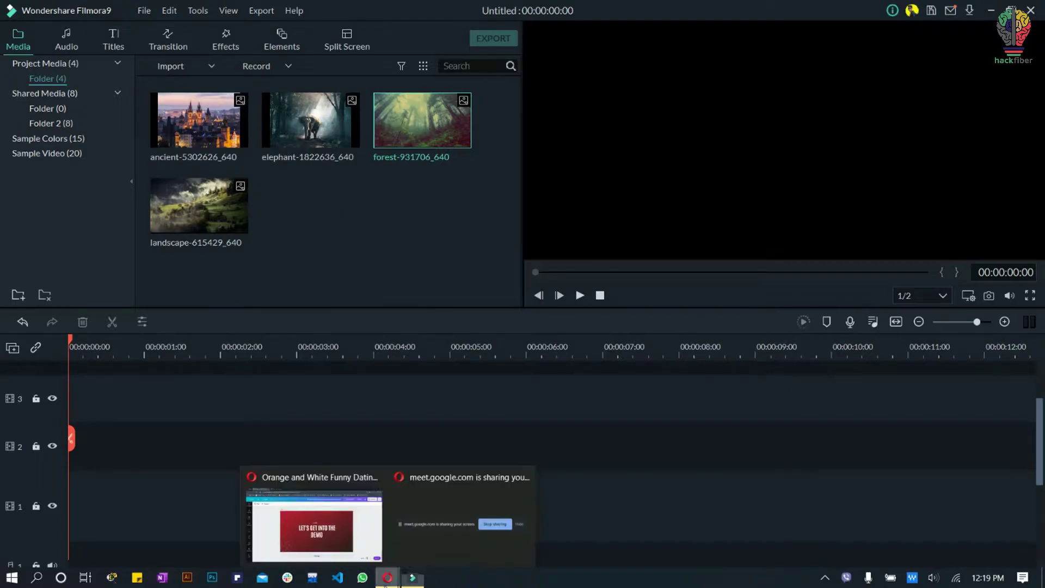
pyautogui.click(345, 539)
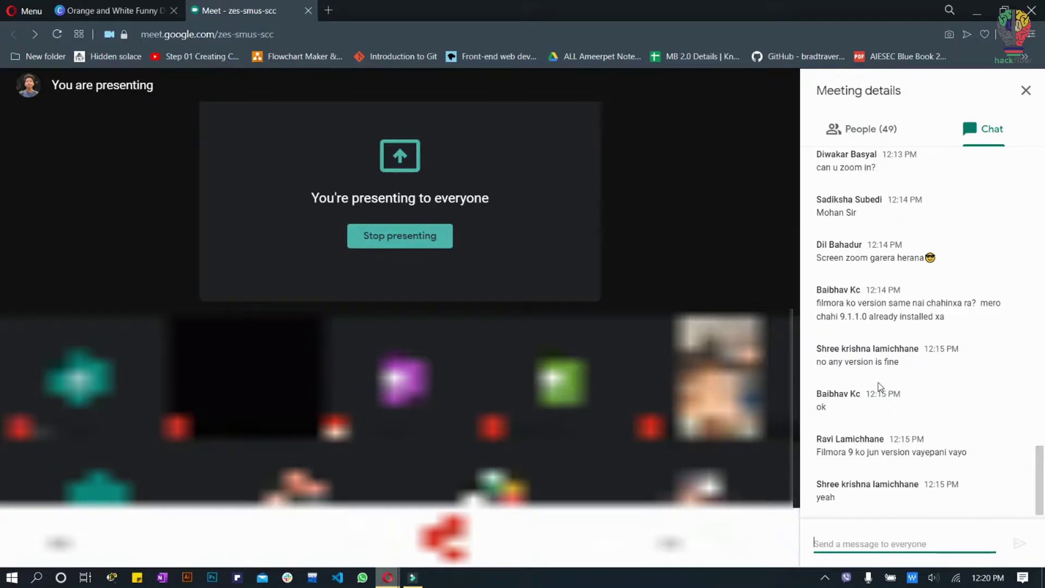
pyautogui.click(976, 8)
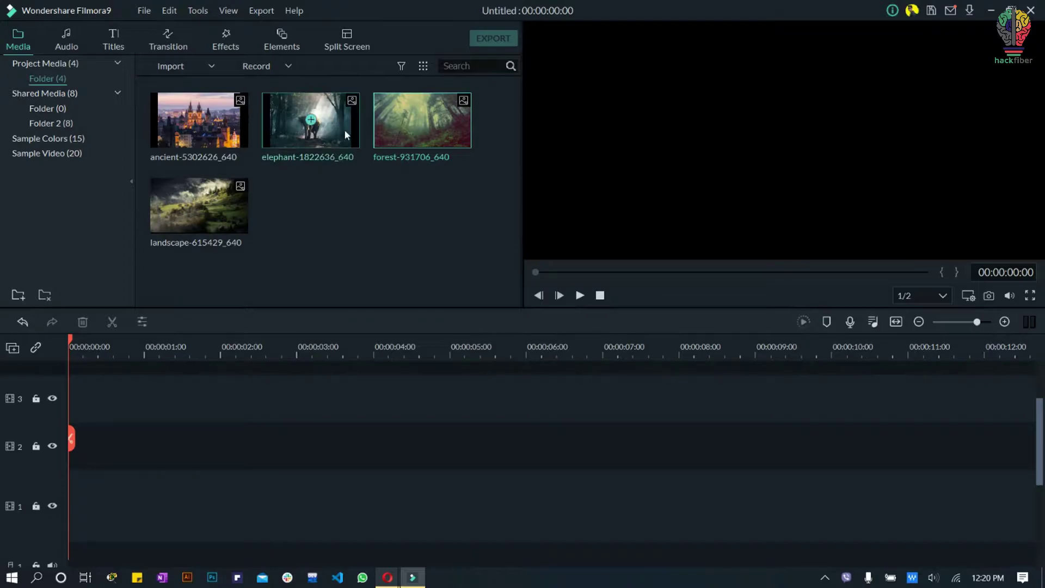
# - Zoom the empty timeline out to two-second ruler marks and park the playhead near 1.4 s
pyautogui.moveTo(341, 148)
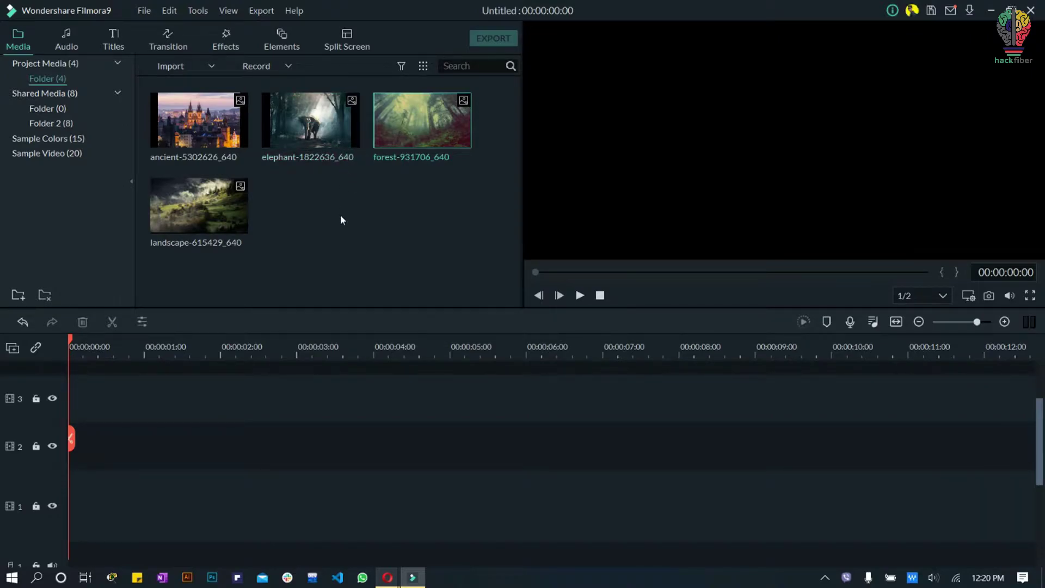
pyautogui.moveTo(70, 342); pyautogui.dragTo(60, 366)
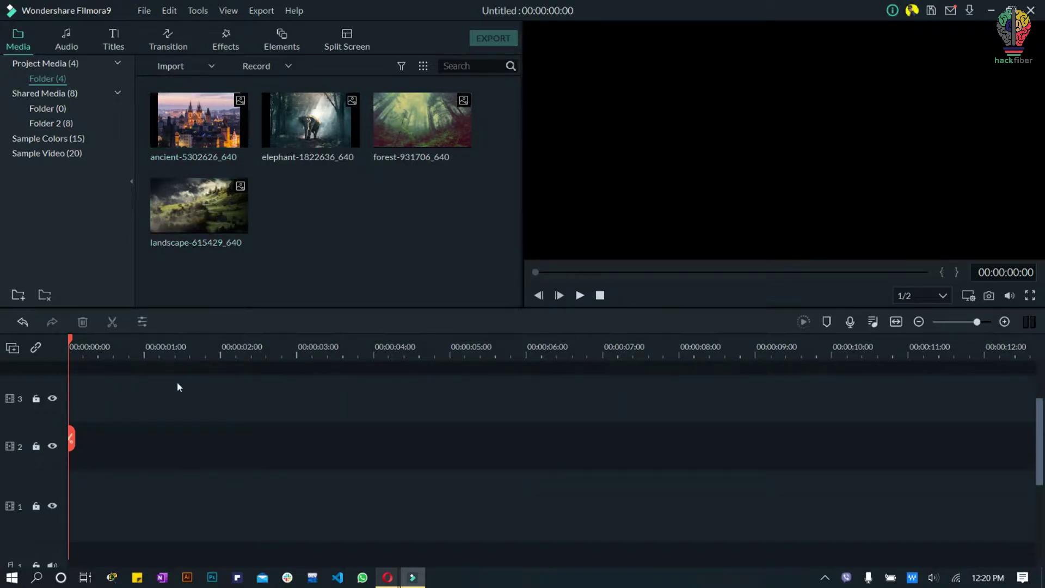
pyautogui.moveTo(216, 352); pyautogui.dragTo(205, 354)
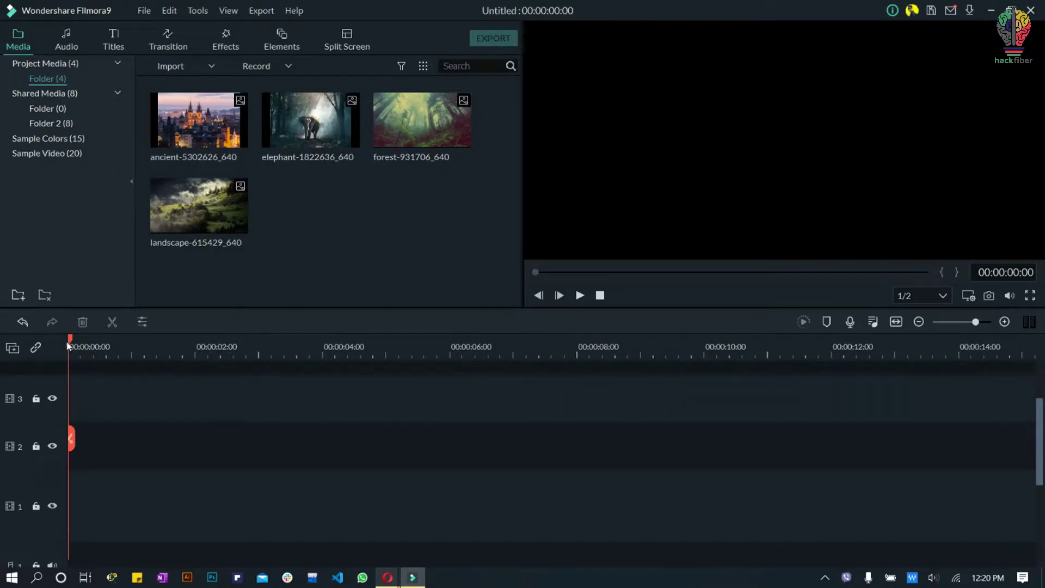
pyautogui.moveTo(70, 339); pyautogui.dragTo(160, 353)
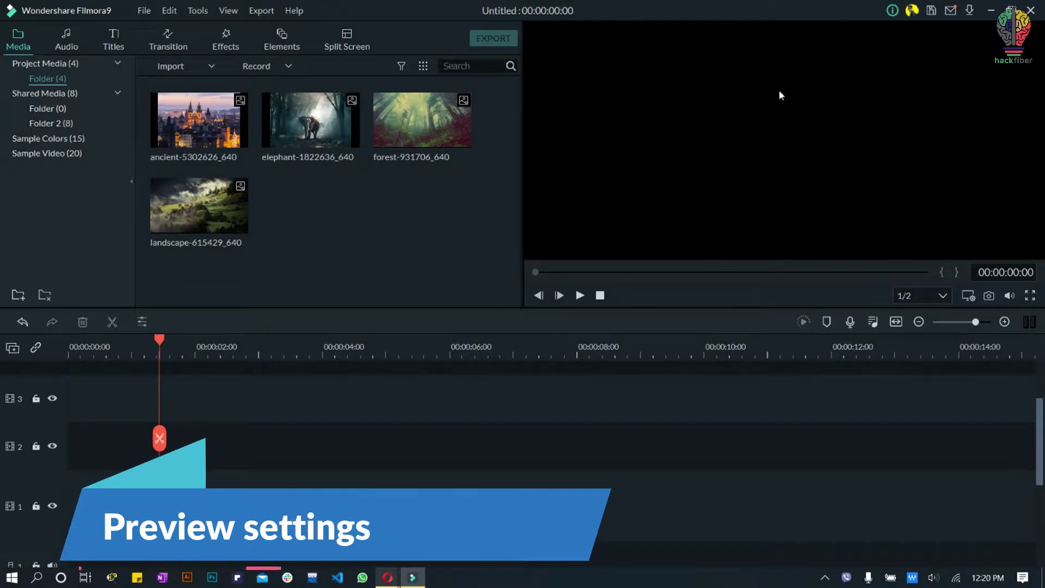
# - Place the landscape photo on video track 2 and preview it
pyautogui.moveTo(223, 187); pyautogui.dragTo(71, 447)
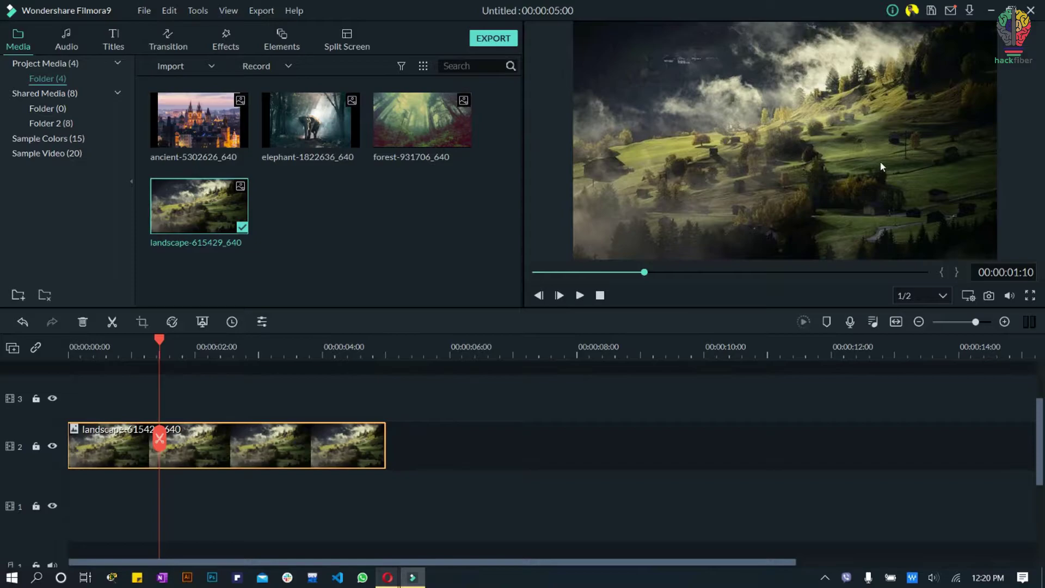
pyautogui.press('space')
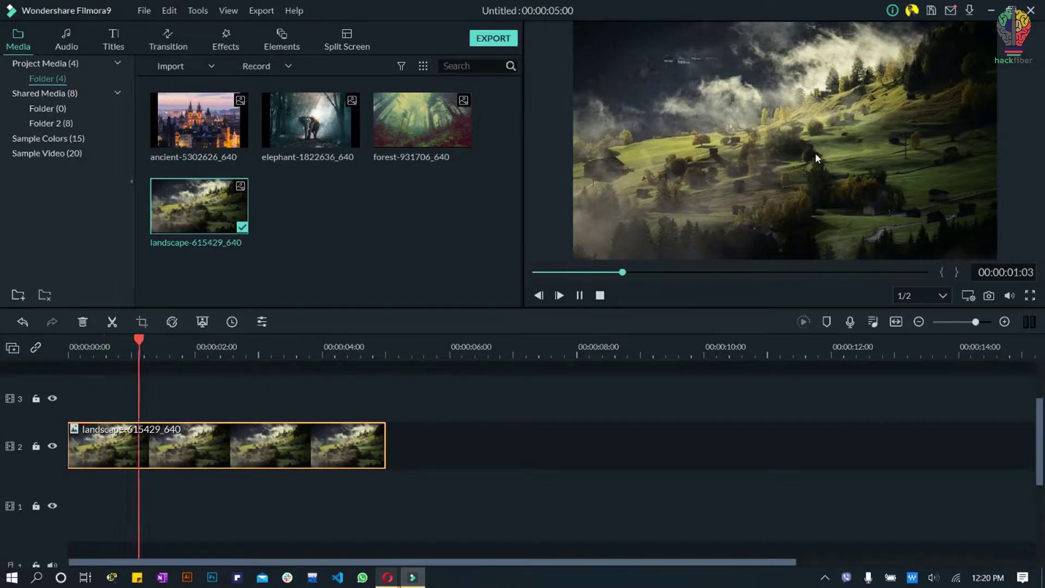
pyautogui.press('space')
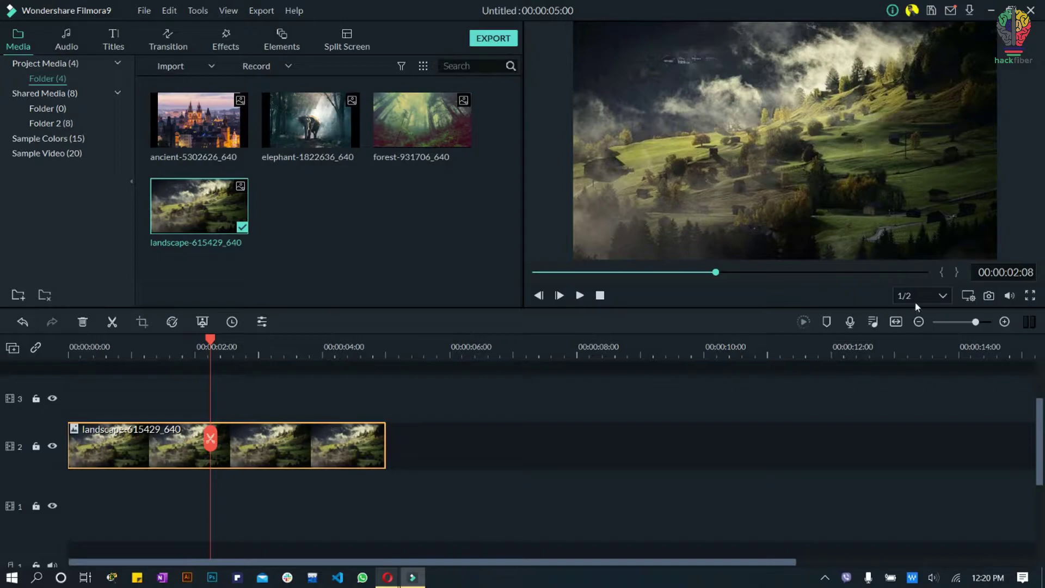
# - Preview the landscape clip at Full, then at 1/16 preview quality
pyautogui.click(942, 296)
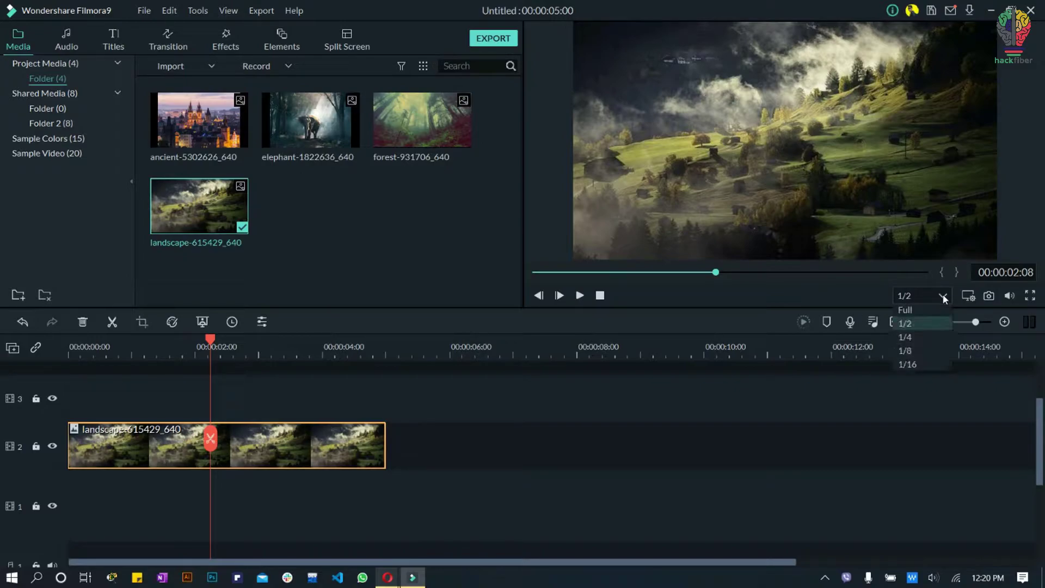
pyautogui.click(938, 310)
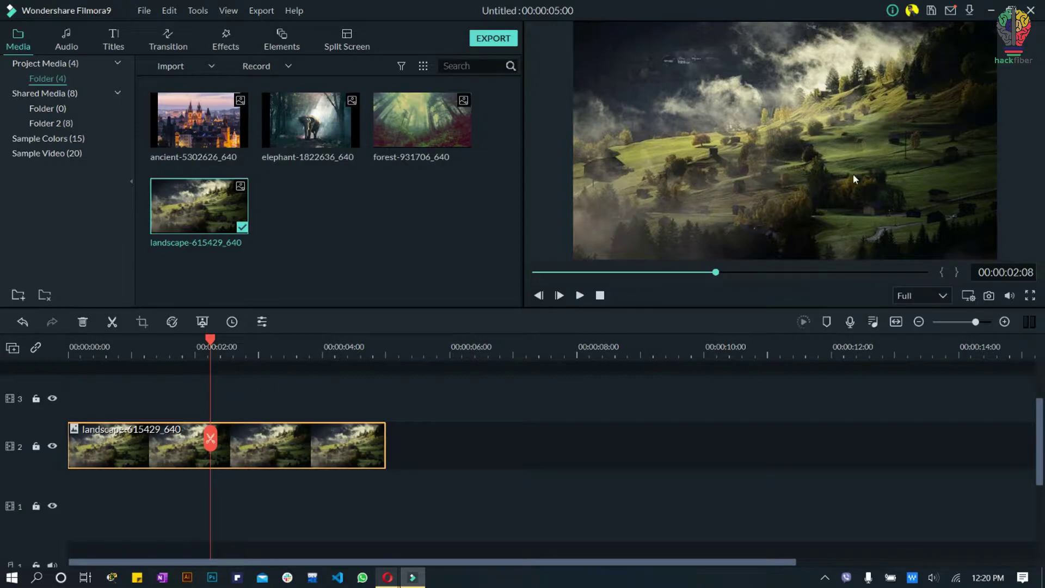
pyautogui.click(944, 302)
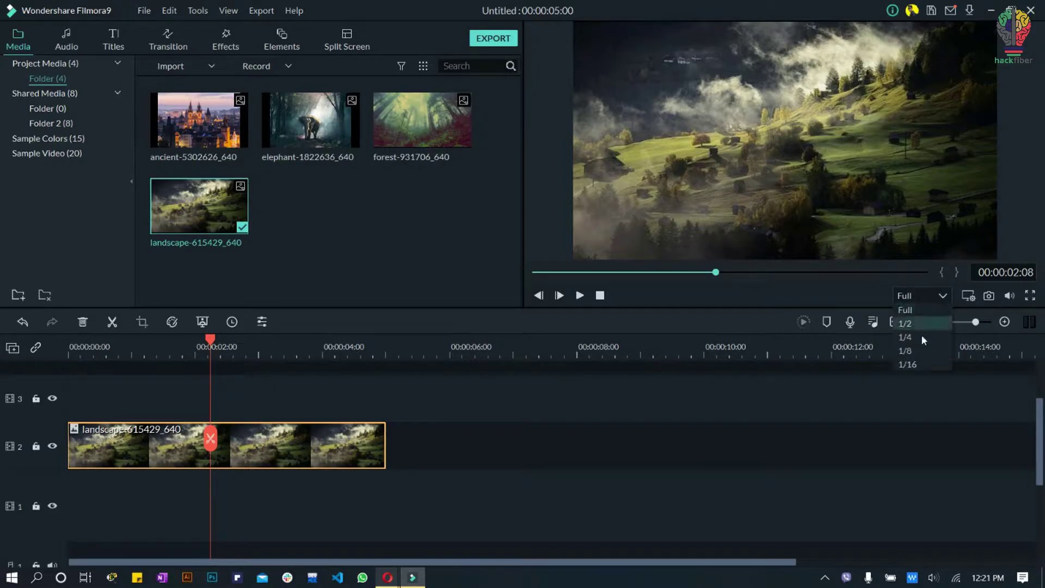
pyautogui.click(914, 366)
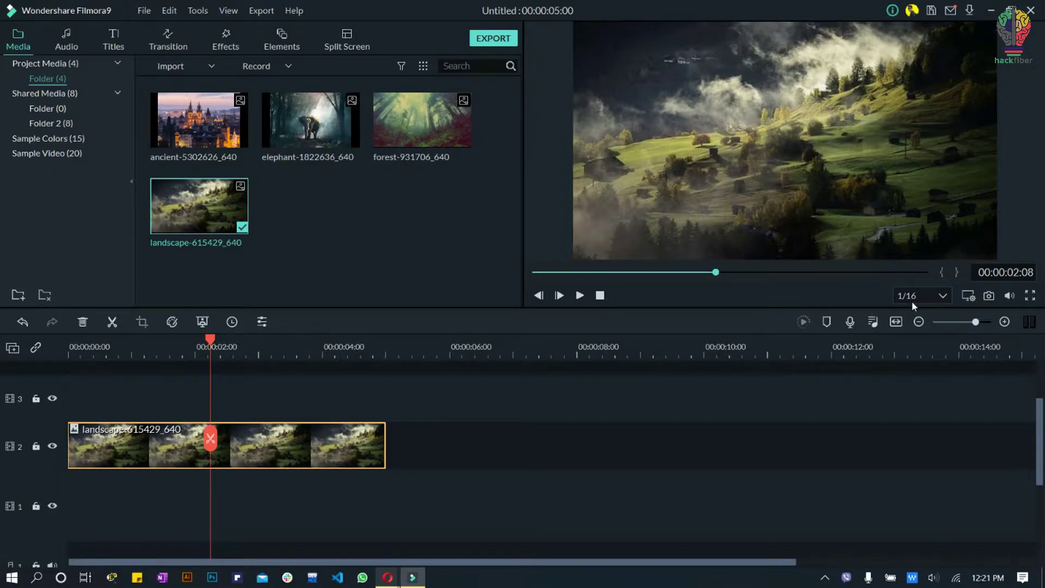
pyautogui.press('space')
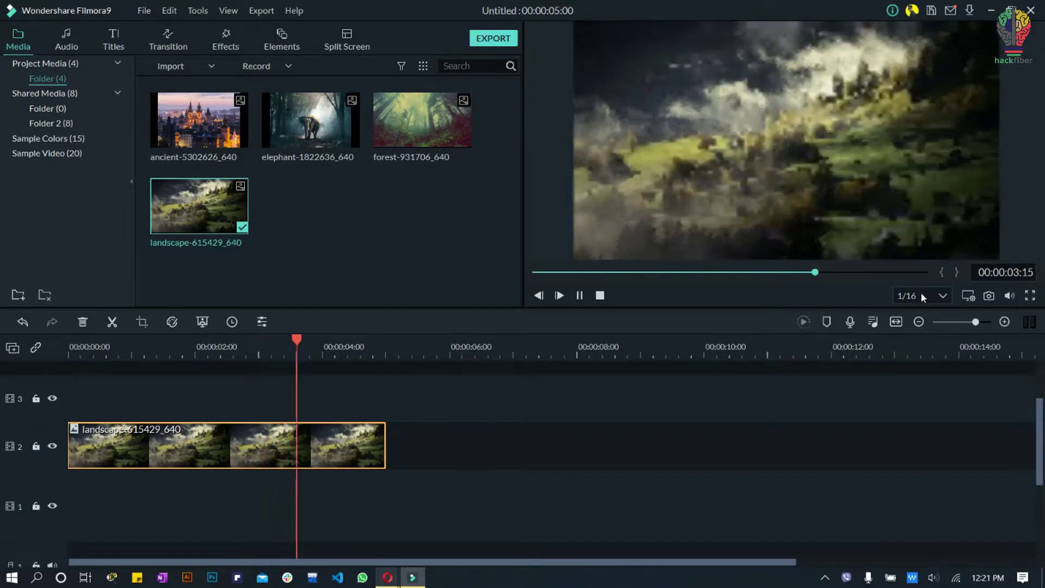
pyautogui.click(190, 350)
pyautogui.press('Home')
pyautogui.press('space')
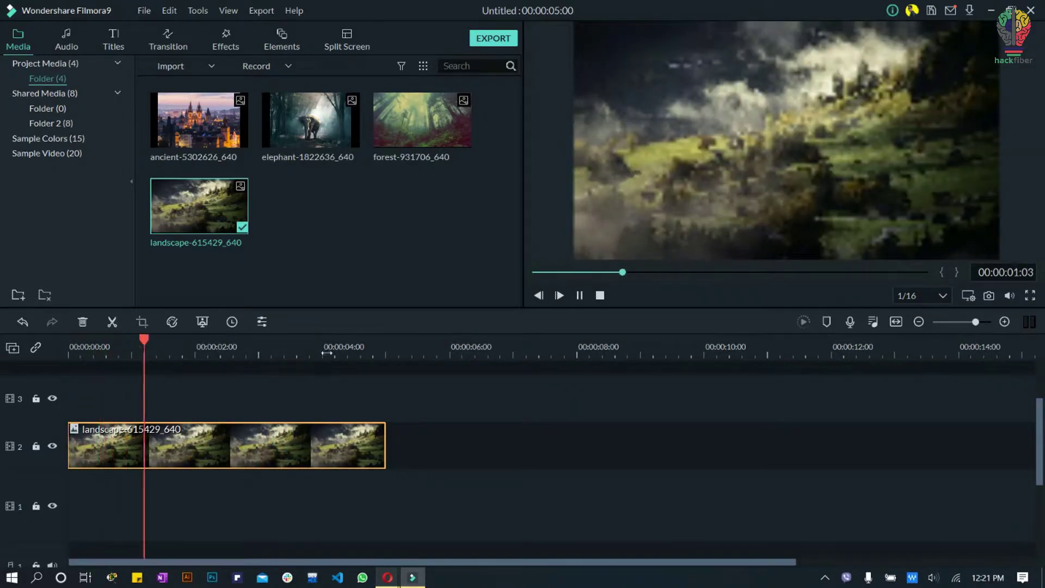
pyautogui.click(749, 253)
pyautogui.click(749, 214)
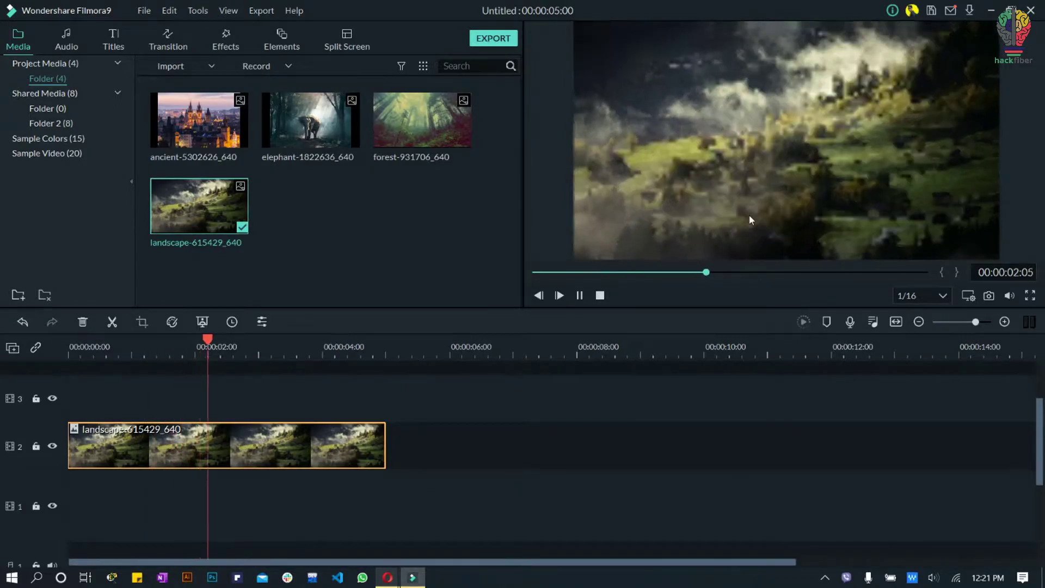
pyautogui.click(844, 255)
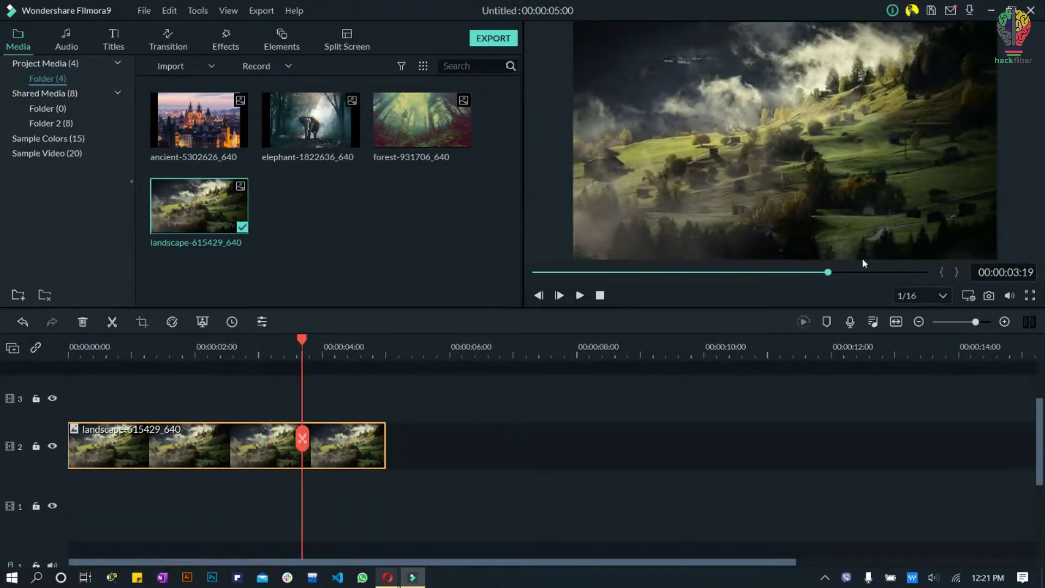
# - Reset preview quality to 1/2 and trim the landscape clip to end at 3:01
pyautogui.click(940, 294)
pyautogui.click(929, 322)
pyautogui.click(841, 217)
pyautogui.click(841, 216)
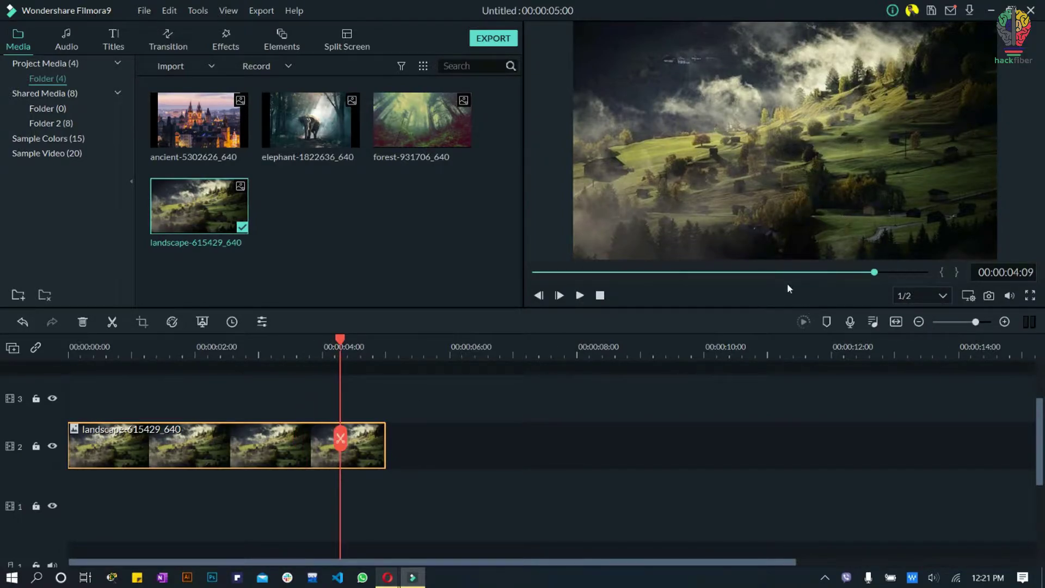
pyautogui.click(329, 240)
pyautogui.moveTo(387, 446); pyautogui.dragTo(260, 446)
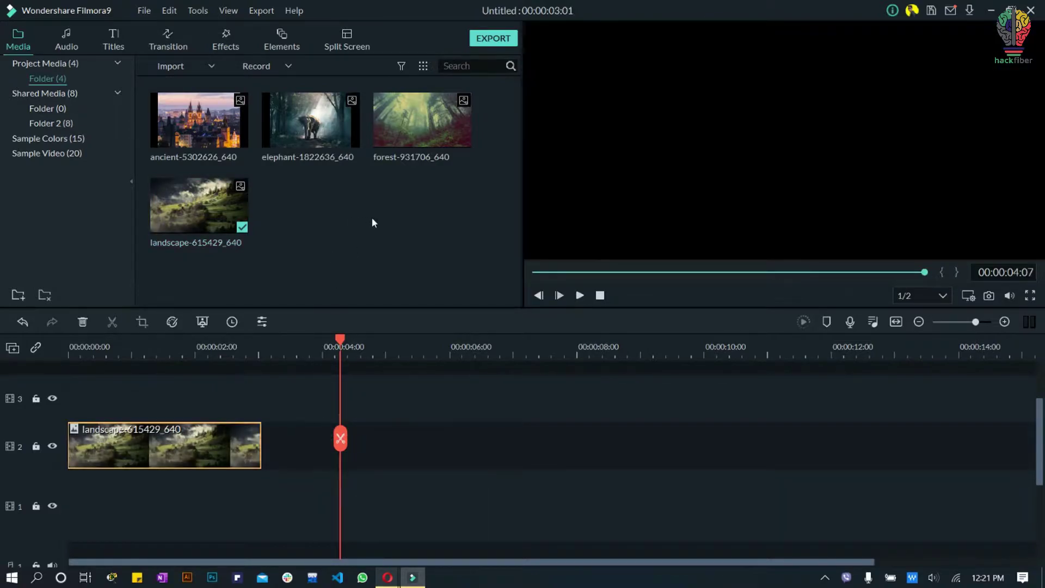
# - Open the Audio library, download A-GROUP - Verve, and pick the Drift - Drift track
pyautogui.click(67, 39)
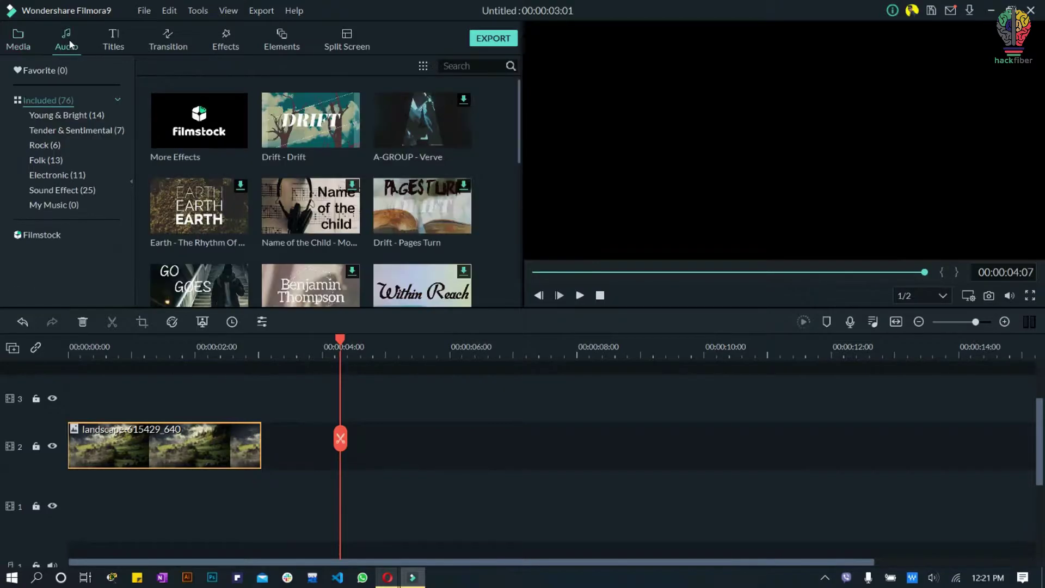
pyautogui.click(21, 37)
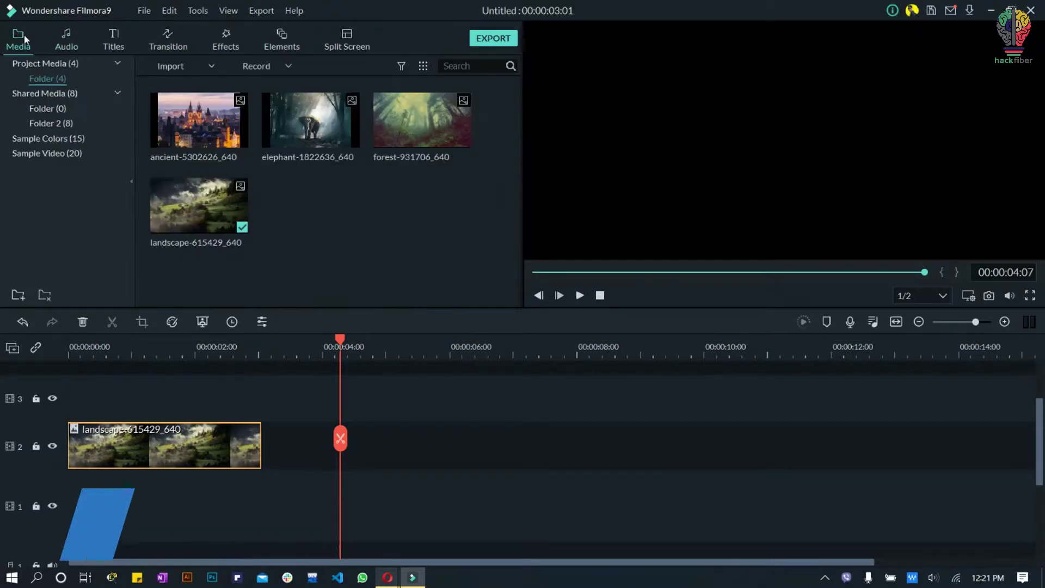
pyautogui.click(61, 44)
pyautogui.scroll(-3, 267, 194)
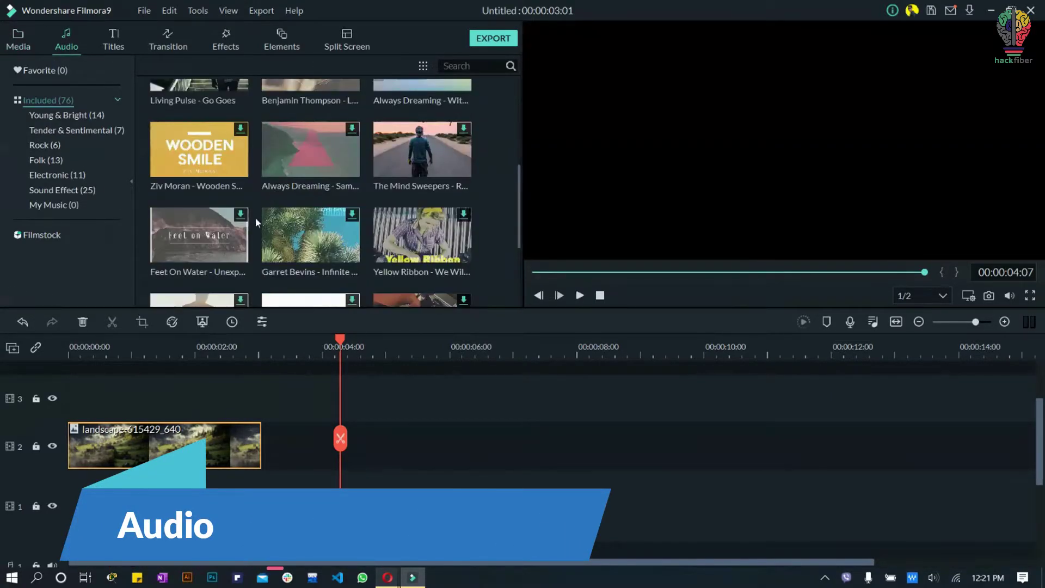
pyautogui.scroll(3, 258, 167)
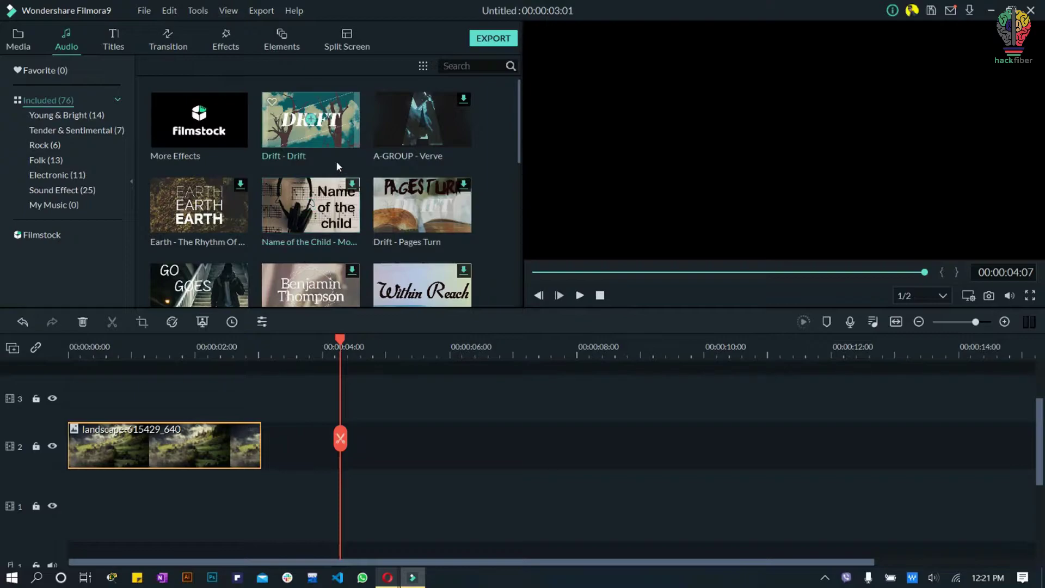
pyautogui.doubleClick(443, 130)
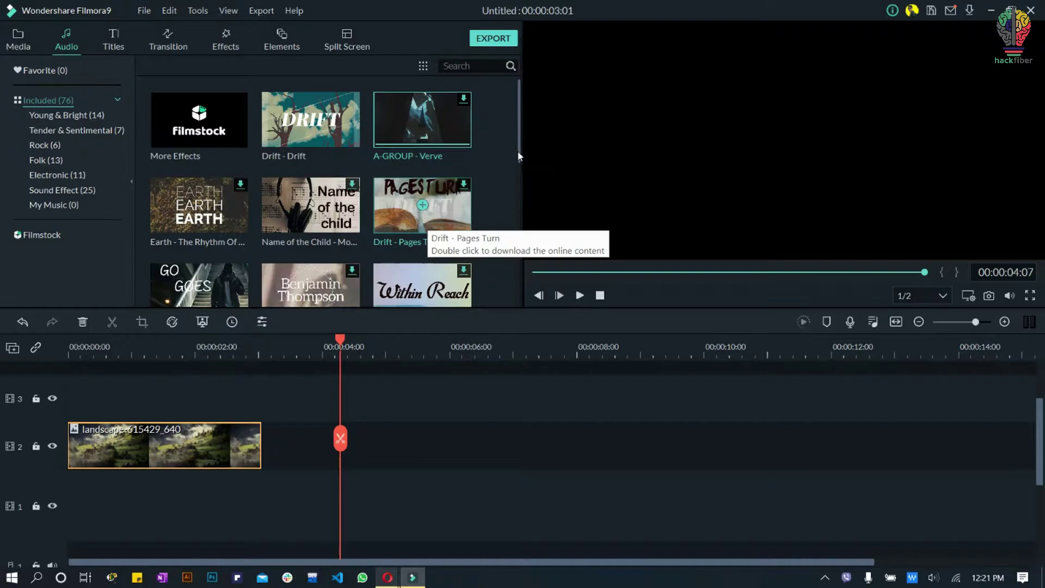
pyautogui.scroll(-3, 520, 174)
pyautogui.scroll(3, 513, 136)
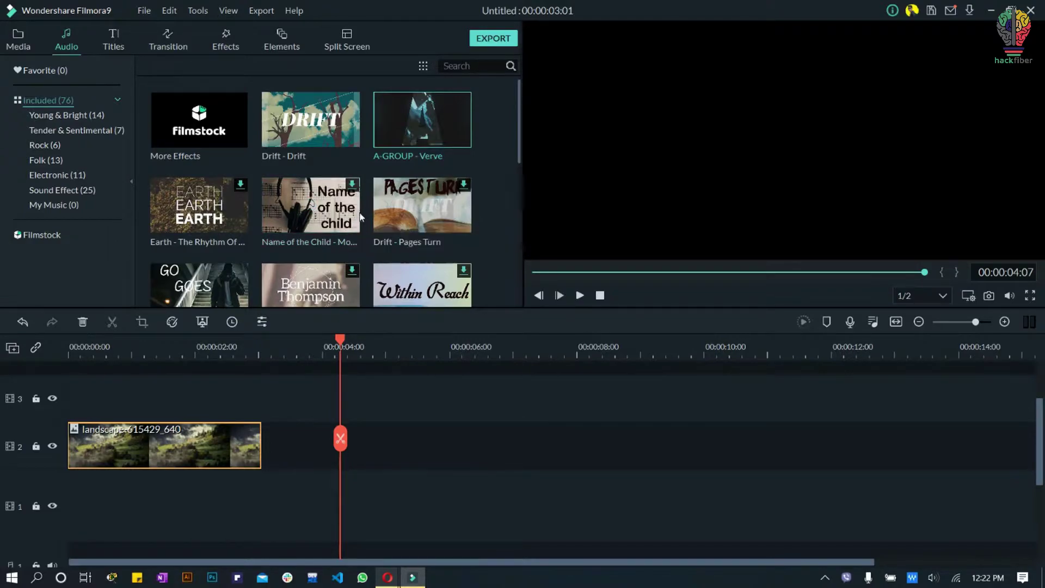
pyautogui.click(350, 226)
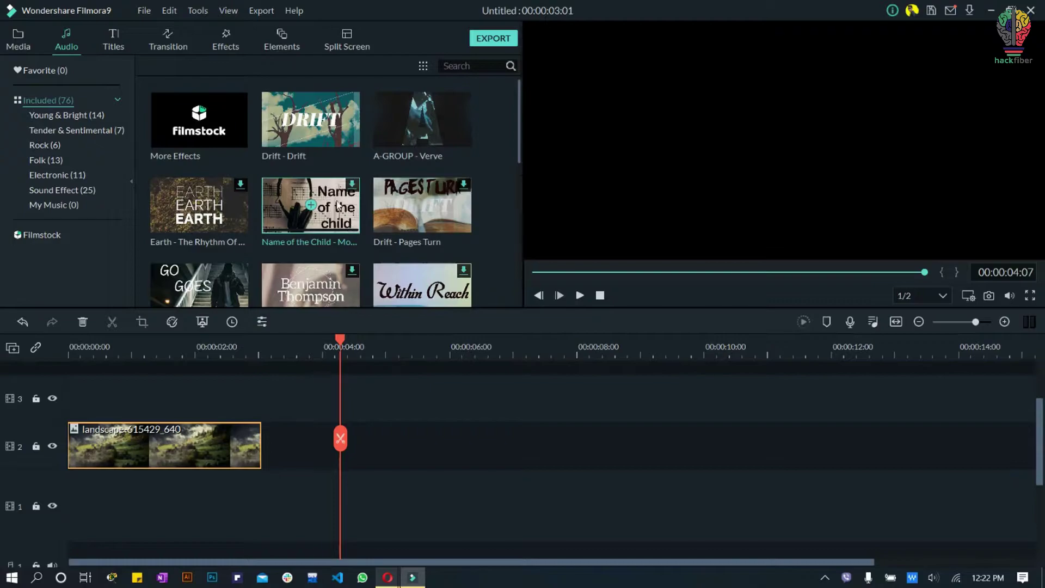
pyautogui.click(337, 136)
# - Drop Drift - Drift onto audio track 1 and zoom out to see the whole 3:31 track
pyautogui.moveTo(337, 136); pyautogui.dragTo(153, 465)
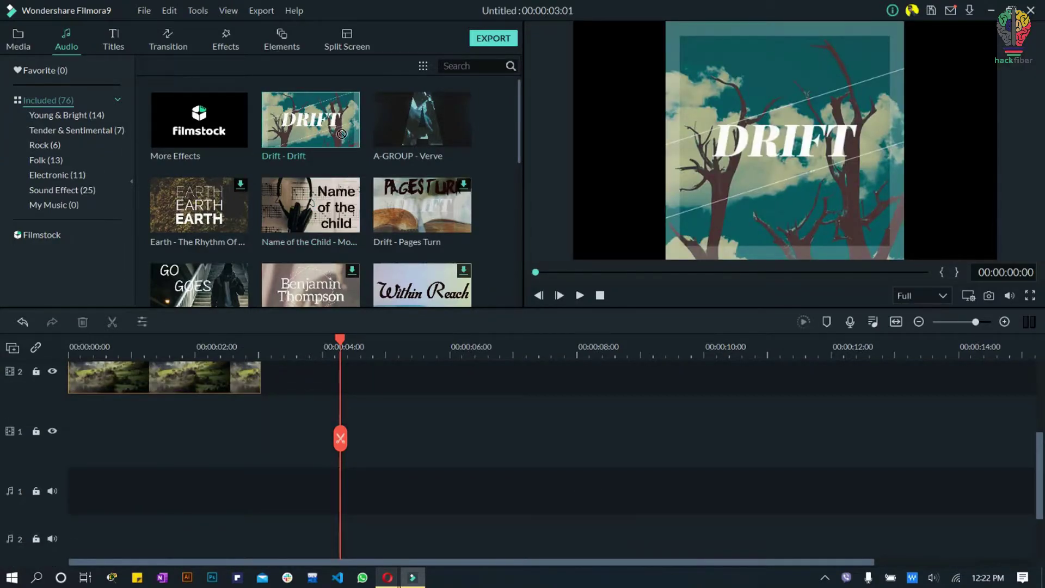
pyautogui.moveTo(353, 133); pyautogui.dragTo(54, 487)
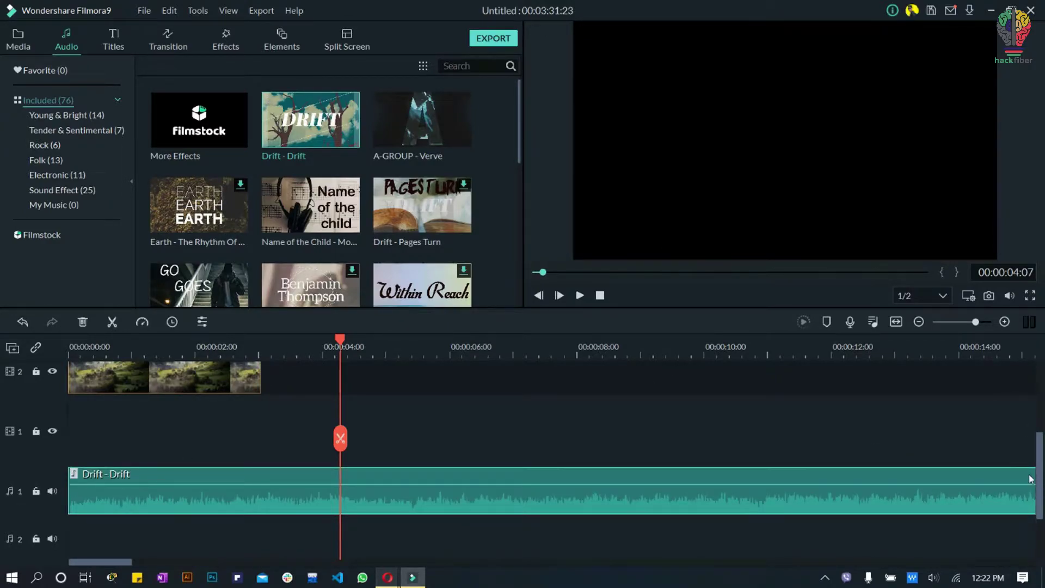
pyautogui.moveTo(340, 338); pyautogui.dragTo(1022, 338)
pyautogui.press('Home')
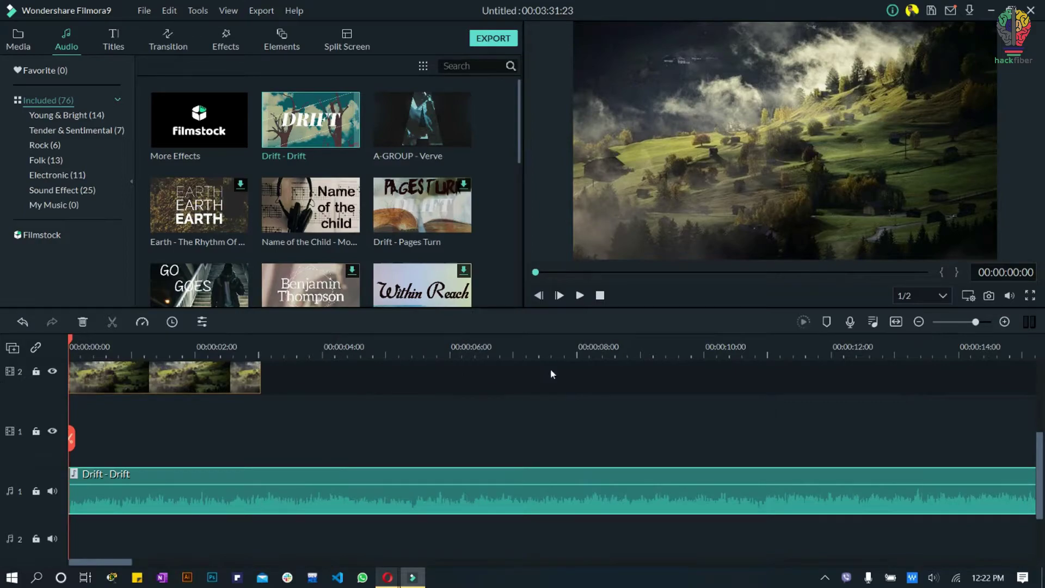
pyautogui.moveTo(676, 354); pyautogui.dragTo(96, 347)
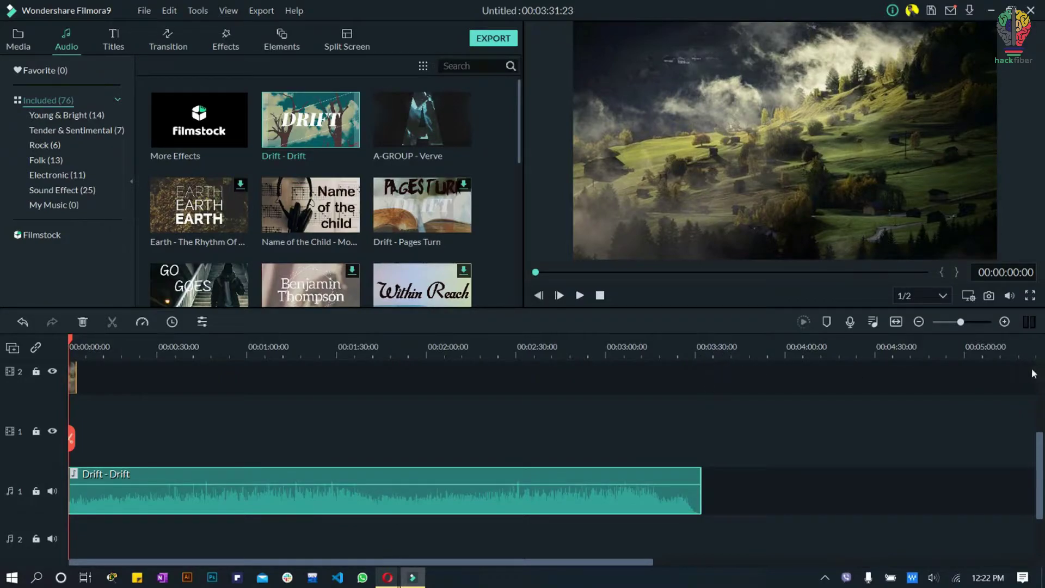
pyautogui.moveTo(251, 349)
pyautogui.mouseDown()
pyautogui.moveTo(396, 353)
pyautogui.moveTo(252, 354)
pyautogui.mouseUp()
pyautogui.rightClick(308, 492)
pyautogui.click(296, 489)
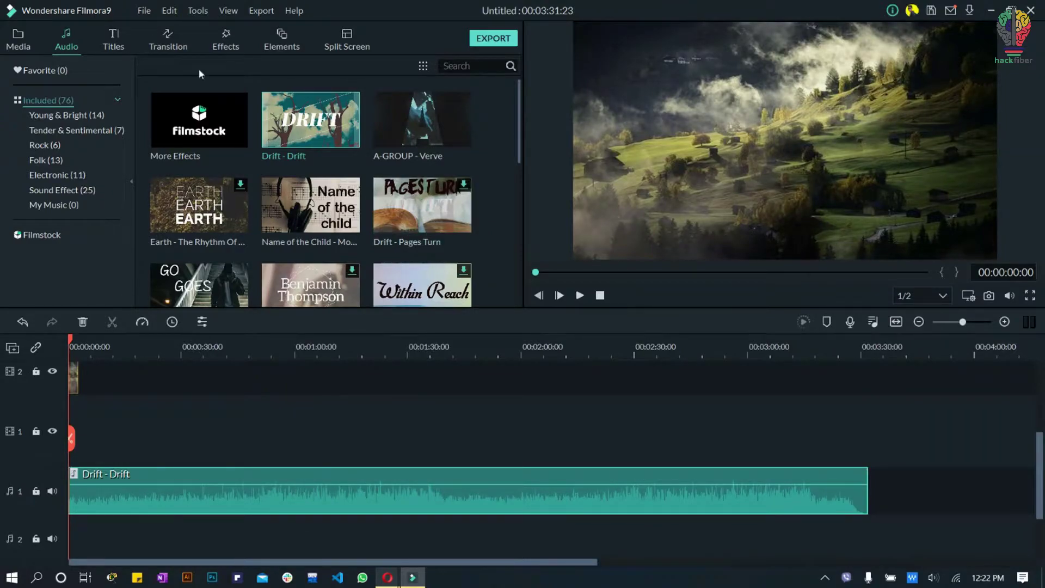
# - Select the Drift - Drift clip on audio track 1 to show its audio panel
pyautogui.scroll(-12, 270, 201)
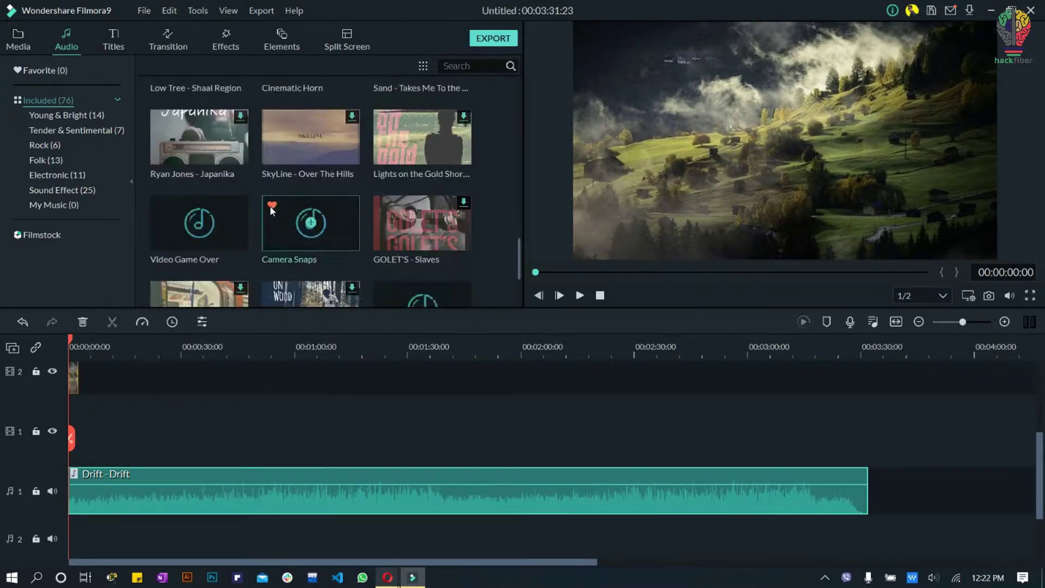
pyautogui.scroll(8, 271, 210)
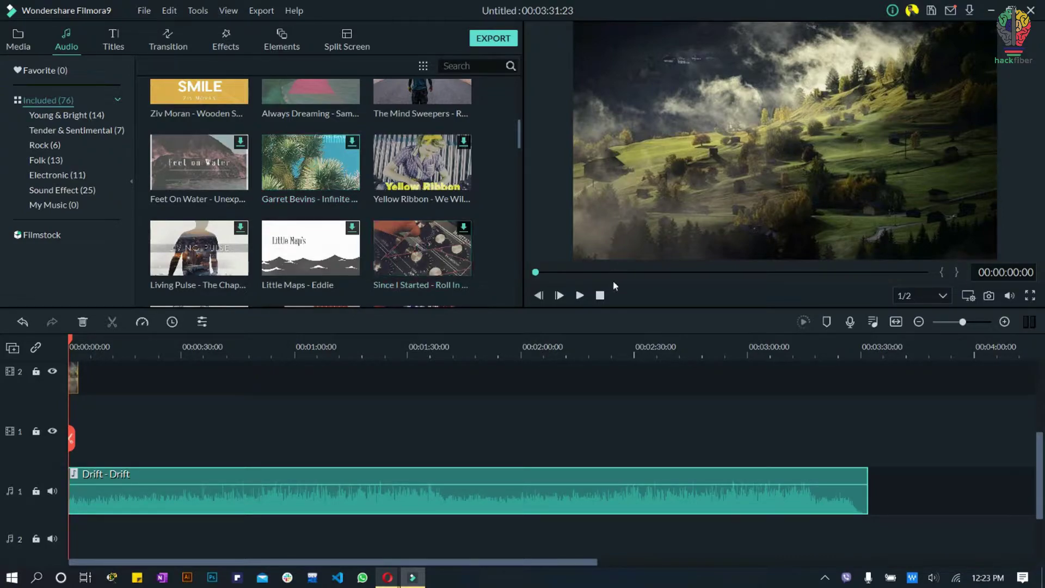
pyautogui.click(188, 501)
# - Lower the Drift clip's volume well below zero in its audio settings and confirm with OK
pyautogui.doubleClick(196, 504)
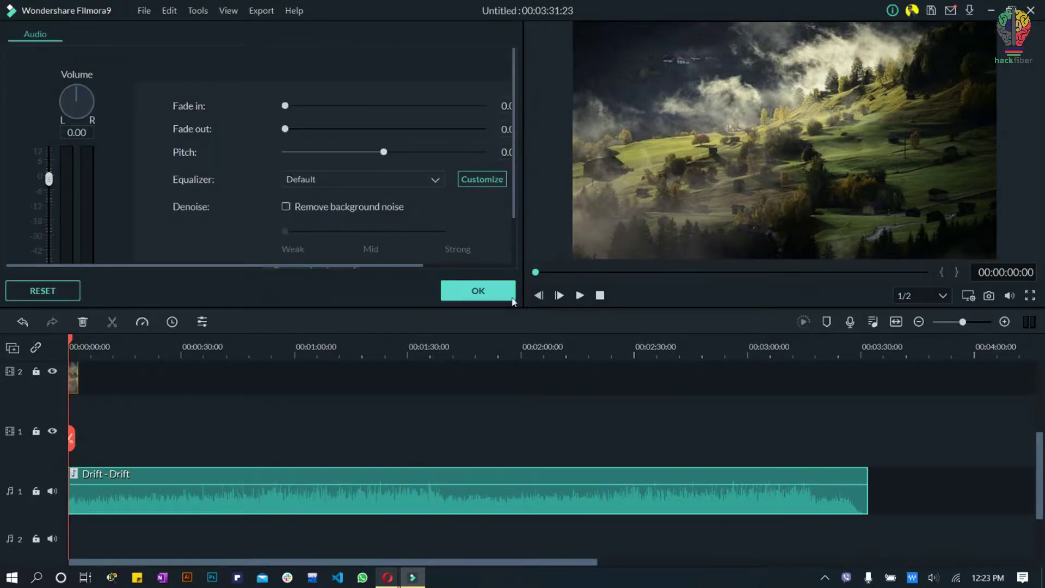
pyautogui.click(493, 292)
pyautogui.doubleClick(200, 505)
pyautogui.click(468, 293)
pyautogui.doubleClick(132, 488)
pyautogui.moveTo(50, 180); pyautogui.dragTo(121, 146)
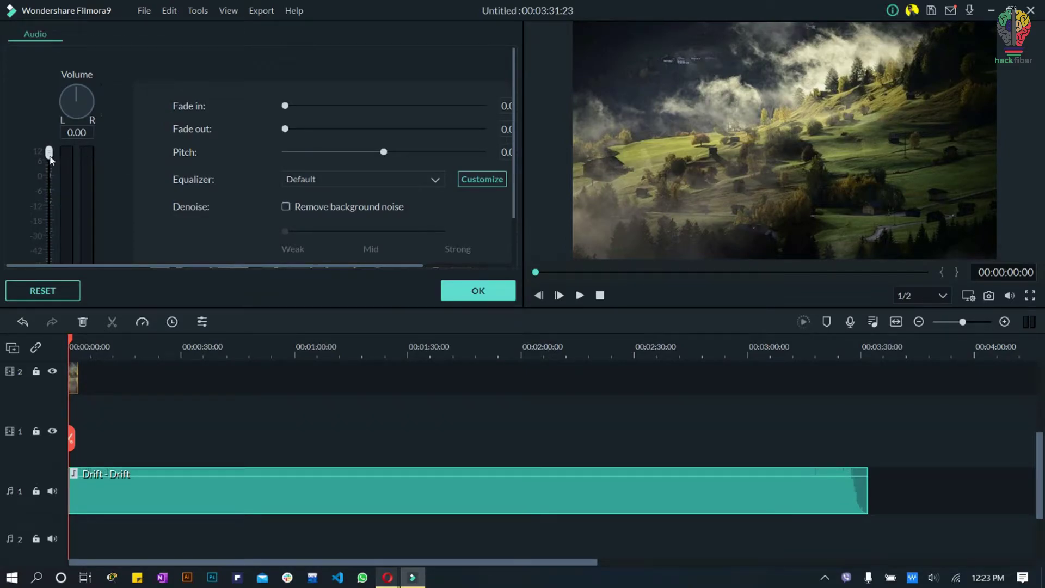
pyautogui.moveTo(49, 156); pyautogui.dragTo(41, 204)
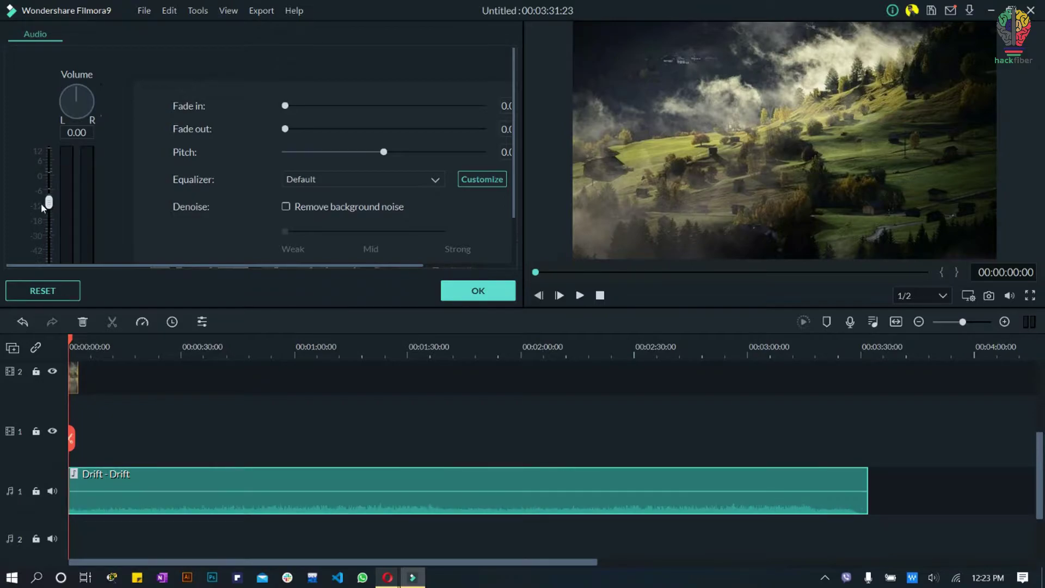
pyautogui.click(462, 295)
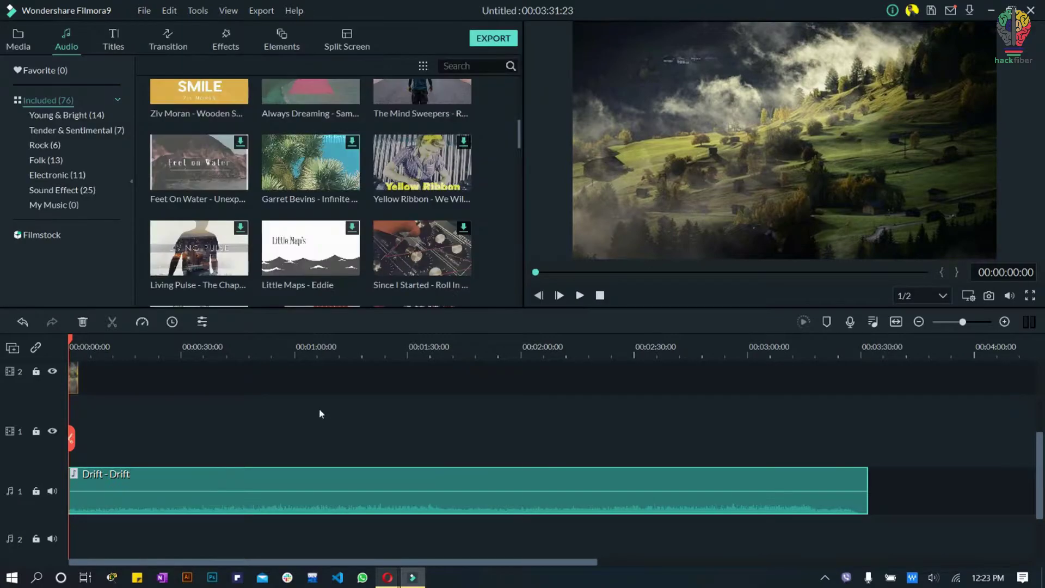
# - Add the four photos from the media bin to video track 1 in sequence
pyautogui.click(22, 44)
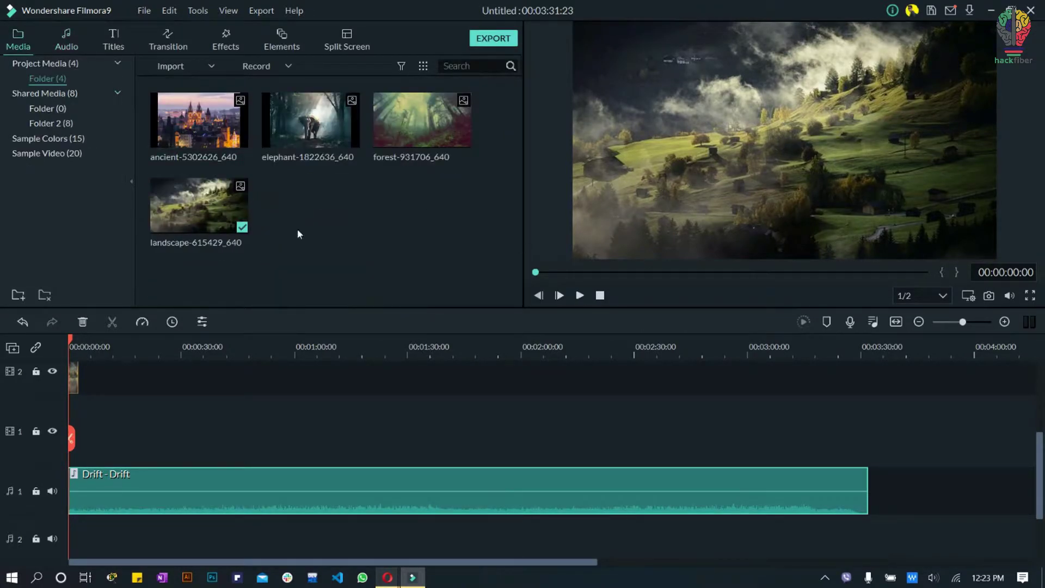
pyautogui.moveTo(210, 246); pyautogui.dragTo(397, 127)
pyautogui.moveTo(225, 351); pyautogui.dragTo(82, 374)
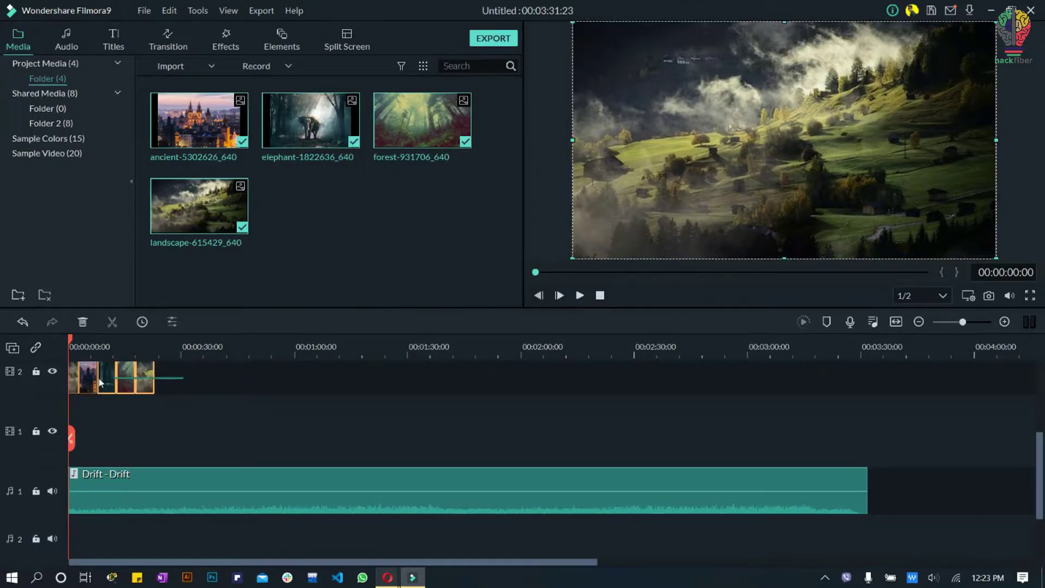
pyautogui.moveTo(90, 401); pyautogui.dragTo(86, 443)
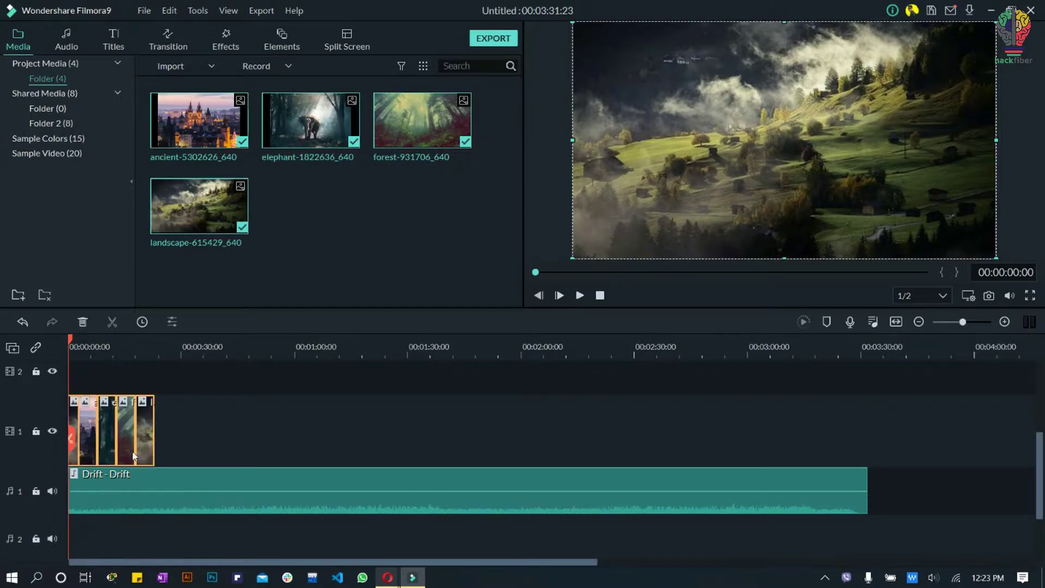
pyautogui.click(142, 474)
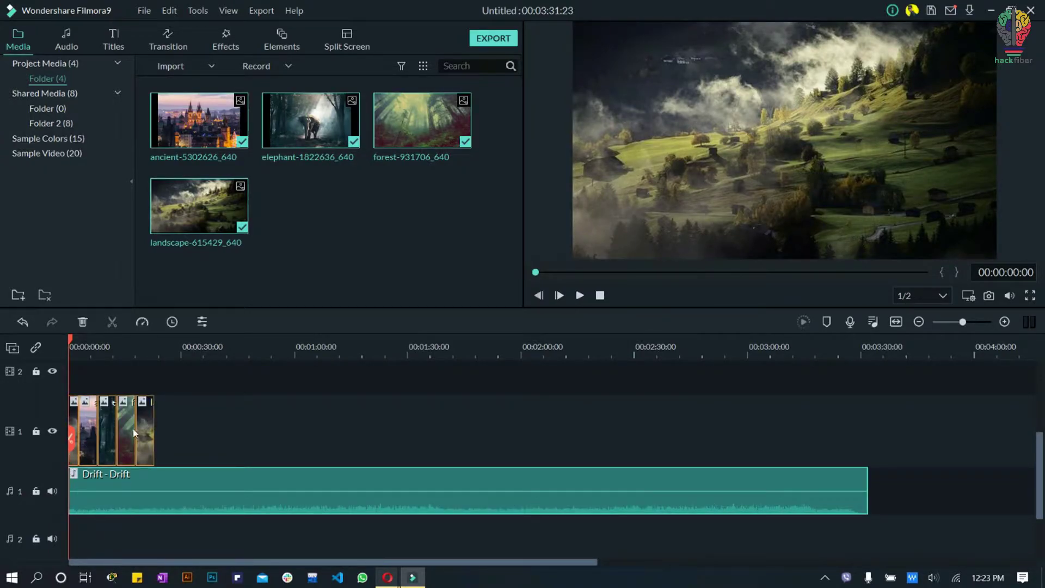
pyautogui.moveTo(295, 358); pyautogui.dragTo(969, 361)
pyautogui.scroll(1, 147, 439)
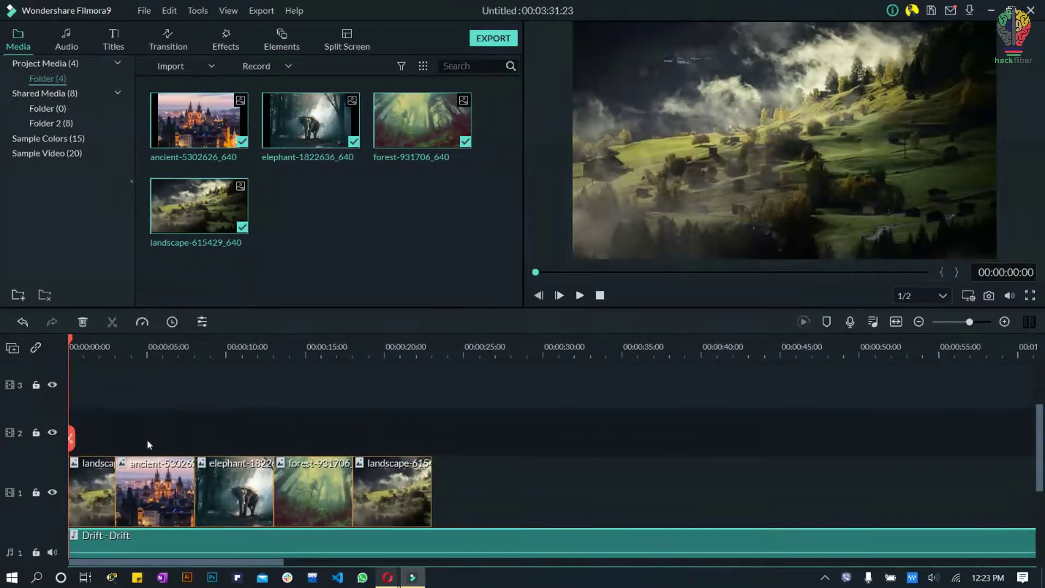
pyautogui.moveTo(146, 468); pyautogui.dragTo(115, 430)
pyautogui.moveTo(425, 485); pyautogui.dragTo(158, 488)
# - Preview the sequence, stretch the displayed photo wider on both sides, then replay
pyautogui.press('space')
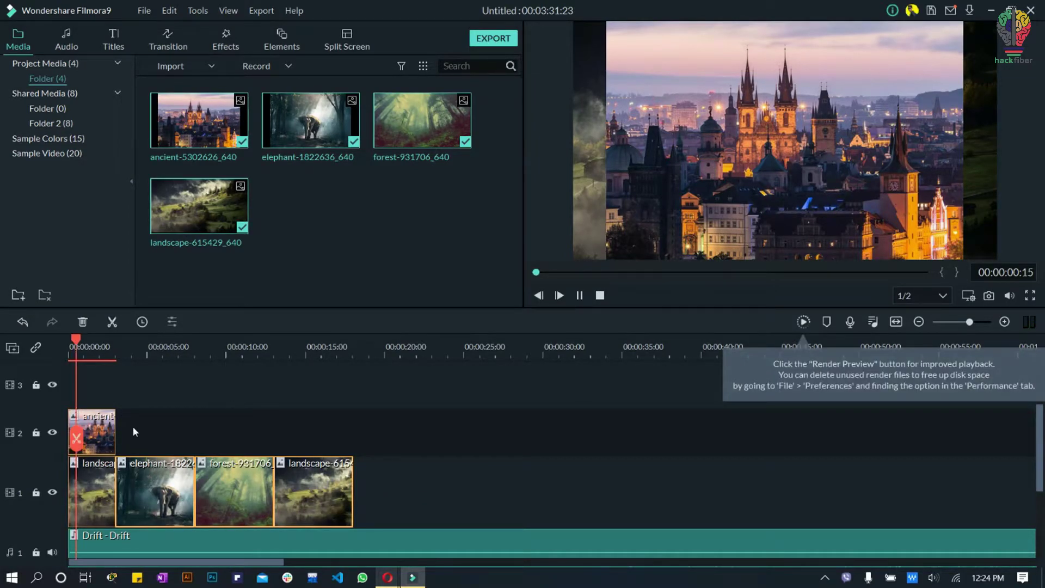
pyautogui.press('space')
pyautogui.click(808, 181)
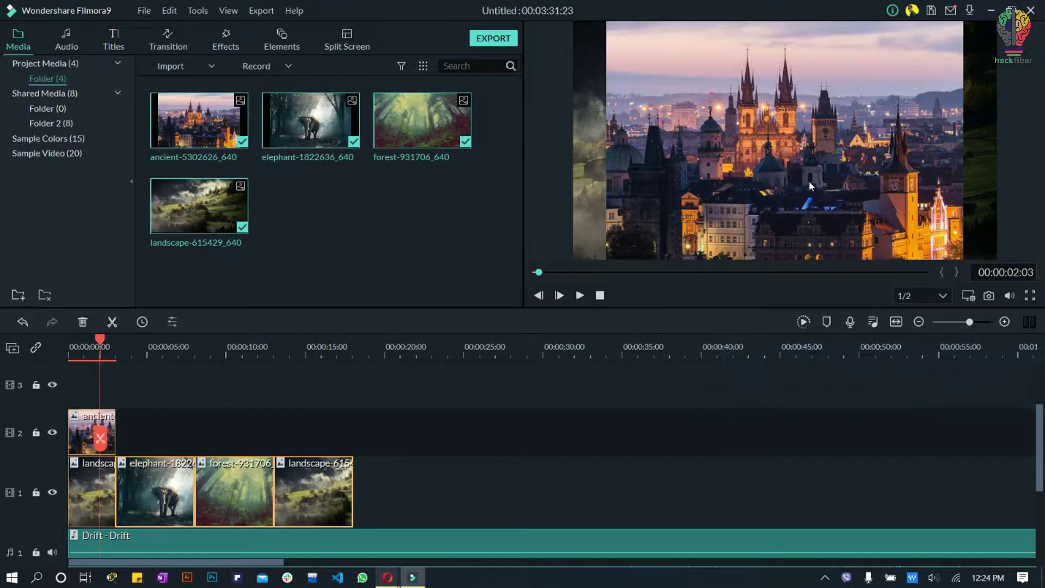
pyautogui.moveTo(962, 139); pyautogui.dragTo(1002, 140)
pyautogui.moveTo(604, 142); pyautogui.dragTo(570, 139)
pyautogui.click(536, 178)
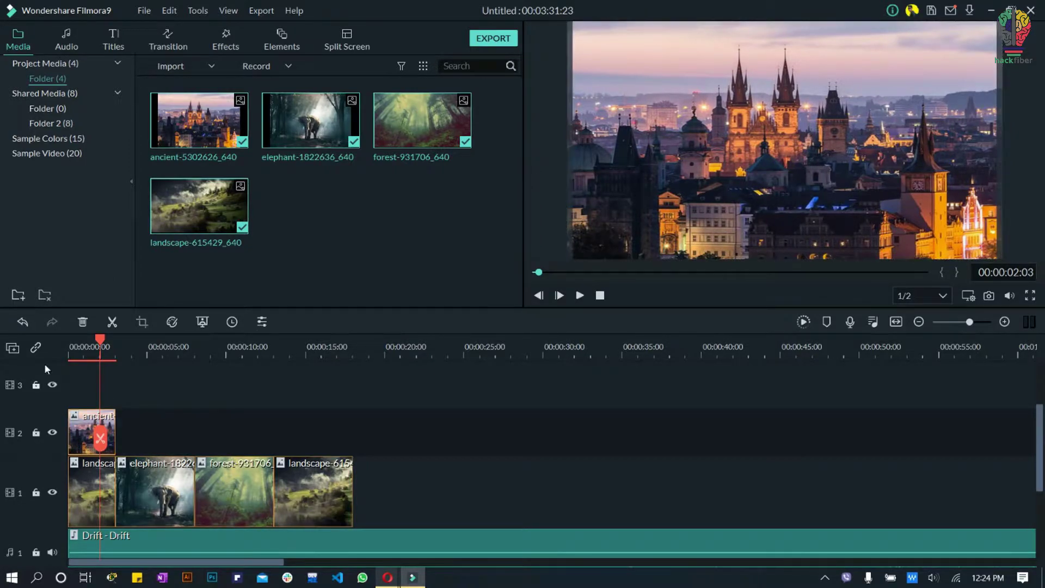
pyautogui.scroll(1, 125, 342)
pyautogui.scroll(3, 125, 342)
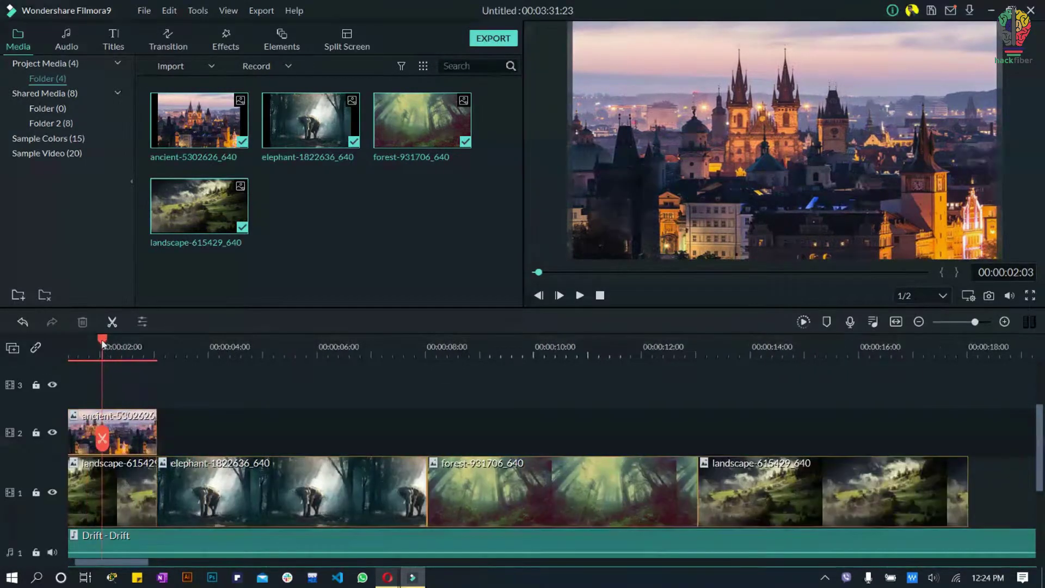
pyautogui.press('space')
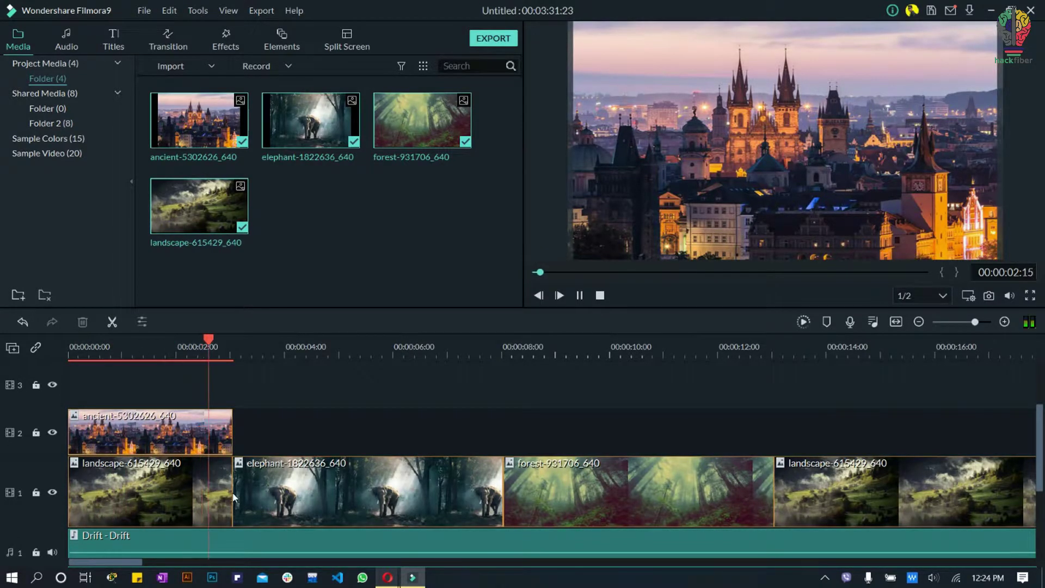
pyautogui.scroll(-1, 571, 361)
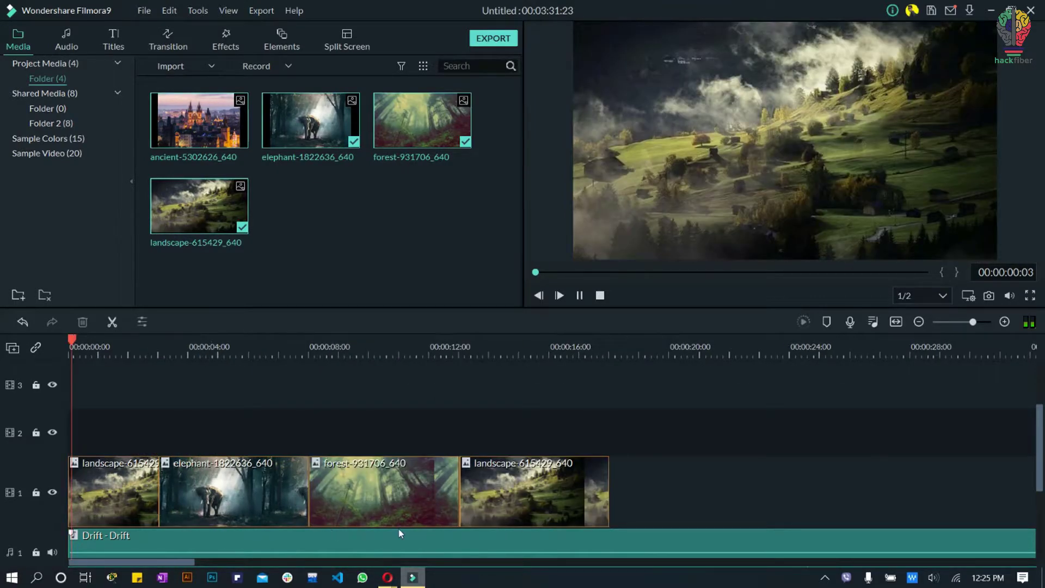
# - Trim the Drift music's right edge to end with the last photo at 18:01
pyautogui.click(863, 545)
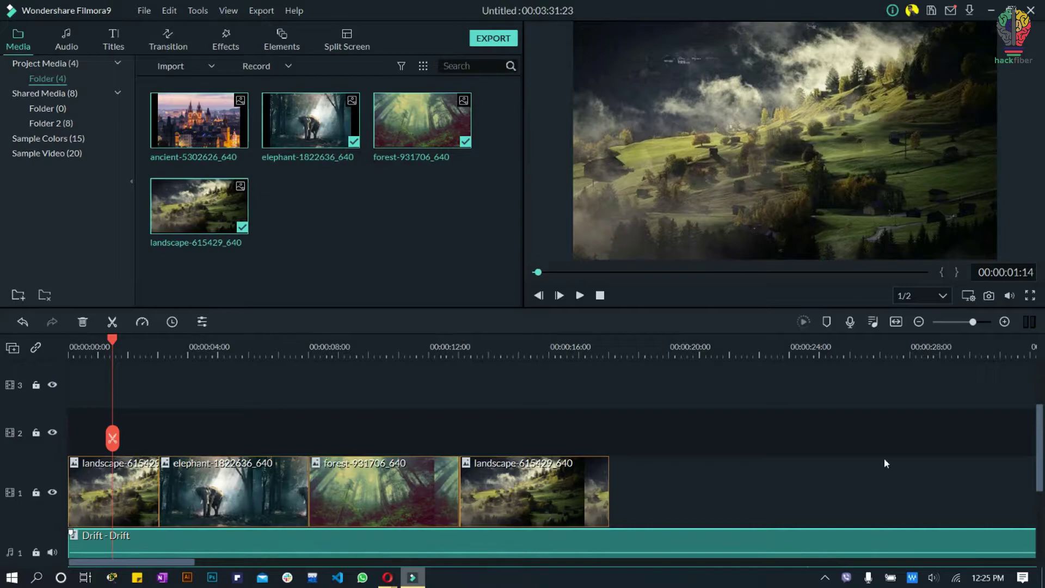
pyautogui.scroll(-5, 97, 351)
pyautogui.scroll(-2, 97, 352)
pyautogui.scroll(4, 98, 352)
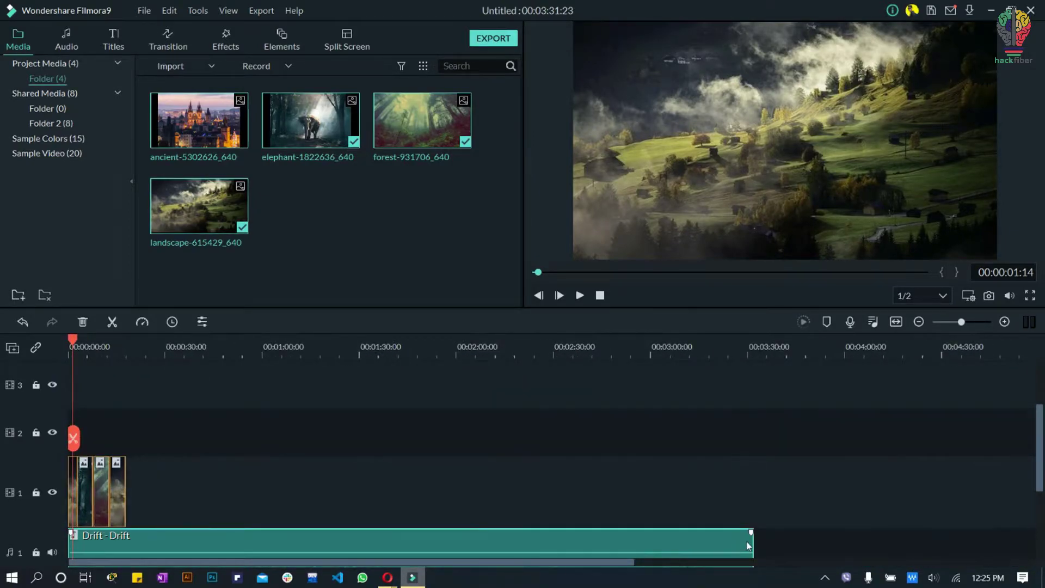
pyautogui.moveTo(750, 544); pyautogui.dragTo(126, 526)
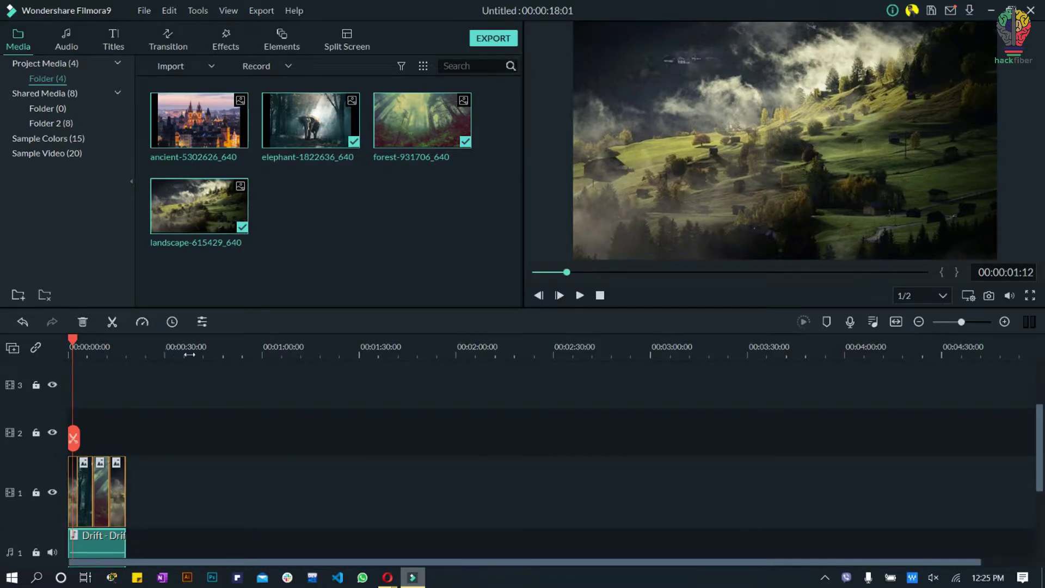
pyautogui.scroll(3, 189, 354)
# - Play the project from the start, unmuting and raising system volume to listen
pyautogui.click(70, 347)
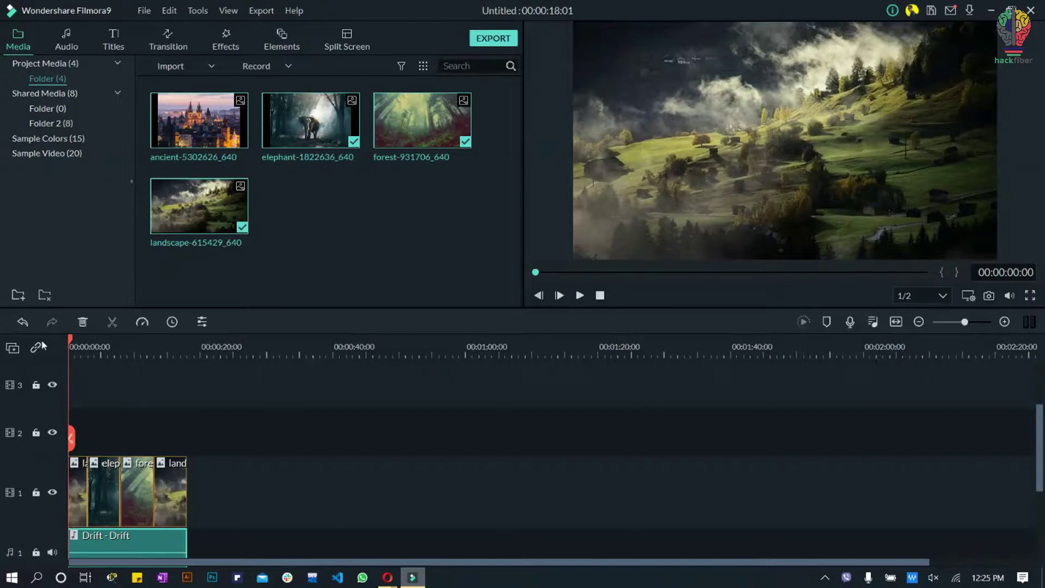
pyautogui.press('space')
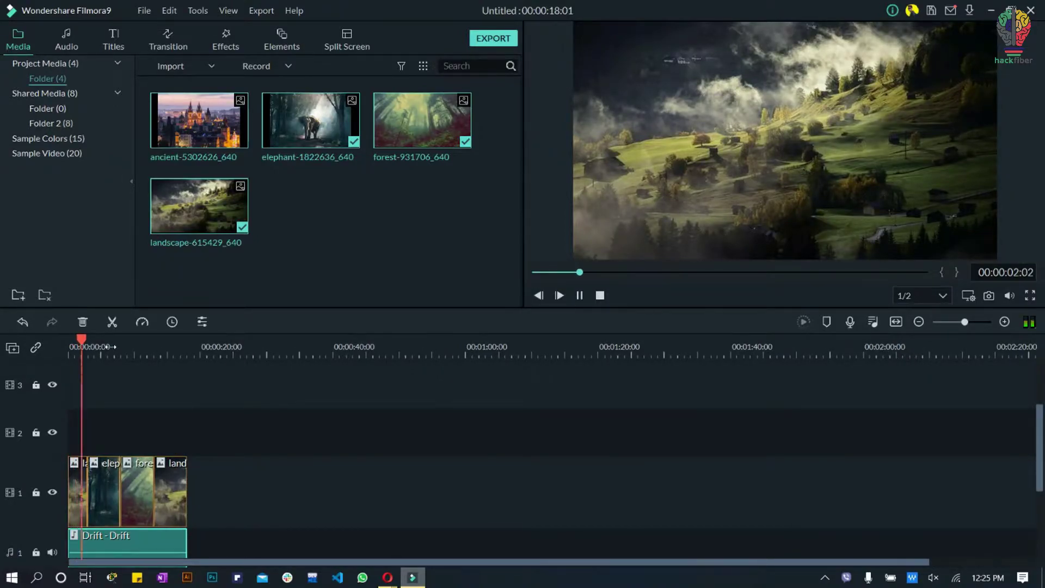
pyautogui.press('XF86AudioMute')
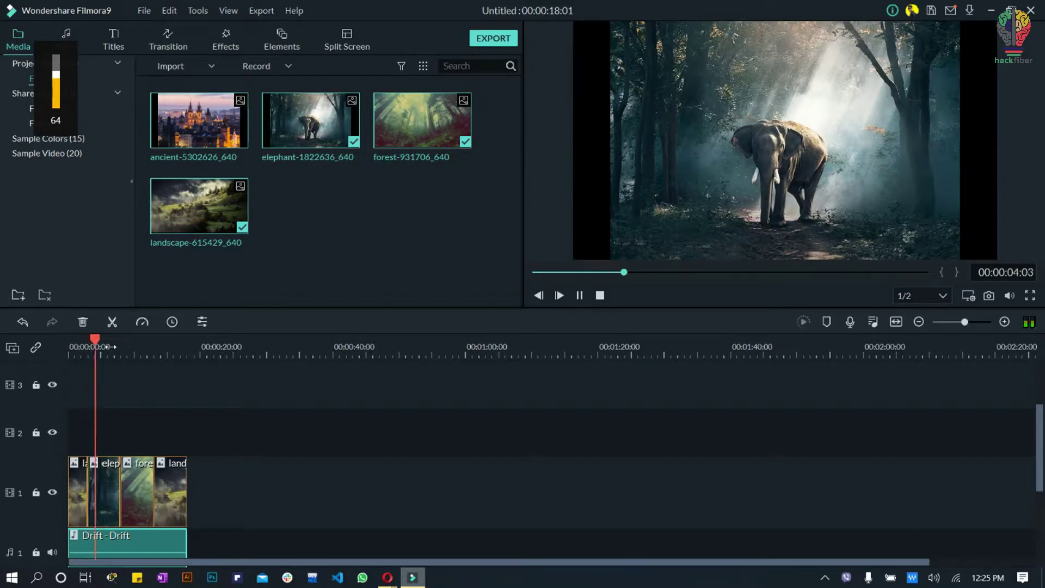
pyautogui.press('XF86AudioRaiseVolume')
pyautogui.press('XF86AudioRaiseVolume')
pyautogui.press('XF86AudioRaiseVolume')
pyautogui.press('XF86AudioRaiseVolume')
pyautogui.press('XF86AudioRaiseVolume')
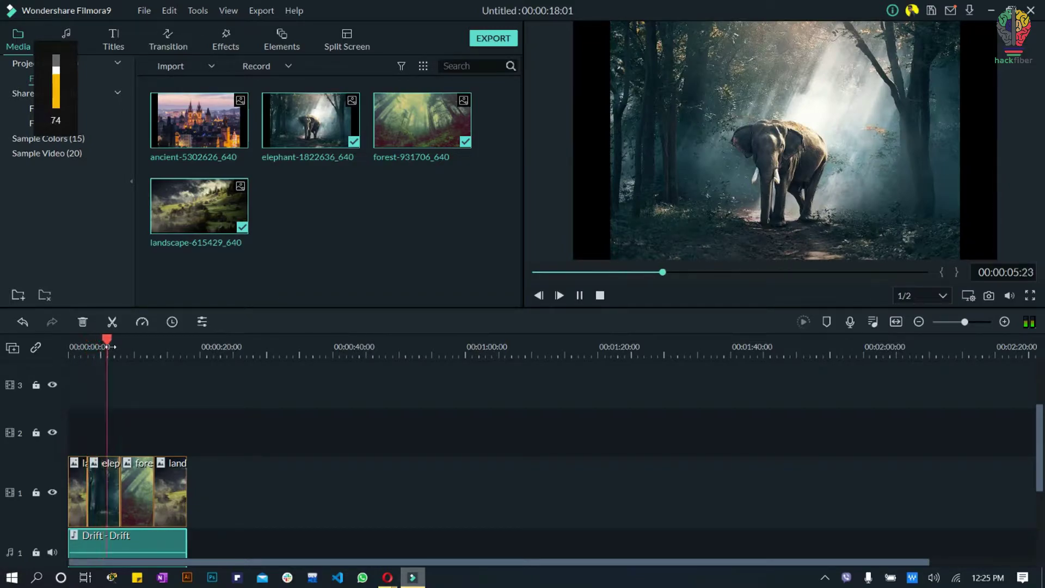
pyautogui.press('space')
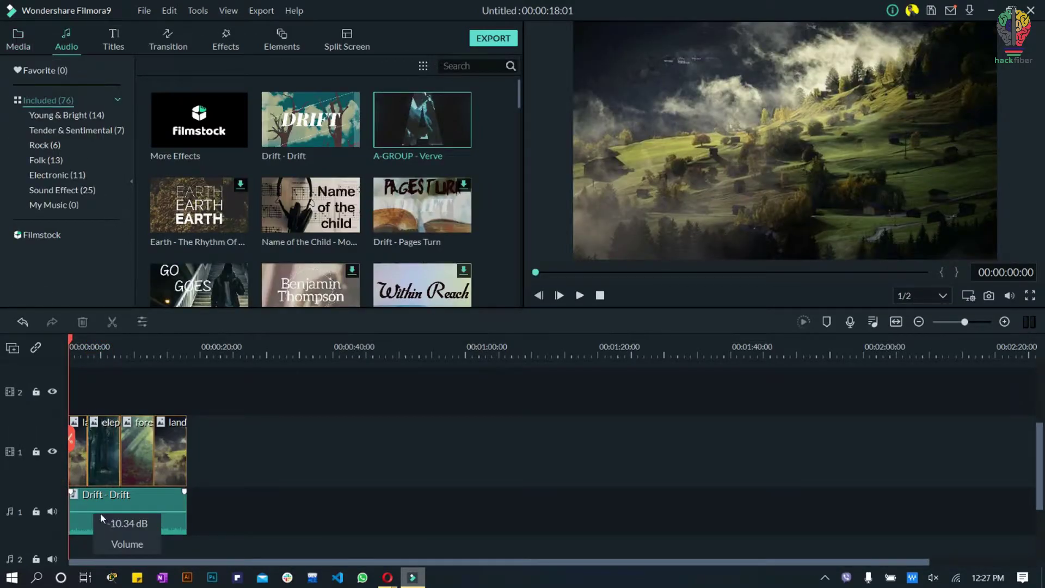
# - Open the Drift clip's audio settings and set its volume fader to about +6 dB
pyautogui.doubleClick(124, 507)
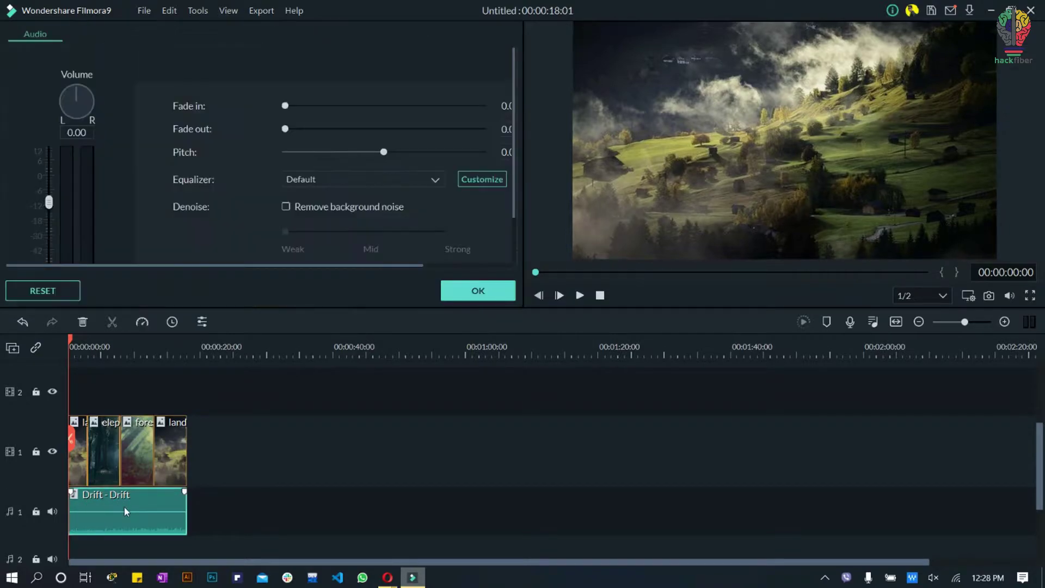
pyautogui.moveTo(53, 182); pyautogui.dragTo(49, 167)
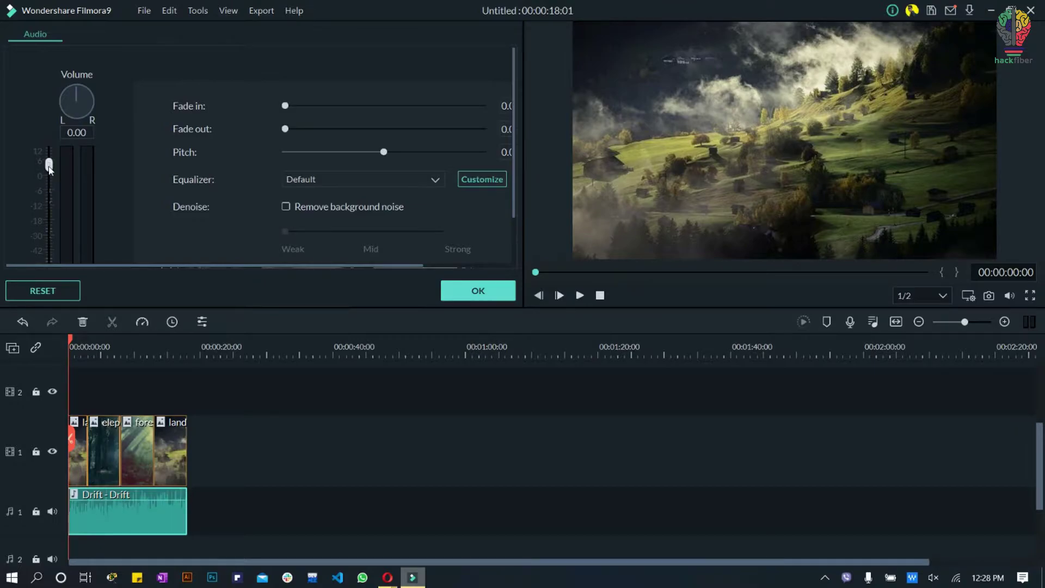
pyautogui.scroll(-1, 49, 167)
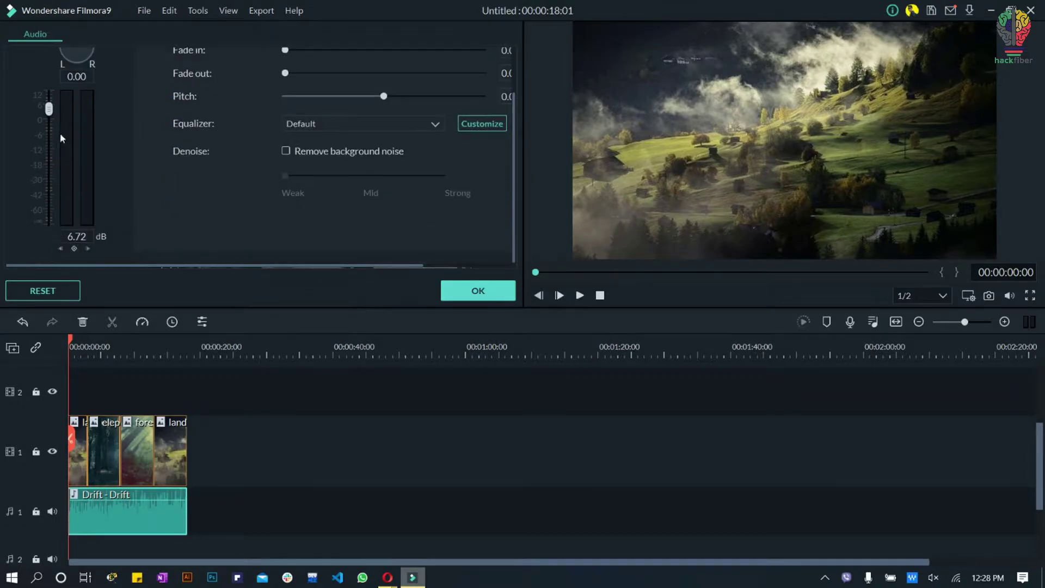
pyautogui.moveTo(46, 113); pyautogui.dragTo(49, 183)
pyautogui.scroll(1, 305, 375)
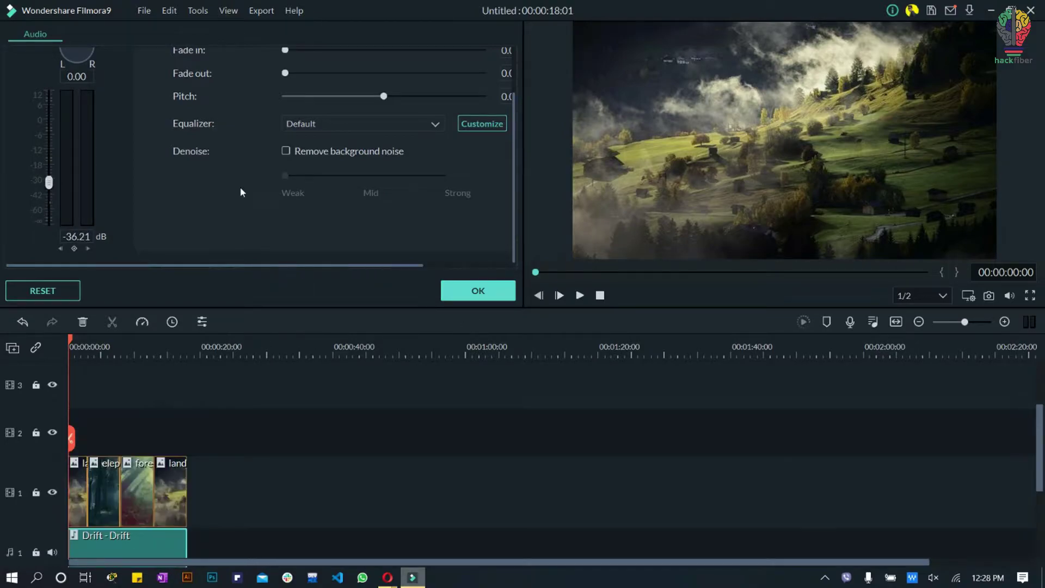
pyautogui.scroll(1, 235, 178)
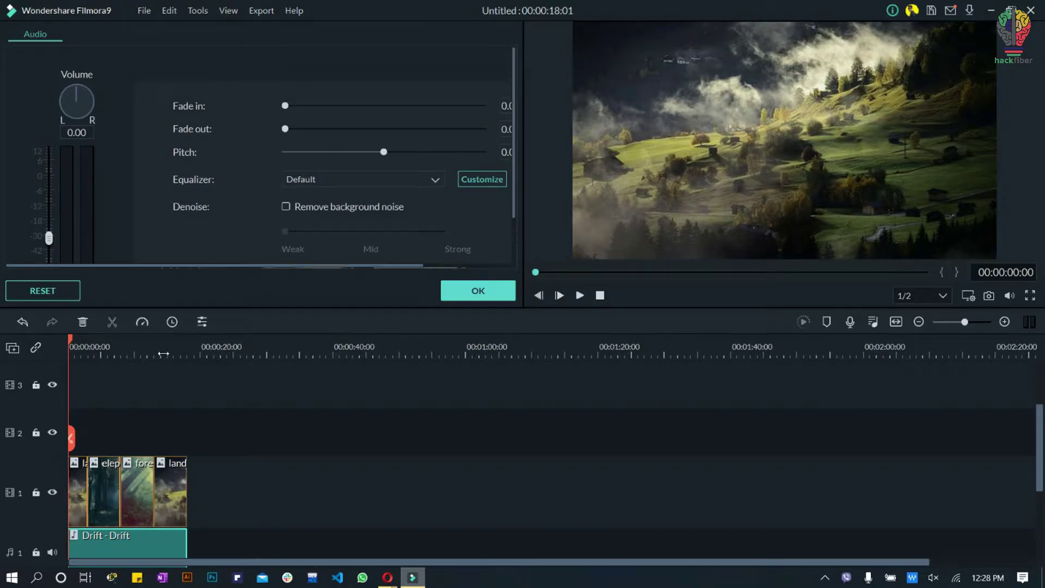
pyautogui.scroll(5, 163, 354)
pyautogui.scroll(-1, 123, 482)
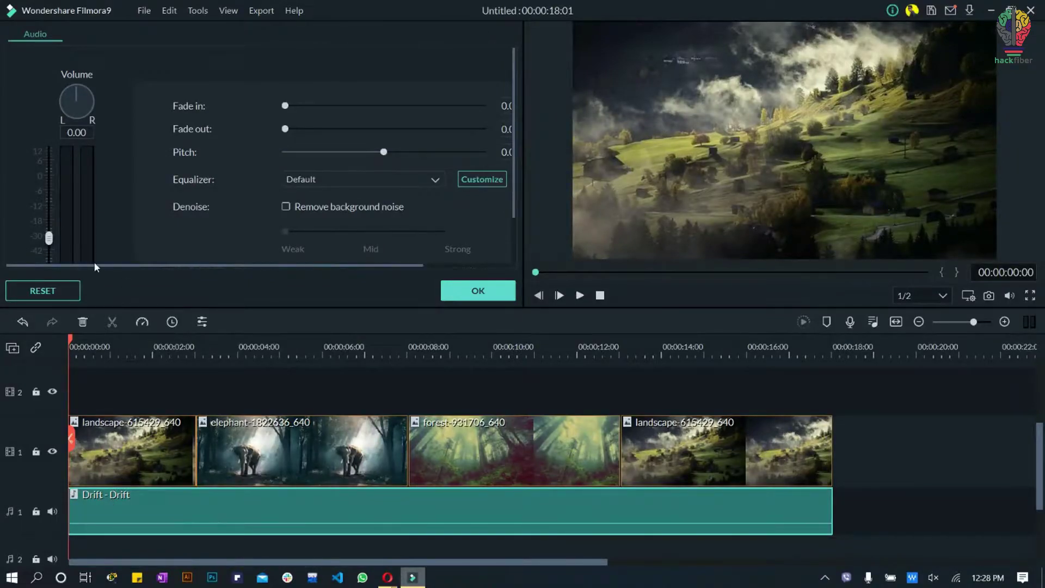
pyautogui.moveTo(58, 240); pyautogui.dragTo(57, 165)
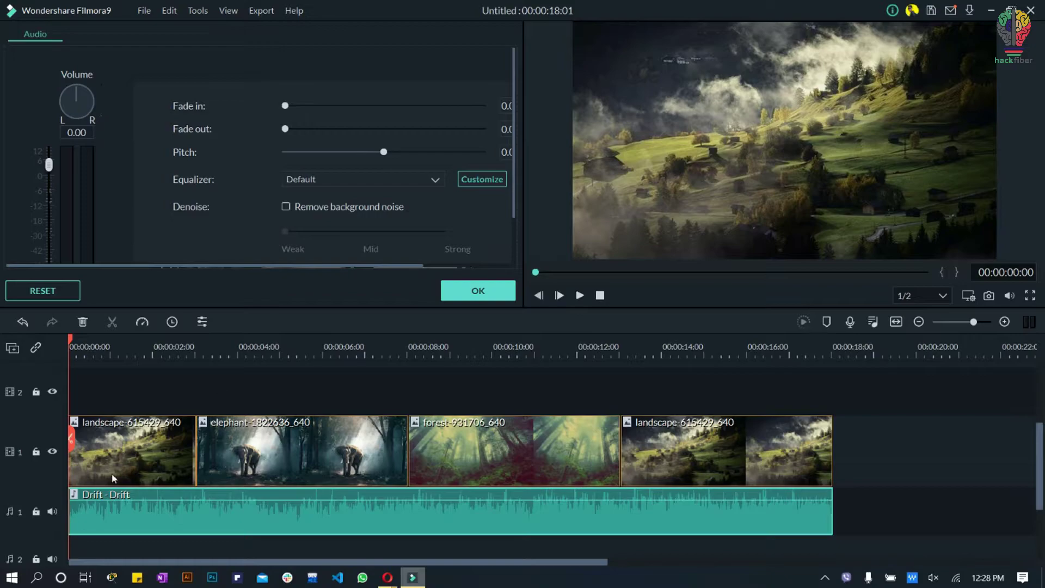
pyautogui.moveTo(72, 492)
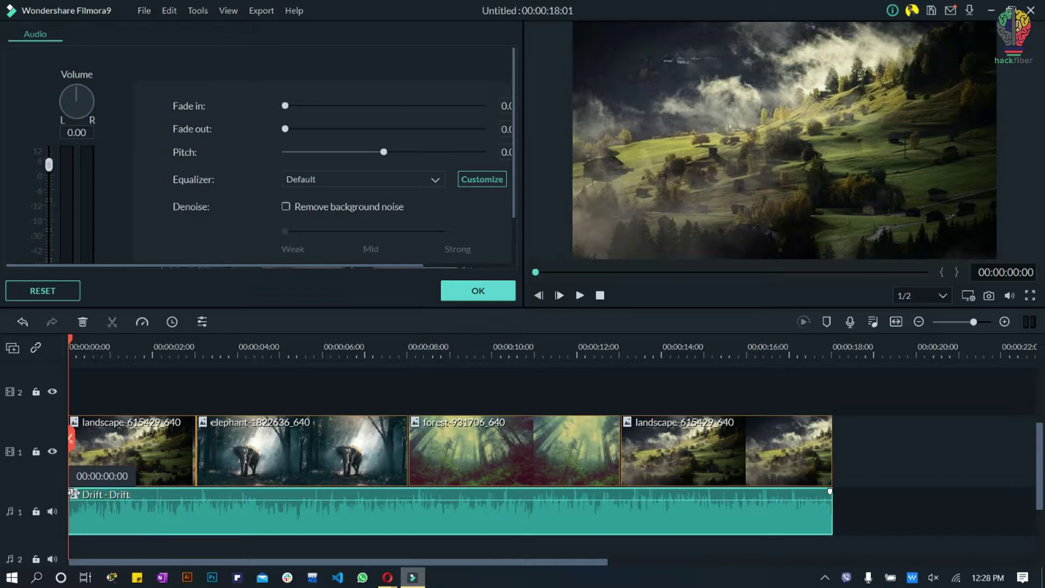
# - Add a fade-in of about 1.4 seconds at the start of the Drift music
pyautogui.moveTo(86, 491); pyautogui.dragTo(133, 503)
pyautogui.rightClick(132, 503)
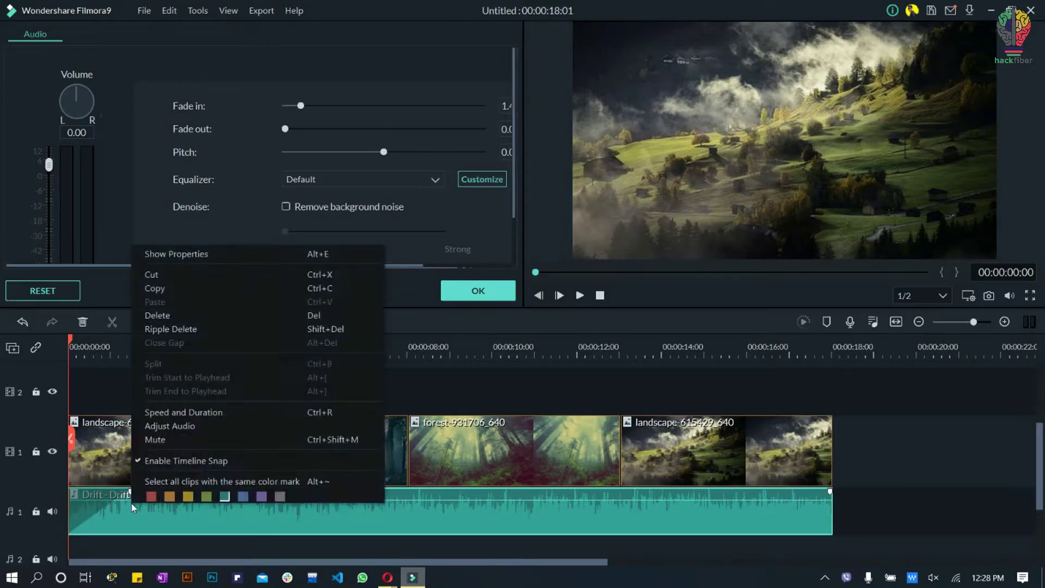
pyautogui.click(125, 506)
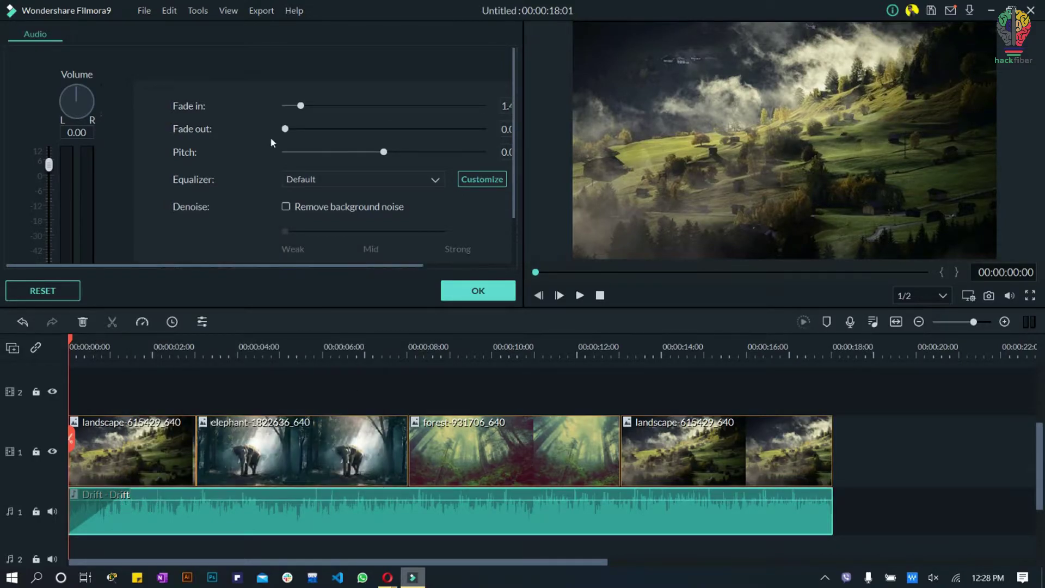
# - Add a fade-out of about 1.2 seconds at the end of the Drift music
pyautogui.moveTo(831, 493); pyautogui.dragTo(832, 493)
pyautogui.moveTo(812, 501)
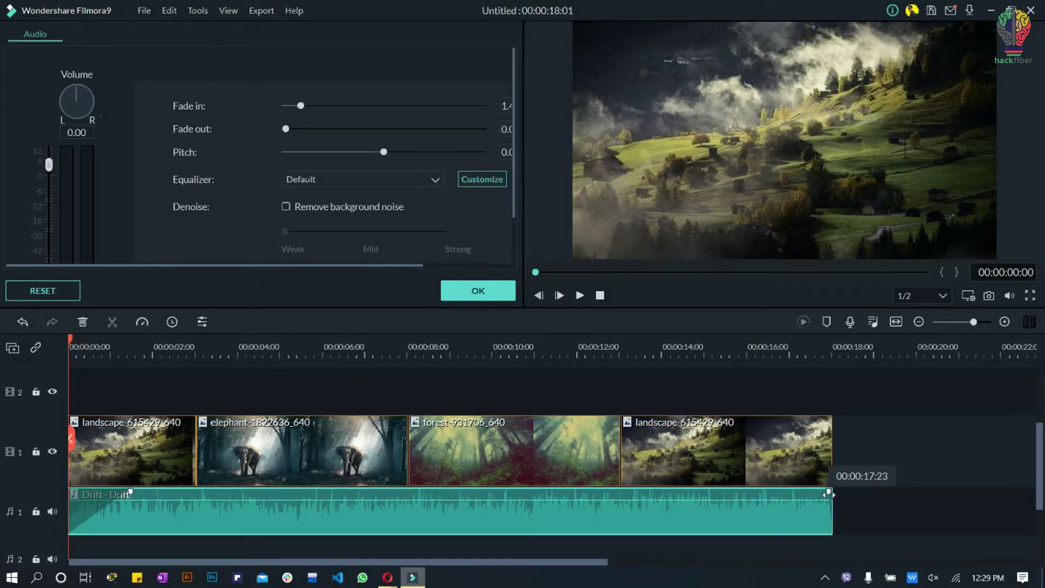
pyautogui.moveTo(828, 493); pyautogui.dragTo(777, 493)
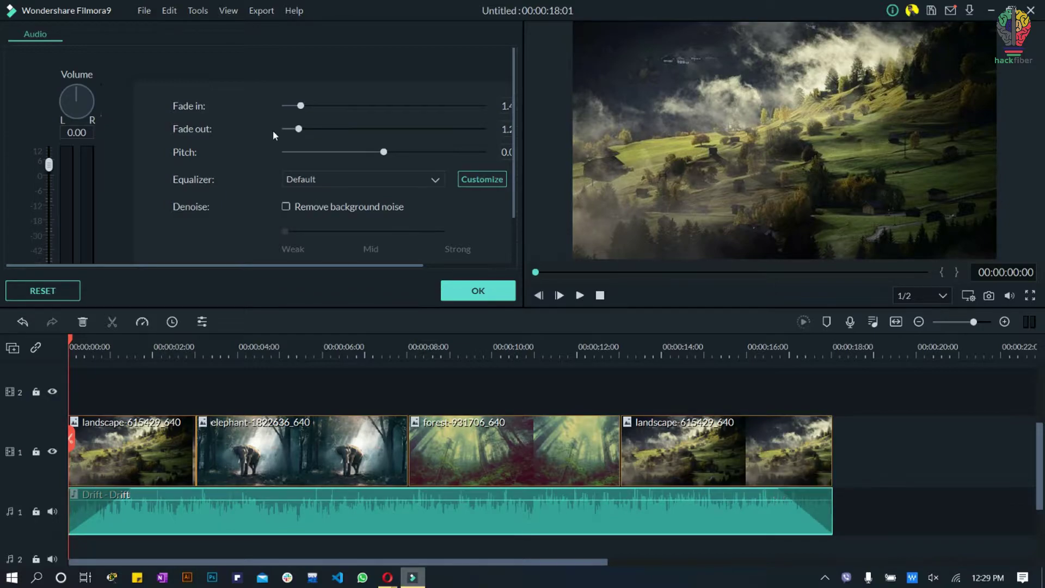
pyautogui.moveTo(298, 129)
pyautogui.mouseDown()
pyautogui.moveTo(414, 132)
pyautogui.moveTo(301, 130)
pyautogui.mouseUp()
# - Play the slideshow and unmute and raise the Windows volume to hear the faded Drift music
pyautogui.press('space')
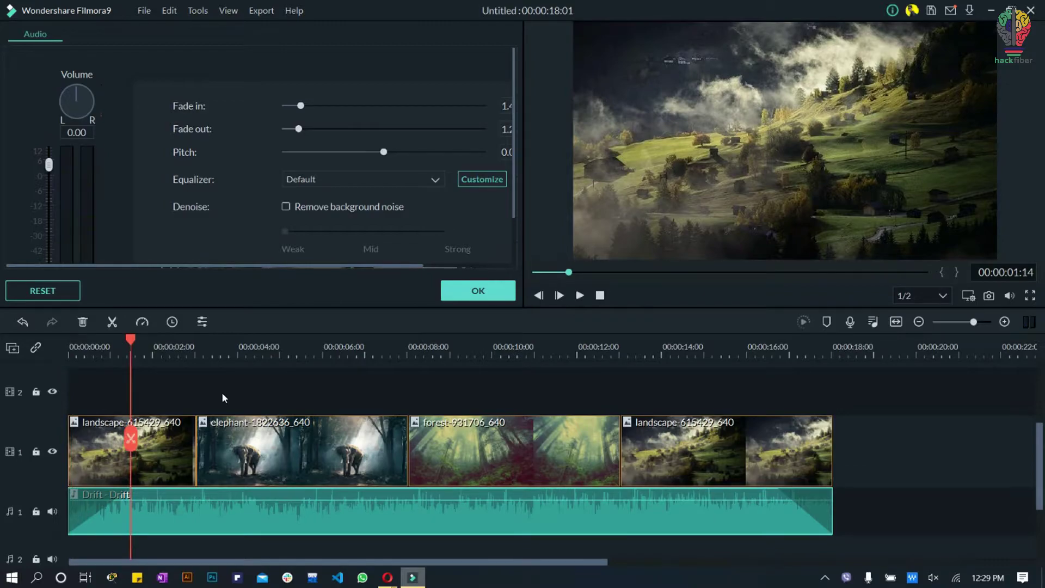
pyautogui.press('XF86AudioRaiseVolume')
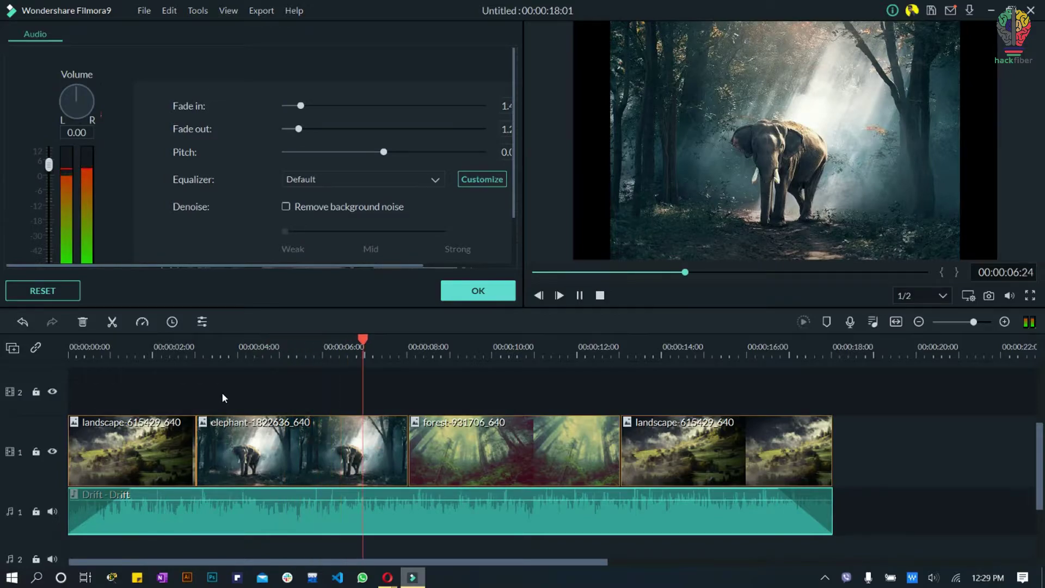
pyautogui.press('XF86AudioRaiseVolume')
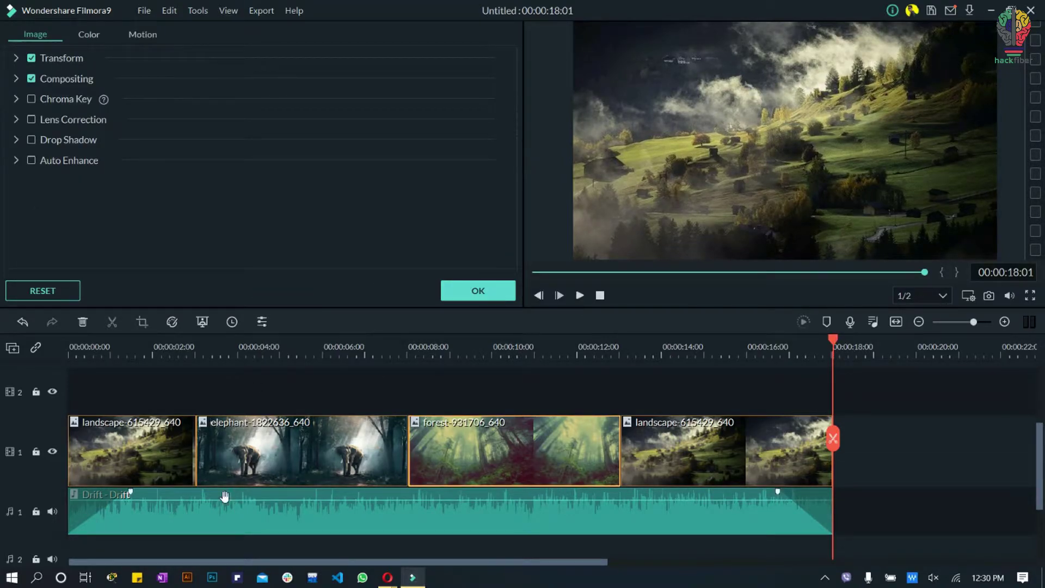
# - In the Drift music's audio settings, try background noise removal at Weak and Mid, then leave it off
pyautogui.doubleClick(211, 511)
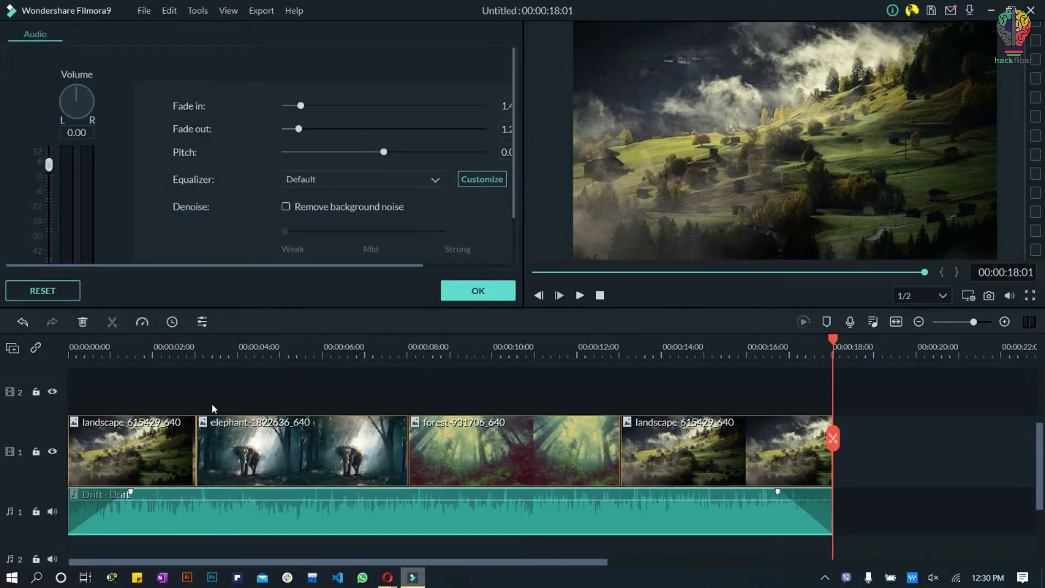
pyautogui.scroll(-1, 224, 240)
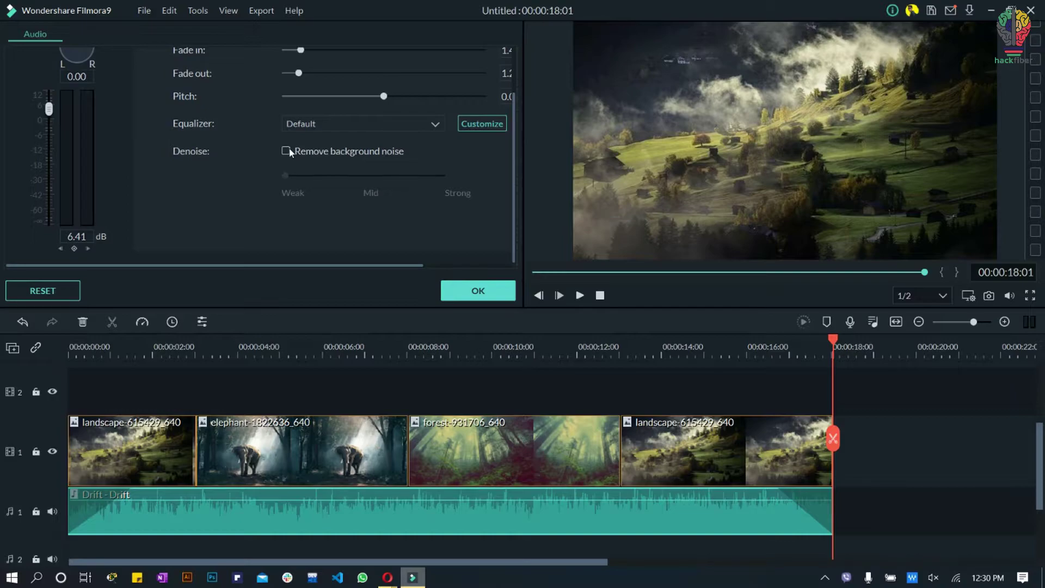
pyautogui.click(288, 151)
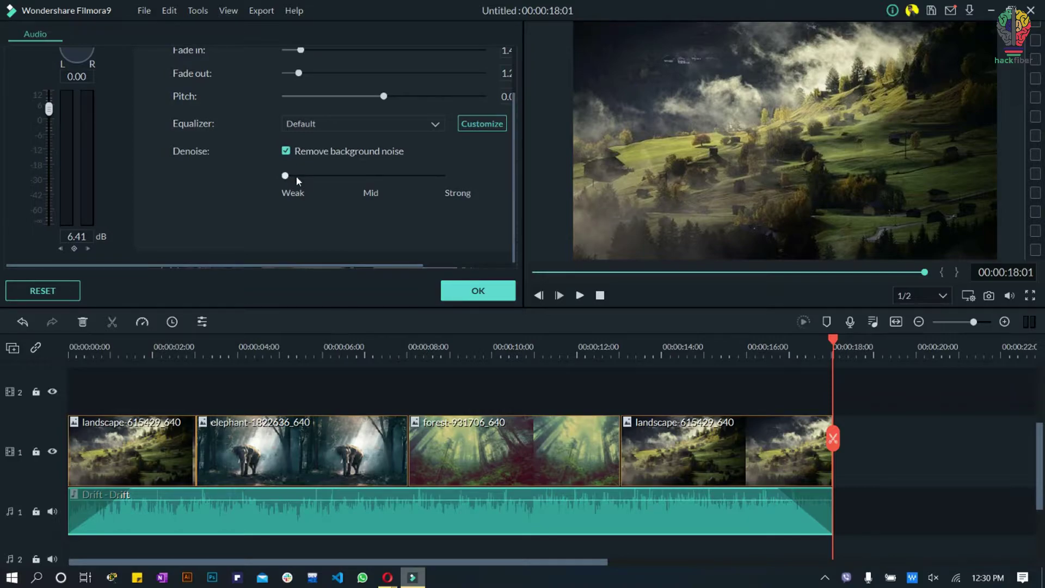
pyautogui.moveTo(285, 175); pyautogui.dragTo(363, 175)
pyautogui.click(301, 179)
pyautogui.click(371, 185)
pyautogui.click(294, 181)
pyautogui.click(330, 153)
# - Keep the Equalizer preset at Default and confirm the audio settings
pyautogui.click(375, 126)
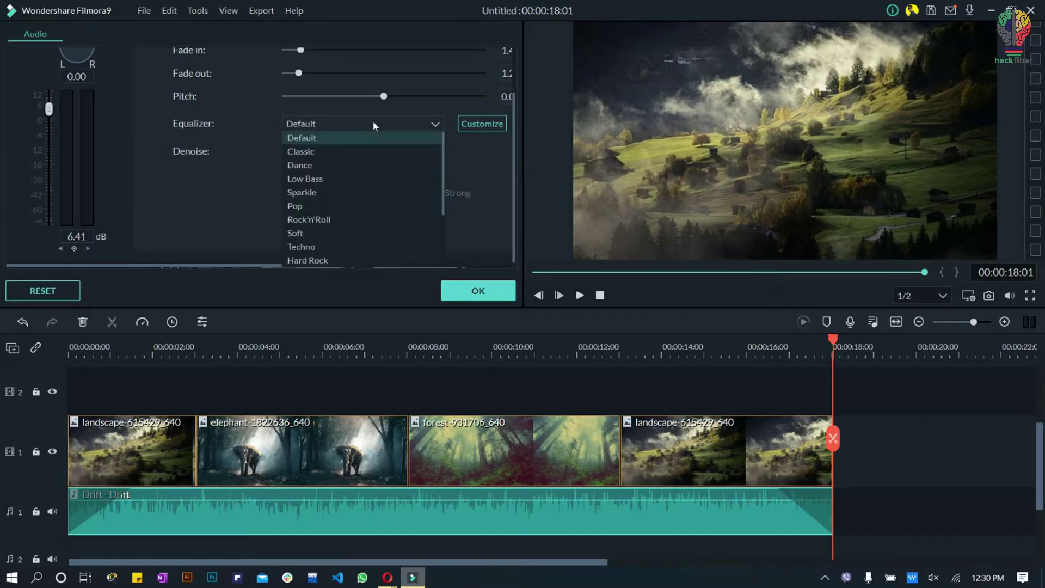
pyautogui.scroll(-3, 360, 183)
pyautogui.scroll(3, 357, 194)
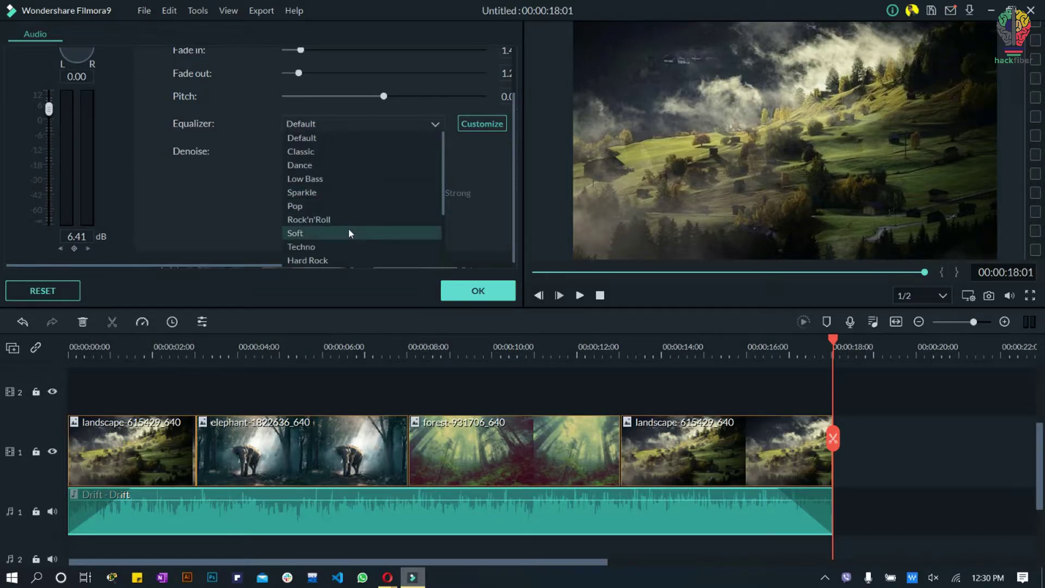
pyautogui.click(381, 136)
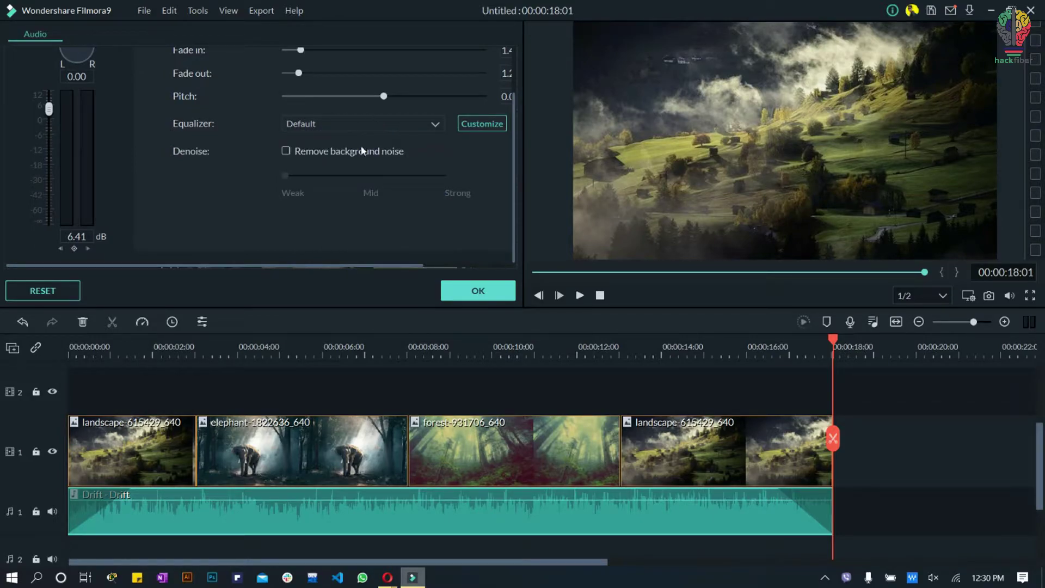
pyautogui.scroll(2, 391, 148)
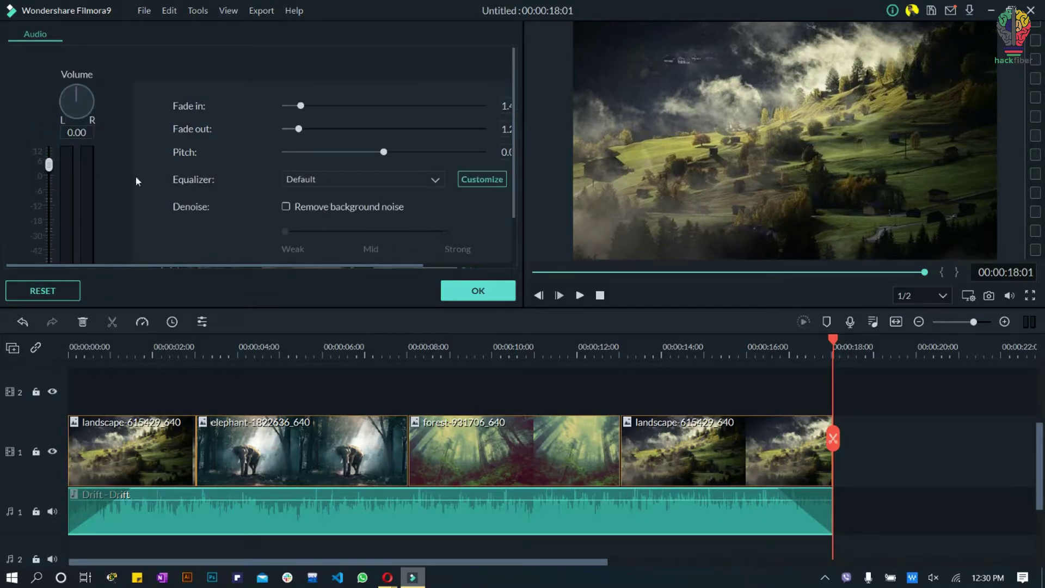
pyautogui.scroll(-2, 114, 171)
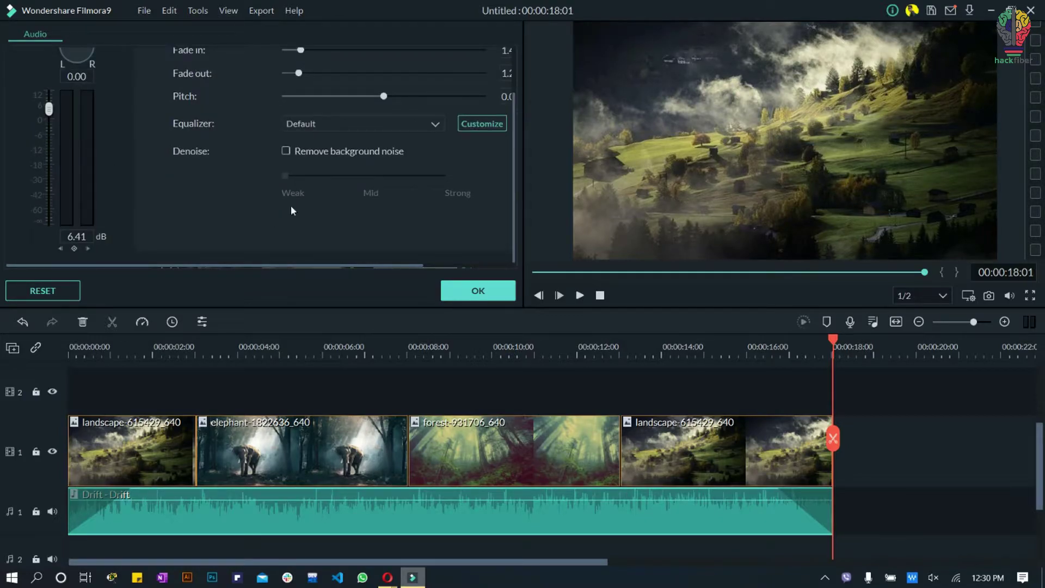
pyautogui.click(471, 294)
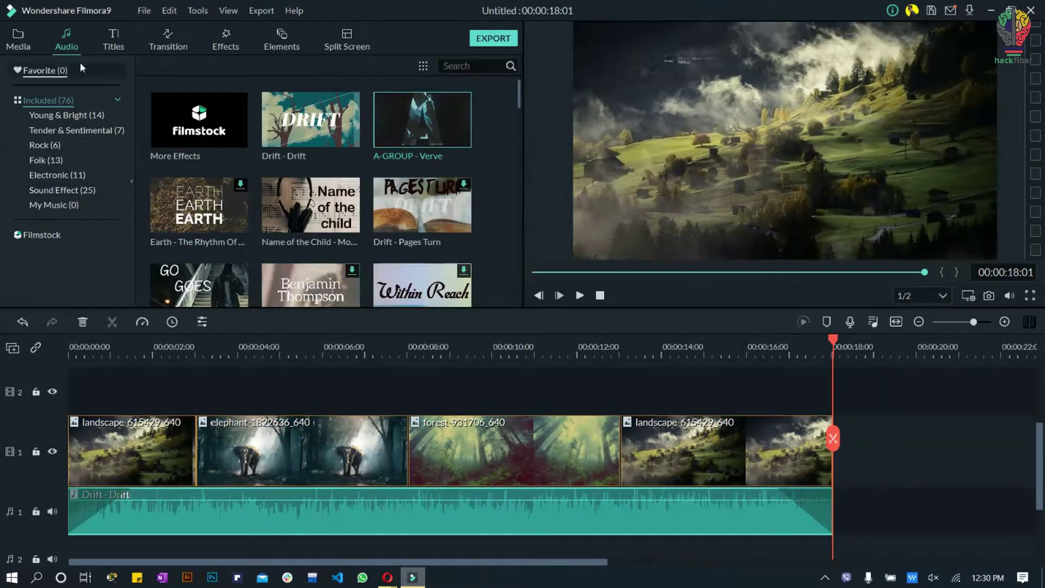
# - Open the Transition library, preview the timeline around 2 seconds, and select the elephant clip
pyautogui.click(167, 43)
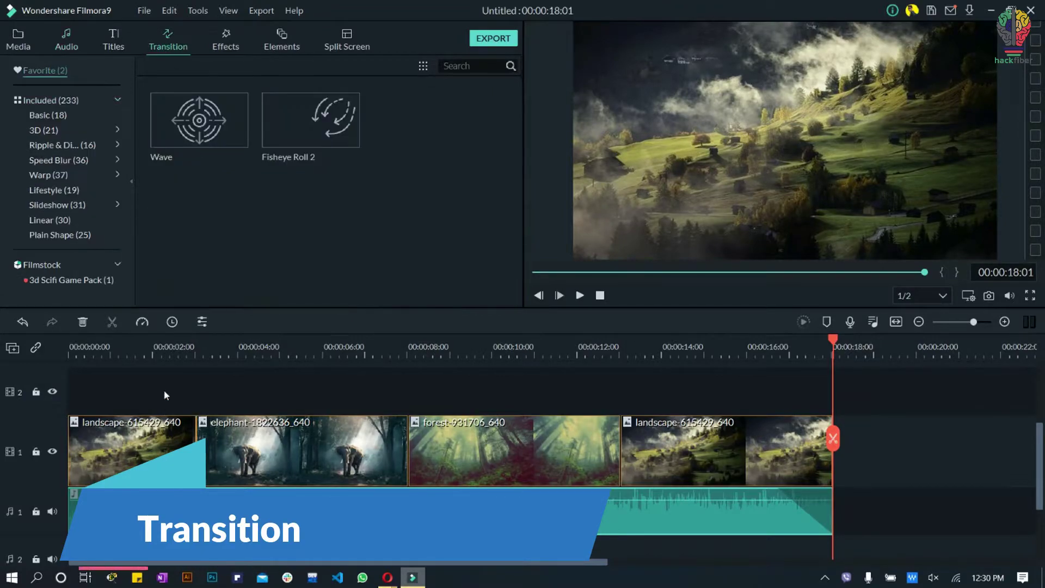
pyautogui.click(159, 352)
pyautogui.press('space')
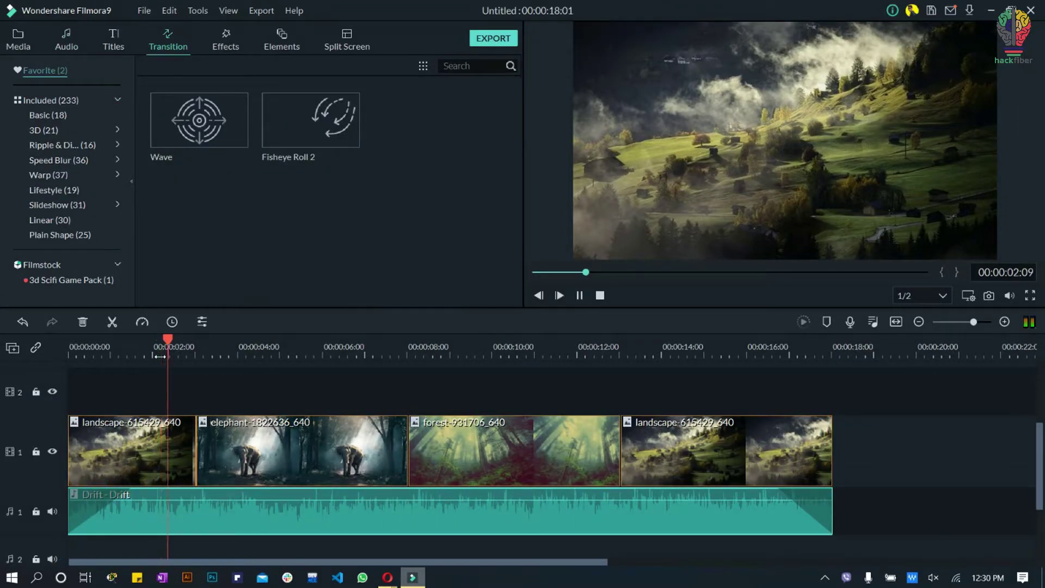
pyautogui.press('space')
pyautogui.click(106, 347)
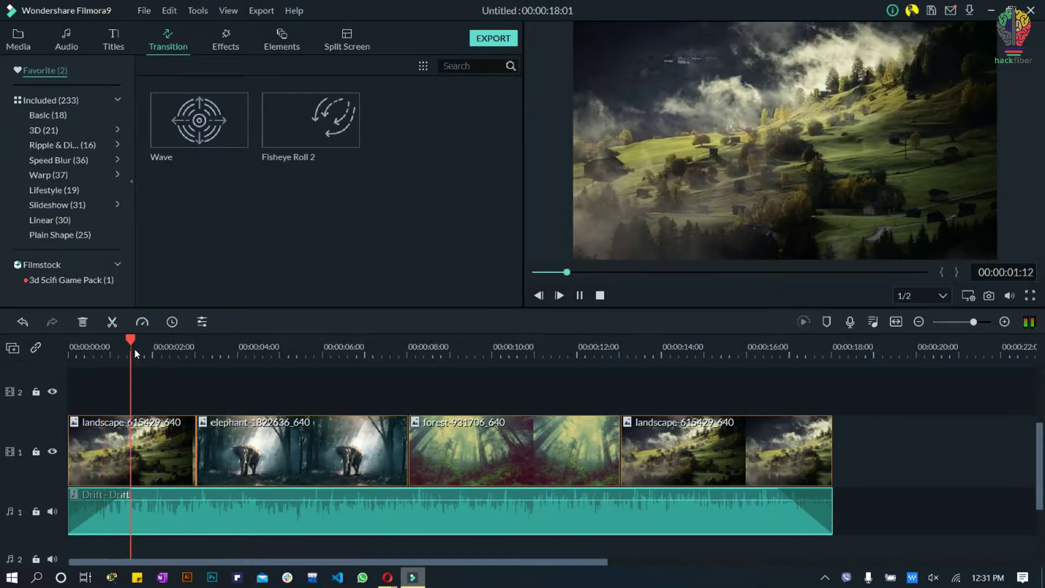
pyautogui.press('space')
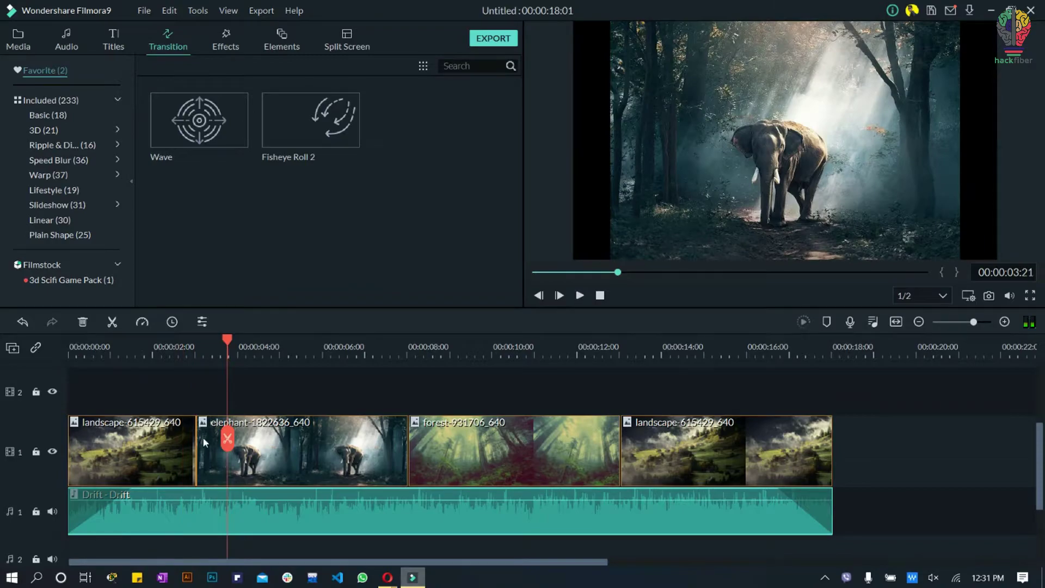
pyautogui.moveTo(229, 339); pyautogui.dragTo(166, 340)
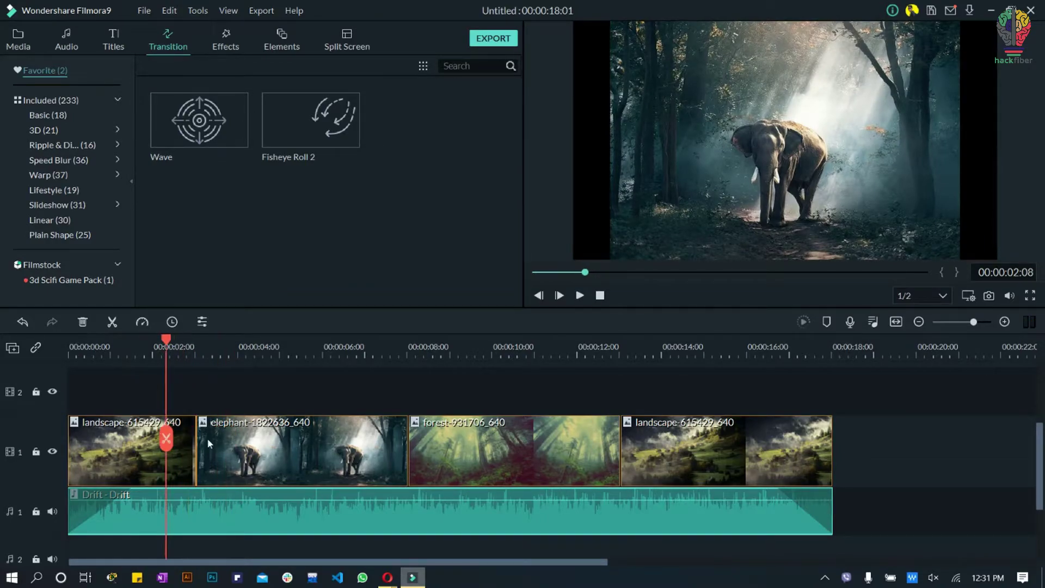
pyautogui.click(195, 442)
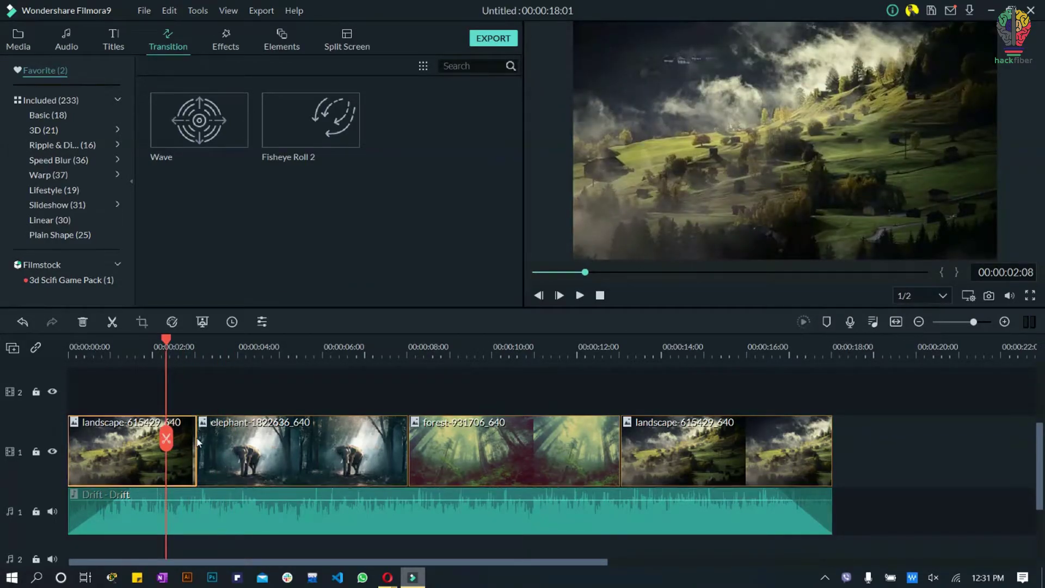
pyautogui.click(239, 444)
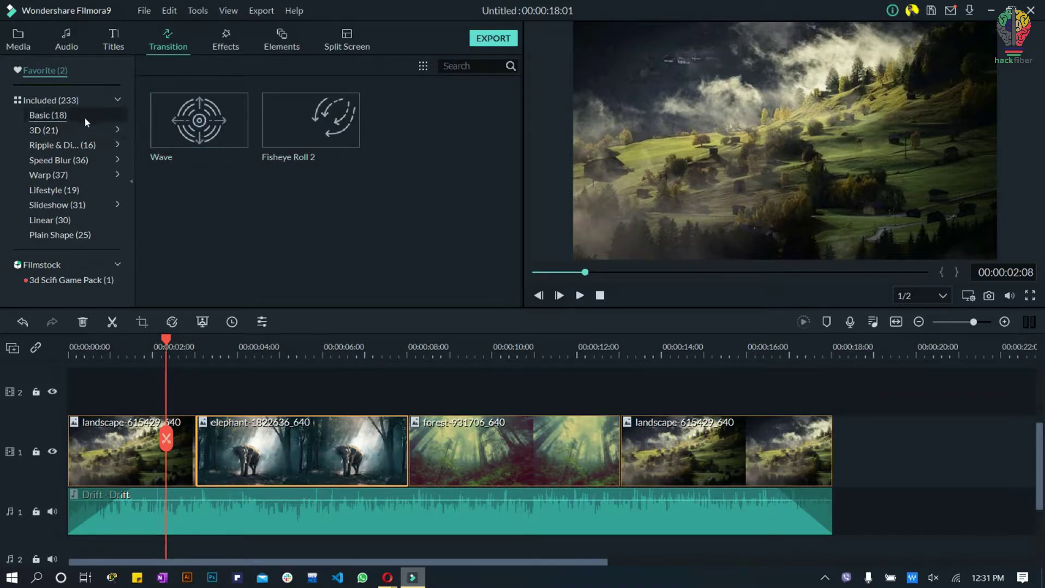
# - Browse to the Basic transitions and add Bar to the elephant clip
pyautogui.click(60, 126)
pyautogui.click(51, 117)
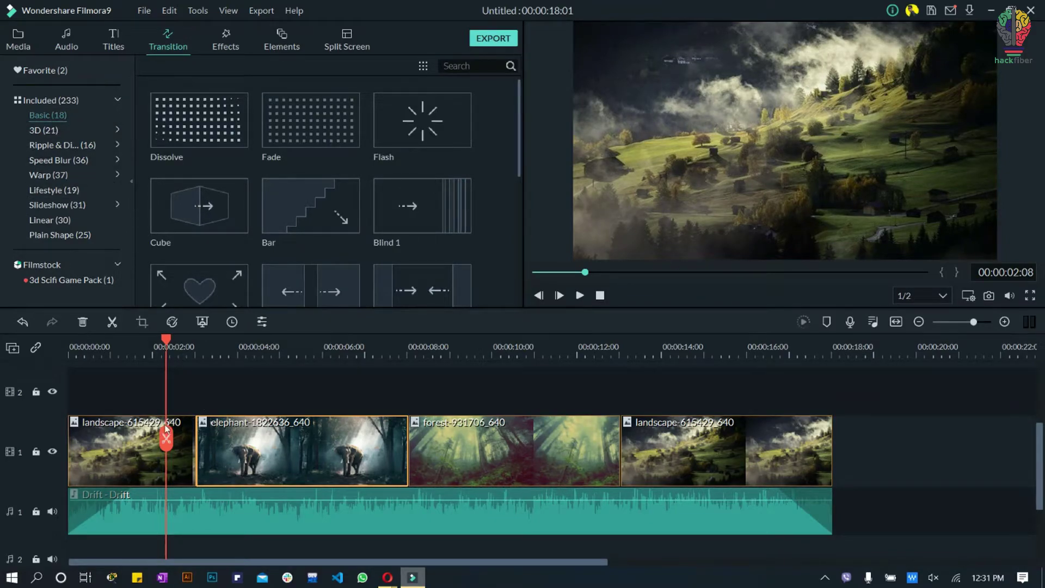
pyautogui.moveTo(166, 340); pyautogui.dragTo(892, 393)
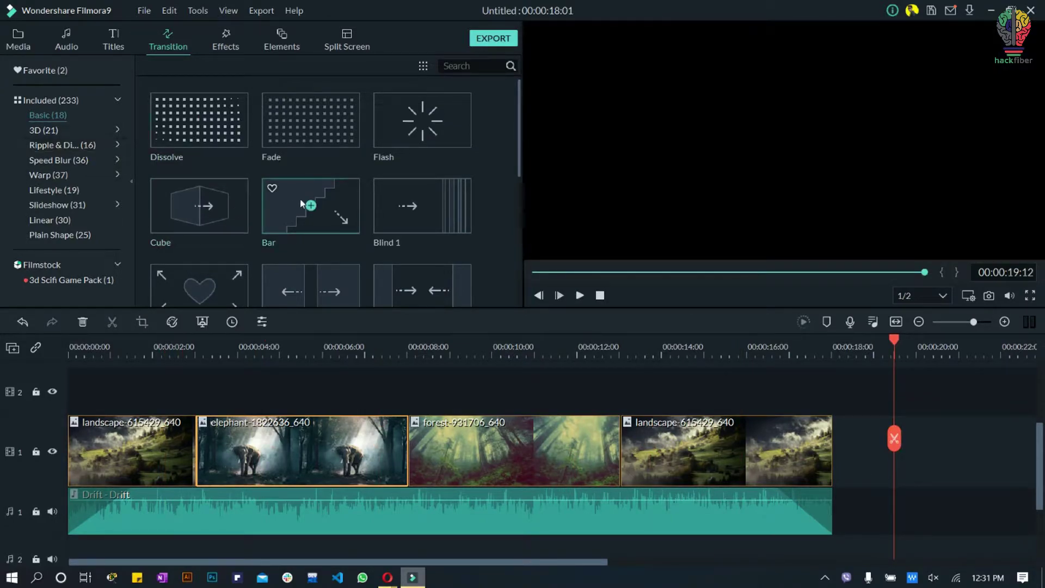
pyautogui.click(311, 205)
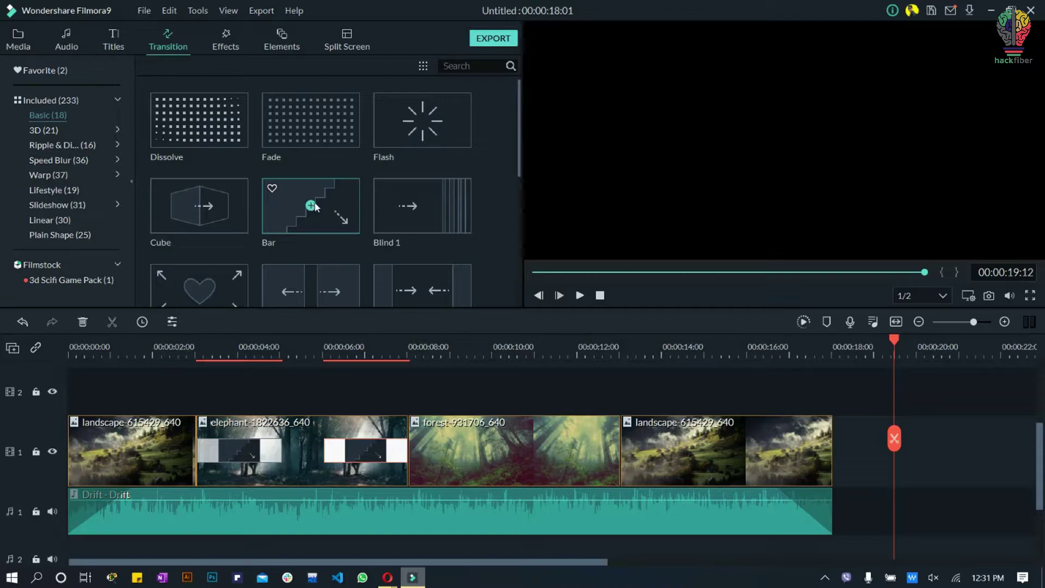
# - Undo the Bar transitions and bring the playhead back to about 10 seconds
pyautogui.hotkey('ctrl', 'z')
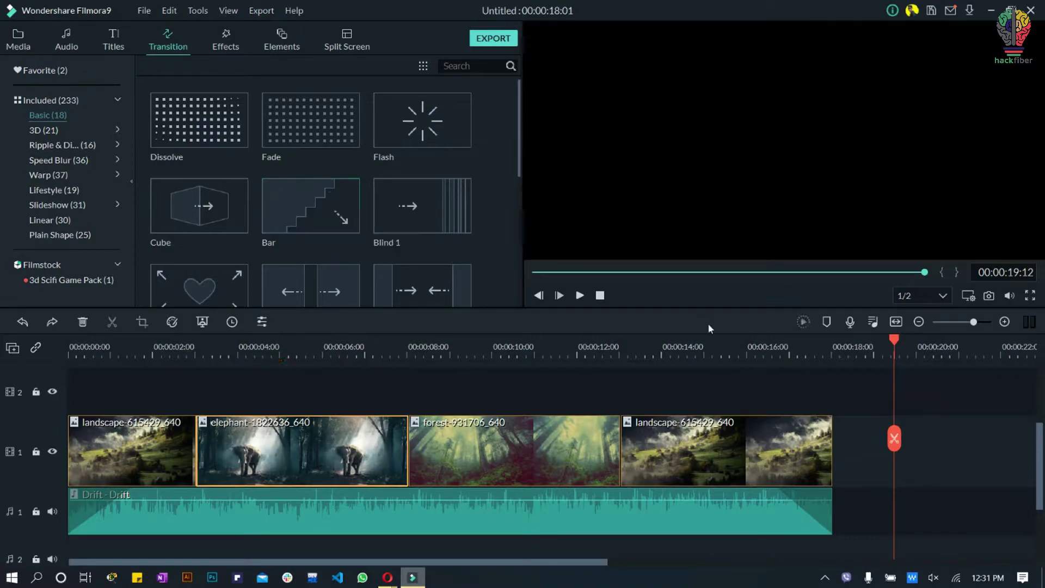
pyautogui.click(463, 446)
pyautogui.click(372, 450)
pyautogui.moveTo(895, 342); pyautogui.dragTo(516, 381)
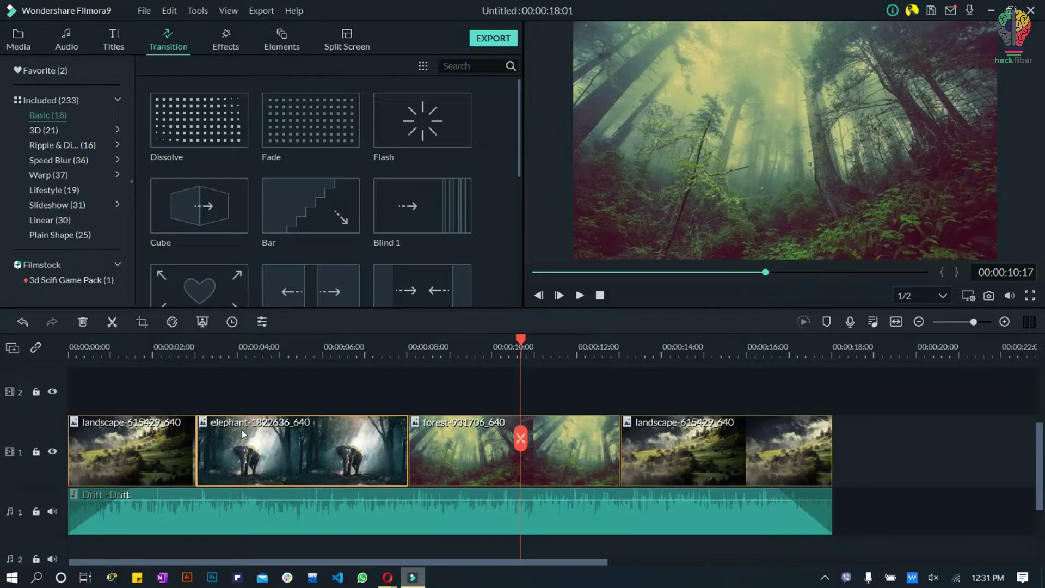
# - Open the forest clip's image settings and step the playhead across the clip boundaries
pyautogui.moveTo(517, 343); pyautogui.dragTo(475, 343)
pyautogui.click(439, 469)
pyautogui.doubleClick(439, 469)
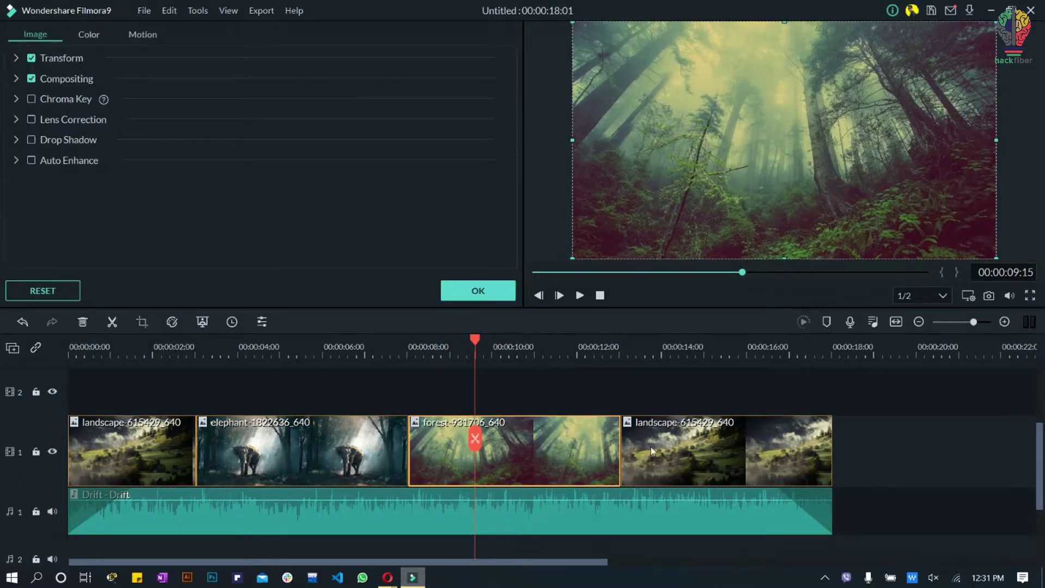
pyautogui.press('Down')
pyautogui.press('Up')
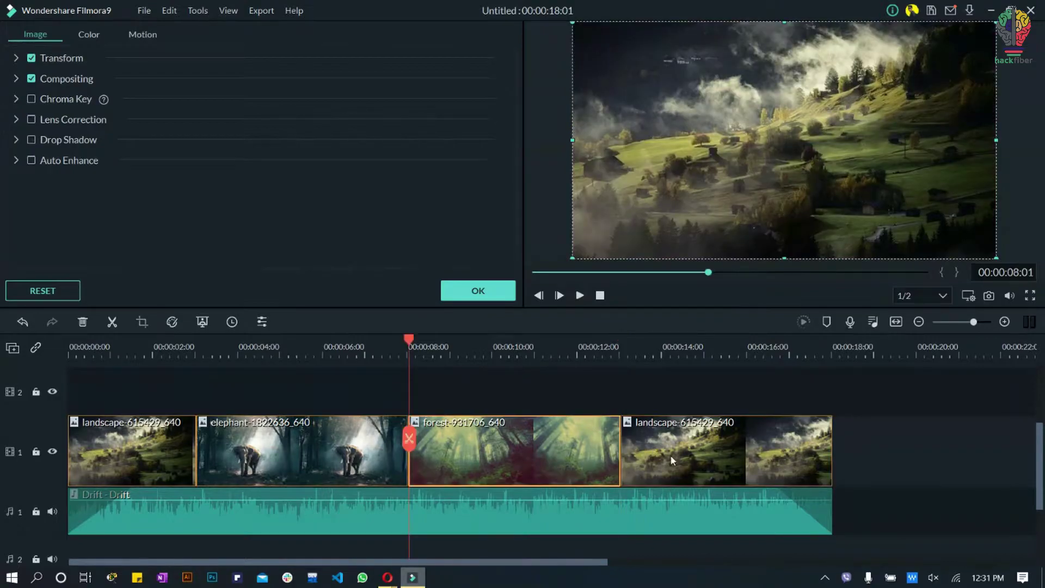
pyautogui.press('Down')
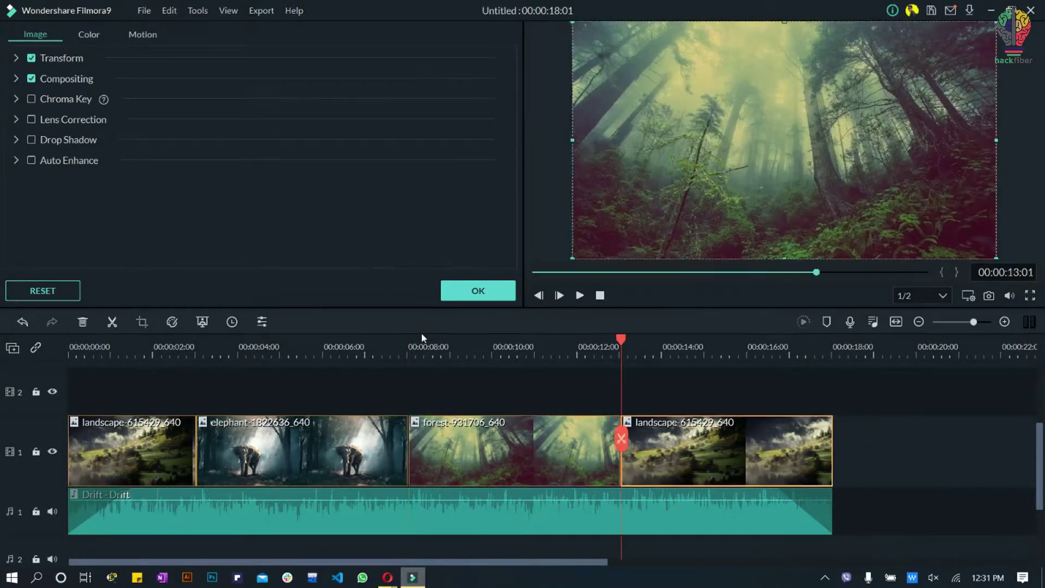
pyautogui.moveTo(623, 343); pyautogui.dragTo(411, 387)
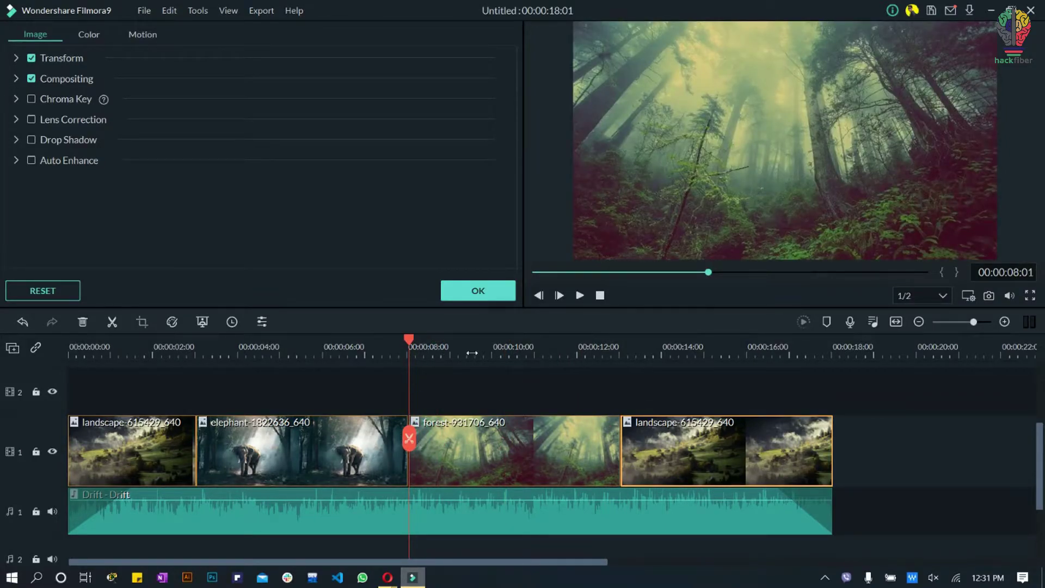
pyautogui.scroll(6, 472, 353)
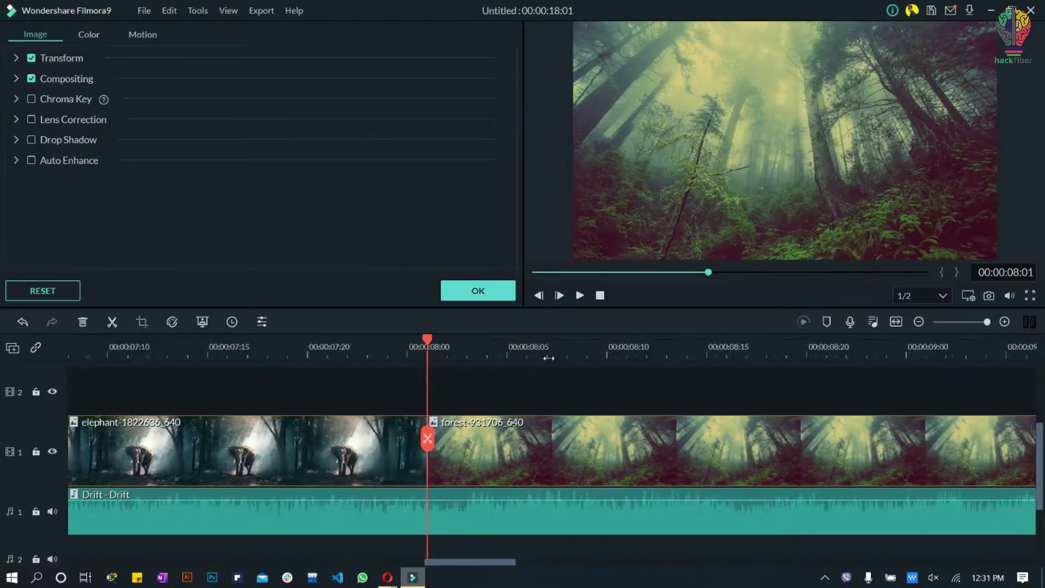
pyautogui.scroll(-6, 552, 352)
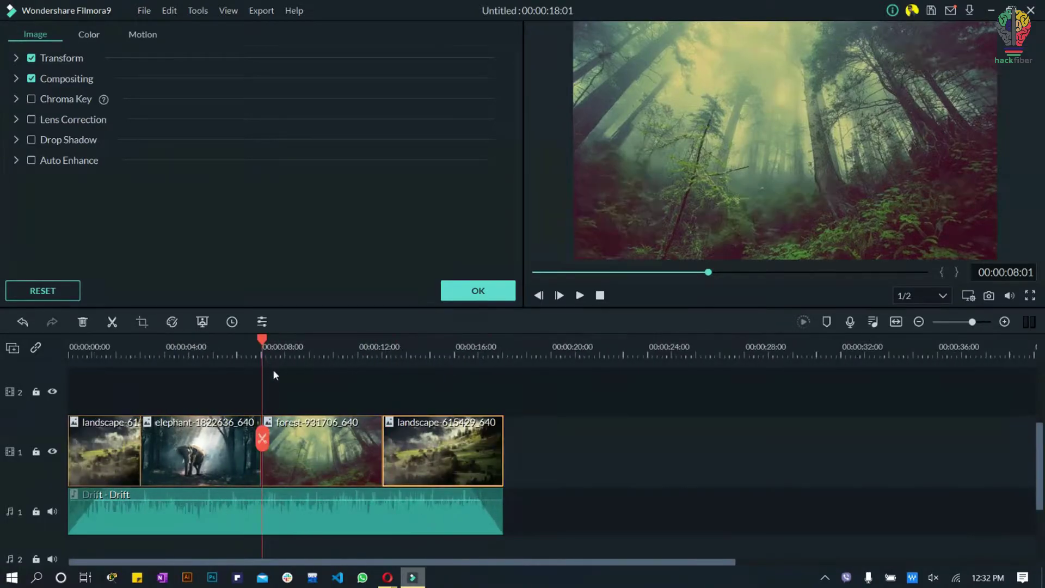
pyautogui.click(397, 429)
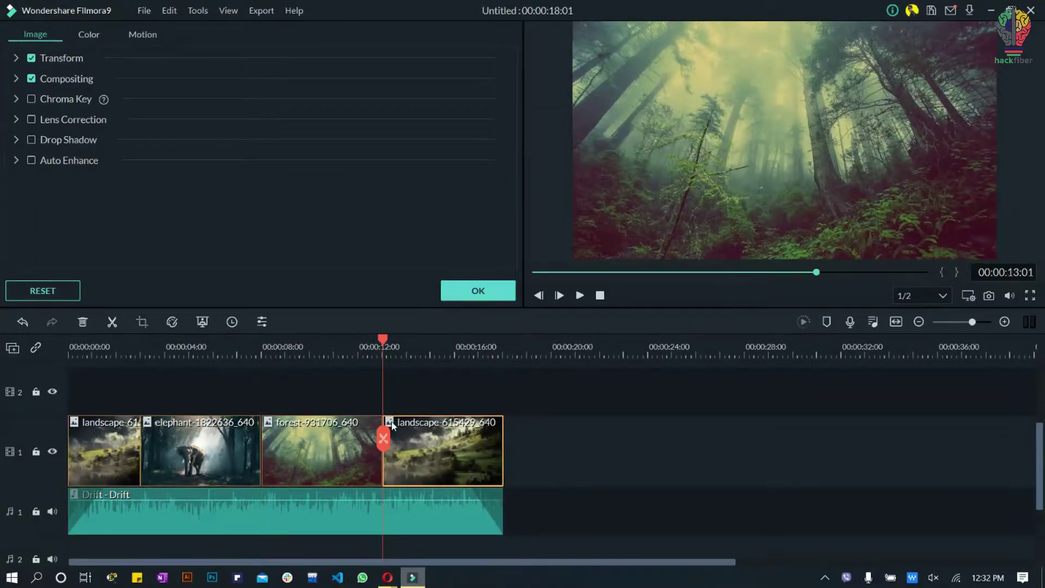
# - Select the elephant clip and close the clip settings to return to transitions
pyautogui.click(344, 450)
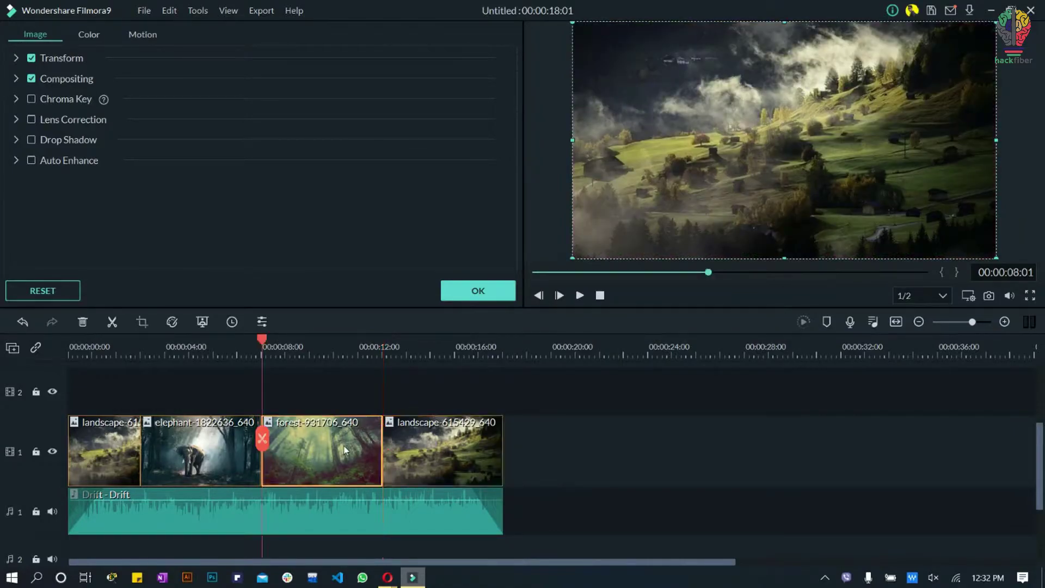
pyautogui.click(448, 451)
pyautogui.click(322, 449)
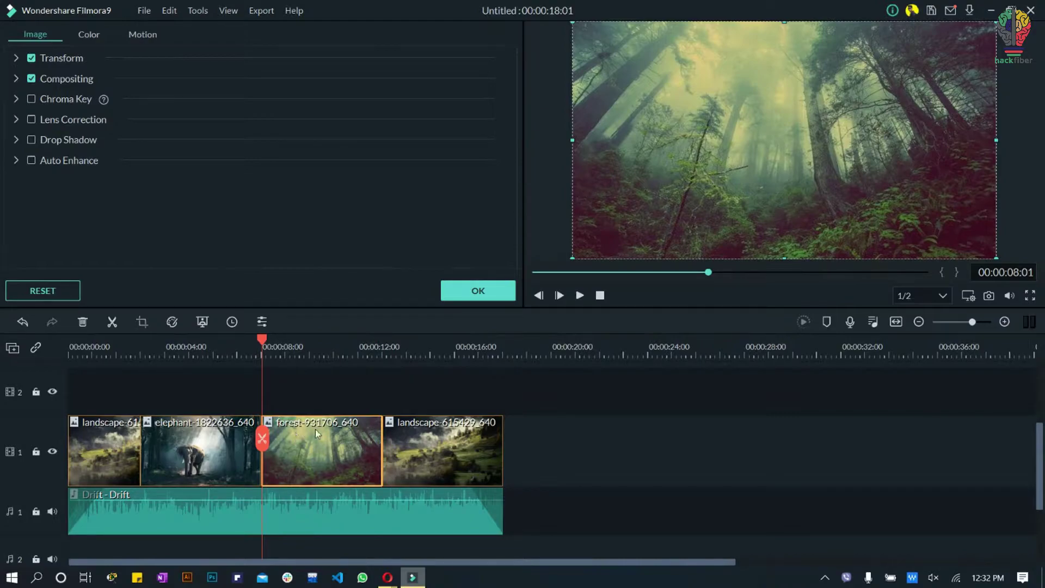
pyautogui.click(246, 442)
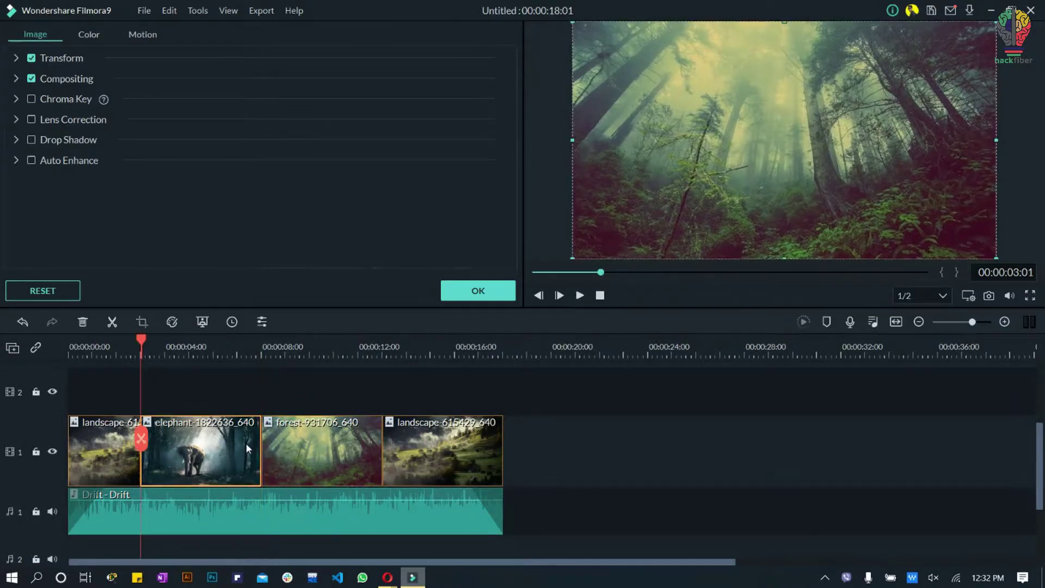
pyautogui.click(475, 295)
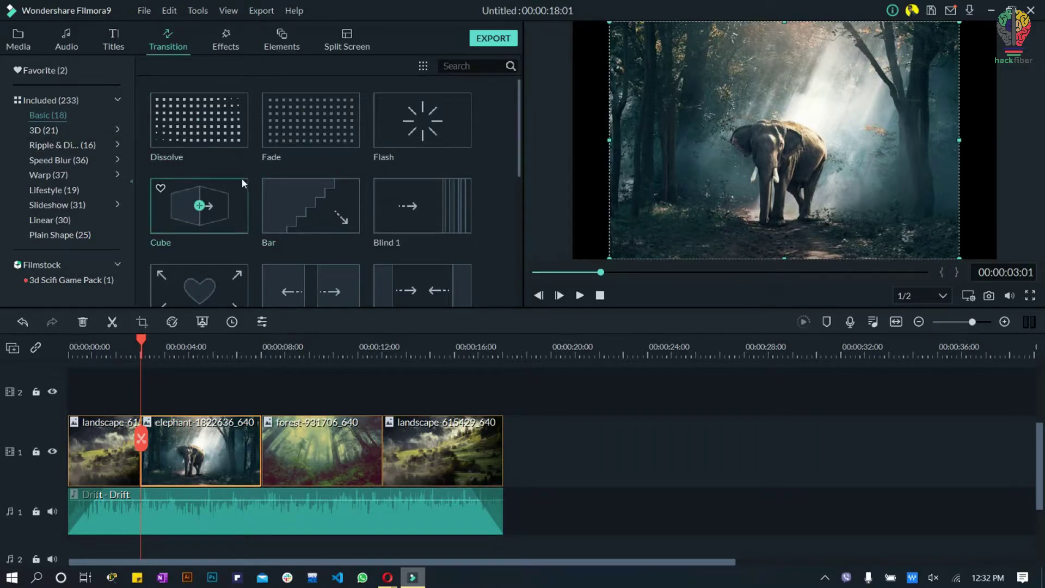
# - Preview Whirl 1 in the Warp transitions and add it to both ends of the elephant clip
pyautogui.scroll(-3, 404, 190)
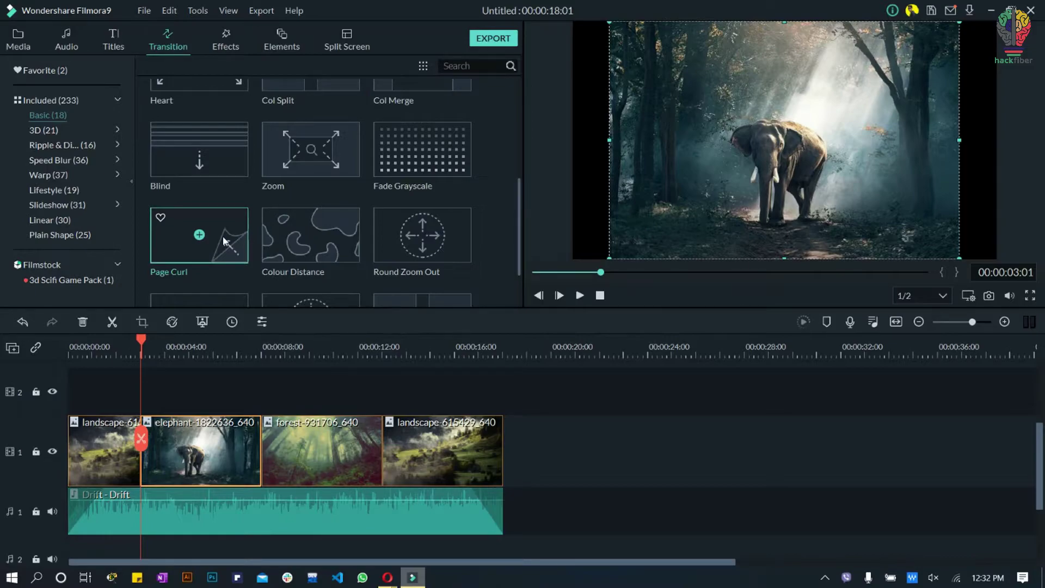
pyautogui.scroll(-1, 278, 232)
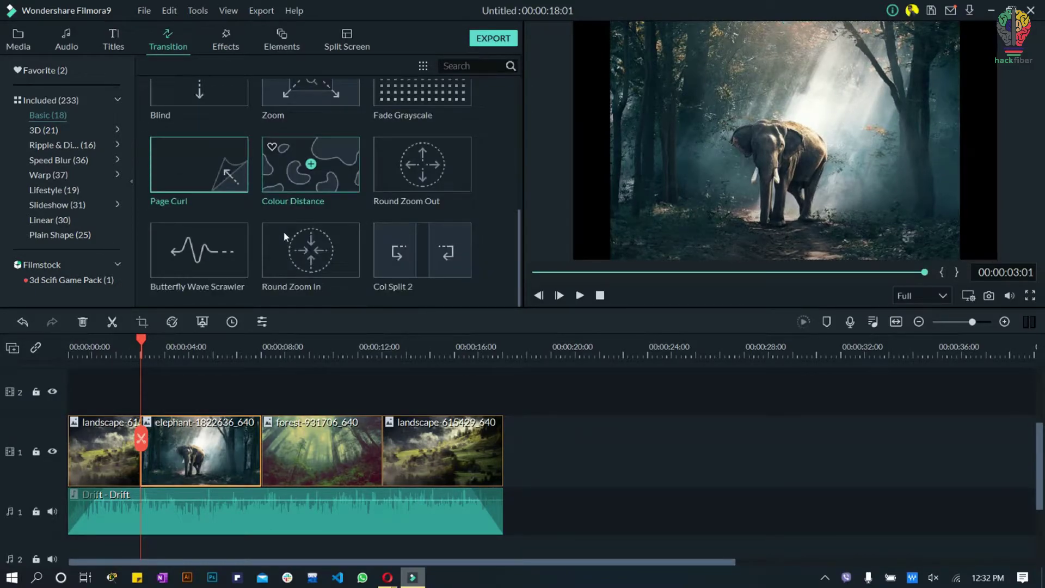
pyautogui.click(54, 173)
pyautogui.scroll(-3, 289, 246)
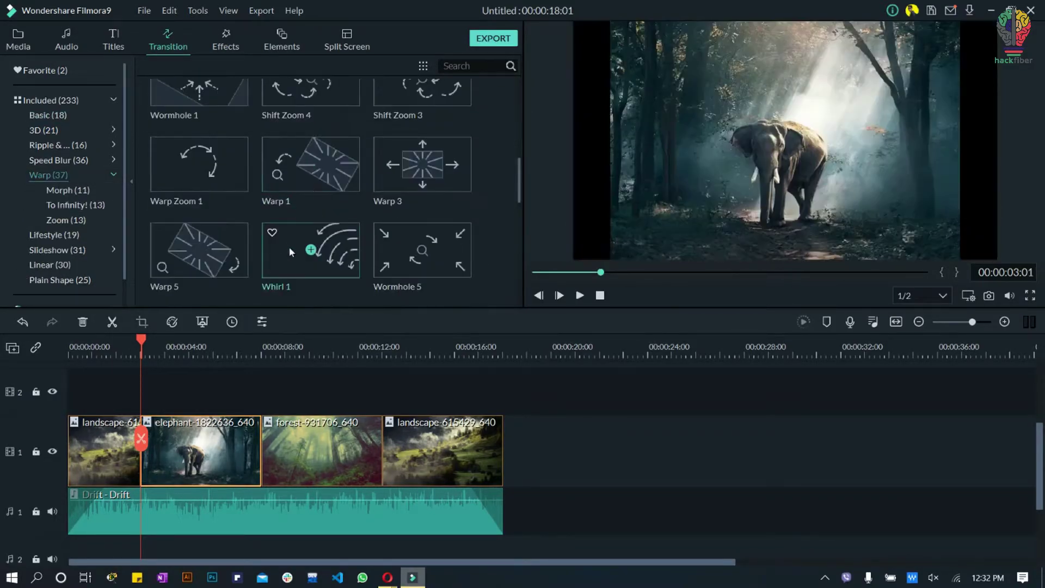
pyautogui.click(338, 251)
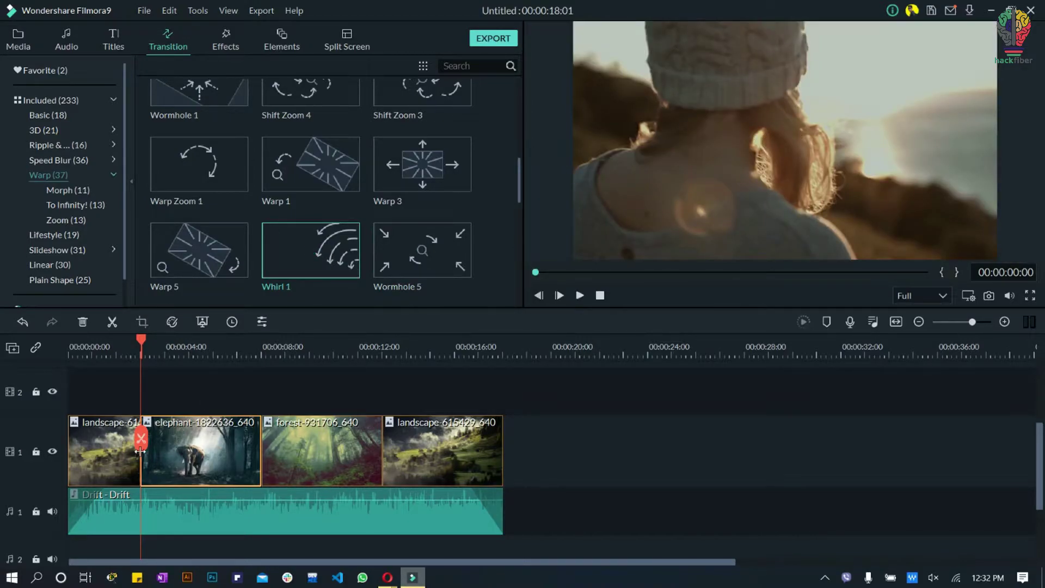
pyautogui.moveTo(312, 251)
pyautogui.click(285, 475)
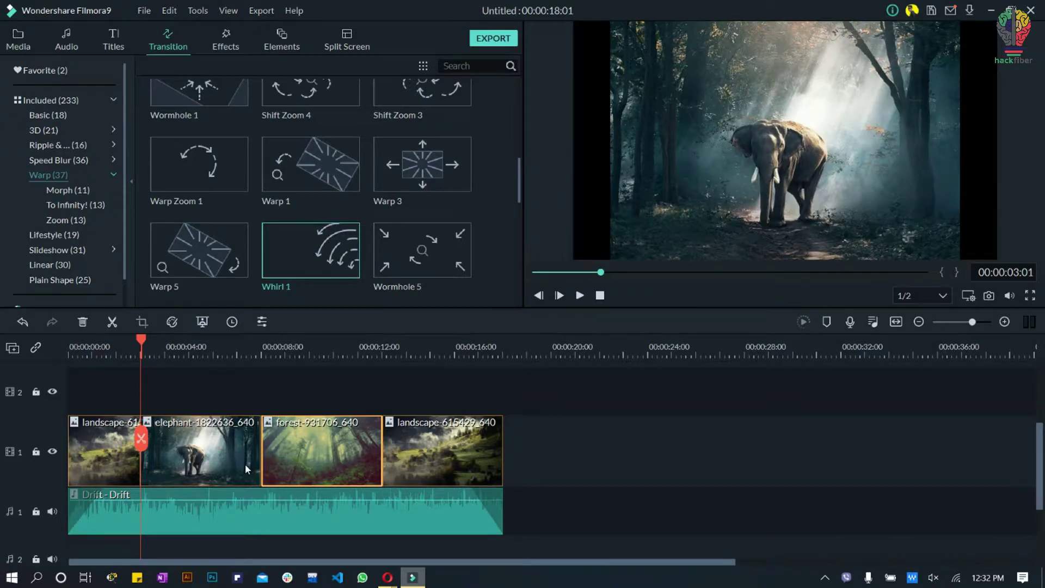
pyautogui.click(238, 458)
pyautogui.moveTo(343, 250)
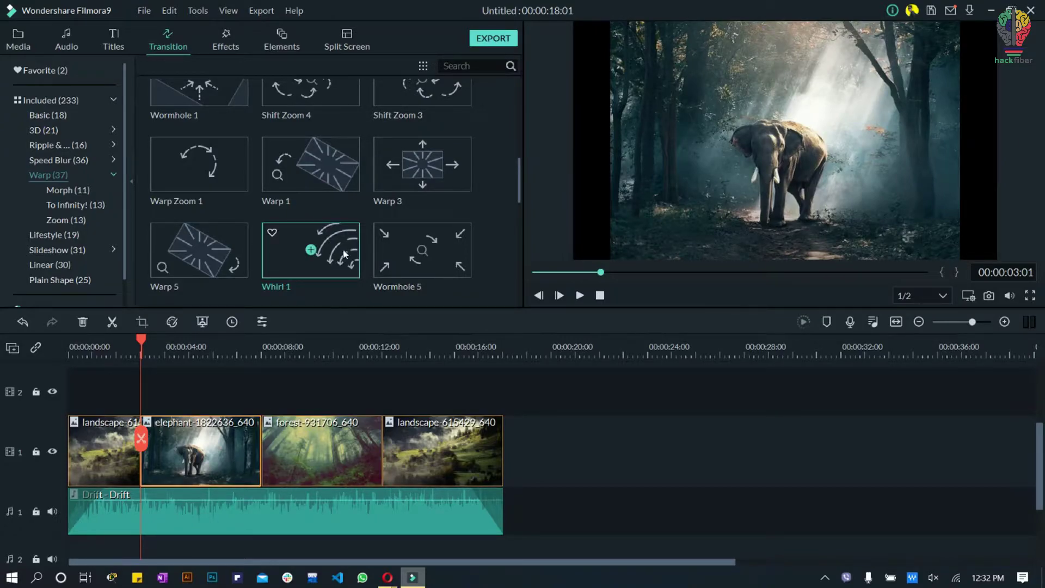
pyautogui.click(312, 251)
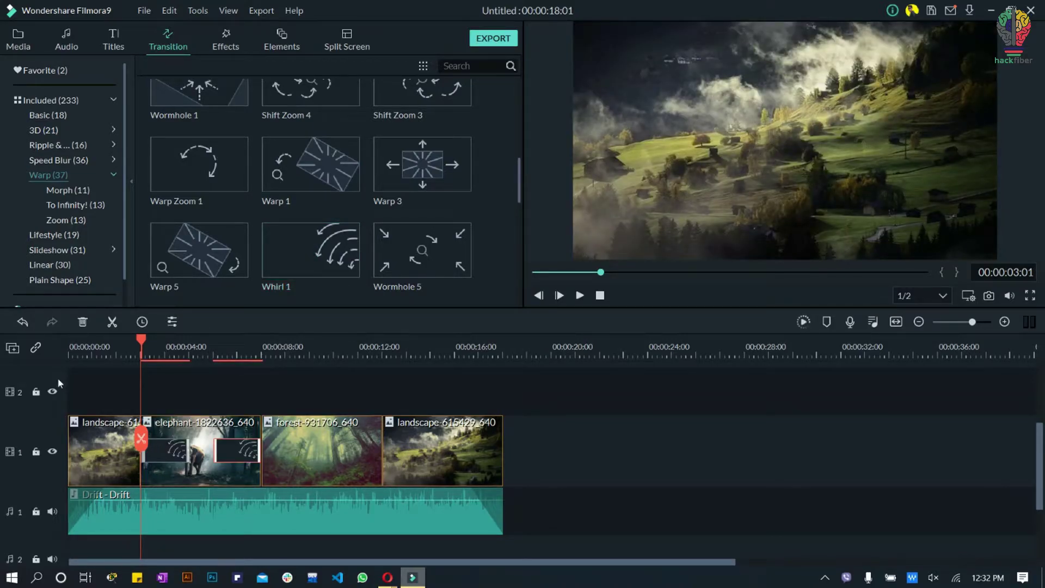
# - Play the timeline from just before the elephant clip to watch the Whirl transitions
pyautogui.click(115, 354)
pyautogui.press('space')
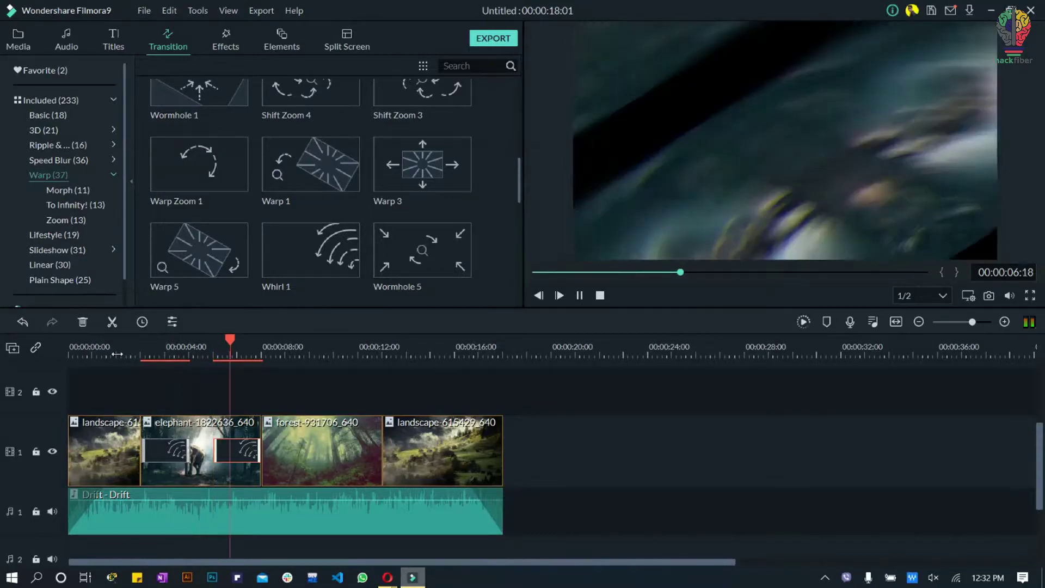
pyautogui.press('space')
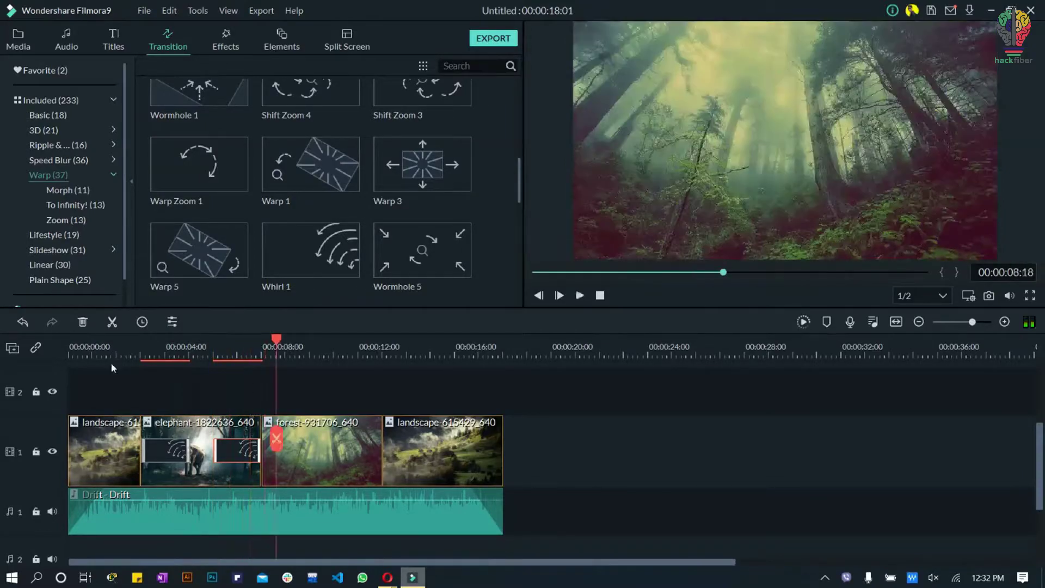
pyautogui.click(169, 457)
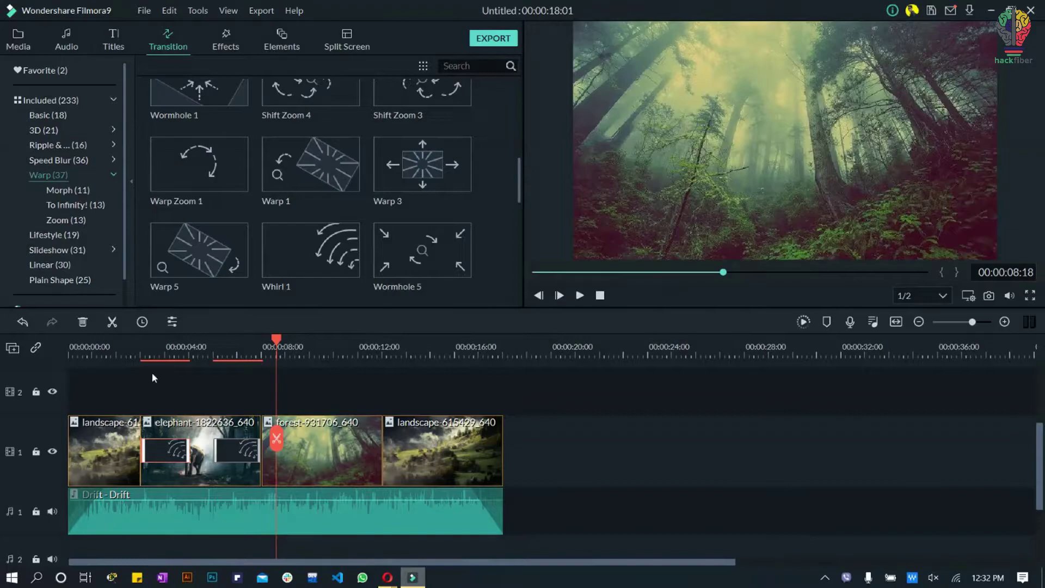
pyautogui.scroll(3, 375, 506)
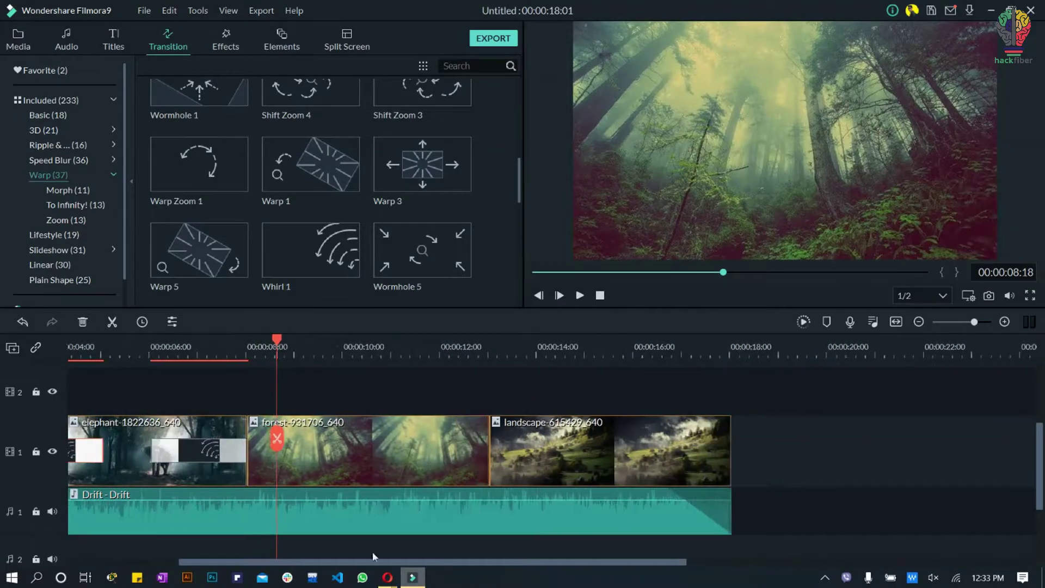
# - Set the first Whirl transition's mode so it ends at the landscape–elephant cut
pyautogui.moveTo(372, 566); pyautogui.dragTo(202, 574)
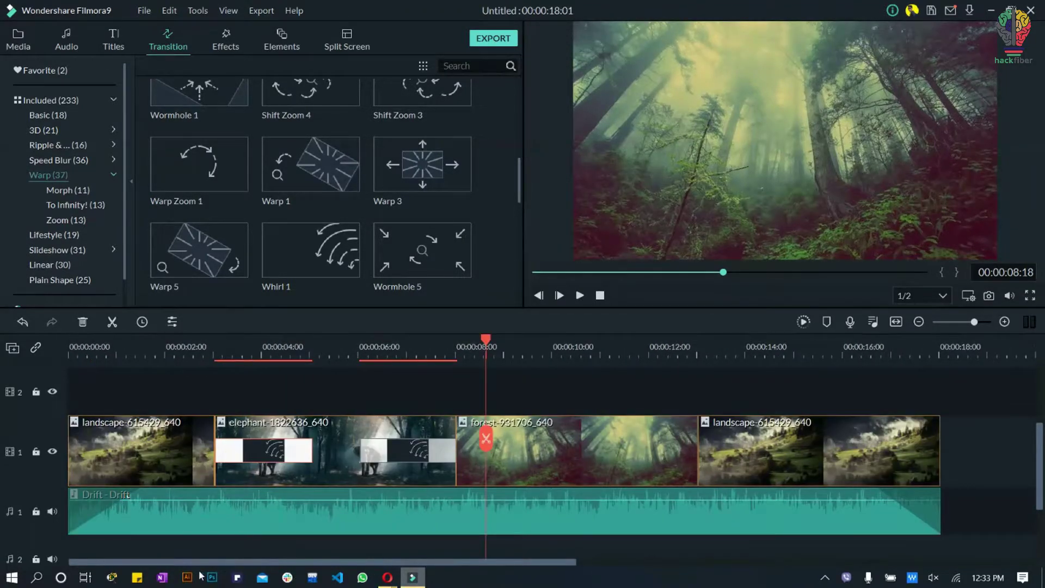
pyautogui.doubleClick(248, 457)
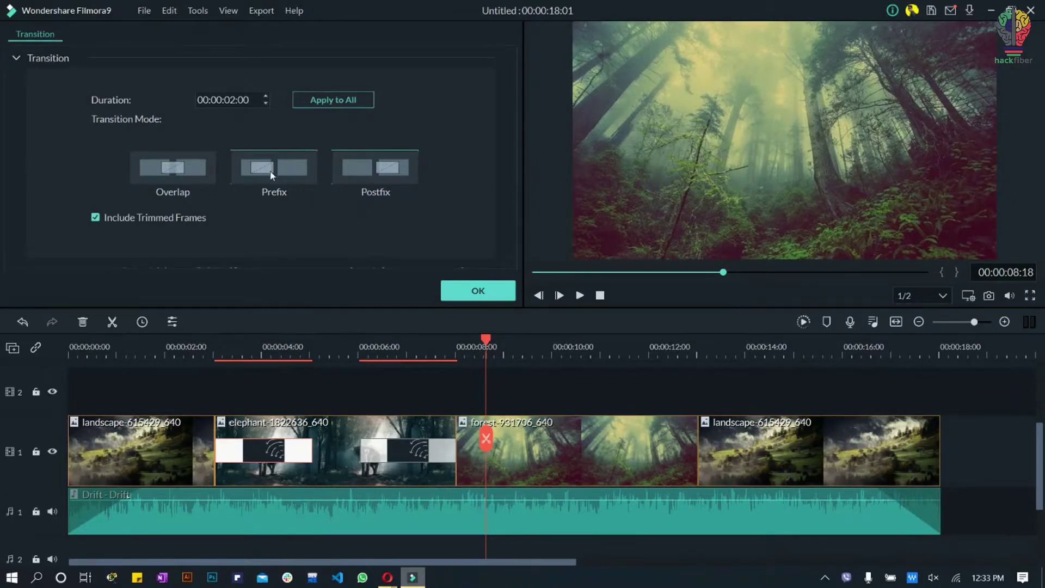
pyautogui.click(198, 171)
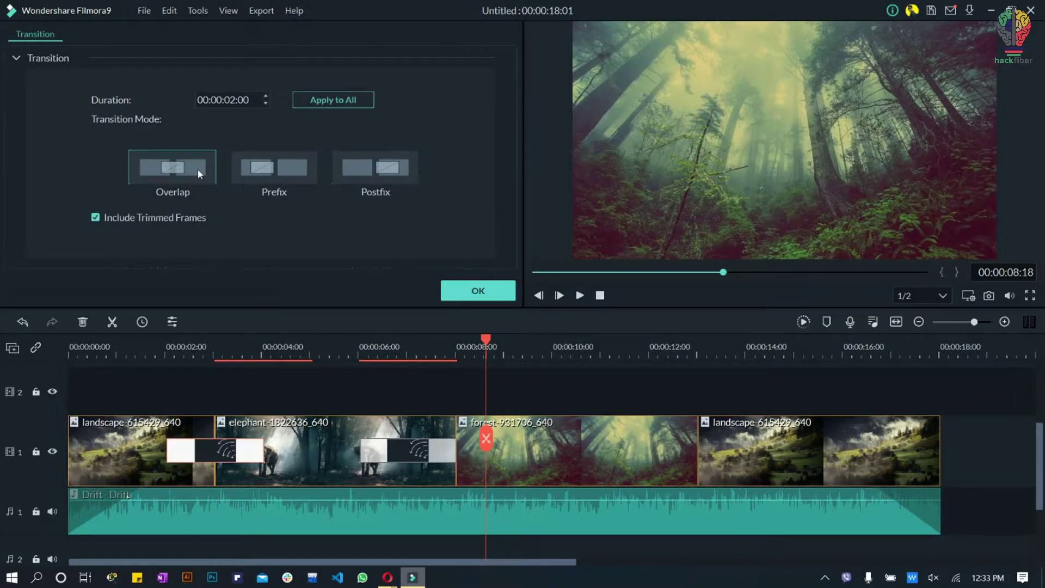
pyautogui.click(262, 173)
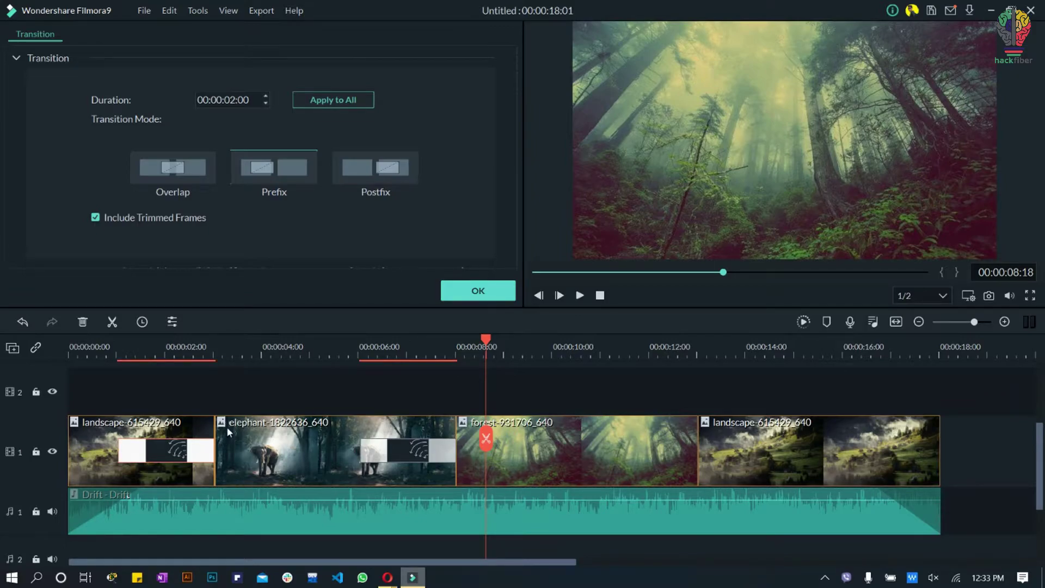
pyautogui.click(236, 444)
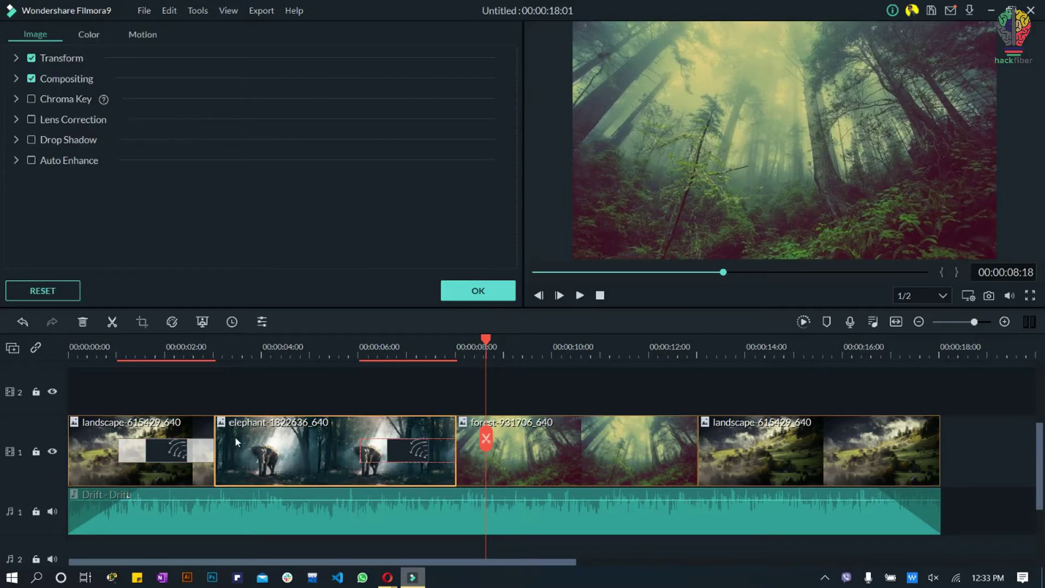
pyautogui.click(181, 427)
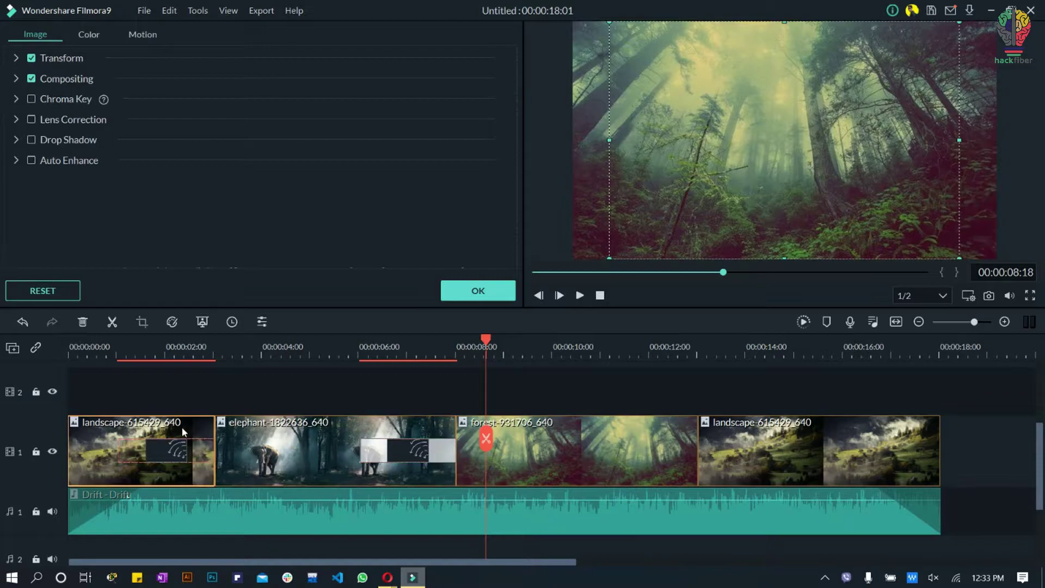
pyautogui.click(465, 298)
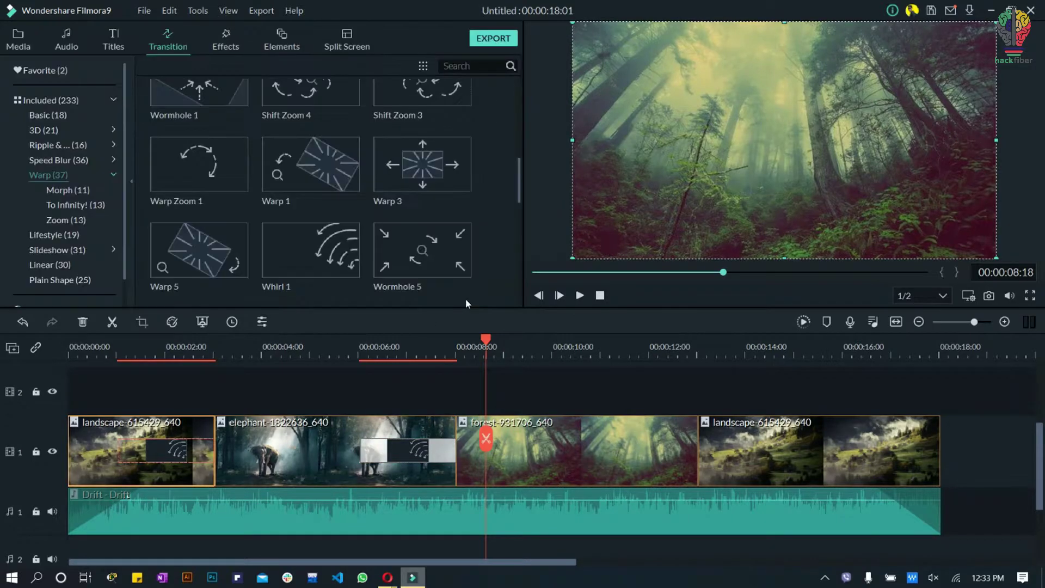
# - Move the two Whirl transitions onto the landscape–elephant and elephant–forest cuts
pyautogui.doubleClick(405, 447)
pyautogui.moveTo(182, 453); pyautogui.dragTo(279, 452)
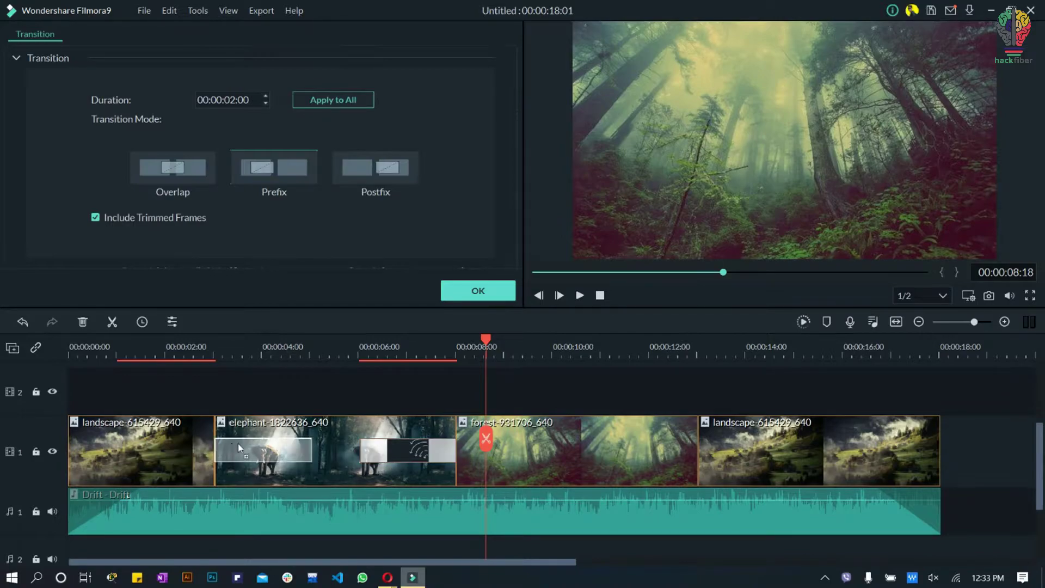
pyautogui.click(478, 300)
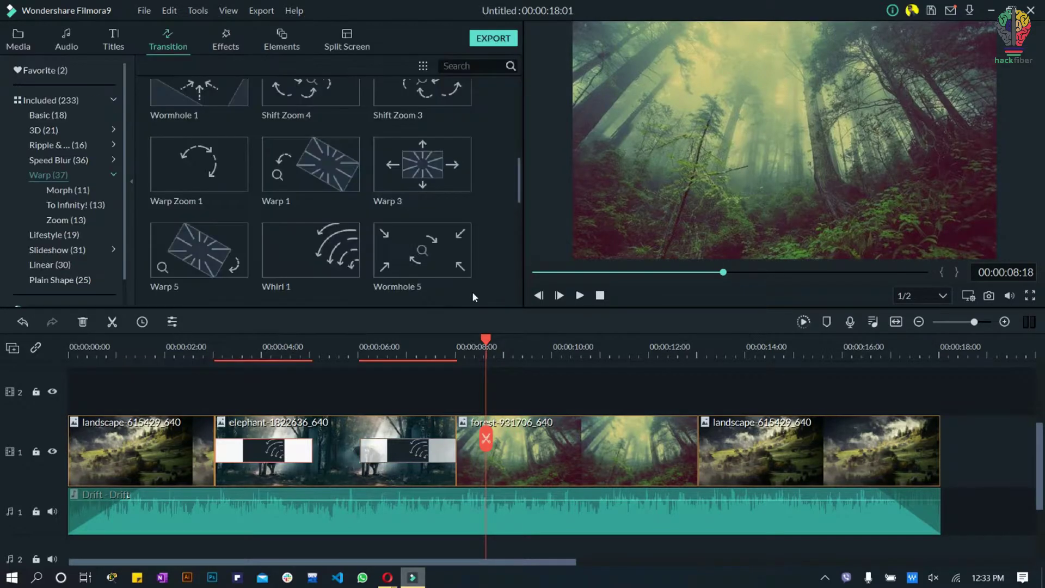
pyautogui.moveTo(293, 453); pyautogui.dragTo(210, 446)
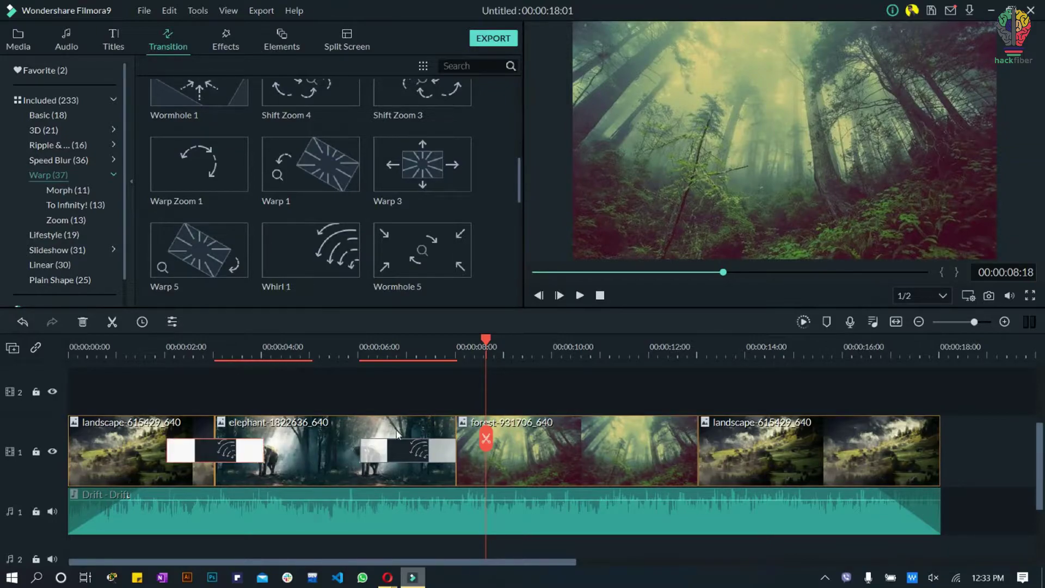
pyautogui.moveTo(417, 455); pyautogui.dragTo(439, 456)
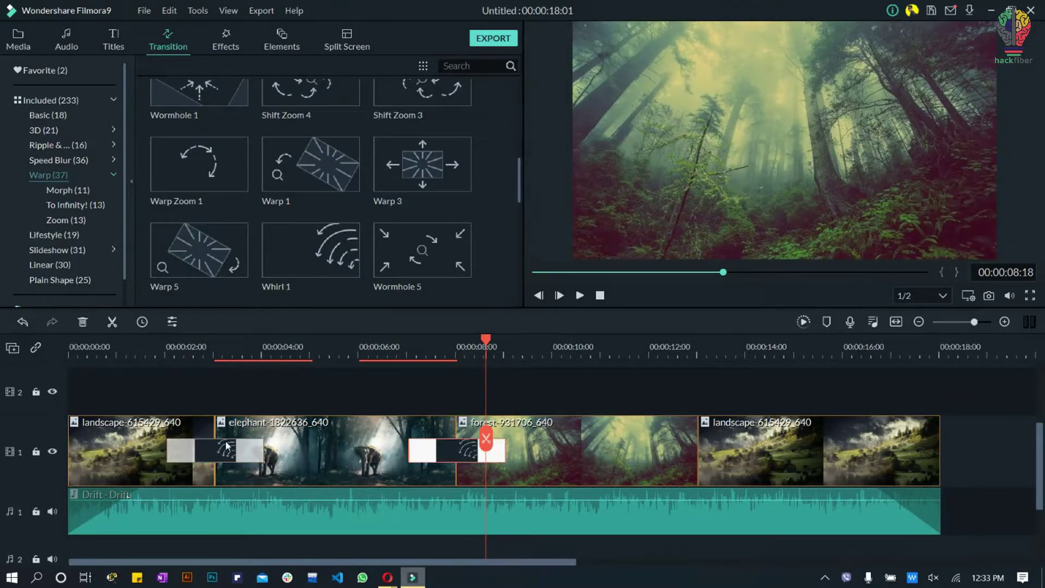
# - Shorten both Whirl transitions by dragging their edges inward
pyautogui.click(263, 452)
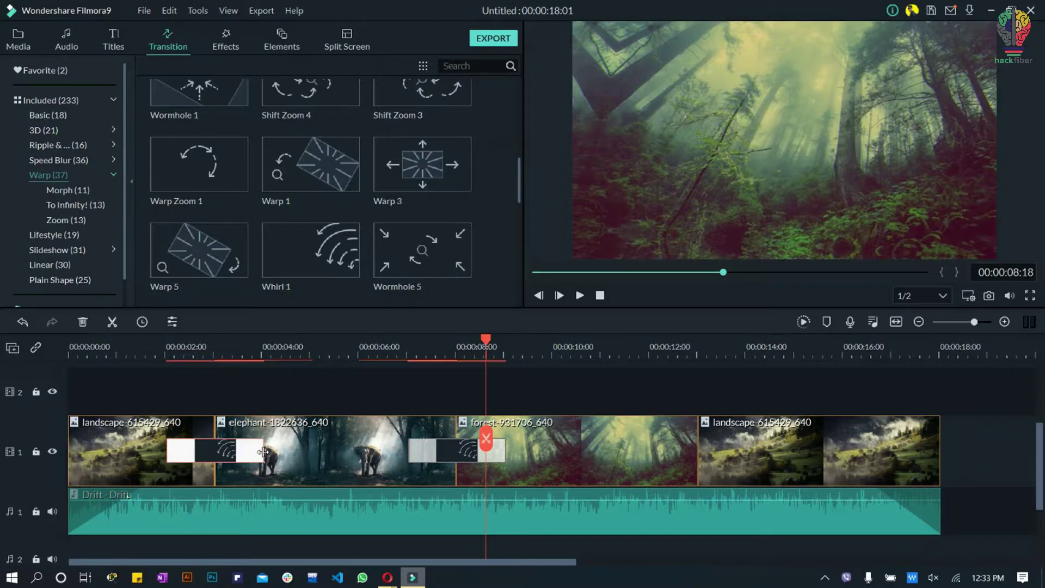
pyautogui.moveTo(263, 452); pyautogui.dragTo(246, 450)
pyautogui.click(434, 452)
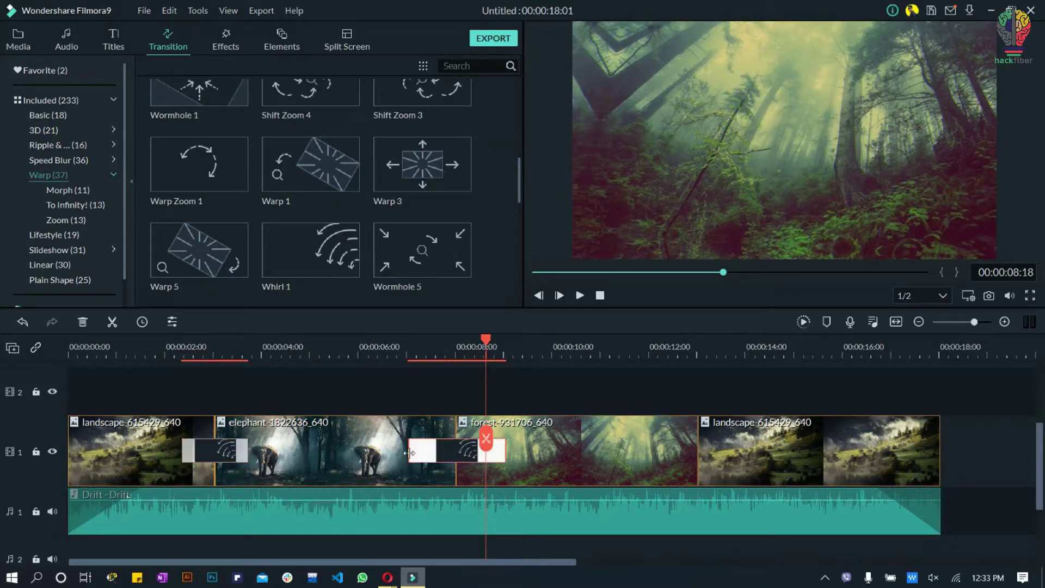
pyautogui.moveTo(414, 452); pyautogui.dragTo(425, 452)
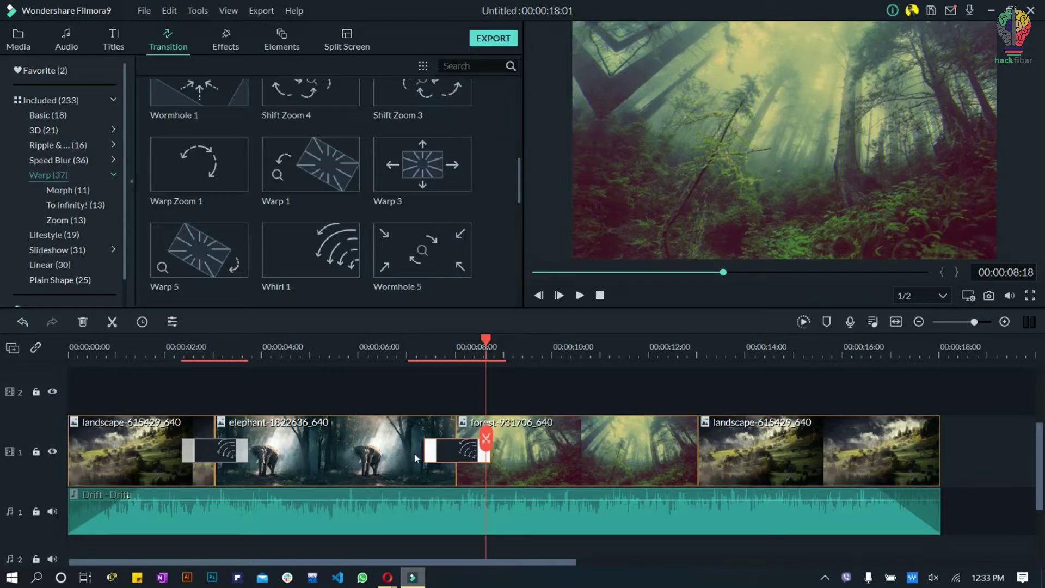
pyautogui.click(135, 354)
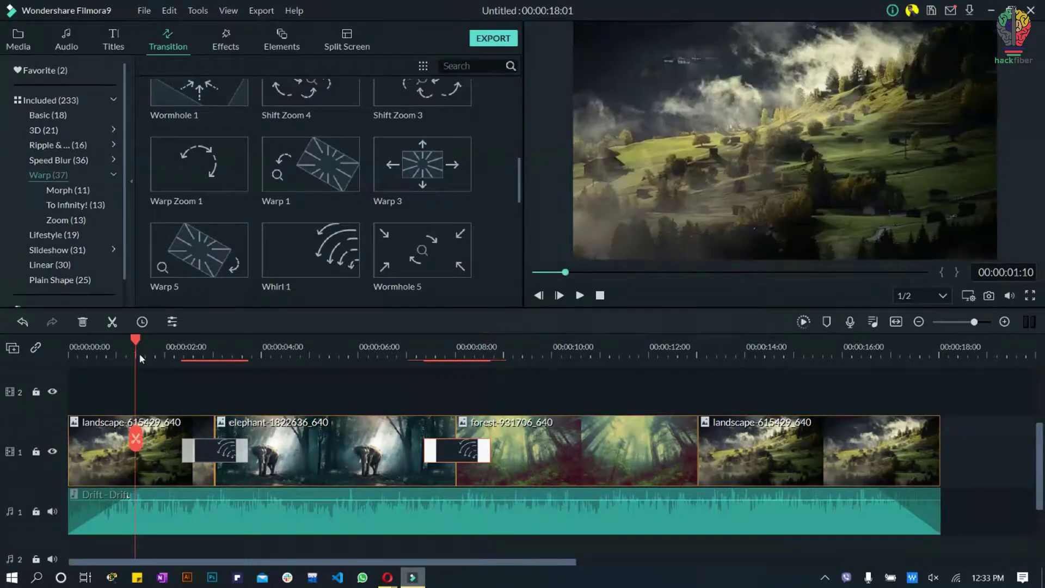
# - Play the slideshow from about 00:00:01 to around 00:00:14 to review the elephant transitions
pyautogui.press('space')
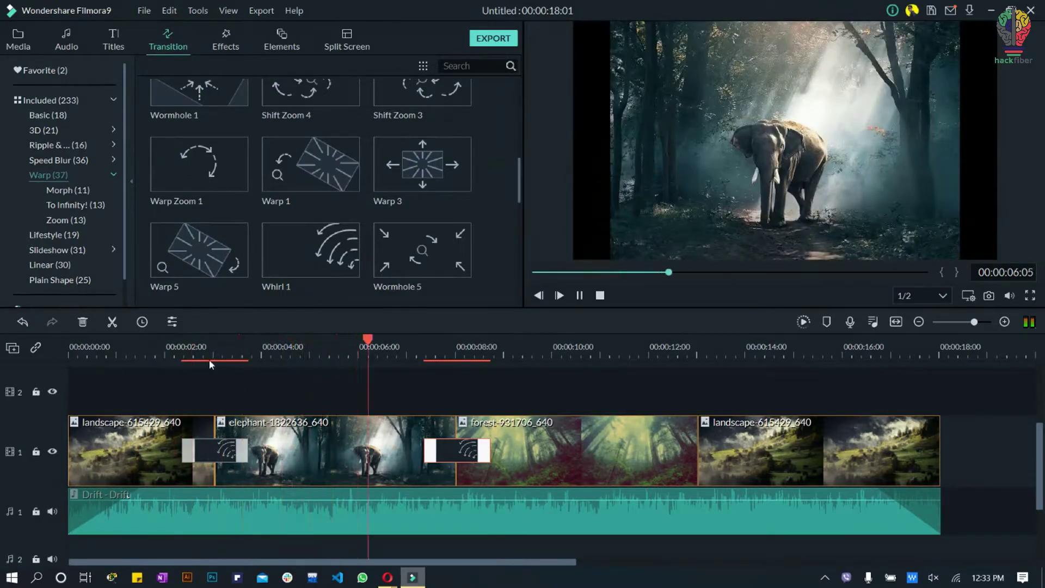
pyautogui.press('XF86AudioMute')
pyautogui.press('XF86AudioLowerVolume')
pyautogui.press('XF86AudioLowerVolume')
pyautogui.press('XF86AudioLowerVolume')
pyautogui.press('XF86AudioLowerVolume')
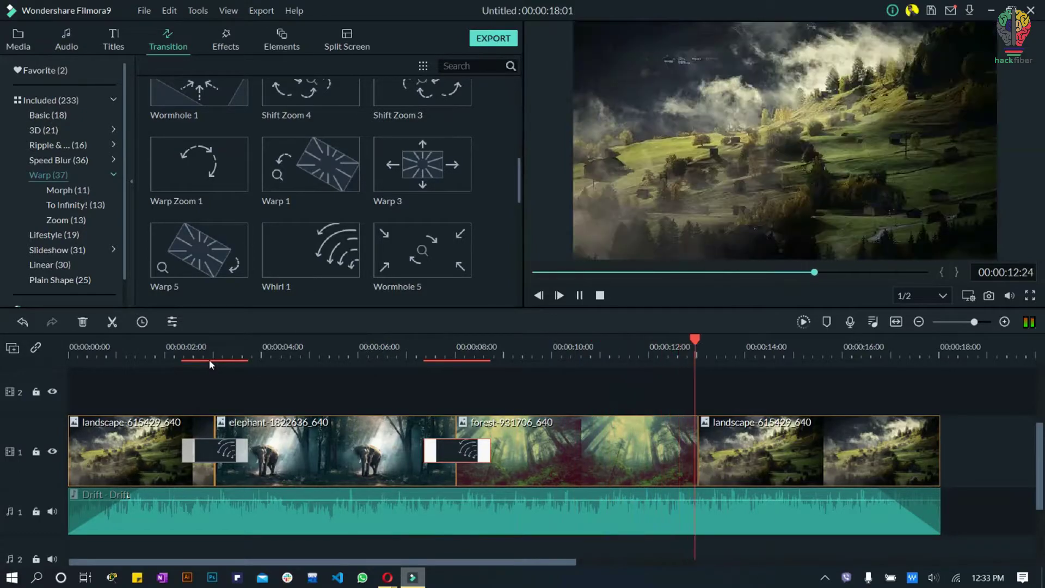
pyautogui.press('space')
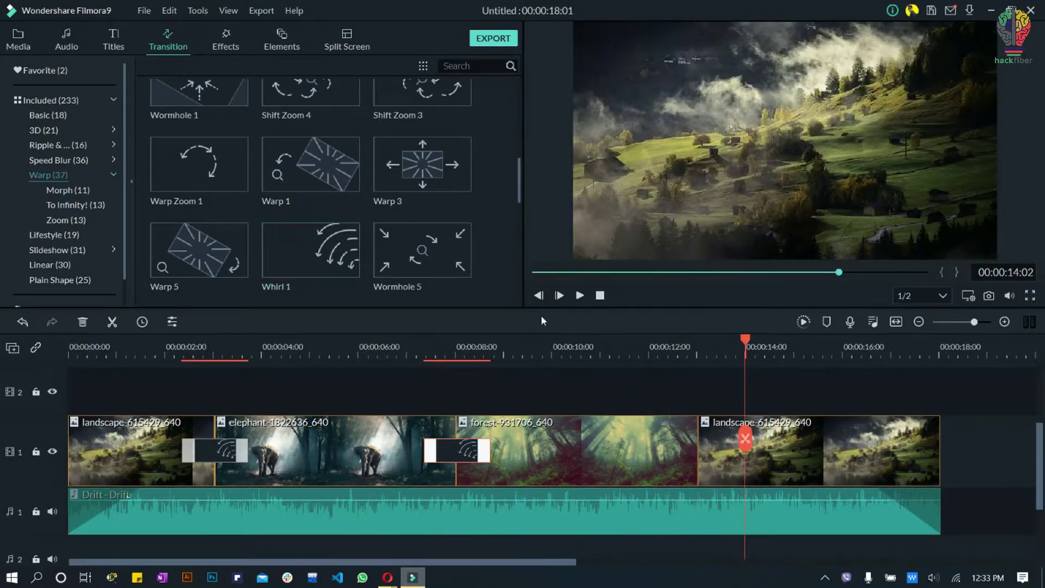
pyautogui.click(752, 462)
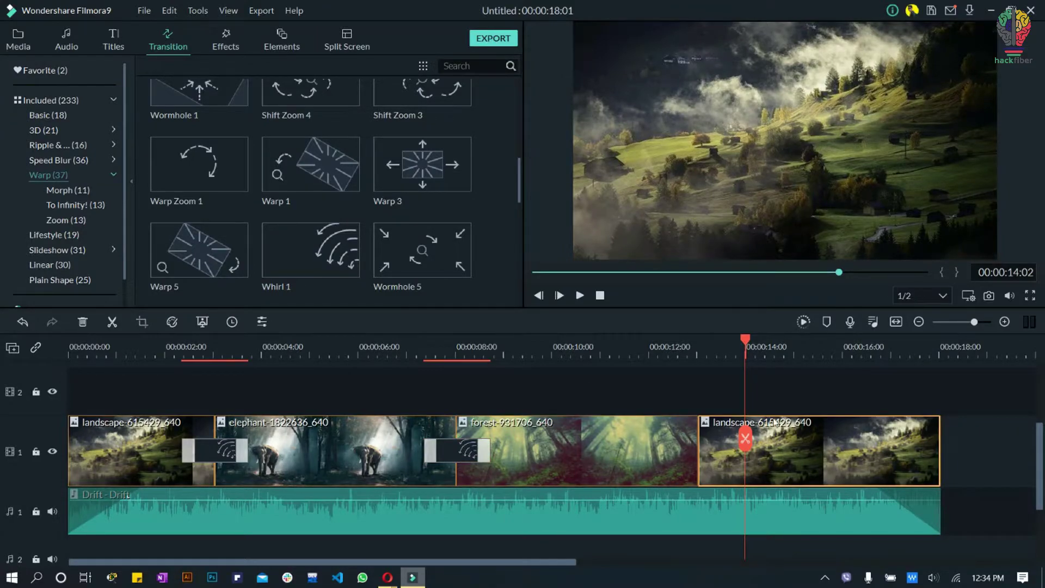
# - Add Wormhole 5 from the Warp transitions to both ends of the last landscape clip
pyautogui.click(695, 459)
pyautogui.click(786, 456)
pyautogui.press('XF86AudioLowerVolume')
pyautogui.press('XF86AudioLowerVolume')
pyautogui.press('XF86AudioLowerVolume')
pyautogui.press('XF86AudioLowerVolume')
pyautogui.press('XF86AudioLowerVolume')
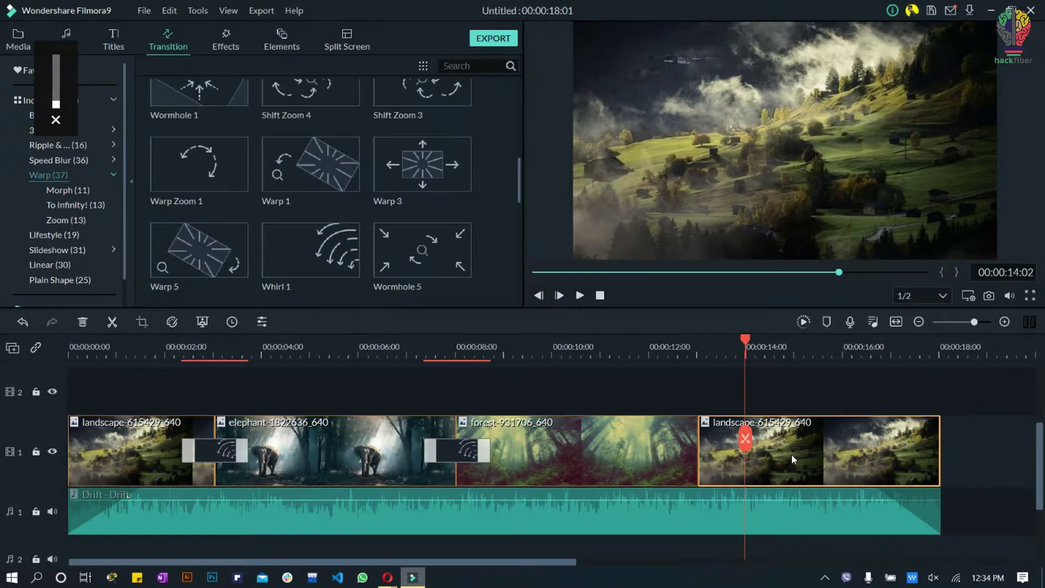
pyautogui.moveTo(421, 257)
pyautogui.mouseDown()
pyautogui.moveTo(707, 442)
pyautogui.moveTo(541, 287)
pyautogui.moveTo(430, 258)
pyautogui.mouseUp()
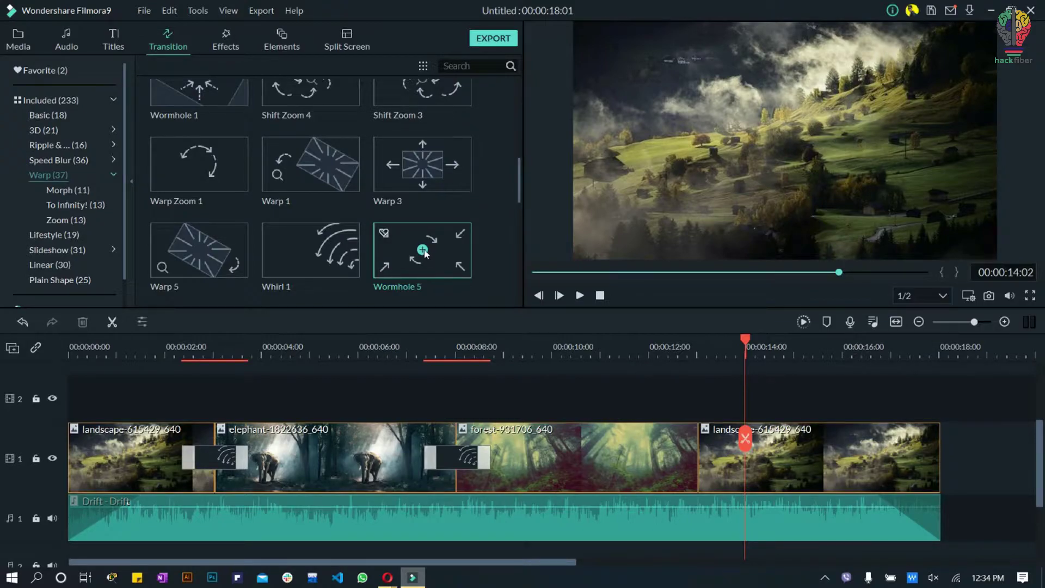
pyautogui.click(423, 250)
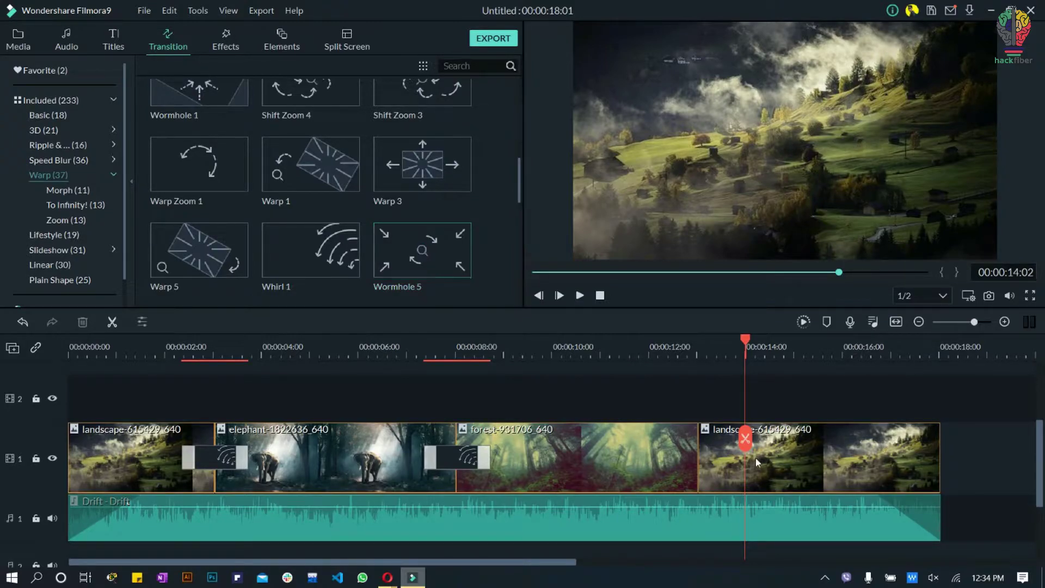
pyautogui.moveTo(423, 250); pyautogui.dragTo(671, 457)
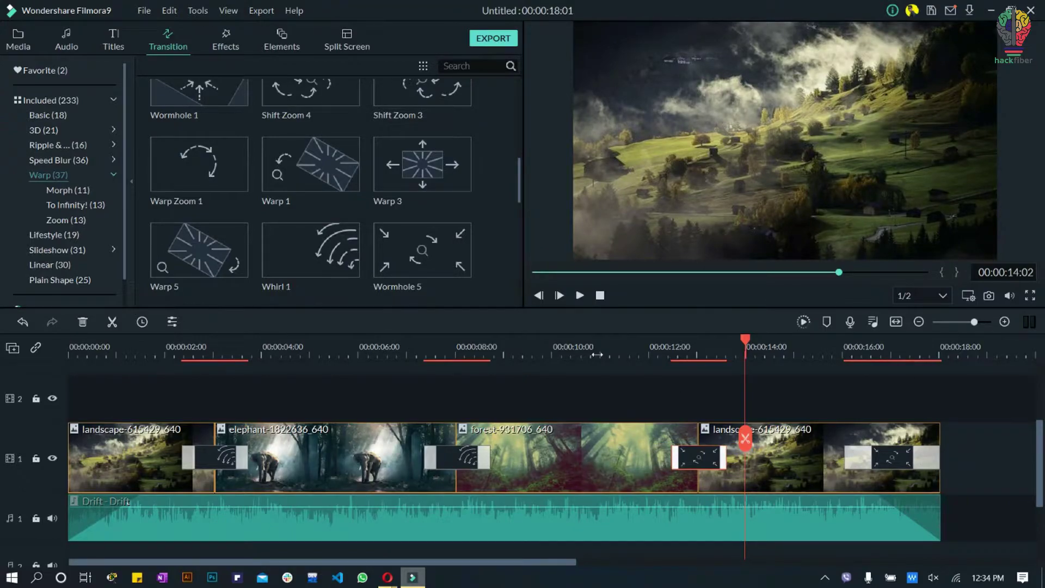
# - Play the ending from about ten seconds to preview the Wormhole 5 transitions
pyautogui.click(576, 354)
pyautogui.press('space')
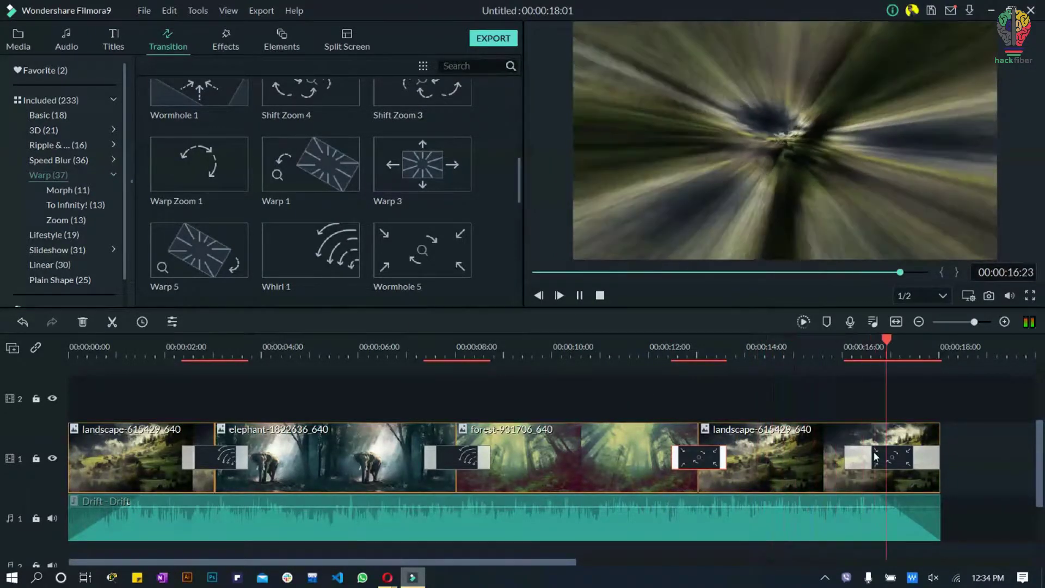
pyautogui.press('space')
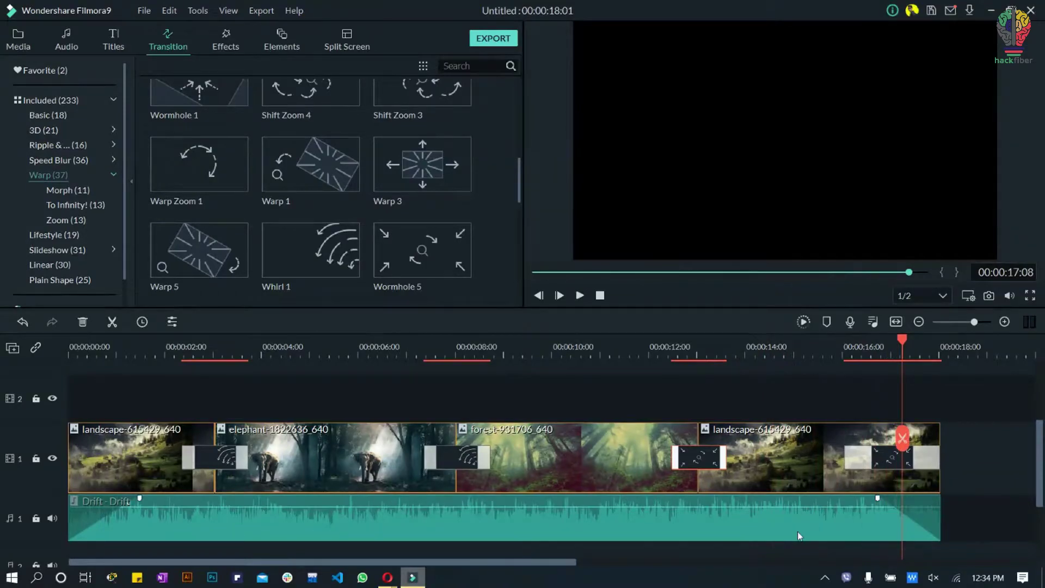
# - Browse the Basic, 3D, Ripple, Warp, Slideshow and Linear transition categories, ending on Plain Shape
pyautogui.scroll(-2, 737, 540)
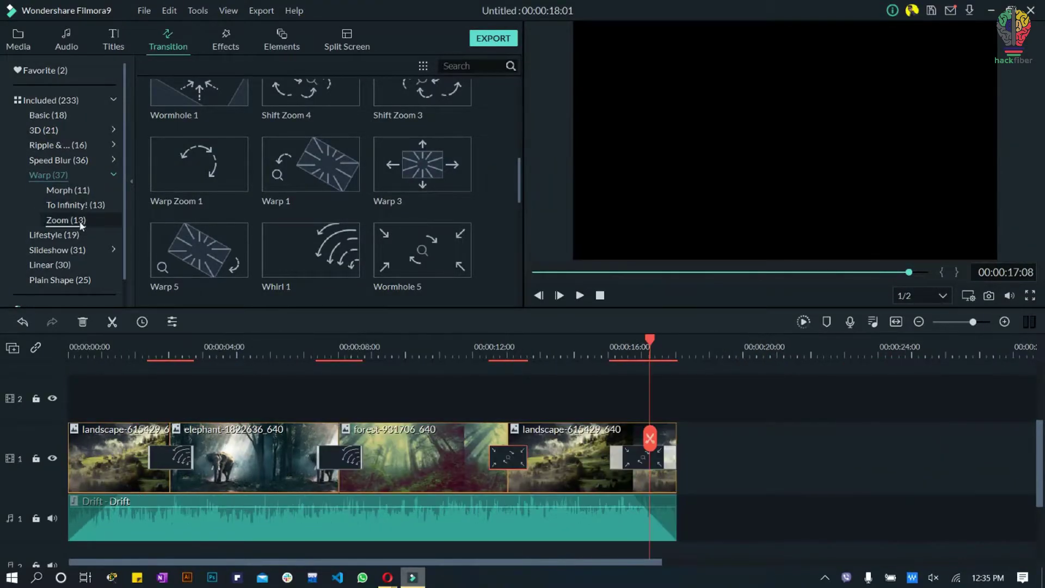
pyautogui.click(52, 120)
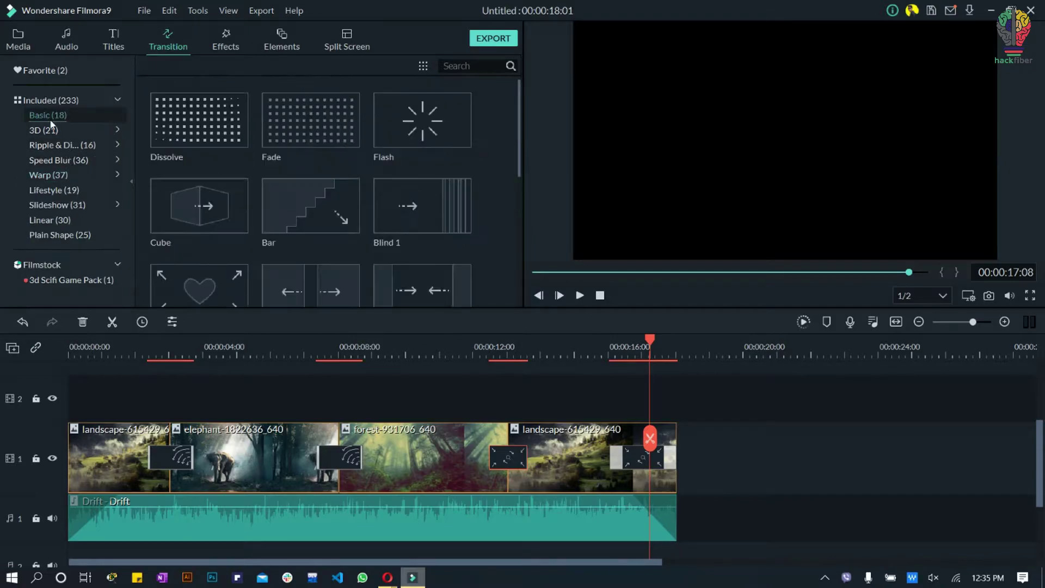
pyautogui.click(49, 131)
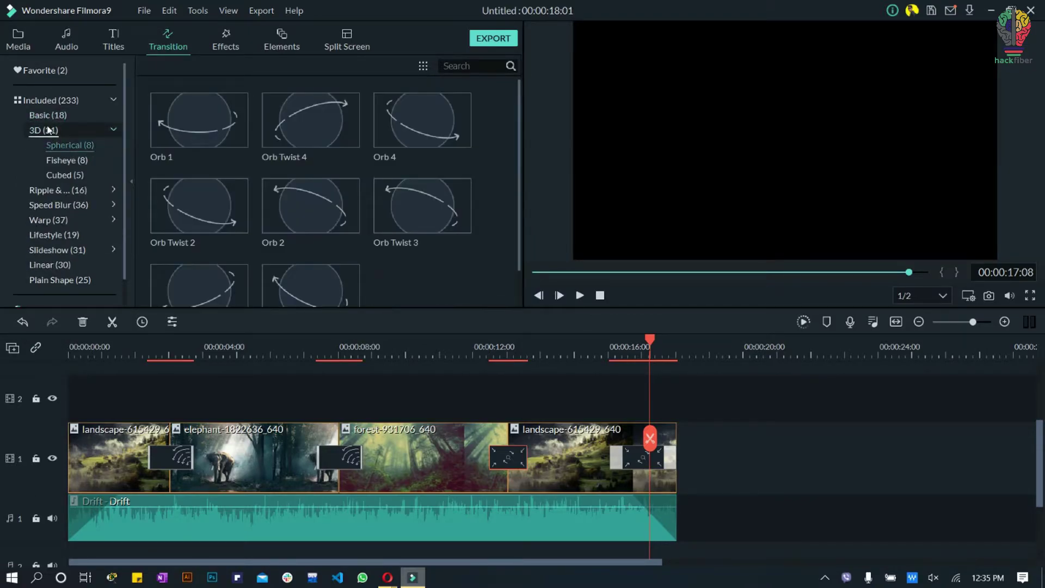
pyautogui.click(66, 160)
pyautogui.click(70, 188)
pyautogui.click(67, 175)
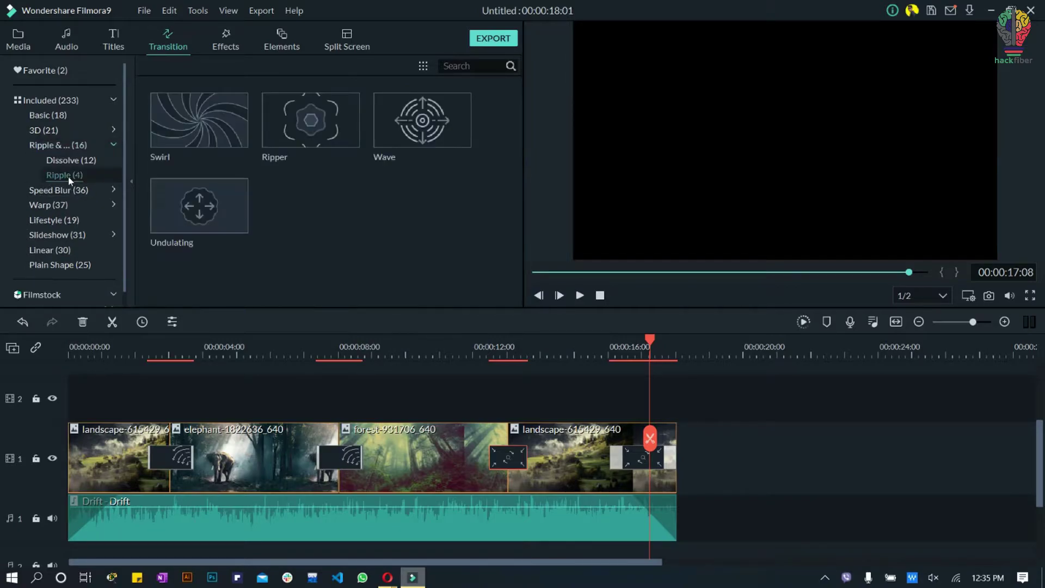
pyautogui.click(68, 190)
pyautogui.click(70, 204)
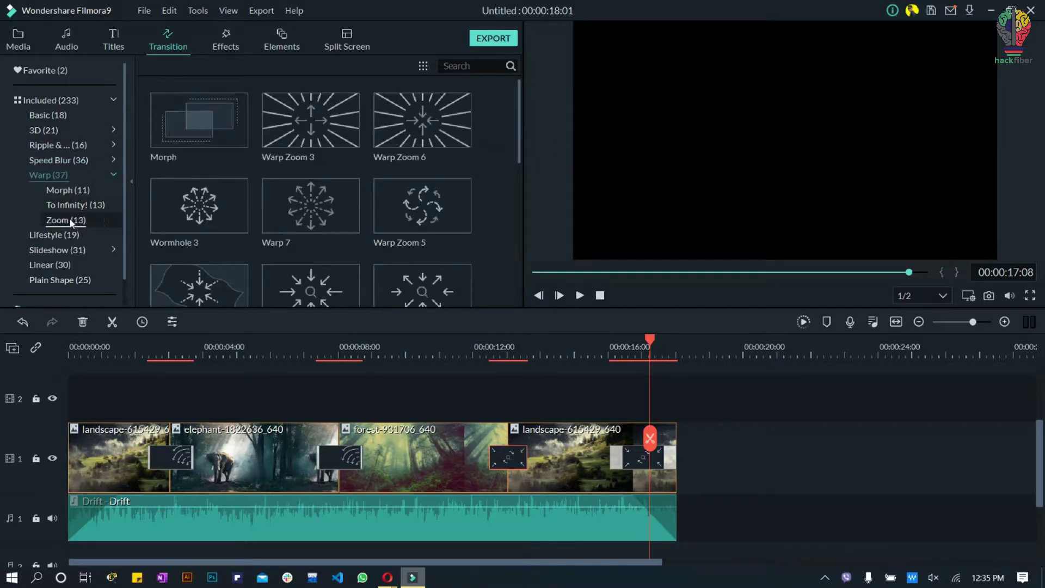
pyautogui.click(70, 219)
pyautogui.scroll(-1, 69, 217)
pyautogui.click(70, 220)
pyautogui.click(62, 190)
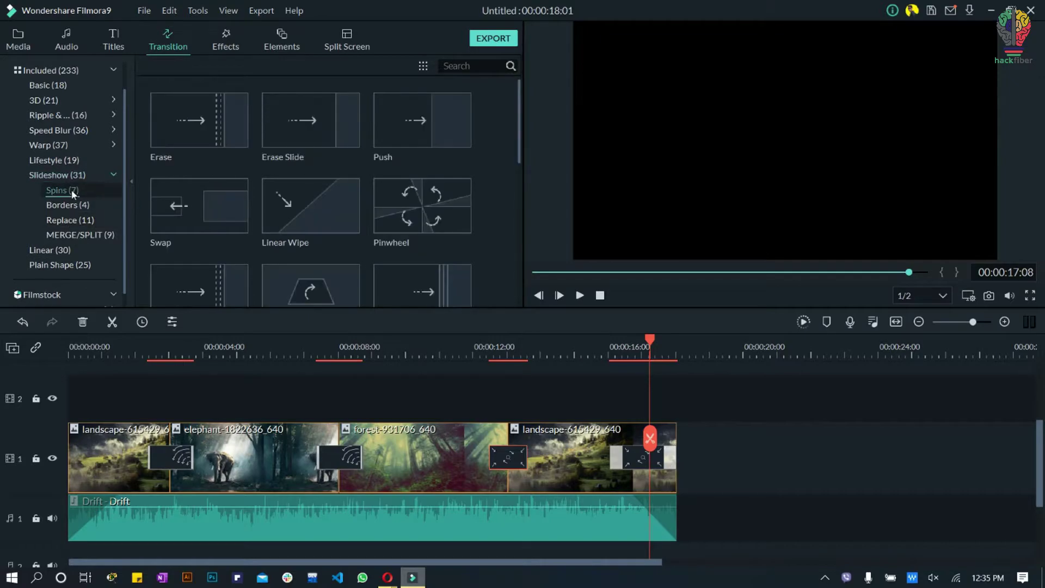
pyautogui.click(80, 234)
pyautogui.click(76, 249)
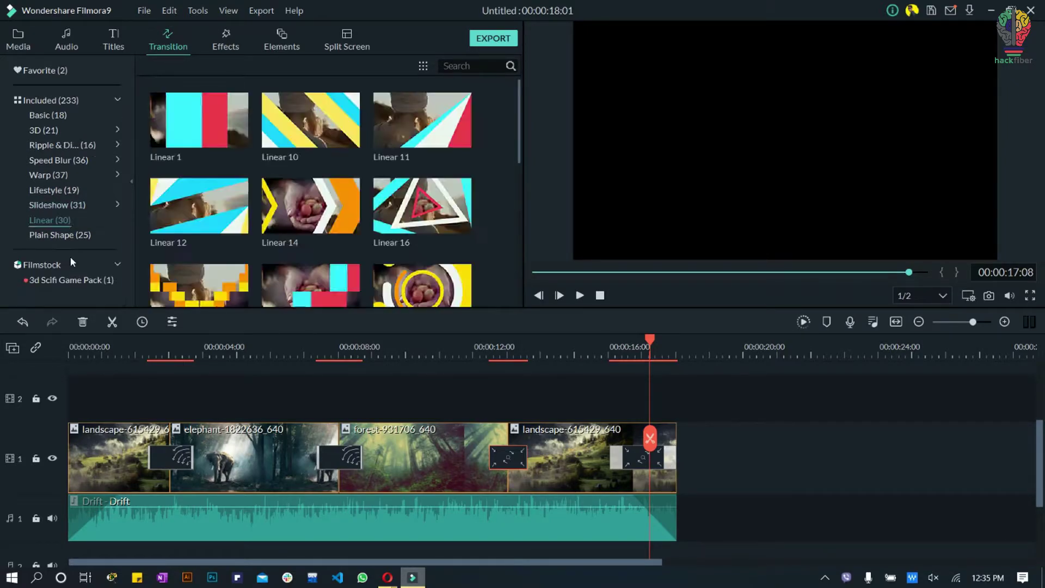
pyautogui.click(74, 262)
pyautogui.click(83, 235)
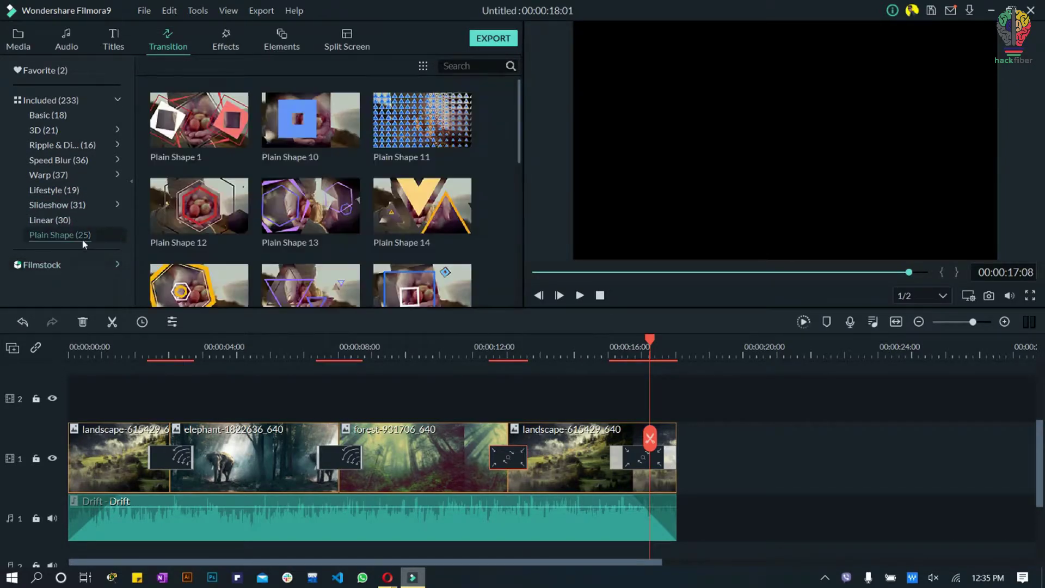
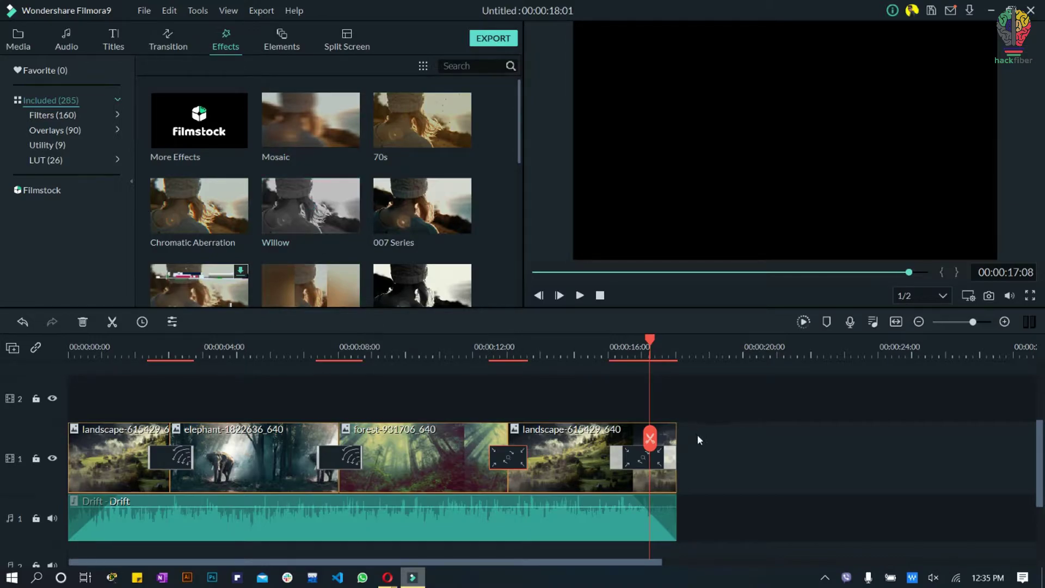
# - Delete every video clip and the Drift audio, leaving the timeline empty at 00:00:00:00
pyautogui.moveTo(713, 438); pyautogui.dragTo(381, 430)
pyautogui.scroll(2, 187, 481)
pyautogui.moveTo(181, 484)
pyautogui.press('Delete')
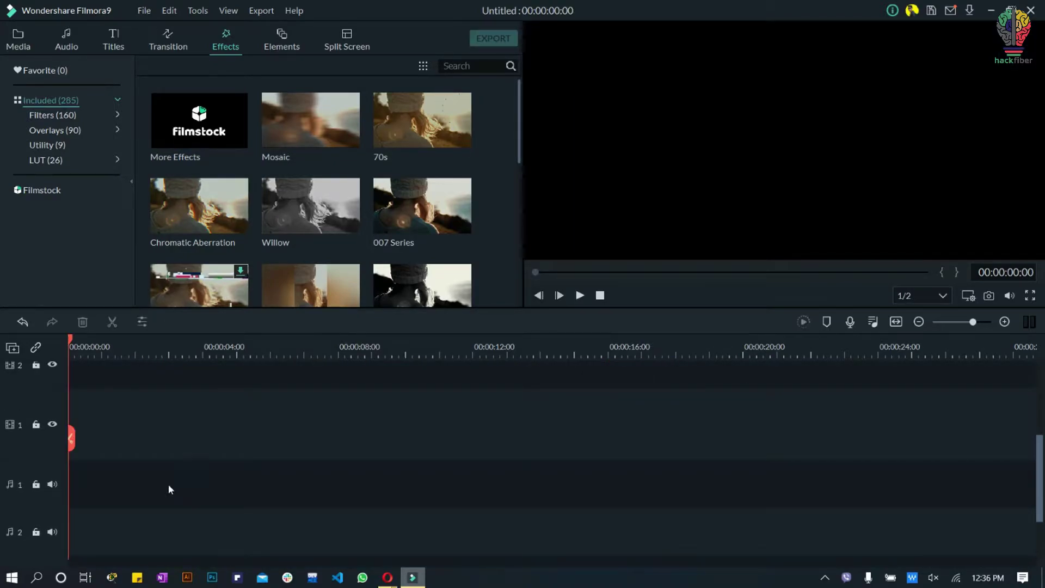
# - Place sample clips Travel 01 through Travel 05 in order on video track 1
pyautogui.click(20, 39)
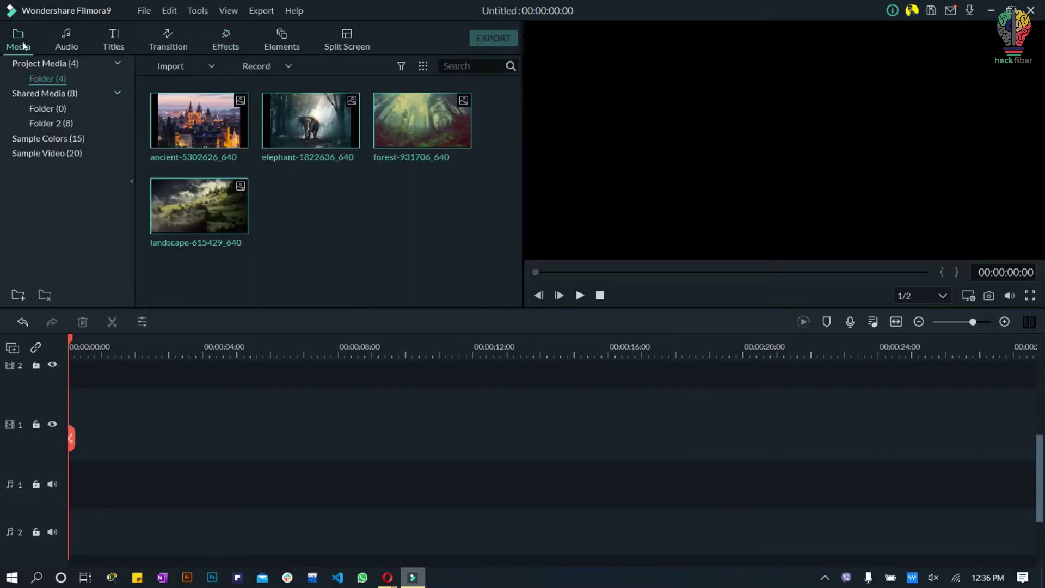
pyautogui.click(42, 68)
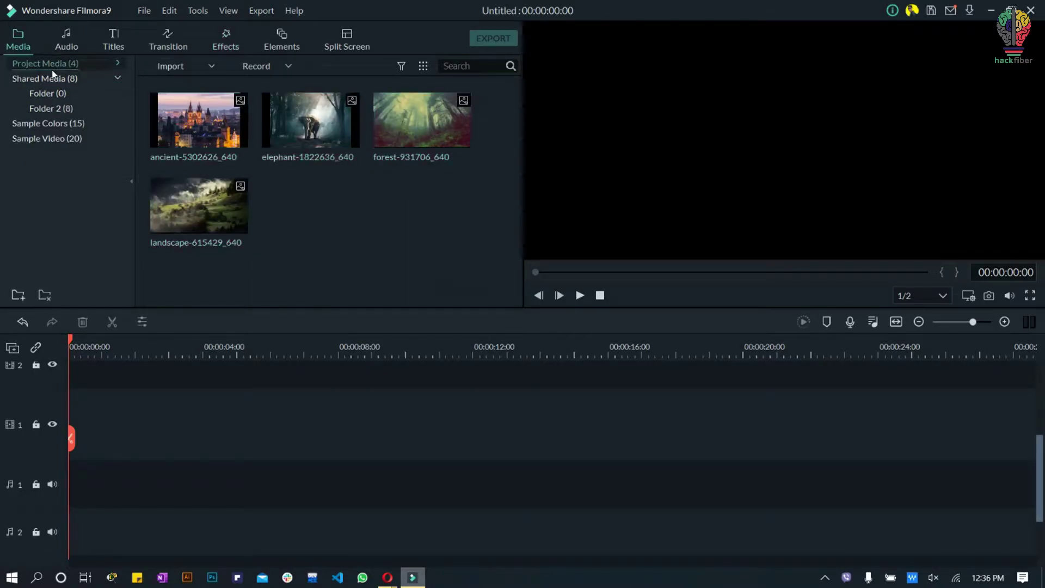
pyautogui.click(60, 139)
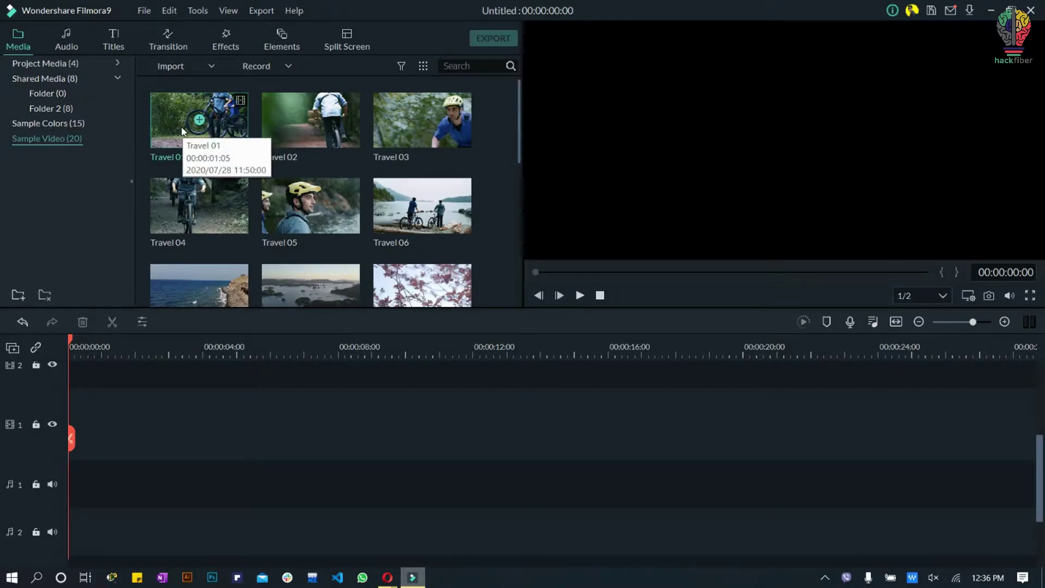
pyautogui.moveTo(182, 131); pyautogui.dragTo(62, 436)
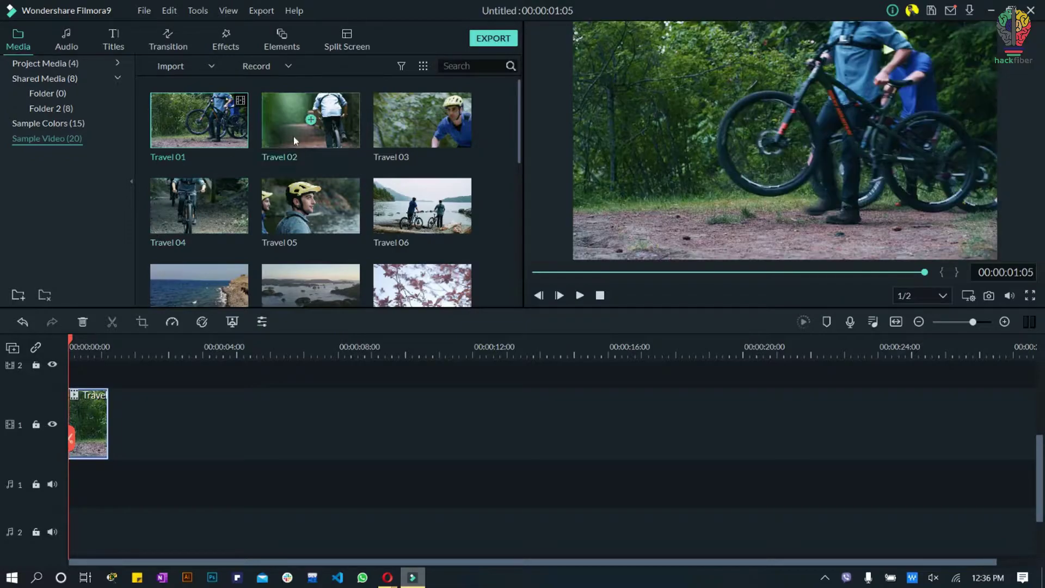
pyautogui.moveTo(297, 132); pyautogui.dragTo(112, 460)
pyautogui.moveTo(429, 142); pyautogui.dragTo(191, 468)
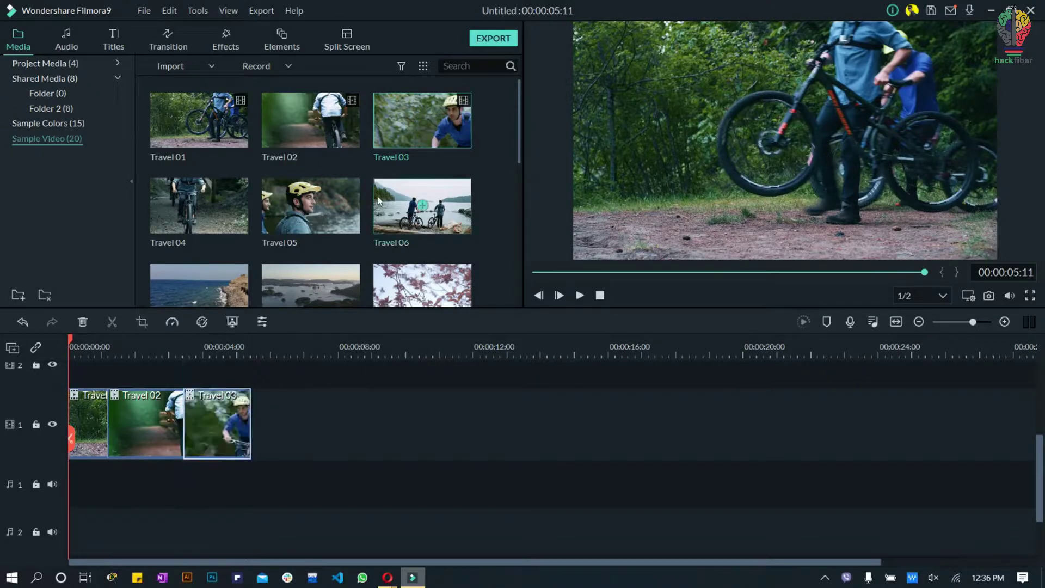
pyautogui.moveTo(199, 209); pyautogui.dragTo(252, 452)
pyautogui.moveTo(346, 203); pyautogui.dragTo(337, 439)
# - Preview the five-clip sequence, then return the playhead to the timeline start
pyautogui.press('space')
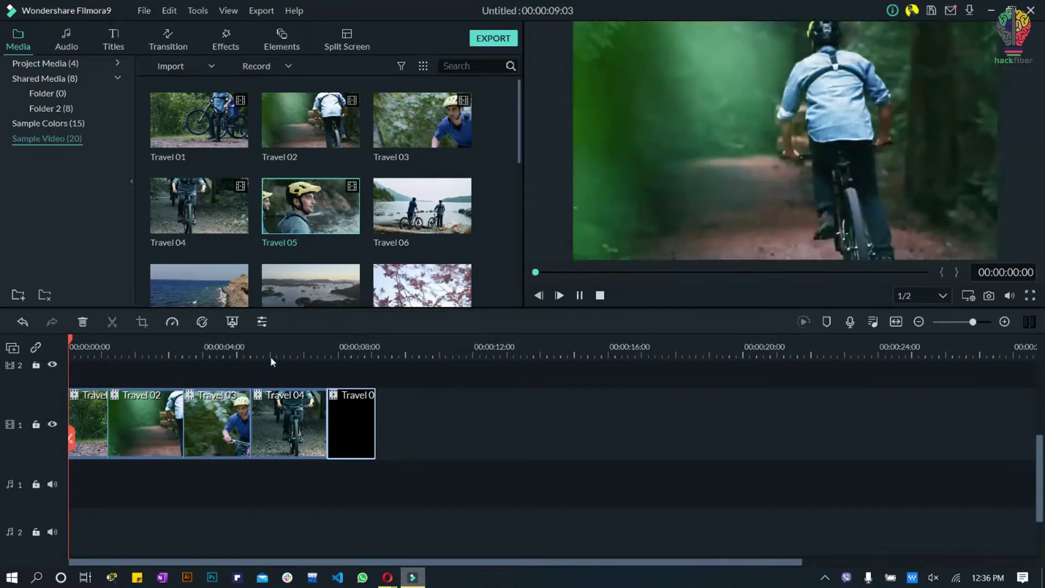
pyautogui.click(184, 352)
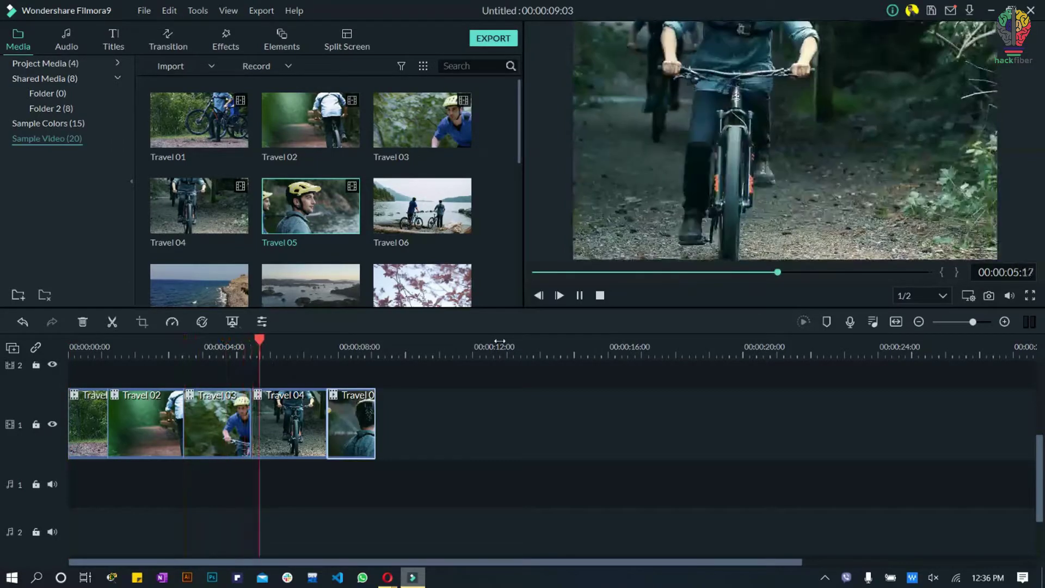
pyautogui.press('space')
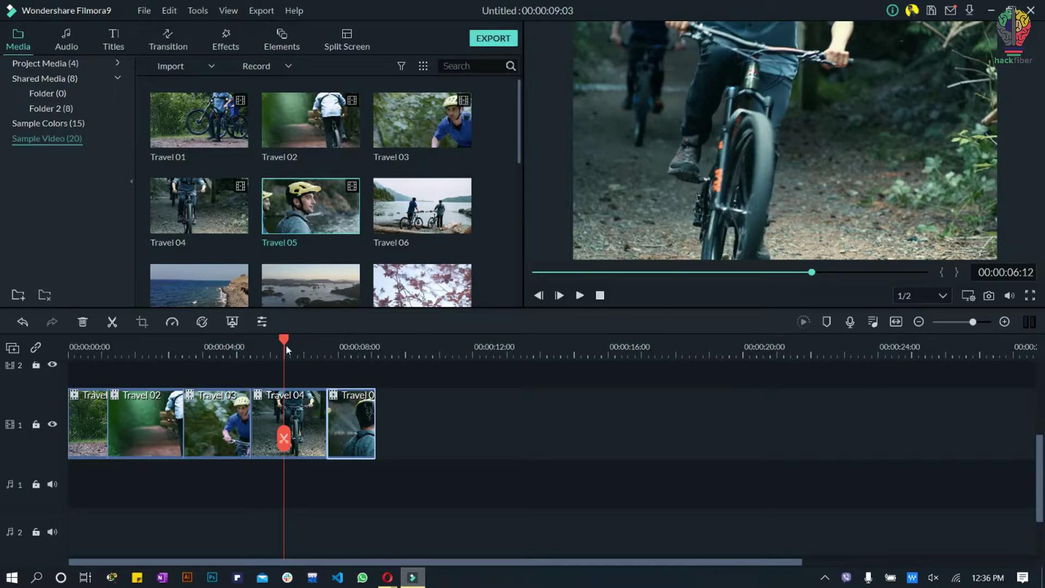
pyautogui.scroll(-2, 275, 337)
pyautogui.scroll(5, 283, 348)
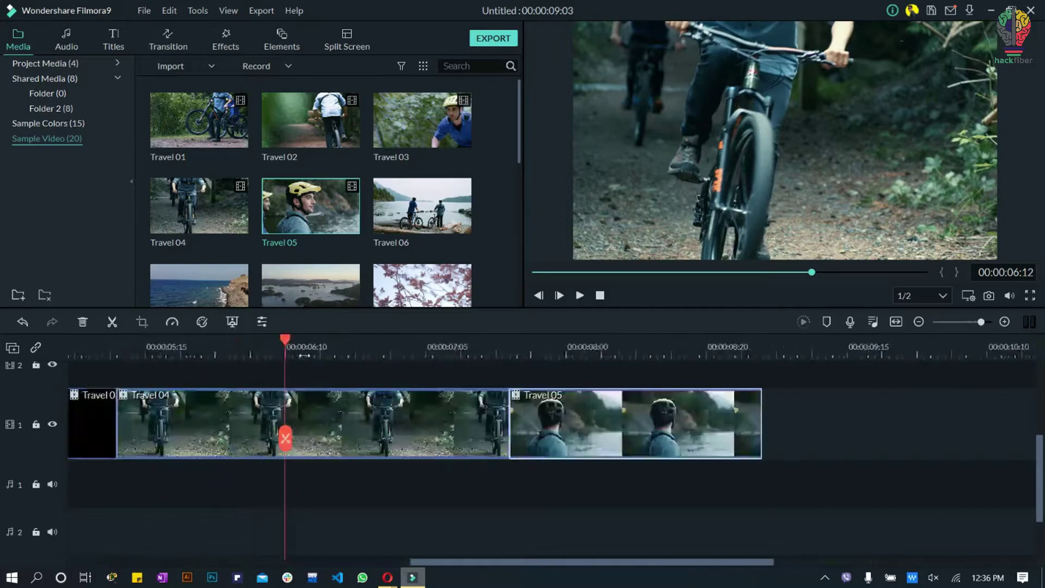
pyautogui.scroll(-3, 286, 358)
pyautogui.click(217, 349)
pyautogui.press('Home')
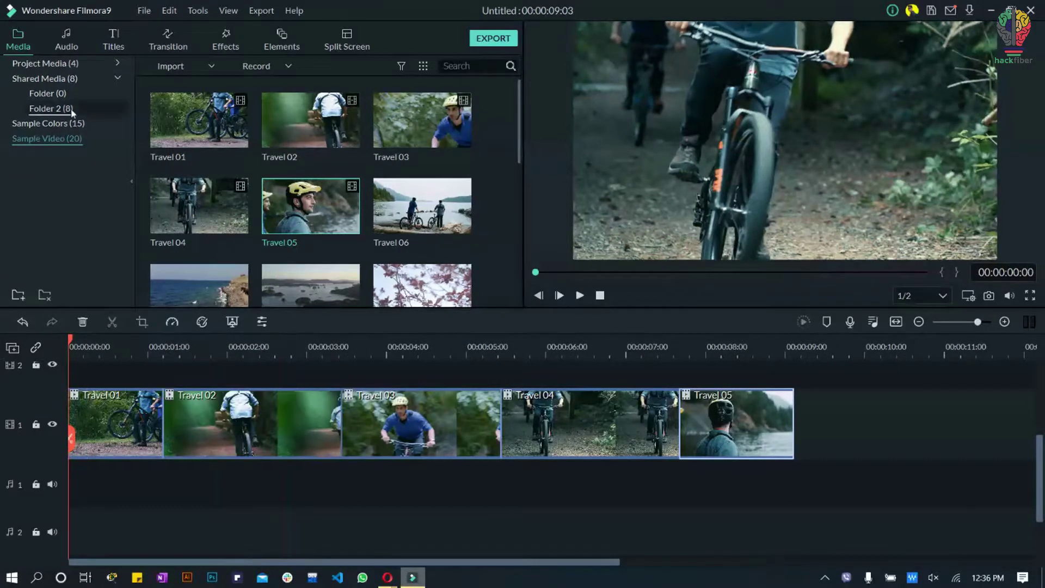
# - Add the Drift - Drift music to audio track 1 and zoom out to see its length
pyautogui.click(55, 44)
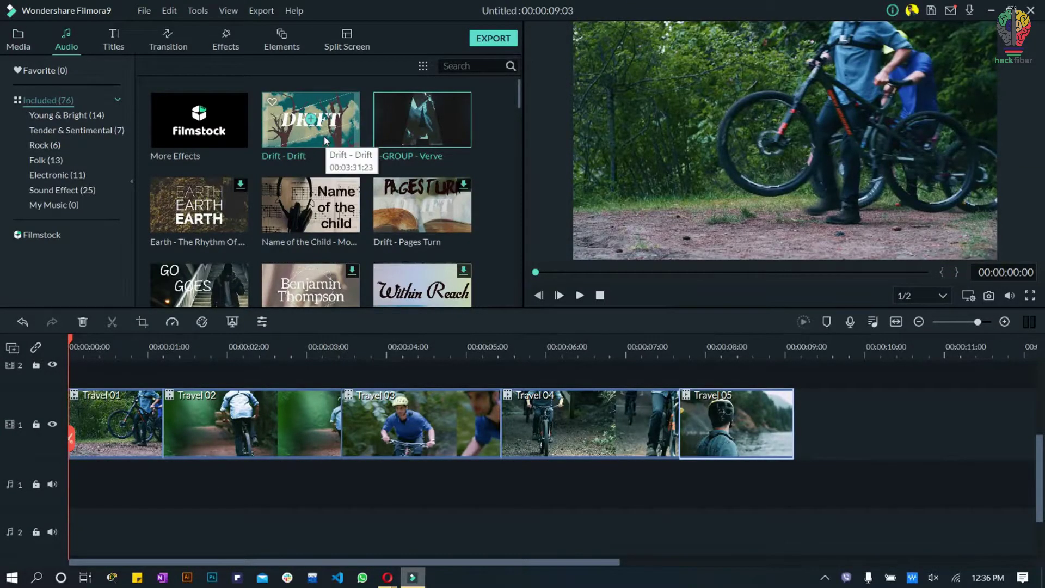
pyautogui.moveTo(340, 140); pyautogui.dragTo(9, 490)
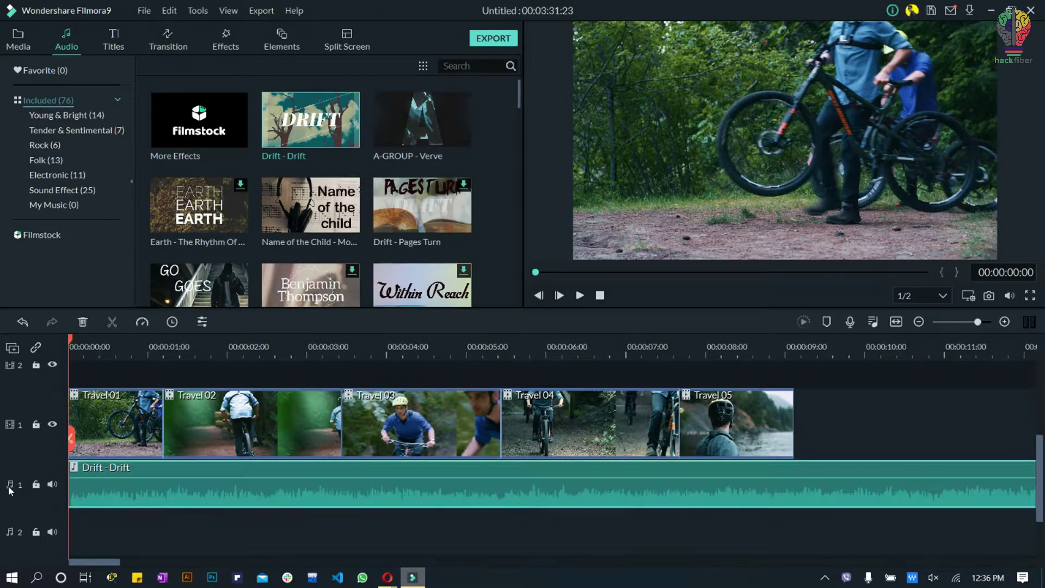
pyautogui.moveTo(739, 352); pyautogui.dragTo(196, 358)
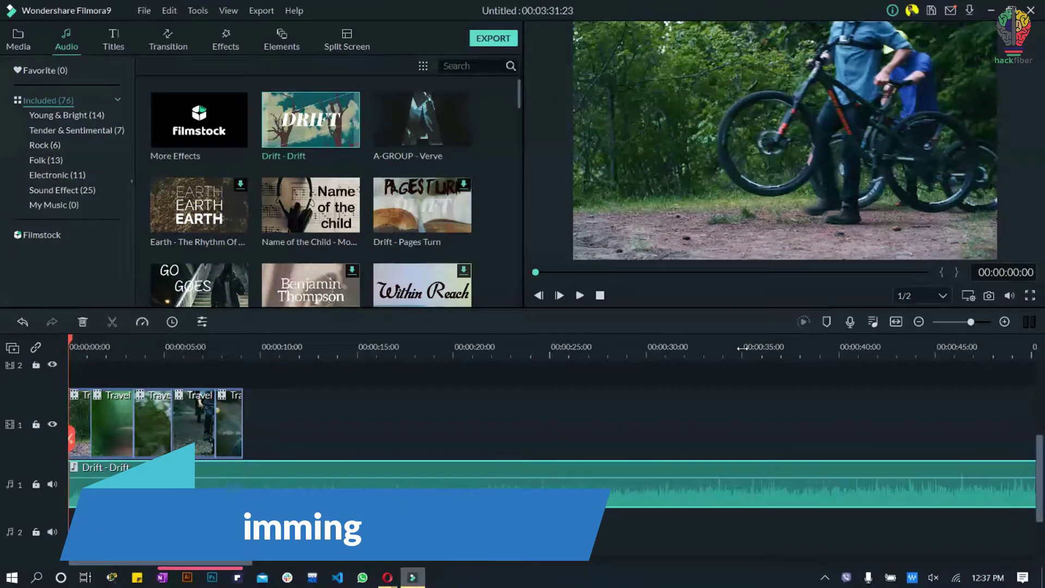
pyautogui.moveTo(489, 354); pyautogui.dragTo(220, 365)
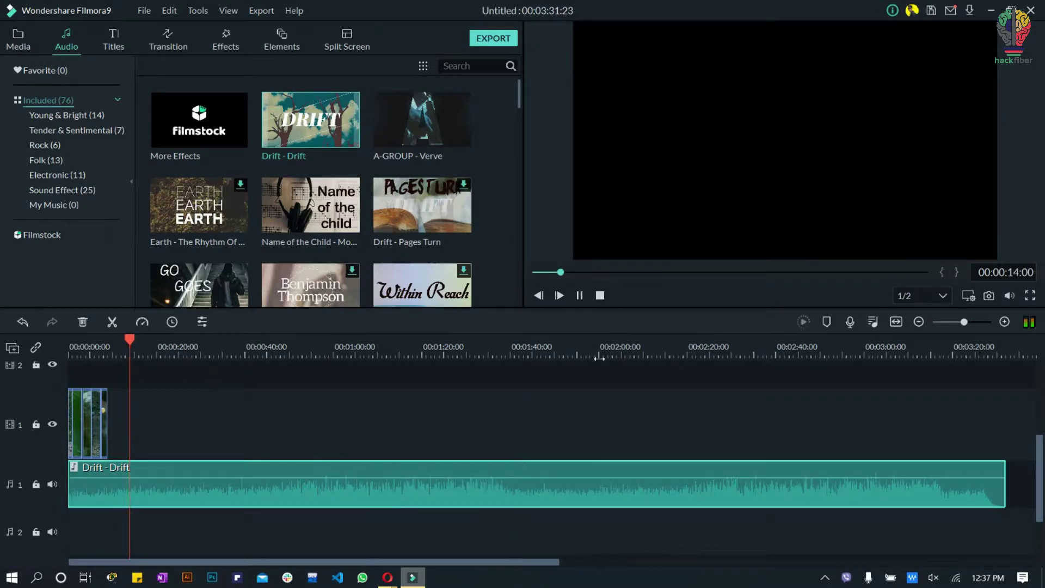
# - Stop the preview, reset the playhead to the start, and zoom back in on the video clips
pyautogui.scroll(-1, 599, 358)
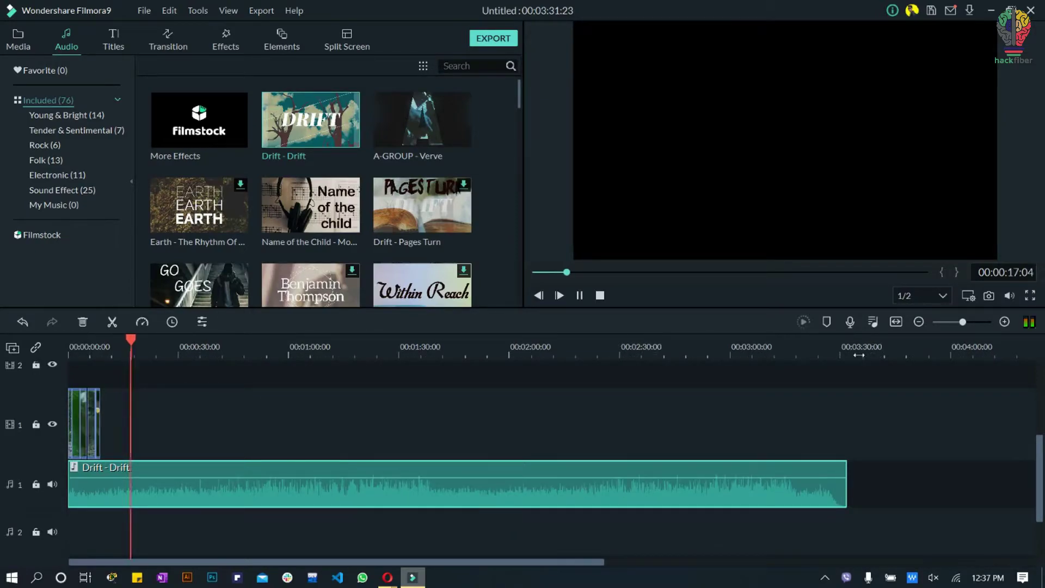
pyautogui.press('space')
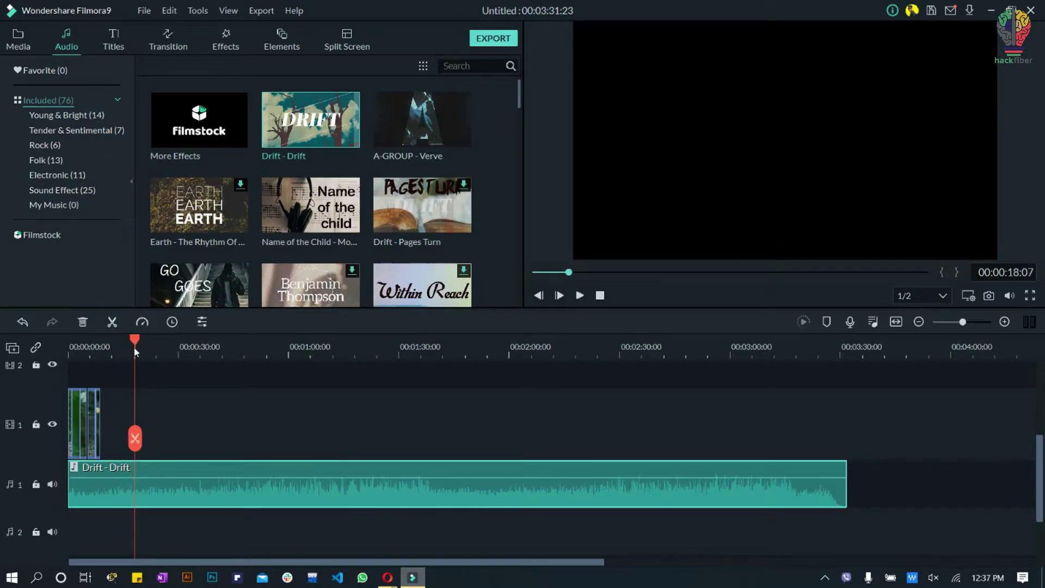
pyautogui.moveTo(135, 343); pyautogui.dragTo(55, 350)
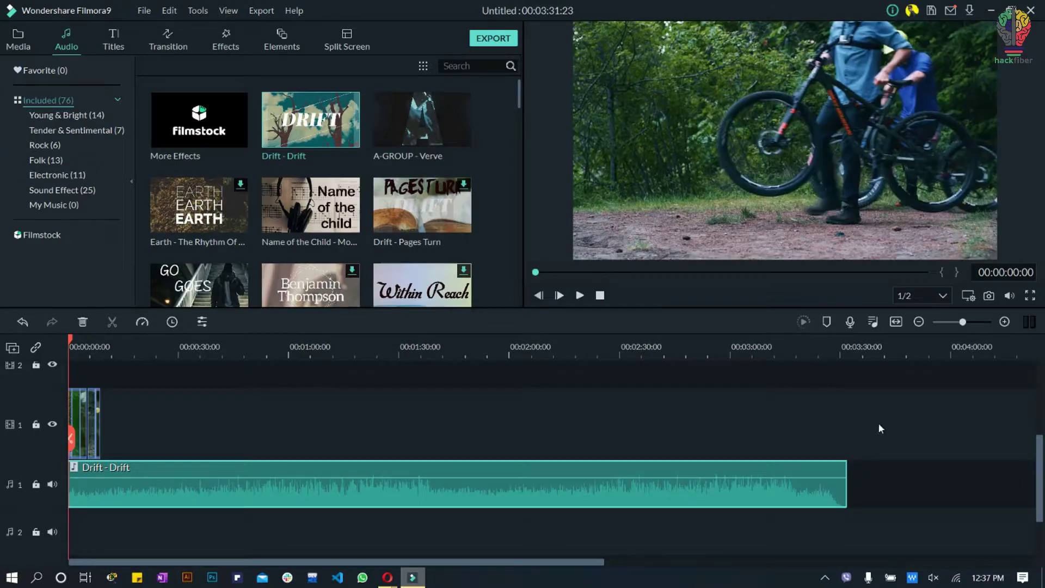
pyautogui.click(129, 392)
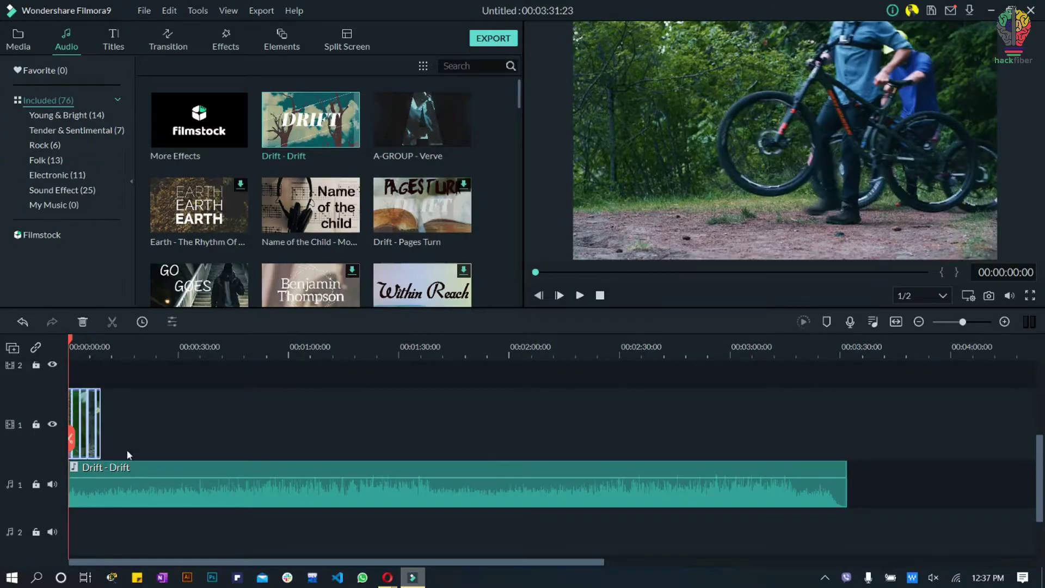
pyautogui.click(132, 468)
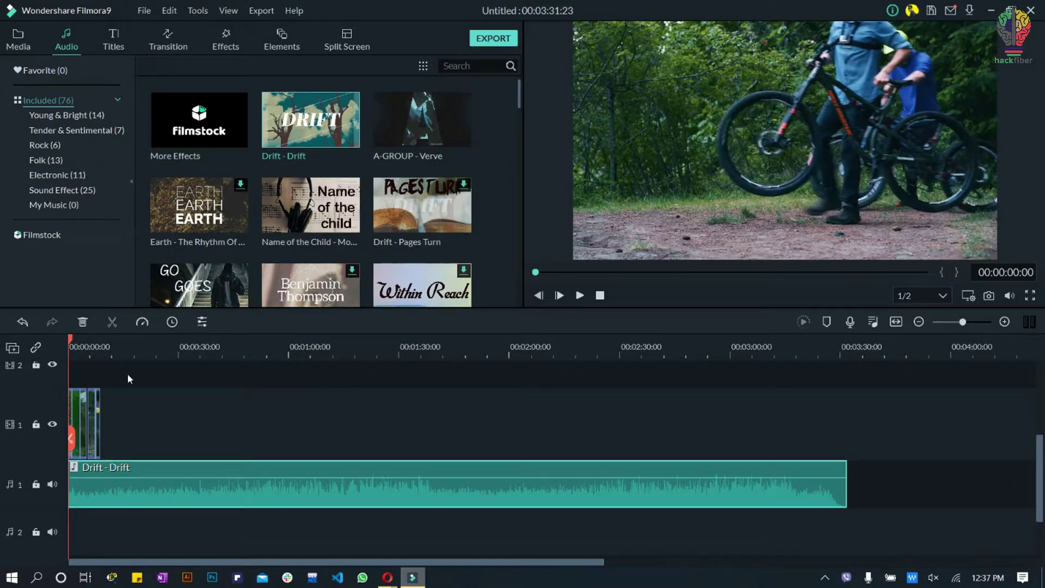
pyautogui.moveTo(119, 357); pyautogui.dragTo(706, 370)
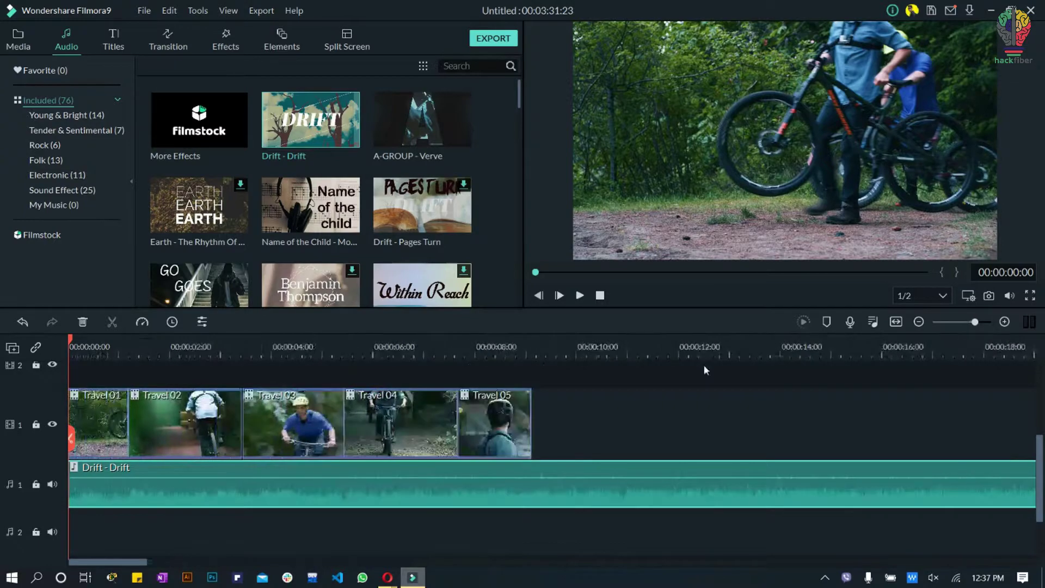
# - Position the playhead just past the end of Travel 05
pyautogui.click(519, 402)
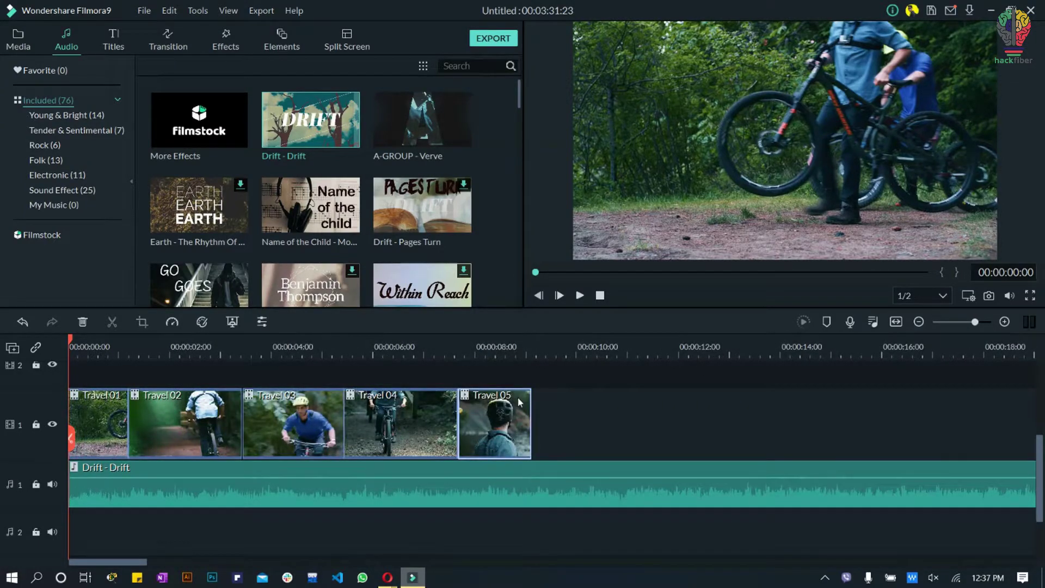
pyautogui.doubleClick(519, 401)
pyautogui.click(527, 364)
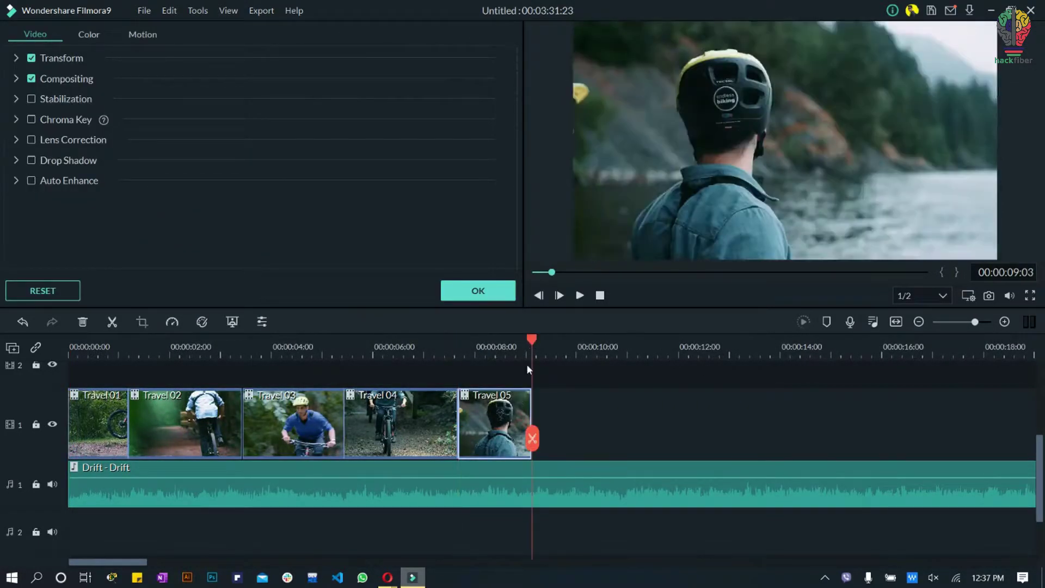
pyautogui.doubleClick(515, 400)
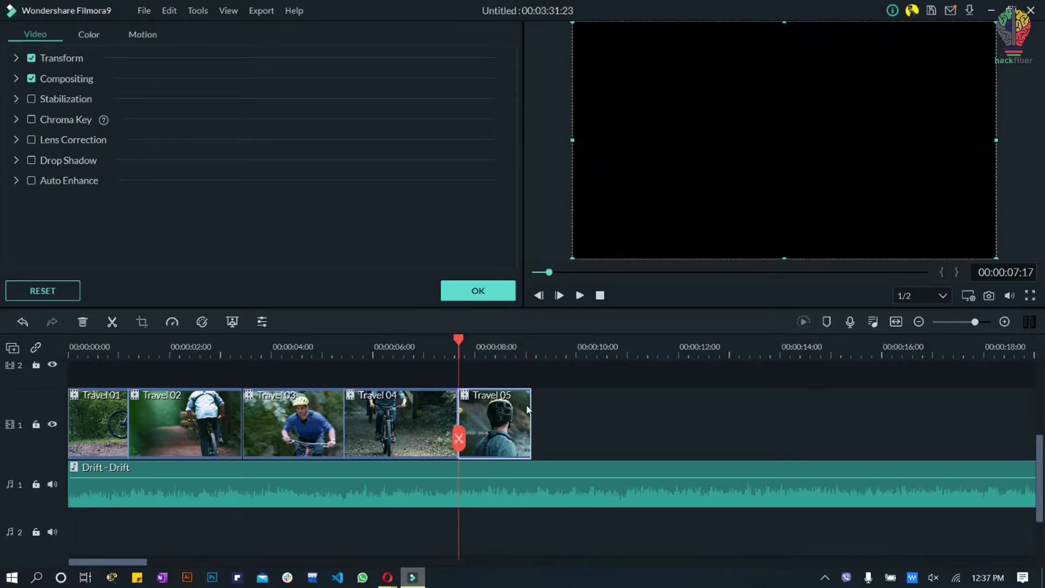
pyautogui.press('space')
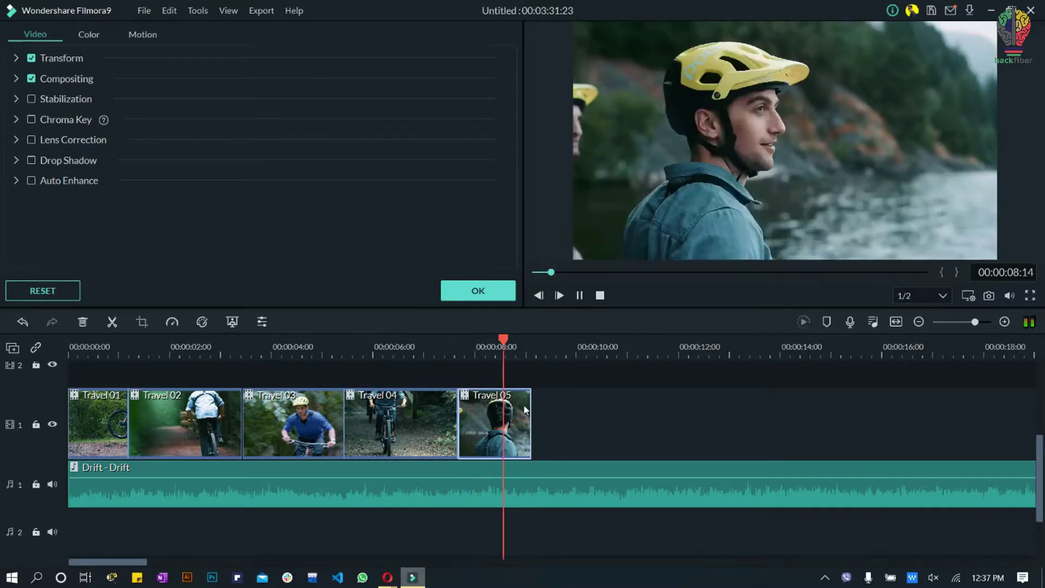
pyautogui.click(526, 355)
pyautogui.click(531, 354)
pyautogui.click(533, 355)
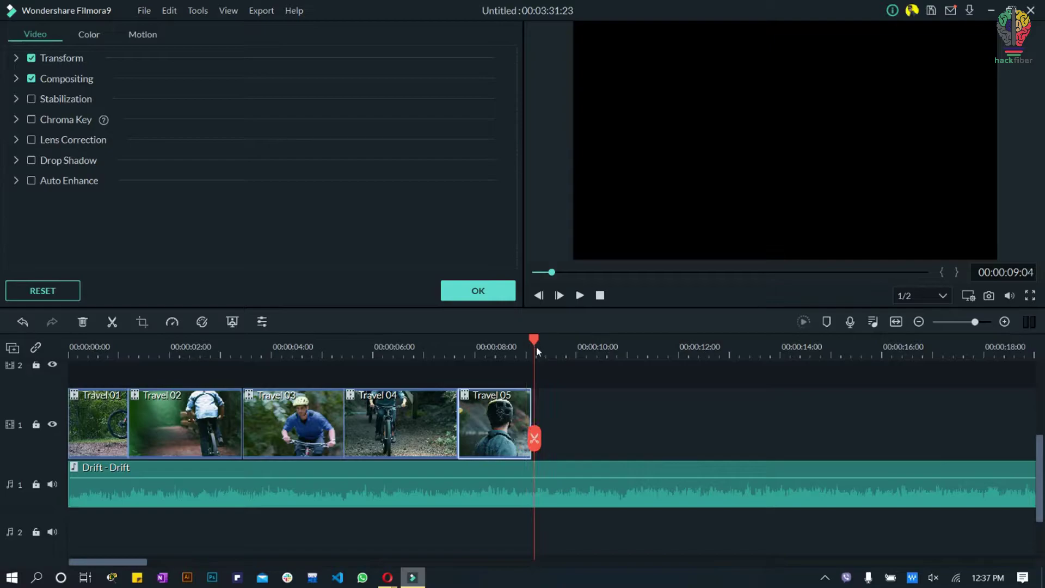
# - Split the Drift music at the playhead, delete the later piece, then undo to restore it
pyautogui.click(534, 438)
pyautogui.click(575, 486)
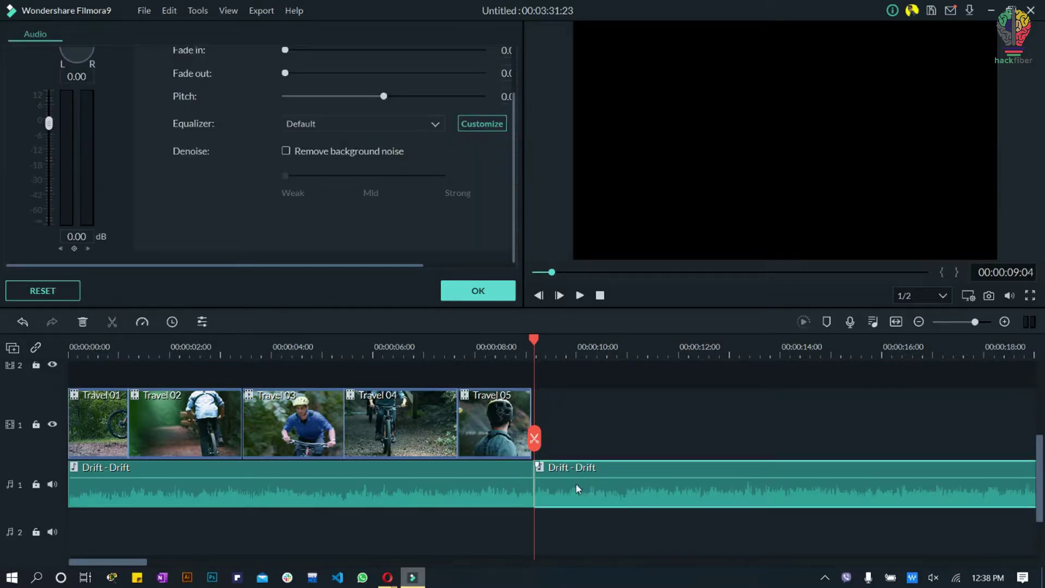
pyautogui.press('Delete')
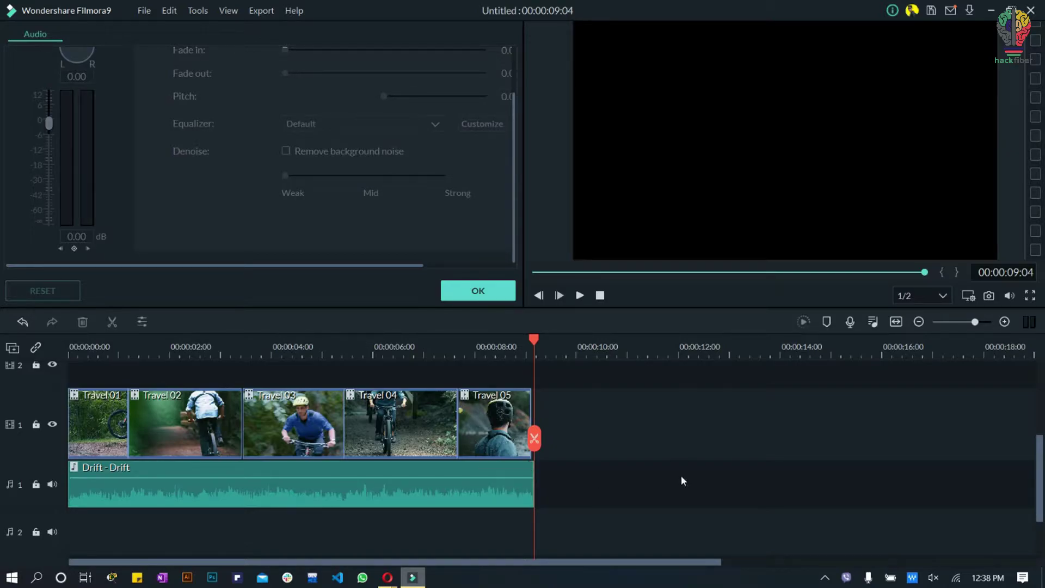
pyautogui.hotkey('ctrl', 'z')
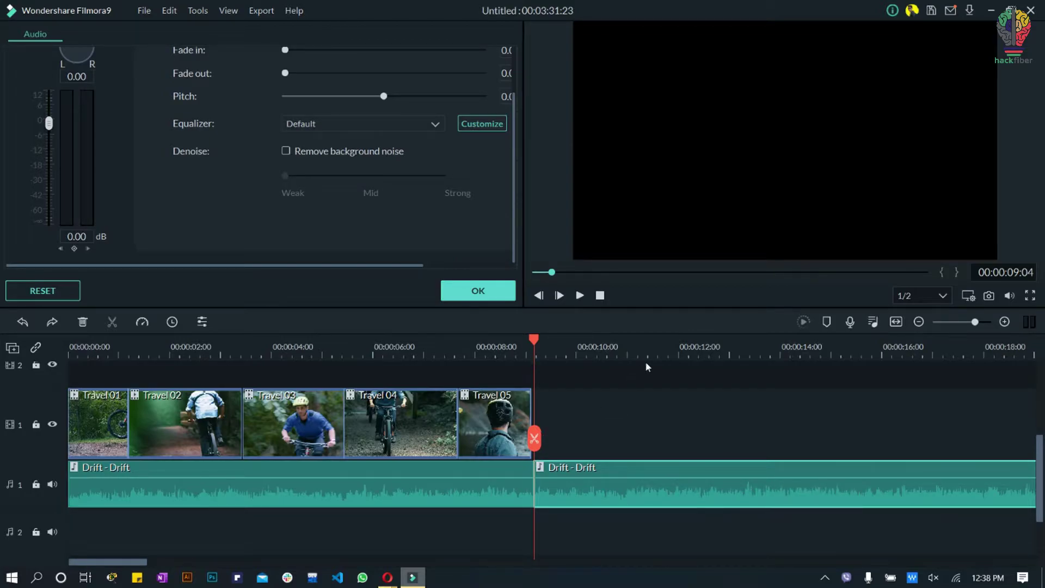
pyautogui.click(496, 425)
pyautogui.scroll(-4, 340, 359)
pyautogui.scroll(-5, 340, 358)
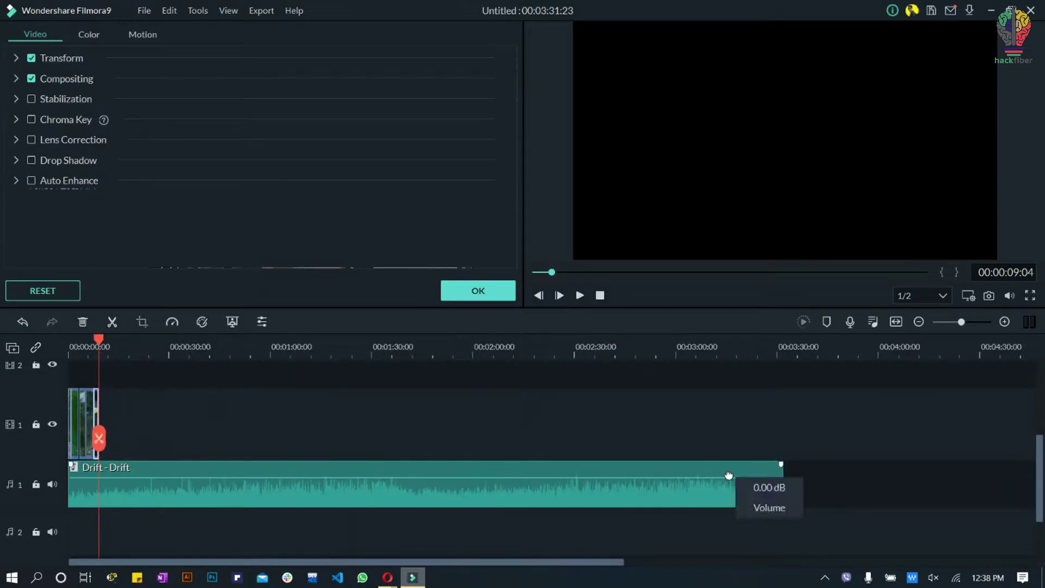
# - Move the Drift music to start at 00:00:00:00 and trim it to end with Travel 05 at 00:00:09:03
pyautogui.moveTo(781, 492); pyautogui.dragTo(786, 486)
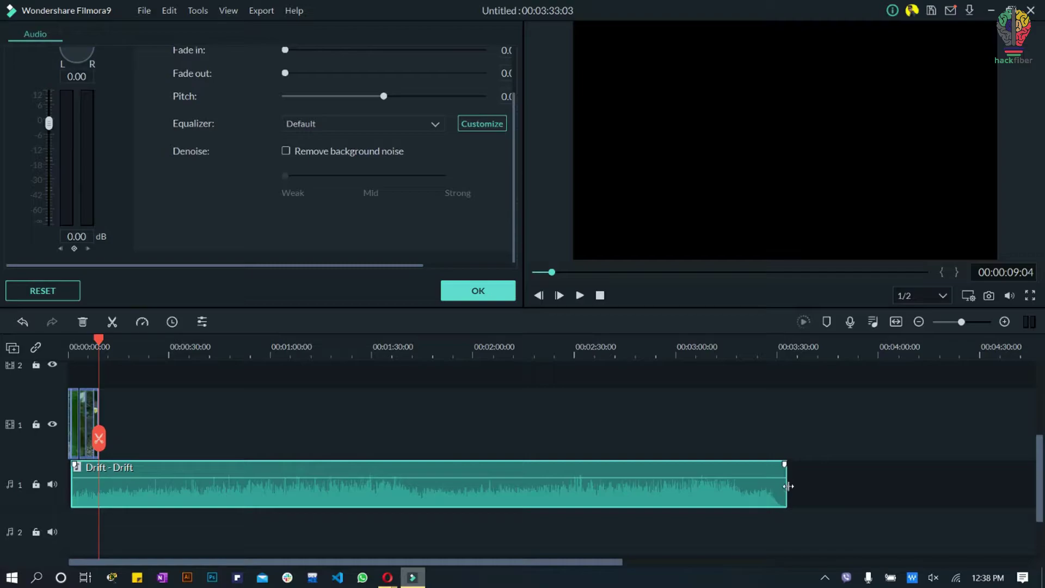
pyautogui.moveTo(788, 486); pyautogui.dragTo(99, 496)
pyautogui.scroll(5, 315, 358)
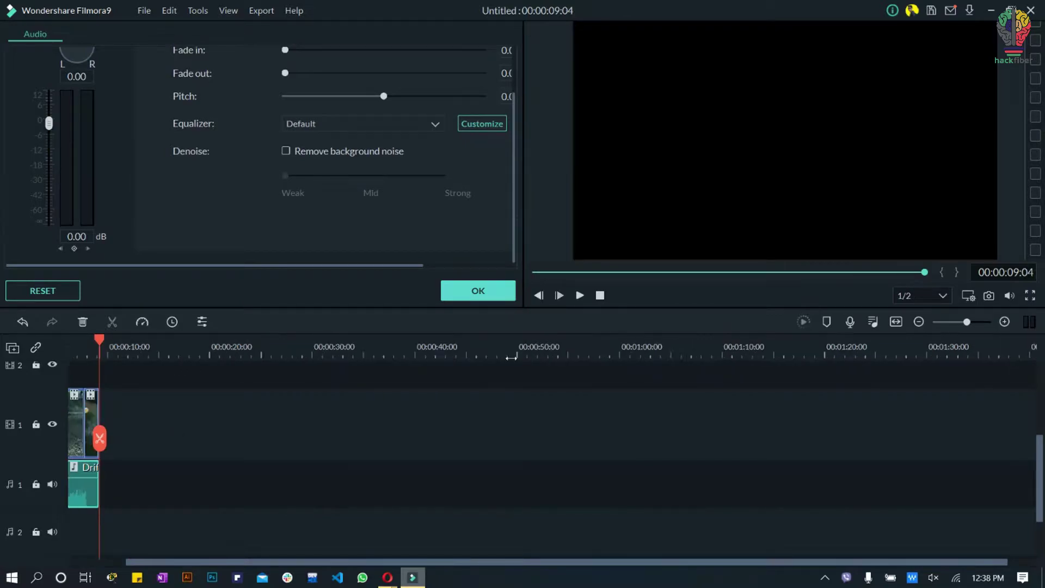
pyautogui.moveTo(576, 564); pyautogui.dragTo(207, 539)
pyautogui.moveTo(199, 479); pyautogui.dragTo(154, 493)
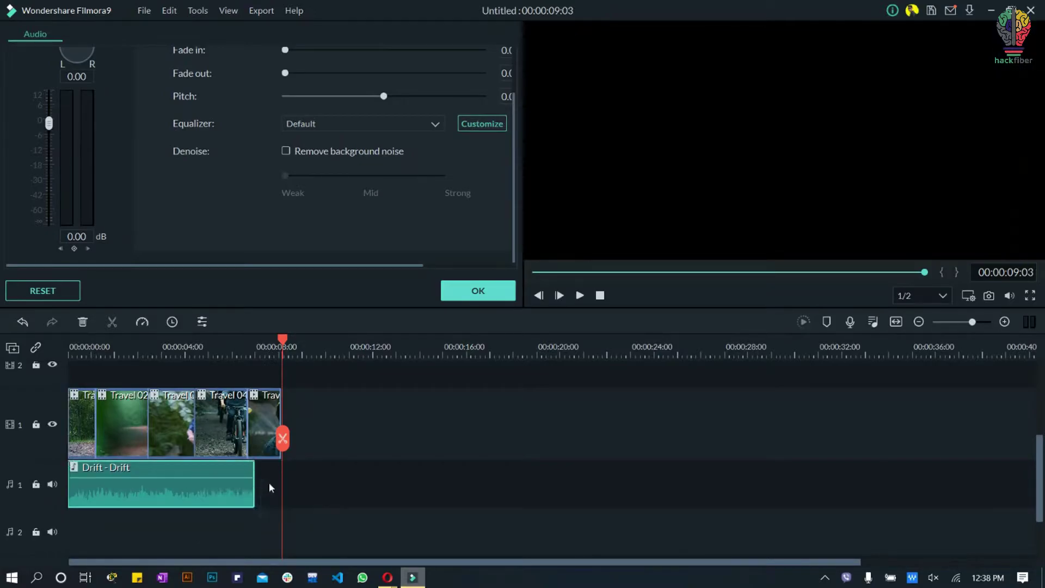
pyautogui.moveTo(253, 484); pyautogui.dragTo(281, 486)
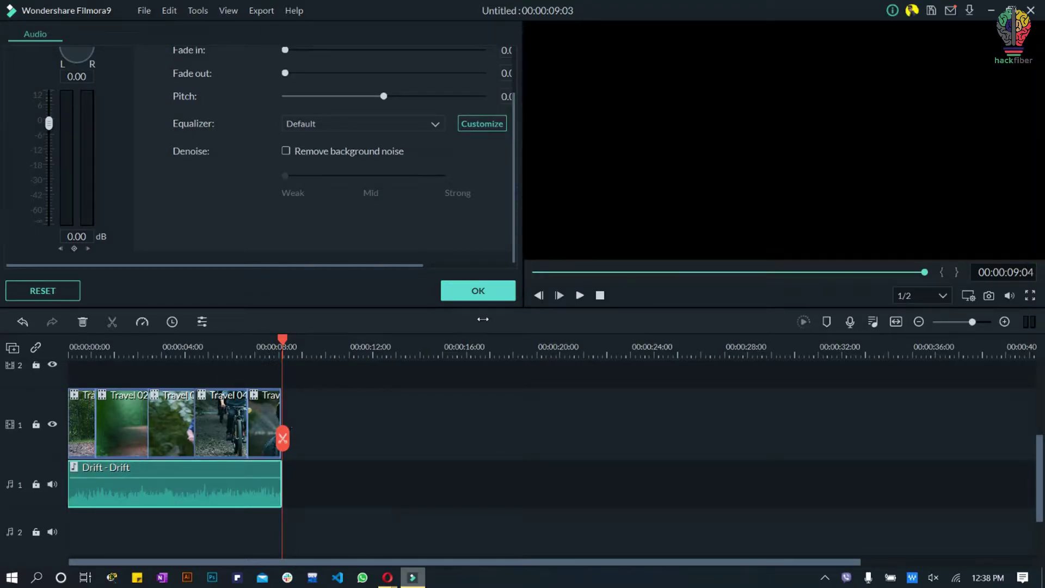
# - Add sample clip Travel 06 to the video track after the other travel clips
pyautogui.click(504, 289)
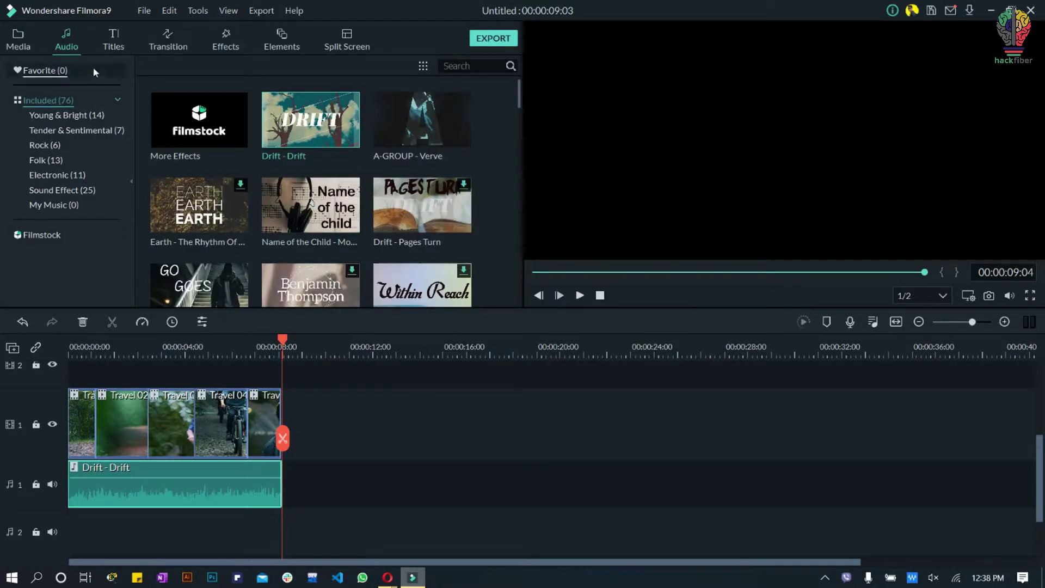
pyautogui.click(28, 48)
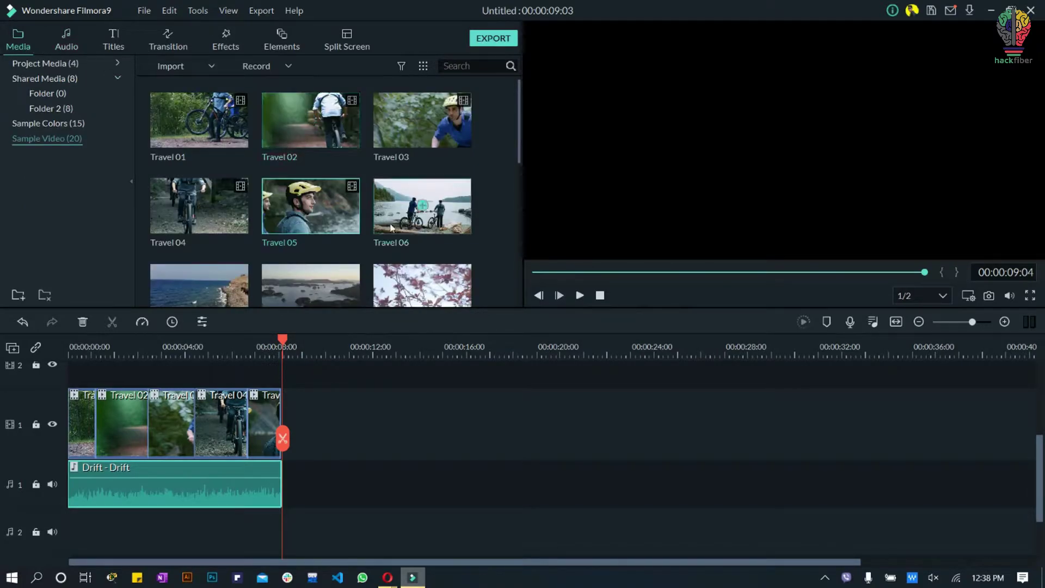
pyautogui.scroll(-3, 245, 177)
pyautogui.scroll(3, 231, 194)
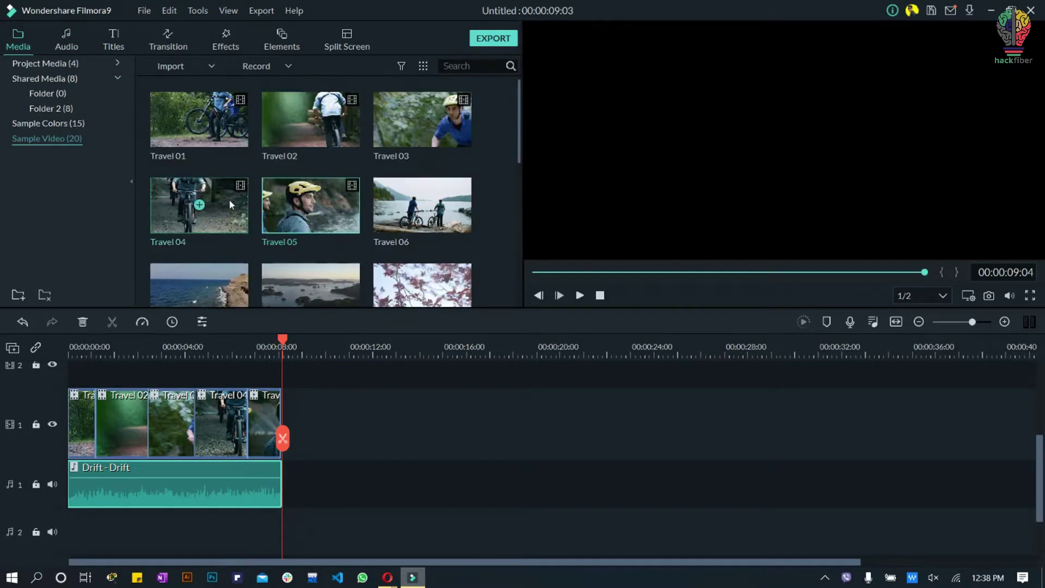
pyautogui.moveTo(422, 205); pyautogui.dragTo(315, 419)
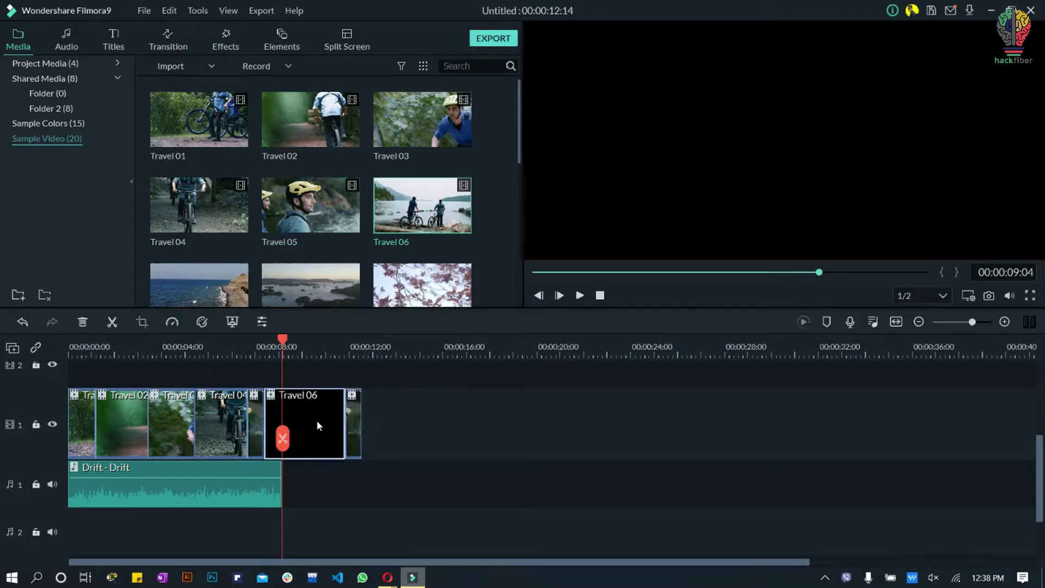
pyautogui.hotkey('ctrl', 'z')
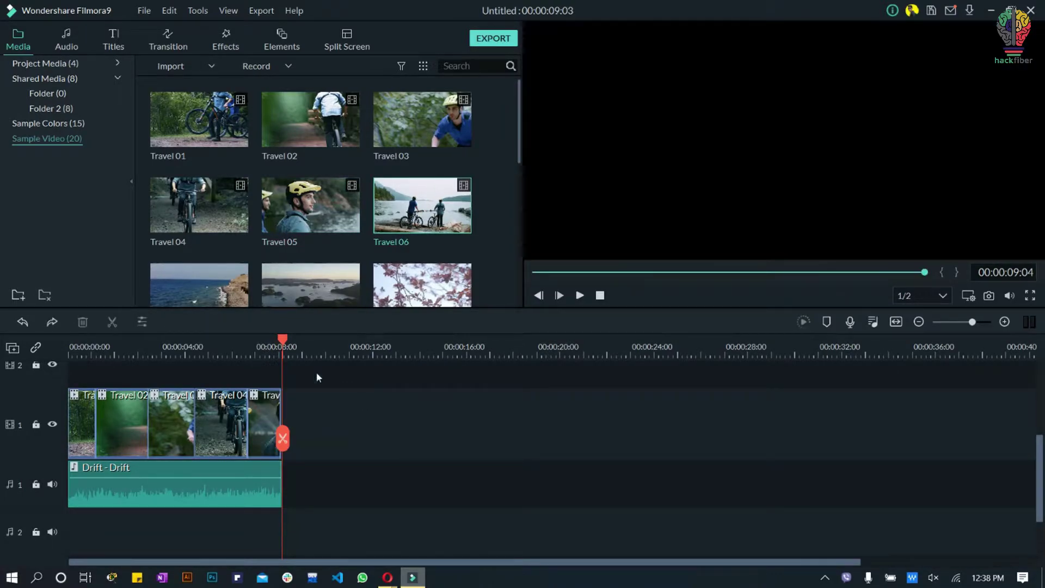
pyautogui.click(322, 349)
pyautogui.moveTo(422, 204); pyautogui.dragTo(331, 413)
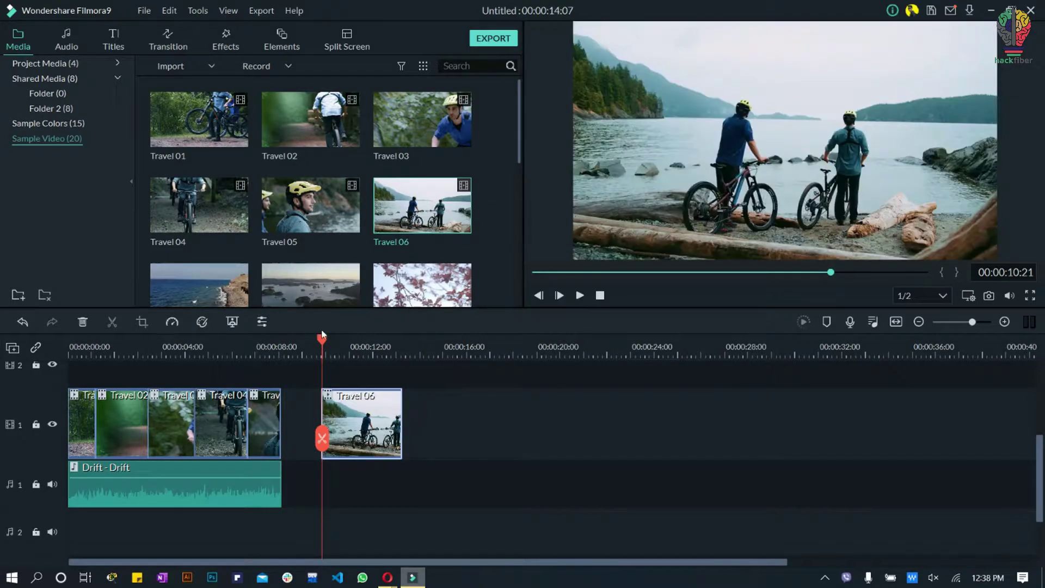
# - Close the gap before Travel 06 and lengthen the Drift music to cover it
pyautogui.moveTo(322, 342); pyautogui.dragTo(195, 341)
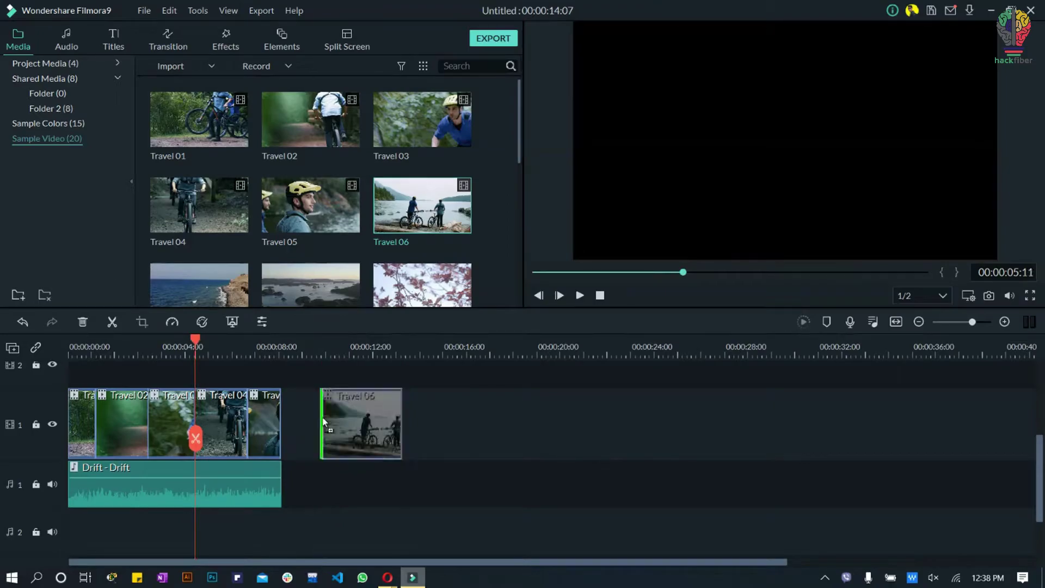
pyautogui.moveTo(329, 417); pyautogui.dragTo(290, 417)
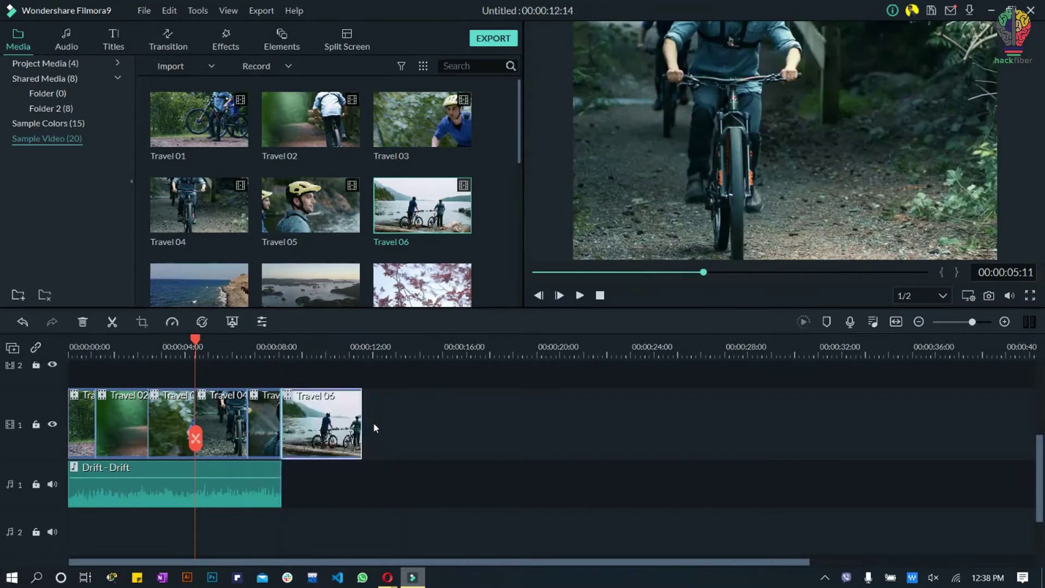
pyautogui.click(400, 426)
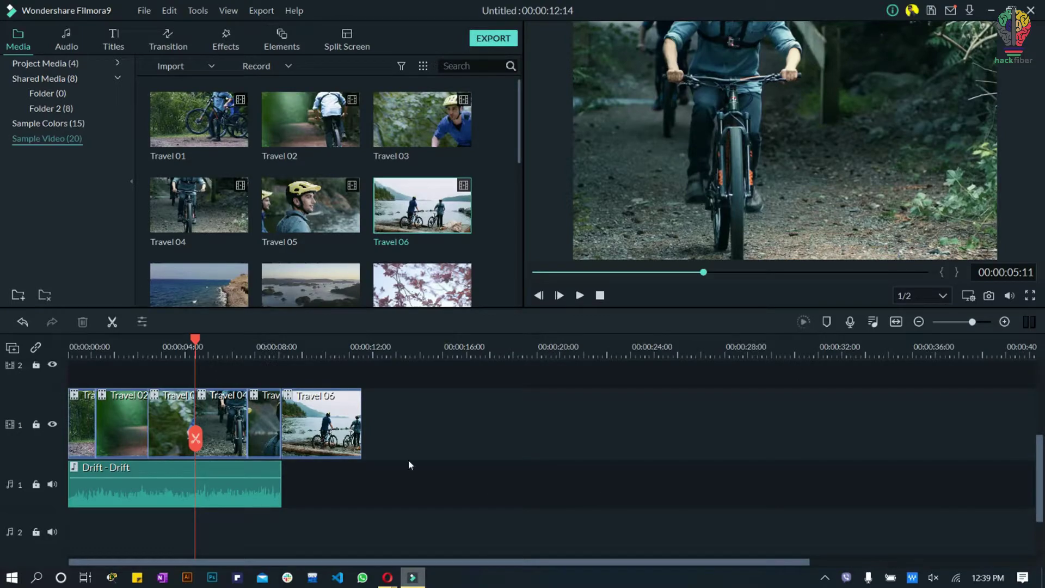
pyautogui.click(278, 492)
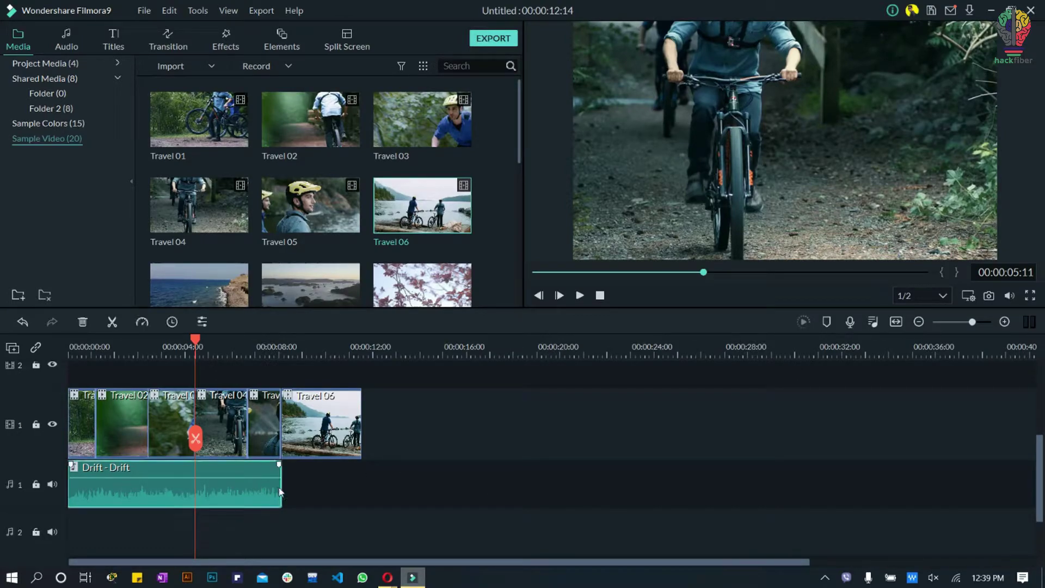
pyautogui.moveTo(280, 488); pyautogui.dragTo(361, 501)
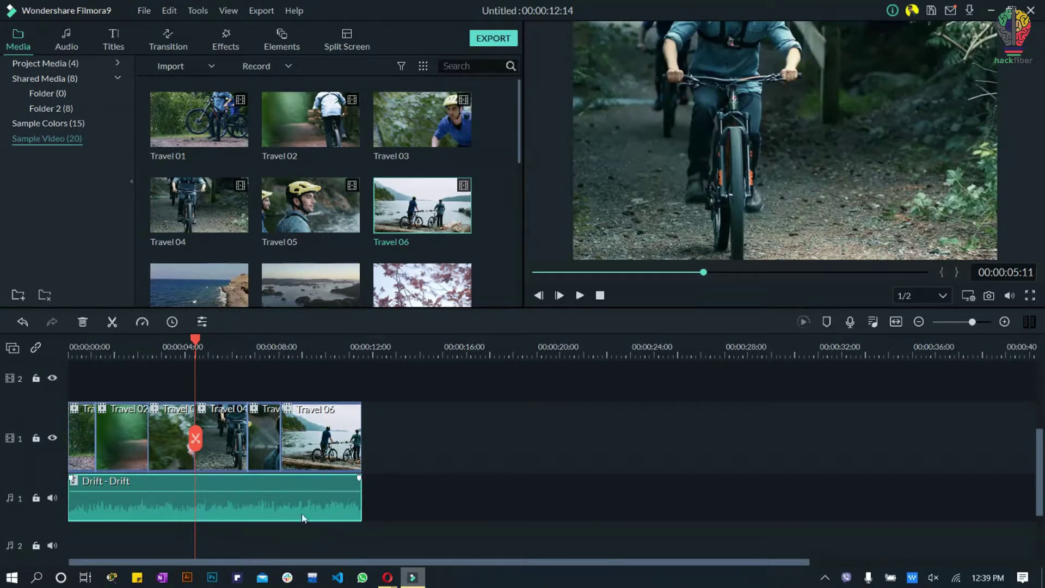
# - Raise the Drift music volume to 3.00 dB and return the playhead to the start
pyautogui.doubleClick(301, 502)
pyautogui.moveTo(48, 121); pyautogui.dragTo(47, 117)
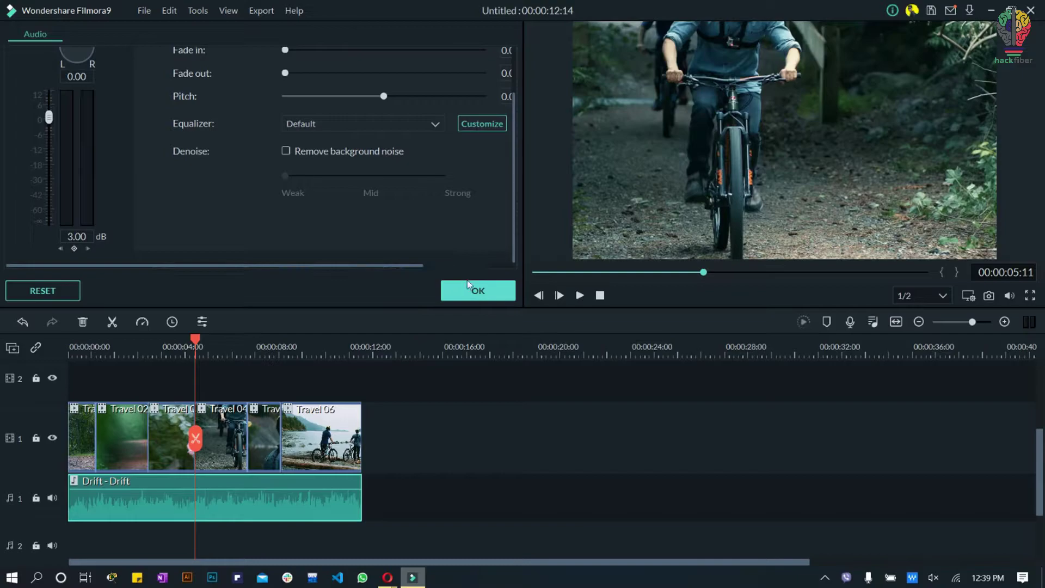
pyautogui.click(452, 289)
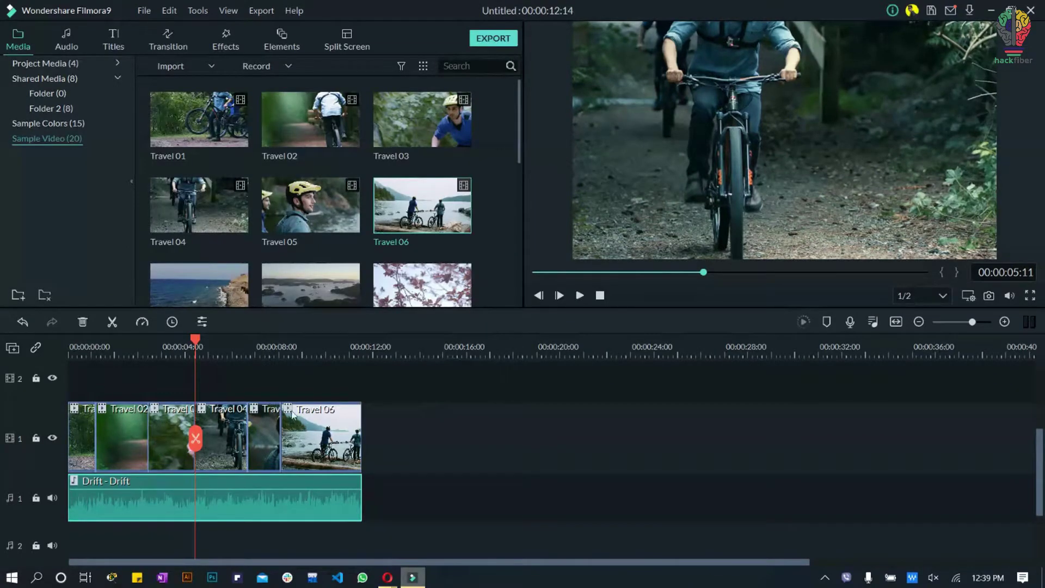
pyautogui.moveTo(193, 342); pyautogui.dragTo(41, 348)
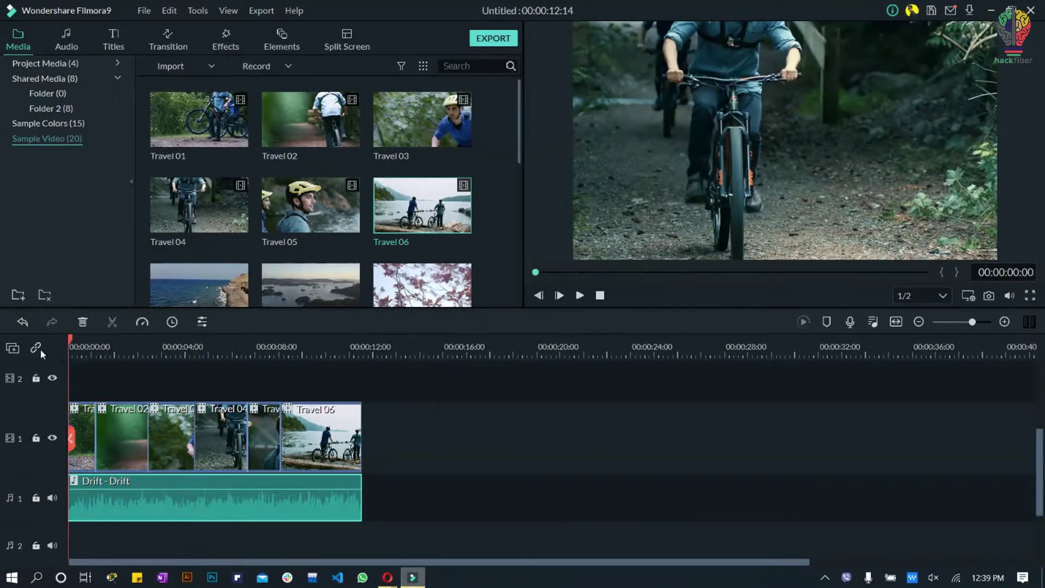
# - Add the 3D Orb Twist 4 transition between Travel 02 and Travel 03
pyautogui.scroll(3, 112, 348)
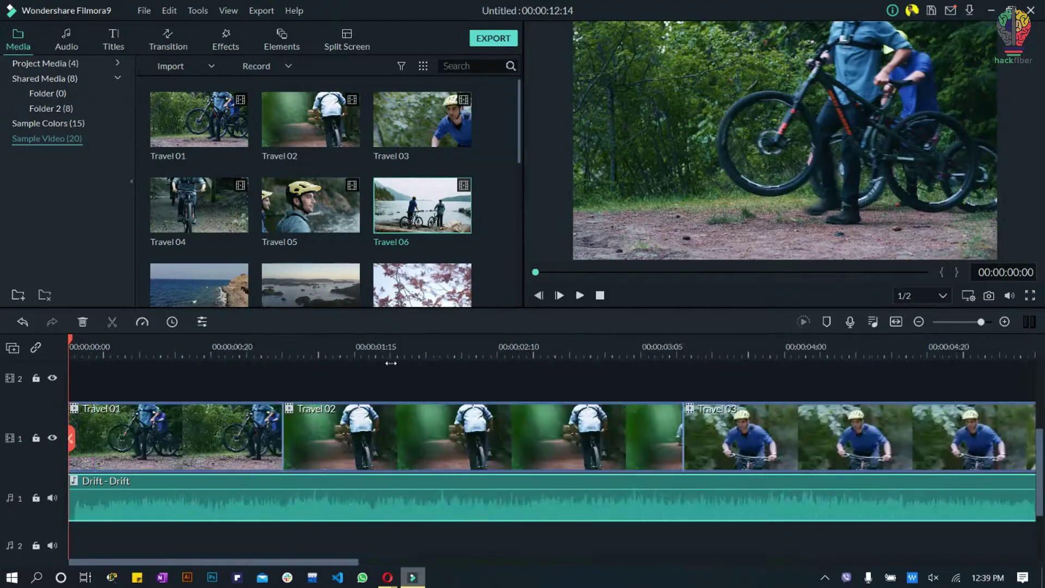
pyautogui.click(179, 34)
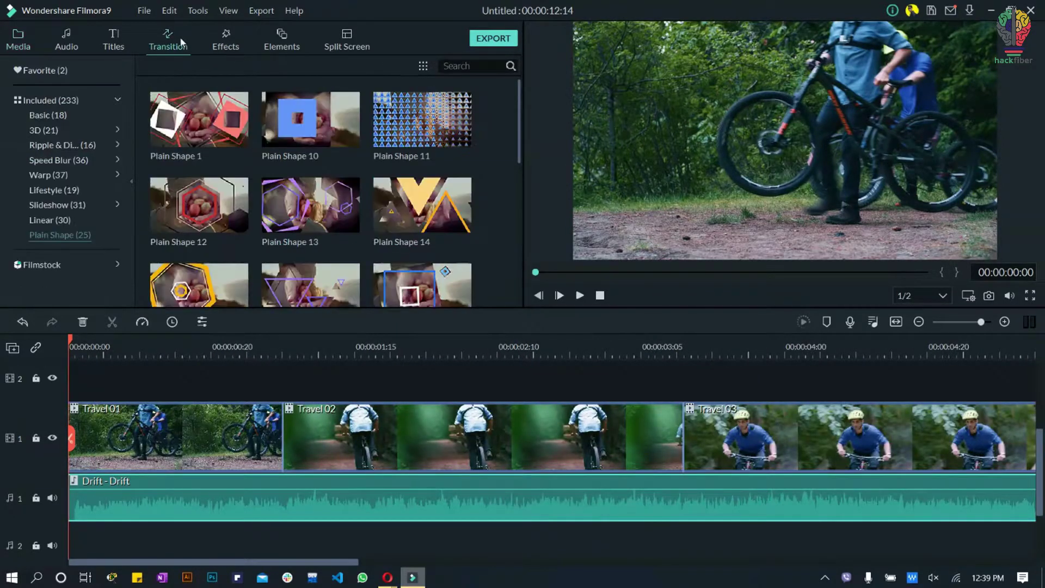
pyautogui.click(58, 131)
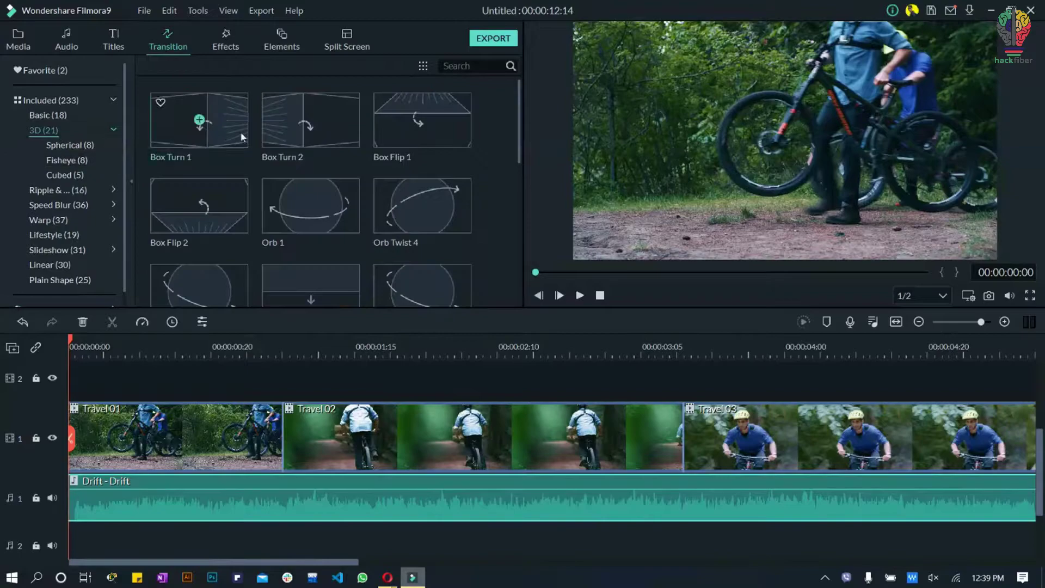
pyautogui.click(363, 460)
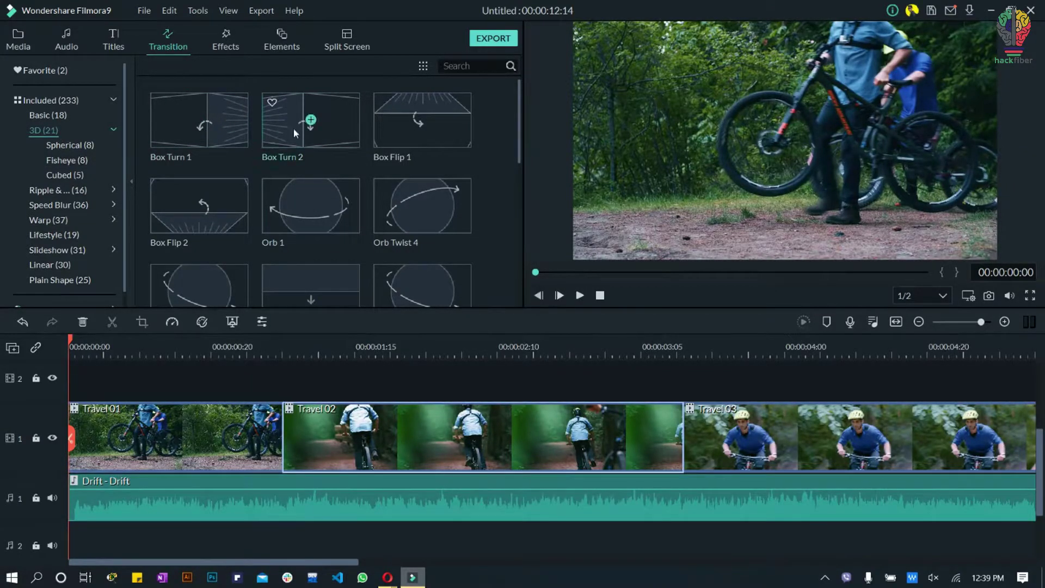
pyautogui.moveTo(397, 218); pyautogui.dragTo(587, 436)
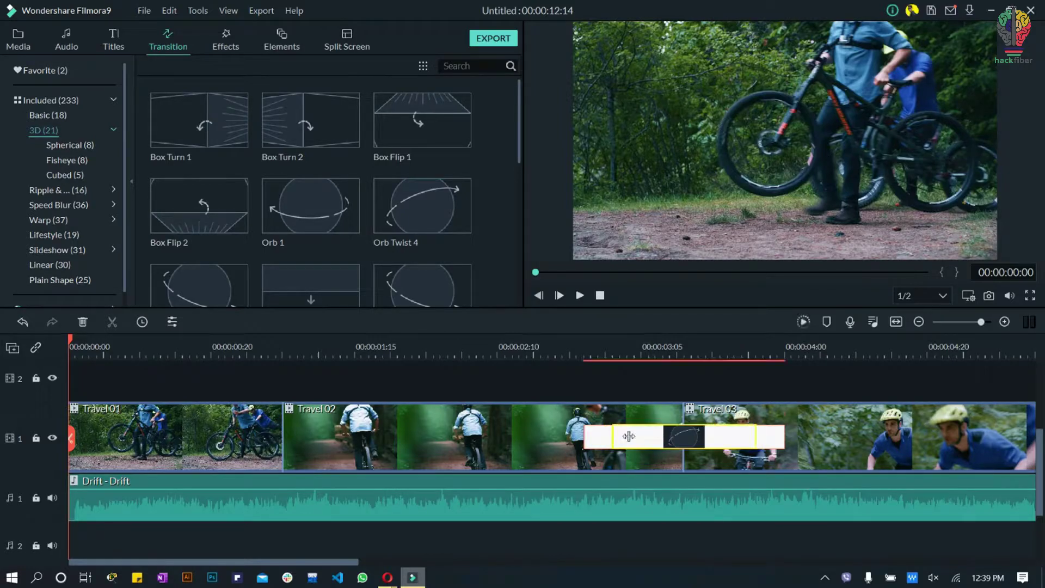
pyautogui.doubleClick(412, 426)
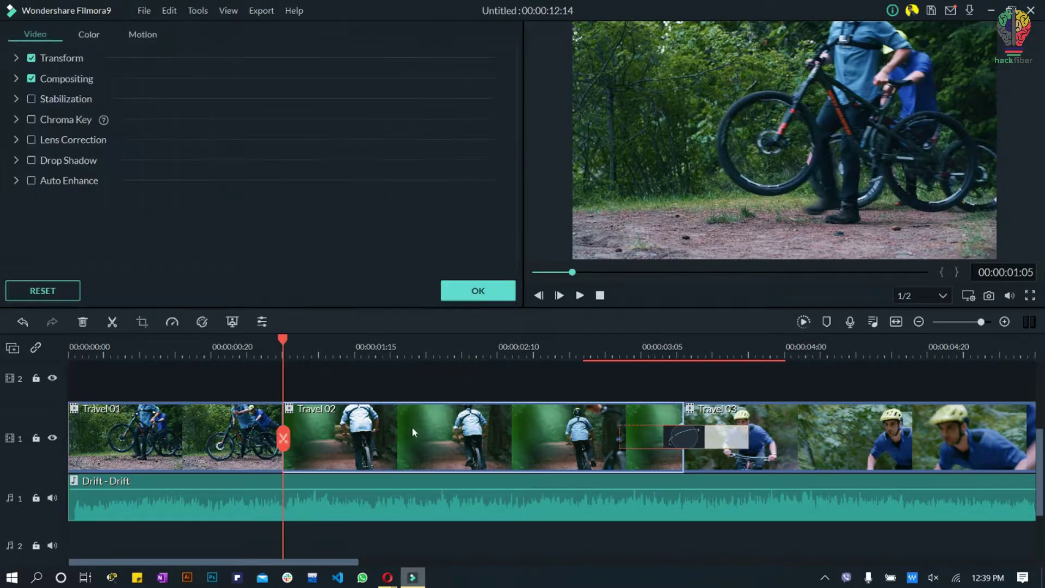
pyautogui.click(478, 290)
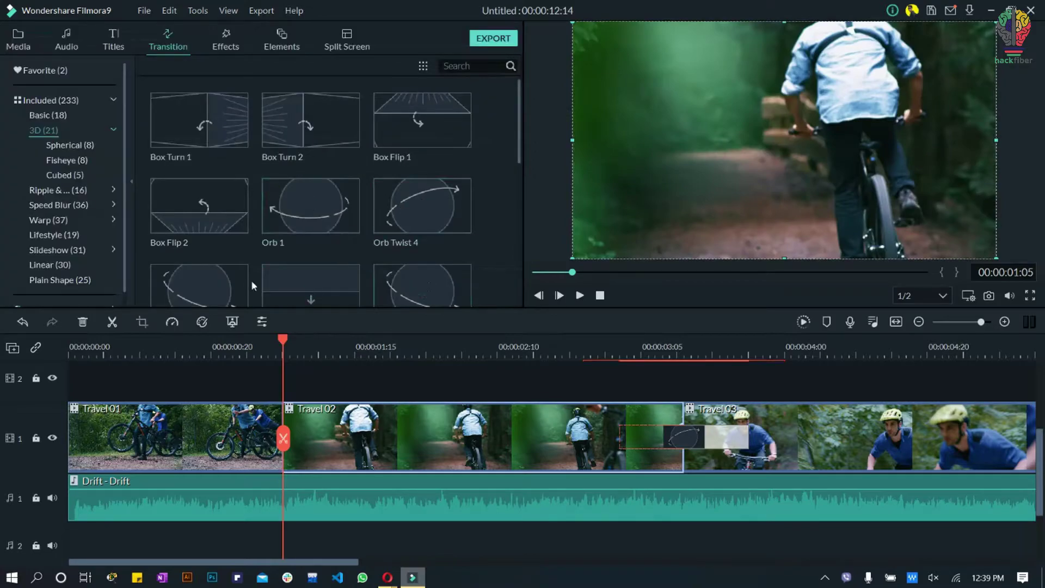
pyautogui.moveTo(226, 283); pyautogui.dragTo(381, 436)
# - Add a Fisheye Roll 2 transition between Travel 03 and Travel 04 and shorten it
pyautogui.scroll(-5, 420, 431)
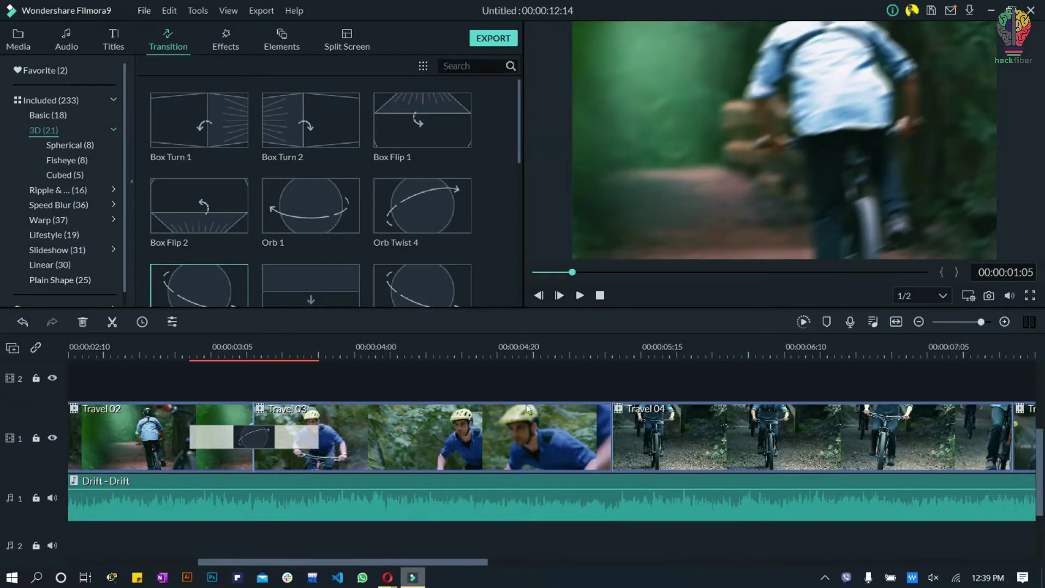
pyautogui.click(713, 424)
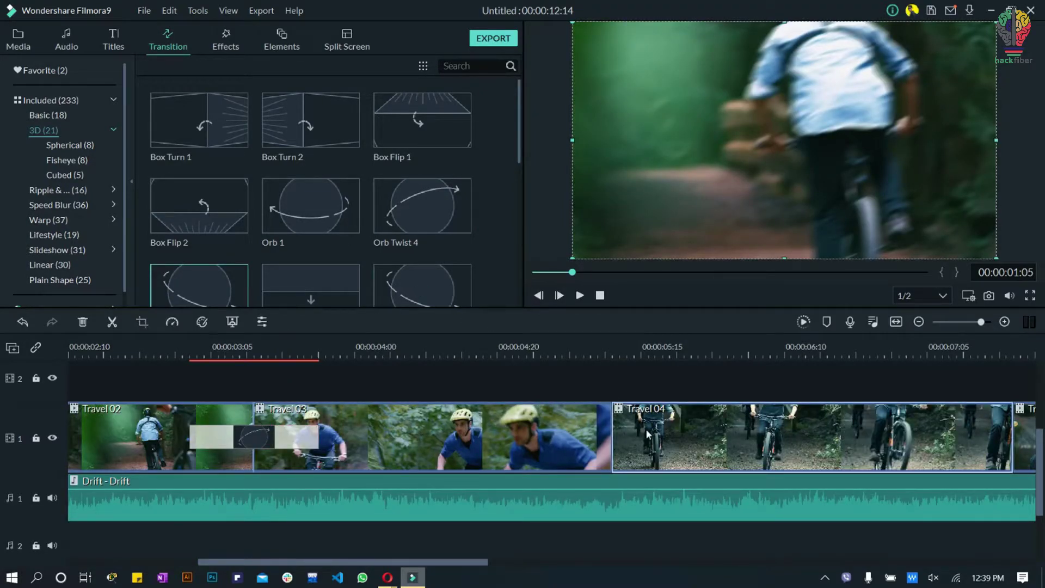
pyautogui.moveTo(641, 361); pyautogui.dragTo(476, 361)
pyautogui.scroll(-5, 367, 275)
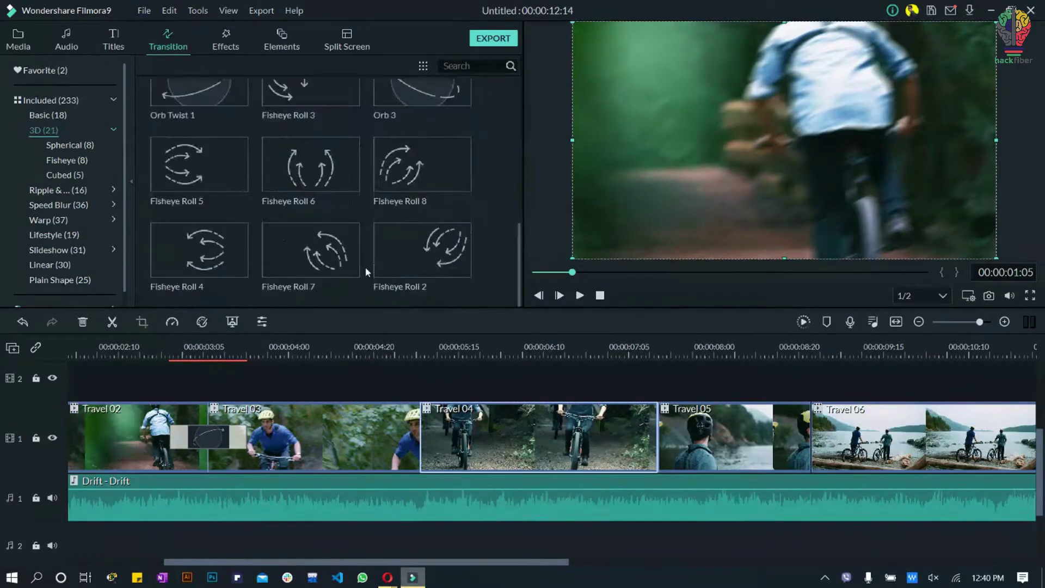
pyautogui.moveTo(437, 258); pyautogui.dragTo(528, 441)
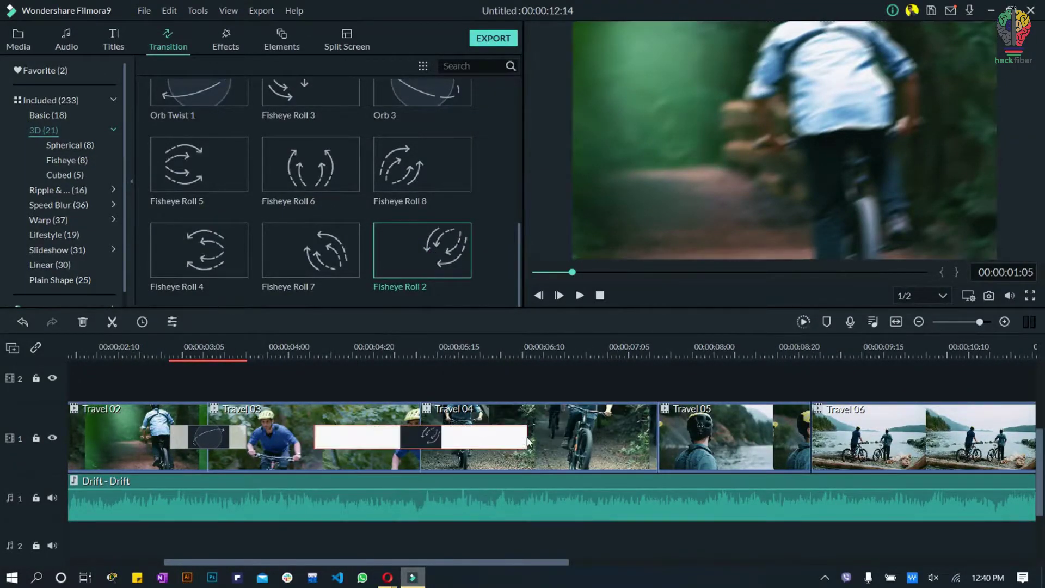
pyautogui.click(515, 438)
pyautogui.moveTo(515, 438); pyautogui.dragTo(475, 439)
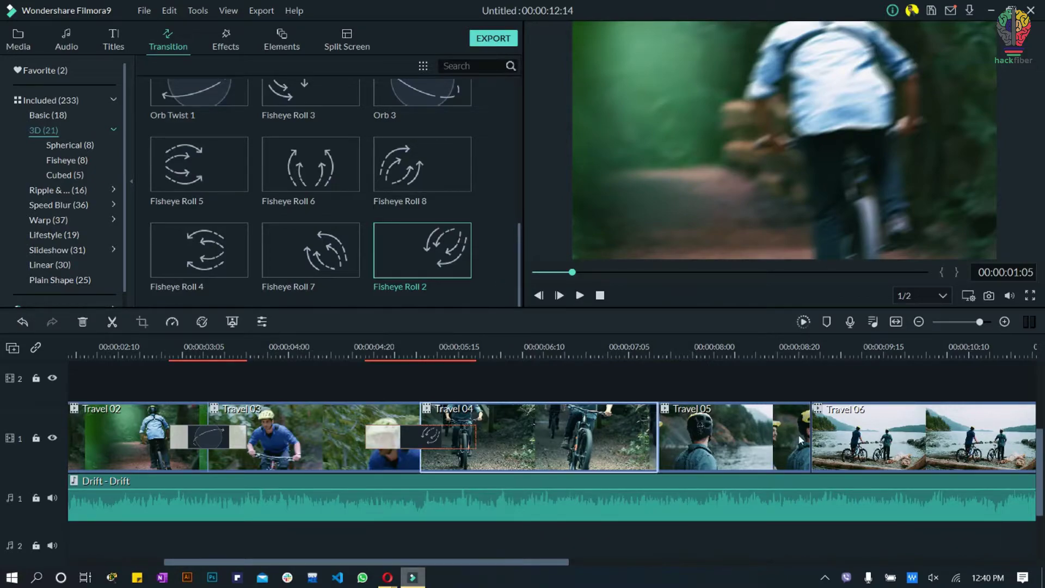
# - Add an Orb 3 transition between Travel 04 and Travel 05 and shorten it
pyautogui.click(701, 432)
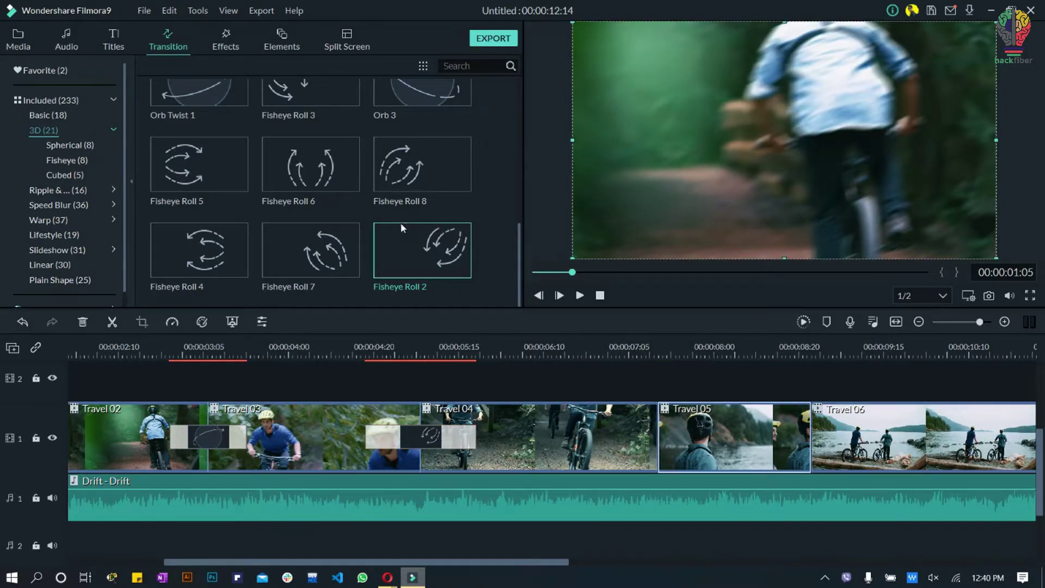
pyautogui.scroll(2, 322, 220)
pyautogui.scroll(-2, 322, 220)
pyautogui.scroll(5, 322, 220)
pyautogui.scroll(-2, 322, 220)
pyautogui.scroll(2, 323, 220)
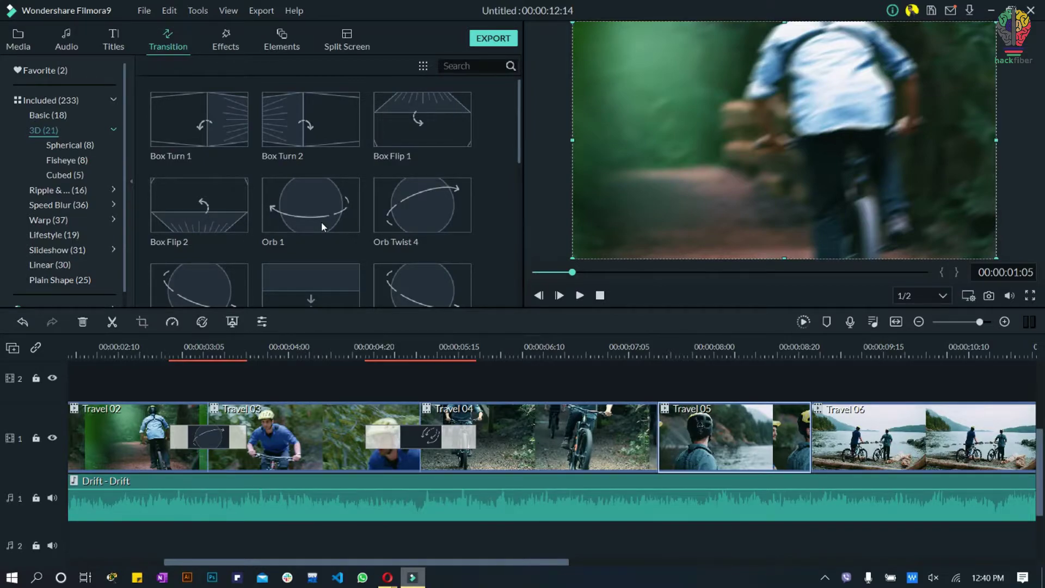
pyautogui.scroll(-4, 321, 221)
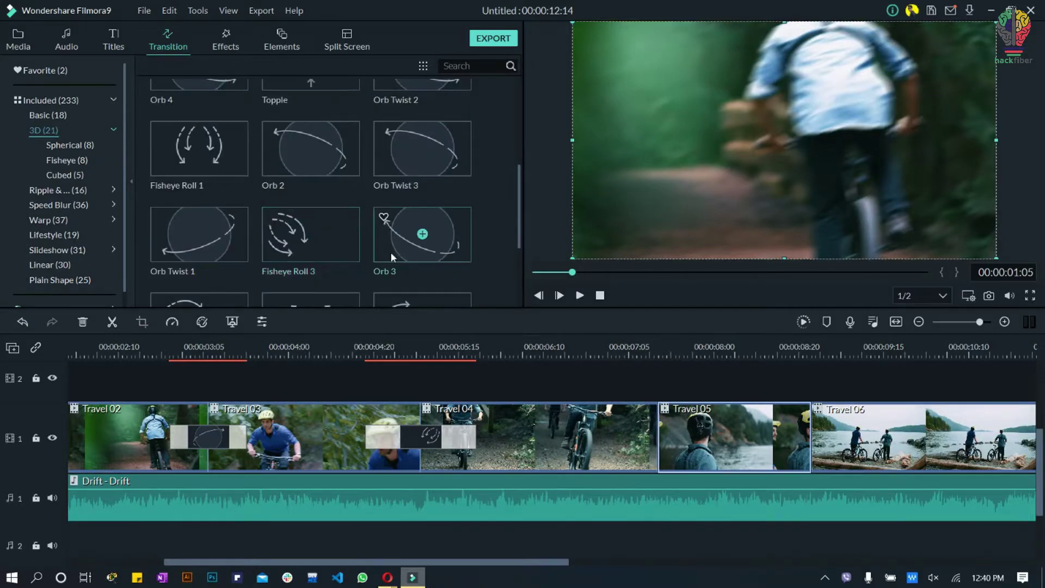
pyautogui.moveTo(385, 246); pyautogui.dragTo(651, 427)
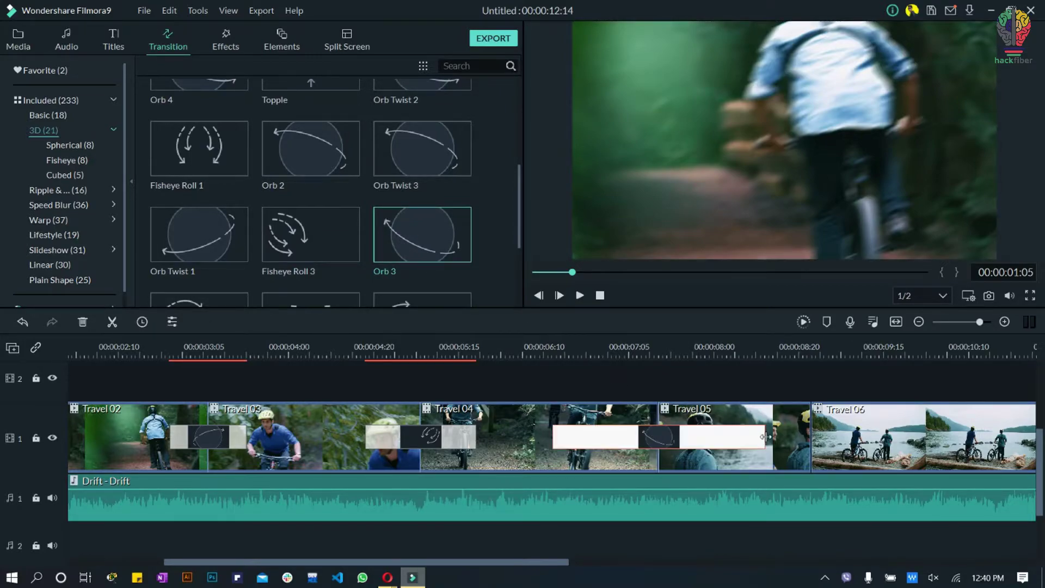
pyautogui.moveTo(708, 444); pyautogui.dragTo(701, 444)
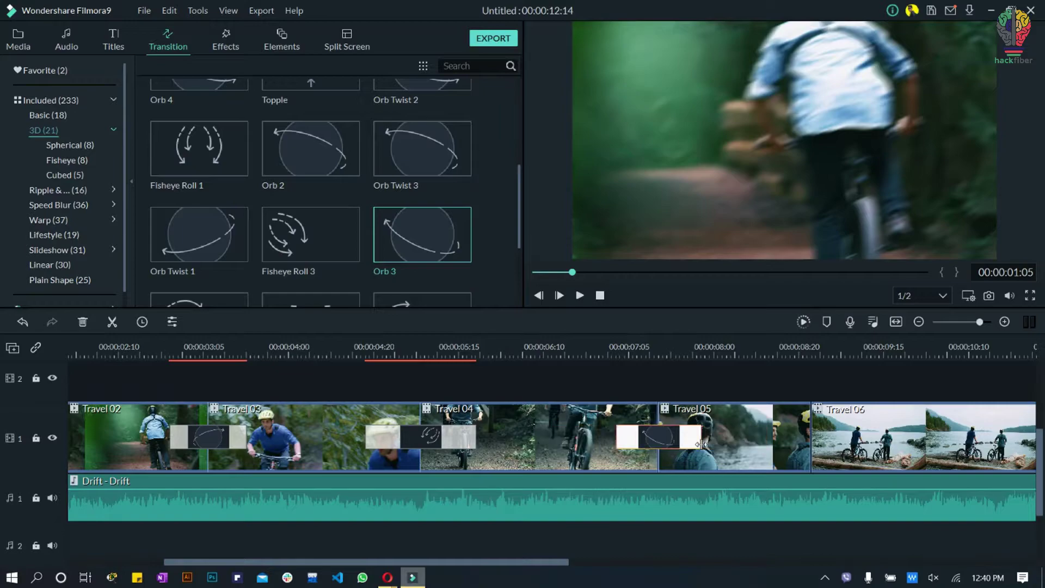
# - Add a Fisheye Roll 2 transition between Travel 05 and Travel 06
pyautogui.click(860, 435)
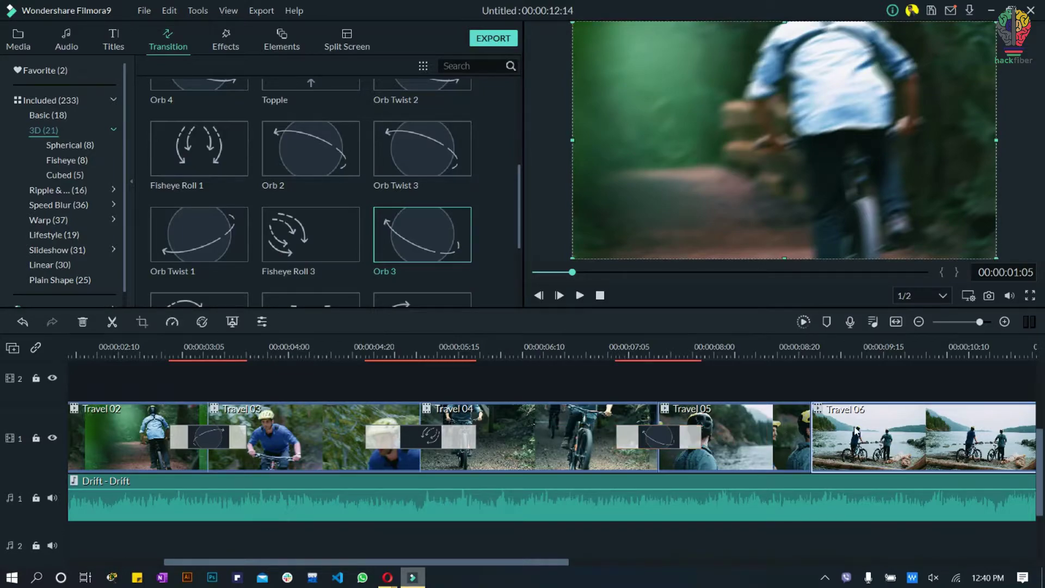
pyautogui.hotkey('ctrl', '-')
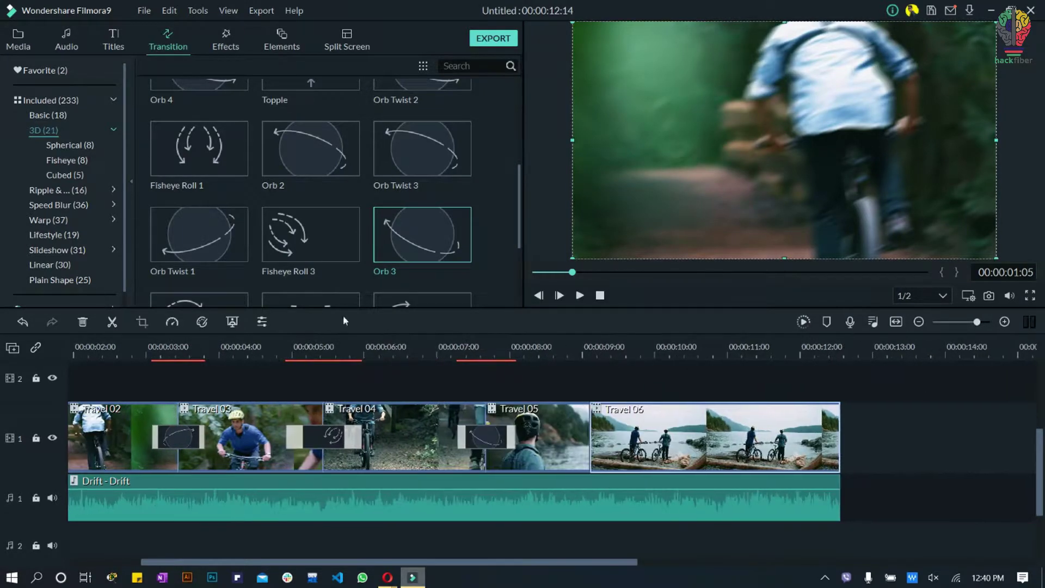
pyautogui.scroll(-3, 357, 268)
pyautogui.moveTo(452, 241); pyautogui.dragTo(622, 439)
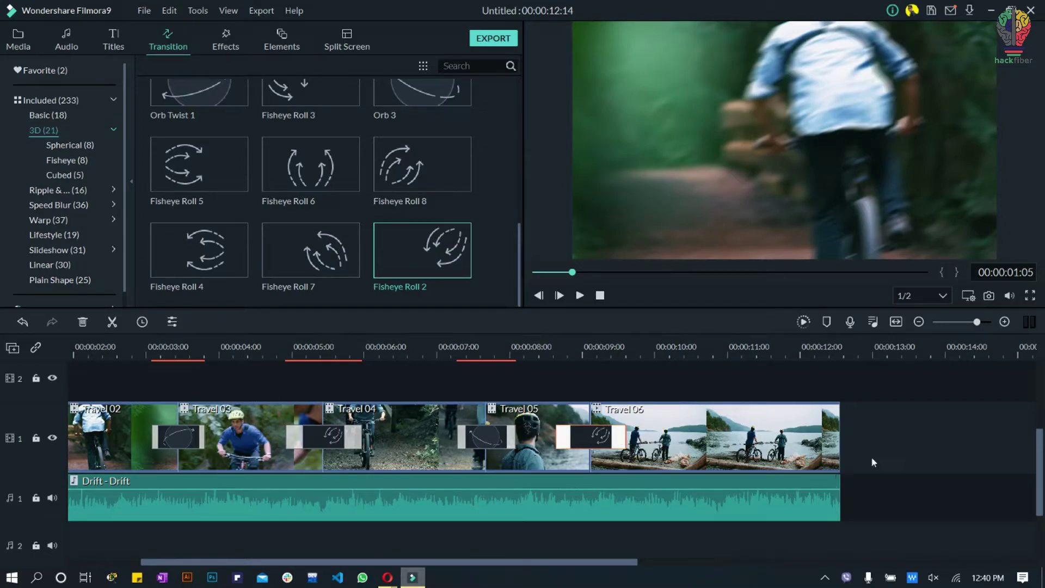
pyautogui.click(105, 433)
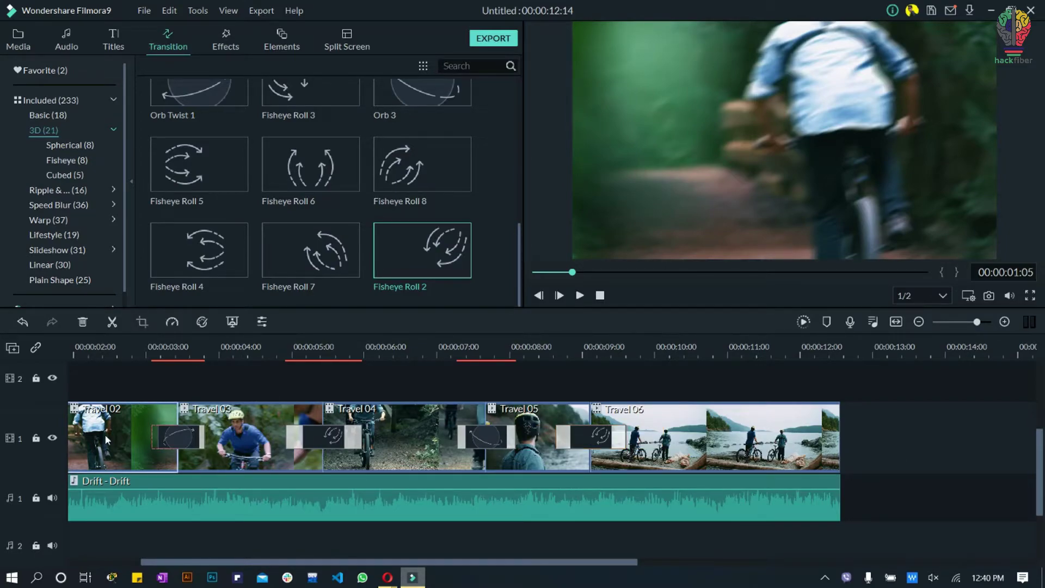
pyautogui.doubleClick(105, 433)
pyautogui.click(477, 290)
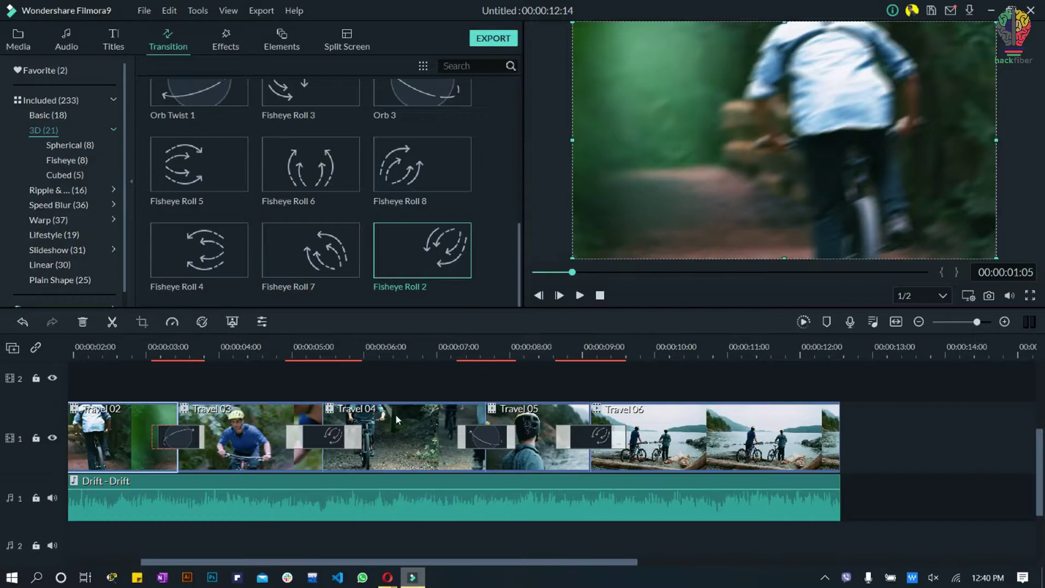
# - Play the sequence briefly, then render a preview for smooth playback
pyautogui.press('space')
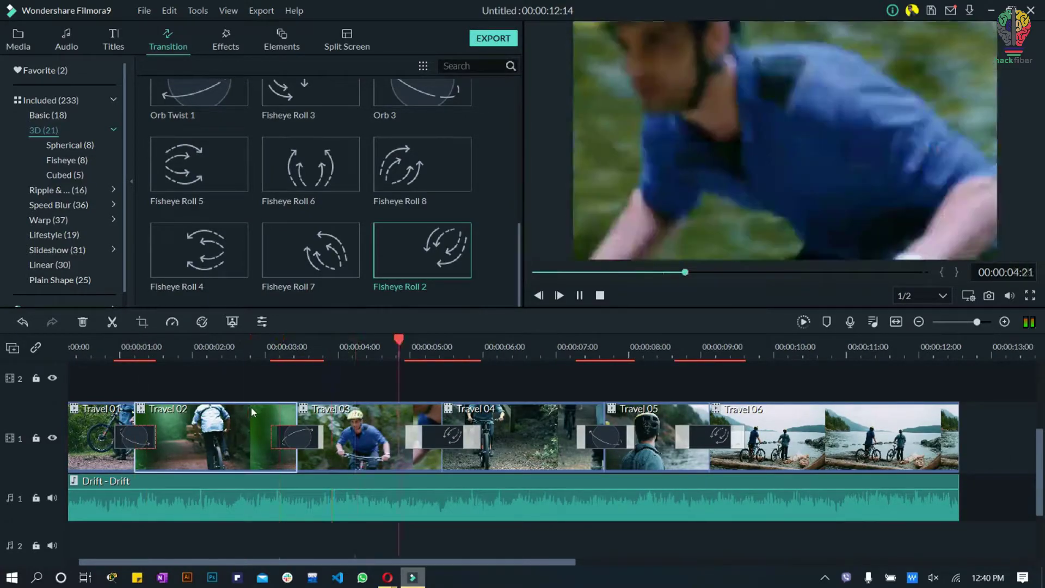
pyautogui.press('space')
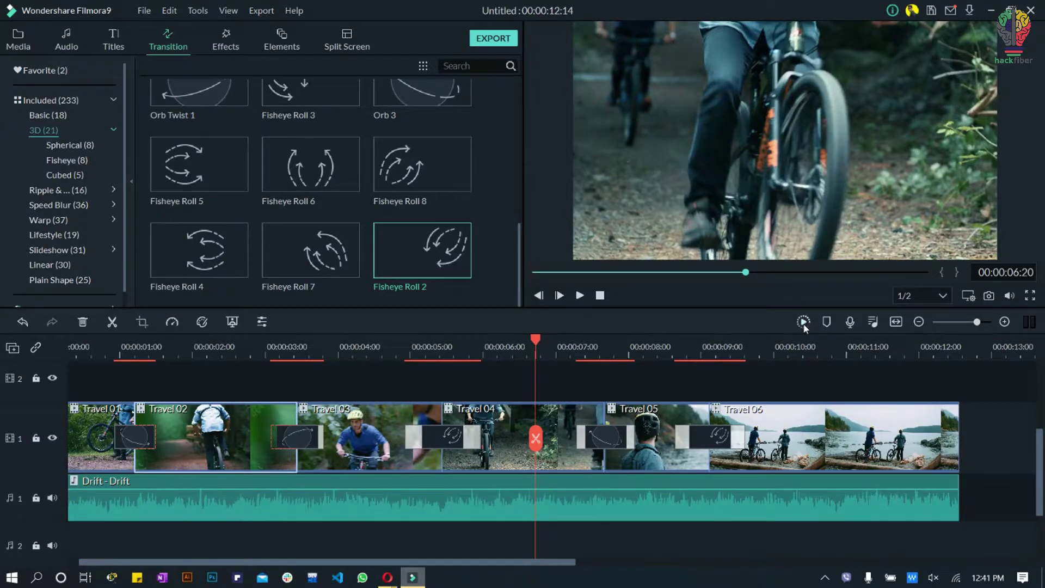
pyautogui.click(804, 325)
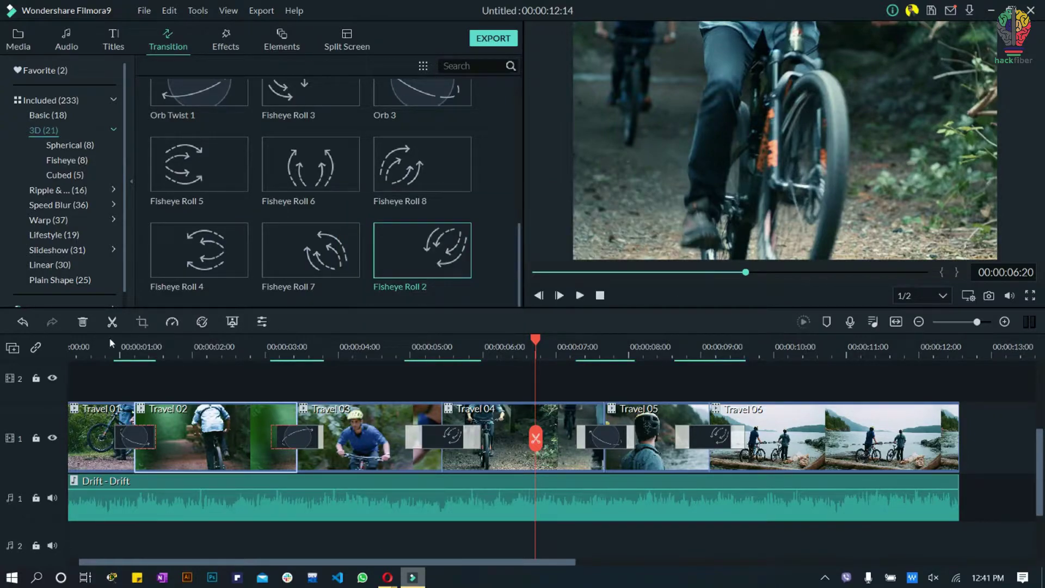
# - Play the rendered sequence back from the beginning
pyautogui.moveTo(539, 336); pyautogui.dragTo(3, 356)
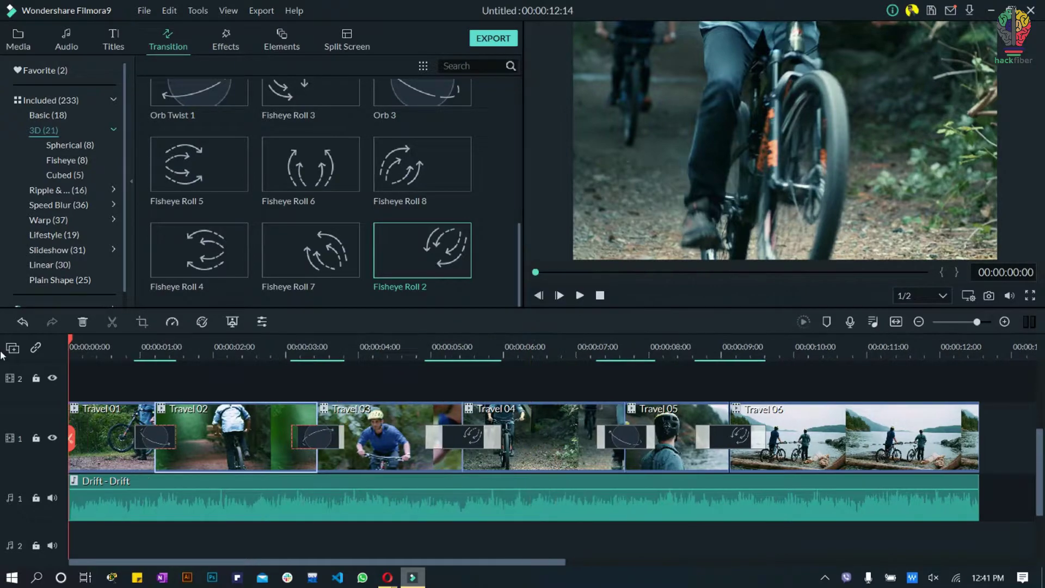
pyautogui.press('space')
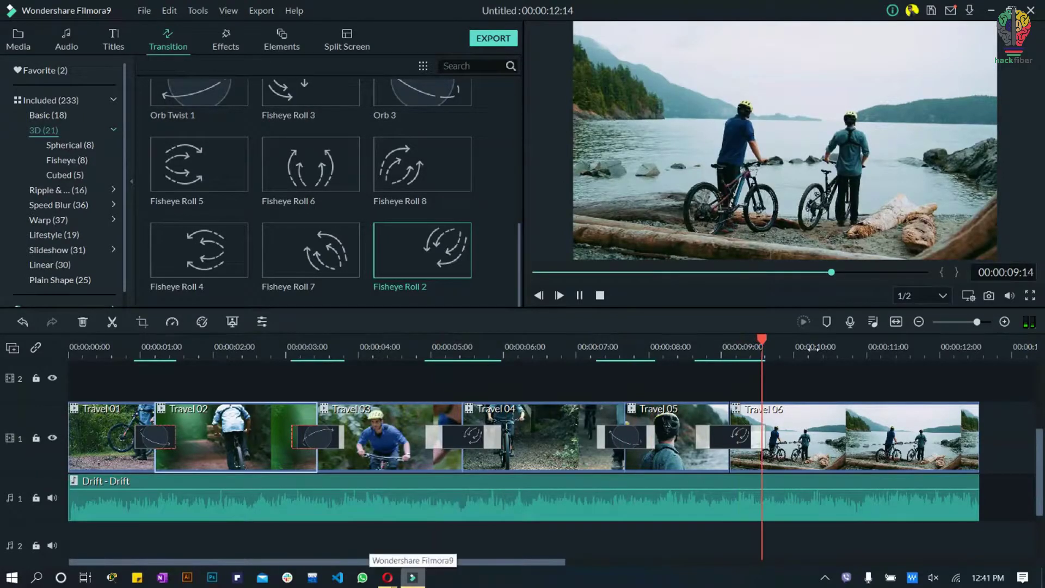
pyautogui.scroll(-1, 812, 349)
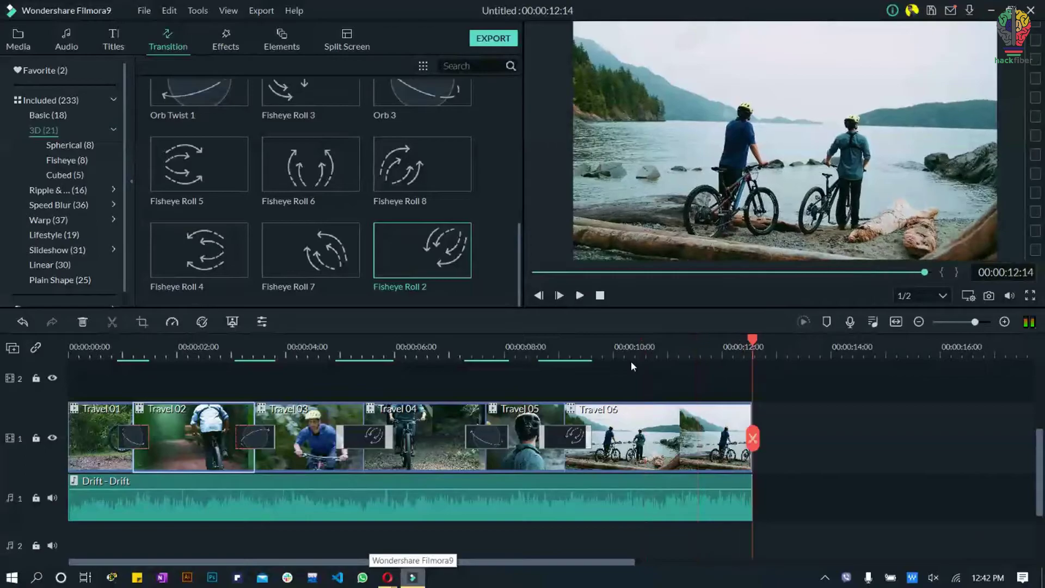
pyautogui.press('space')
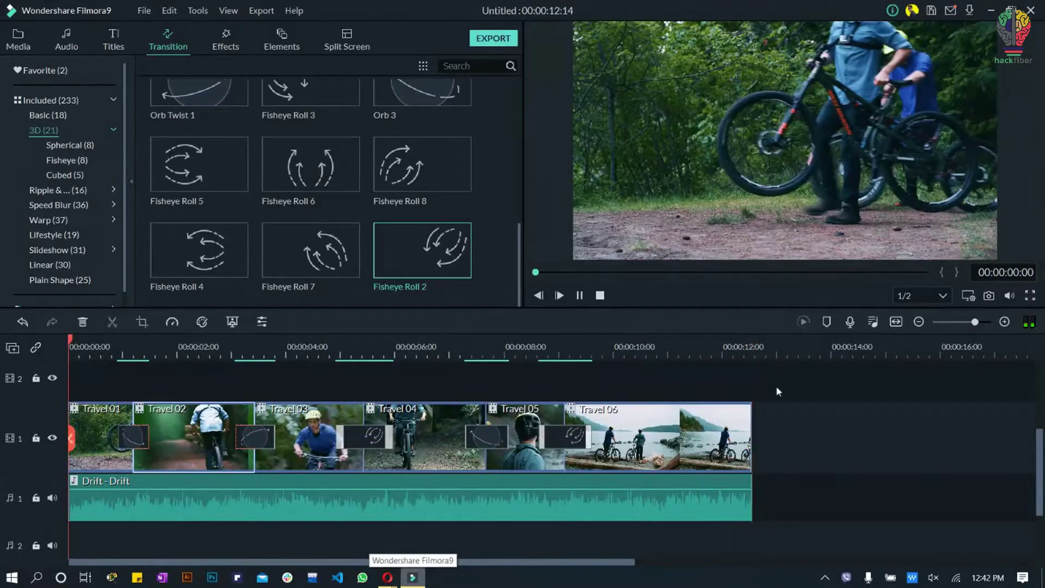
# - Open the Effects library, glance at Travel 02's settings, and rewind the playhead to the start
pyautogui.click(691, 481)
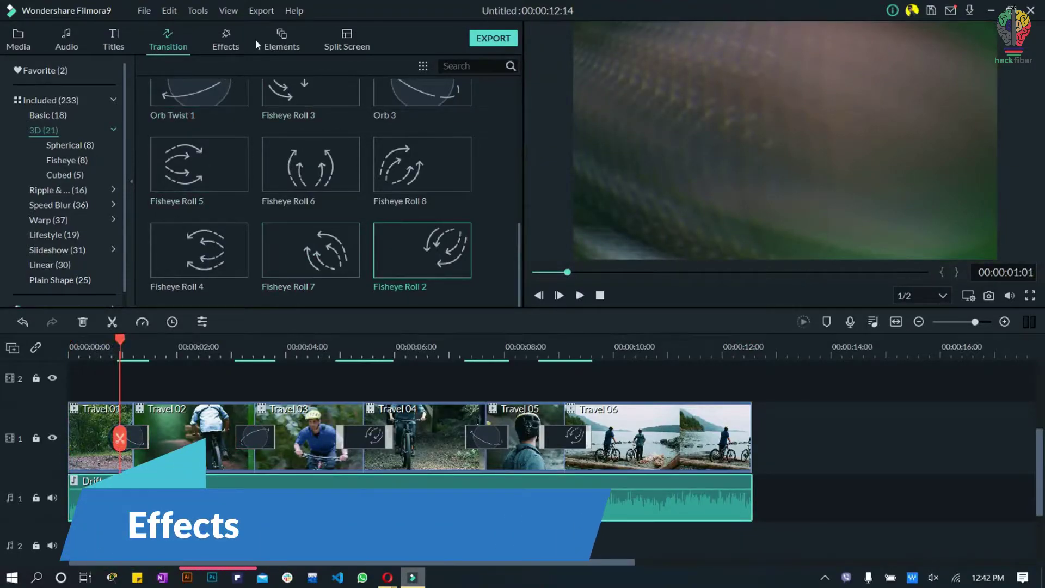
pyautogui.click(225, 43)
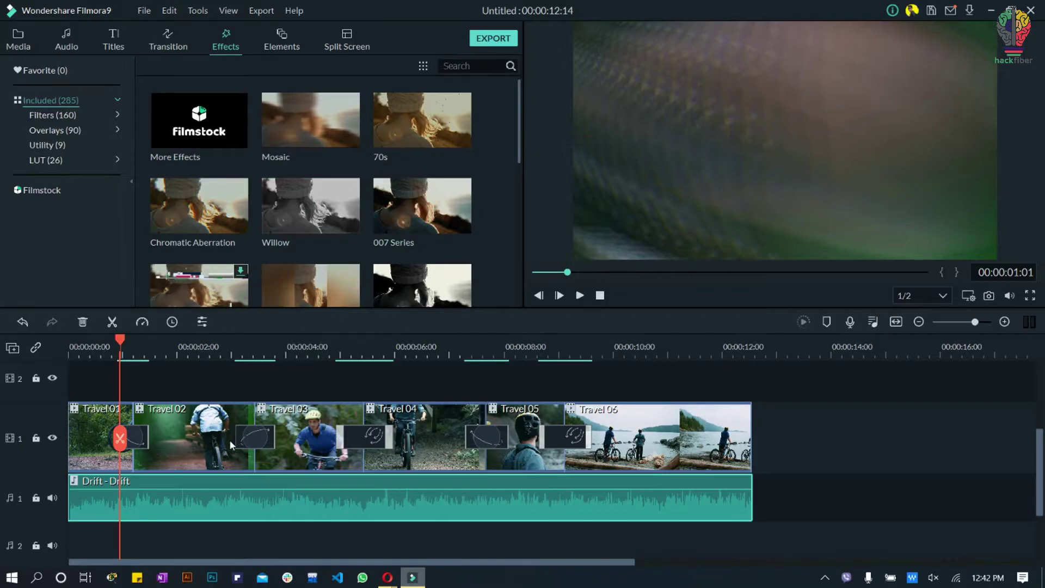
pyautogui.doubleClick(212, 441)
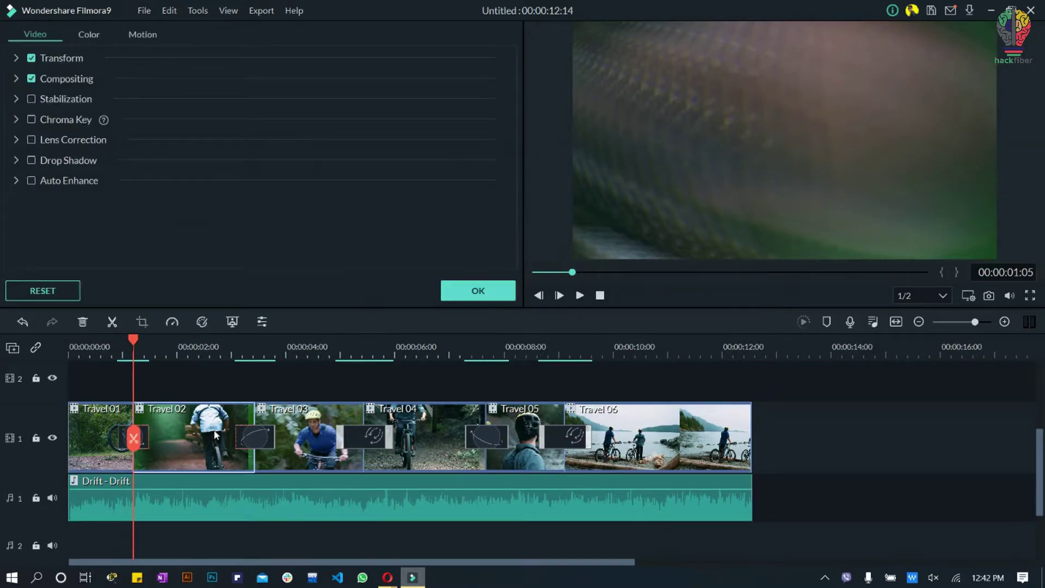
pyautogui.moveTo(134, 341); pyautogui.dragTo(71, 345)
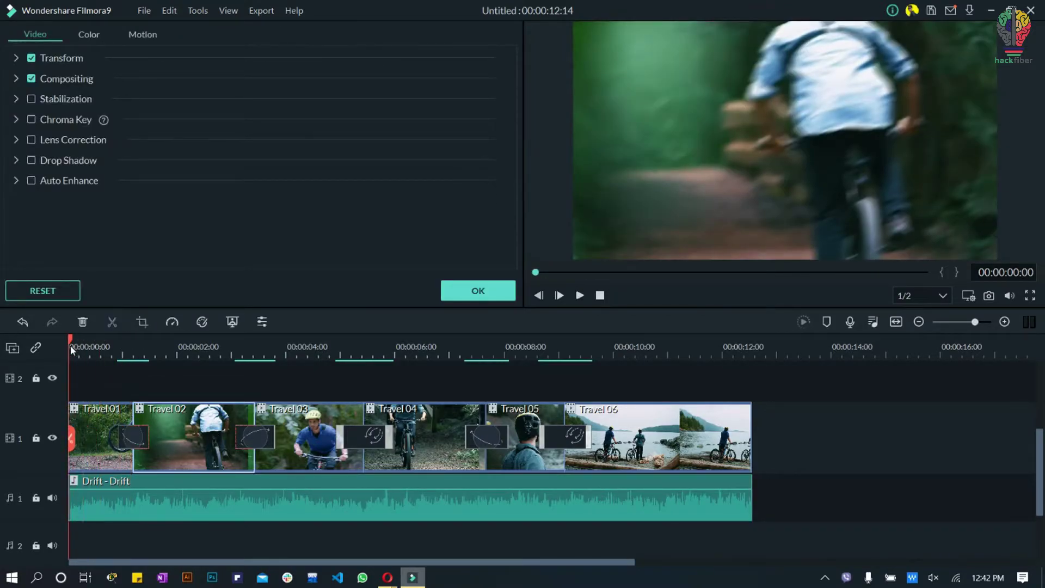
pyautogui.click(458, 287)
# - Select Travel 01 and browse the Night Life, Lomography, Sepia Tone and Black & White filters
pyautogui.click(100, 450)
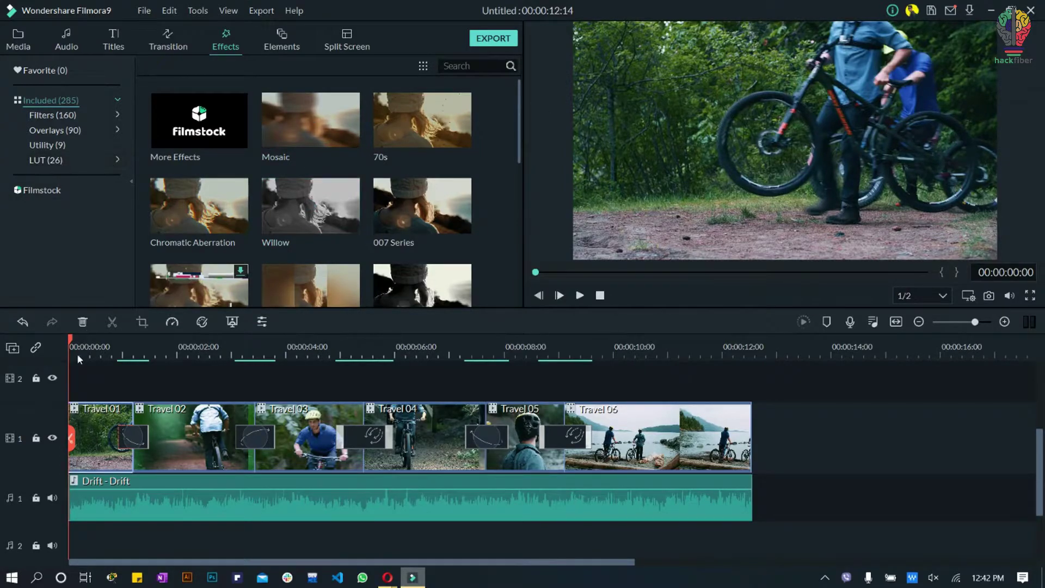
pyautogui.click(54, 114)
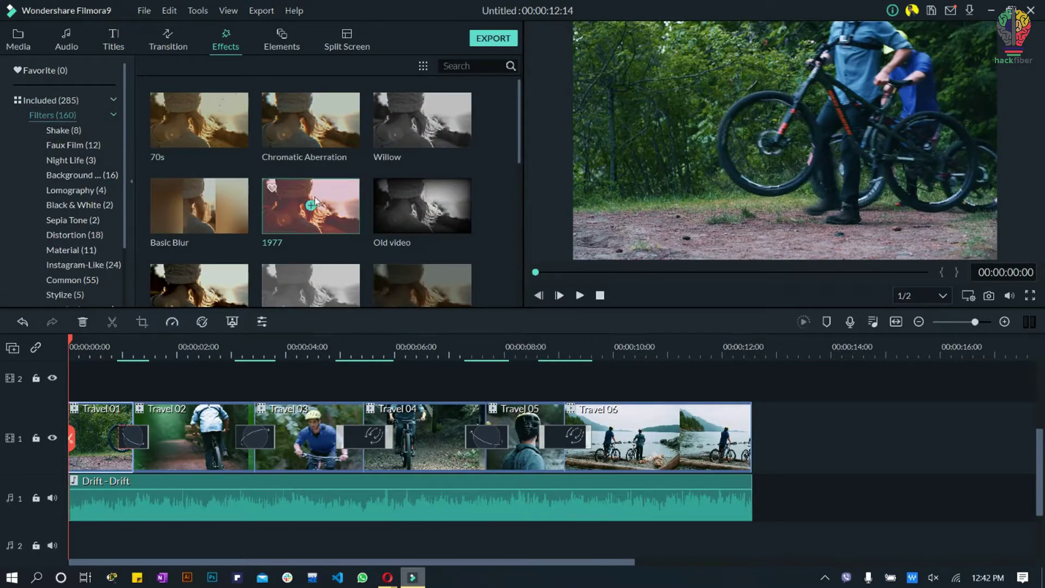
pyautogui.scroll(-5, 362, 200)
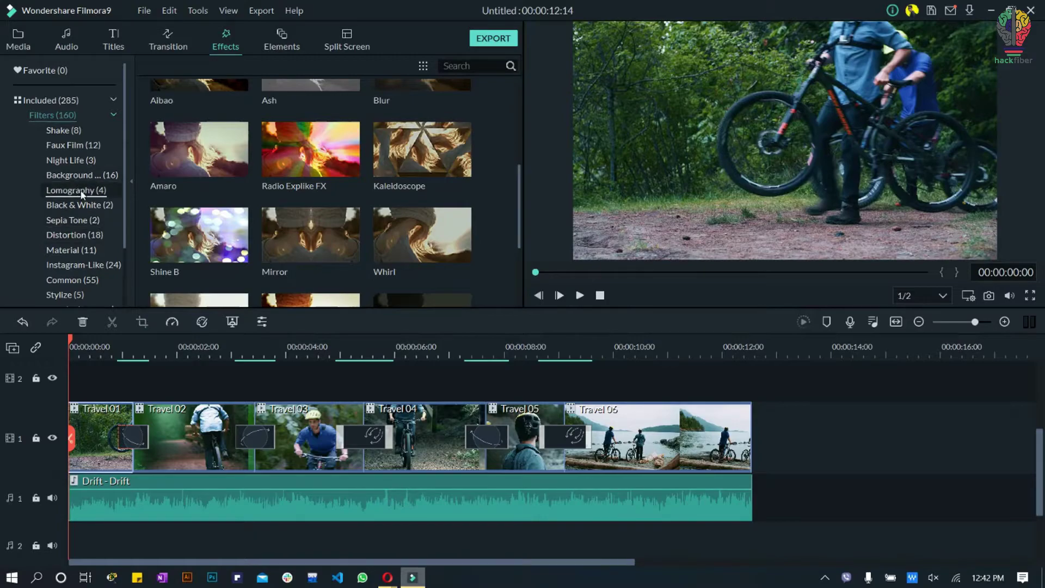
pyautogui.scroll(-2, 83, 245)
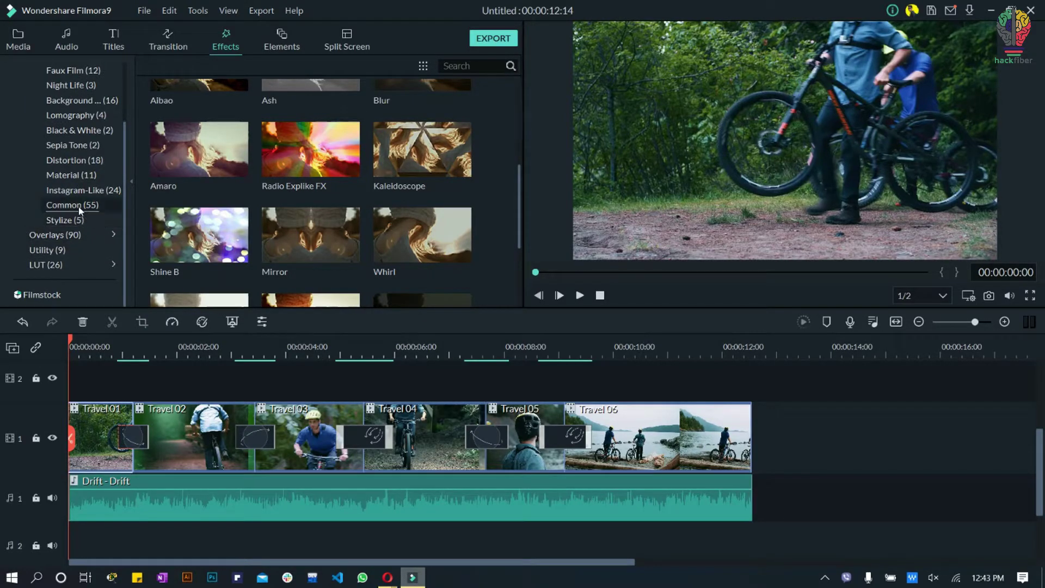
pyautogui.scroll(2, 85, 207)
pyautogui.click(87, 161)
pyautogui.click(93, 191)
pyautogui.click(79, 217)
pyautogui.click(78, 204)
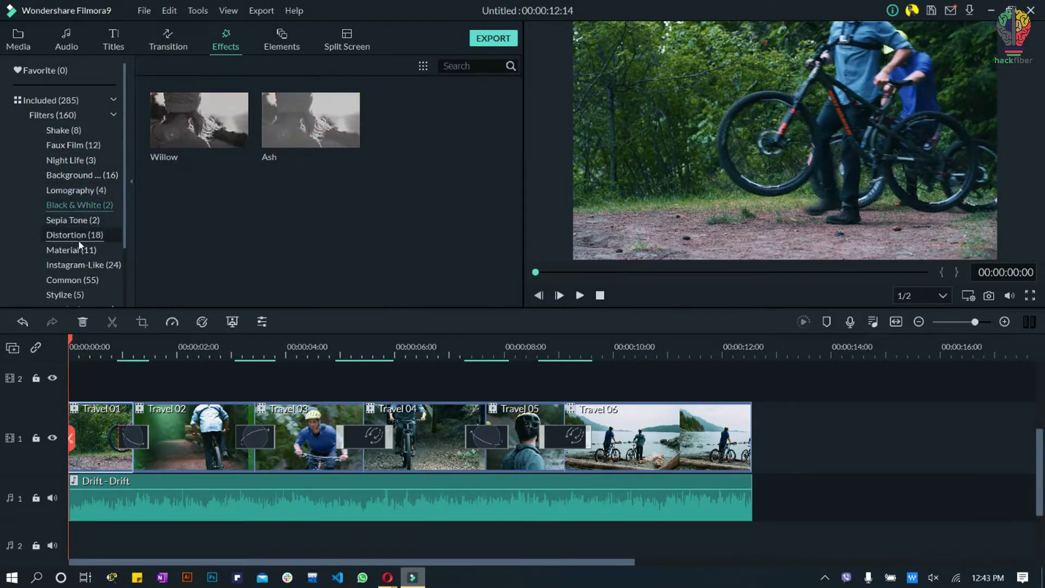
pyautogui.scroll(-2, 76, 241)
# - Bring up the LUT effects and their Cinematic LUT collection
pyautogui.click(102, 266)
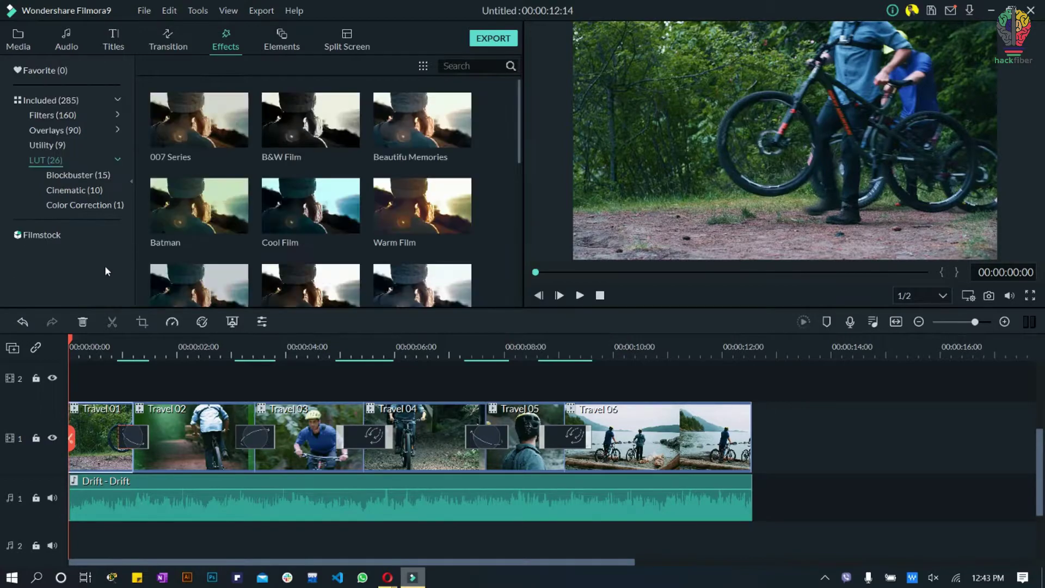
pyautogui.scroll(-3, 275, 205)
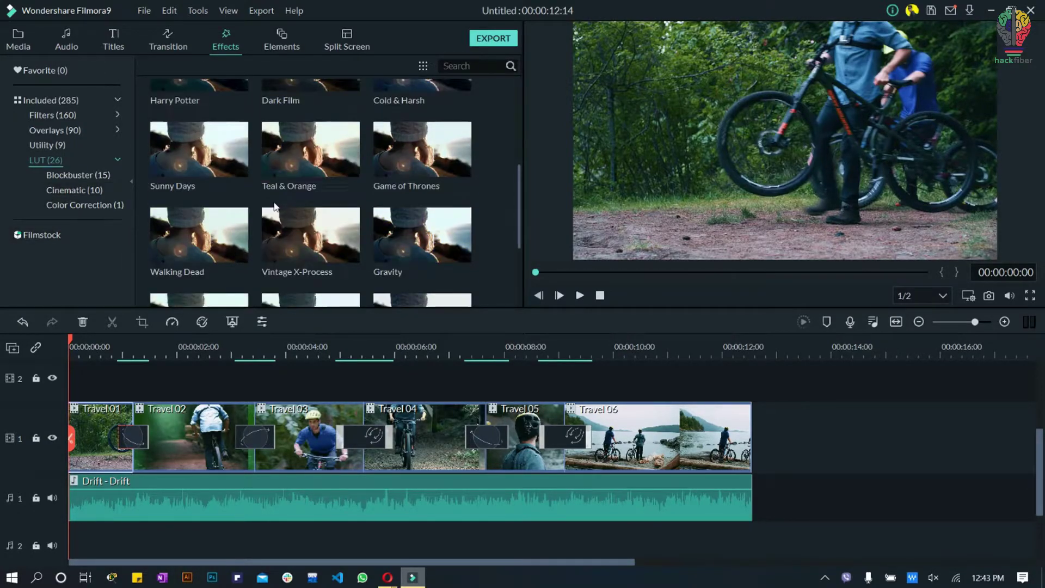
pyautogui.scroll(-3, 275, 206)
pyautogui.scroll(6, 274, 205)
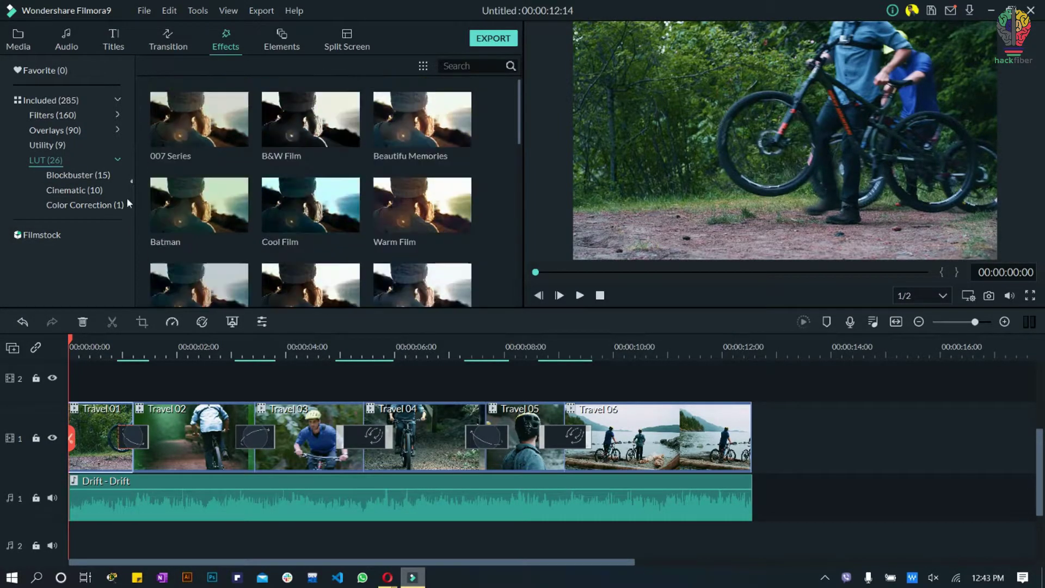
pyautogui.click(74, 190)
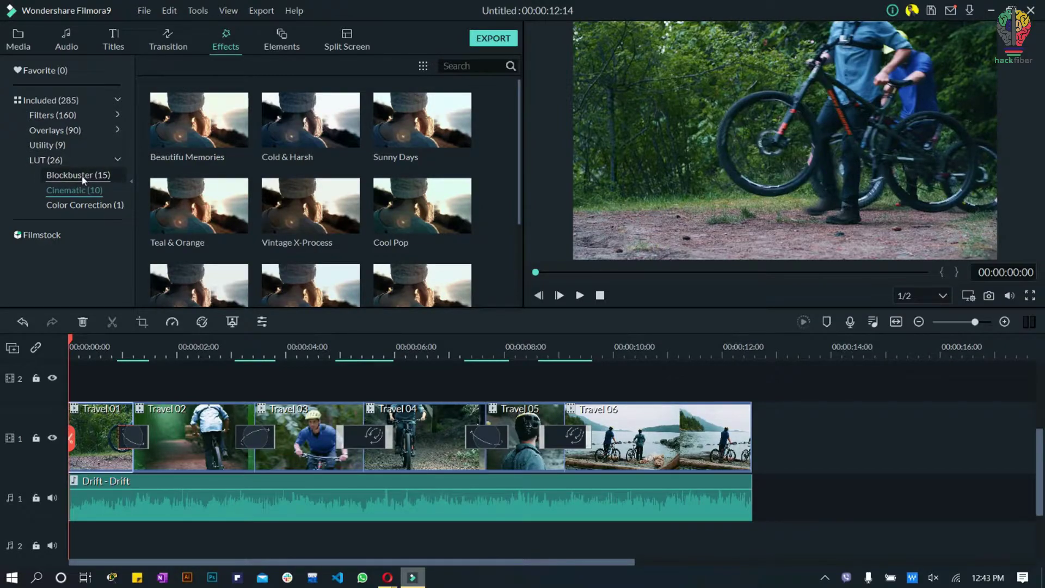
# - Preview the Beautiful Memories LUT and apply it to the Travel 01 clip
pyautogui.moveTo(208, 153)
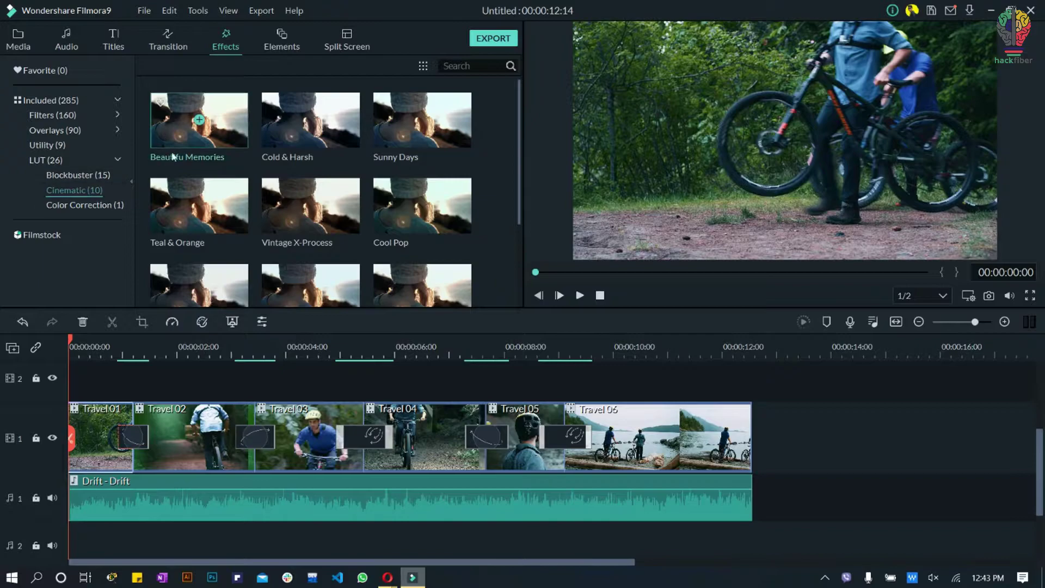
pyautogui.moveTo(294, 137)
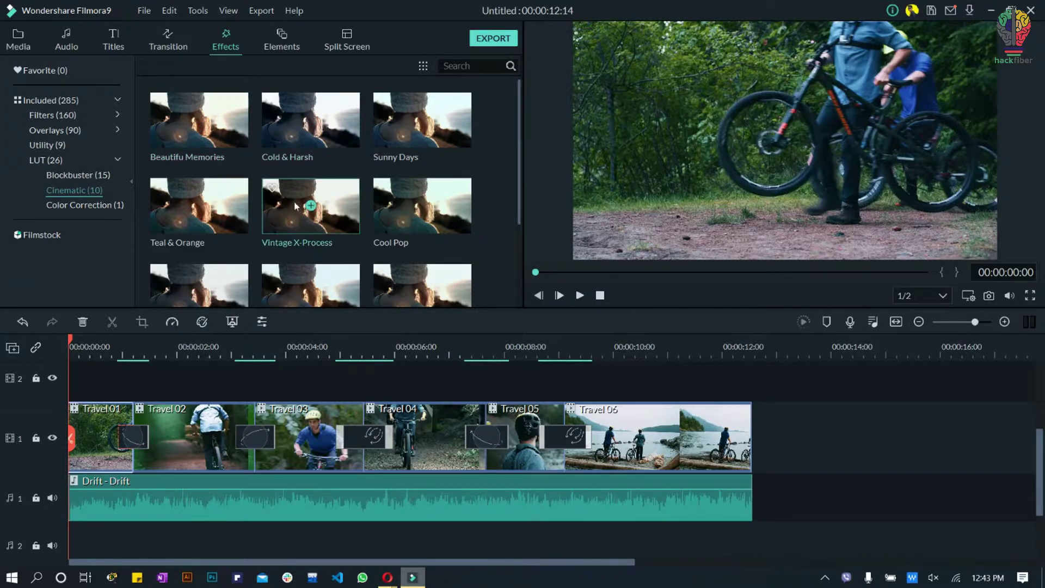
pyautogui.moveTo(220, 140)
pyautogui.mouseDown()
pyautogui.moveTo(186, 239)
pyautogui.moveTo(98, 392)
pyautogui.moveTo(172, 295)
pyautogui.moveTo(228, 127)
pyautogui.mouseUp()
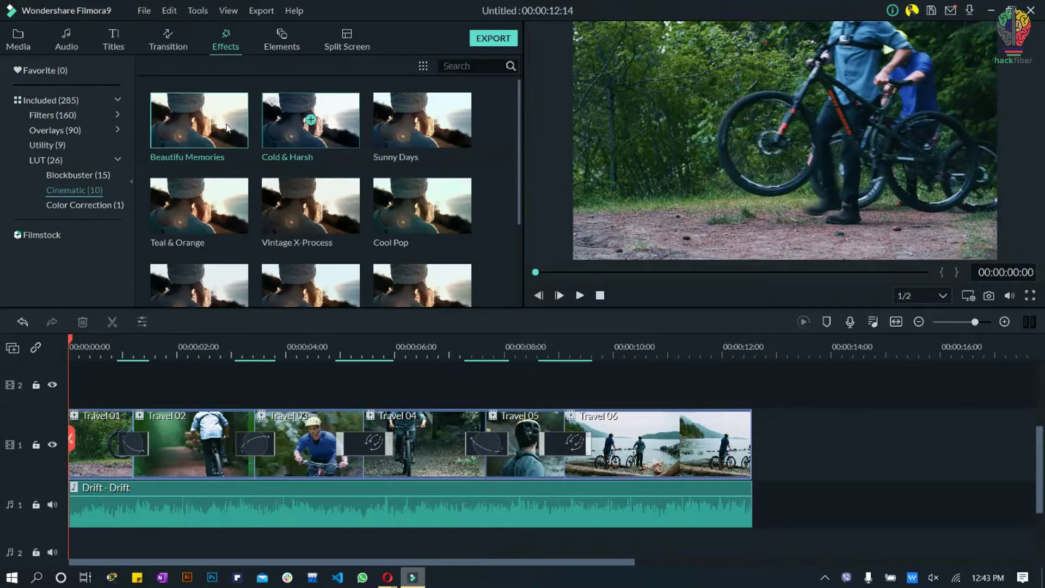
pyautogui.click(227, 128)
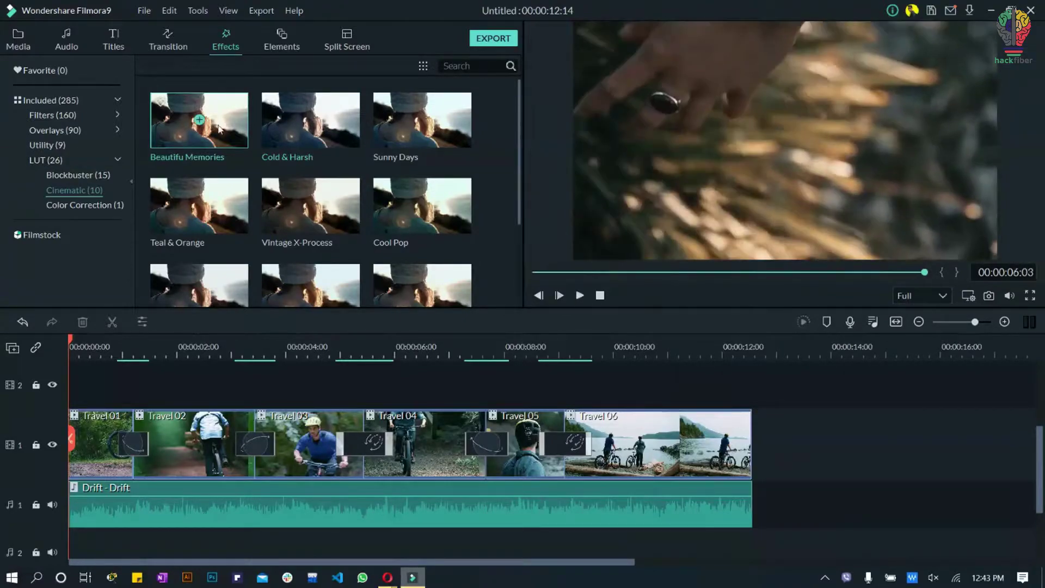
pyautogui.moveTo(222, 128); pyautogui.dragTo(75, 443)
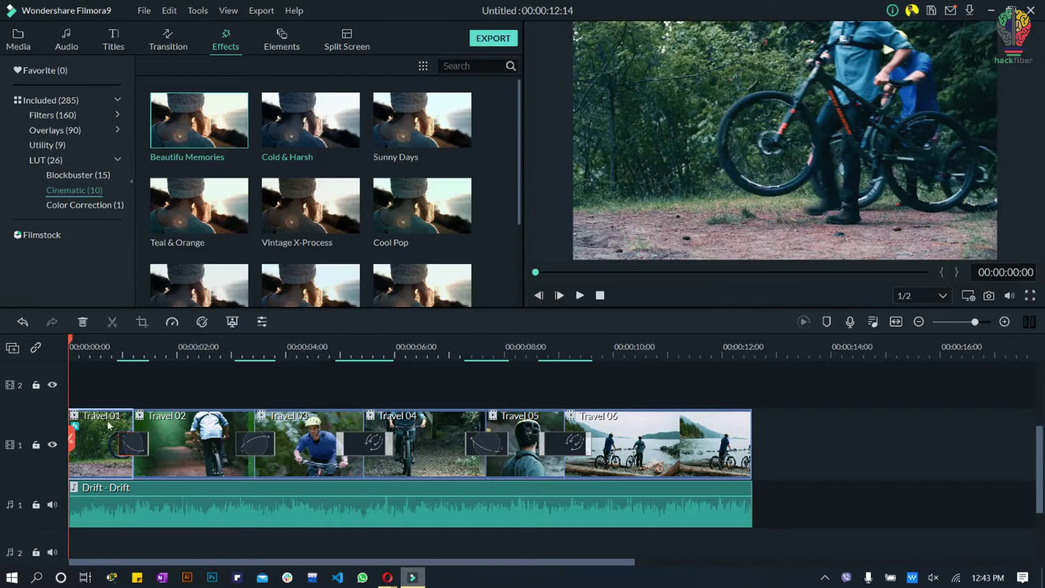
# - Play the graded timeline briefly, then undo Beautiful Memories on Travel 01
pyautogui.press('space')
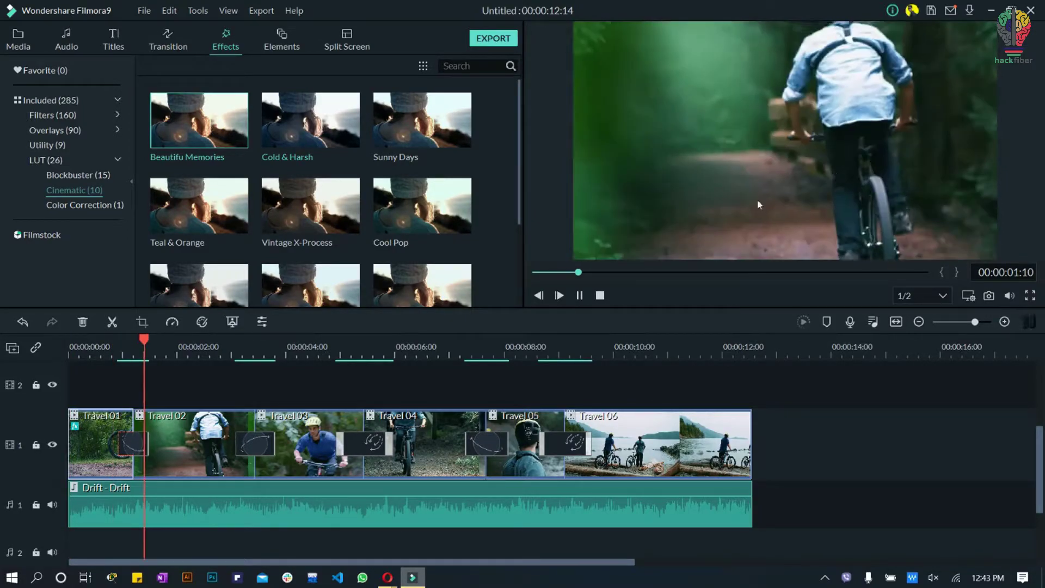
pyautogui.press('space')
pyautogui.hotkey('ctrl', 'z')
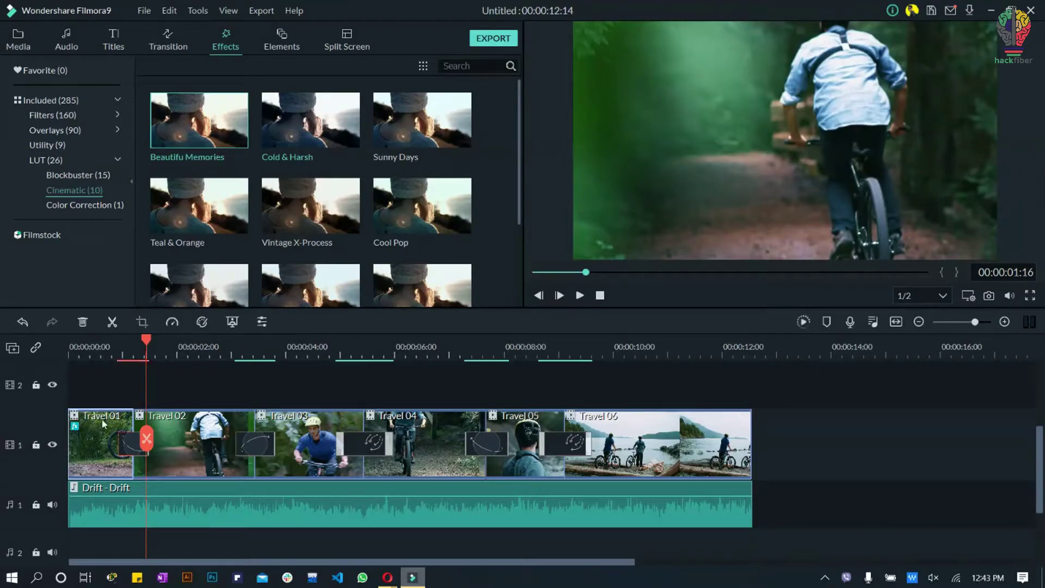
# - Add Beautiful Memories as a track 2 layer and stretch it to the timeline's end
pyautogui.moveTo(228, 158)
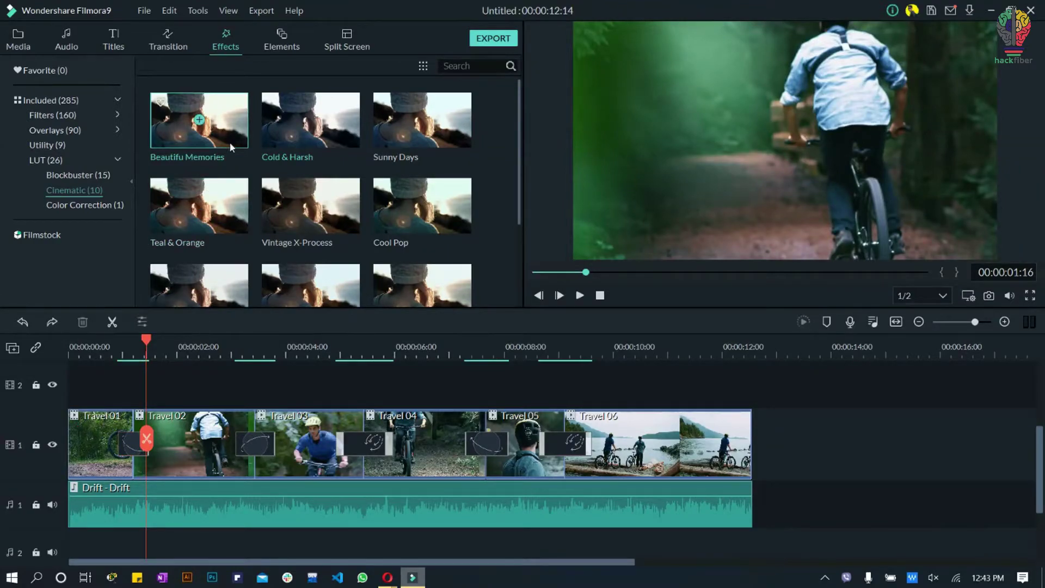
pyautogui.moveTo(231, 135); pyautogui.dragTo(79, 448)
pyautogui.moveTo(225, 138)
pyautogui.moveTo(224, 138); pyautogui.dragTo(74, 398)
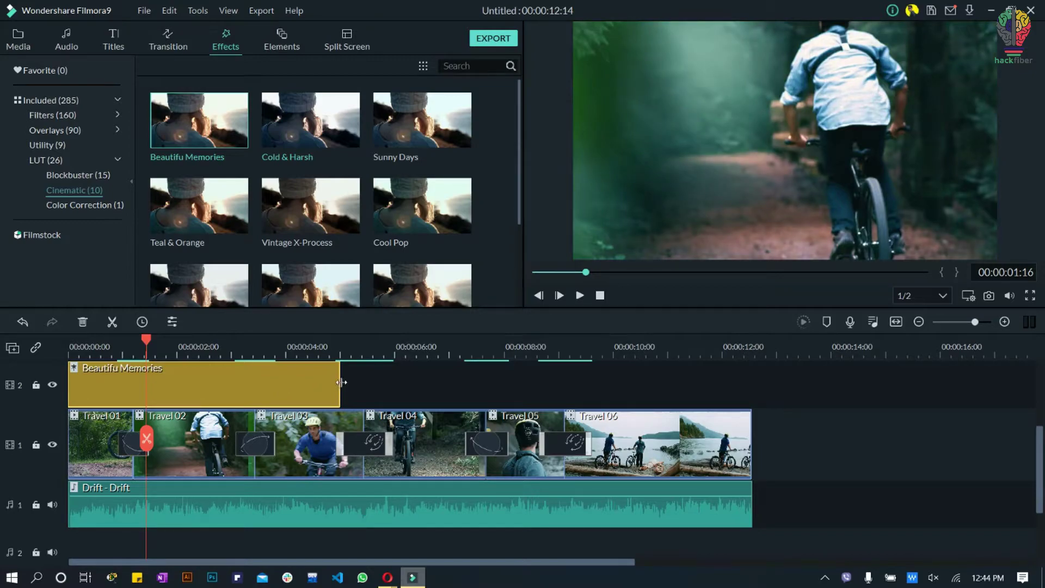
pyautogui.moveTo(339, 385); pyautogui.dragTo(749, 407)
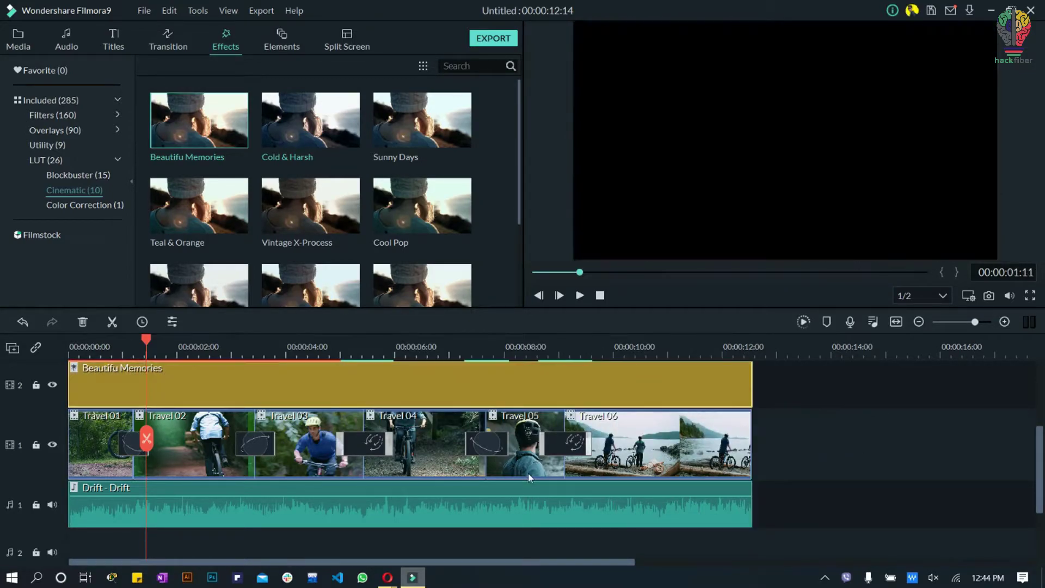
# - Play the timeline from the start to preview the Beautiful Memories grade
pyautogui.scroll(1, 150, 381)
pyautogui.moveTo(149, 341); pyautogui.dragTo(70, 341)
pyautogui.press('space')
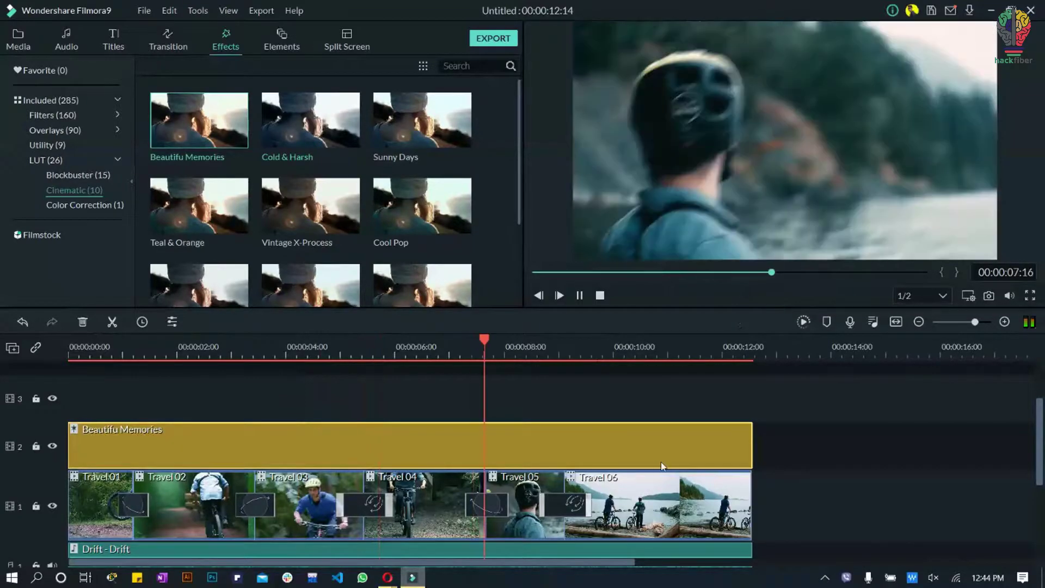
pyautogui.press('space')
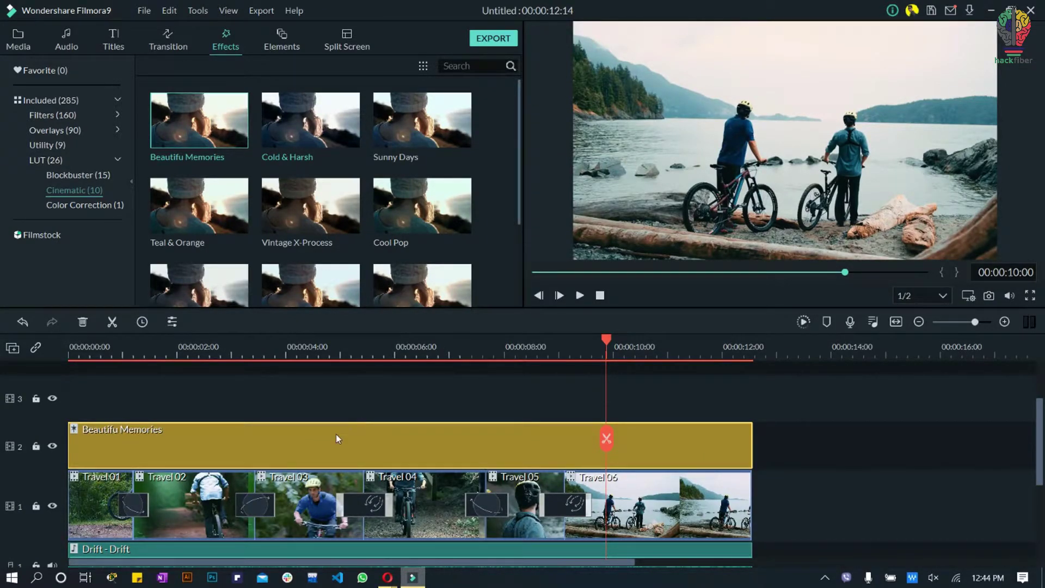
pyautogui.scroll(-3, 302, 222)
pyautogui.scroll(-1, 365, 432)
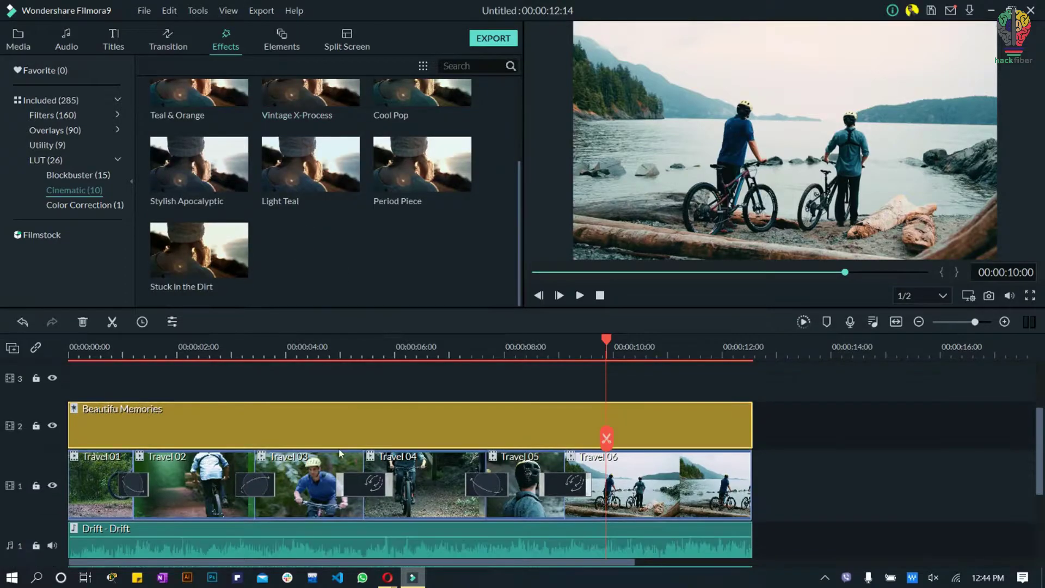
# - Check Travel 01's Color adjustments and close them without changes
pyautogui.doubleClick(102, 461)
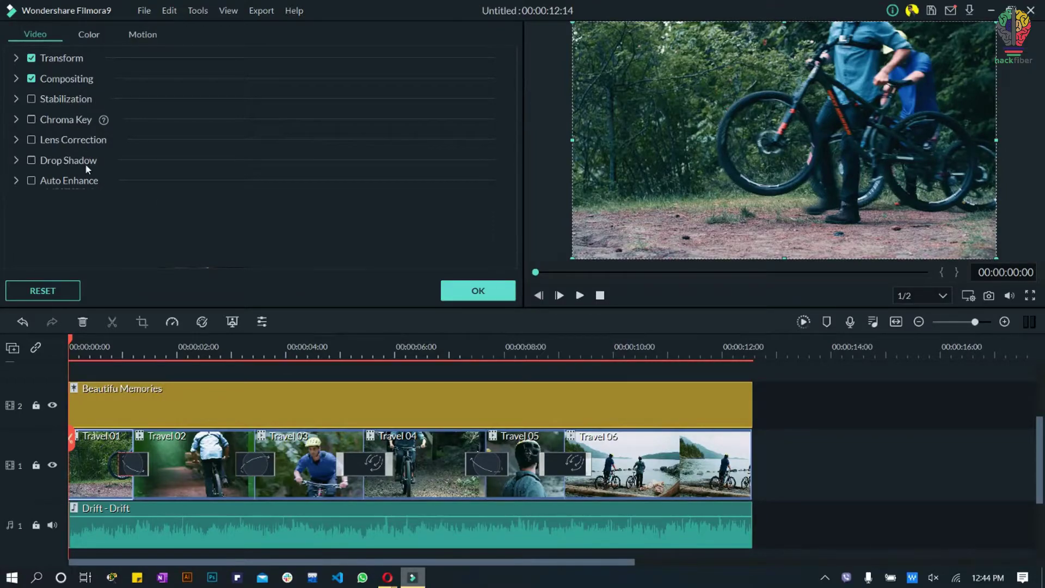
pyautogui.click(89, 35)
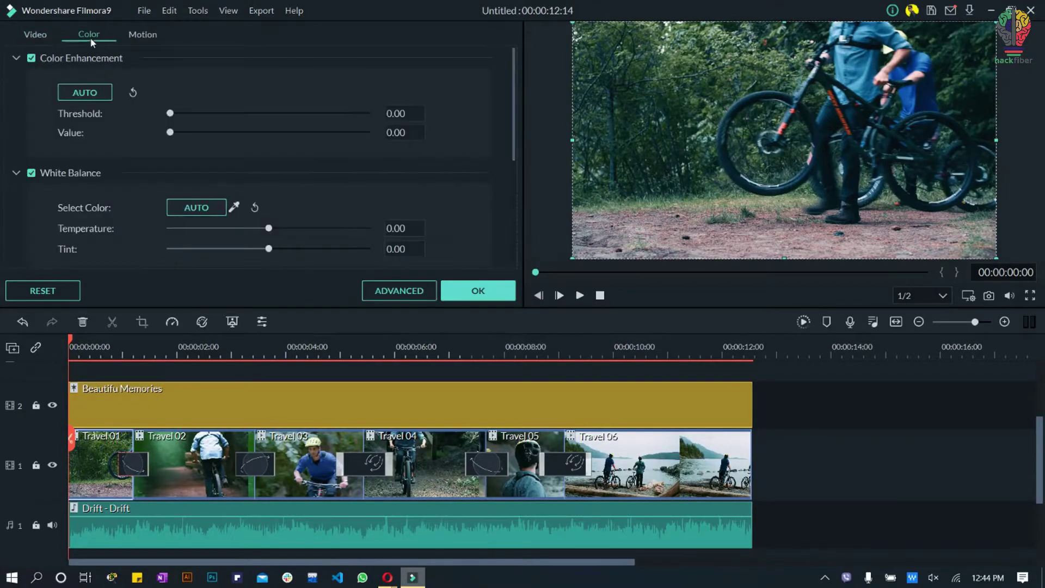
pyautogui.click(479, 290)
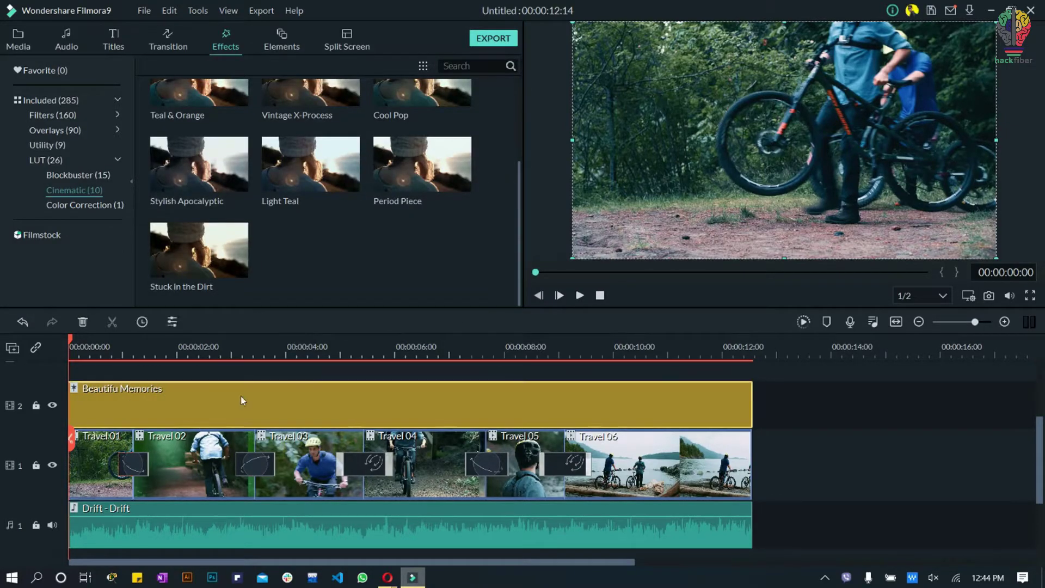
# - Select the Beautiful Memories layer and toggle track 2's lock, leaving it unlocked
pyautogui.click(202, 404)
pyautogui.click(52, 406)
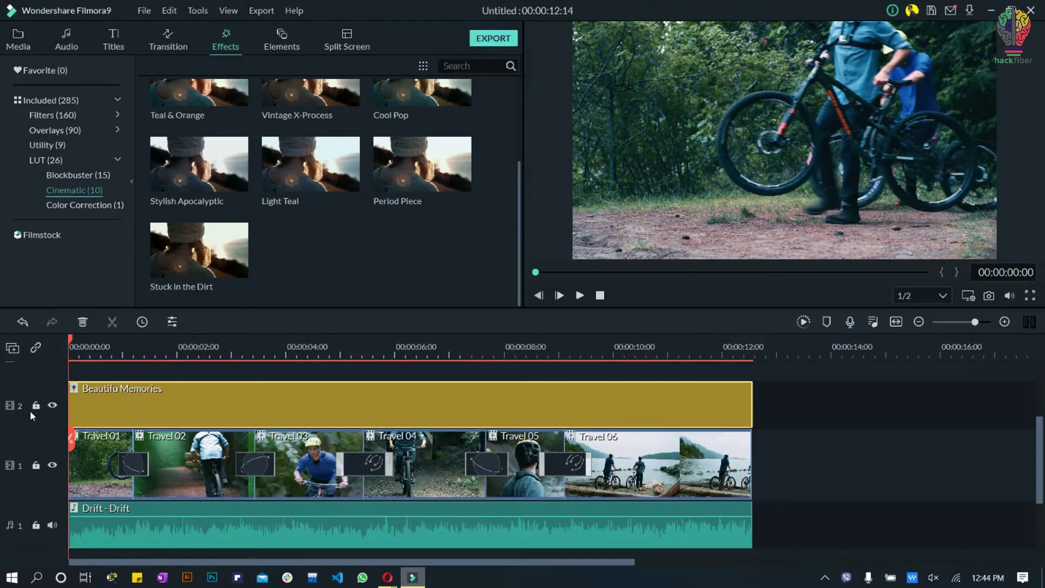
pyautogui.click(36, 406)
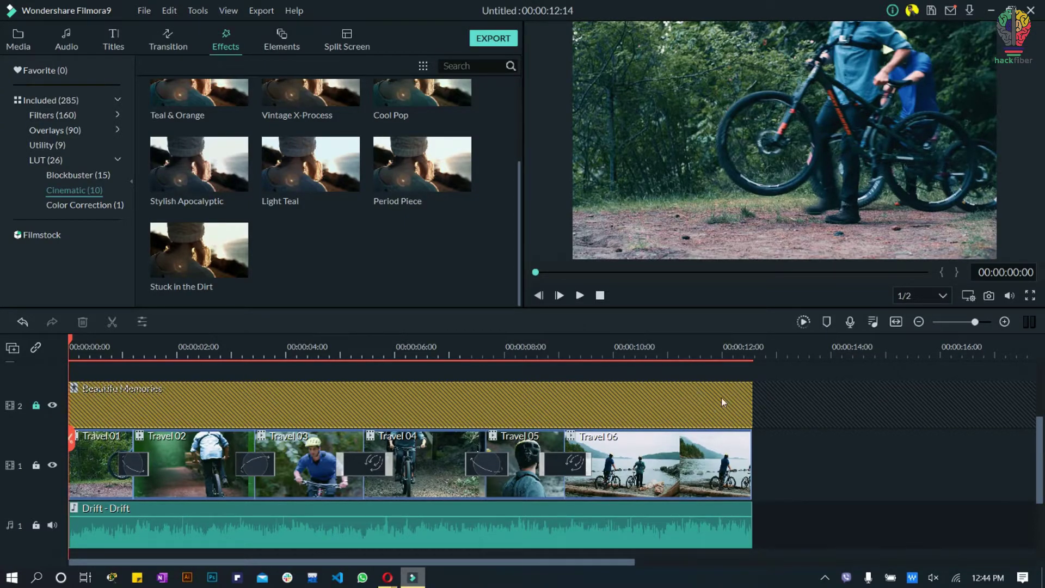
pyautogui.click(36, 406)
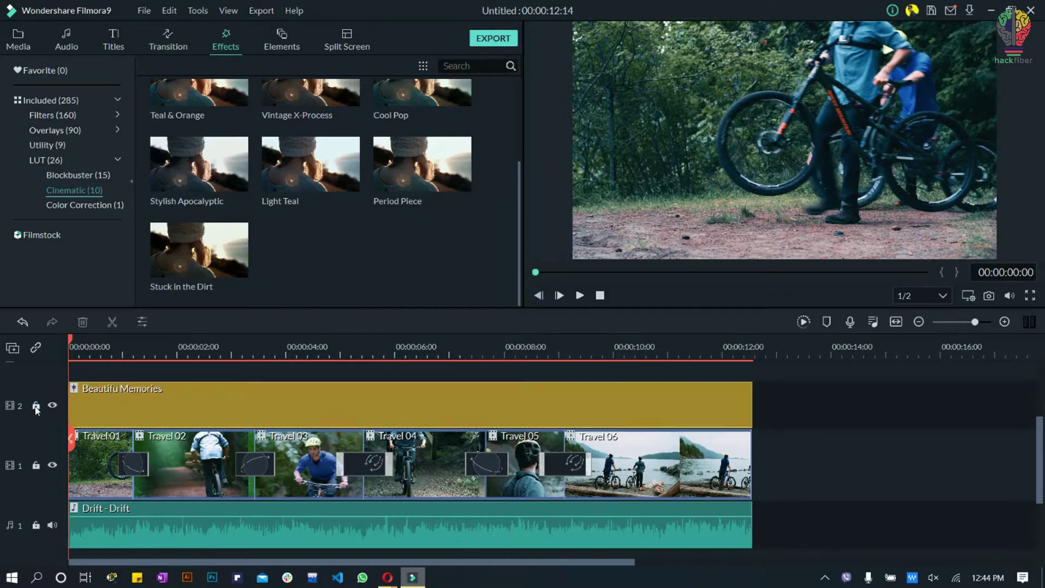
pyautogui.click(36, 406)
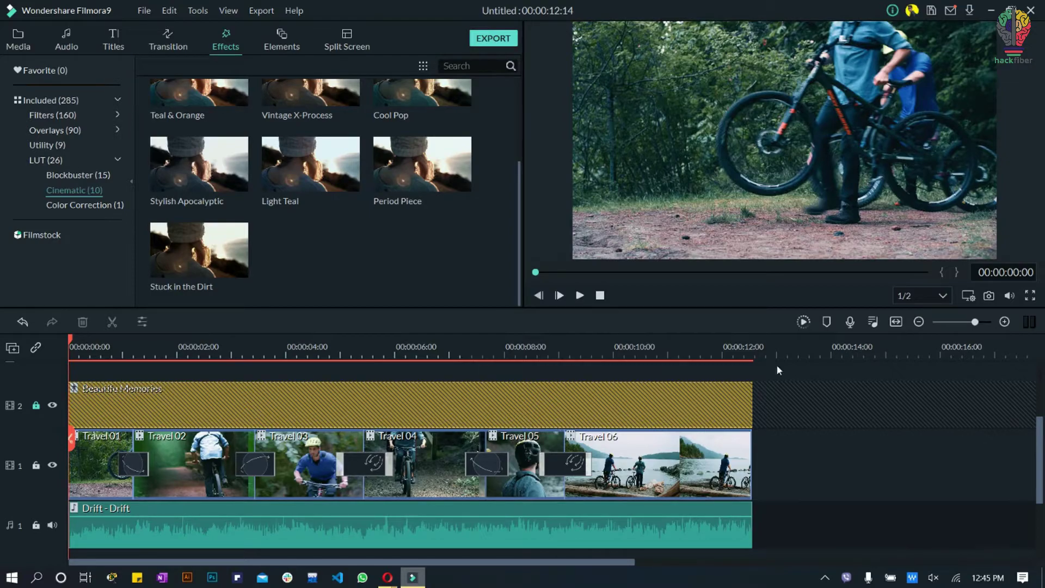
pyautogui.click(36, 406)
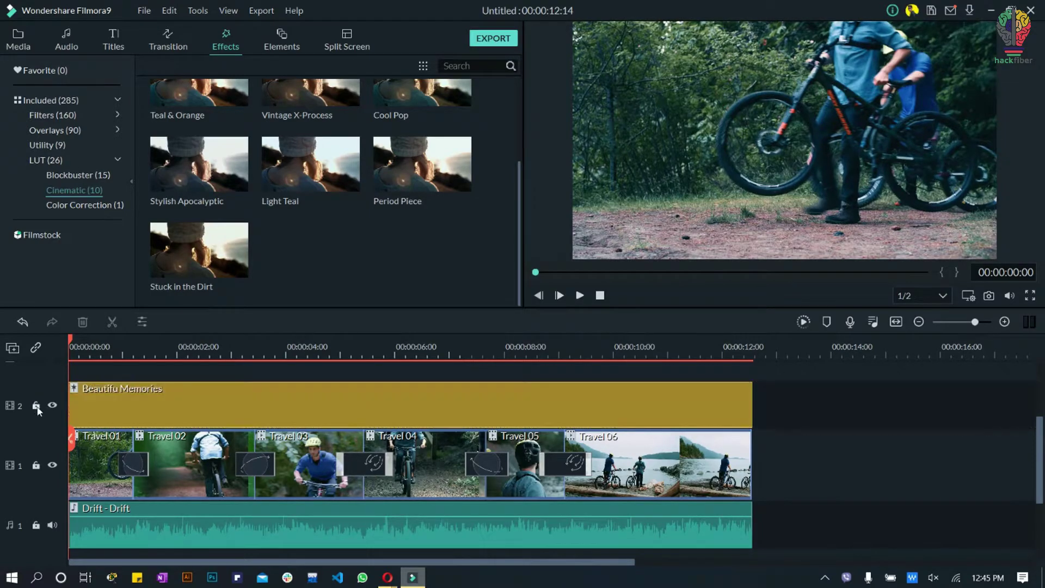
# - Toggle track 2's visibility several times, ending with it hidden, then select Travel 01
pyautogui.click(52, 407)
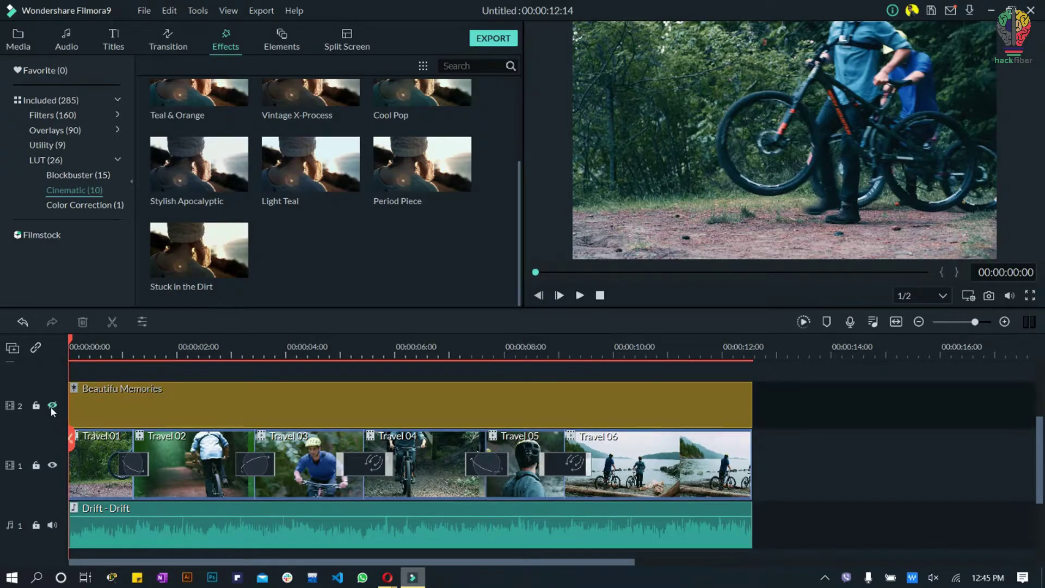
pyautogui.click(53, 407)
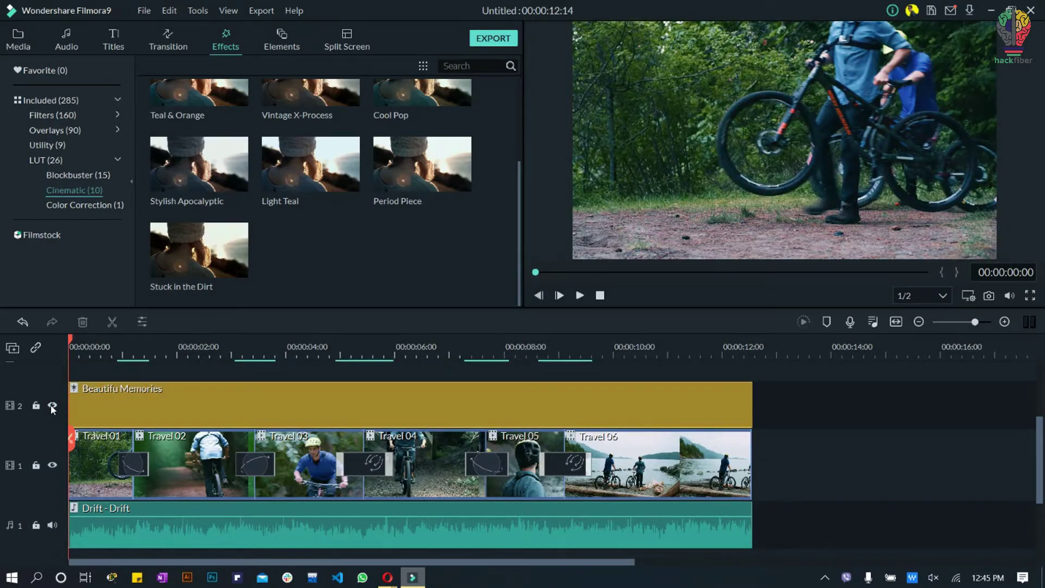
pyautogui.click(52, 407)
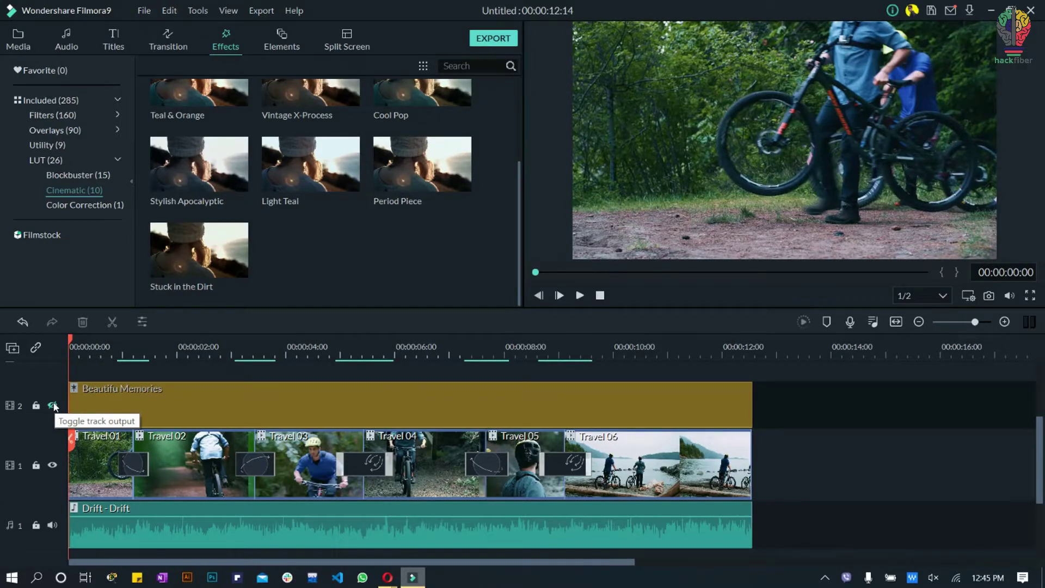
pyautogui.click(53, 405)
pyautogui.click(214, 405)
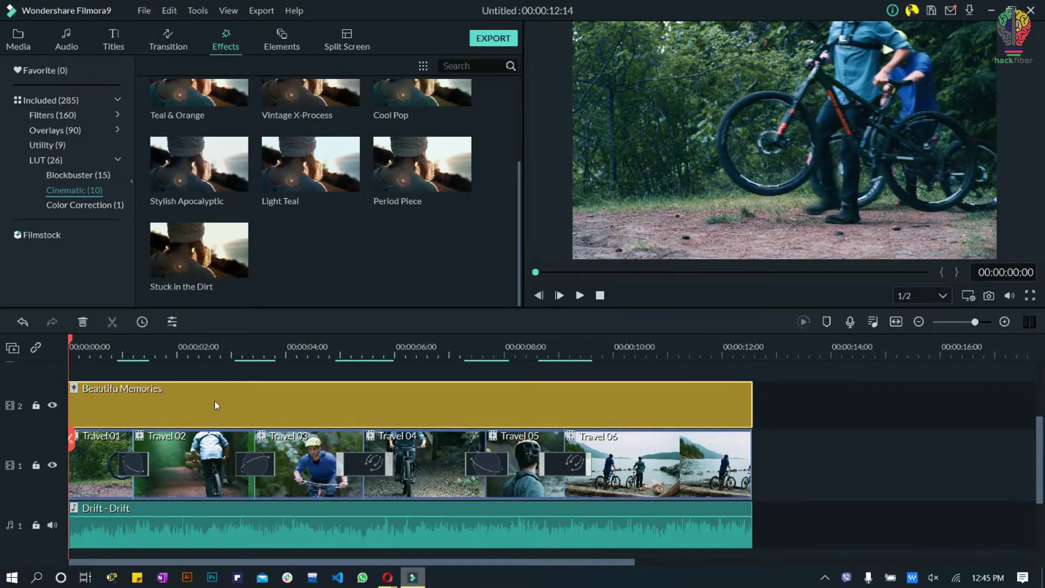
pyautogui.click(53, 405)
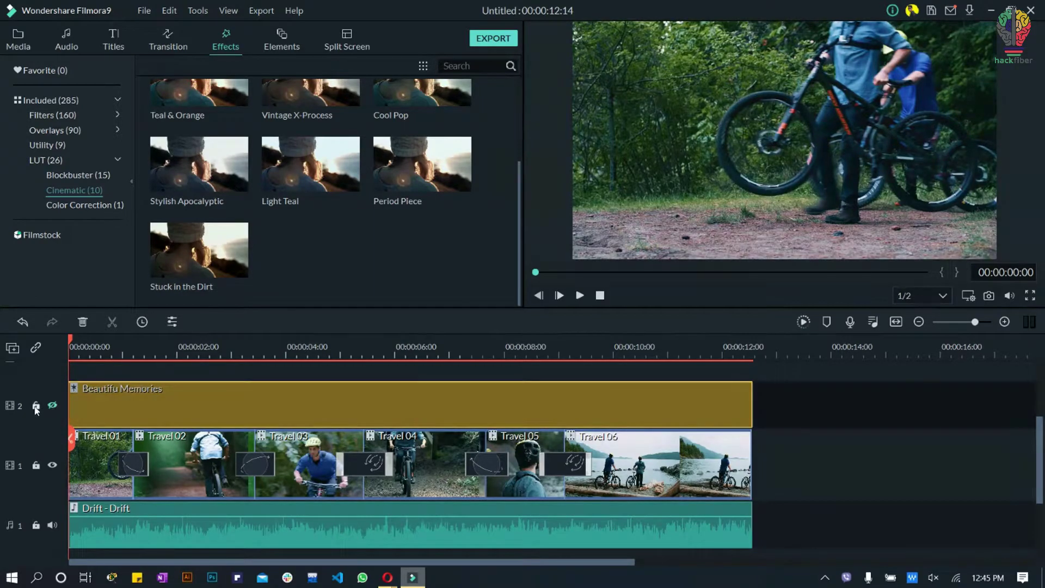
pyautogui.click(36, 407)
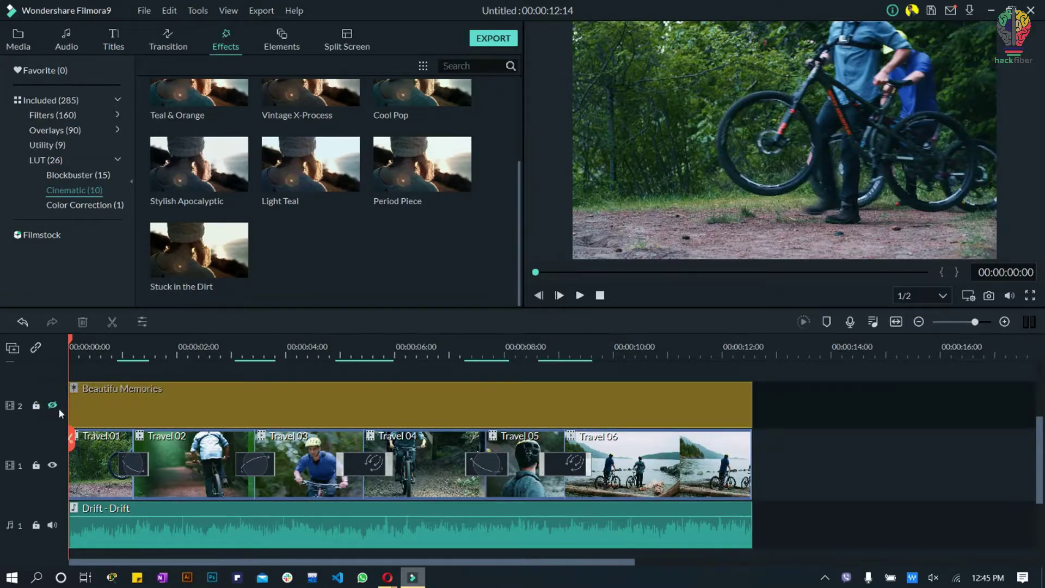
pyautogui.click(93, 465)
# - Set Travel 01's Temperature to about 9, lower its Tint slightly, and apply
pyautogui.doubleClick(93, 464)
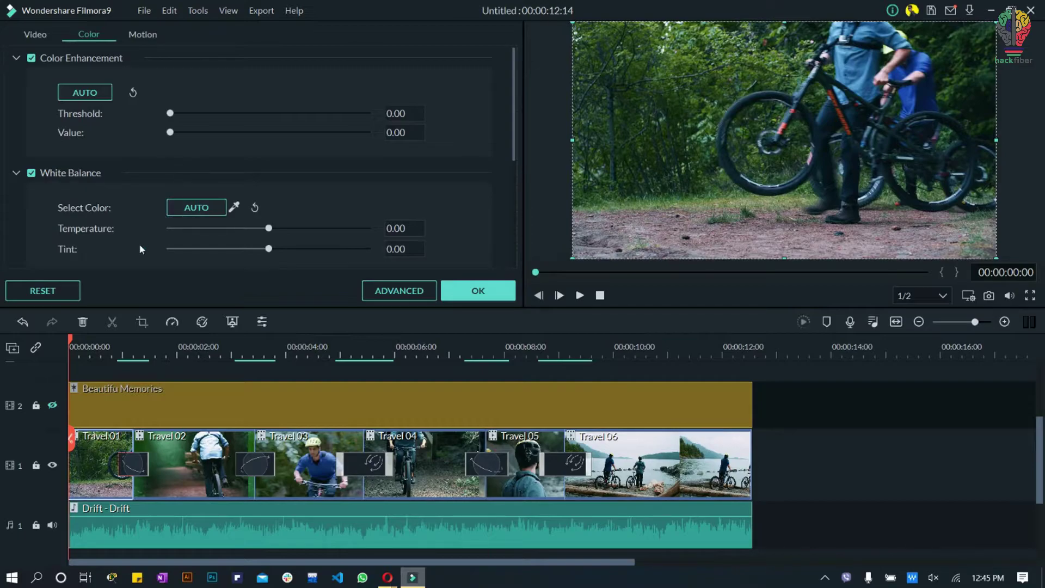
pyautogui.moveTo(268, 228); pyautogui.dragTo(230, 231)
pyautogui.click(313, 227)
pyautogui.click(328, 229)
pyautogui.moveTo(327, 228); pyautogui.dragTo(330, 228)
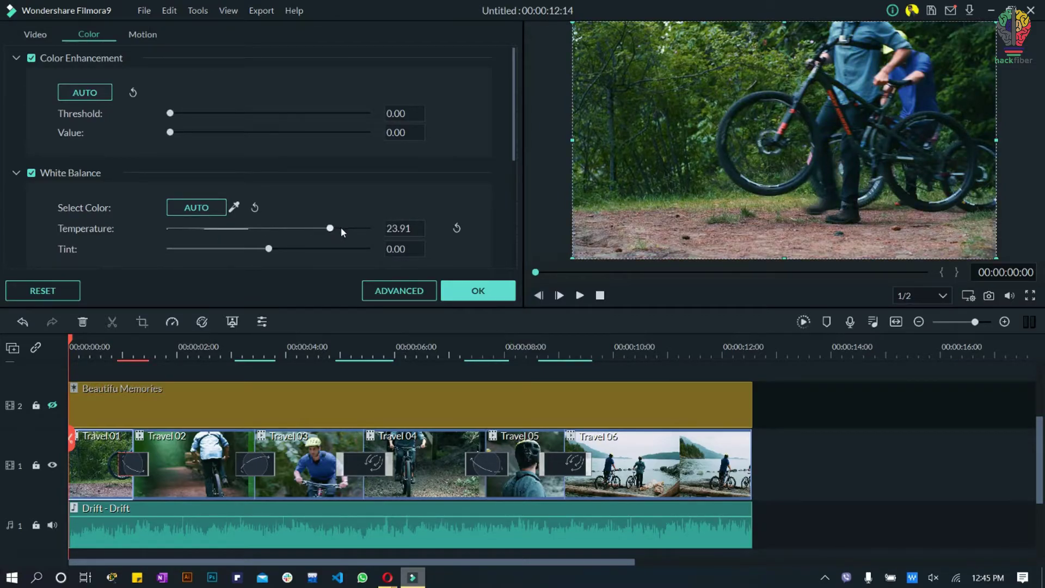
pyautogui.click(311, 231)
pyautogui.moveTo(271, 250); pyautogui.dragTo(243, 253)
pyautogui.click(547, 158)
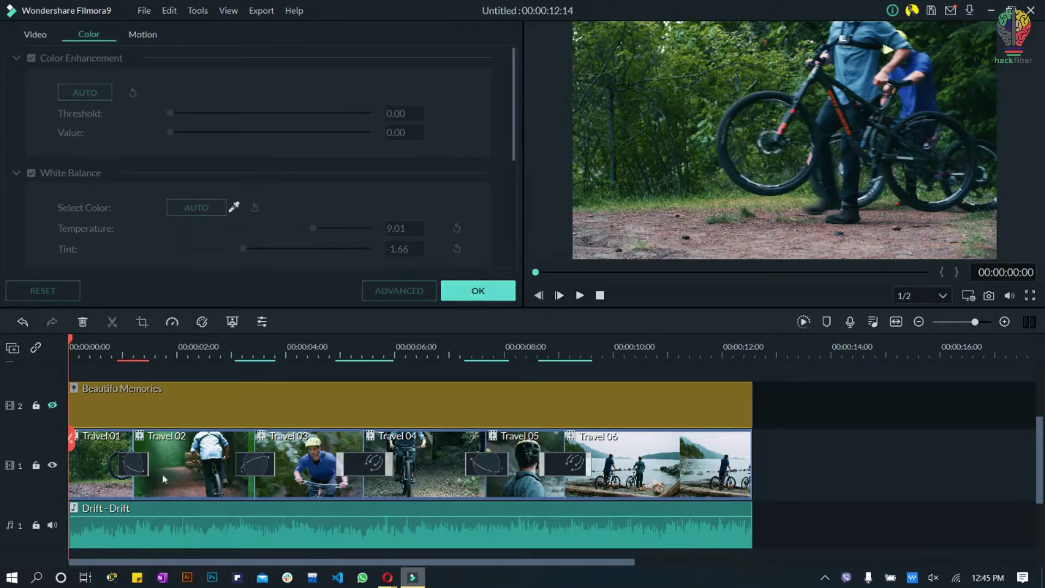
pyautogui.click(478, 290)
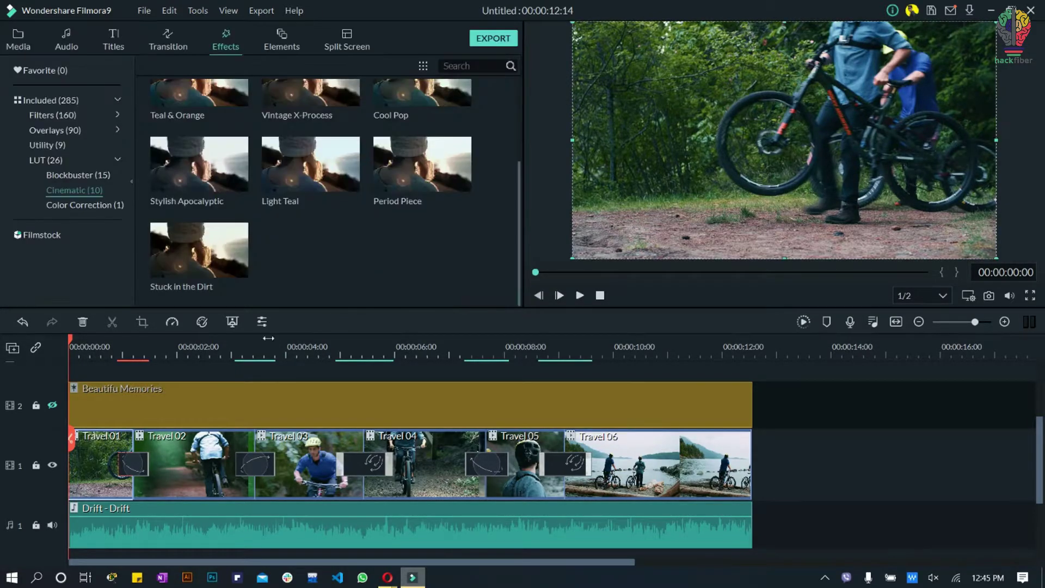
# - Return Tint near zero, apply the B&W Film 3D LUT, preview, and confirm
pyautogui.doubleClick(93, 468)
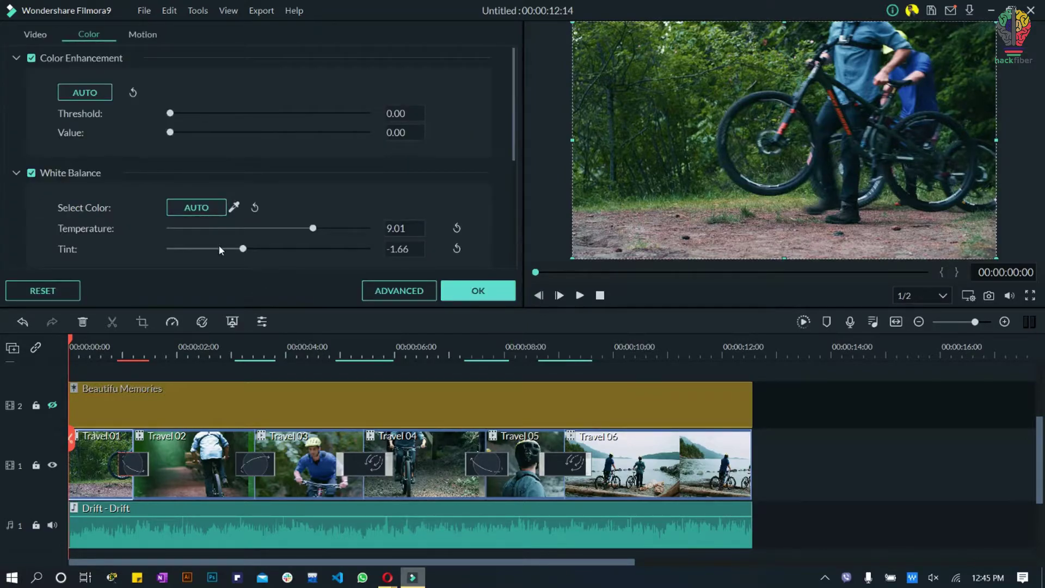
pyautogui.click(260, 249)
pyautogui.scroll(-4, 272, 234)
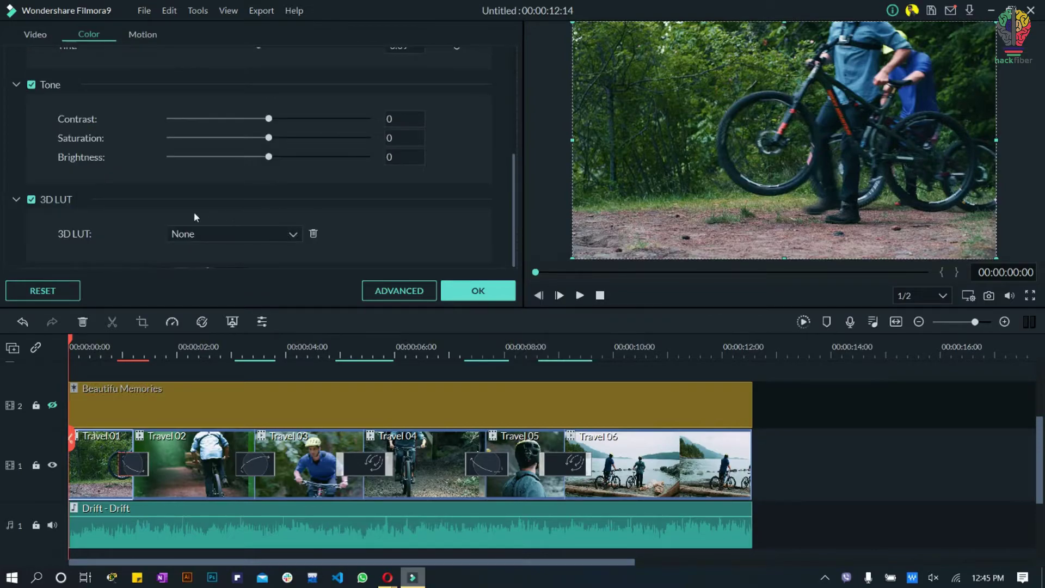
pyautogui.click(291, 234)
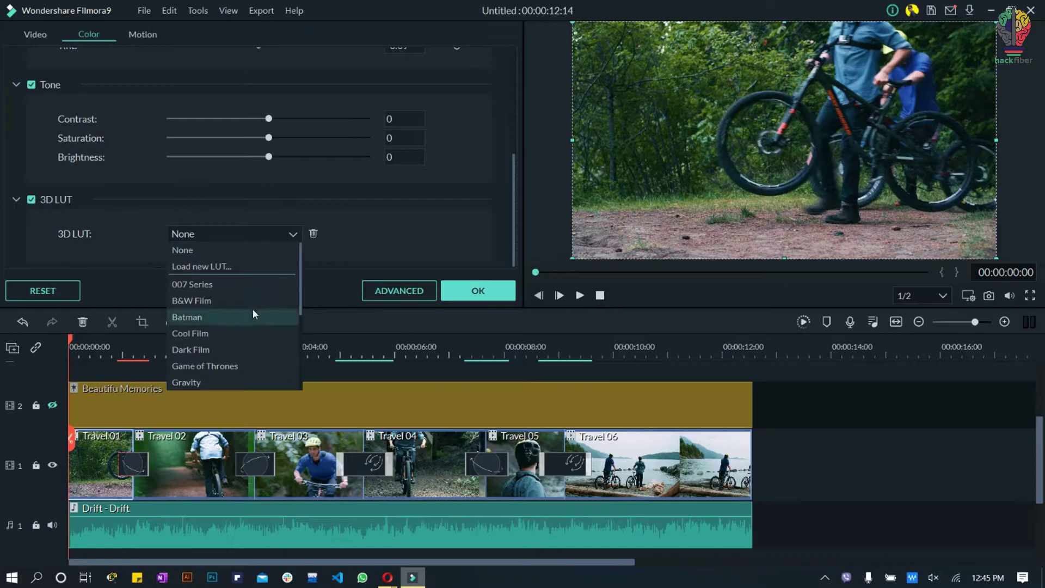
pyautogui.click(259, 296)
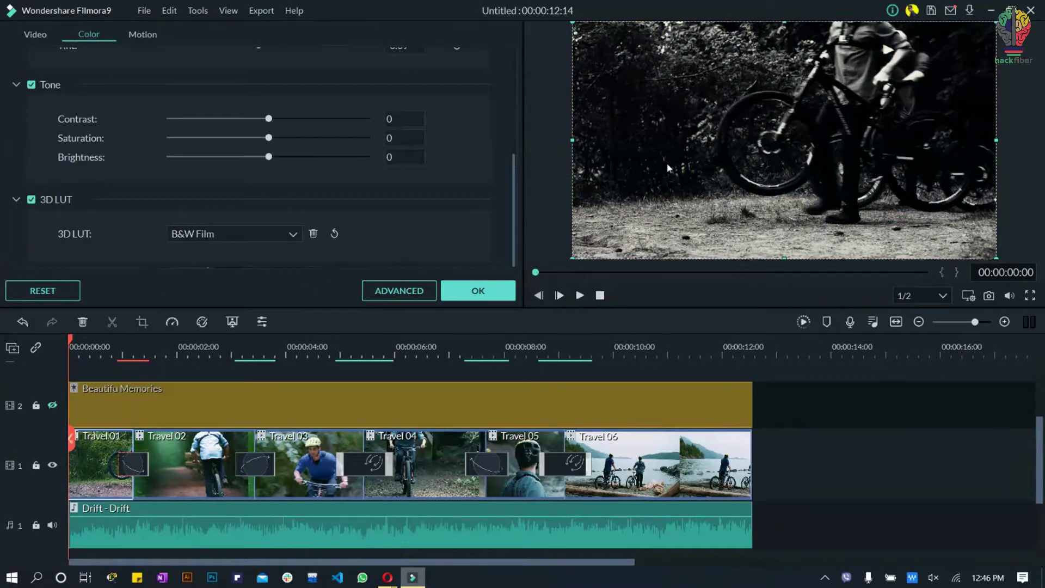
pyautogui.press('space')
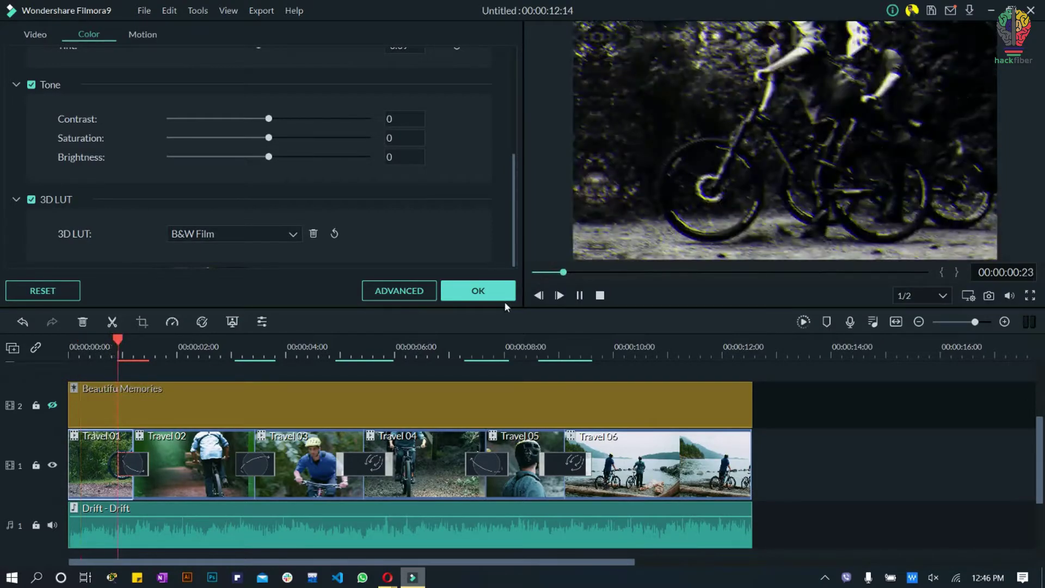
pyautogui.press('space')
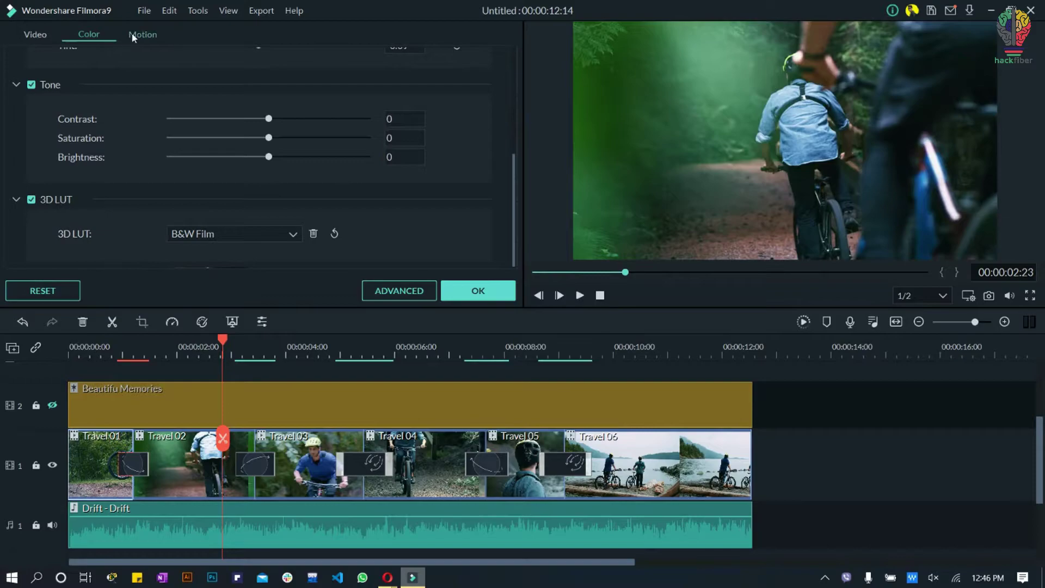
pyautogui.click(499, 294)
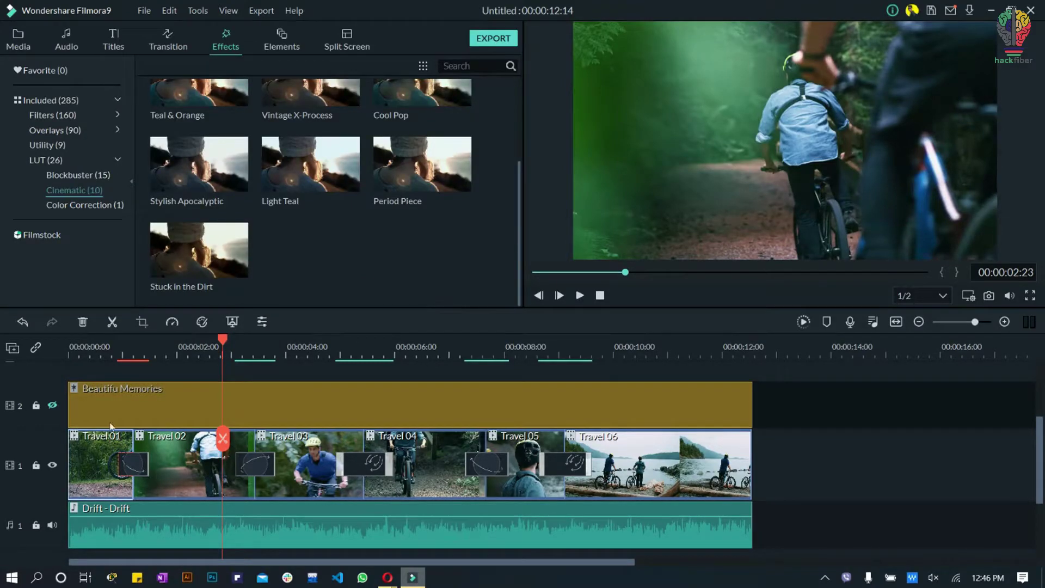
# - Undo the last edit and make the Beautiful Memories layer on track 2 visible again
pyautogui.hotkey('ctrl', 'z')
pyautogui.click(178, 467)
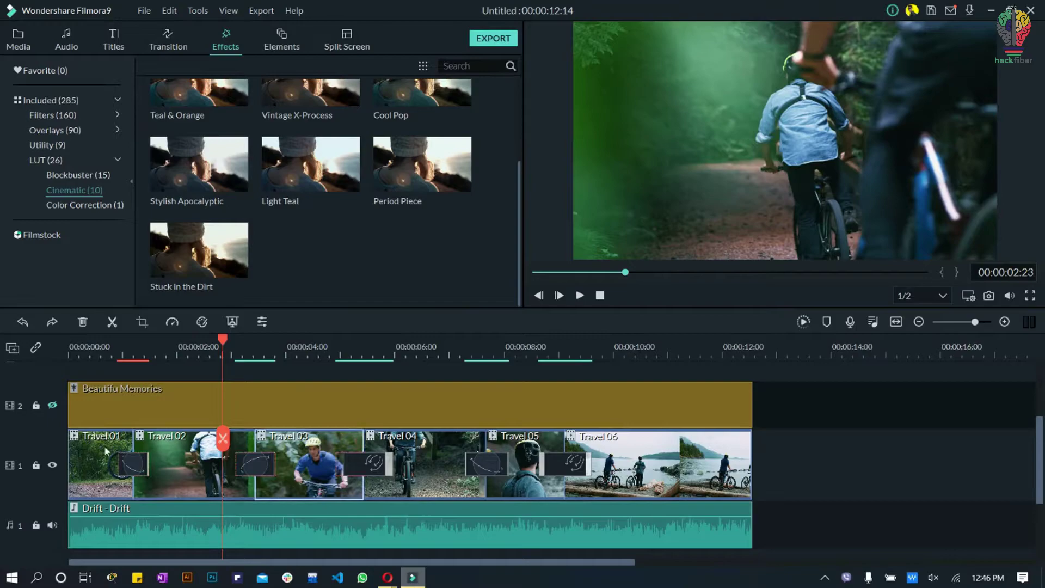
pyautogui.click(59, 405)
pyautogui.click(59, 406)
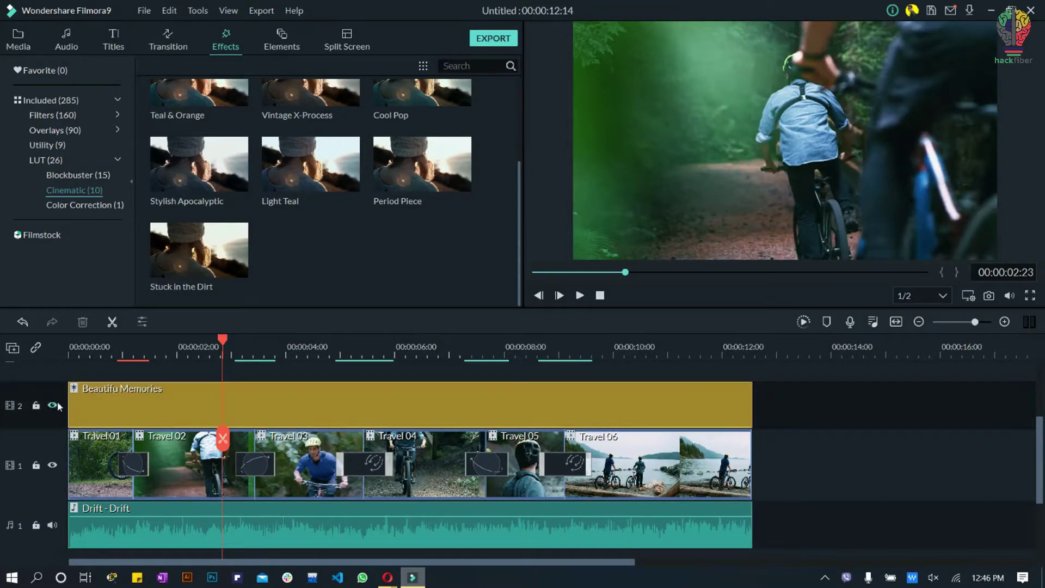
# - Preview the timeline from 00:00:00:24, then switch to the Elements library
pyautogui.click(92, 353)
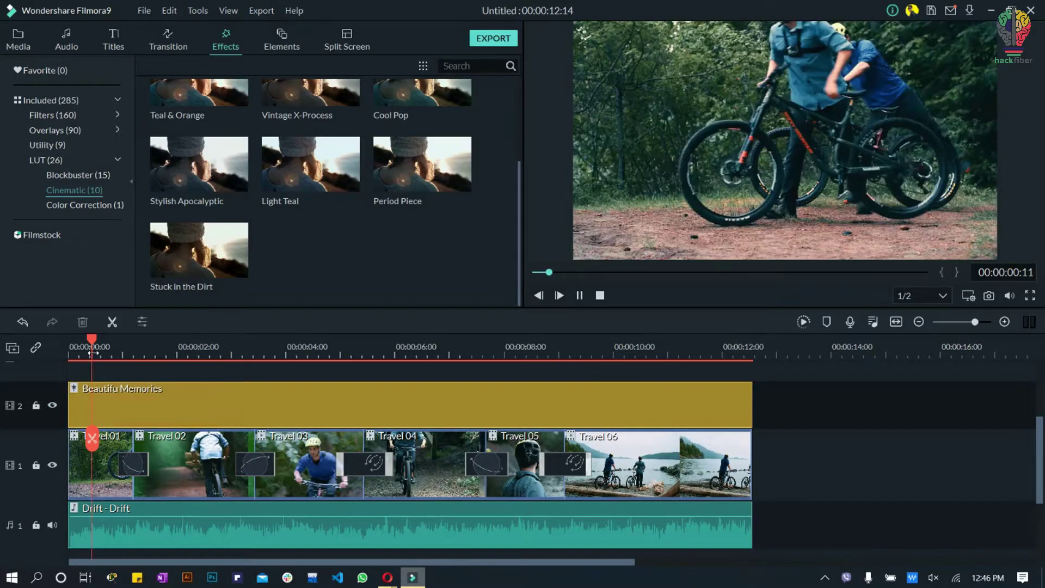
pyautogui.click(115, 353)
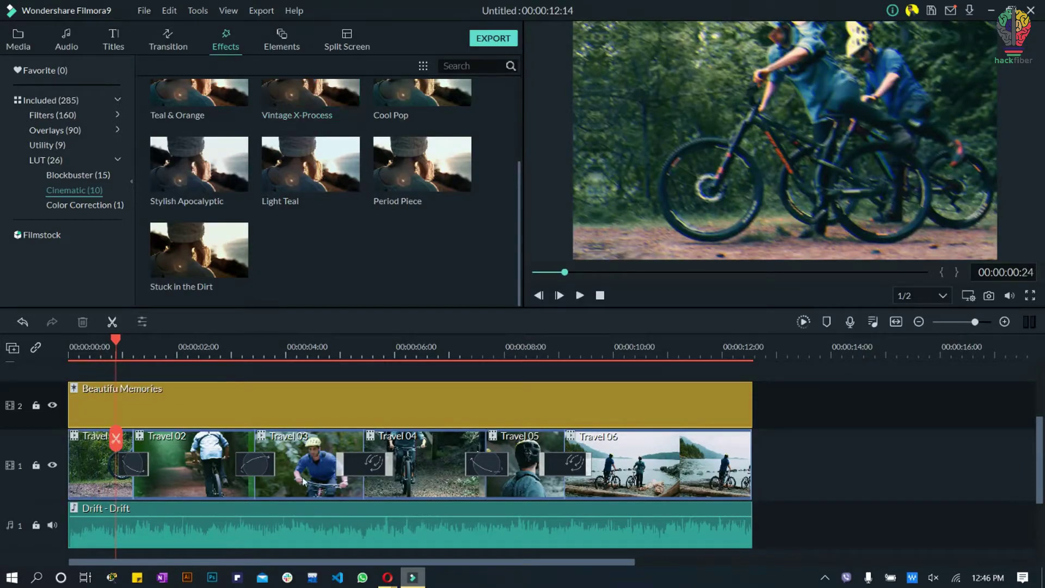
pyautogui.press('space')
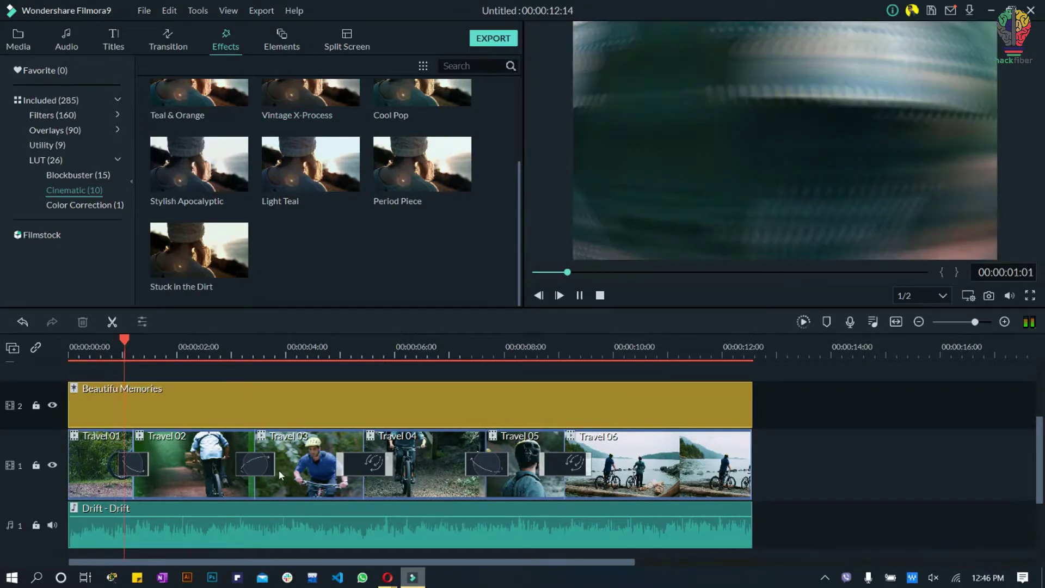
pyautogui.press('space')
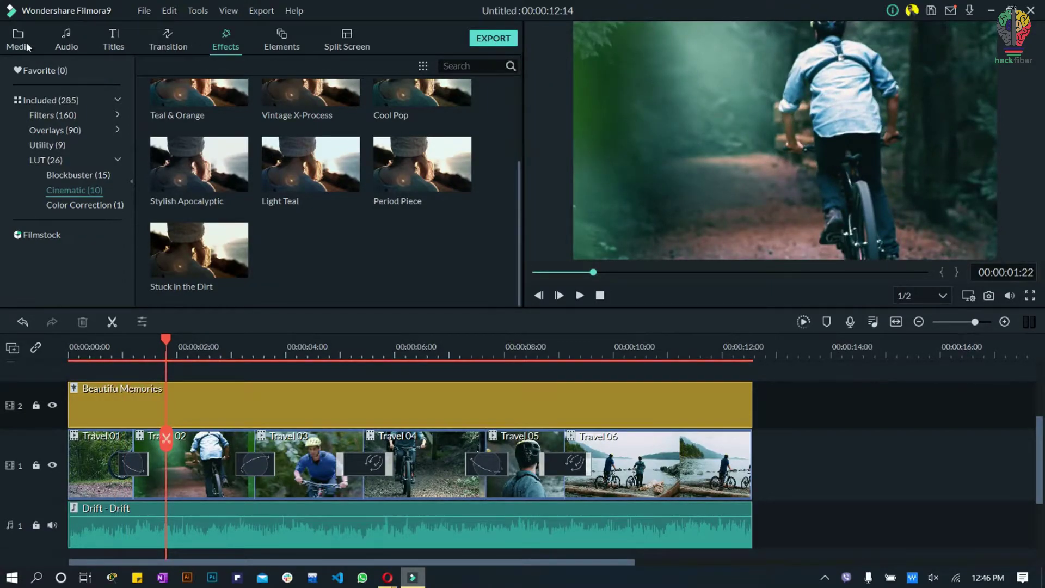
pyautogui.click(283, 41)
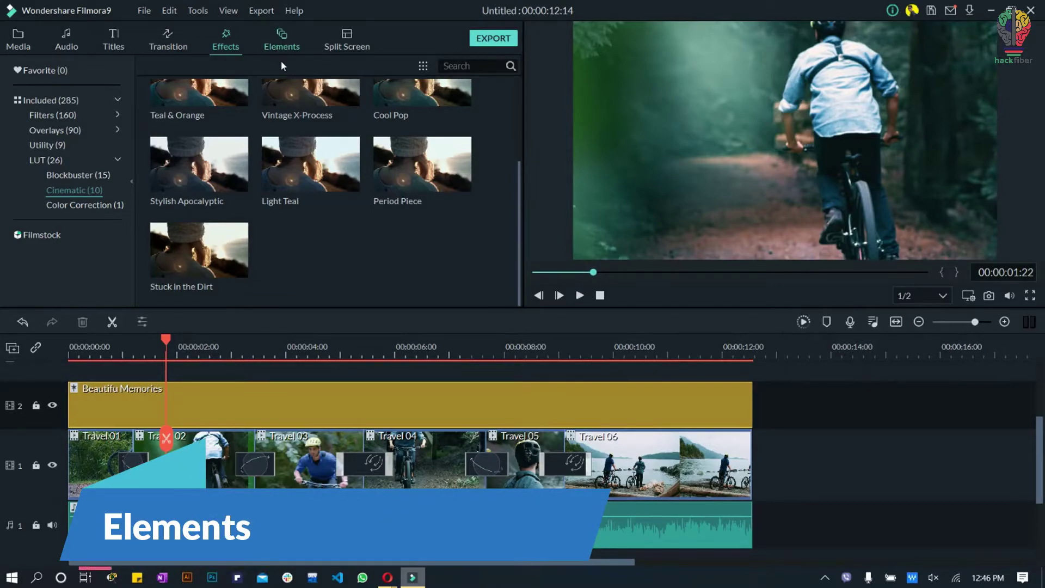
# - Put the playhead at 00:00:06:13 and add Element Love 2 there
pyautogui.moveTo(404, 131)
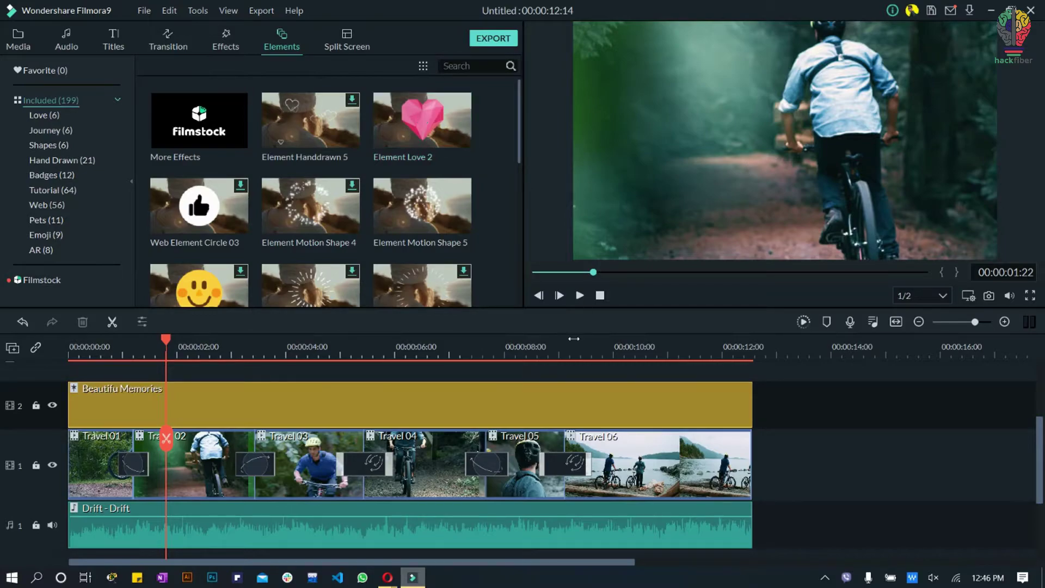
pyautogui.click(407, 346)
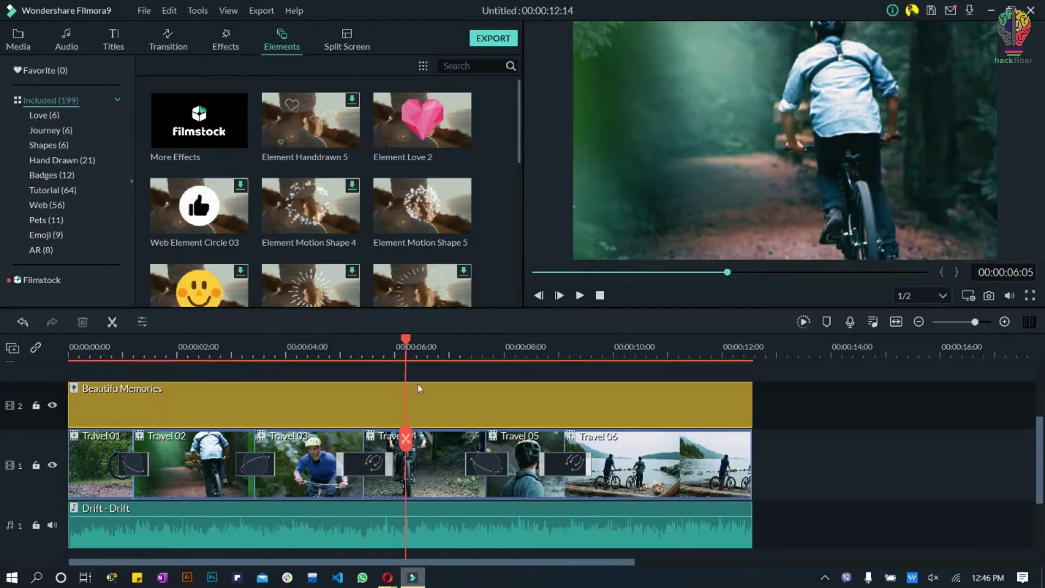
pyautogui.click(364, 351)
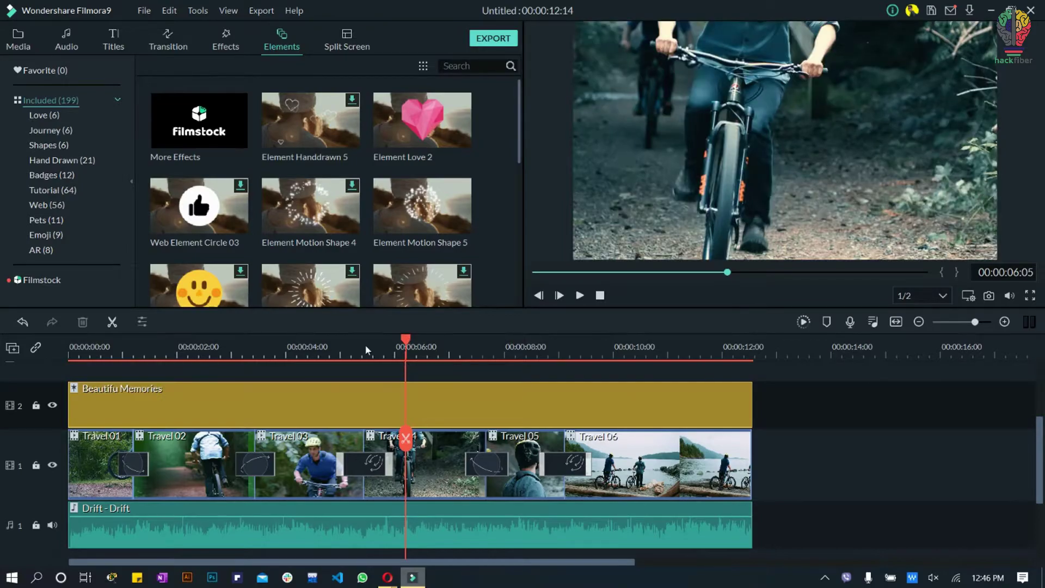
pyautogui.doubleClick(448, 467)
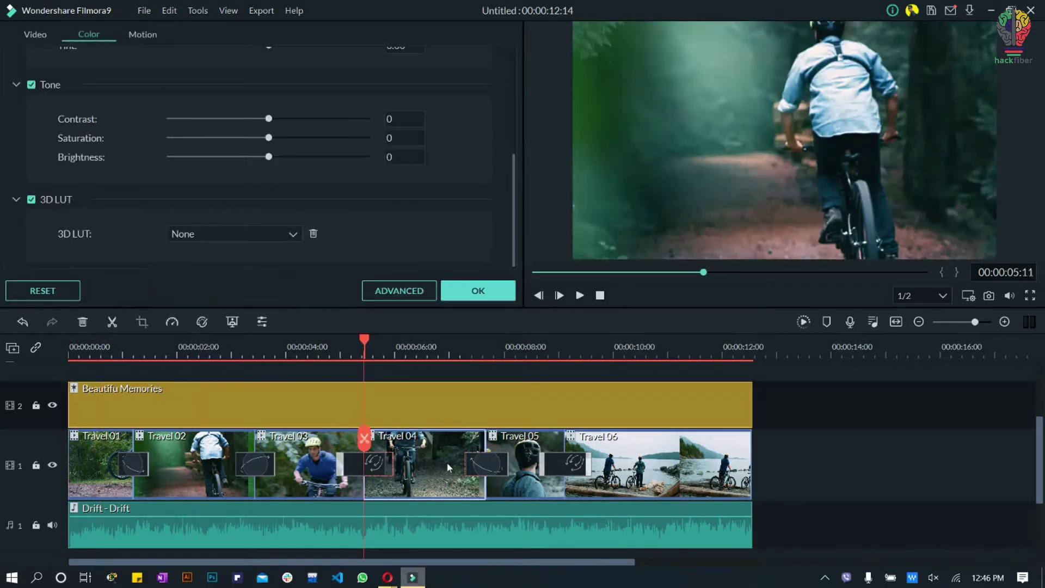
pyautogui.click(424, 346)
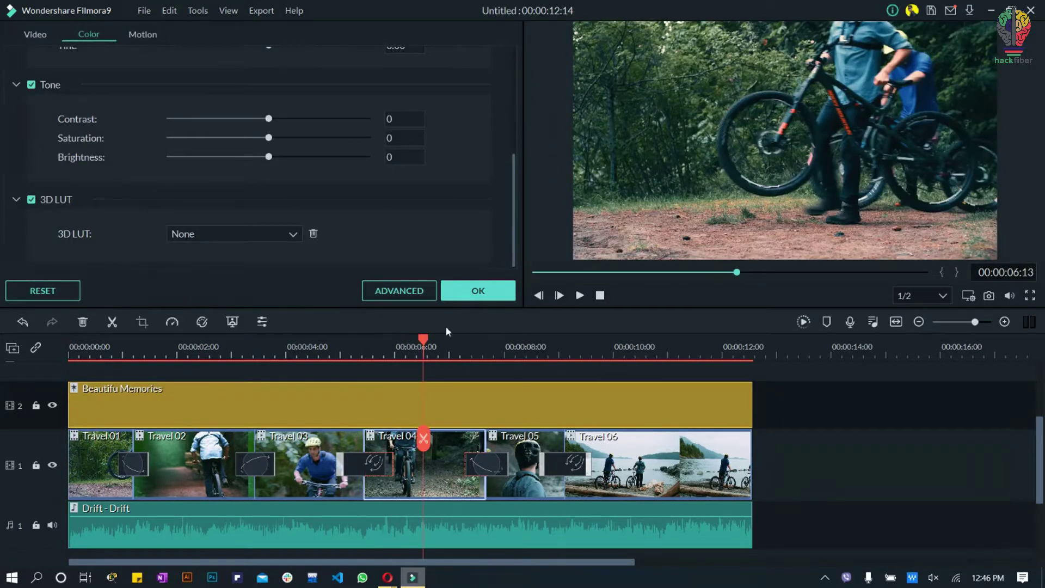
pyautogui.click(475, 290)
pyautogui.click(422, 120)
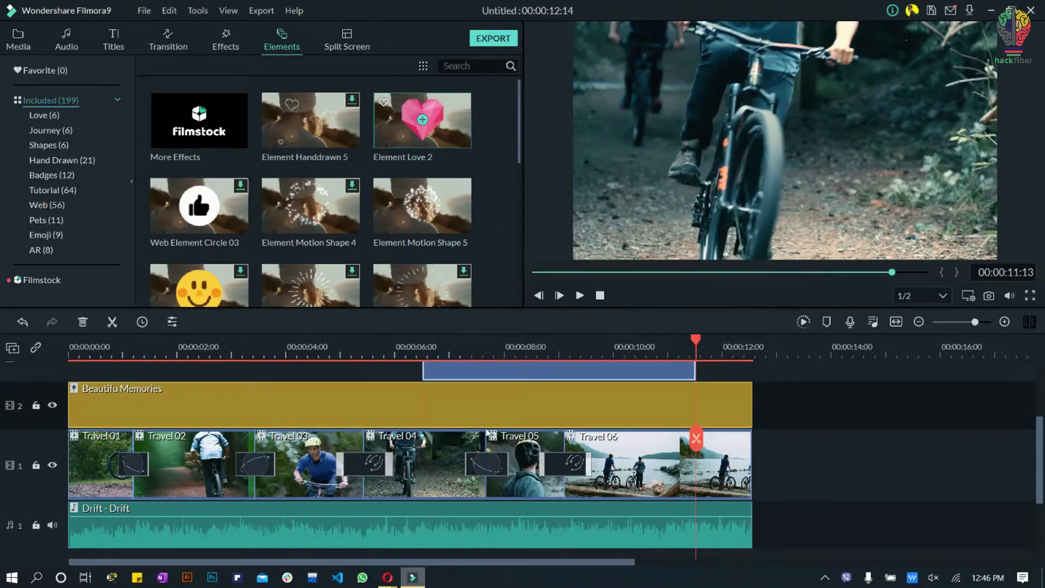
# - Shorten and reposition the heart overlay on track 3, then preview it from 00:00:06:20
pyautogui.hscroll(3, 453, 444)
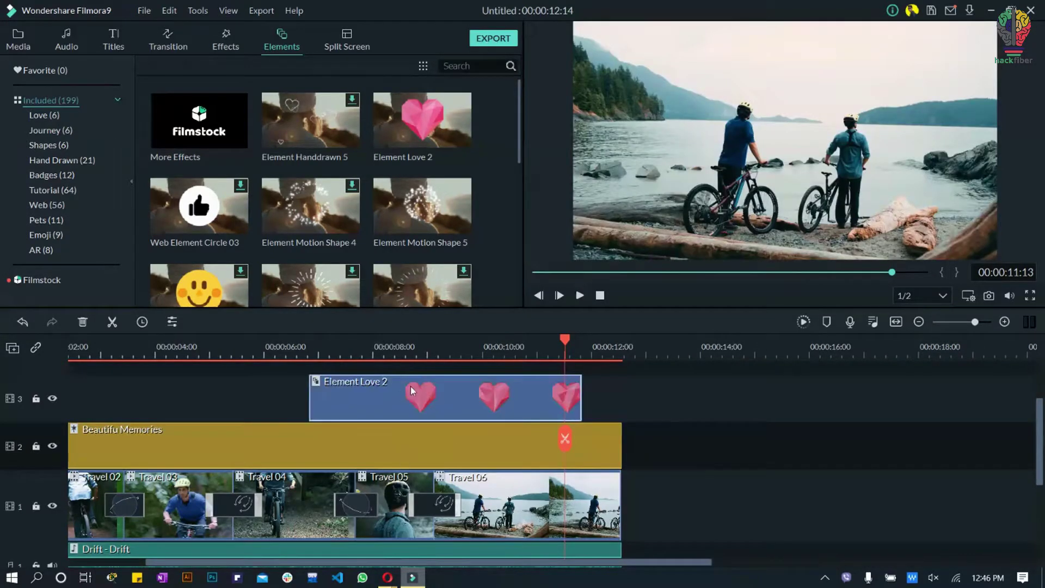
pyautogui.moveTo(581, 384); pyautogui.dragTo(397, 405)
pyautogui.click(354, 402)
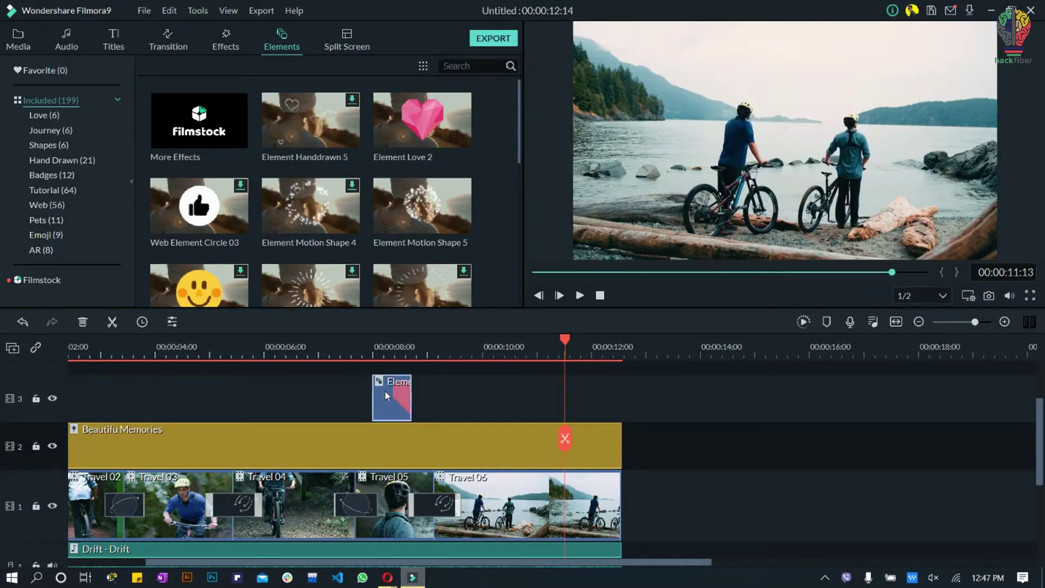
pyautogui.moveTo(411, 404); pyautogui.dragTo(400, 404)
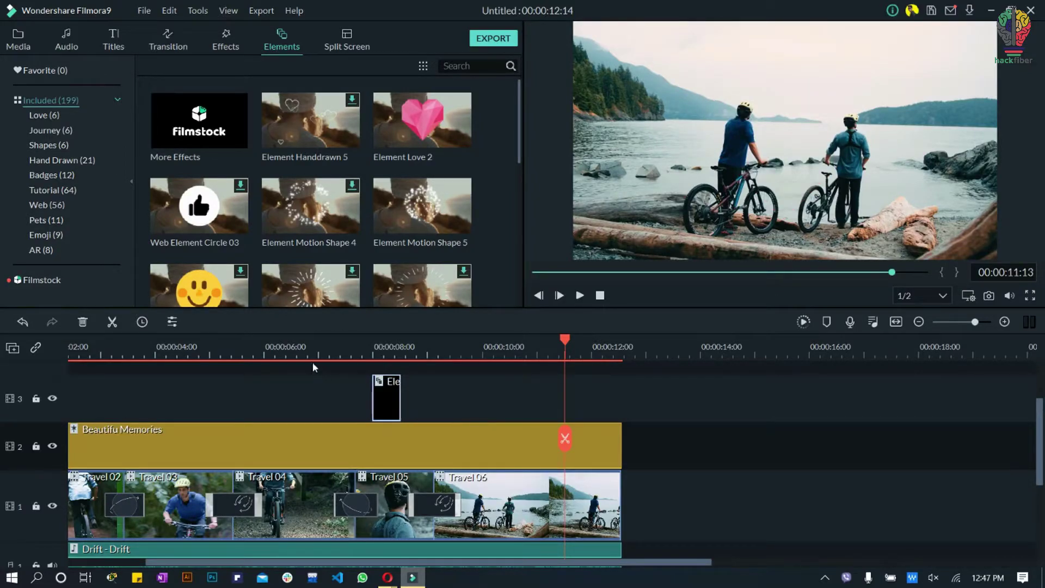
pyautogui.click(307, 351)
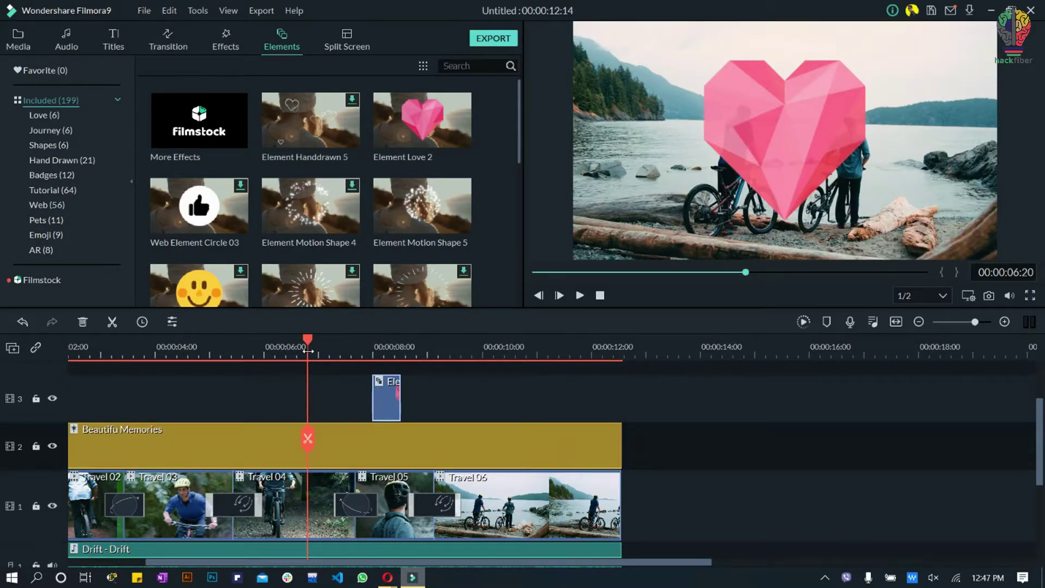
pyautogui.press('space')
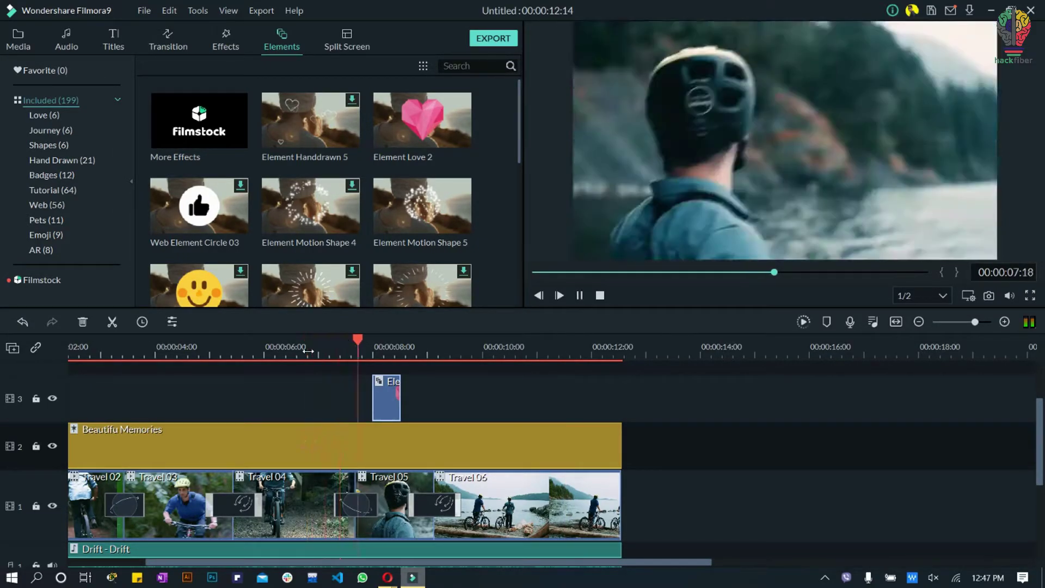
pyautogui.press('space')
pyautogui.scroll(-5, 414, 225)
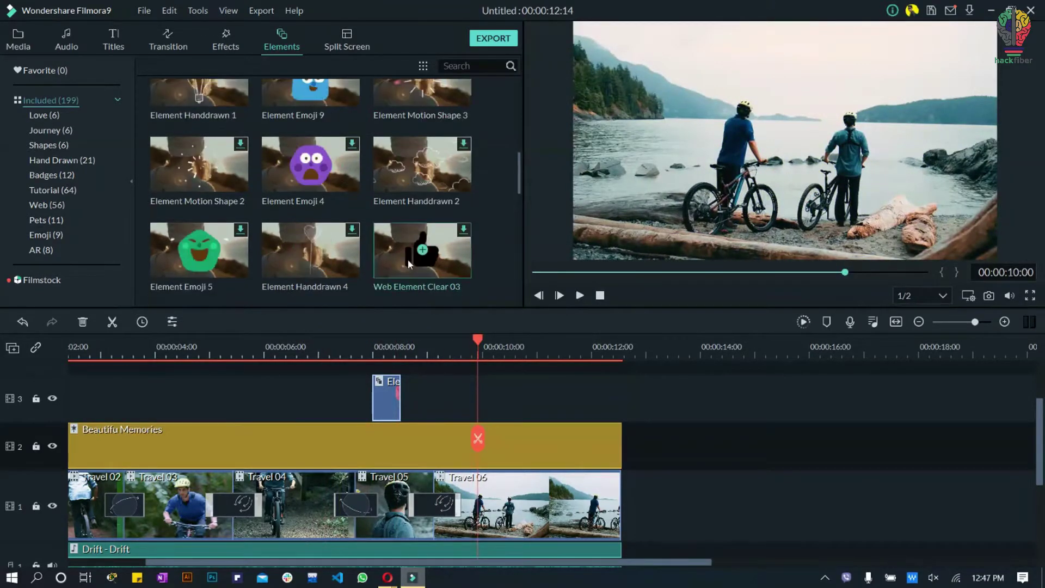
# - Drop Element Emoji 5 on track 3 after the heart, trim it to end near 10:27, and preview
pyautogui.scroll(-2, 408, 259)
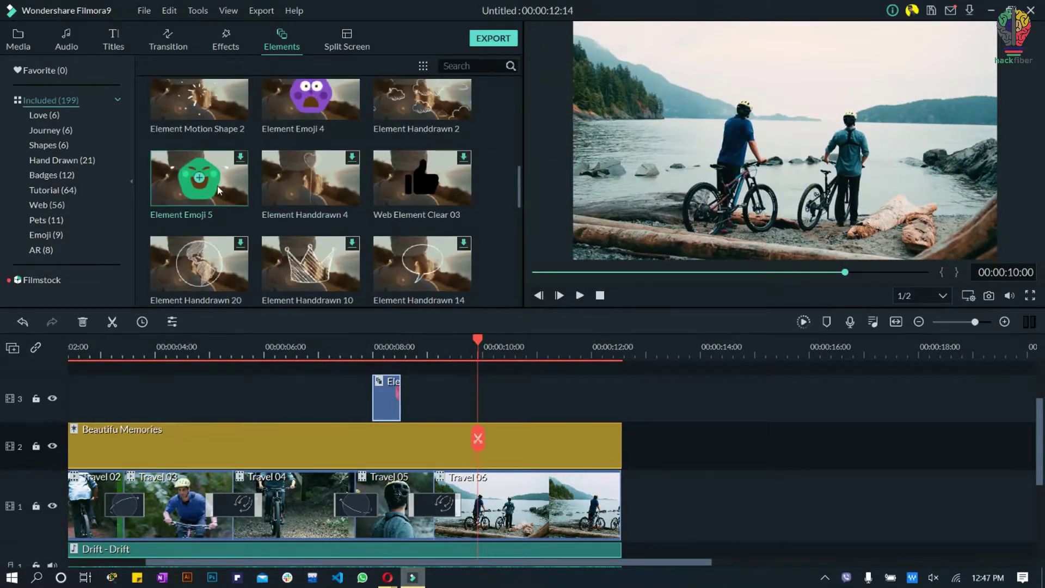
pyautogui.moveTo(177, 196); pyautogui.dragTo(745, 391)
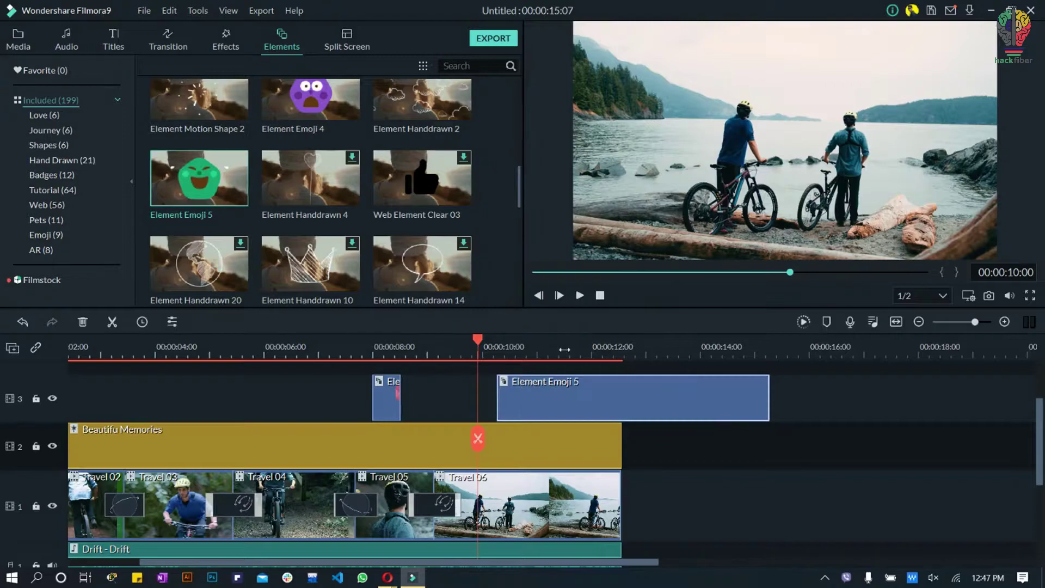
pyautogui.moveTo(769, 403); pyautogui.dragTo(533, 398)
pyautogui.press('space')
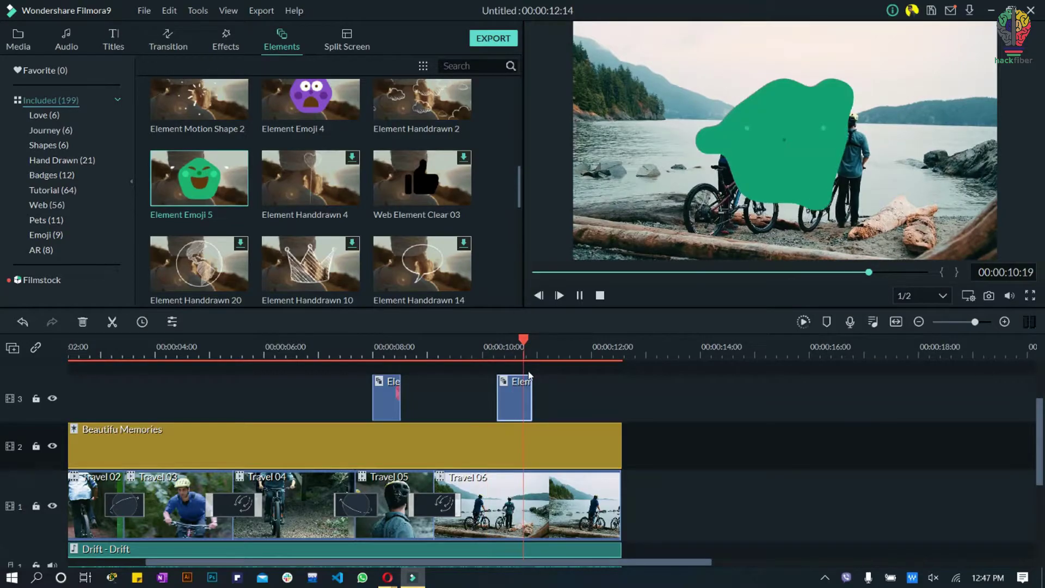
# - Place Element Motion Shape 5 on track 3 and delete the Emoji 5 clip
pyautogui.scroll(-3, 360, 293)
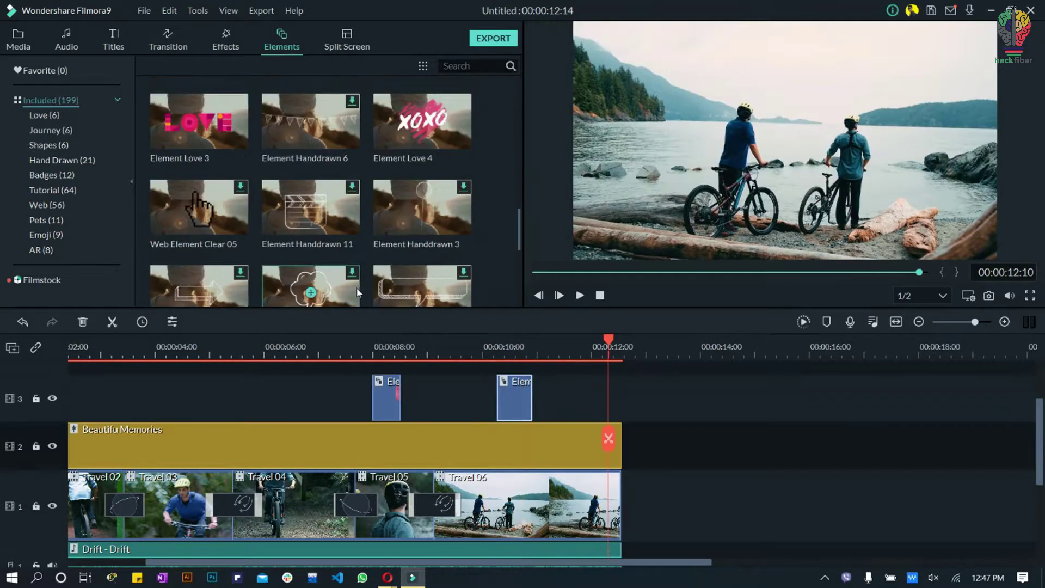
pyautogui.scroll(3, 359, 287)
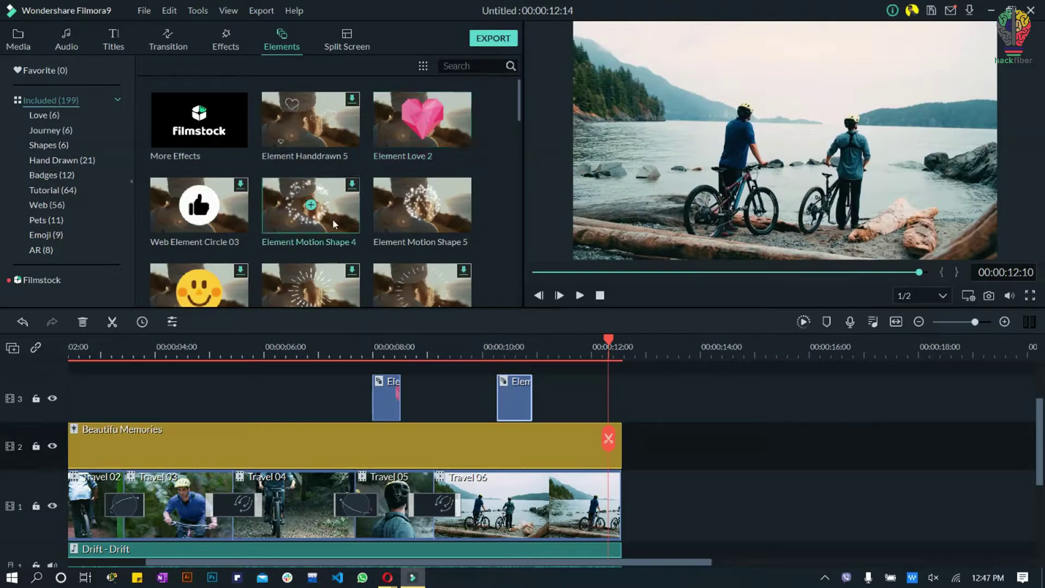
pyautogui.moveTo(416, 212); pyautogui.dragTo(525, 387)
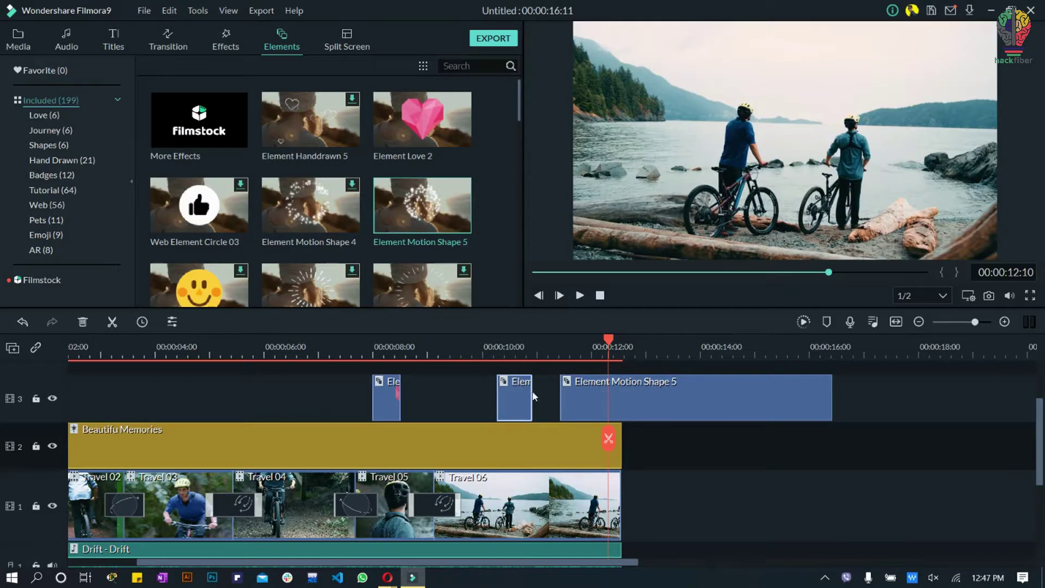
pyautogui.hotkey('shift', 'Delete')
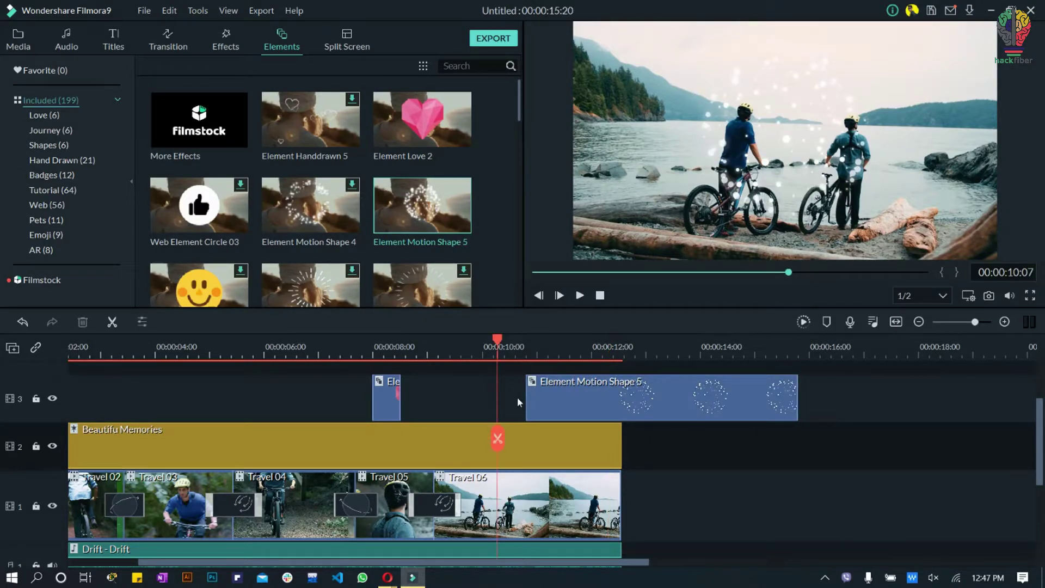
# - Trim the Motion Shape 5 sparkle clip to end at 12:14 and preview it
pyautogui.click(677, 416)
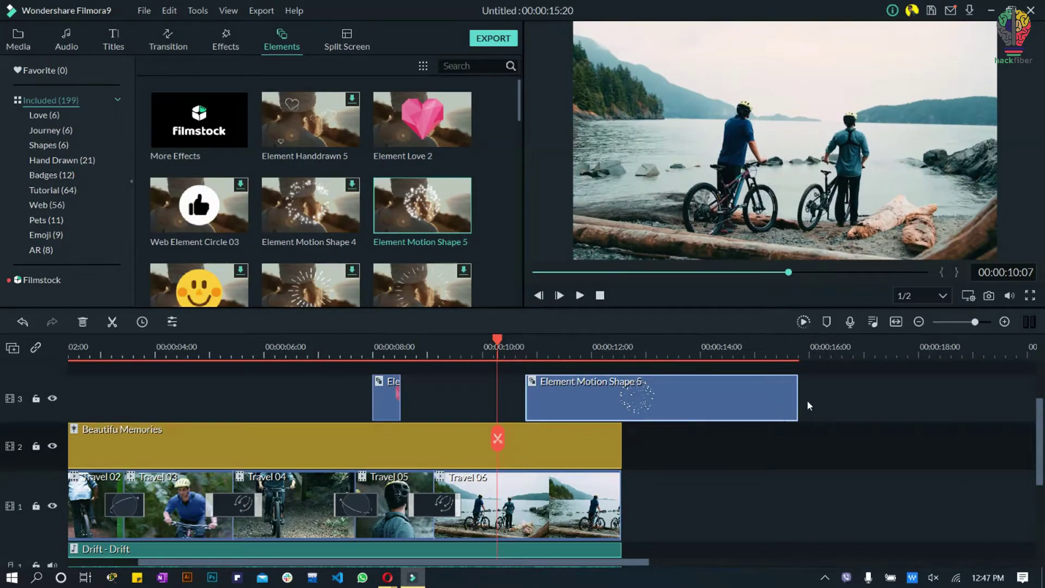
pyautogui.click(627, 354)
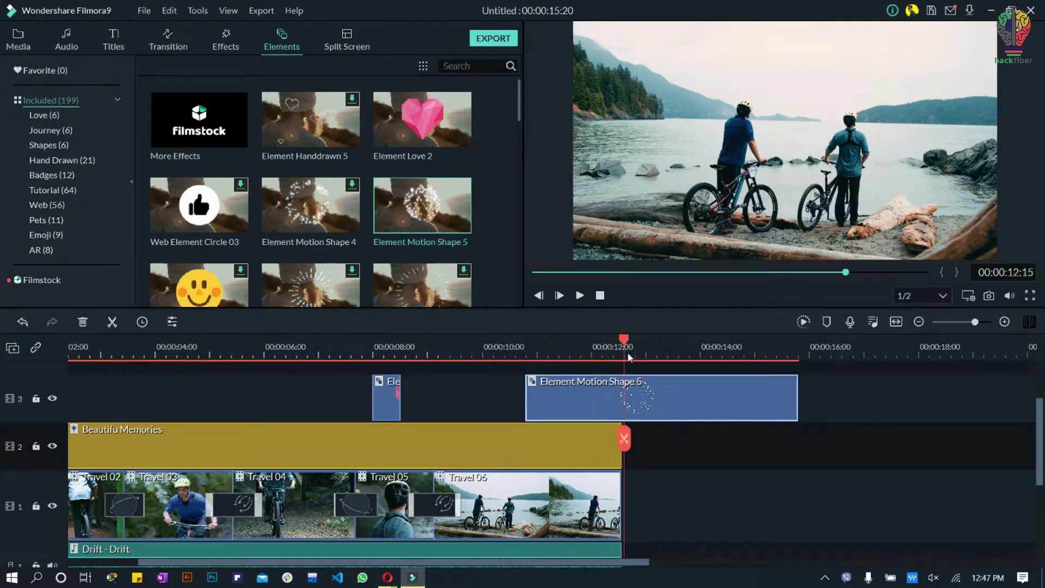
pyautogui.hotkey('ctrl', 'z')
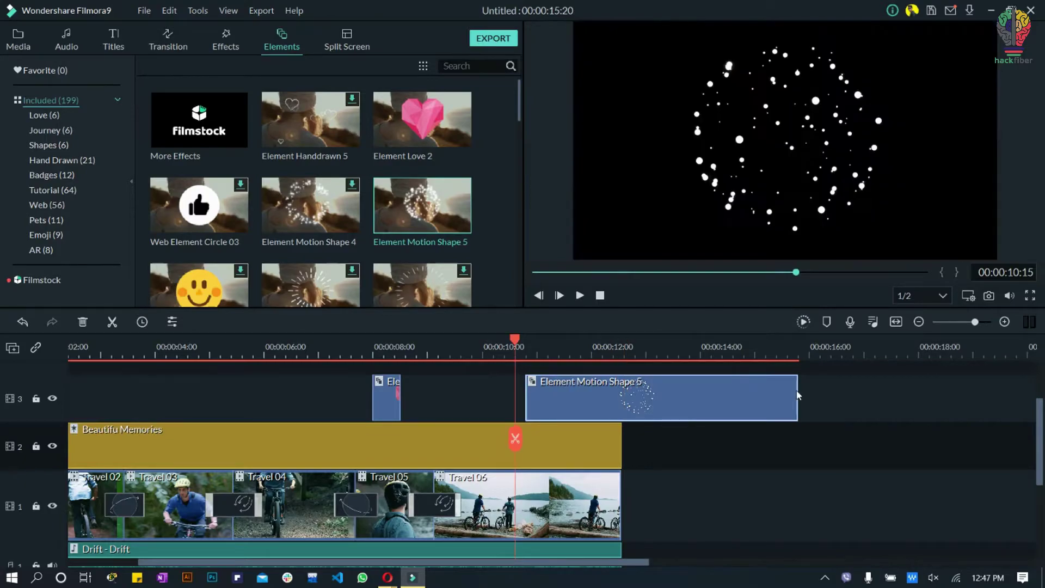
pyautogui.moveTo(799, 396); pyautogui.dragTo(618, 411)
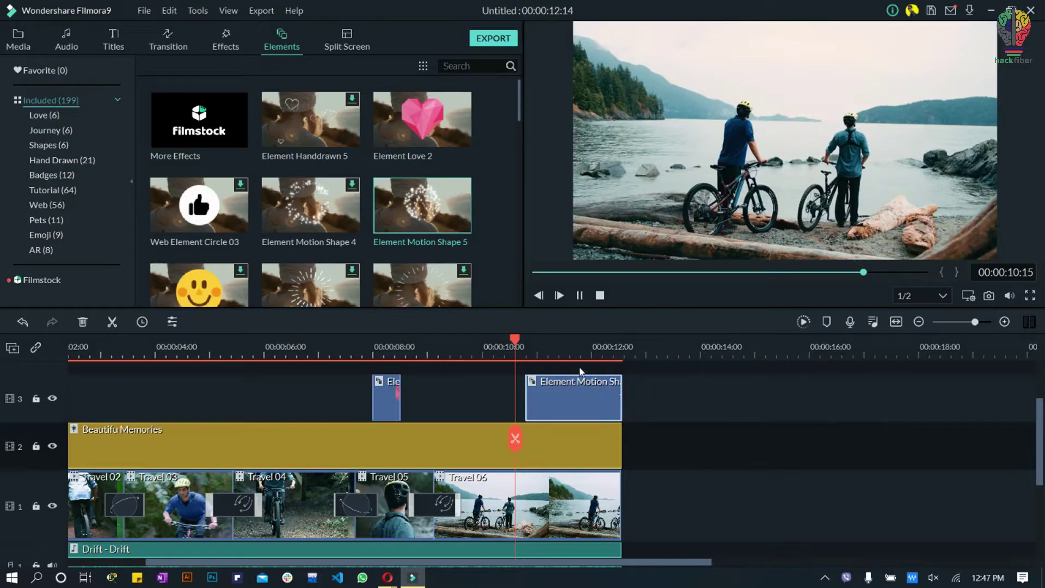
pyautogui.press('space')
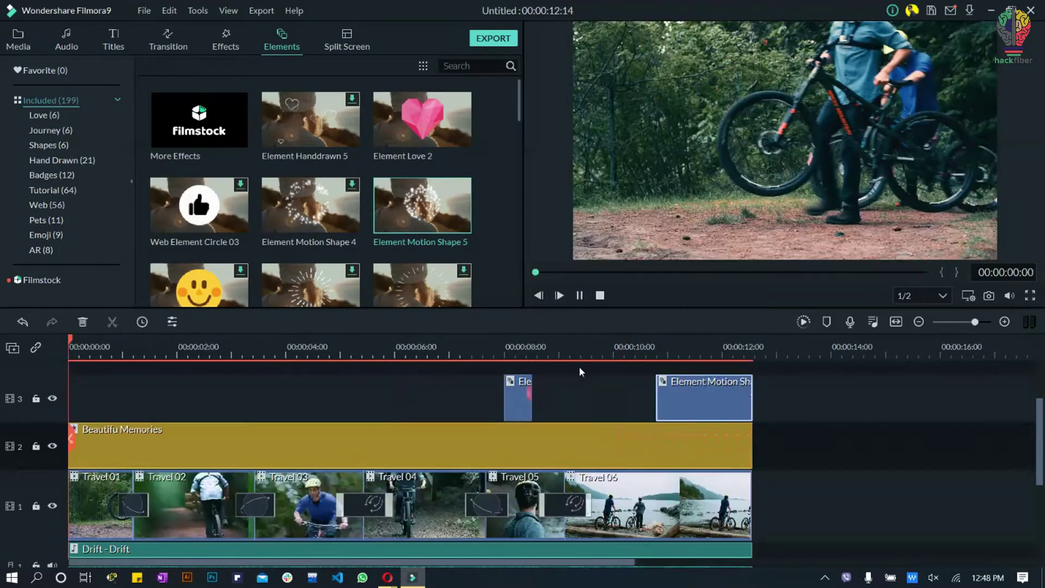
# - Pause playback and zoom the timeline out to fit the project
pyautogui.press('space')
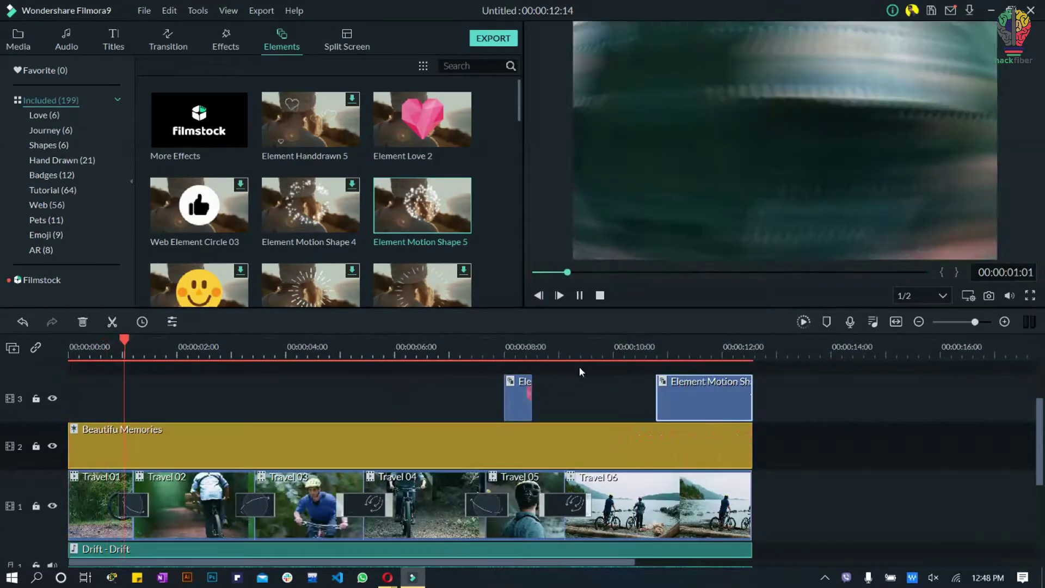
pyautogui.press('space')
pyautogui.moveTo(690, 350); pyautogui.dragTo(509, 355)
pyautogui.scroll(-4, 310, 217)
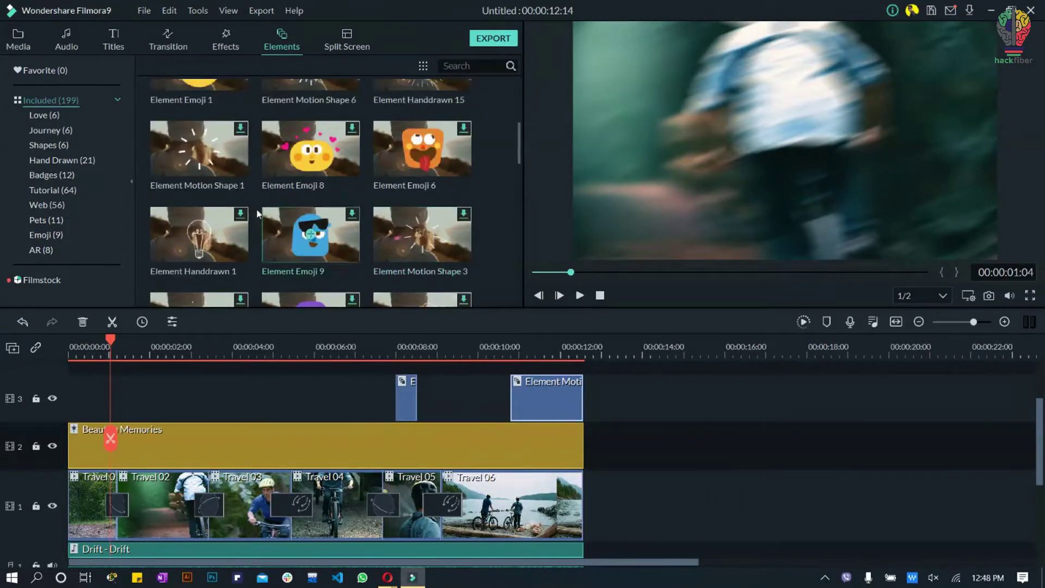
# - Browse the Love, Journey, Shapes, Hand Drawn, Badges, Tutorial, Web, Pets and Emoji elements, ending on AR
pyautogui.click(42, 116)
pyautogui.click(46, 125)
pyautogui.click(55, 143)
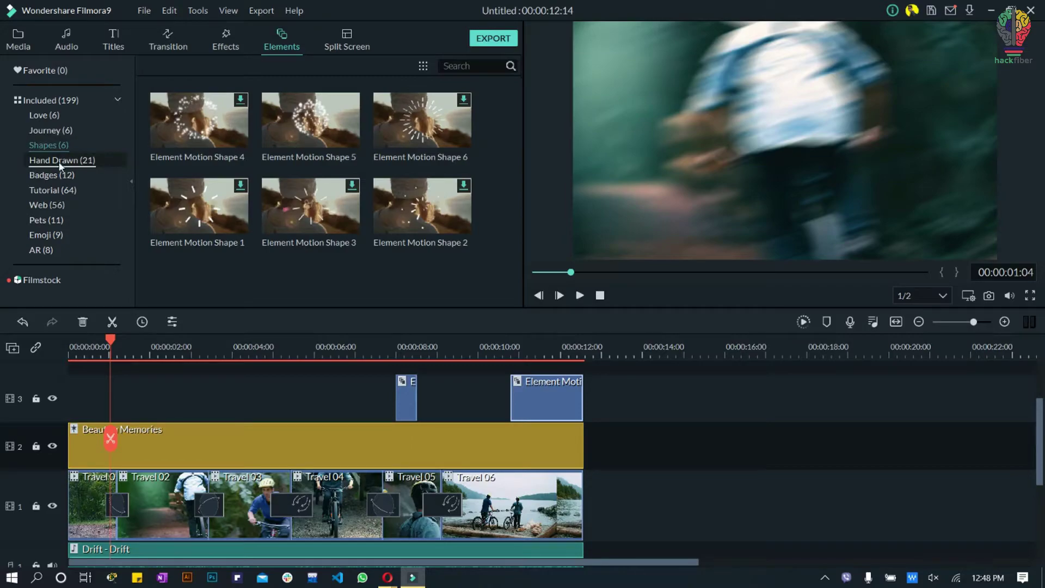
pyautogui.click(60, 161)
pyautogui.click(59, 175)
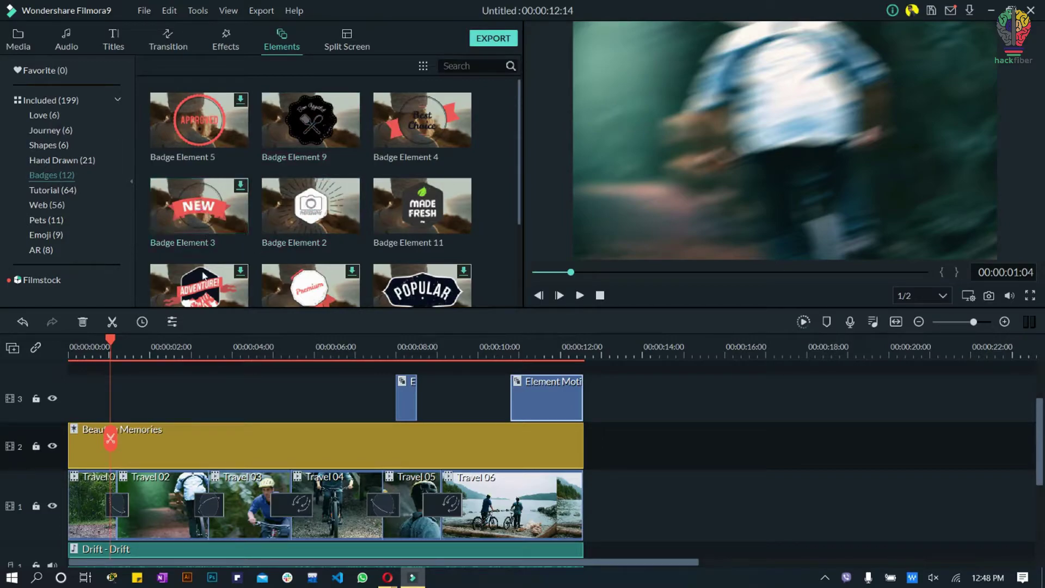
pyautogui.scroll(-3, 207, 249)
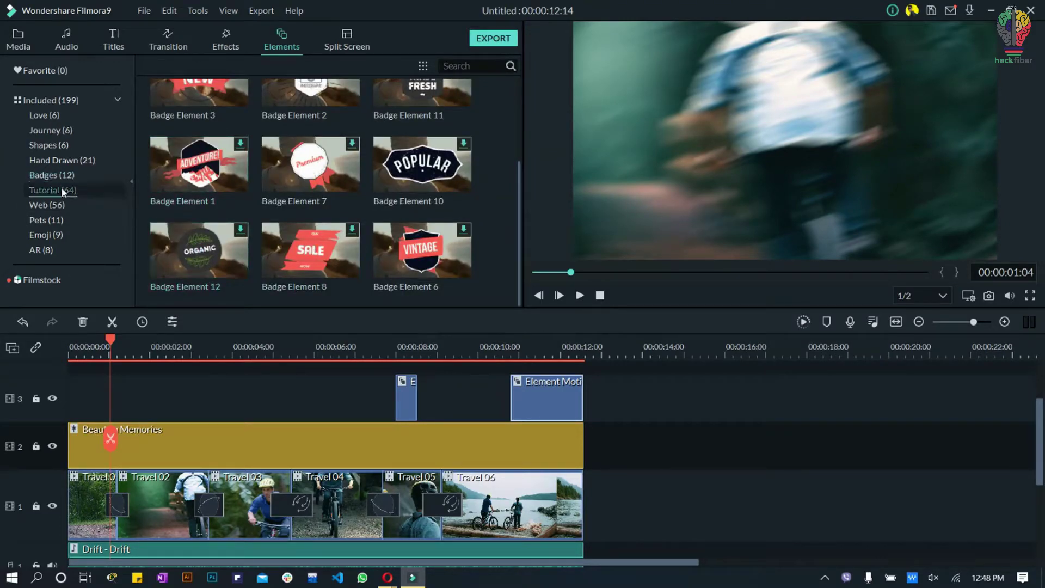
pyautogui.click(63, 191)
pyautogui.click(56, 205)
pyautogui.click(55, 220)
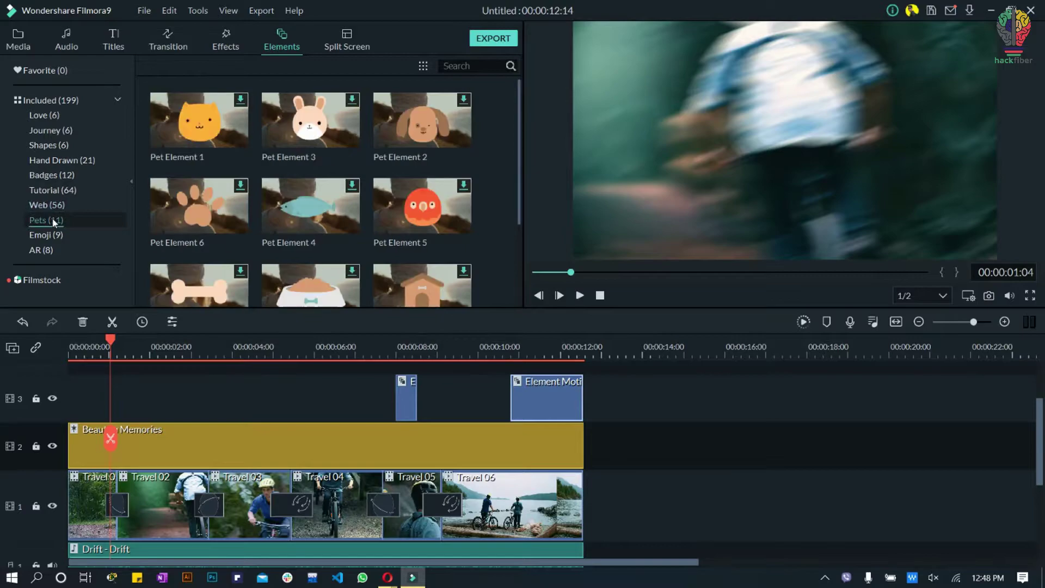
pyautogui.click(56, 234)
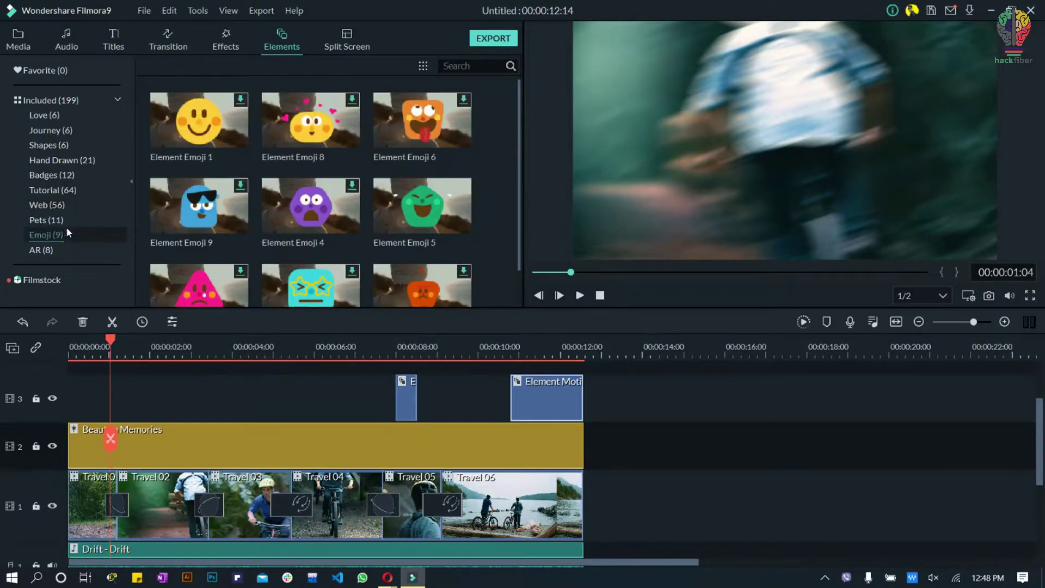
pyautogui.scroll(-1, 250, 206)
pyautogui.click(65, 249)
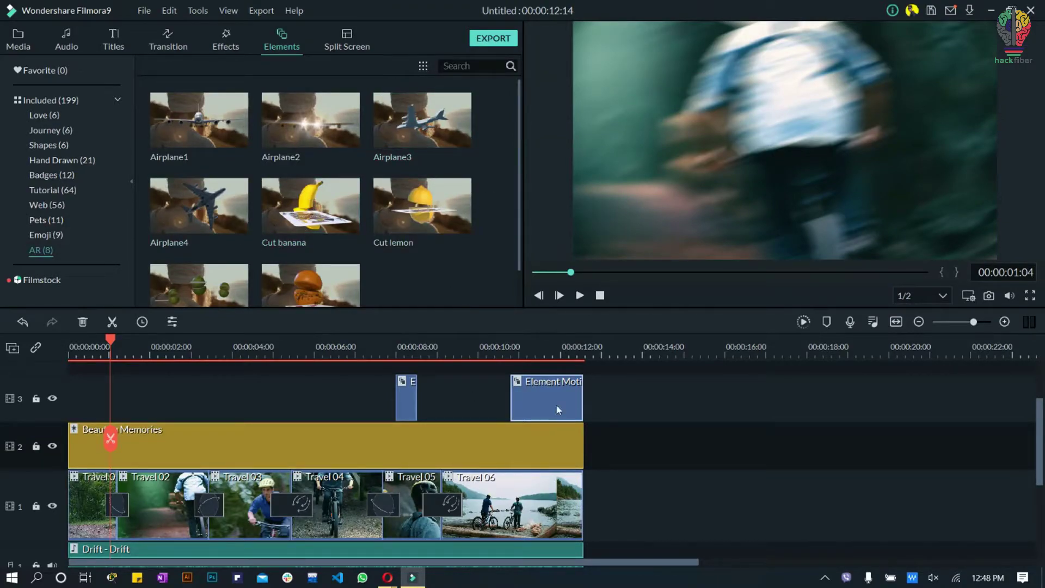
# - Delete the short element clip on track 3 and place a shortened Airplane4 near the start
pyautogui.click(413, 405)
pyautogui.press('Delete')
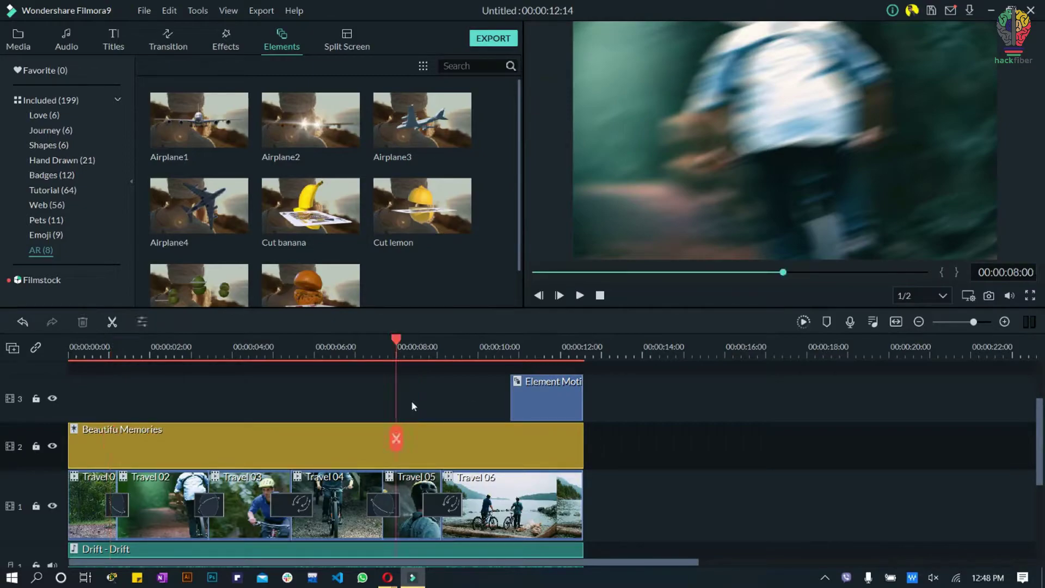
pyautogui.moveTo(303, 278); pyautogui.dragTo(143, 397)
pyautogui.moveTo(347, 393); pyautogui.dragTo(191, 393)
# - Preview the Airplane4 element from about 1 second, then undo it
pyautogui.click(130, 347)
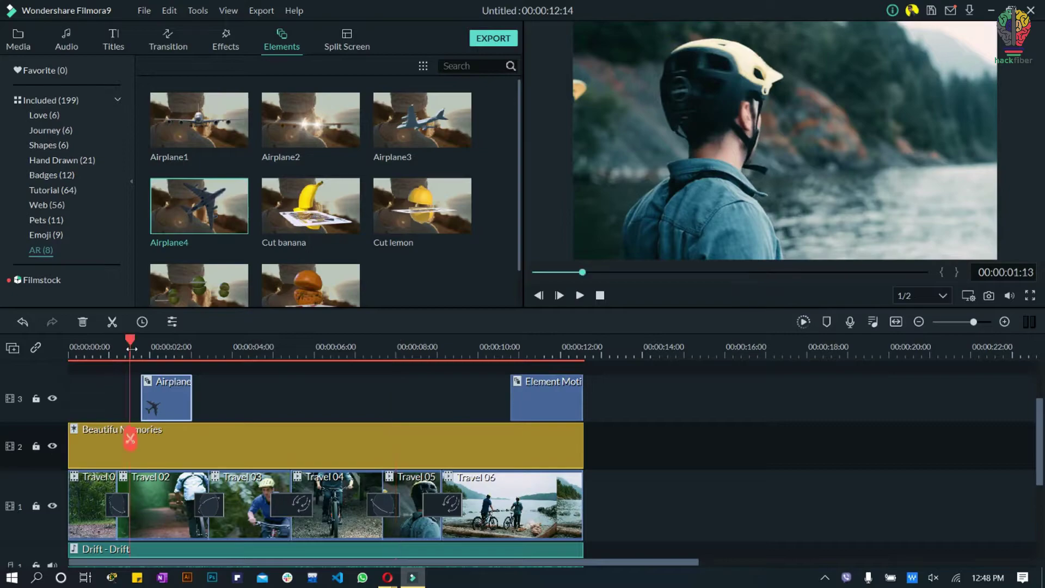
pyautogui.press('space')
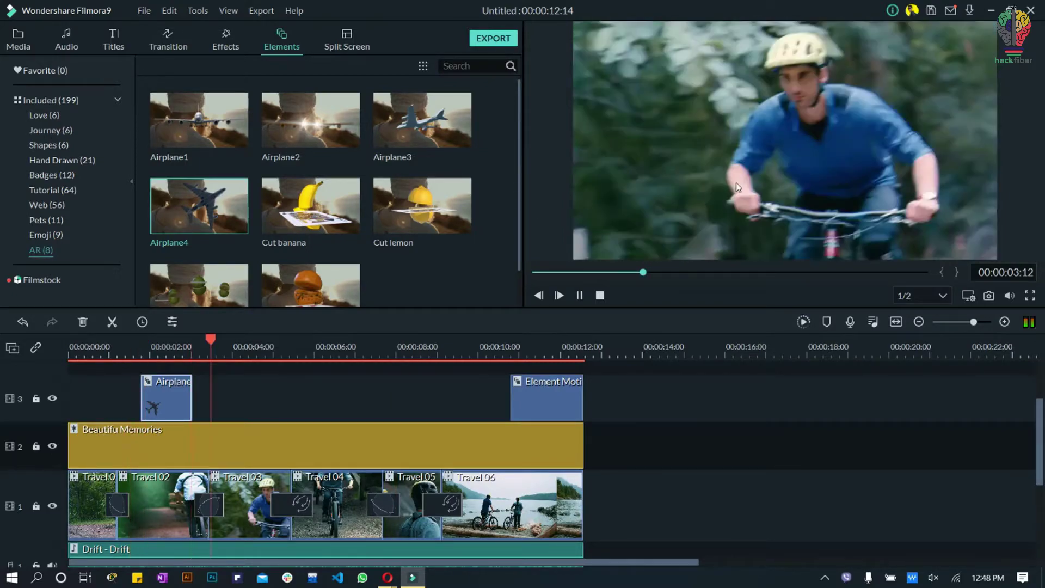
pyautogui.press('space')
pyautogui.click(136, 352)
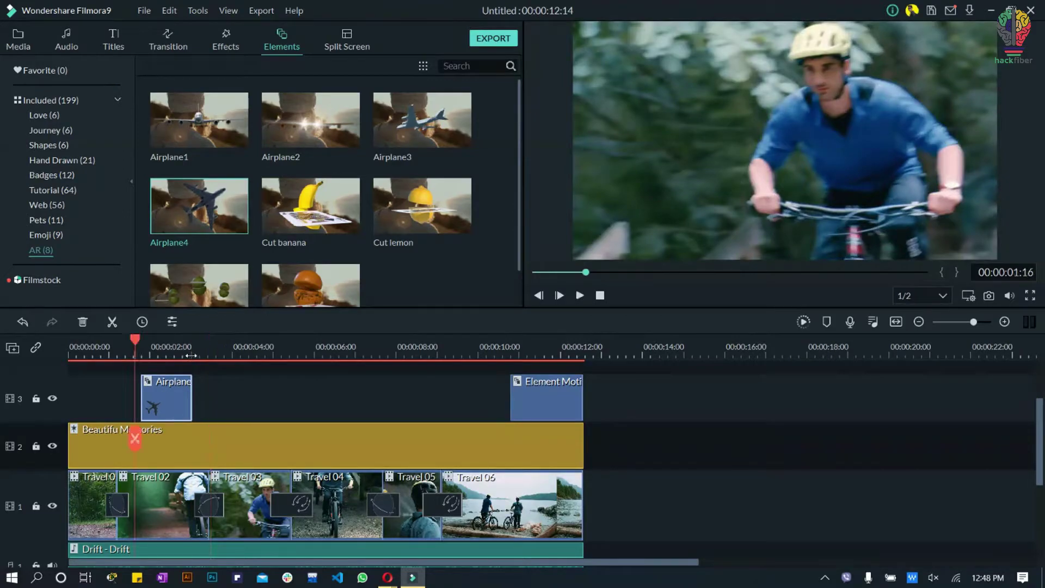
pyautogui.press('space')
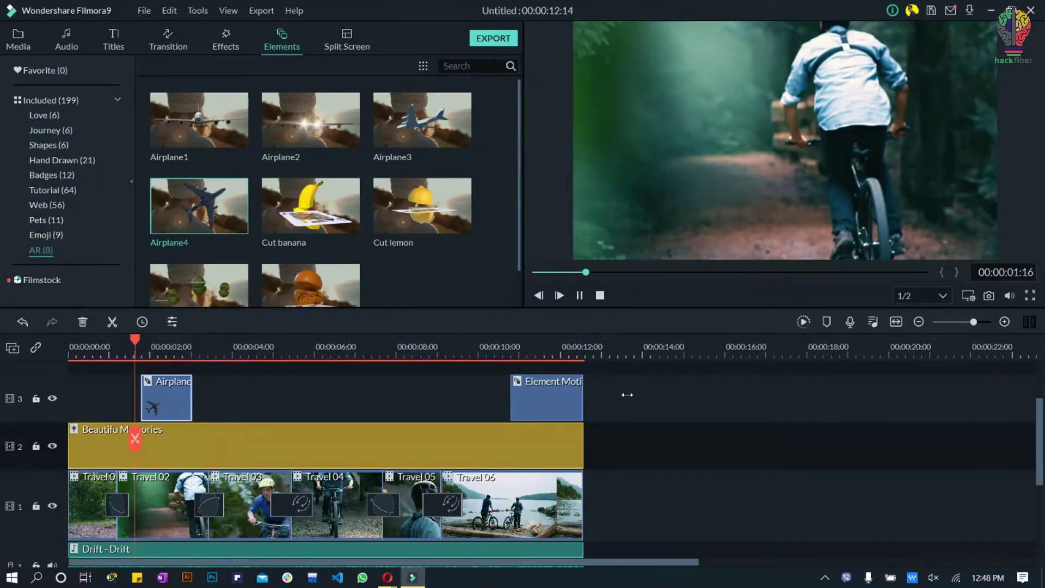
pyautogui.press('space')
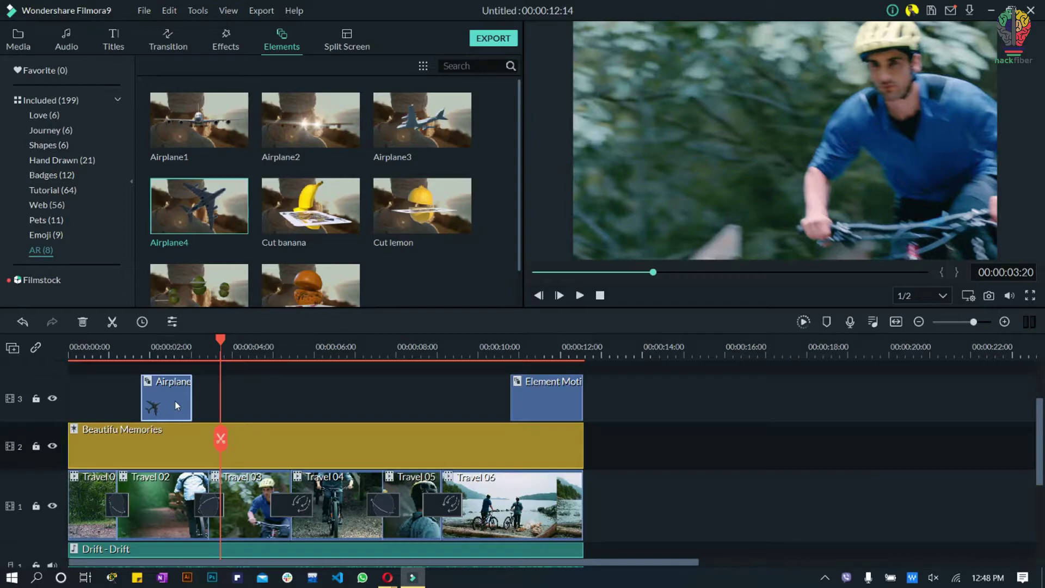
pyautogui.hotkey('ctrl', 'z')
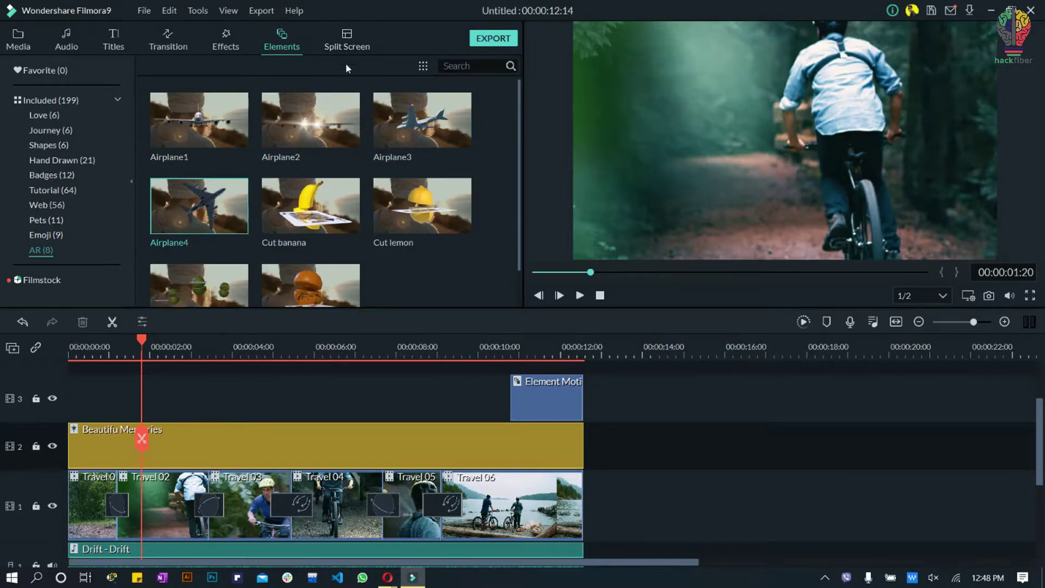
# - Show the Split Screen layout templates and return the playhead to 0
pyautogui.click(349, 48)
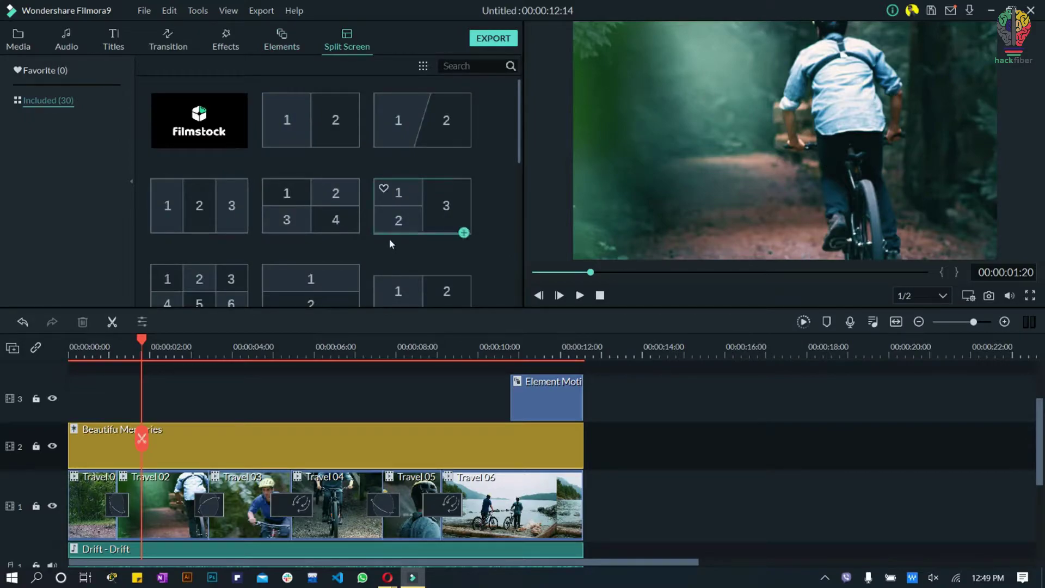
pyautogui.scroll(-5, 390, 239)
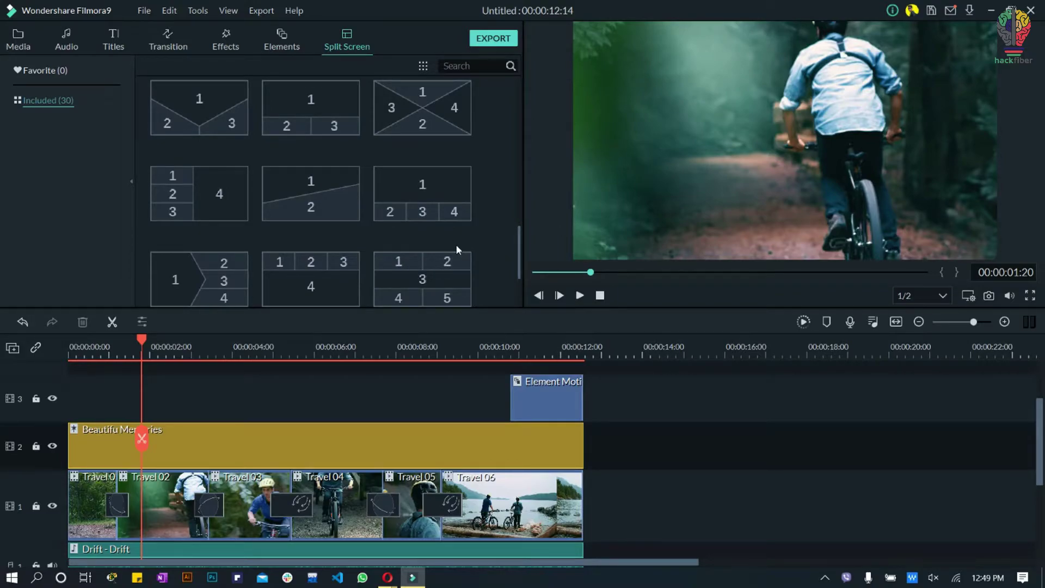
pyautogui.scroll(5, 284, 191)
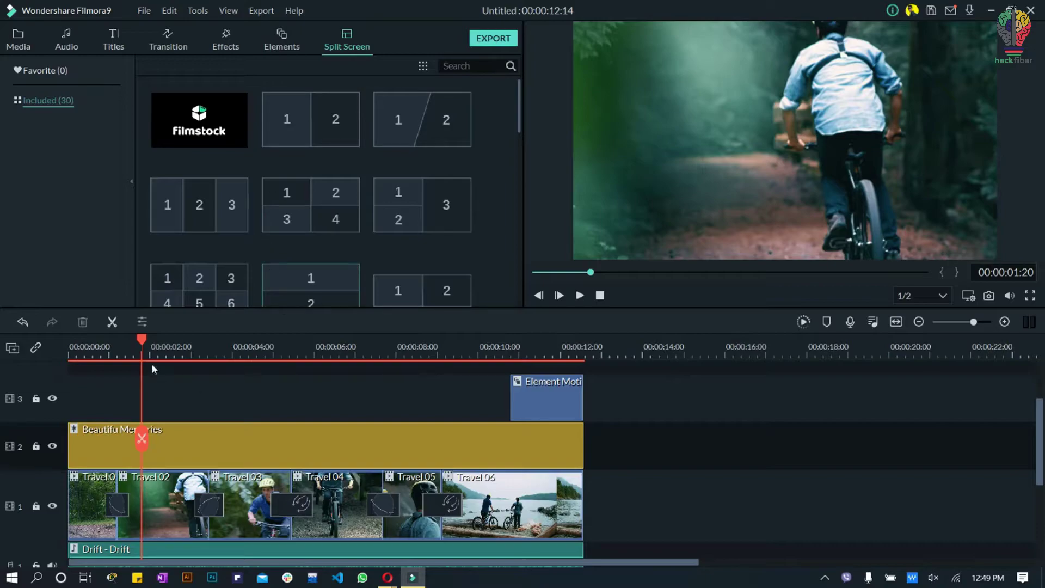
pyautogui.moveTo(143, 341); pyautogui.dragTo(32, 351)
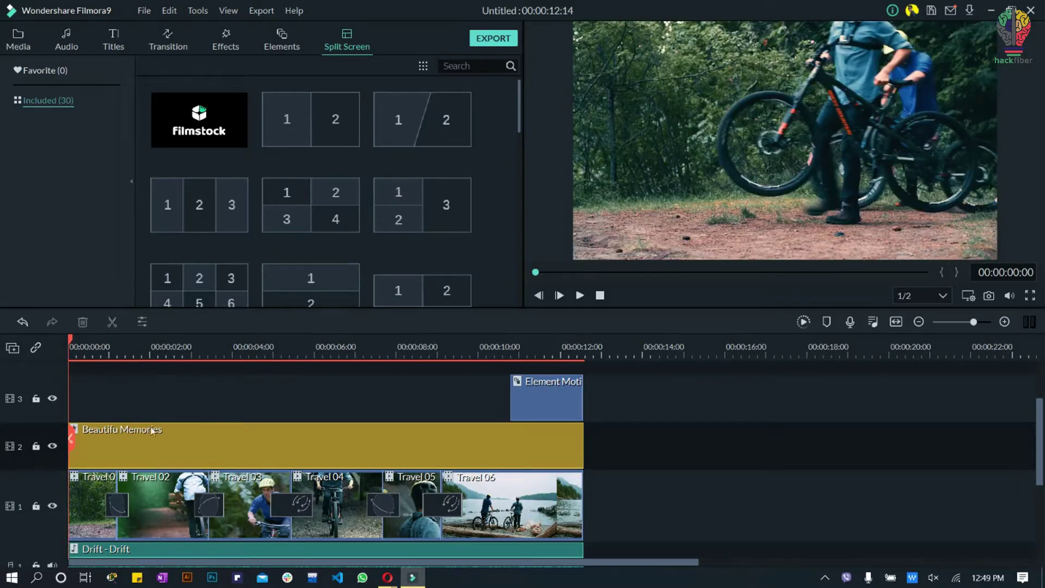
# - Select the Drift music clip on the timeline, then switch to OneNote
pyautogui.scroll(-1, 604, 443)
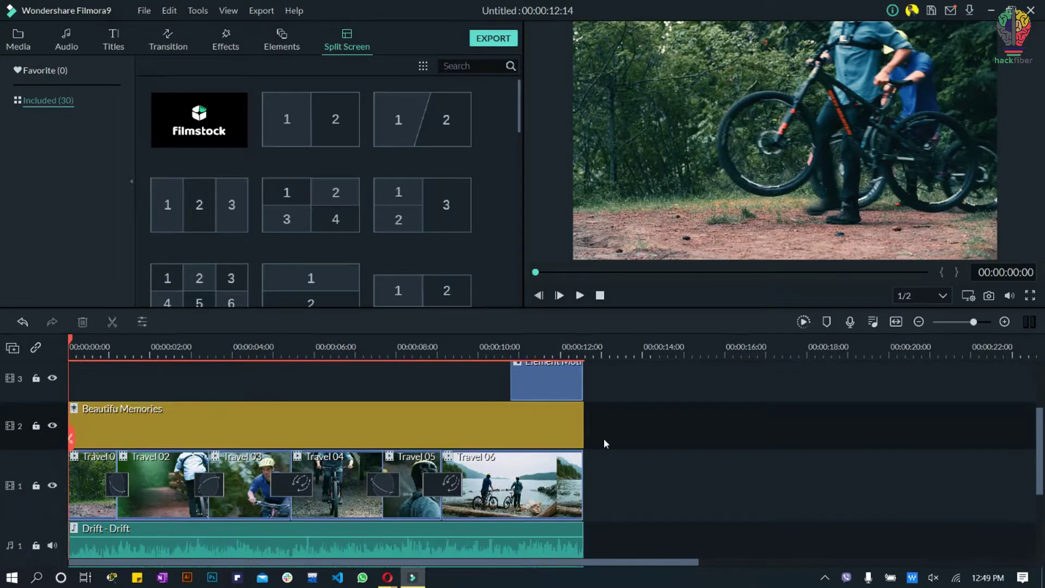
pyautogui.scroll(-5, 622, 378)
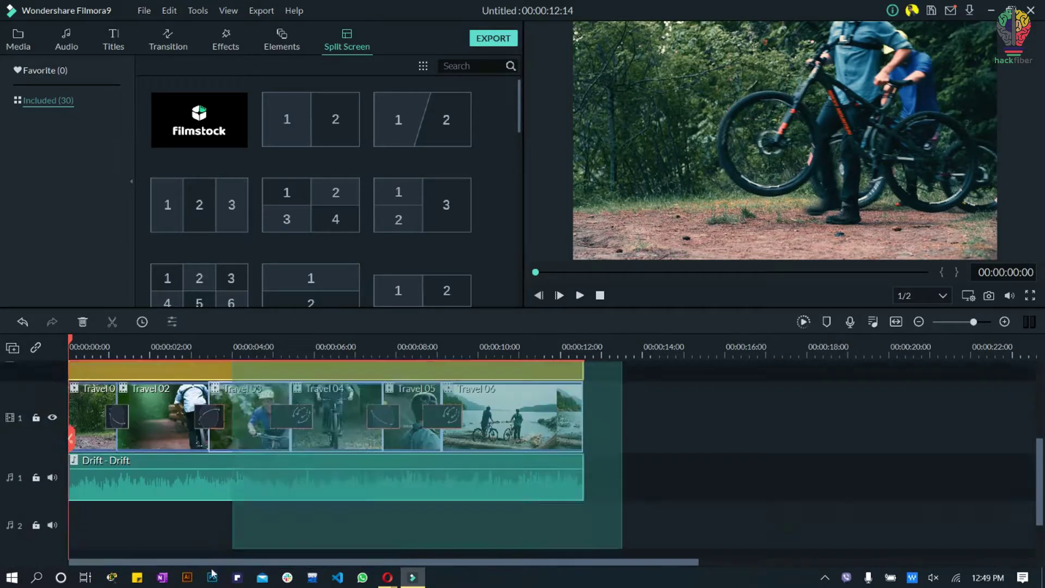
pyautogui.scroll(3, 193, 508)
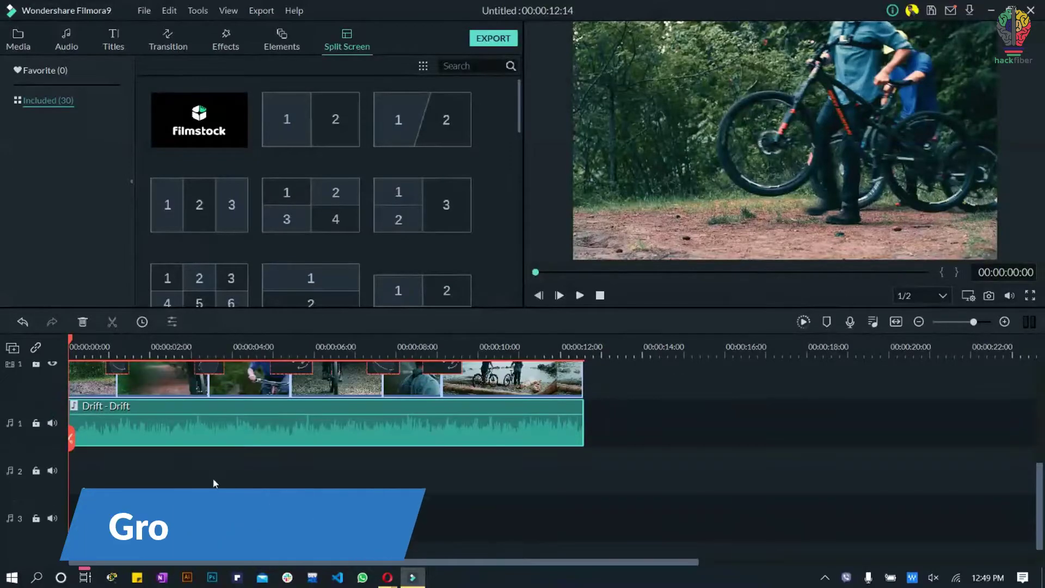
pyautogui.scroll(4, 295, 477)
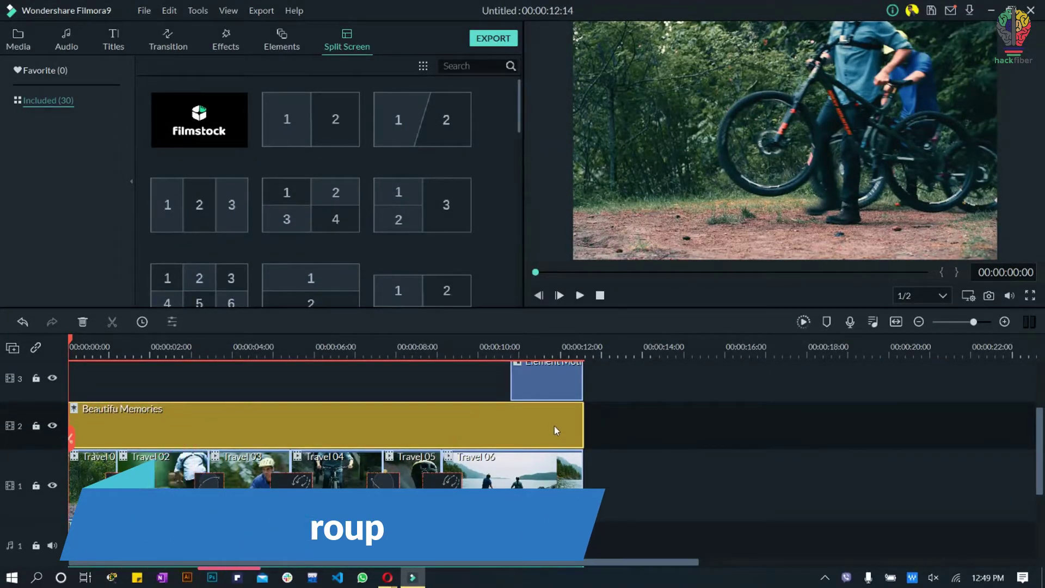
pyautogui.click(443, 538)
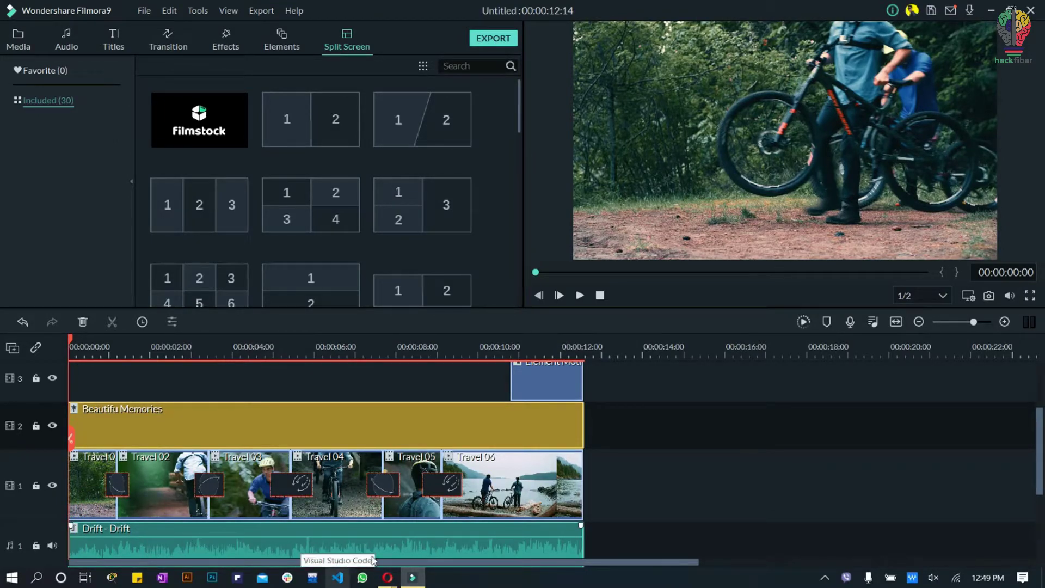
pyautogui.click(163, 579)
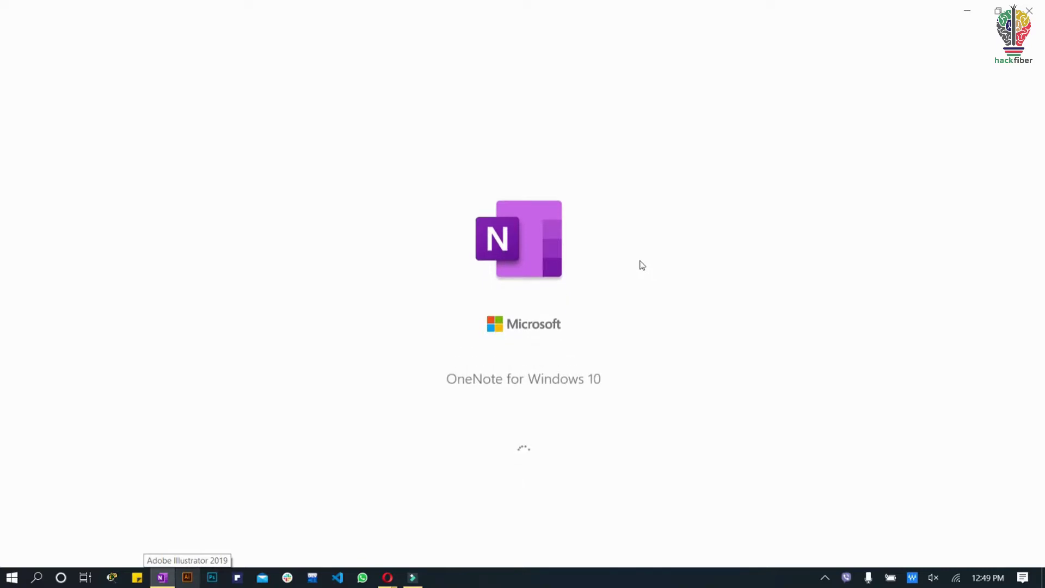
# - With the light-blue pen on the Draw tab, sketch four circles and a large face outline
pyautogui.scroll(-10, 553, 462)
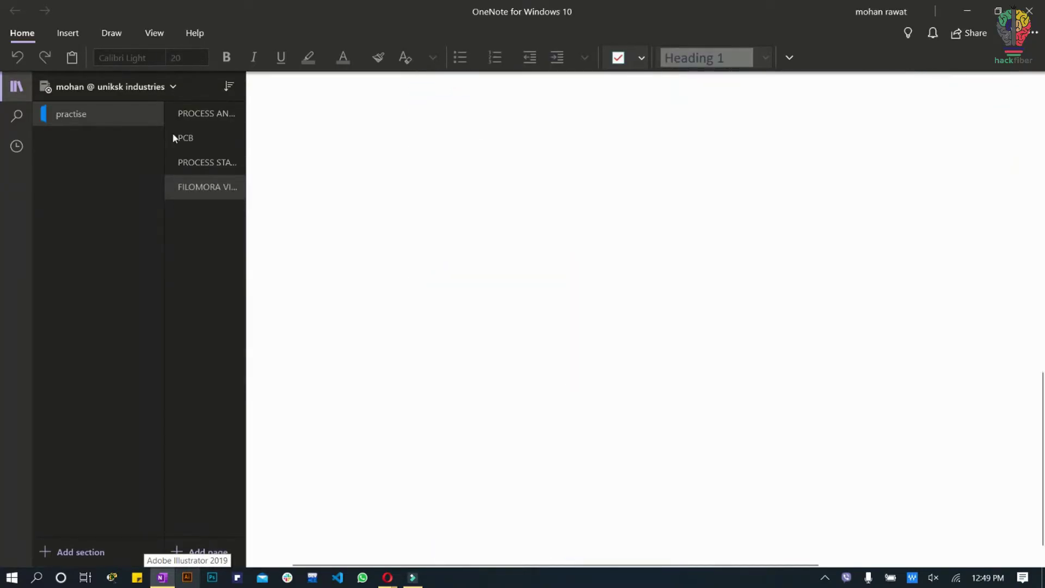
pyautogui.click(111, 35)
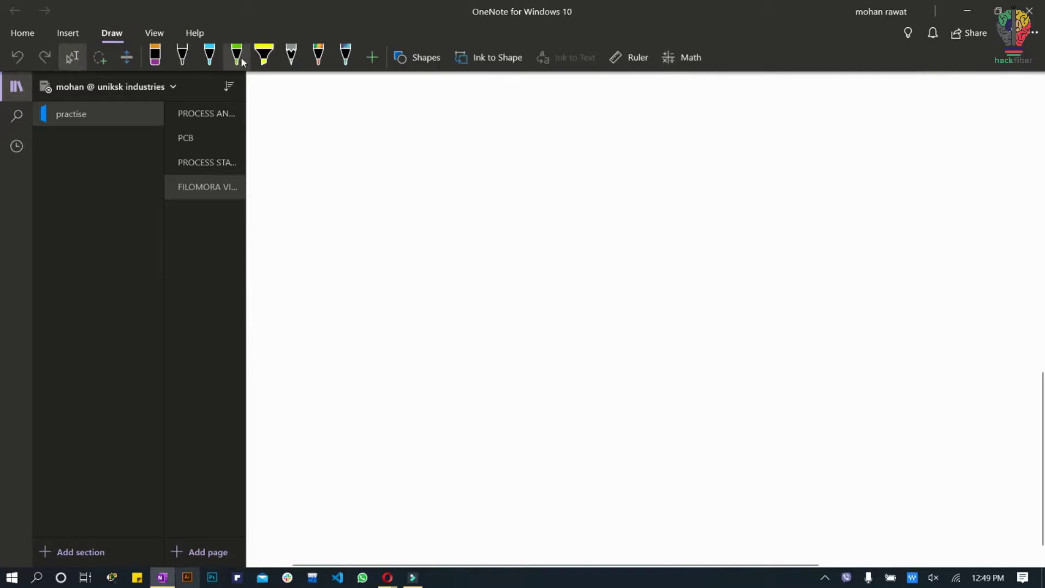
pyautogui.click(212, 57)
pyautogui.moveTo(458, 250)
pyautogui.mouseDown()
pyautogui.moveTo(431, 279)
pyautogui.moveTo(444, 307)
pyautogui.moveTo(516, 294)
pyautogui.moveTo(453, 250)
pyautogui.mouseUp()
pyautogui.moveTo(612, 243)
pyautogui.mouseDown()
pyautogui.moveTo(618, 322)
pyautogui.moveTo(612, 256)
pyautogui.mouseUp()
pyautogui.moveTo(804, 241)
pyautogui.mouseDown()
pyautogui.moveTo(786, 243)
pyautogui.moveTo(898, 278)
pyautogui.moveTo(773, 255)
pyautogui.mouseUp()
pyautogui.moveTo(626, 398)
pyautogui.mouseDown()
pyautogui.moveTo(751, 422)
pyautogui.moveTo(593, 399)
pyautogui.mouseUp()
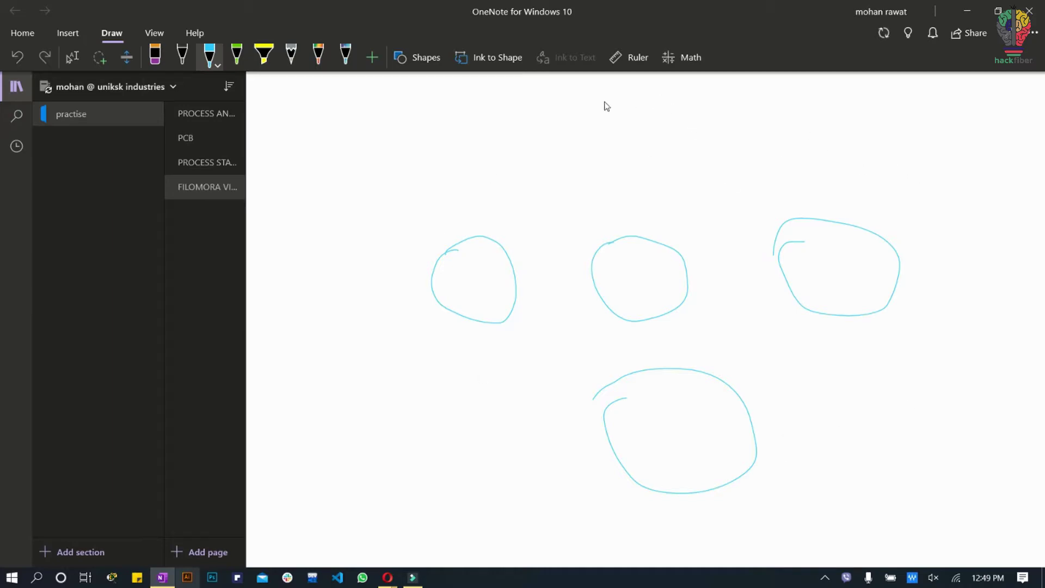
pyautogui.moveTo(515, 116)
pyautogui.mouseDown()
pyautogui.moveTo(379, 287)
pyautogui.moveTo(538, 473)
pyautogui.moveTo(705, 510)
pyautogui.moveTo(872, 472)
pyautogui.moveTo(951, 319)
pyautogui.moveTo(856, 143)
pyautogui.moveTo(738, 108)
pyautogui.moveTo(551, 107)
pyautogui.mouseUp()
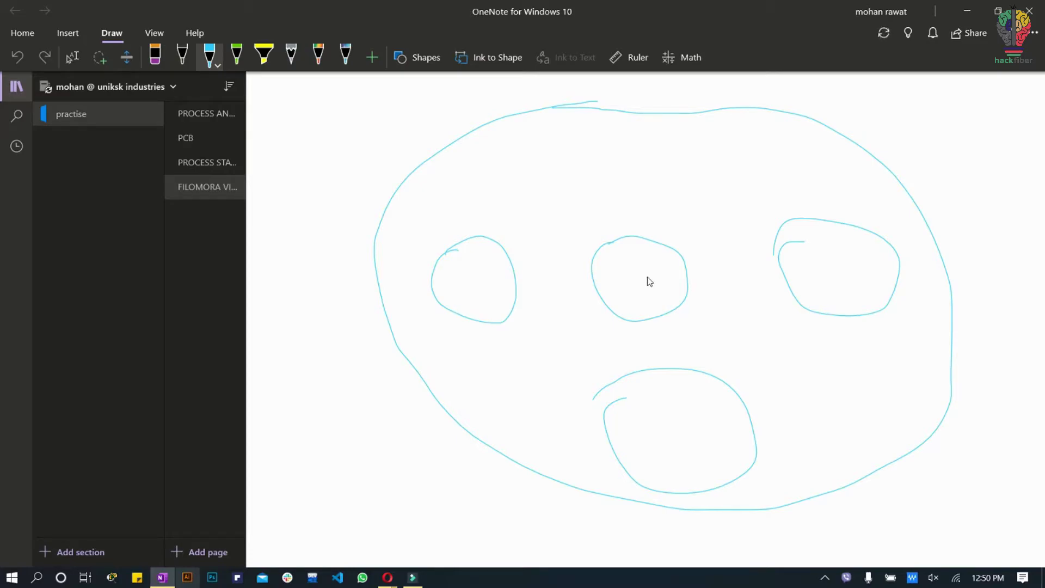
# - Draw two small loops and a short ink stroke below the face outline
pyautogui.scroll(-3, 588, 299)
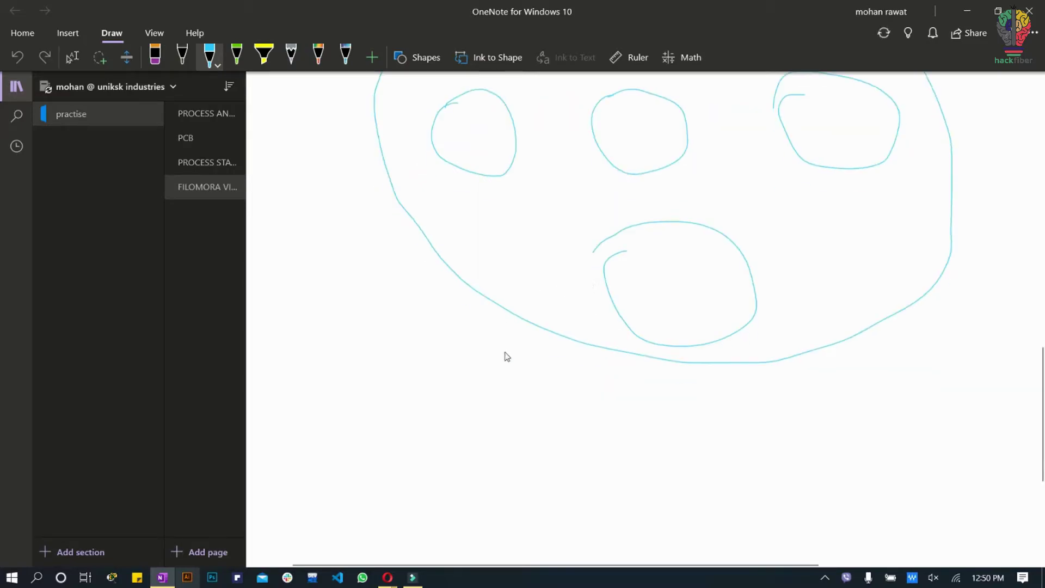
pyautogui.scroll(3, 552, 396)
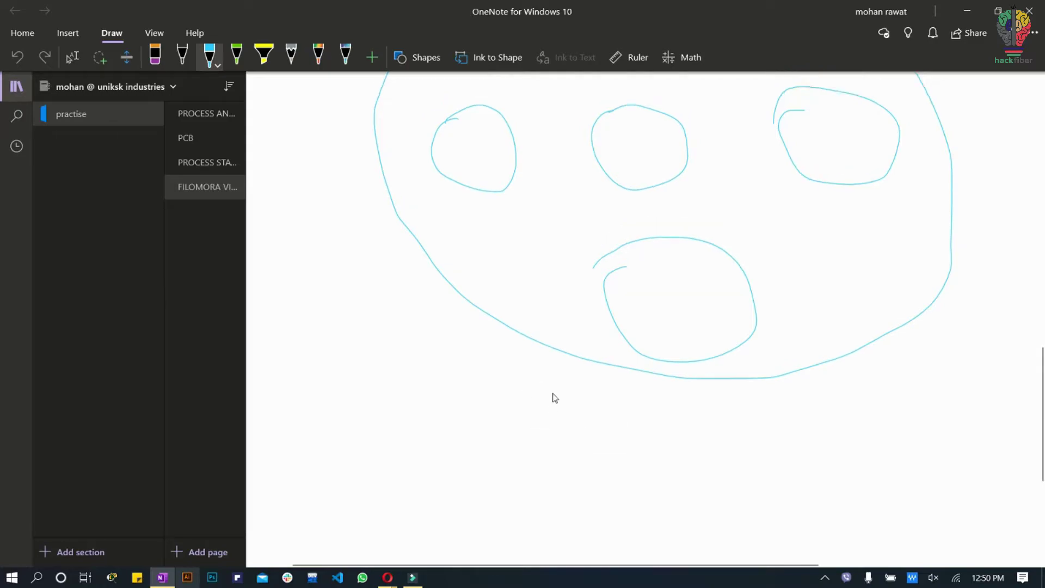
pyautogui.scroll(-3, 552, 402)
pyautogui.moveTo(513, 462)
pyautogui.mouseDown()
pyautogui.moveTo(542, 479)
pyautogui.moveTo(521, 456)
pyautogui.mouseUp()
pyautogui.moveTo(677, 460); pyautogui.dragTo(688, 452)
pyautogui.moveTo(937, 435)
pyautogui.mouseDown()
pyautogui.moveTo(946, 428)
pyautogui.moveTo(937, 468)
pyautogui.mouseUp()
# - Trace cyan curves around the small loops, including one under the right loop
pyautogui.scroll(6, 621, 436)
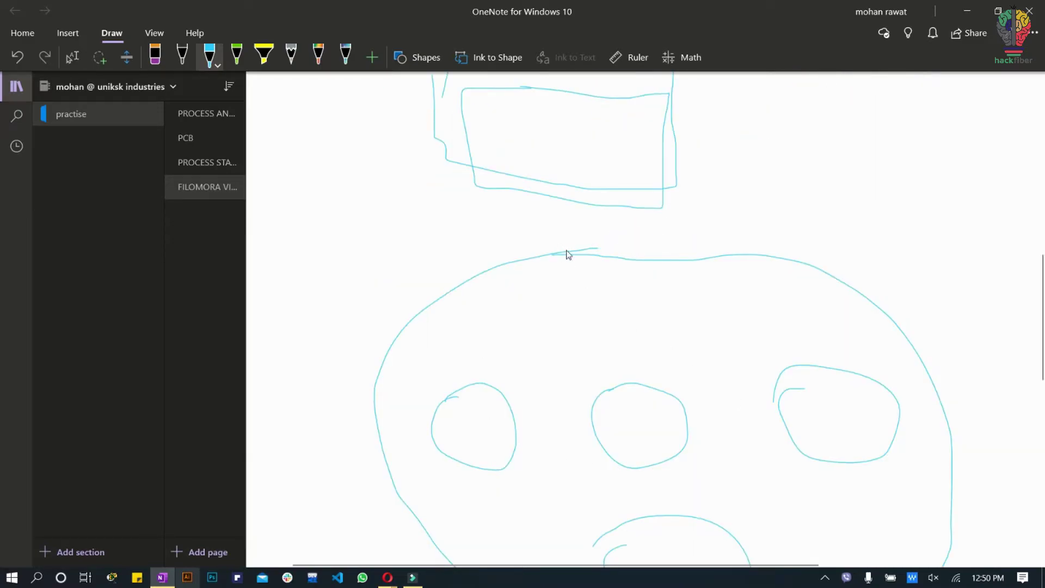
pyautogui.moveTo(572, 263); pyautogui.dragTo(588, 243)
pyautogui.scroll(-1, 621, 348)
pyautogui.scroll(-6, 621, 348)
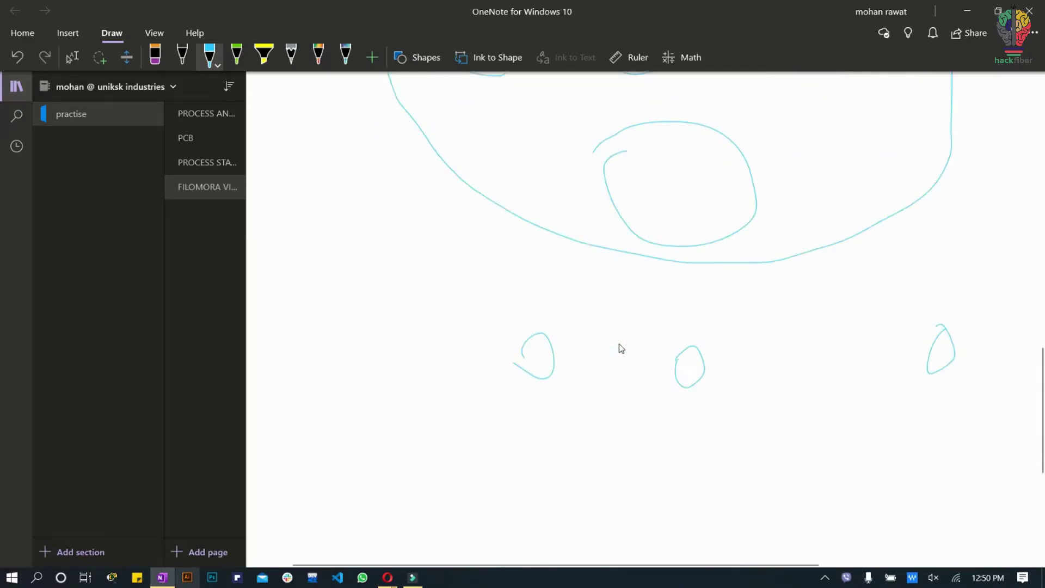
pyautogui.moveTo(506, 313); pyautogui.dragTo(547, 313)
pyautogui.moveTo(707, 290)
pyautogui.mouseDown()
pyautogui.moveTo(679, 312)
pyautogui.moveTo(745, 316)
pyautogui.mouseUp()
pyautogui.moveTo(953, 310); pyautogui.dragTo(950, 350)
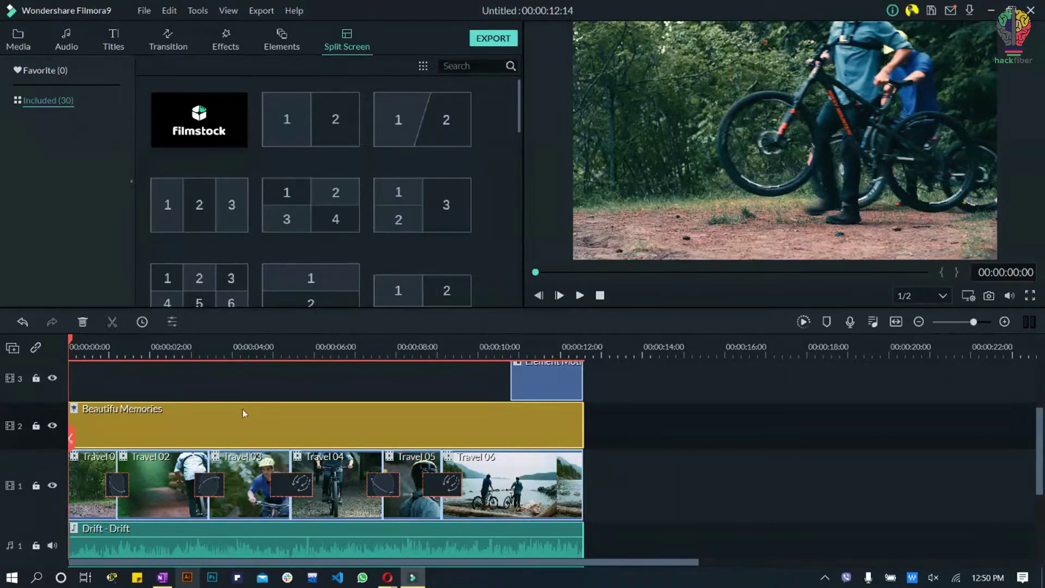
# - Test shifting the video and music clips 2 s later, then undo the move
pyautogui.rightClick(565, 395)
pyautogui.click(632, 474)
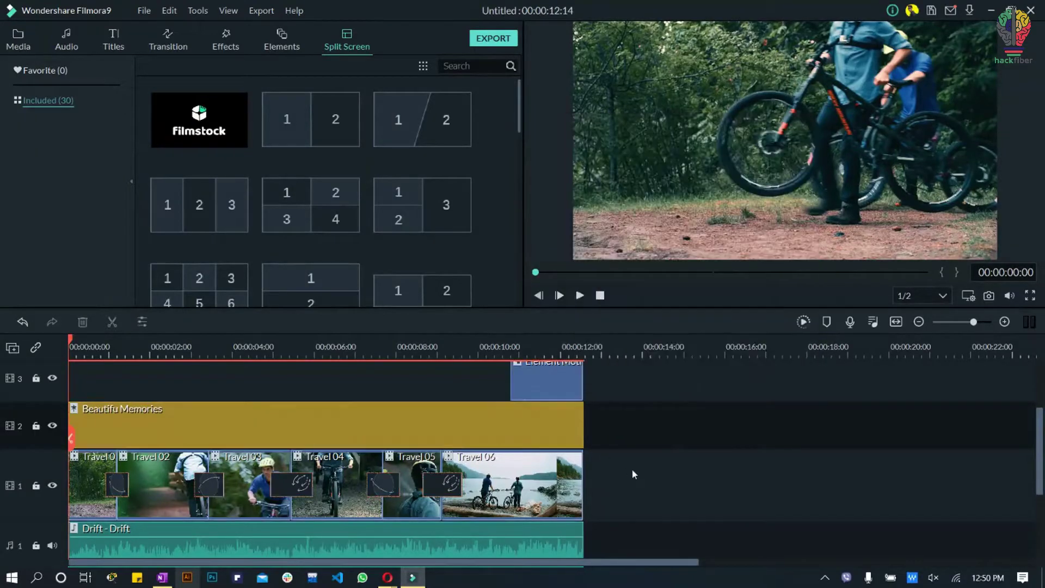
pyautogui.scroll(-3, 327, 425)
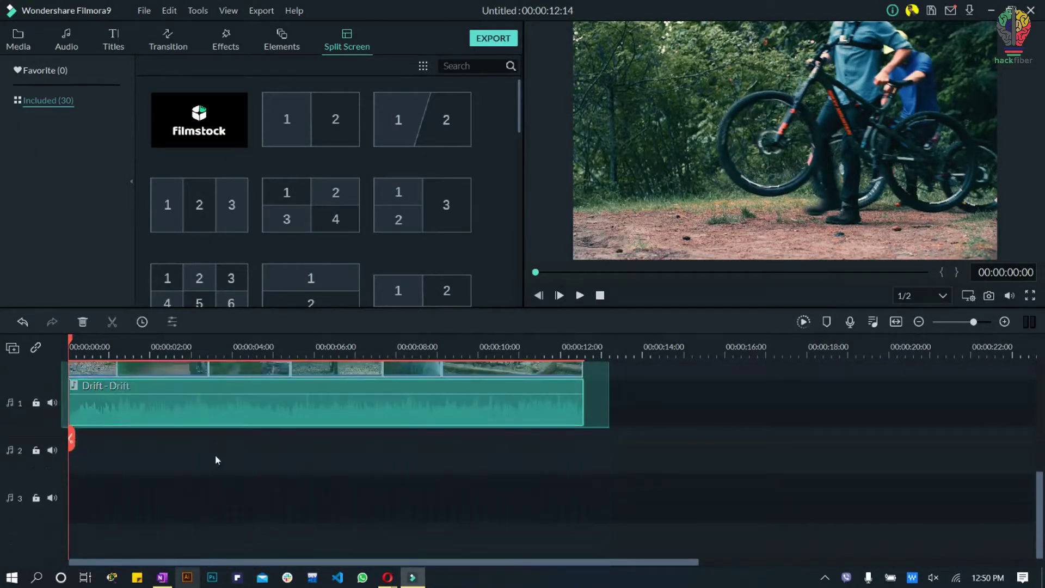
pyautogui.scroll(1, 373, 505)
pyautogui.moveTo(434, 459); pyautogui.dragTo(503, 461)
pyautogui.scroll(2, 488, 514)
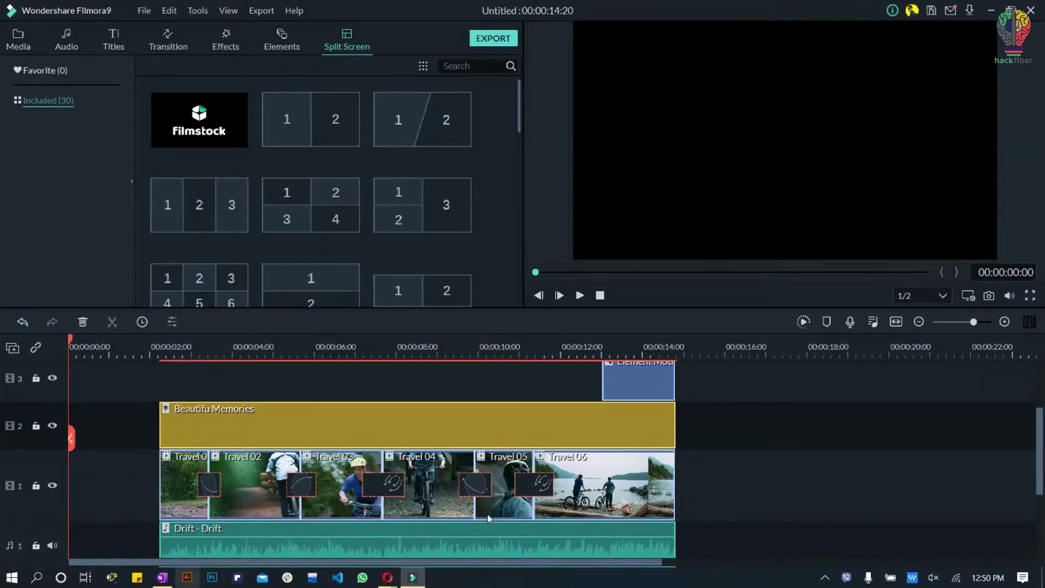
pyautogui.hotkey('ctrl', 'z')
pyautogui.click(662, 461)
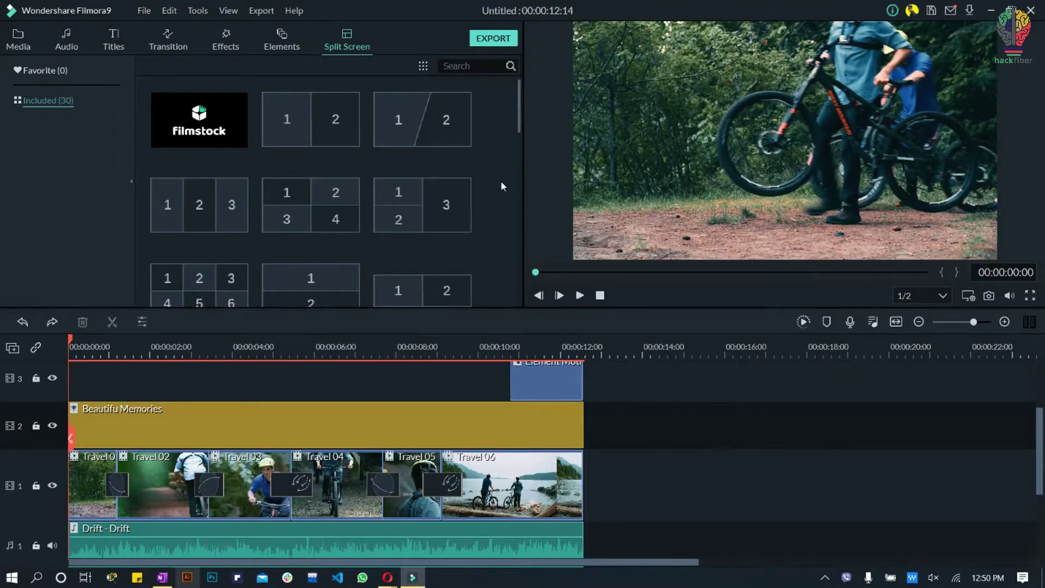
# - Open the Media library and expand Project Media to see its four images
pyautogui.click(22, 38)
pyautogui.scroll(-5, 410, 246)
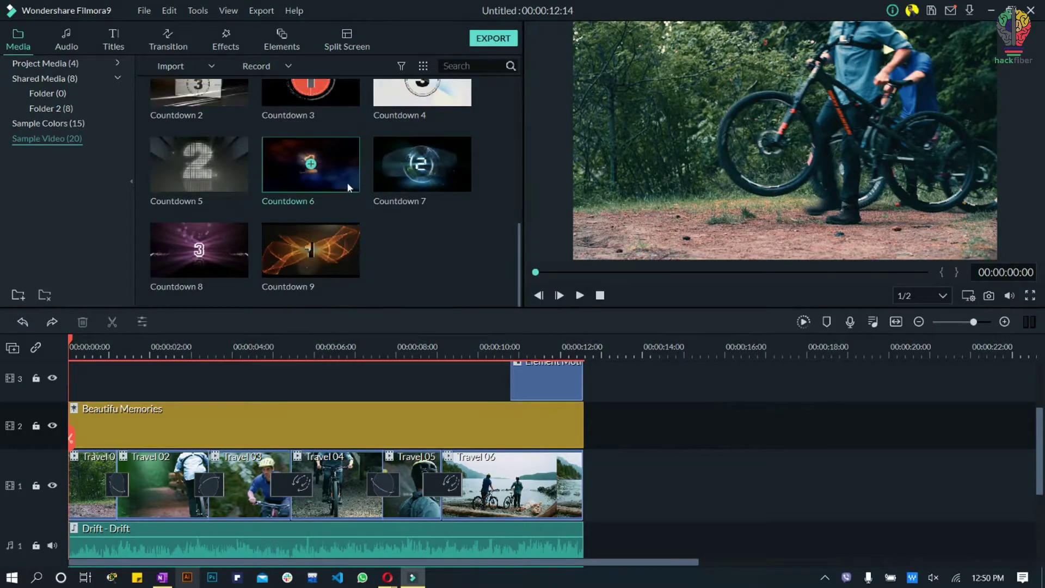
pyautogui.scroll(5, 371, 188)
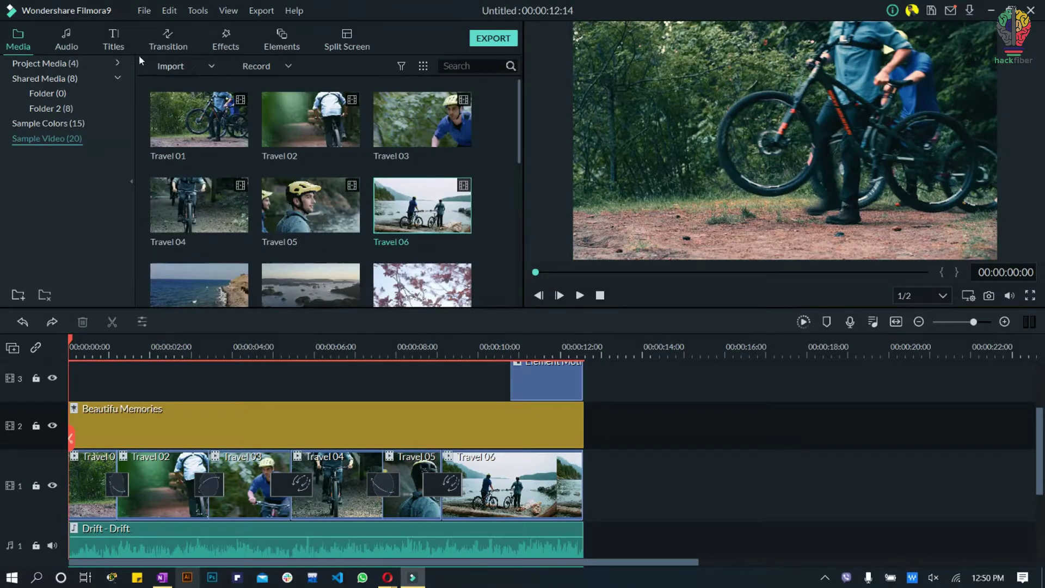
pyautogui.scroll(-3, 240, 142)
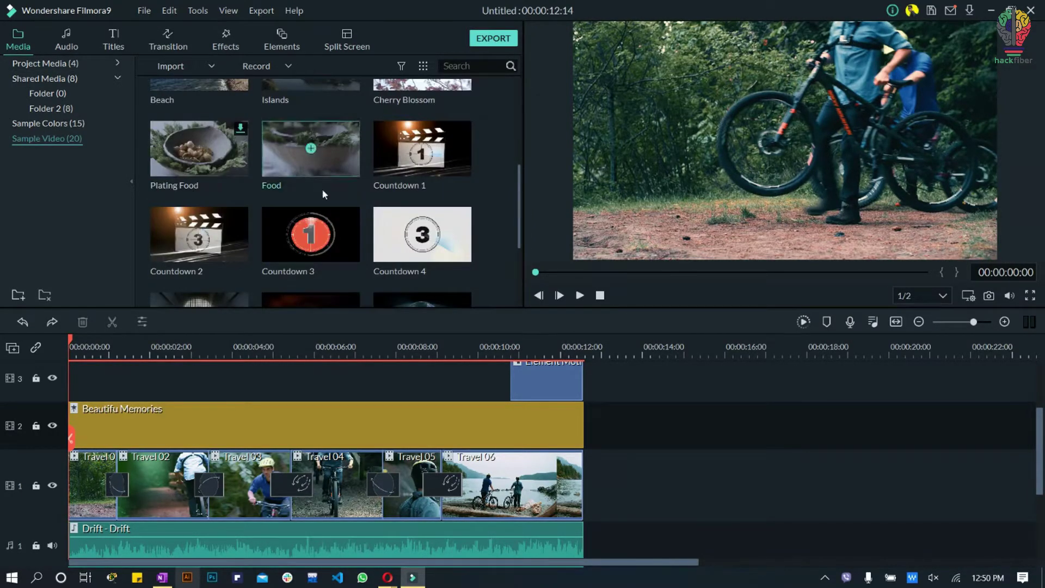
pyautogui.scroll(-3, 324, 193)
pyautogui.scroll(6, 324, 194)
pyautogui.click(55, 64)
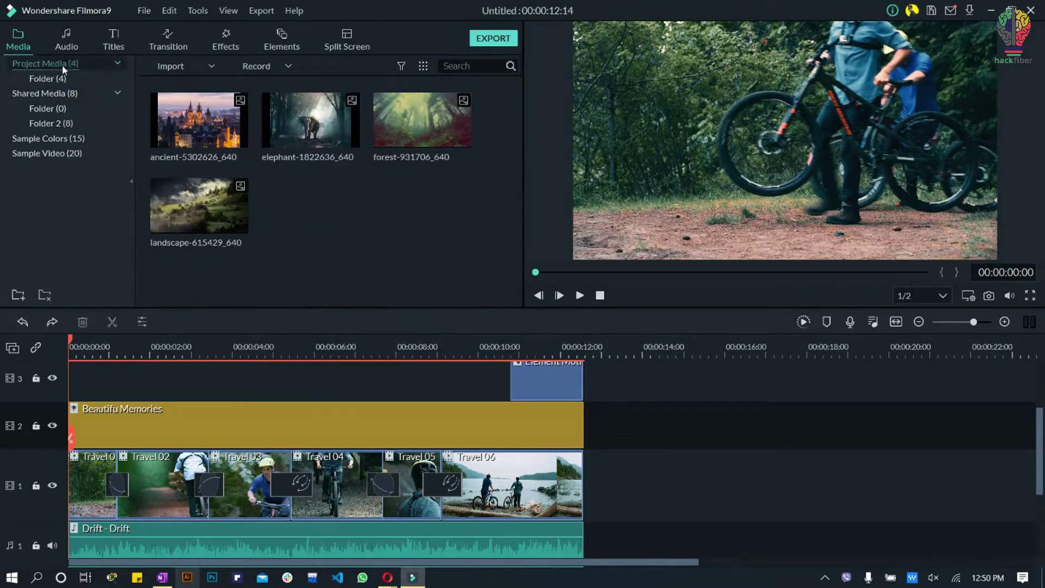
pyautogui.moveTo(381, 143); pyautogui.dragTo(699, 426)
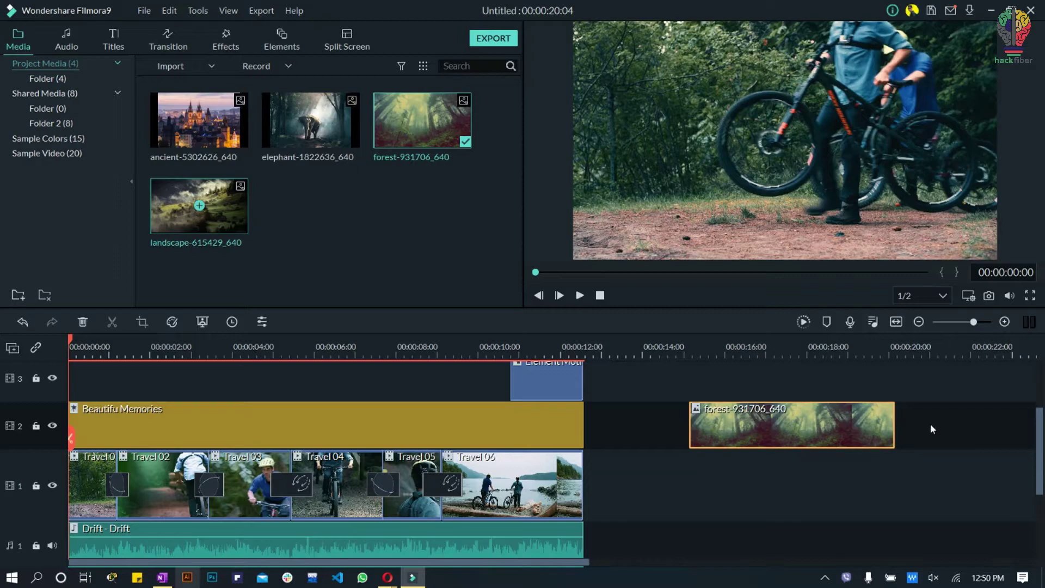
pyautogui.moveTo(221, 224); pyautogui.dragTo(892, 426)
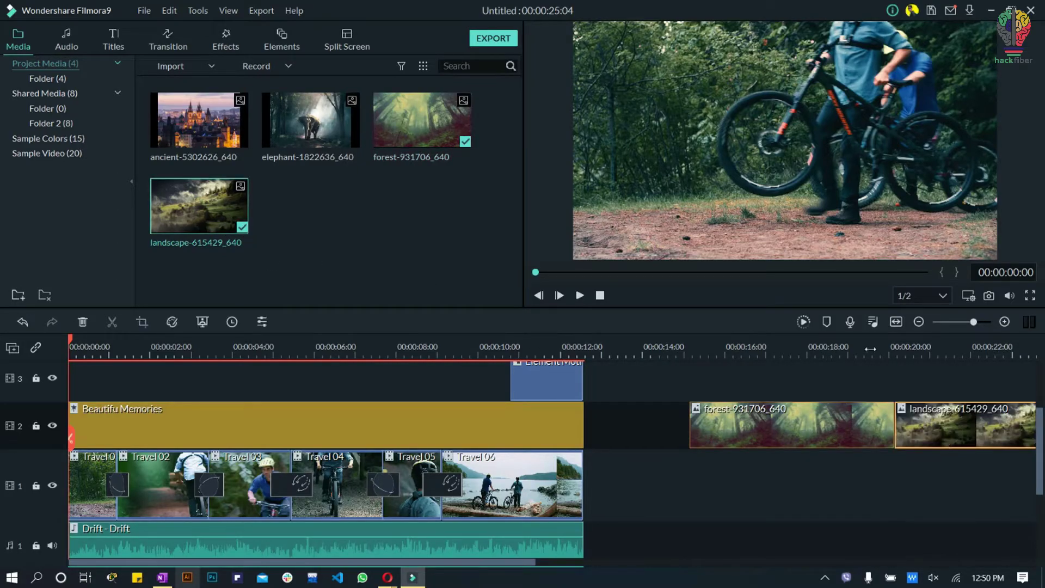
pyautogui.moveTo(772, 348); pyautogui.dragTo(544, 349)
pyautogui.moveTo(701, 420); pyautogui.dragTo(520, 422)
pyautogui.rightClick(521, 423)
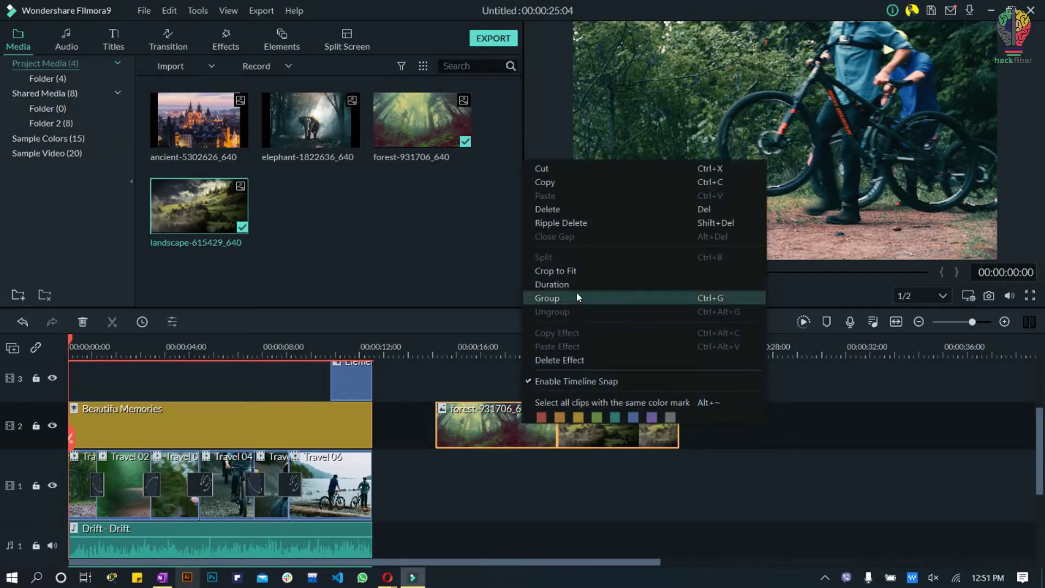
pyautogui.click(576, 292)
pyautogui.moveTo(712, 430); pyautogui.dragTo(654, 425)
pyautogui.moveTo(687, 479); pyautogui.dragTo(887, 419)
pyautogui.hotkey('ctrl', 'z')
pyautogui.moveTo(688, 417); pyautogui.dragTo(655, 421)
pyautogui.rightClick(716, 424)
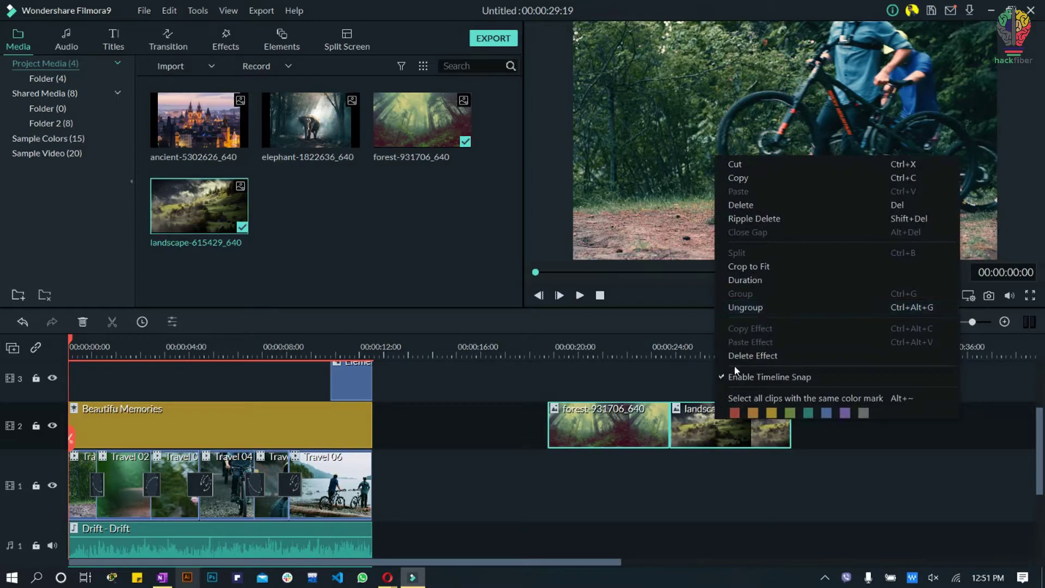
pyautogui.click(757, 308)
pyautogui.click(820, 439)
pyautogui.moveTo(760, 435); pyautogui.dragTo(865, 435)
pyautogui.moveTo(653, 433); pyautogui.dragTo(732, 429)
pyautogui.moveTo(865, 424); pyautogui.dragTo(861, 426)
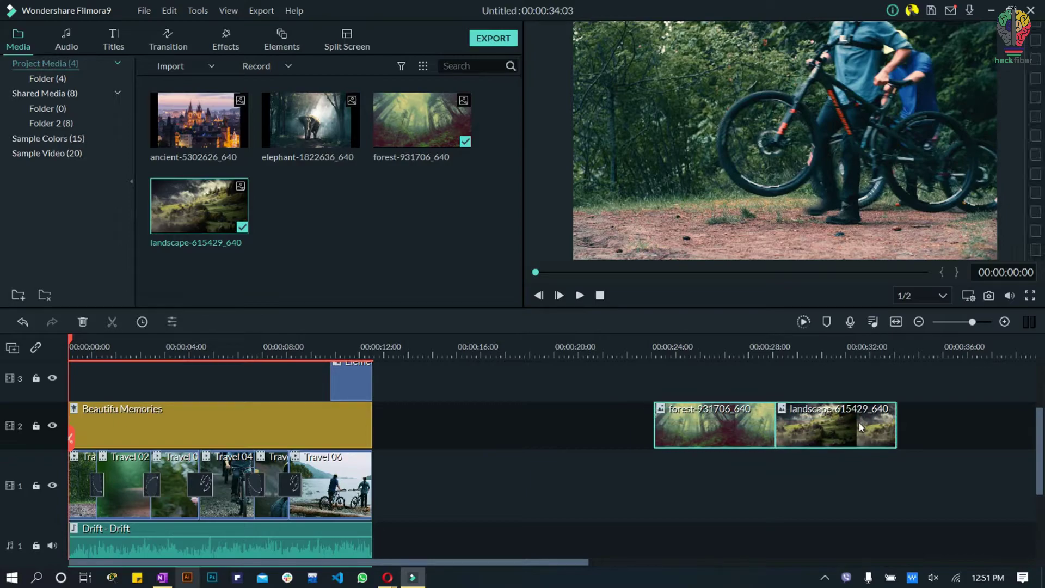
pyautogui.press('Delete')
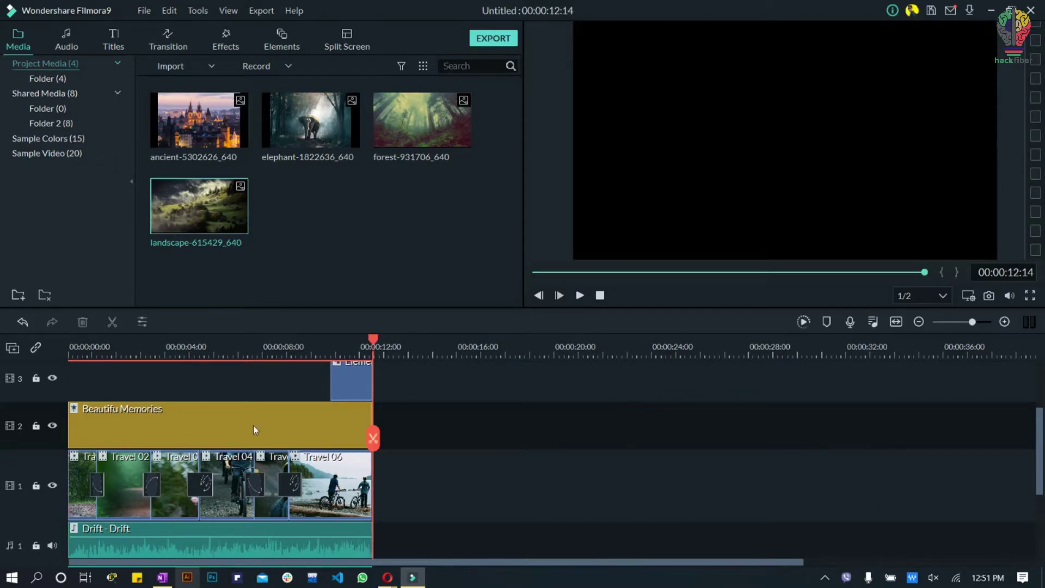
# - Marquee-select every clip and shift them about 3 s later, making the project 00:00:16:00
pyautogui.moveTo(397, 374); pyautogui.dragTo(127, 540)
pyautogui.moveTo(416, 379); pyautogui.dragTo(66, 451)
pyautogui.scroll(-1, 193, 505)
pyautogui.moveTo(258, 498); pyautogui.dragTo(317, 495)
pyautogui.click(660, 437)
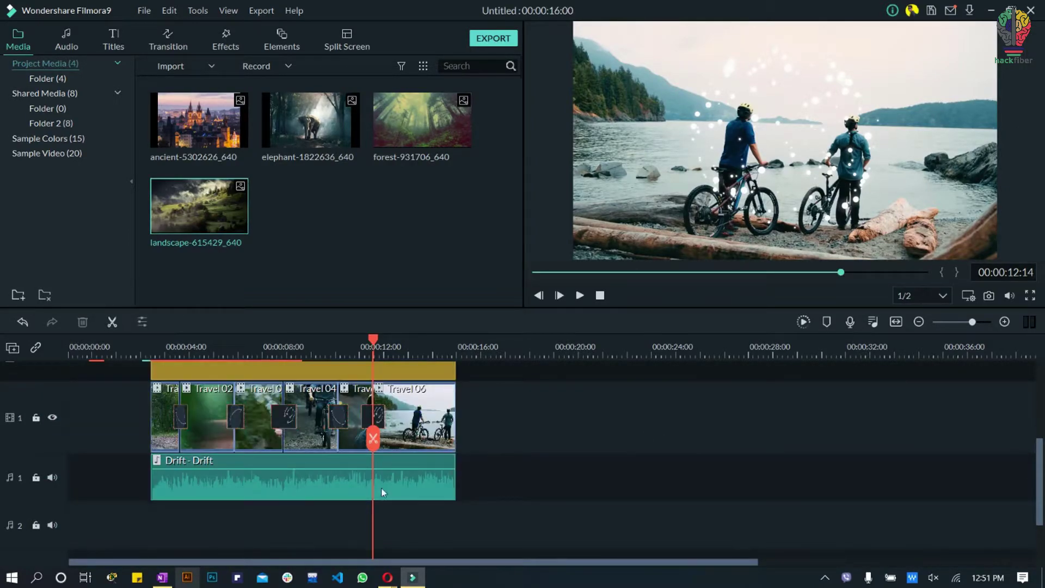
pyautogui.scroll(2, 387, 488)
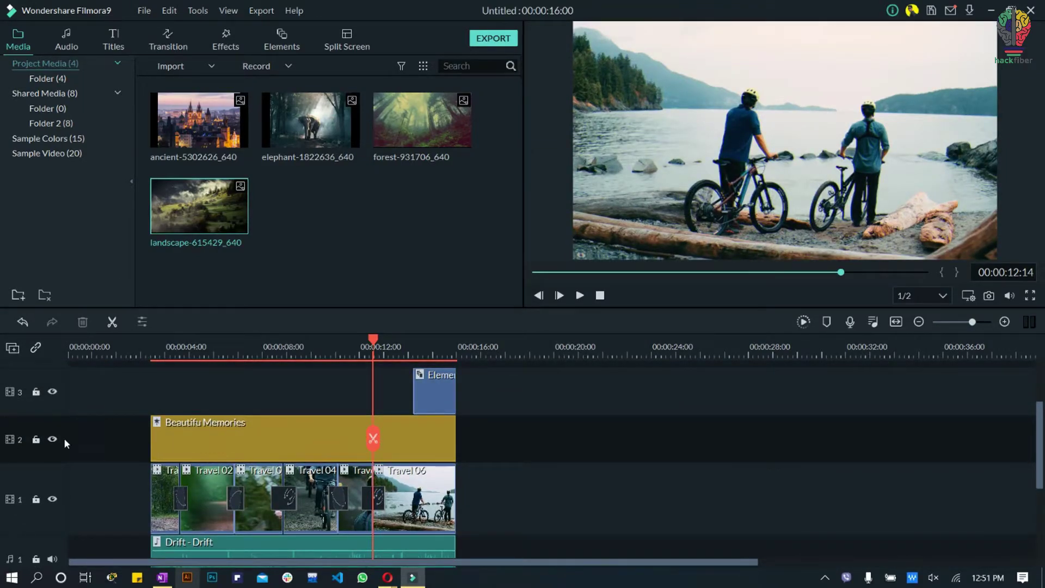
pyautogui.scroll(1, 64, 437)
# - Make track 4 and video track 1 rows taller, giving video tracks more room than audio
pyautogui.moveTo(54, 409); pyautogui.dragTo(53, 418)
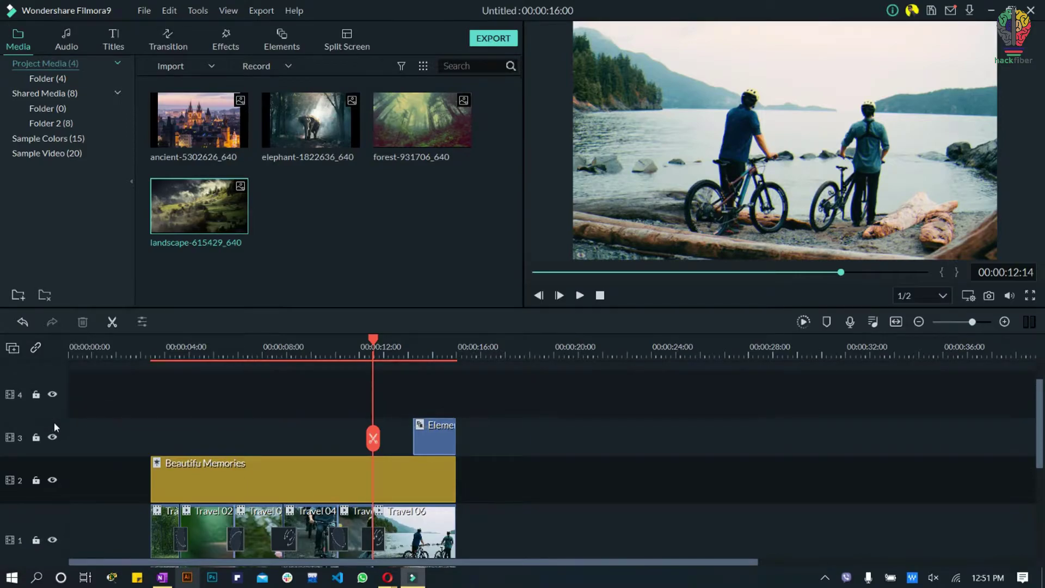
pyautogui.moveTo(53, 371); pyautogui.dragTo(53, 380)
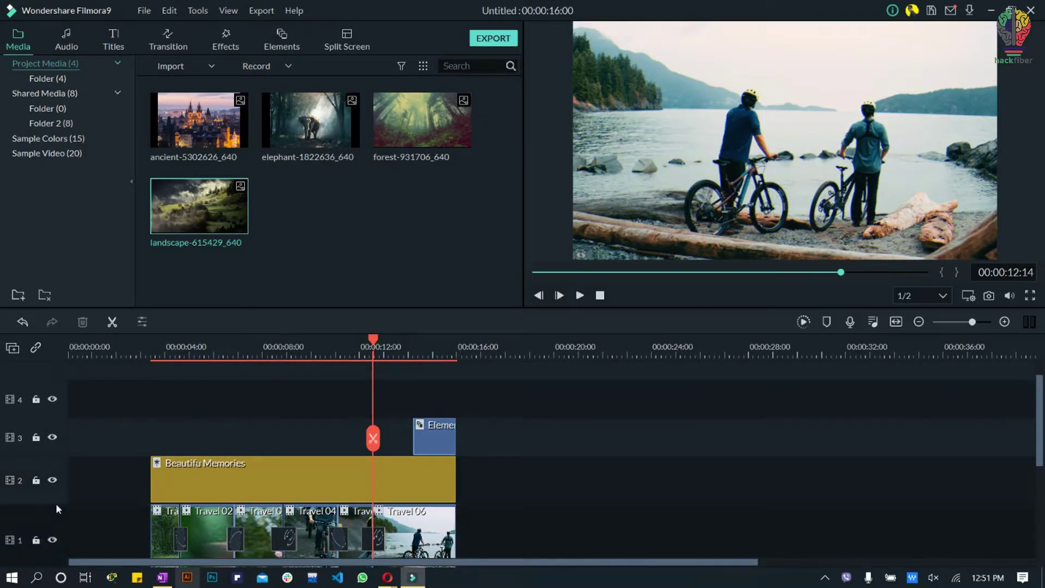
pyautogui.moveTo(62, 500); pyautogui.dragTo(54, 523)
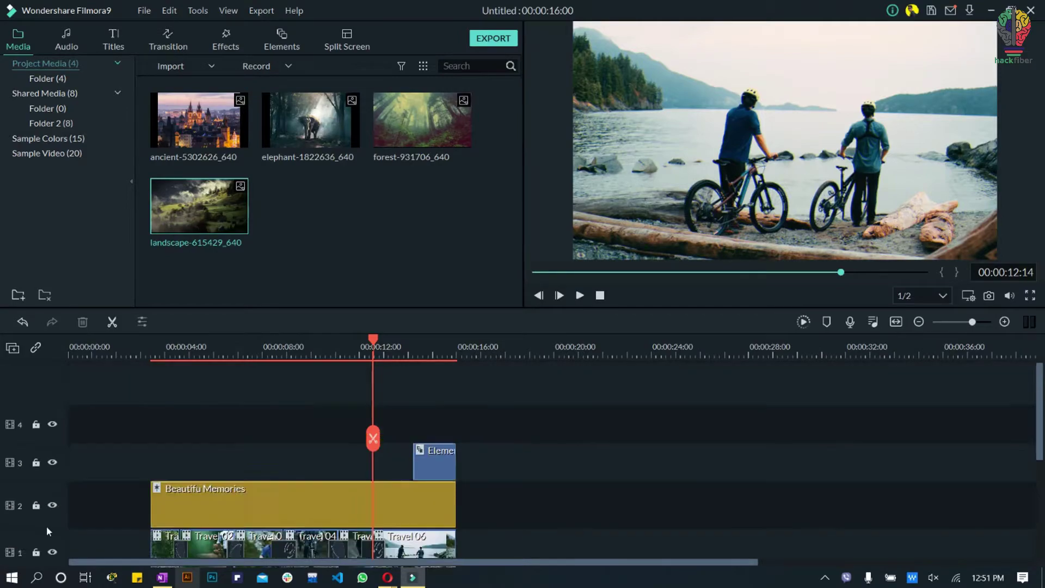
pyautogui.hscroll(2, 185, 535)
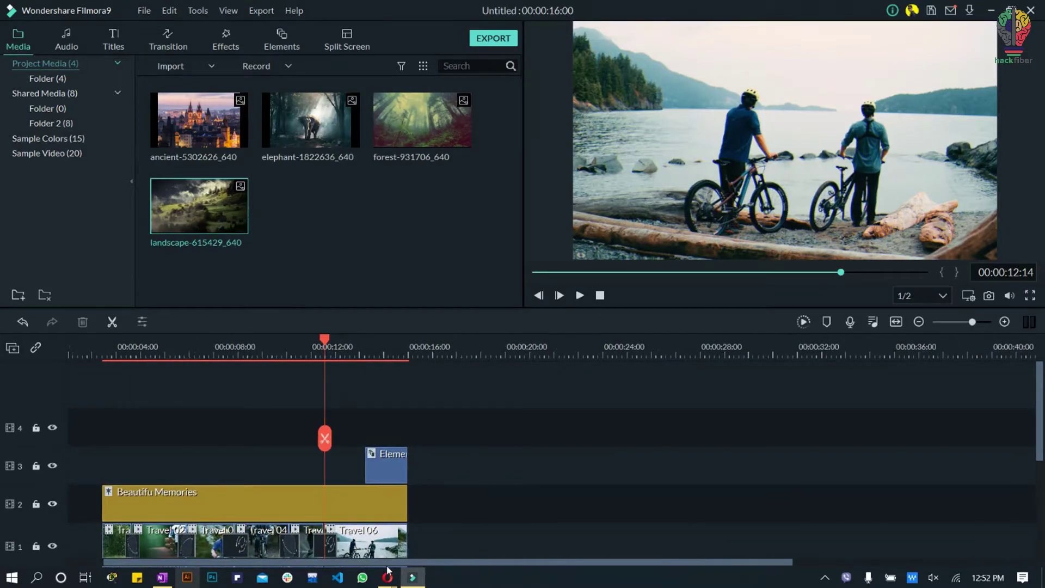
pyautogui.scroll(-1, 272, 512)
pyautogui.scroll(-1, 169, 494)
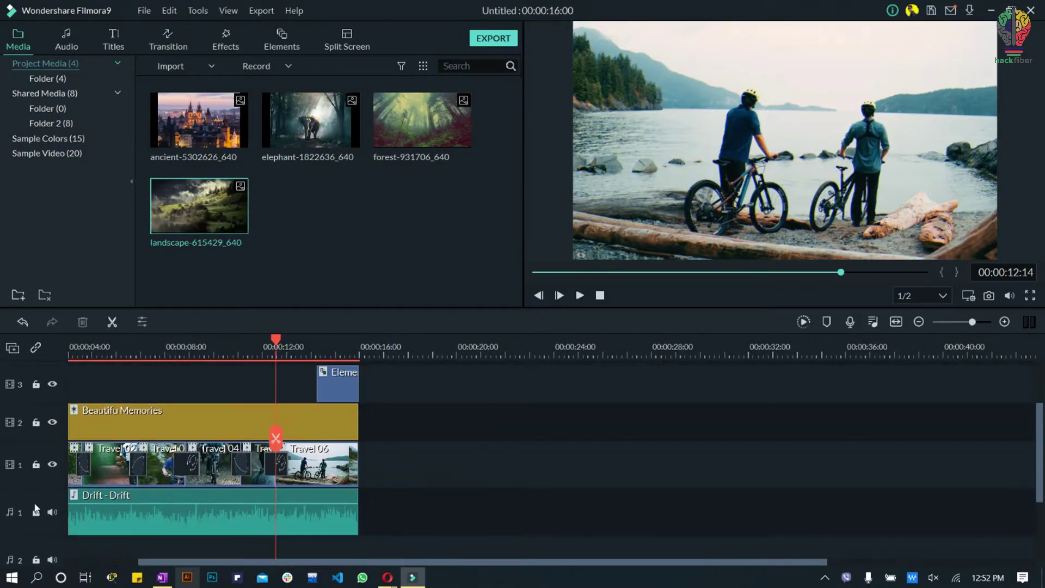
pyautogui.moveTo(48, 488); pyautogui.dragTo(47, 534)
pyautogui.scroll(-3, 65, 505)
pyautogui.scroll(2, 81, 479)
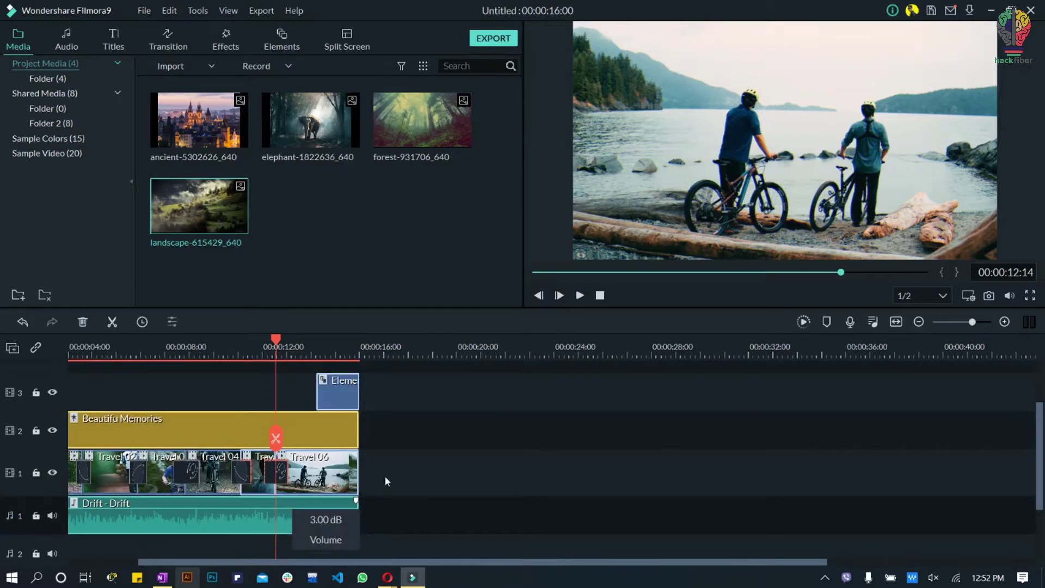
# - Group all clips, move the group about 4 s later, zoom out, and reset the playhead to 0
pyautogui.moveTo(369, 404); pyautogui.dragTo(76, 524)
pyautogui.rightClick(140, 483)
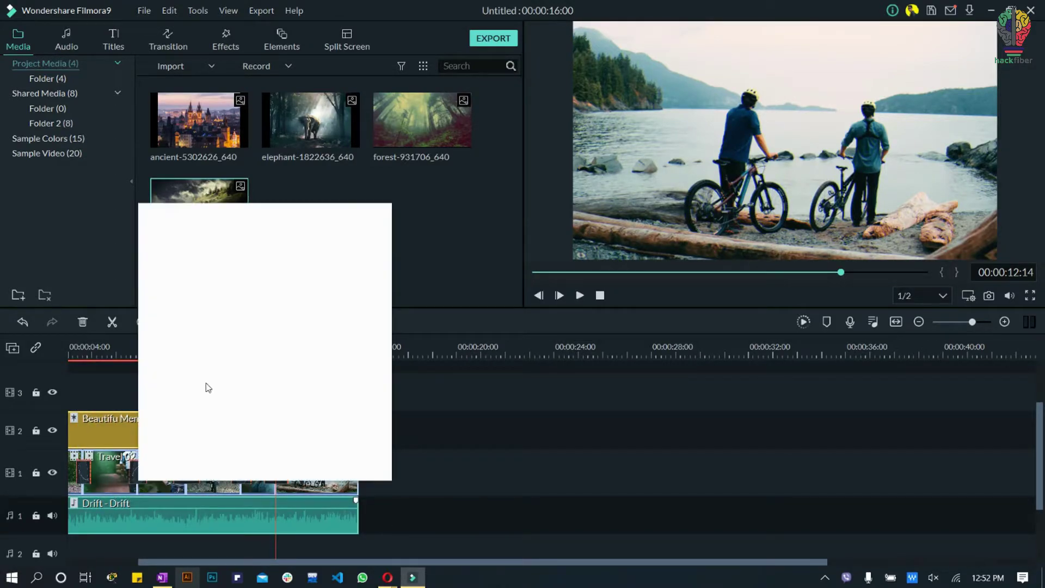
pyautogui.click(222, 354)
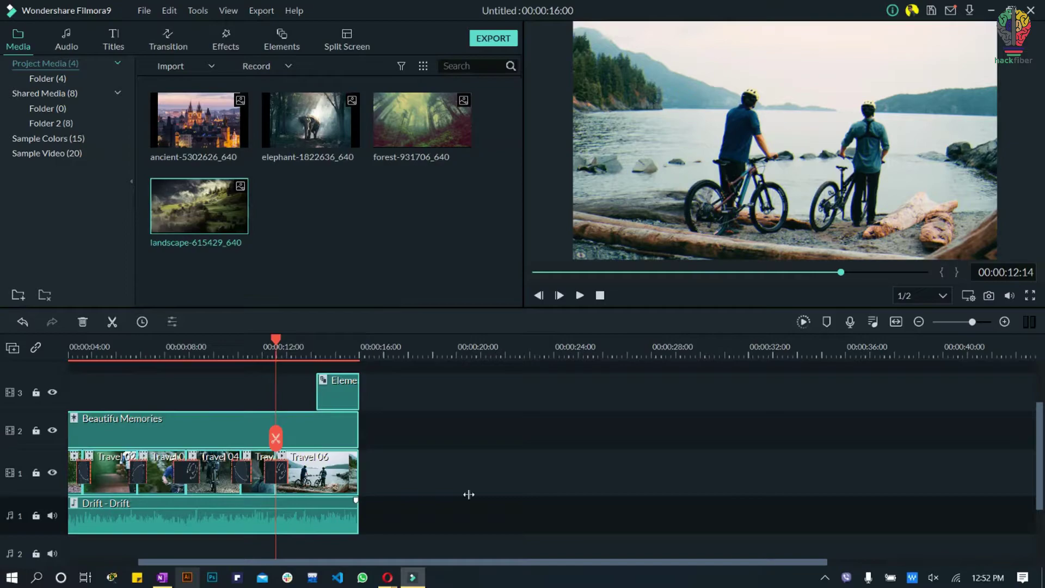
pyautogui.moveTo(165, 517); pyautogui.dragTo(255, 522)
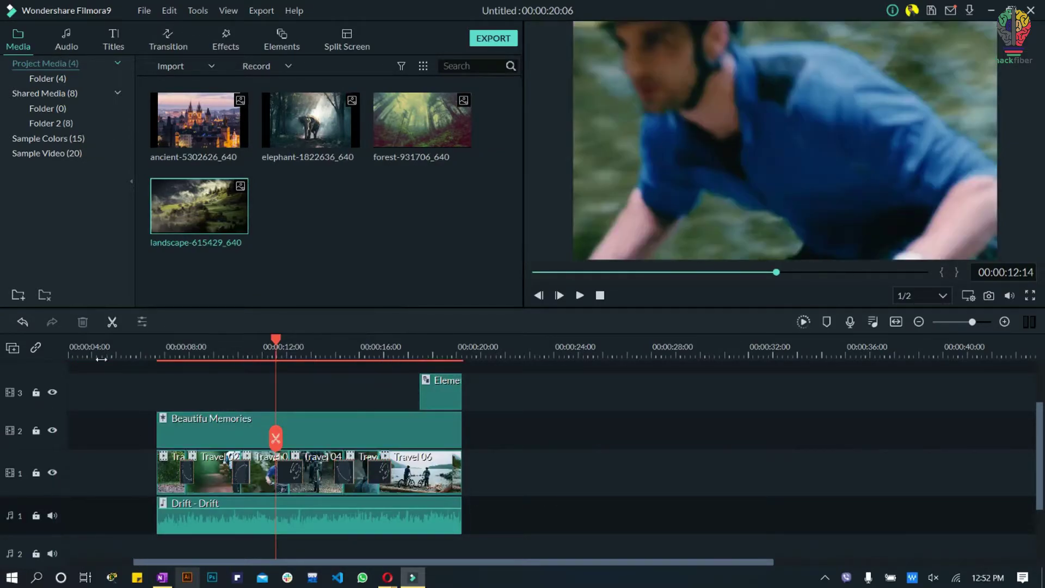
pyautogui.hotkey('ctrl', '-')
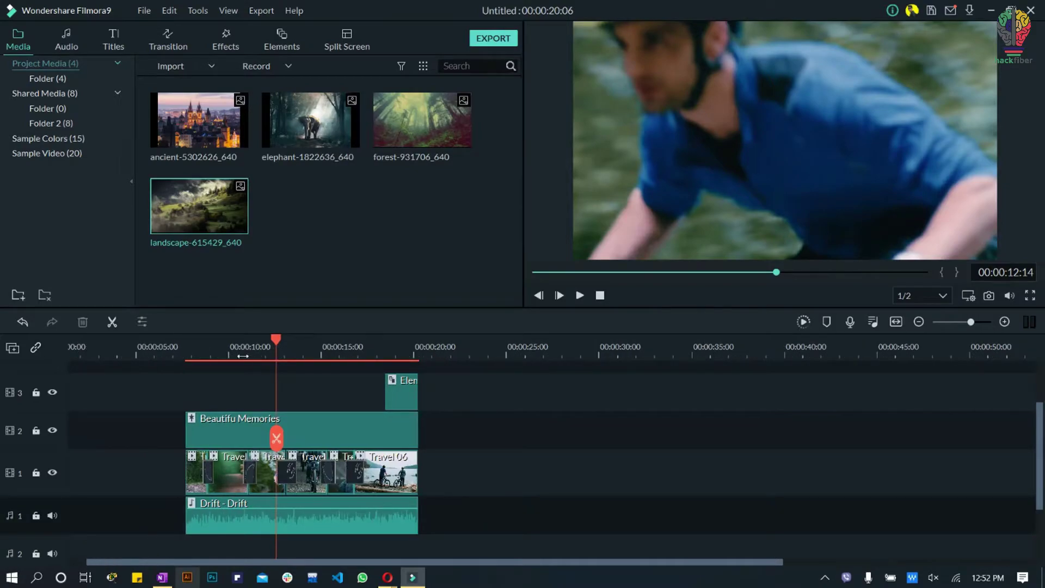
pyautogui.moveTo(276, 343); pyautogui.dragTo(68, 343)
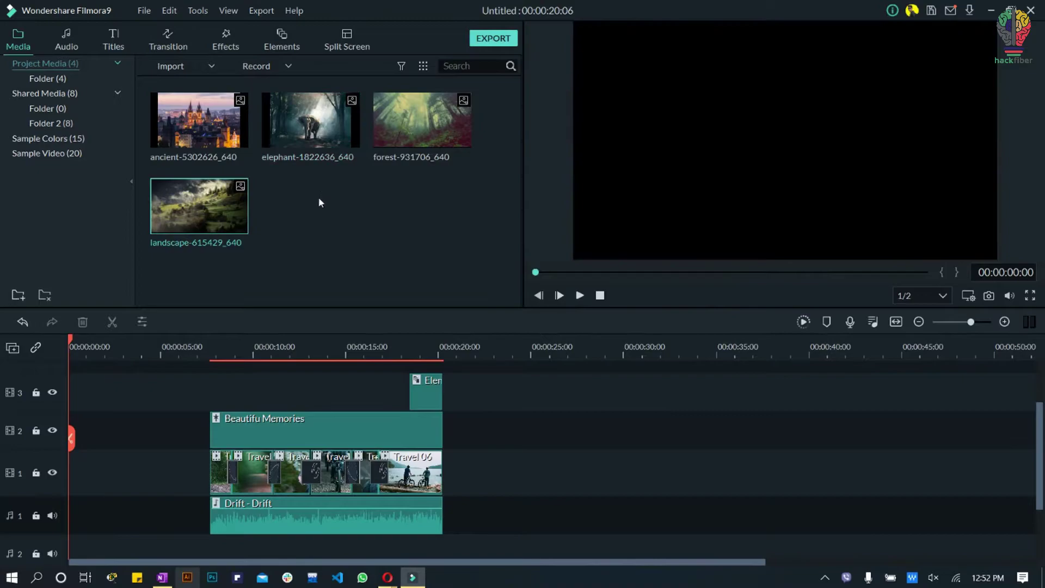
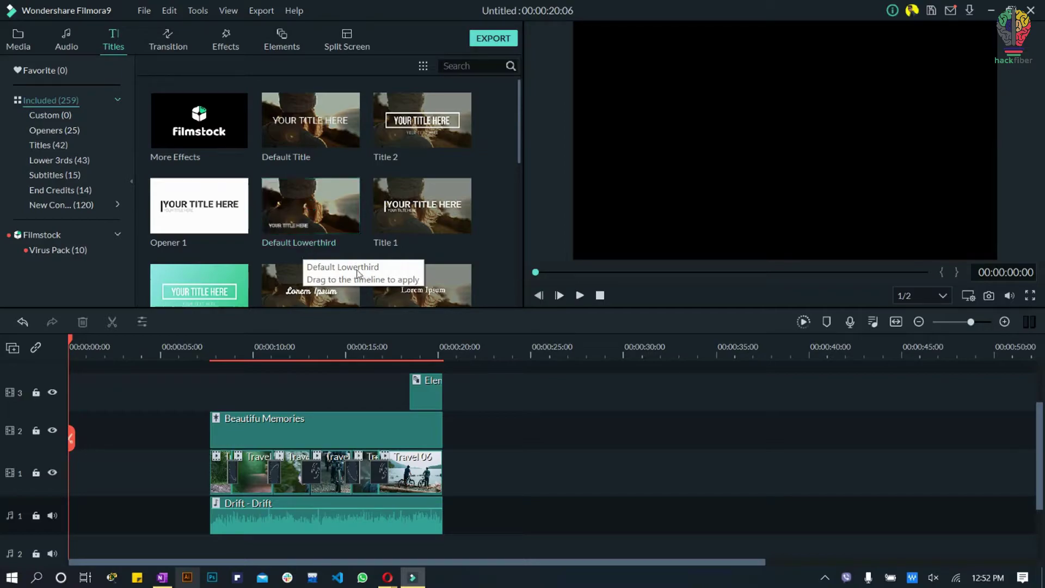
# - Preview the New Opener 5 title and place it on track 1 at 00:00:00:00
pyautogui.scroll(-5, 303, 253)
pyautogui.scroll(-2, 298, 250)
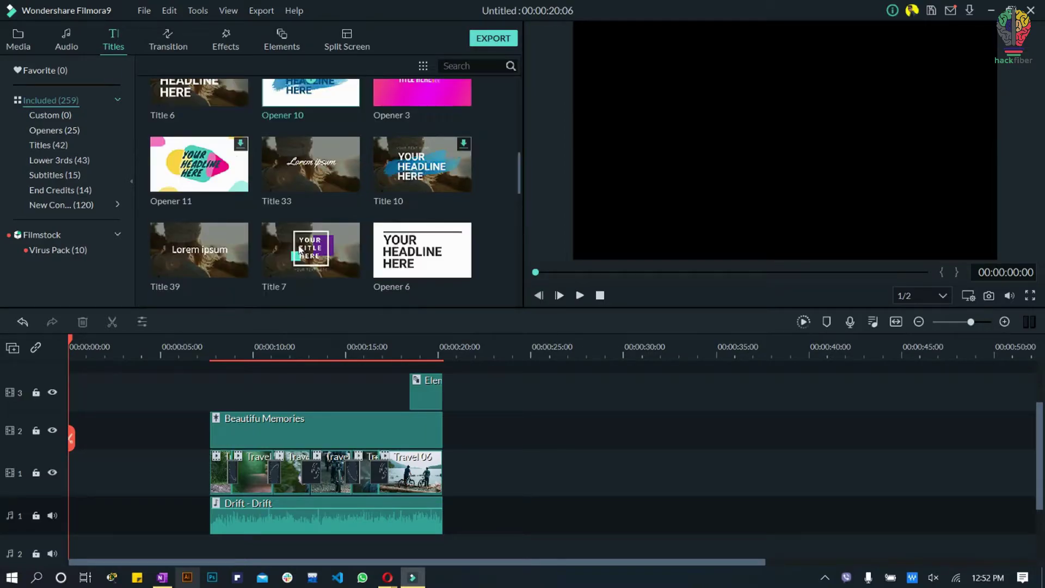
pyautogui.scroll(-4, 299, 249)
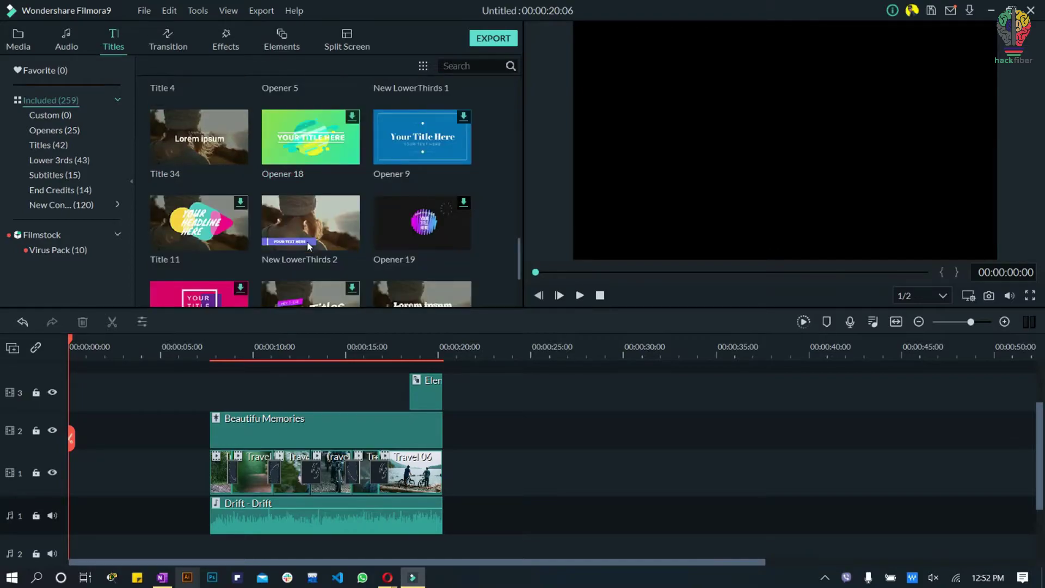
pyautogui.scroll(-2, 371, 249)
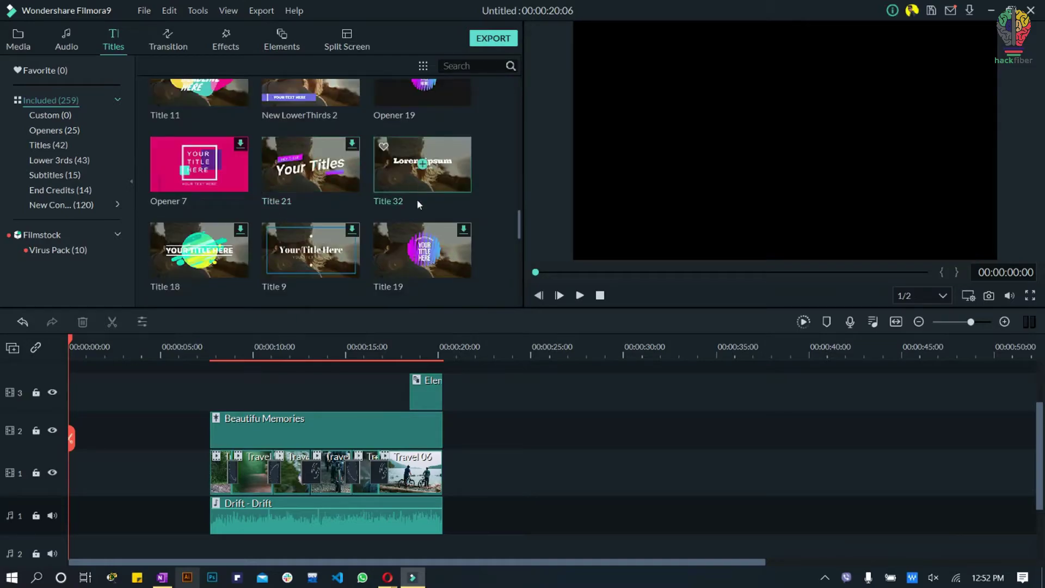
pyautogui.scroll(-2, 442, 251)
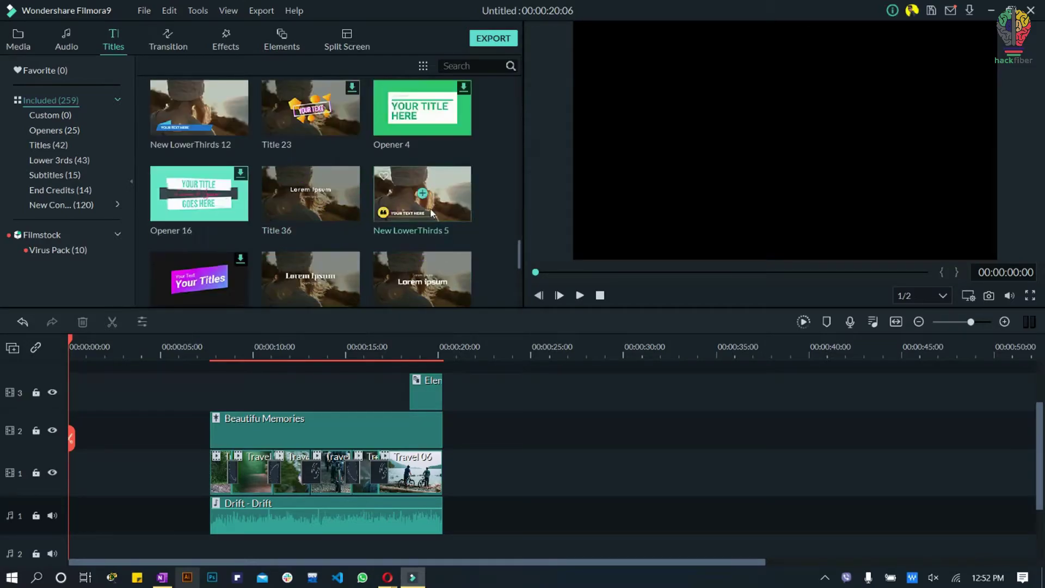
pyautogui.scroll(-2, 254, 250)
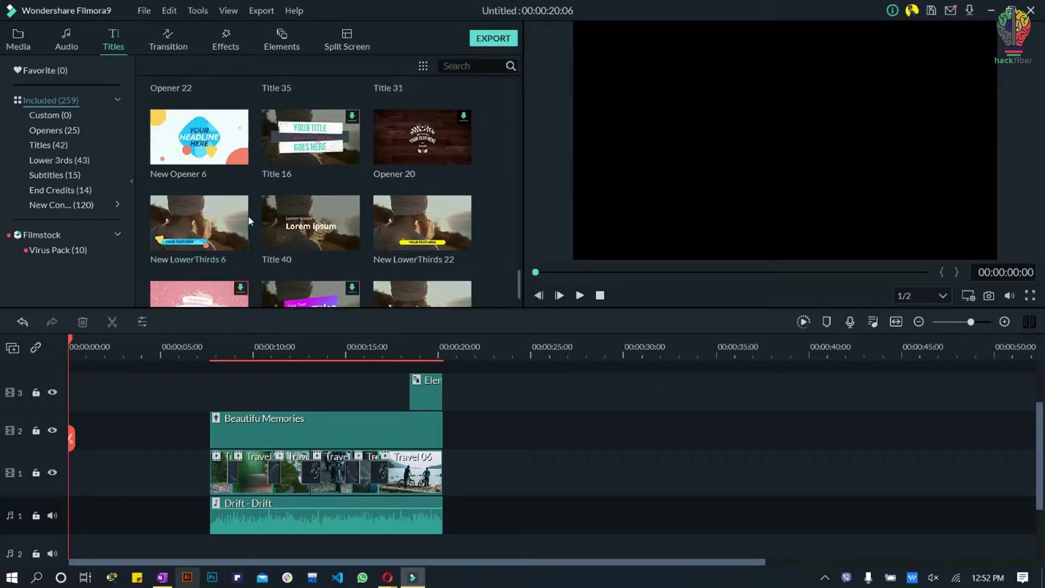
pyautogui.scroll(-2, 295, 218)
pyautogui.scroll(-3, 370, 256)
pyautogui.scroll(-4, 370, 256)
pyautogui.scroll(2, 369, 256)
pyautogui.scroll(-2, 368, 256)
pyautogui.moveTo(215, 199)
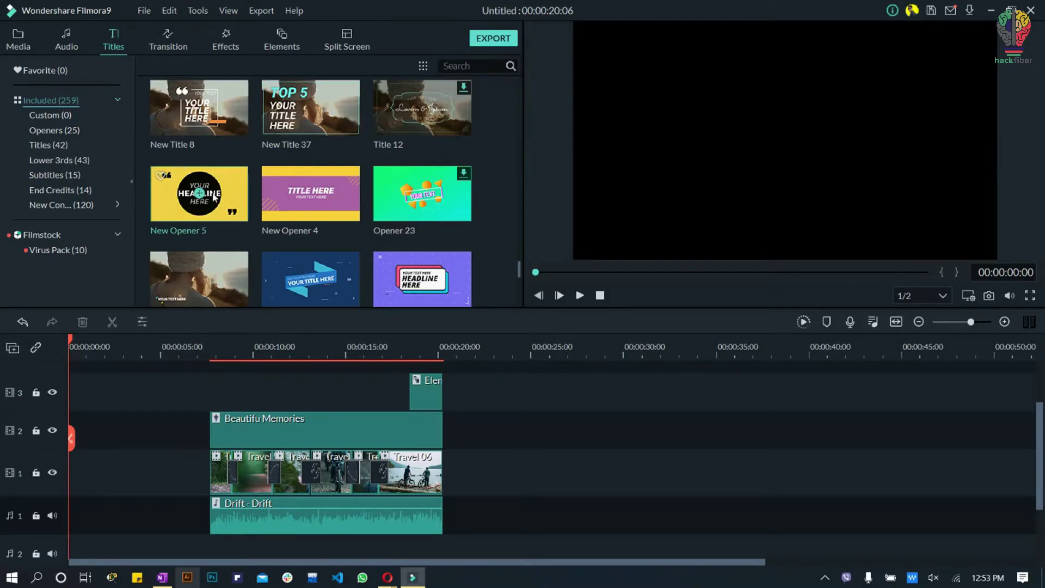
pyautogui.click(222, 197)
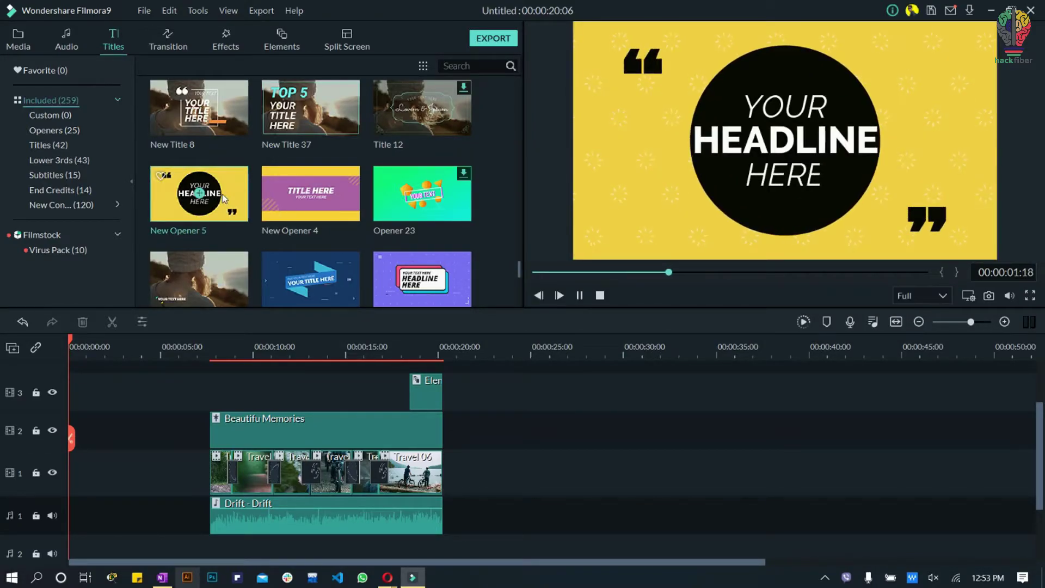
pyautogui.moveTo(225, 191); pyautogui.dragTo(45, 449)
pyautogui.moveTo(130, 437); pyautogui.dragTo(120, 469)
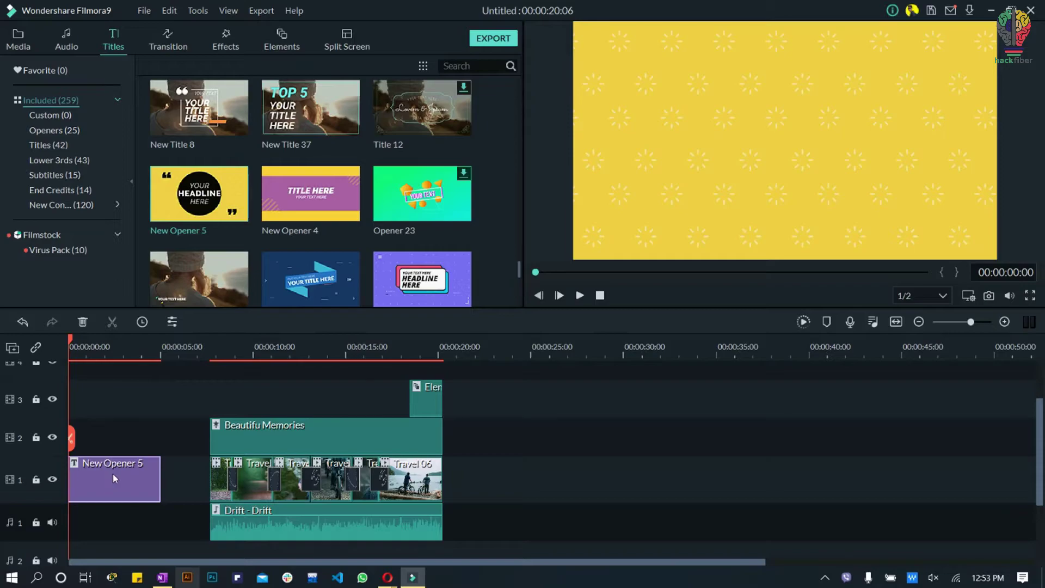
pyautogui.press('space')
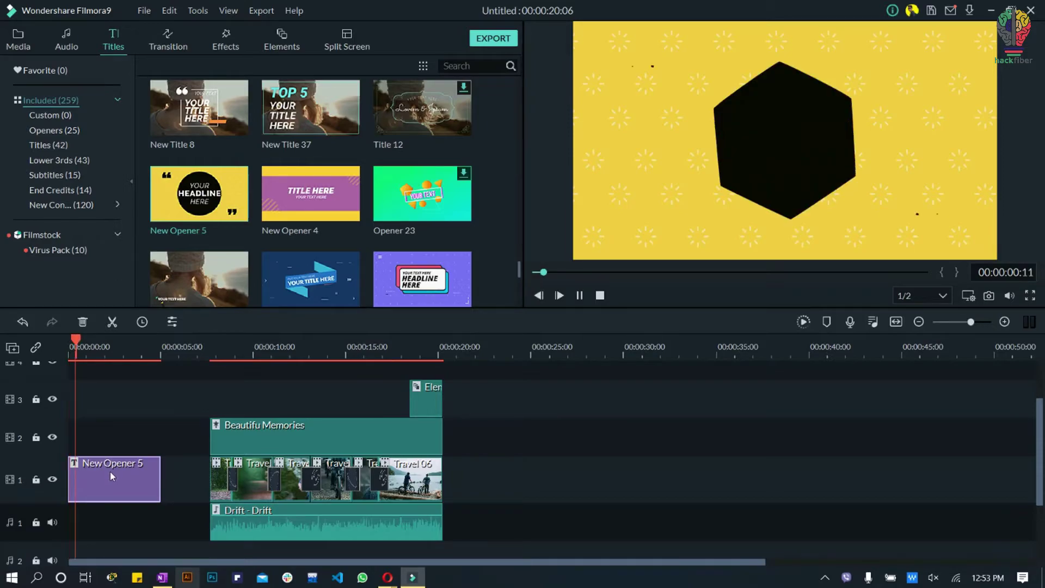
pyautogui.press('space')
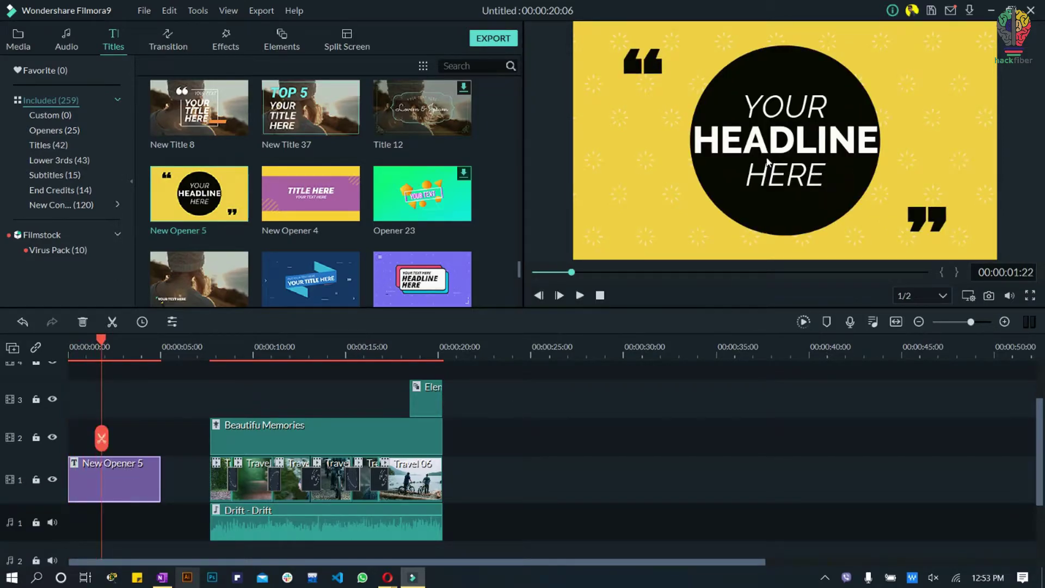
pyautogui.click(772, 146)
pyautogui.click(796, 107)
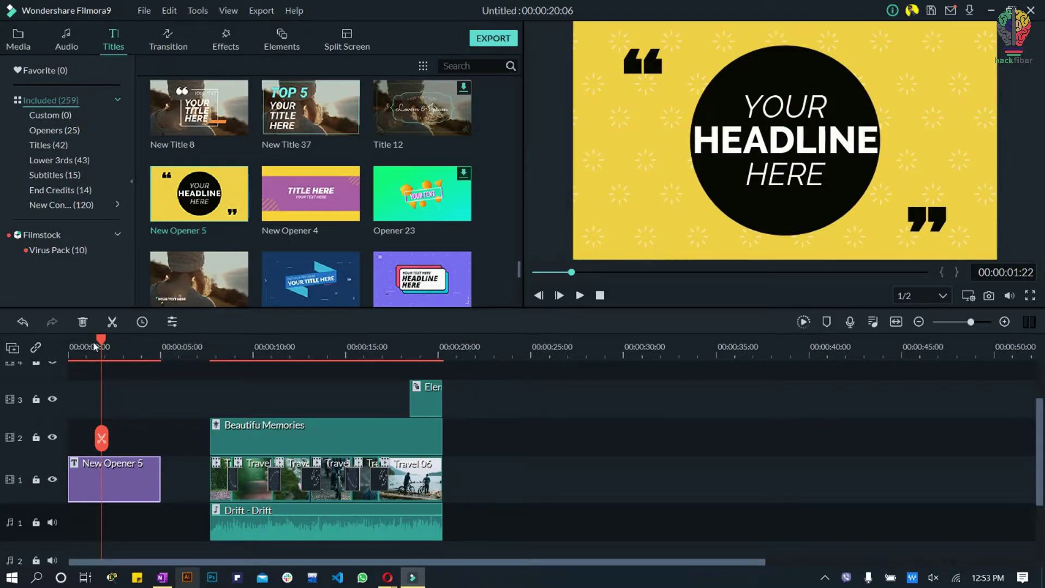
pyautogui.moveTo(100, 343); pyautogui.dragTo(69, 343)
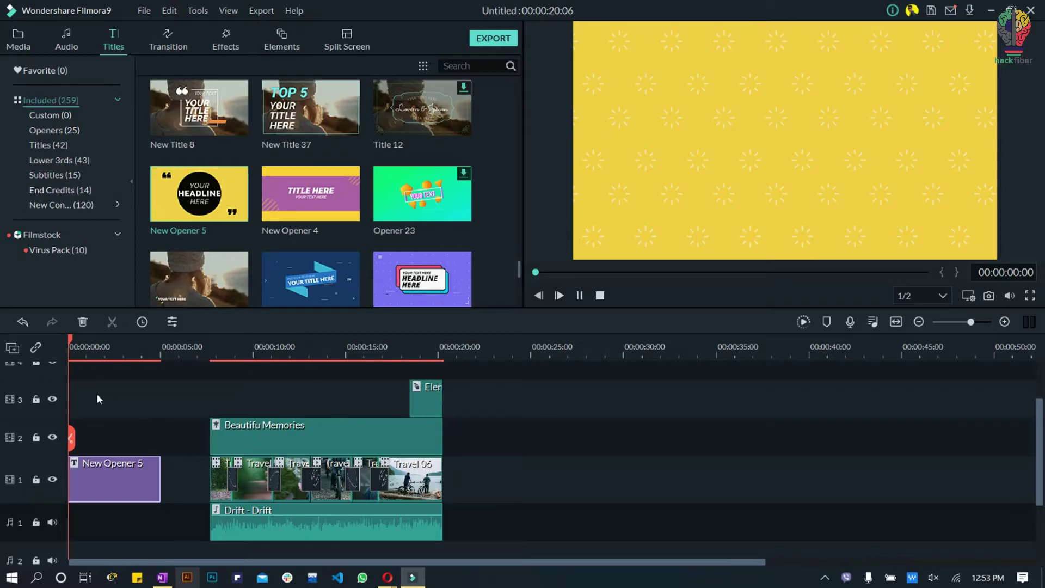
pyautogui.press('space')
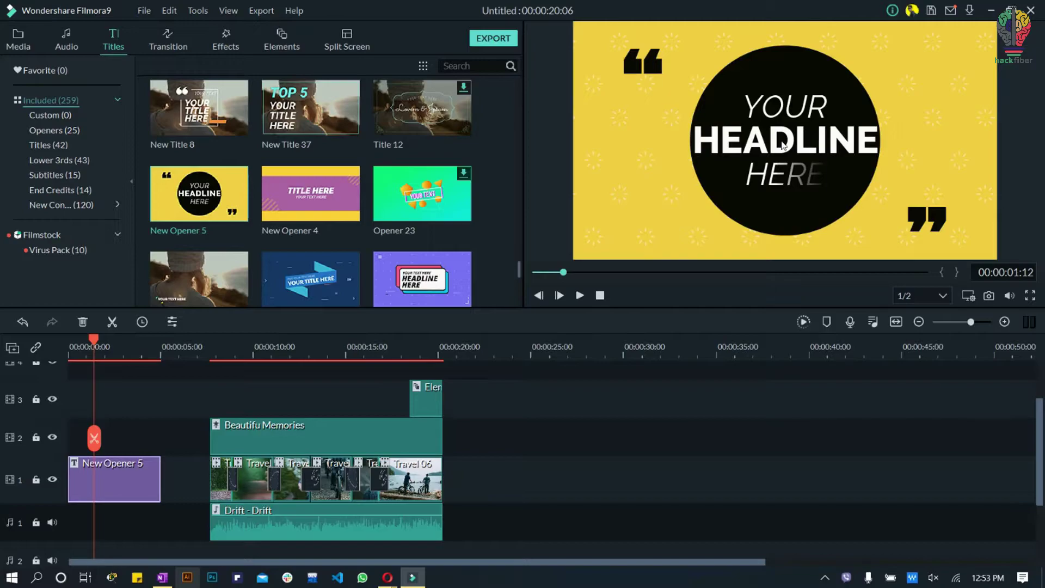
pyautogui.click(801, 100)
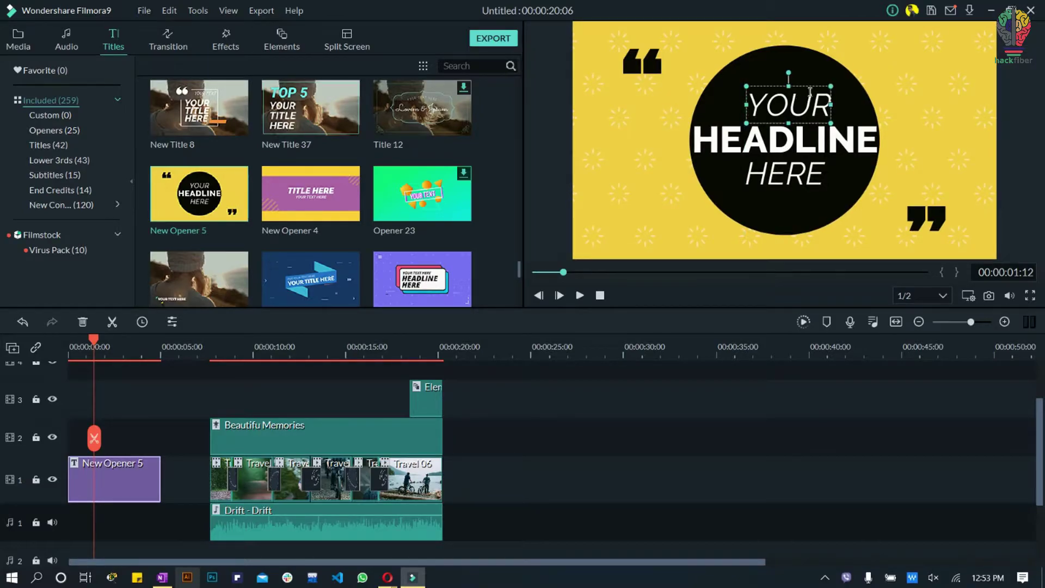
# - Replace the title's top word YOUR with 'video editing'
pyautogui.doubleClick(813, 110)
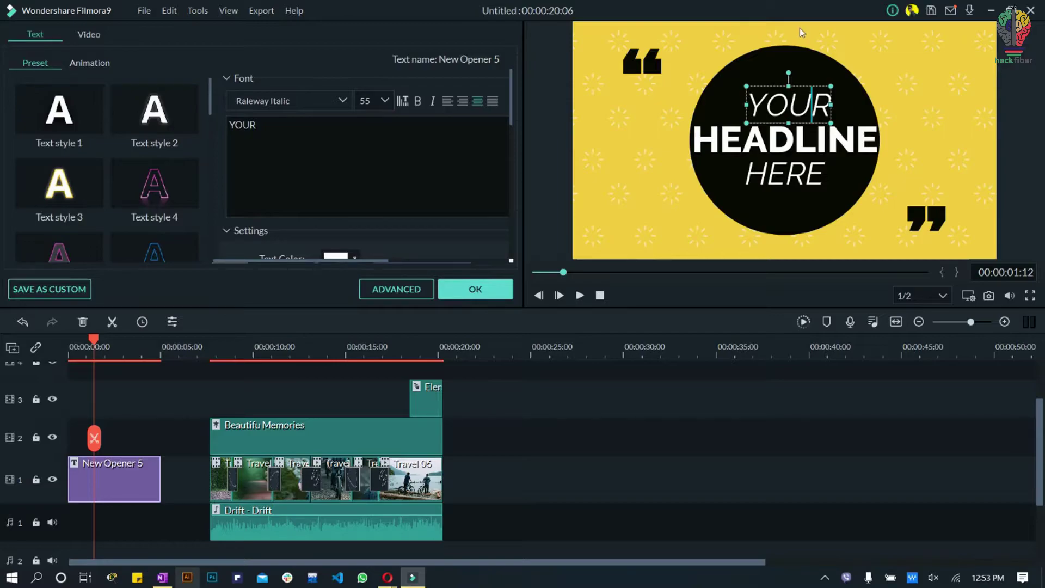
pyautogui.hotkey('ctrl', 'a')
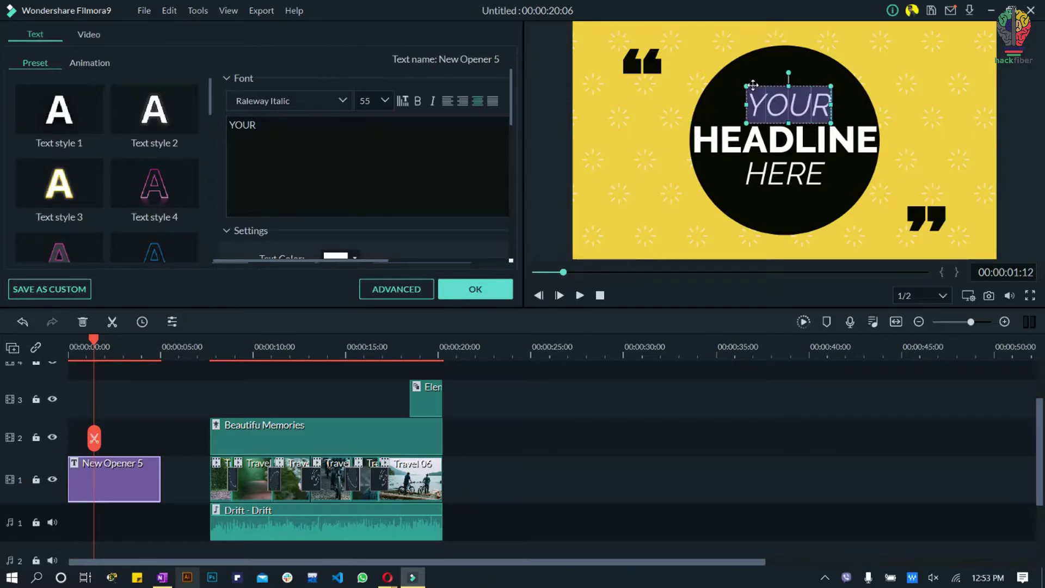
pyautogui.click(314, 126)
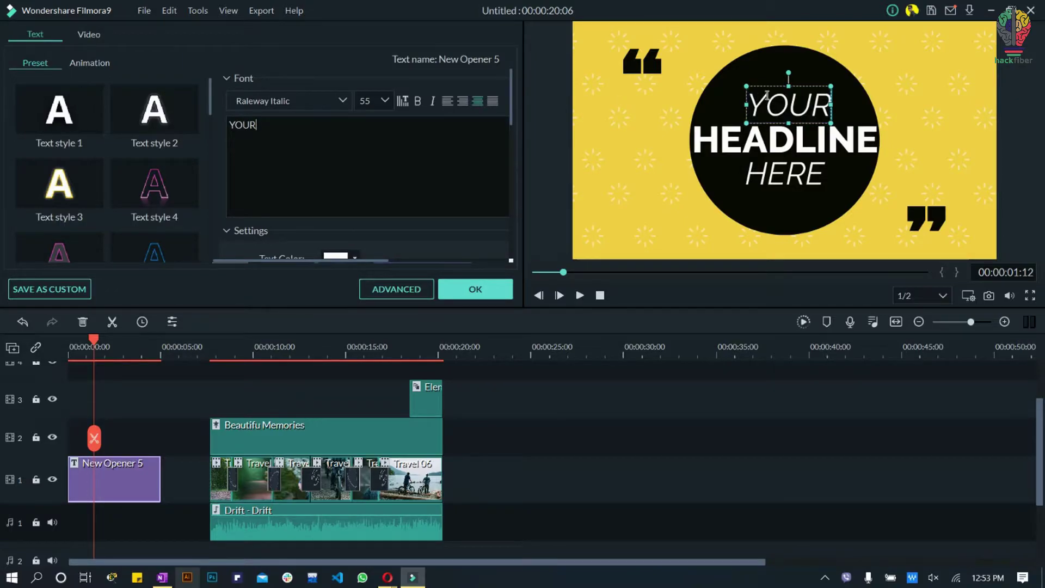
pyautogui.moveTo(259, 129); pyautogui.dragTo(231, 127)
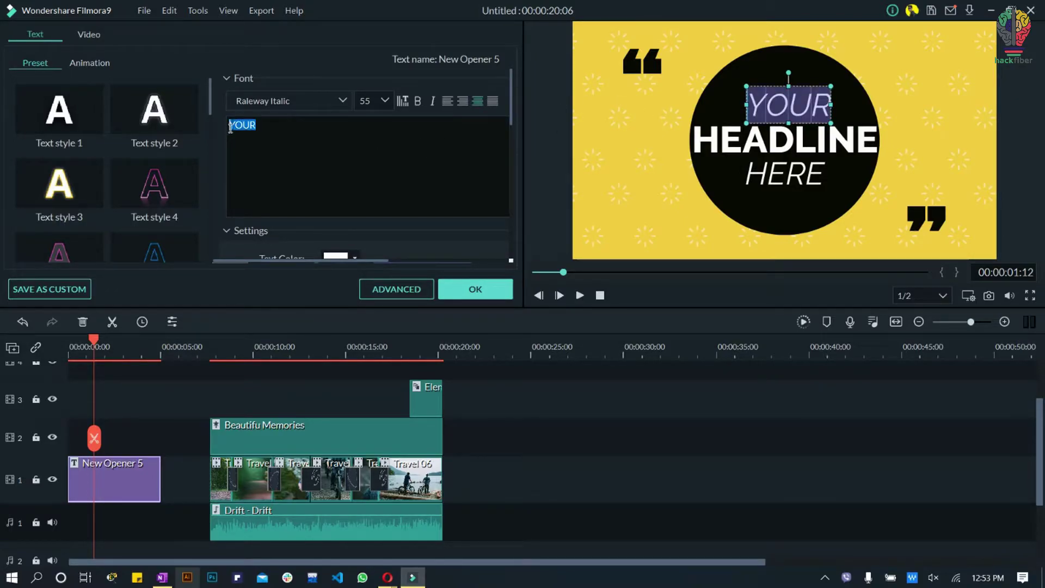
pyautogui.press('BackSpace')
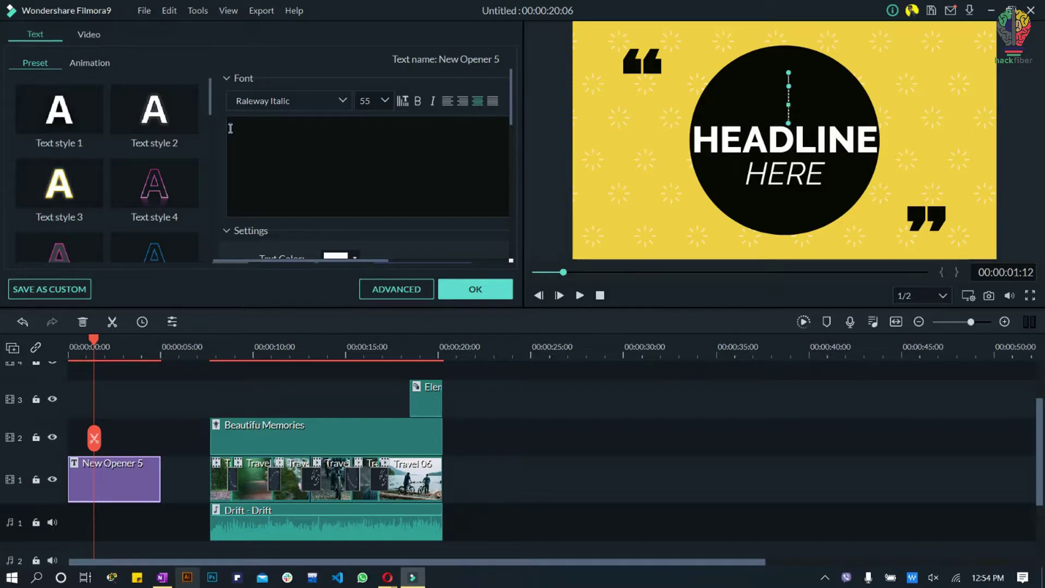
pyautogui.write('video')
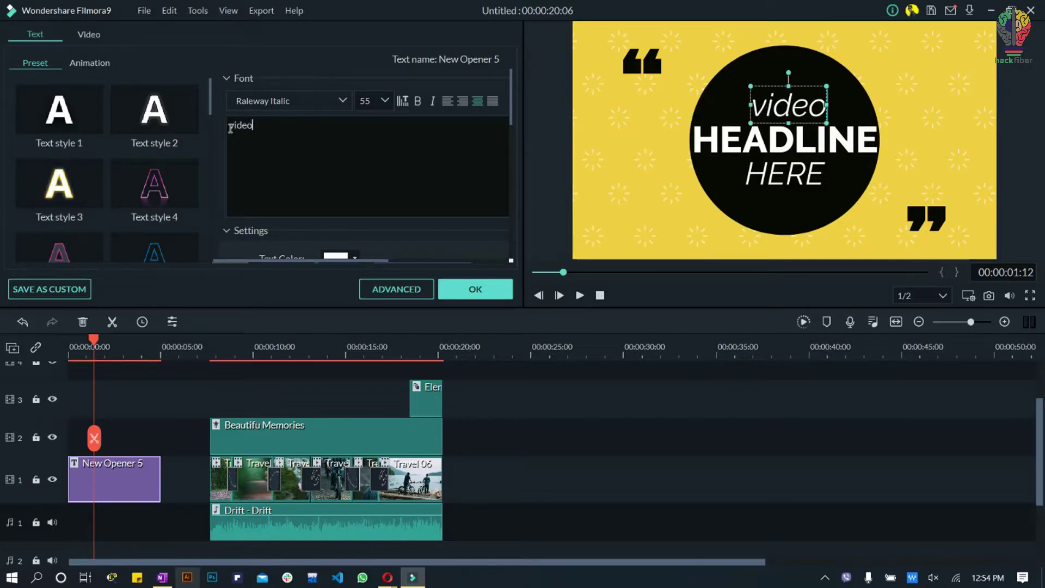
pyautogui.write(' editing')
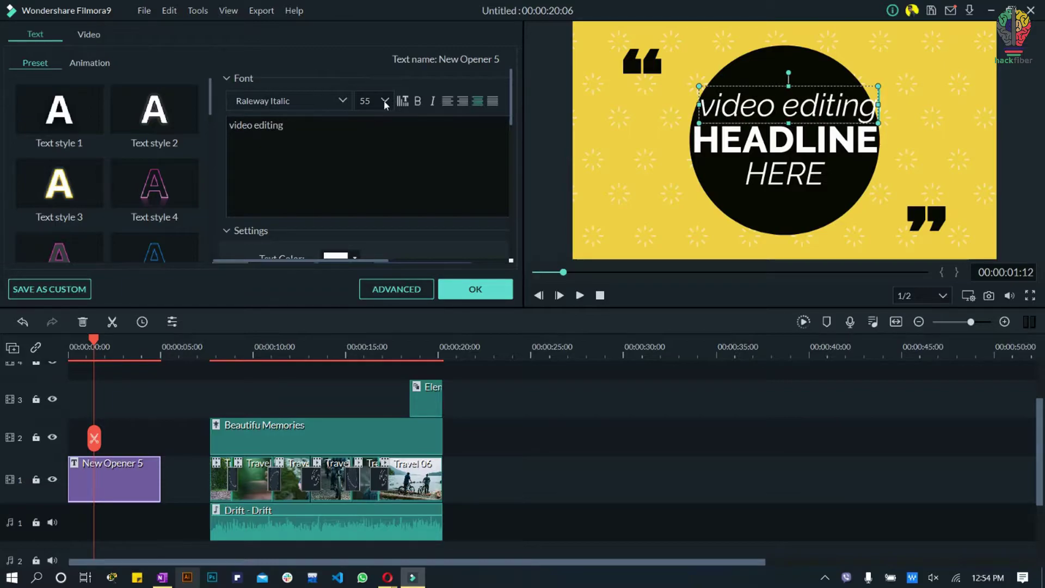
# - Set the 'video editing' line to font size 32
pyautogui.hotkey('ctrl', 'a')
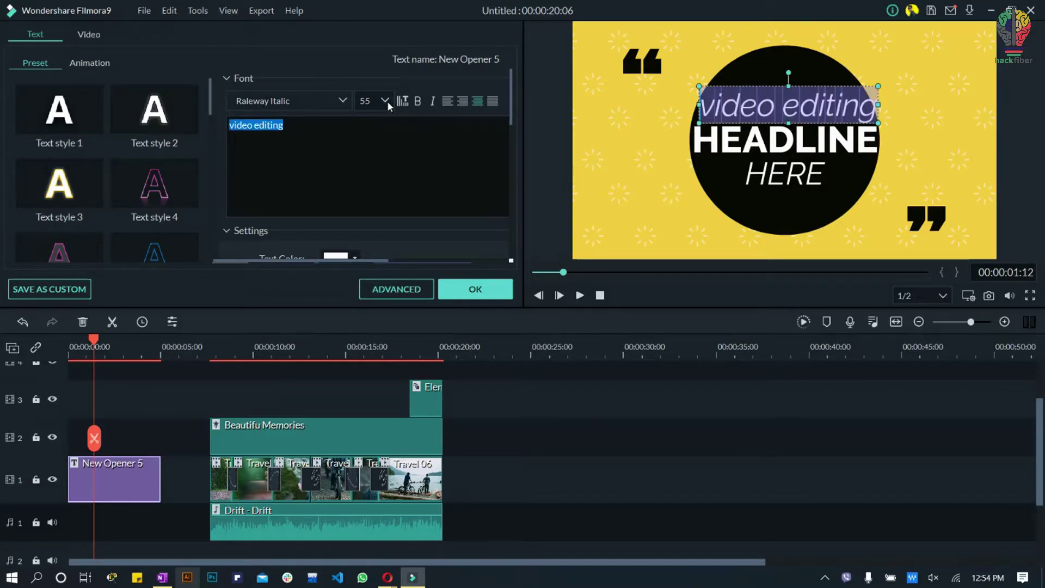
pyautogui.click(386, 100)
pyautogui.click(387, 100)
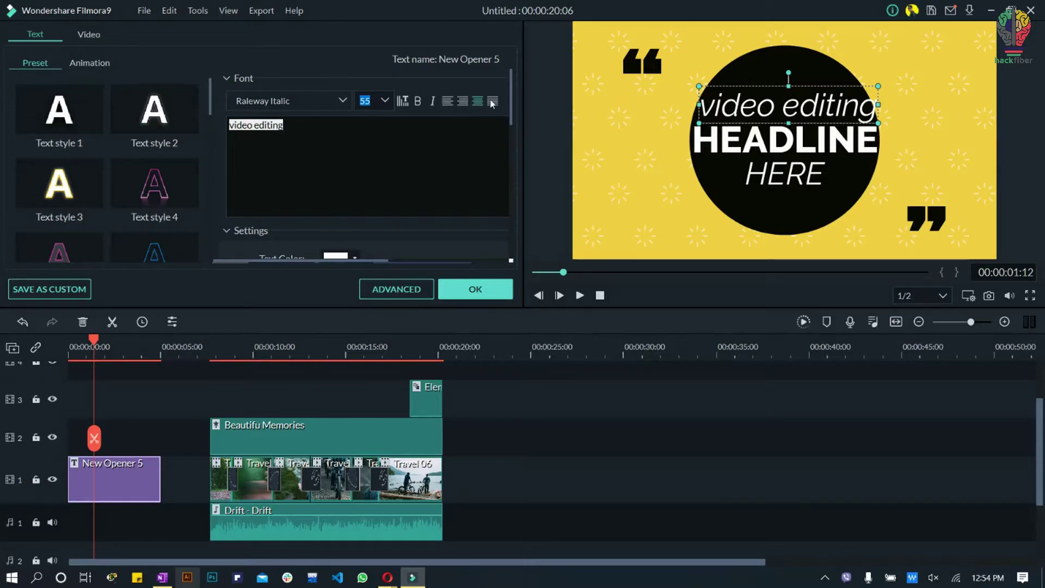
pyautogui.click(385, 101)
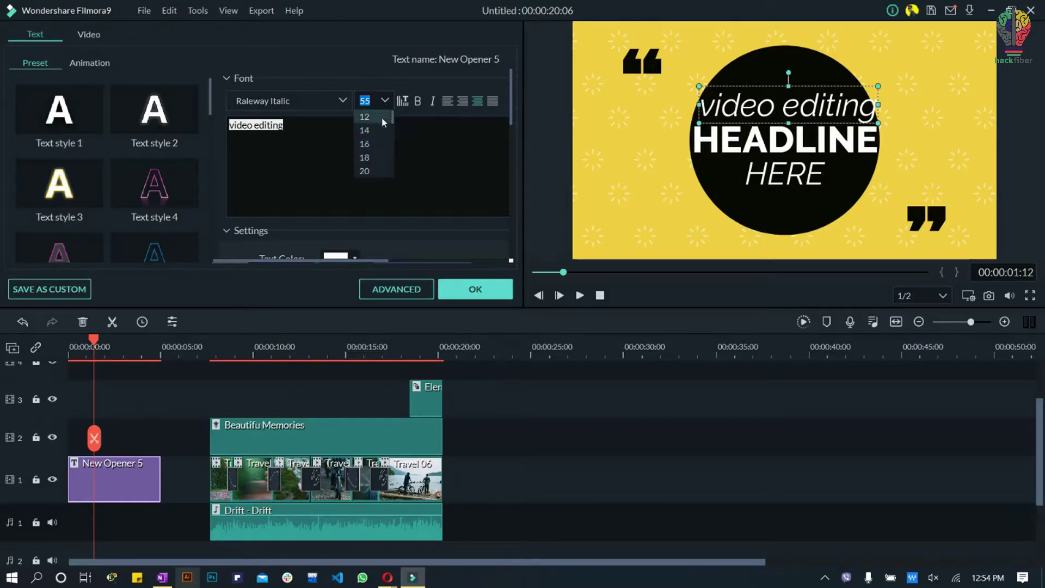
pyautogui.scroll(-4, 378, 162)
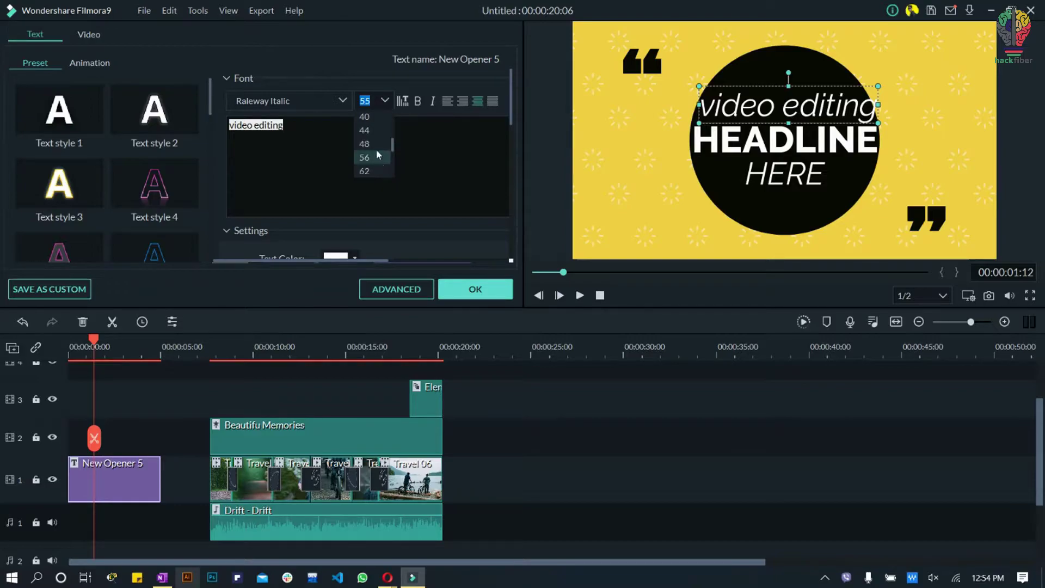
pyautogui.scroll(2, 376, 144)
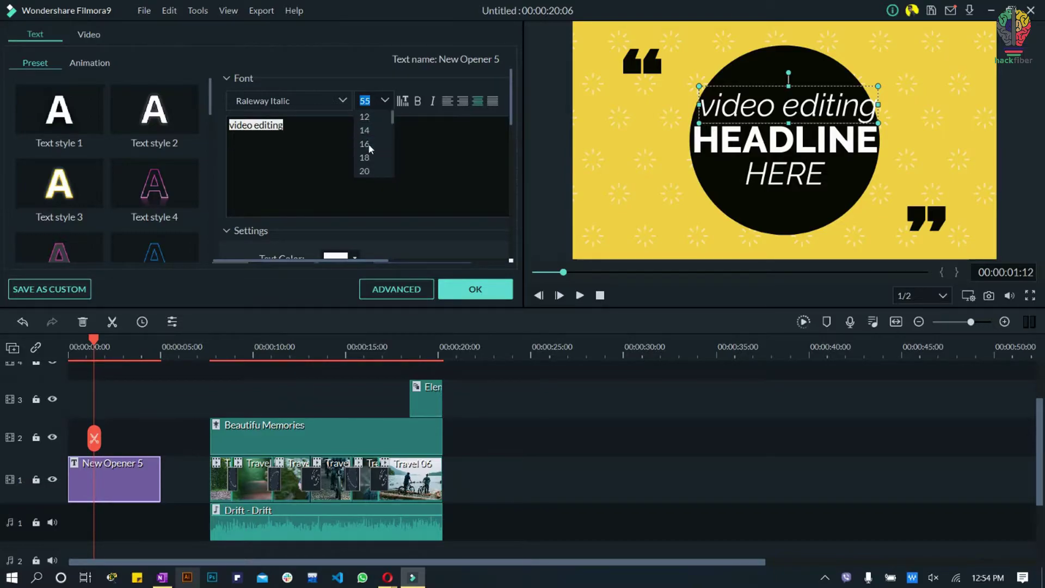
pyautogui.scroll(-3, 373, 161)
pyautogui.click(375, 154)
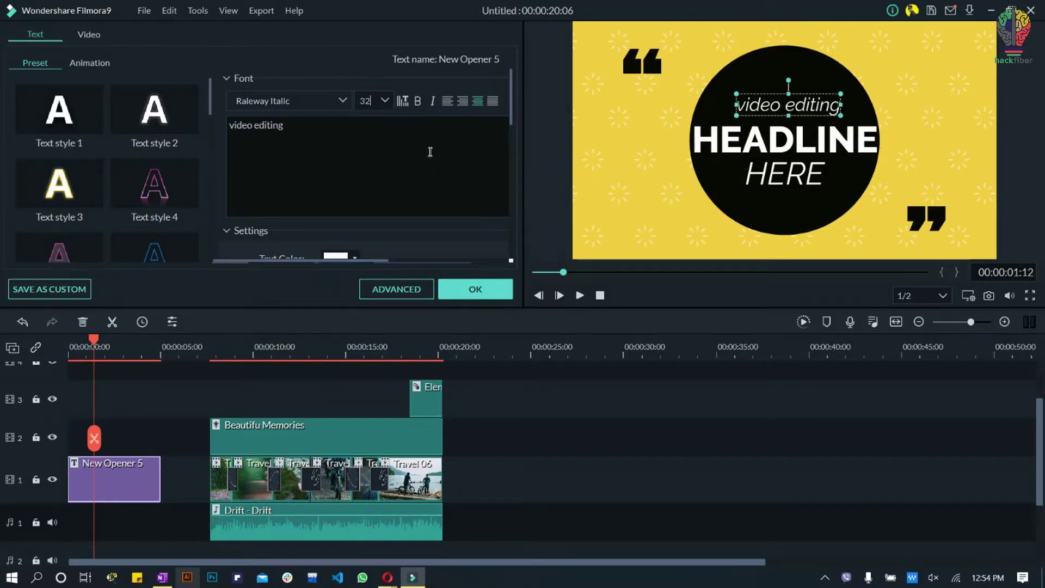
pyautogui.click(738, 134)
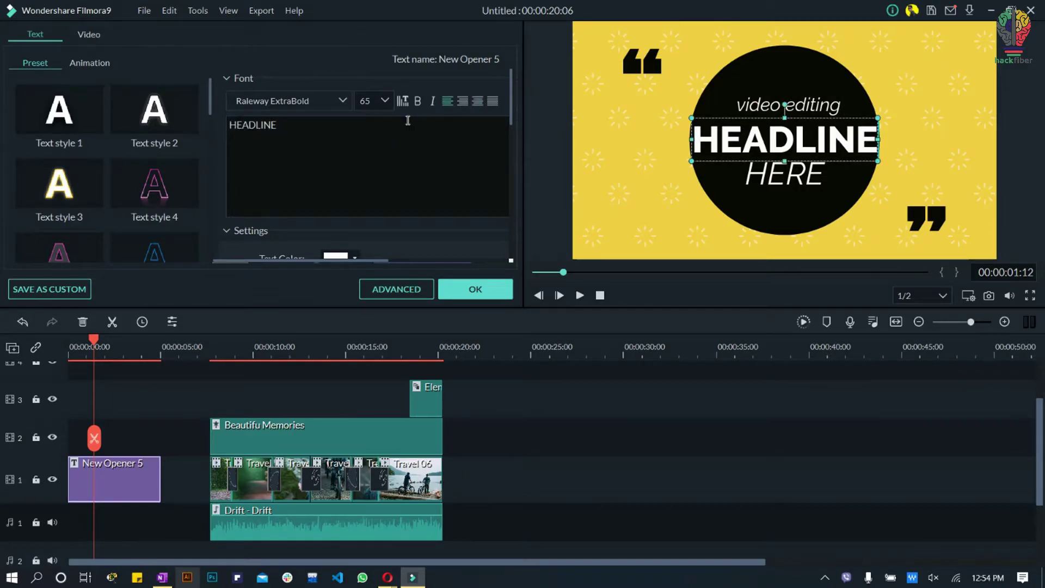
# - Change HEADLINE to 'SESSION' at font size 48 and centre it
pyautogui.moveTo(321, 135); pyautogui.dragTo(193, 114)
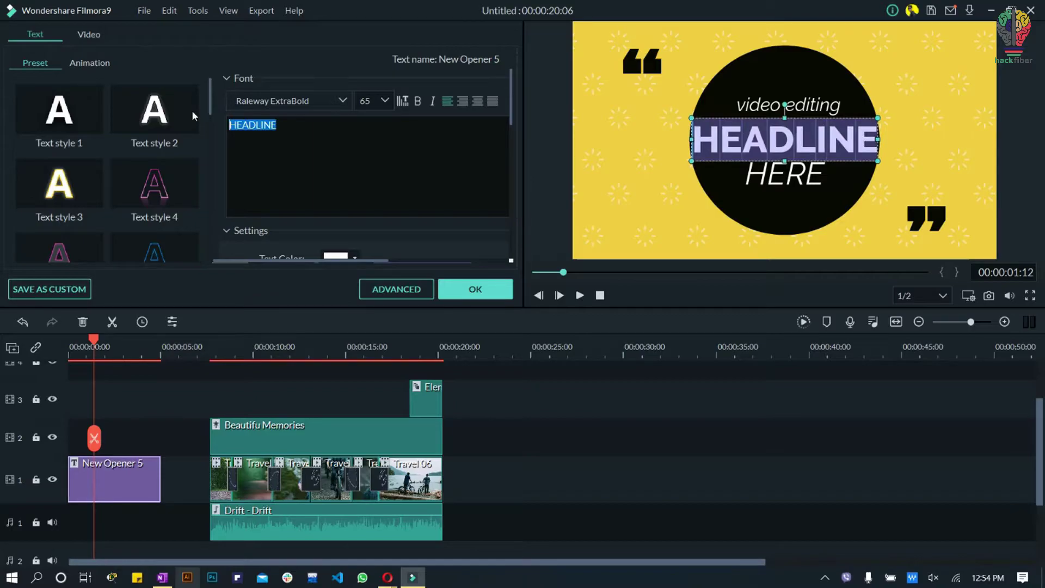
pyautogui.write('SESSSION')
pyautogui.press('BackSpace')
pyautogui.press('BackSpace')
pyautogui.press('BackSpace')
pyautogui.press('BackSpace')
pyautogui.write('ION')
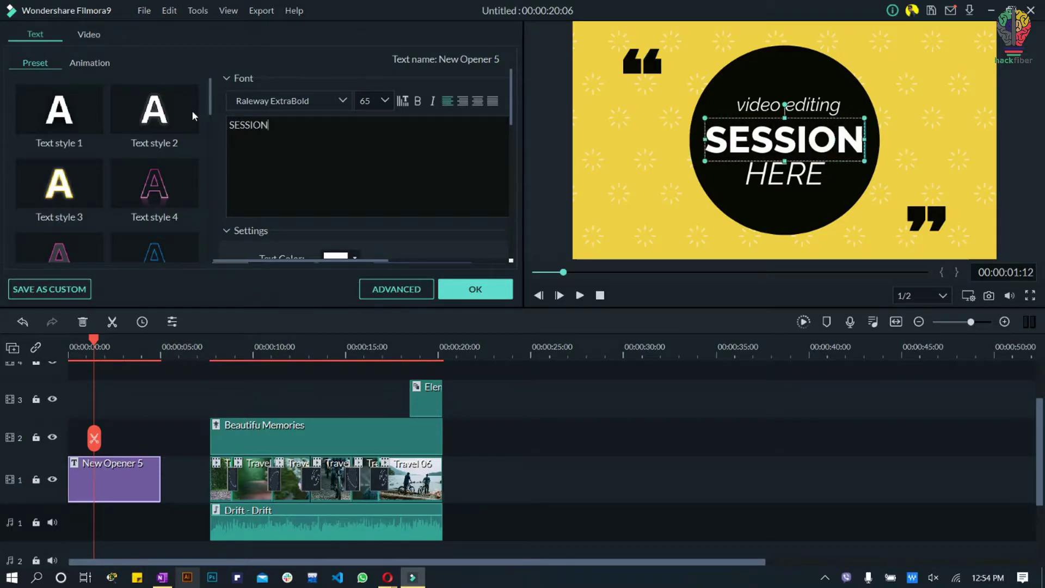
pyautogui.hotkey('ctrl', 'a')
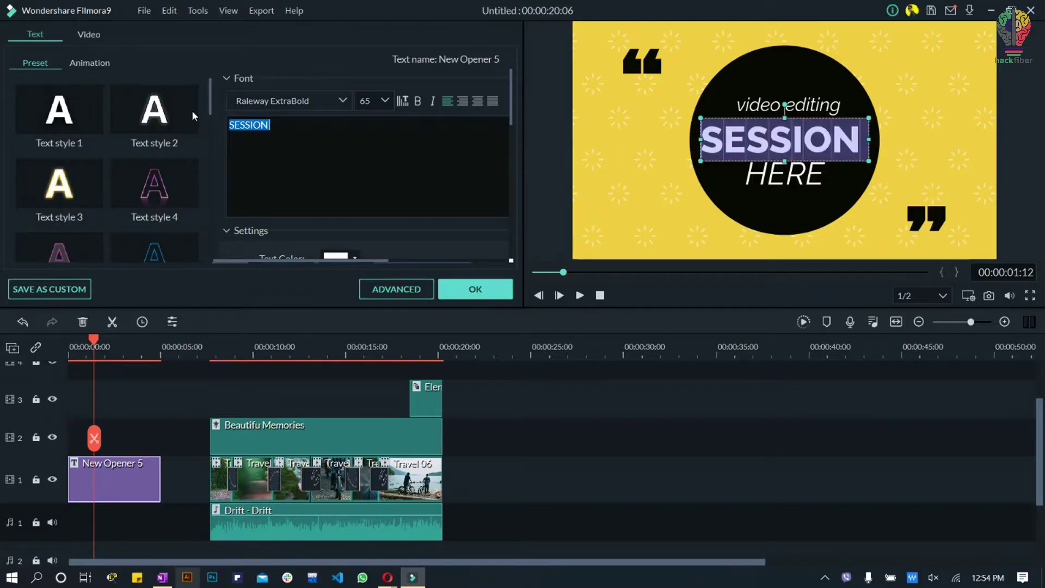
pyautogui.click(385, 100)
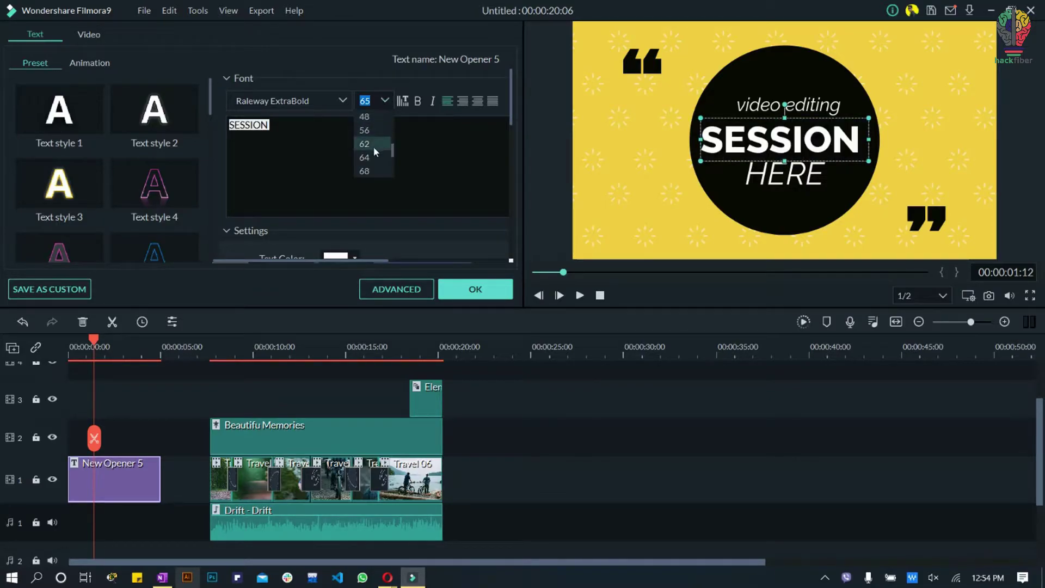
pyautogui.click(376, 120)
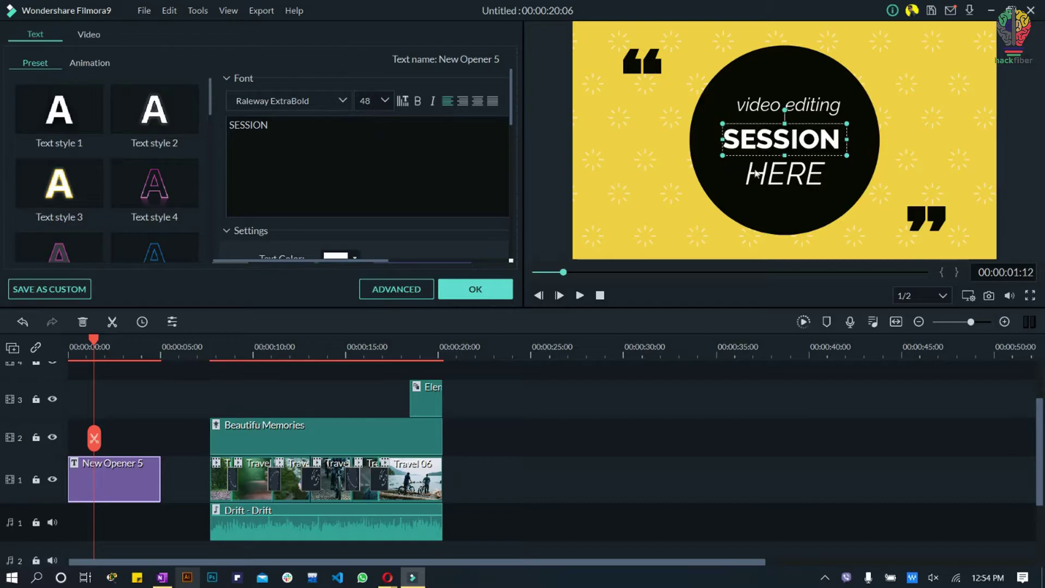
pyautogui.moveTo(779, 137); pyautogui.dragTo(794, 134)
# - Replace HERE with 'with FILMORA' and scale that line down
pyautogui.click(777, 175)
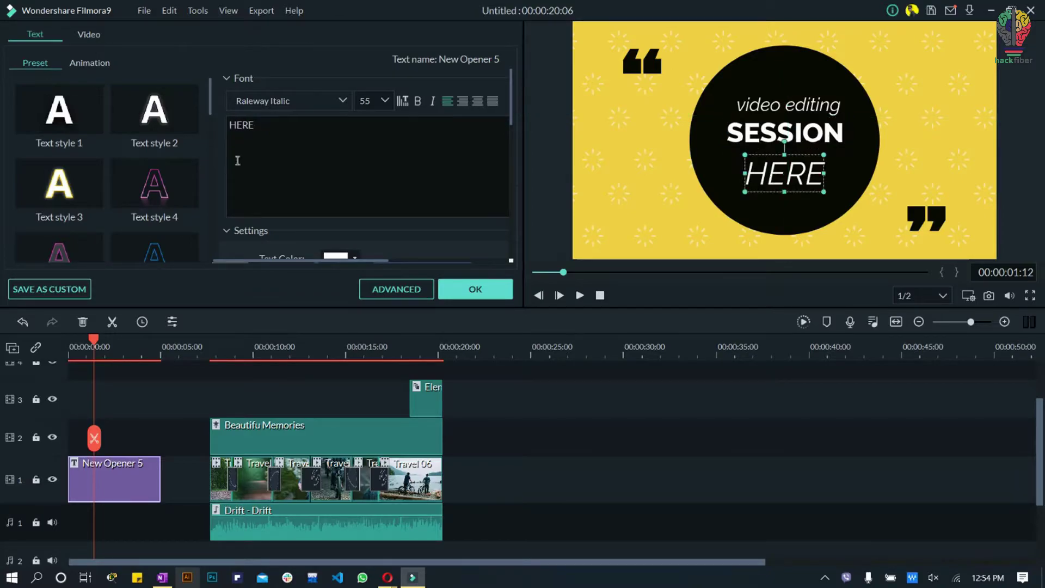
pyautogui.moveTo(260, 124); pyautogui.dragTo(222, 118)
pyautogui.write('with')
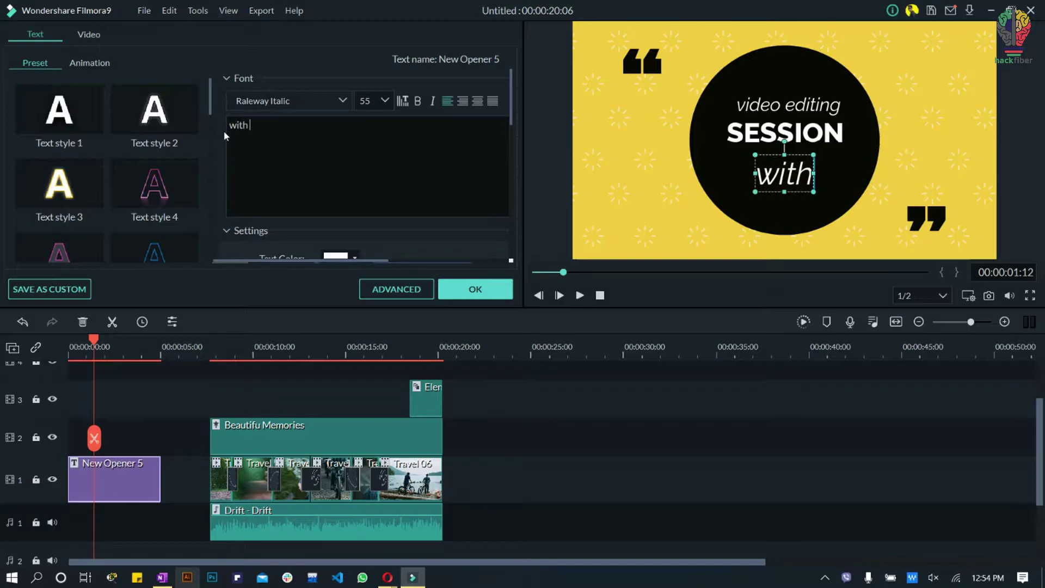
pyautogui.write(' FILMORA')
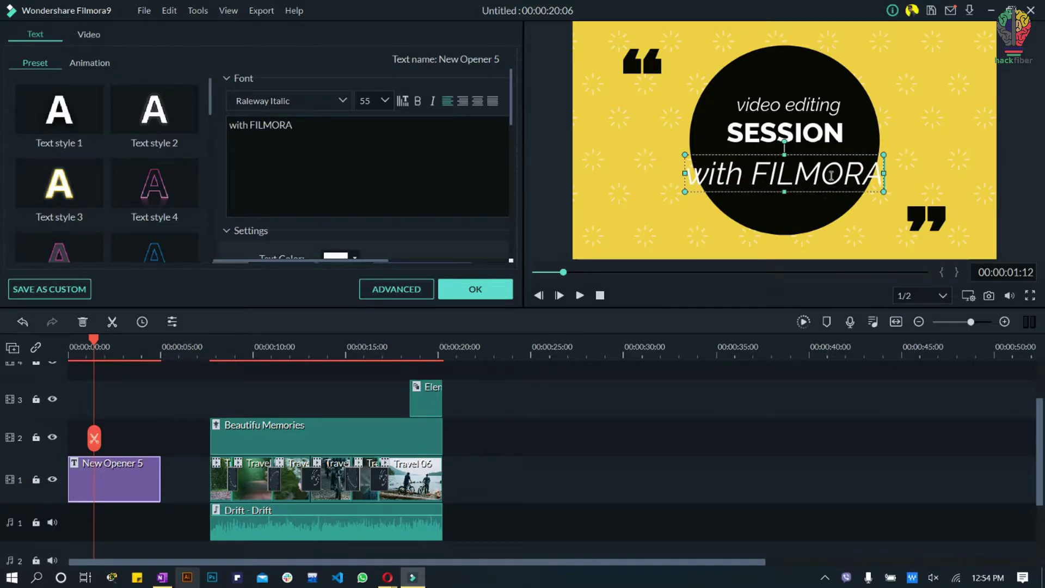
pyautogui.moveTo(884, 192); pyautogui.dragTo(808, 166)
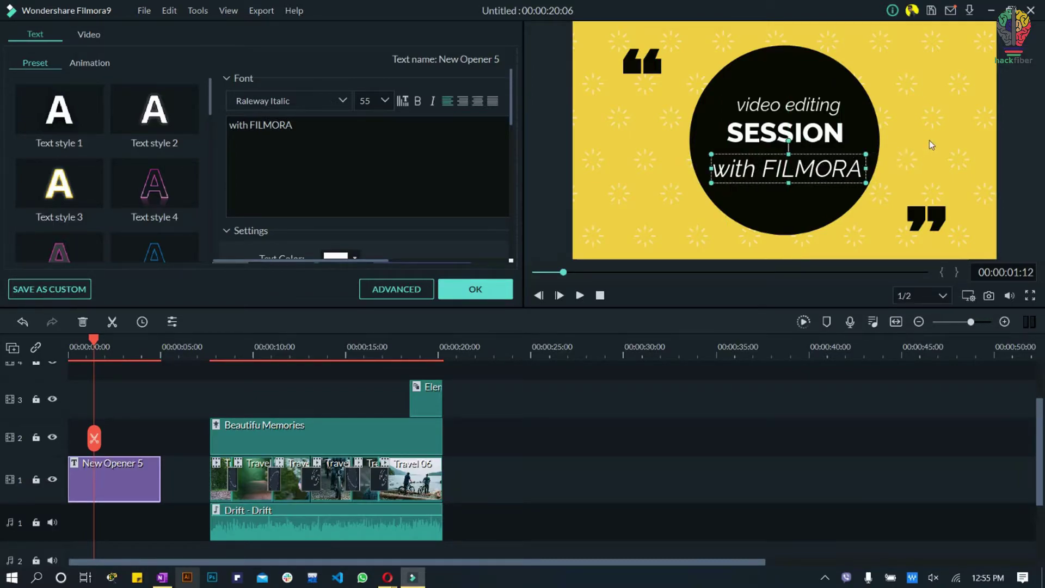
# - Confirm the title edits with OK and play the opener back from the start to review it
pyautogui.click(658, 224)
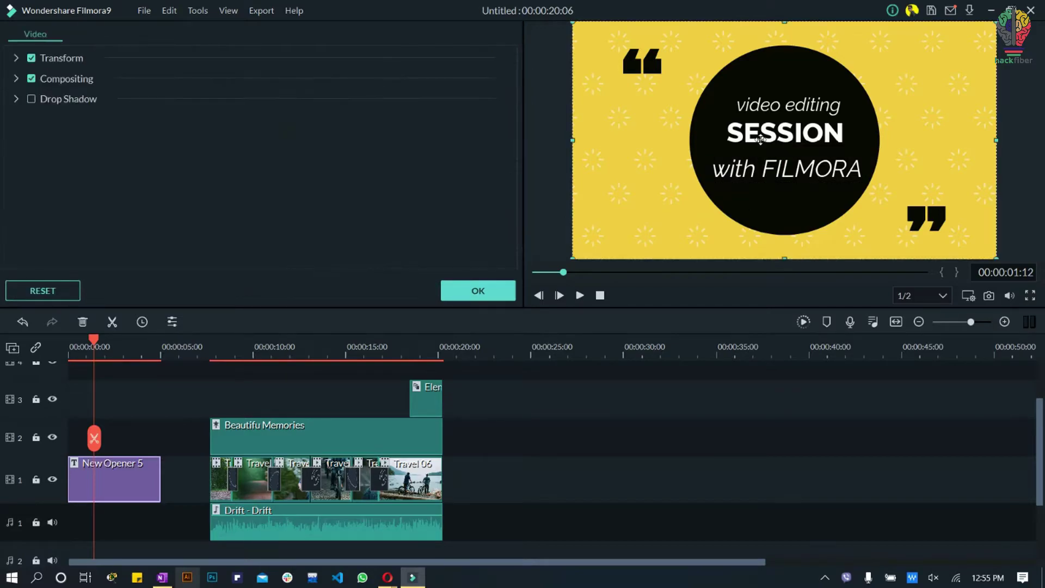
pyautogui.click(501, 297)
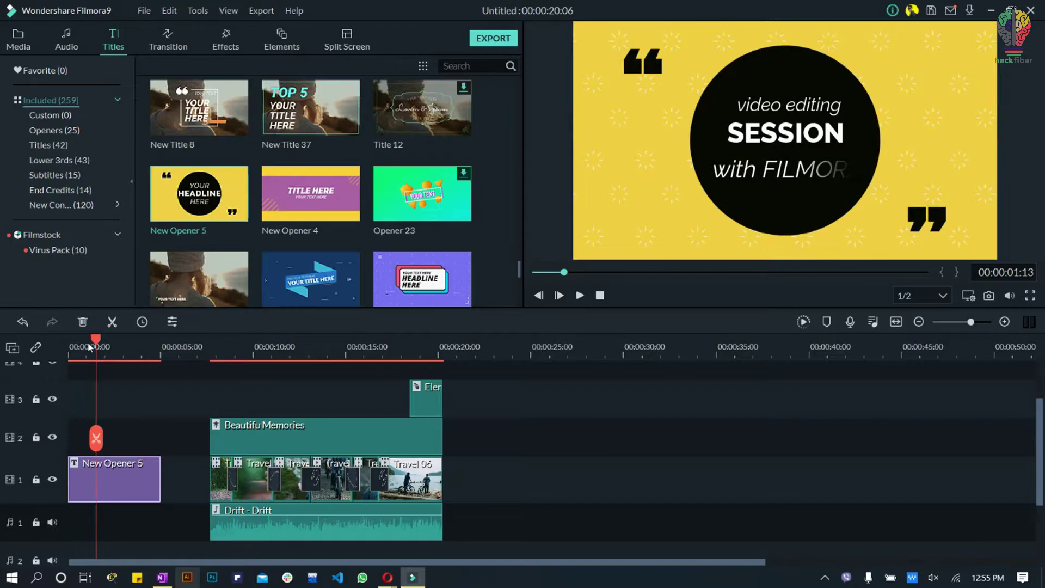
pyautogui.press('Home')
pyautogui.press('space')
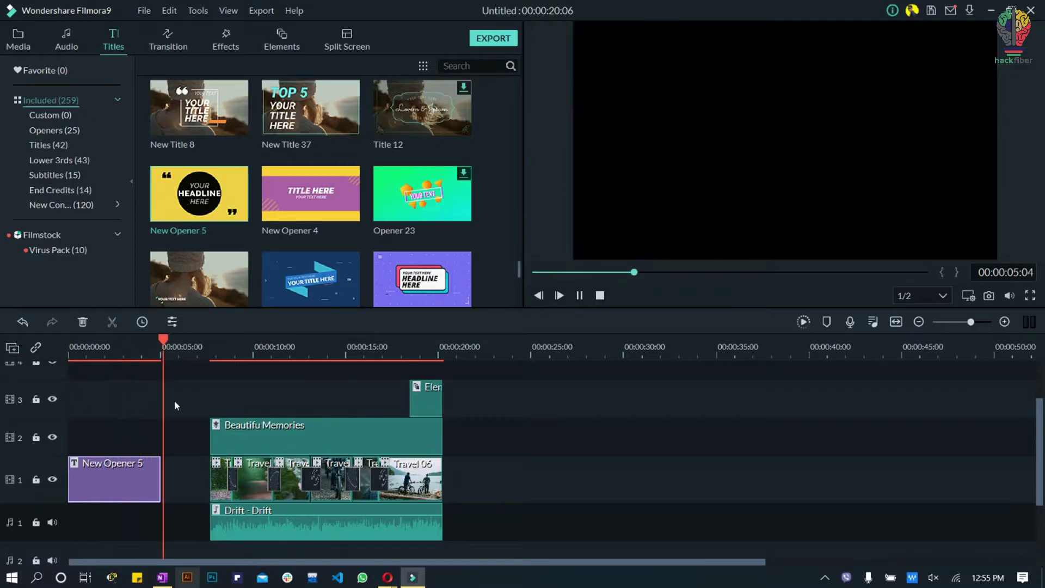
pyautogui.press('space')
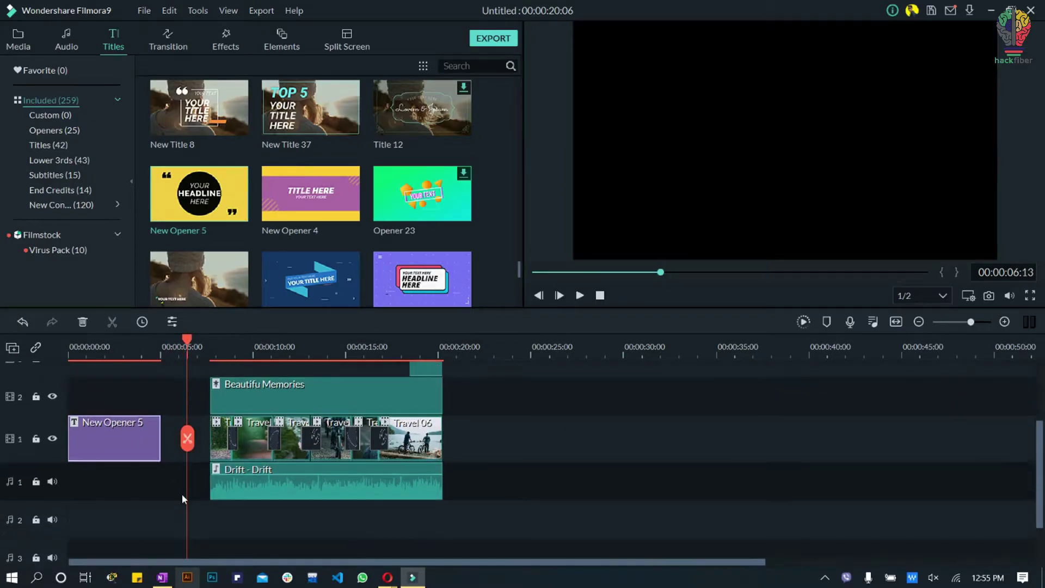
pyautogui.scroll(-1, 178, 478)
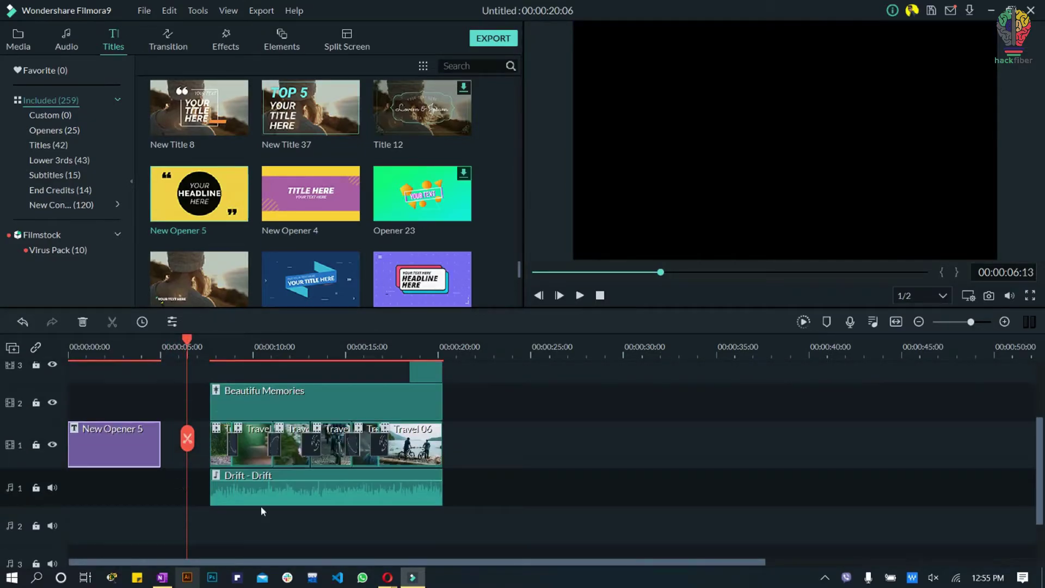
pyautogui.moveTo(187, 343); pyautogui.dragTo(126, 342)
# - Ripple Delete the empty gap after the opener on track 1
pyautogui.click(185, 454)
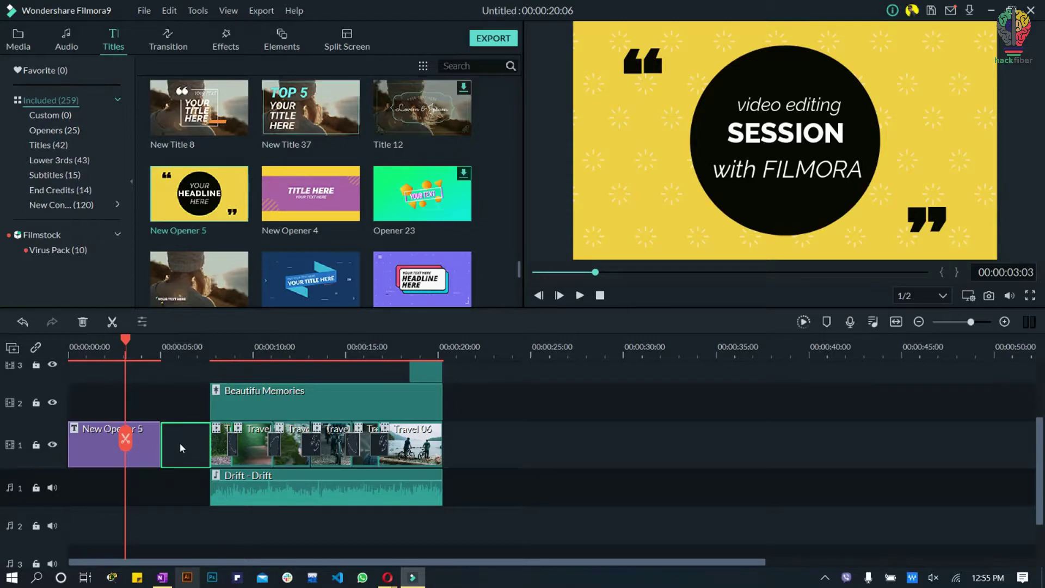
pyautogui.rightClick(179, 442)
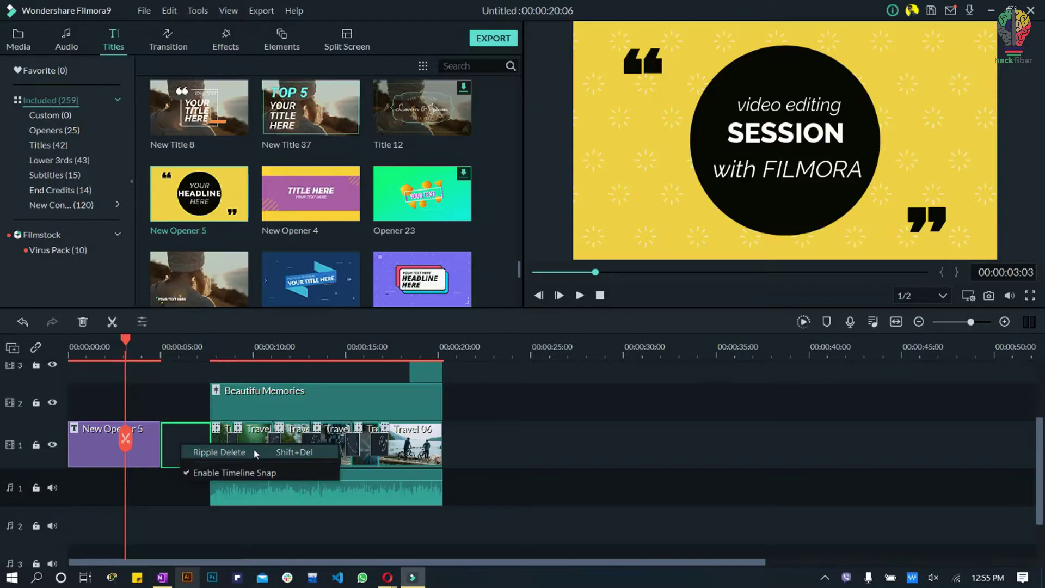
pyautogui.click(219, 452)
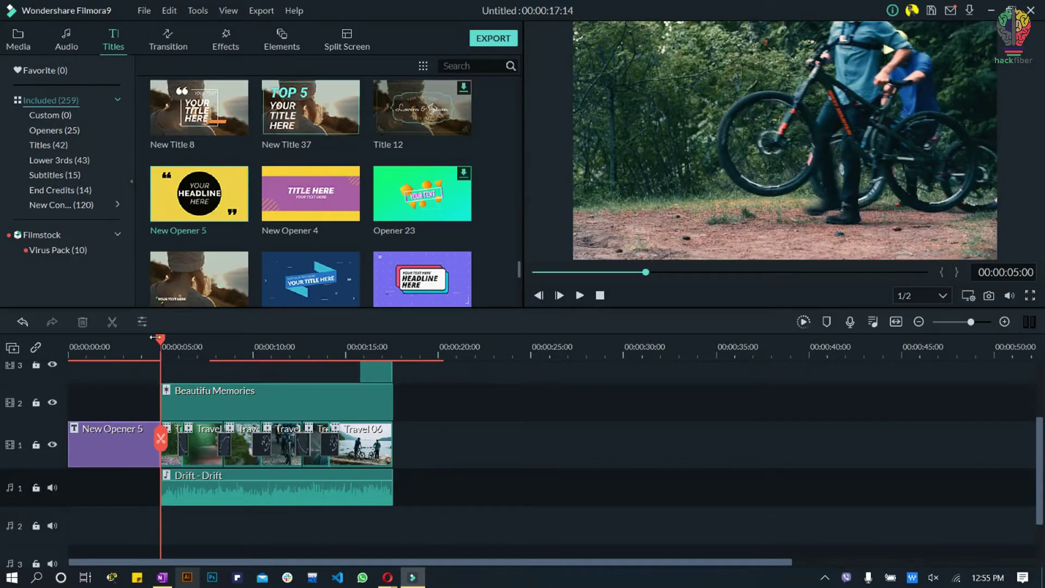
# - Play back the opener-to-travel-clips join, then return the playhead to the start
pyautogui.moveTo(161, 342); pyautogui.dragTo(118, 342)
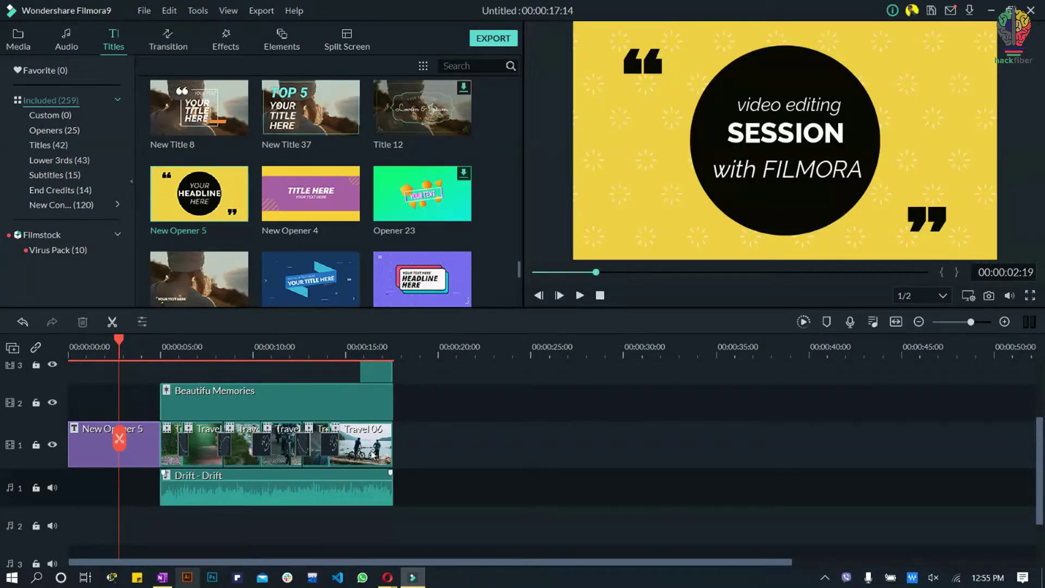
pyautogui.press('space')
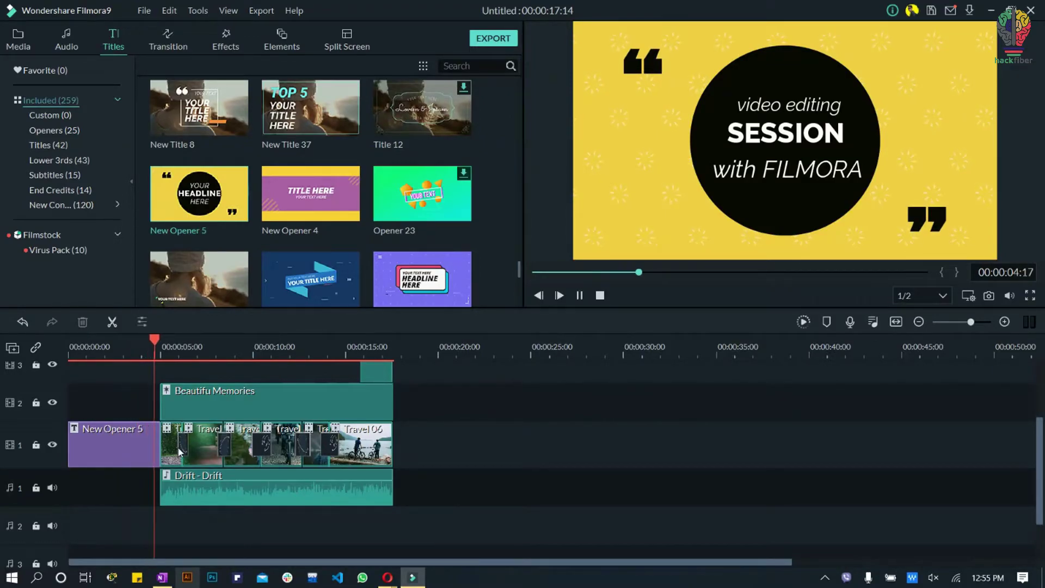
pyautogui.press('space')
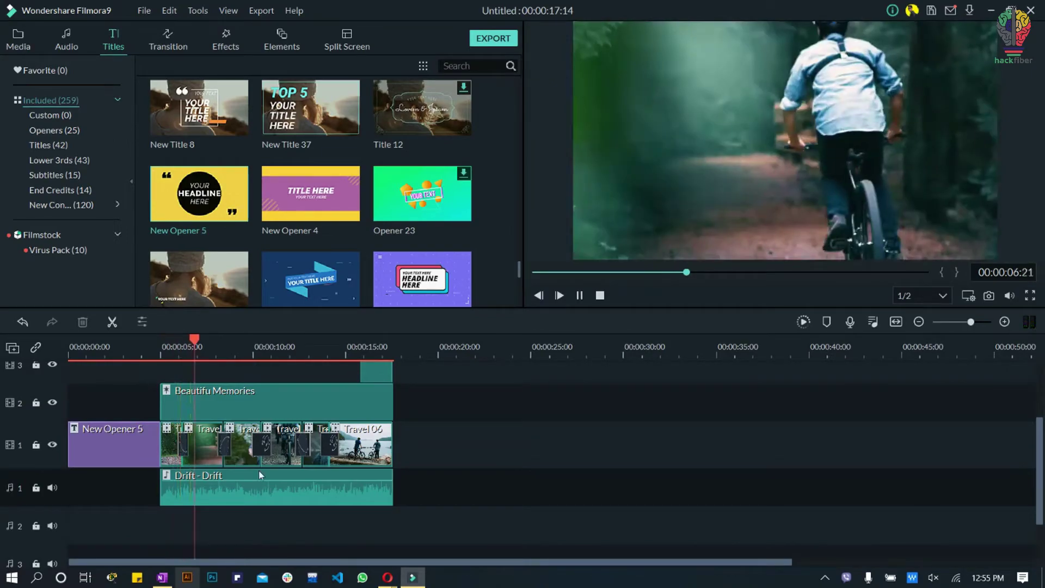
pyautogui.click(89, 352)
pyautogui.moveTo(91, 342); pyautogui.dragTo(47, 338)
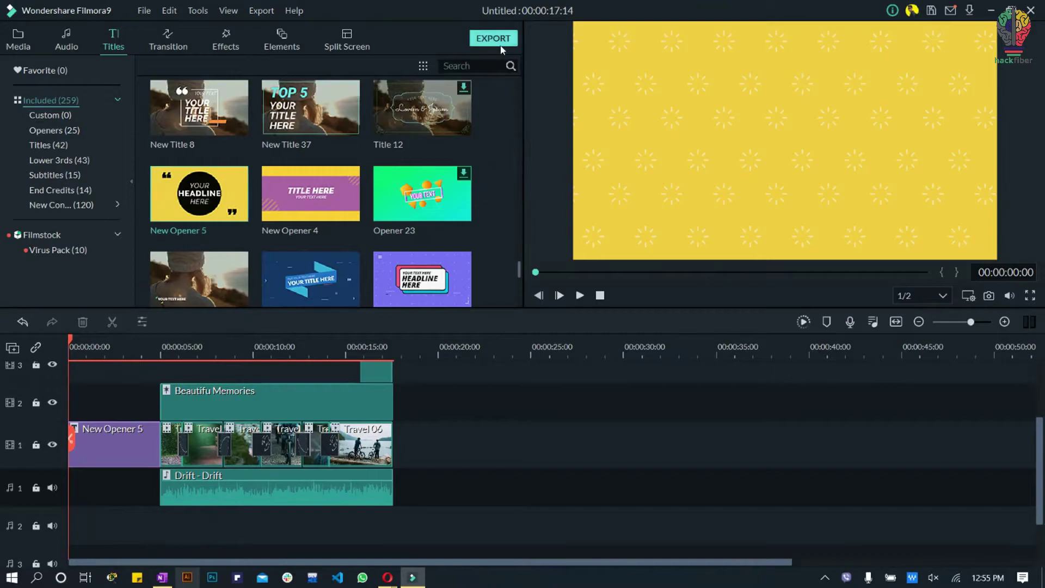
pyautogui.click(18, 44)
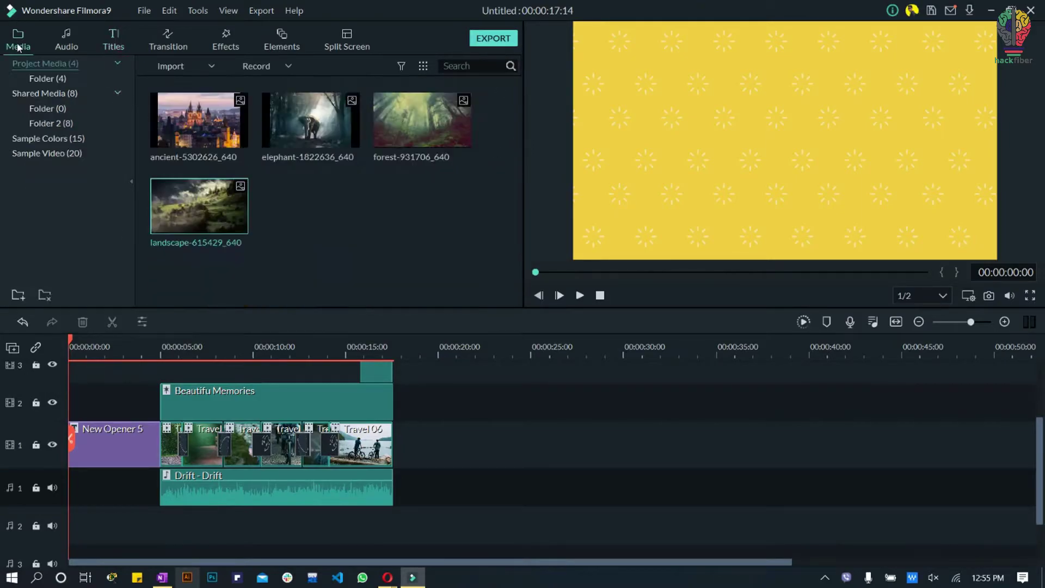
pyautogui.press('space')
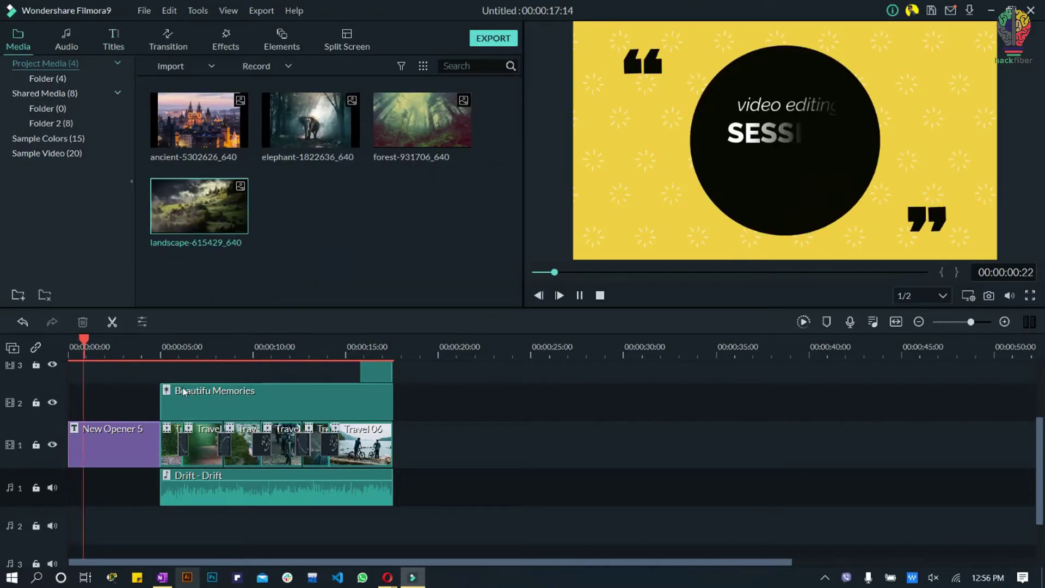
pyautogui.click(163, 351)
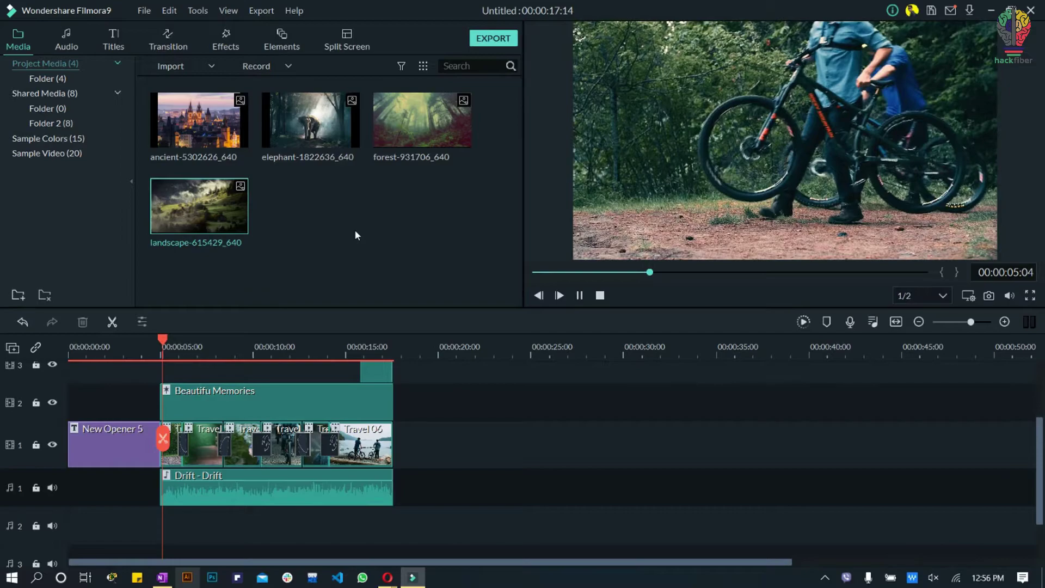
pyautogui.press('space')
pyautogui.click(158, 351)
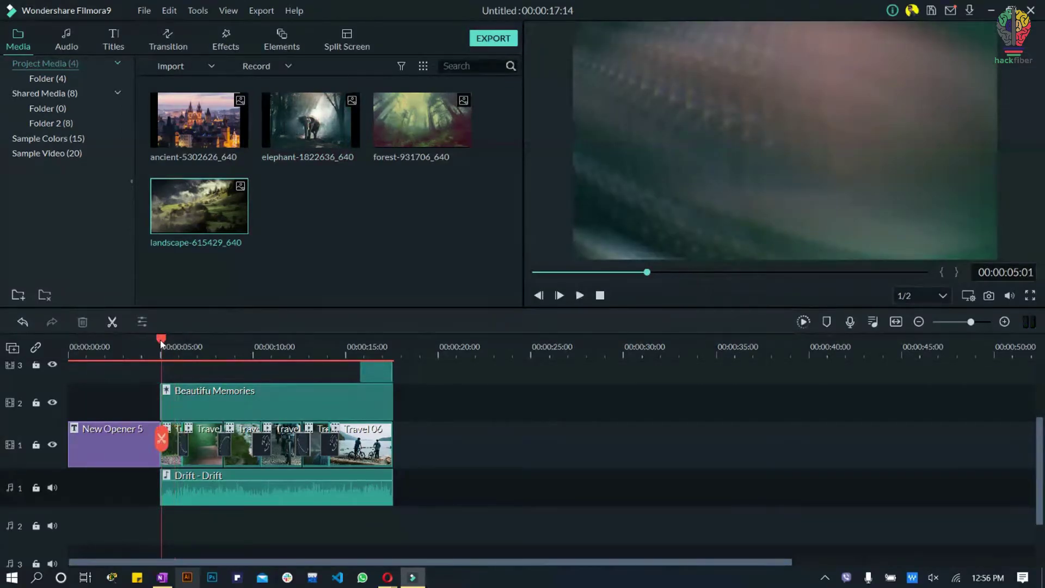
pyautogui.click(361, 247)
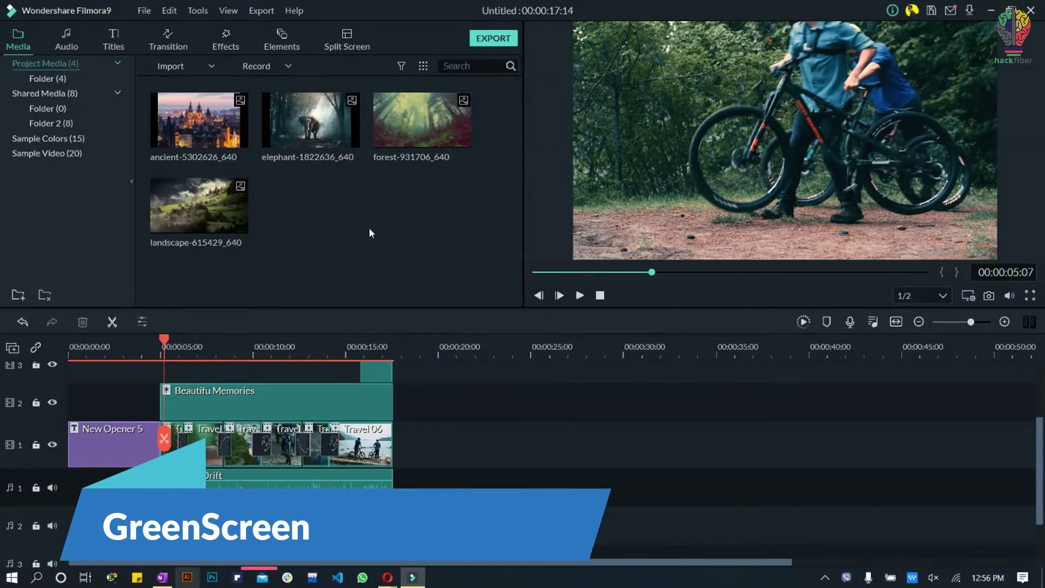
# - Import Subscribe - 29881.mp4 from the ves folder into the project media
pyautogui.doubleClick(368, 227)
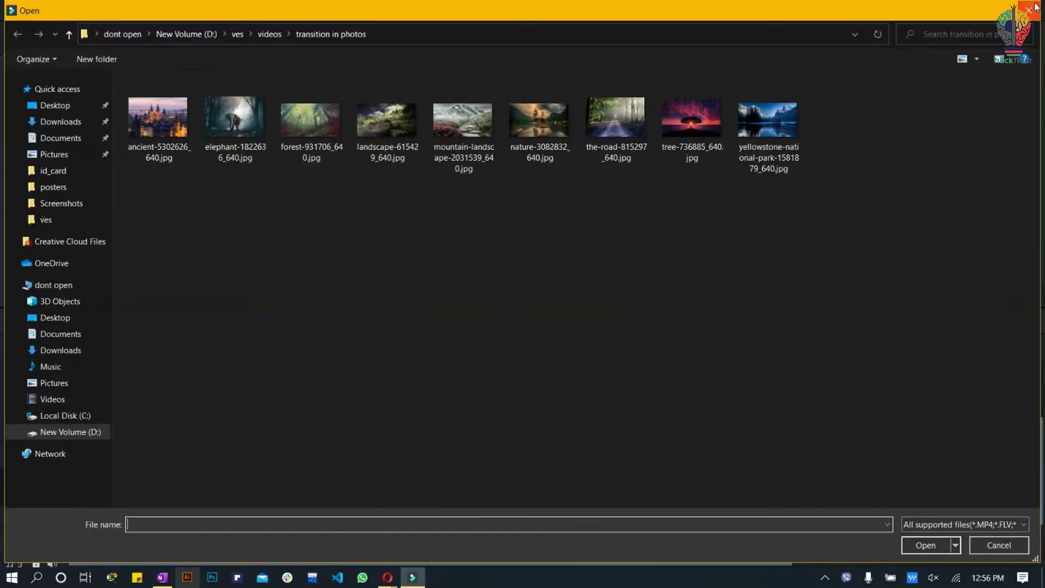
pyautogui.press('Escape')
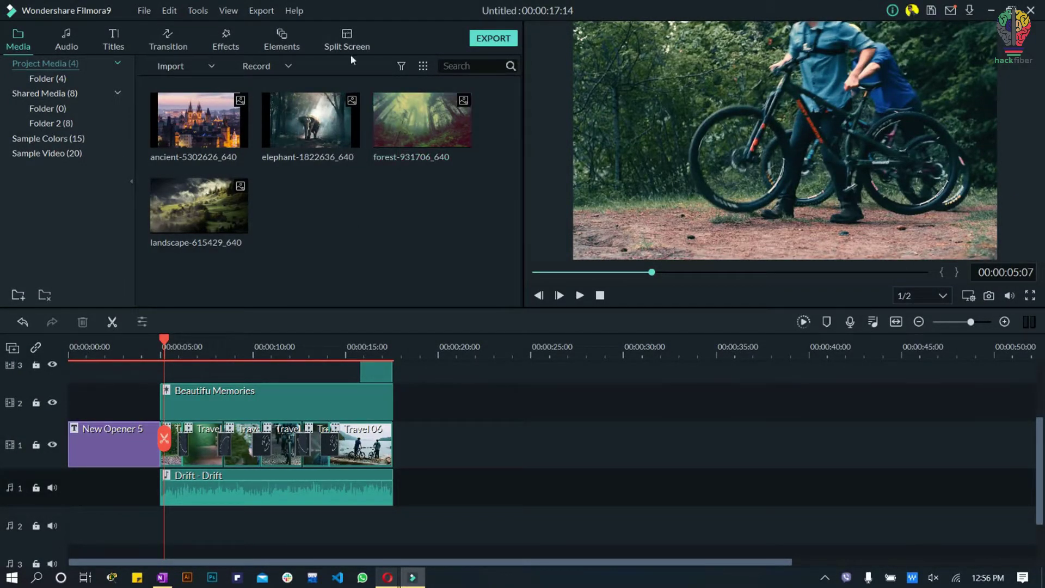
pyautogui.doubleClick(424, 273)
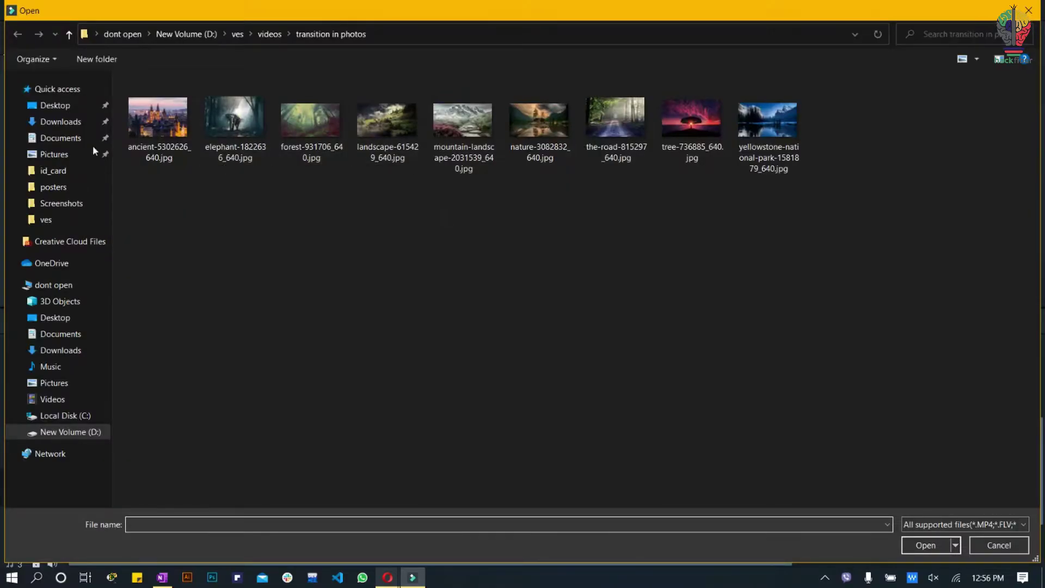
pyautogui.click(239, 33)
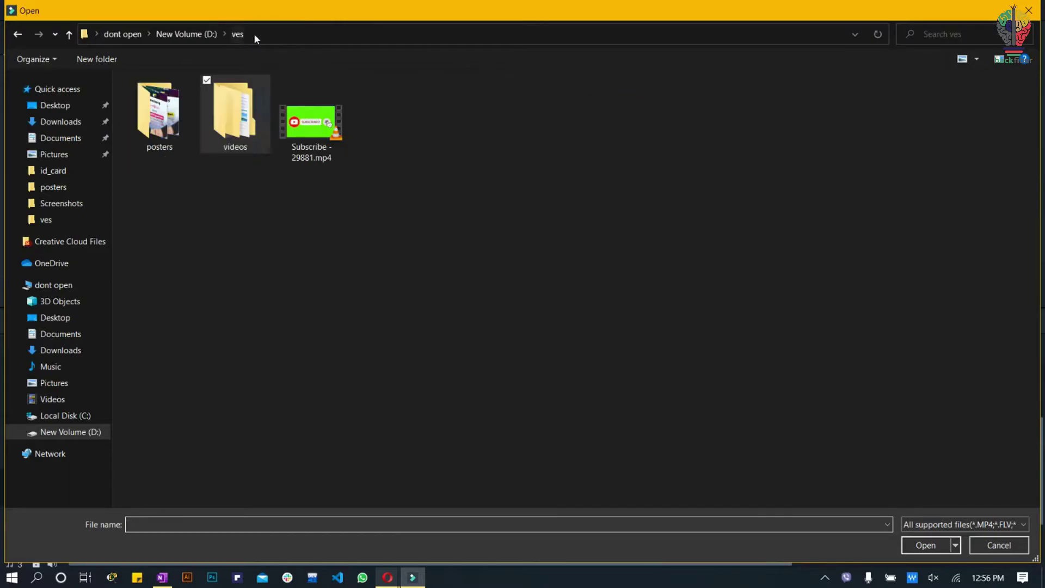
pyautogui.doubleClick(307, 130)
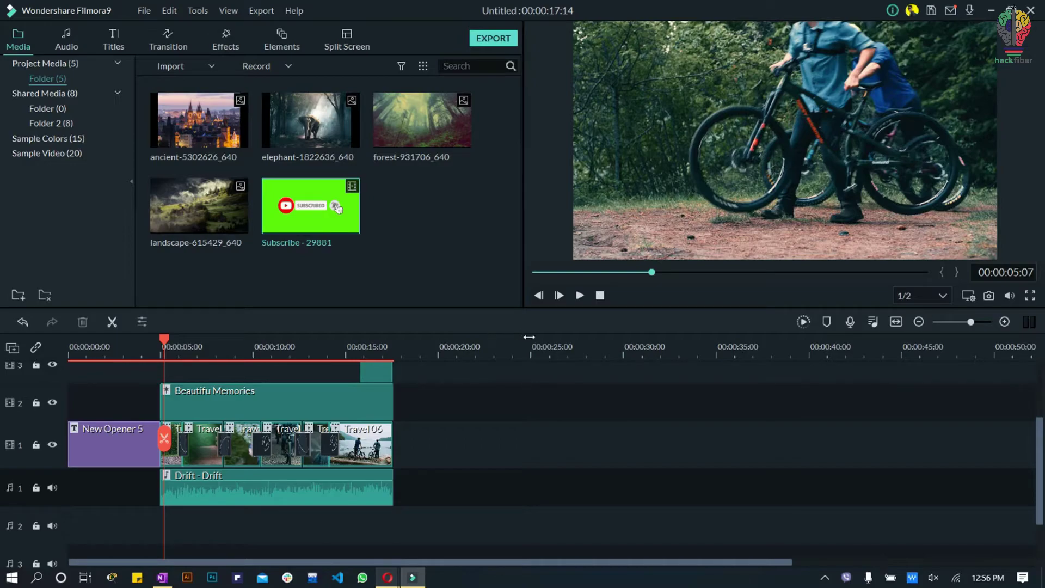
pyautogui.scroll(-1, 524, 337)
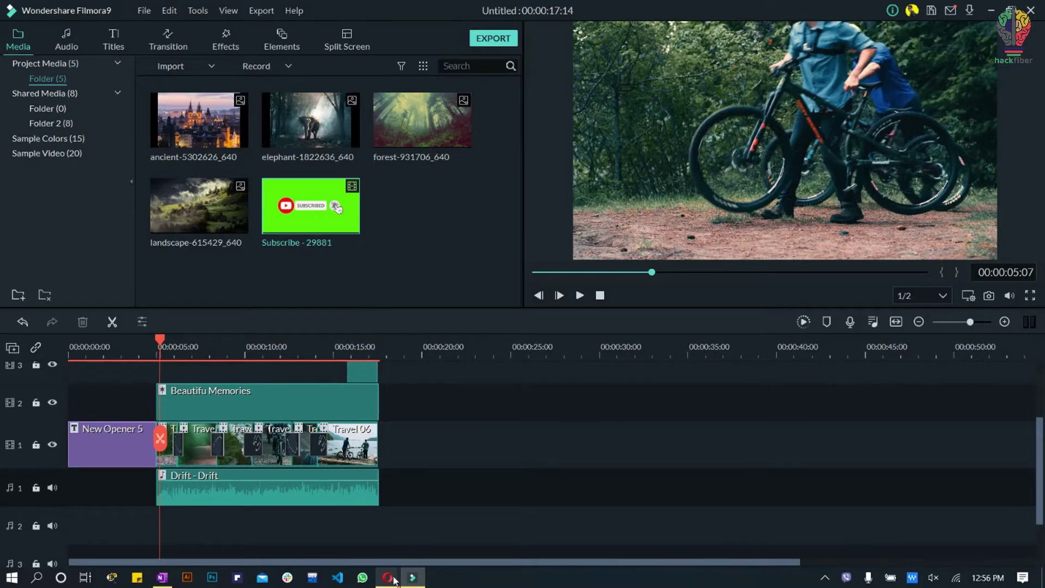
# - In Opera, search for Pixabay in a new tab
pyautogui.click(325, 517)
pyautogui.click(329, 10)
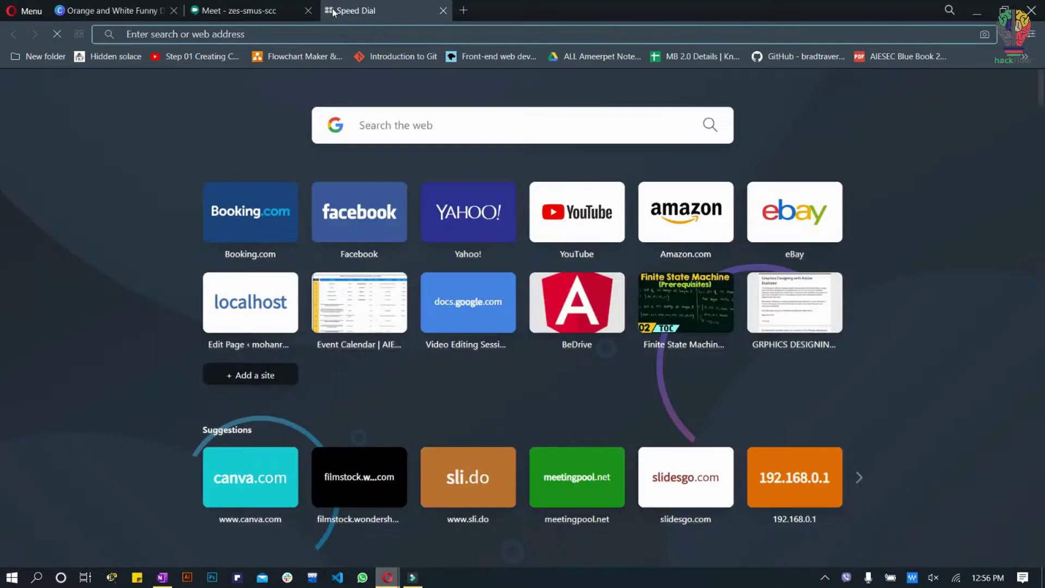
pyautogui.write('PRIX')
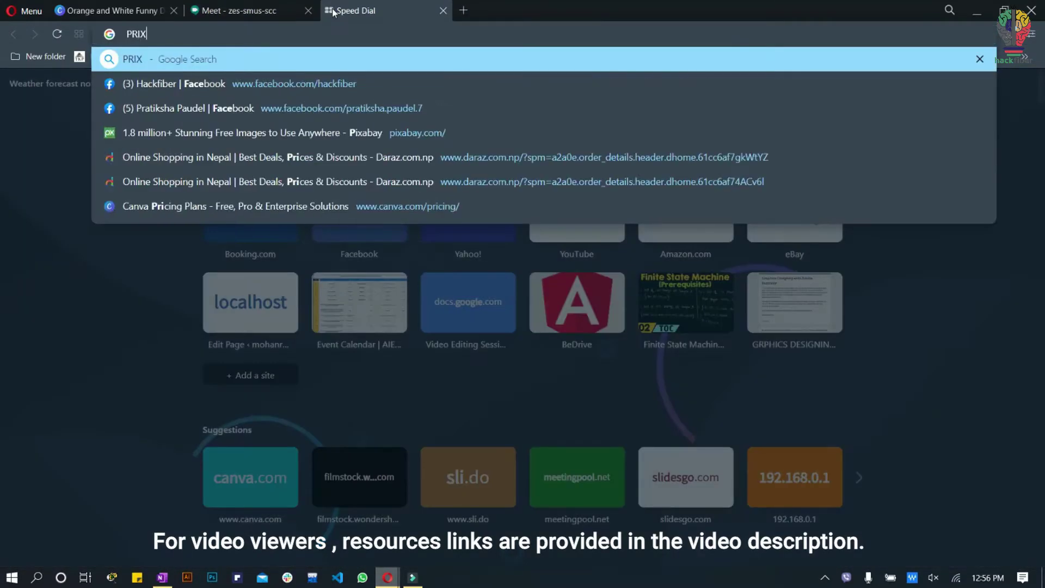
pyautogui.press('BackSpace')
pyautogui.press('BackSpace')
pyautogui.write('ixabay')
pyautogui.press('Return')
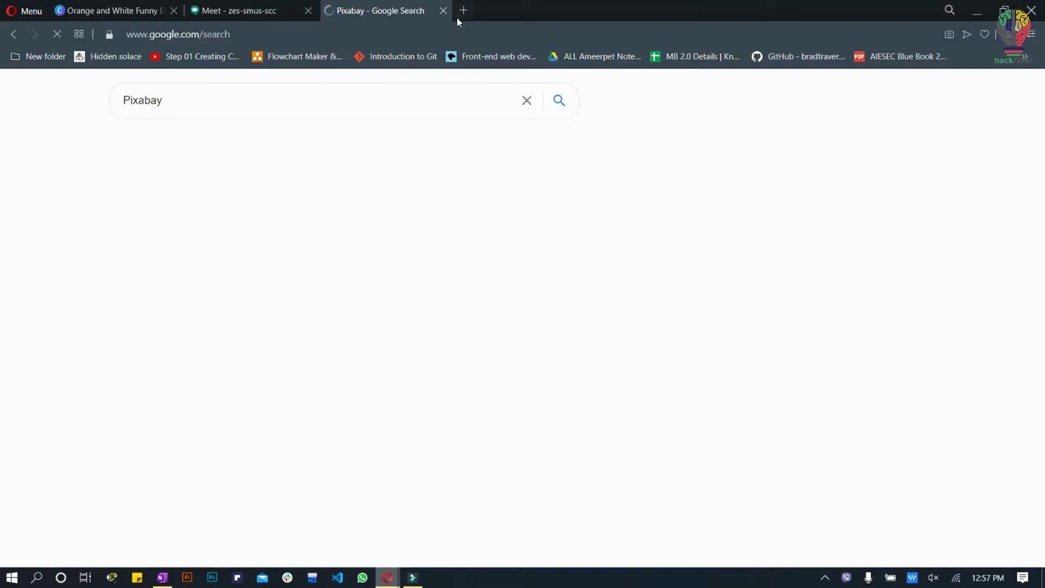
# - Load pexels.com in a second new tab
pyautogui.click(456, 17)
pyautogui.click(442, 16)
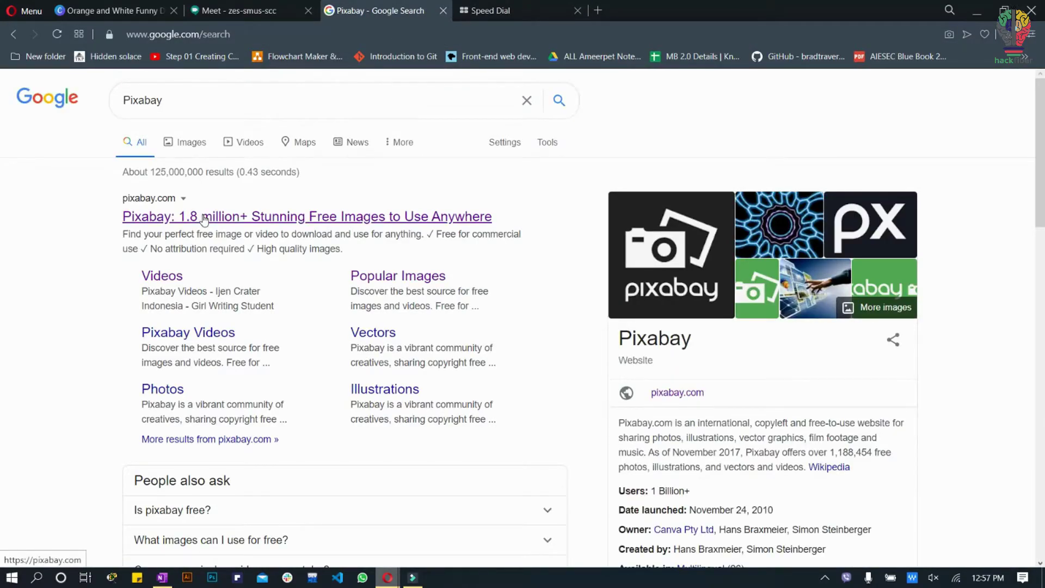
pyautogui.click(534, 8)
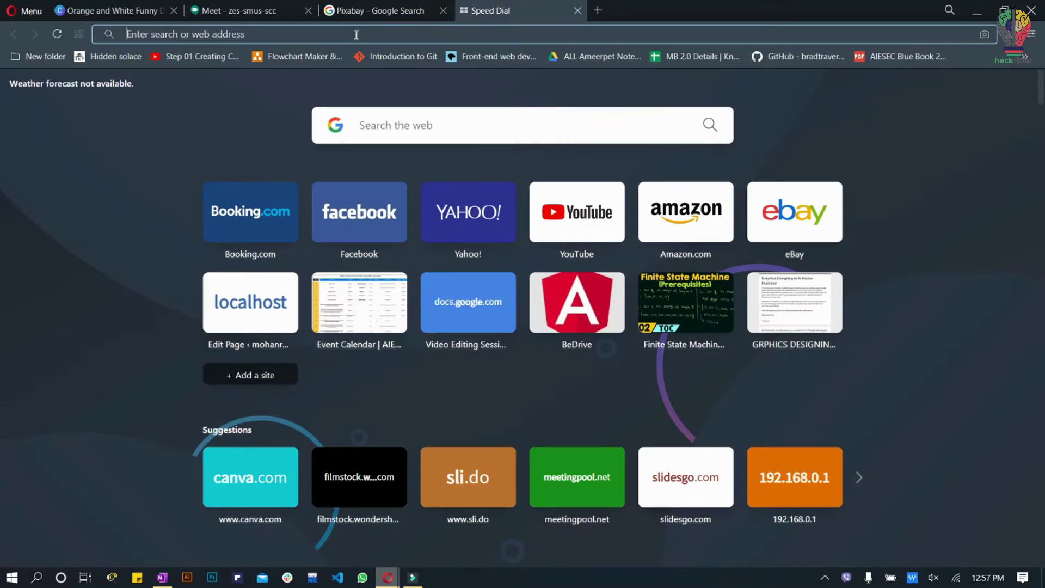
pyautogui.click(356, 34)
pyautogui.write('ve')
pyautogui.press('Escape')
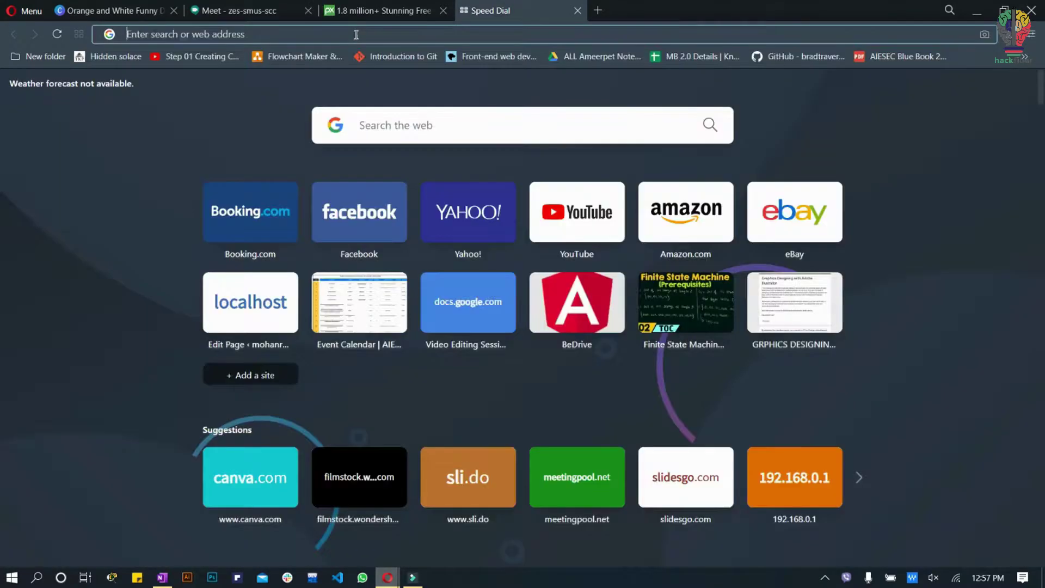
pyautogui.write('pexels.com')
pyautogui.press('Return')
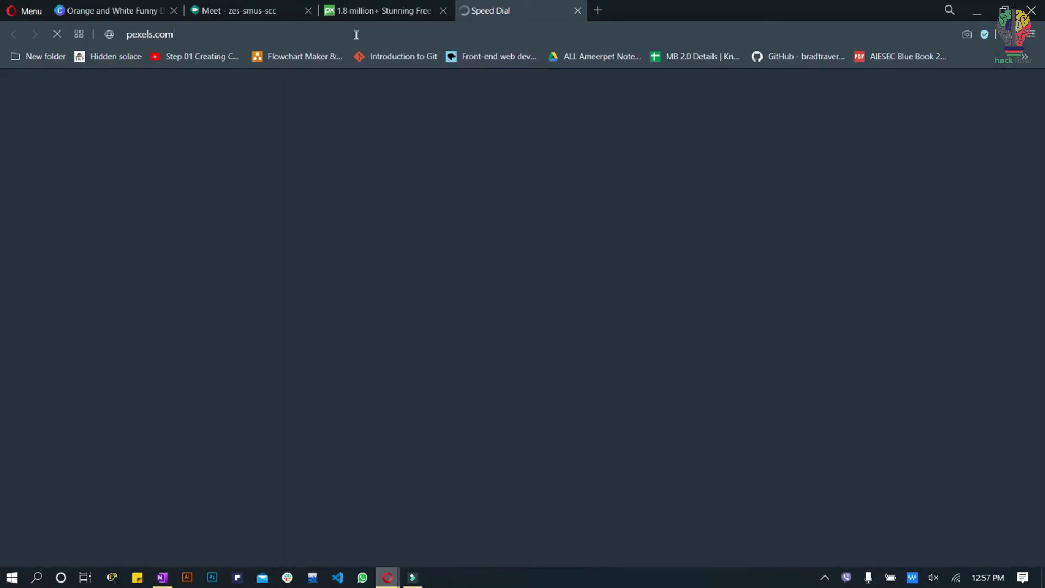
# - Open Pixabay's free stock videos section and scroll back up to its search box
pyautogui.click(384, 8)
pyautogui.click(463, 9)
pyautogui.click(415, 9)
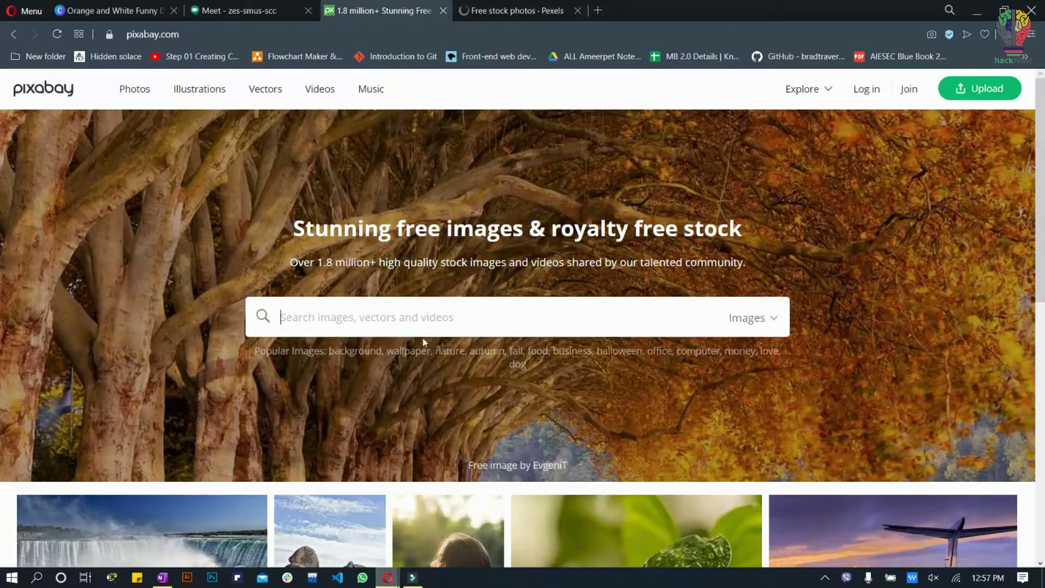
pyautogui.scroll(-4, 422, 344)
pyautogui.scroll(4, 387, 277)
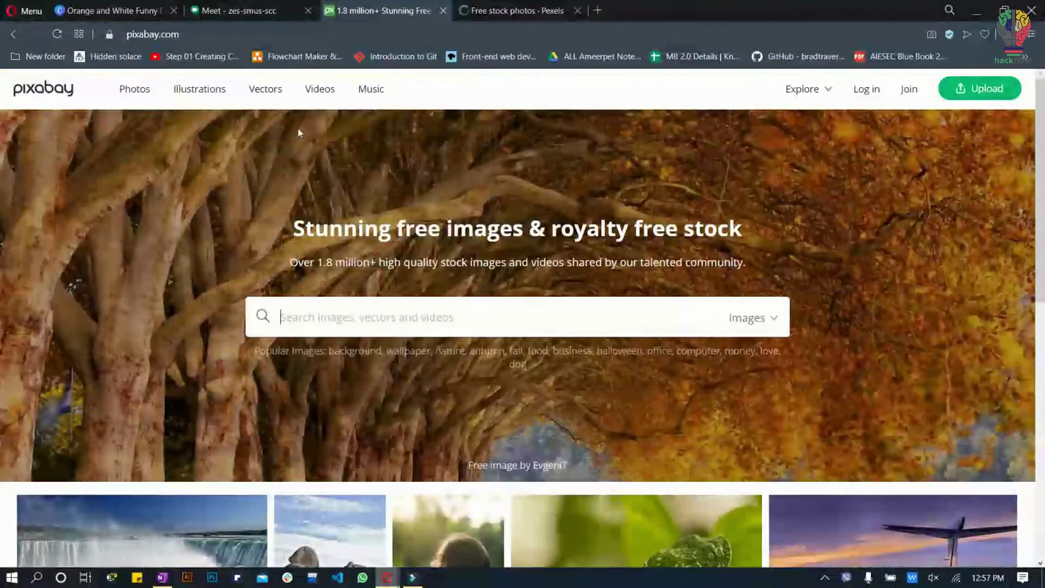
pyautogui.click(320, 91)
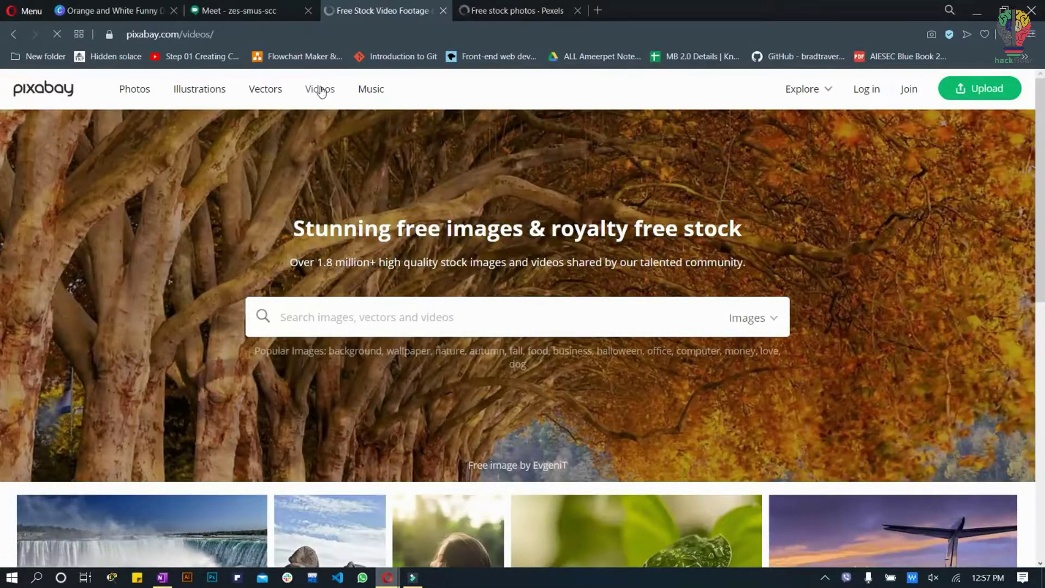
pyautogui.scroll(-6, 391, 279)
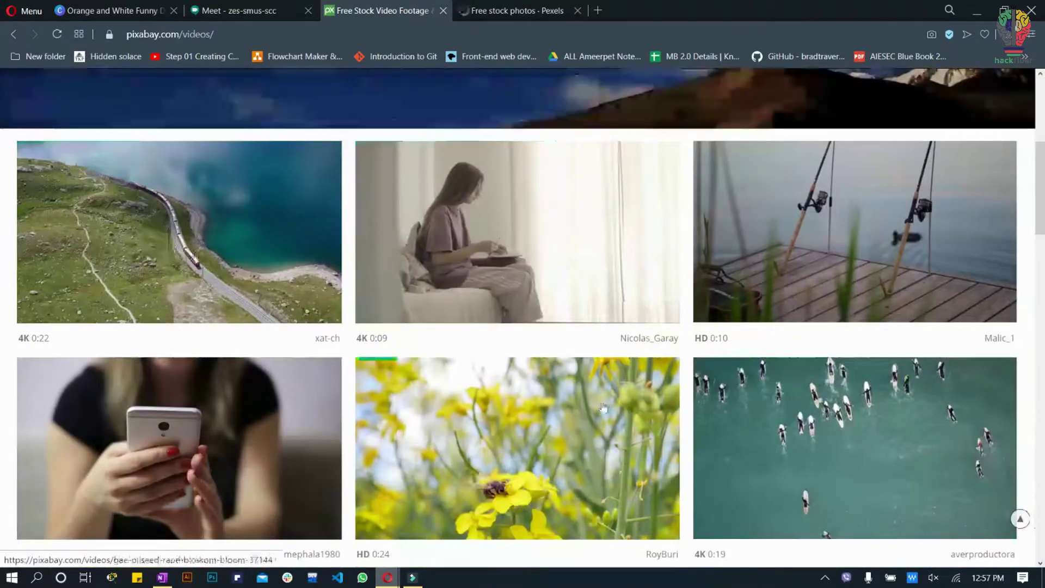
pyautogui.scroll(-2, 601, 428)
pyautogui.scroll(-6, 494, 420)
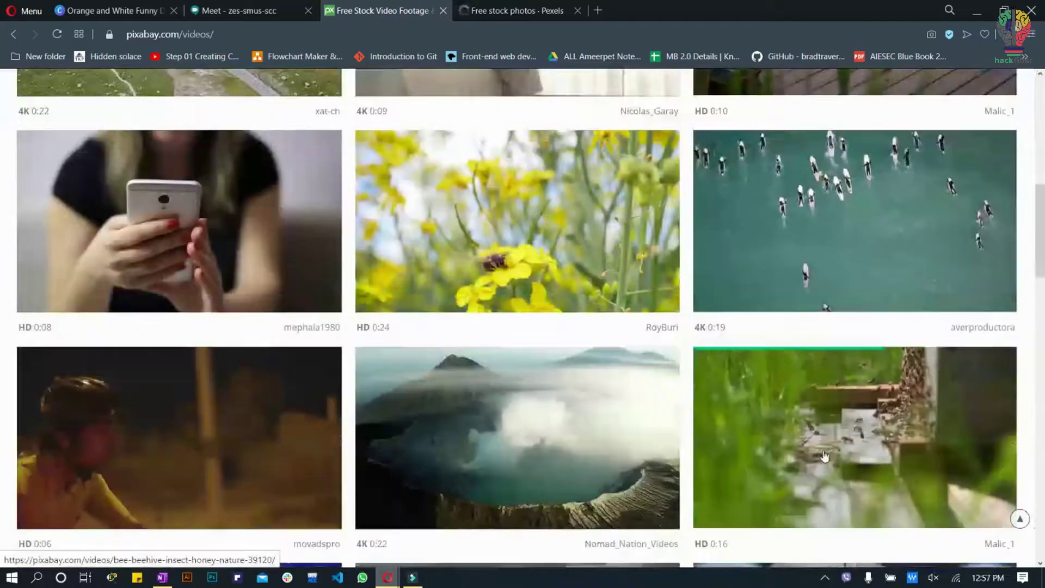
pyautogui.scroll(6, 494, 420)
pyautogui.scroll(5, 494, 421)
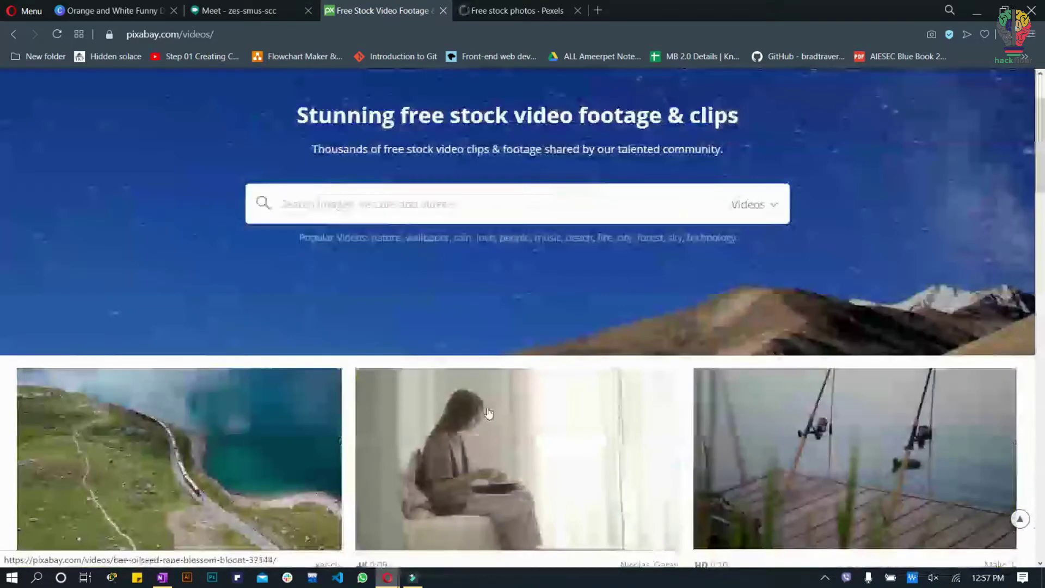
pyautogui.scroll(-8, 489, 413)
pyautogui.scroll(-15, 472, 401)
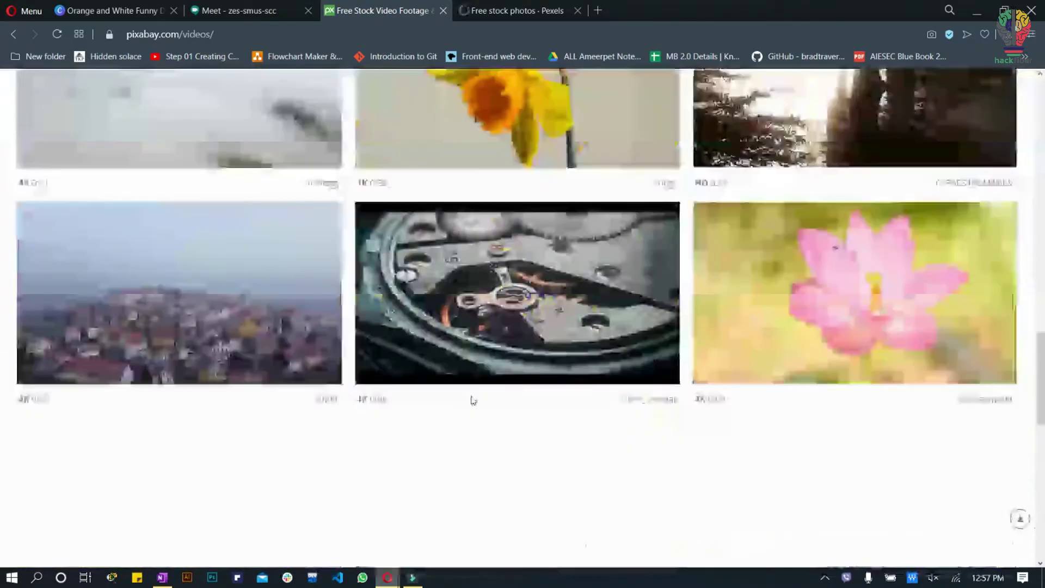
pyautogui.scroll(9, 473, 401)
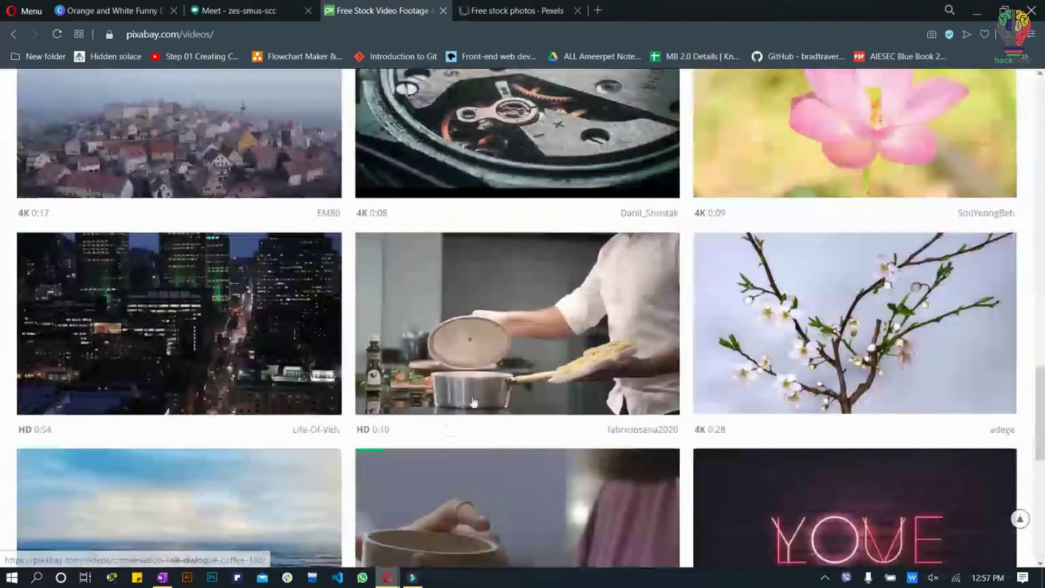
pyautogui.scroll(15, 473, 402)
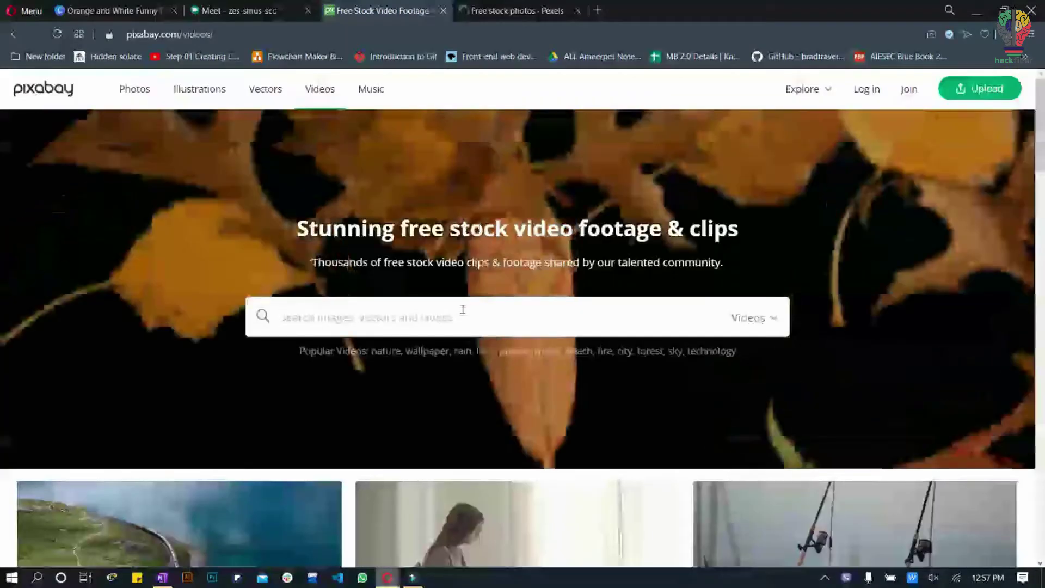
pyautogui.scroll(-15, 463, 310)
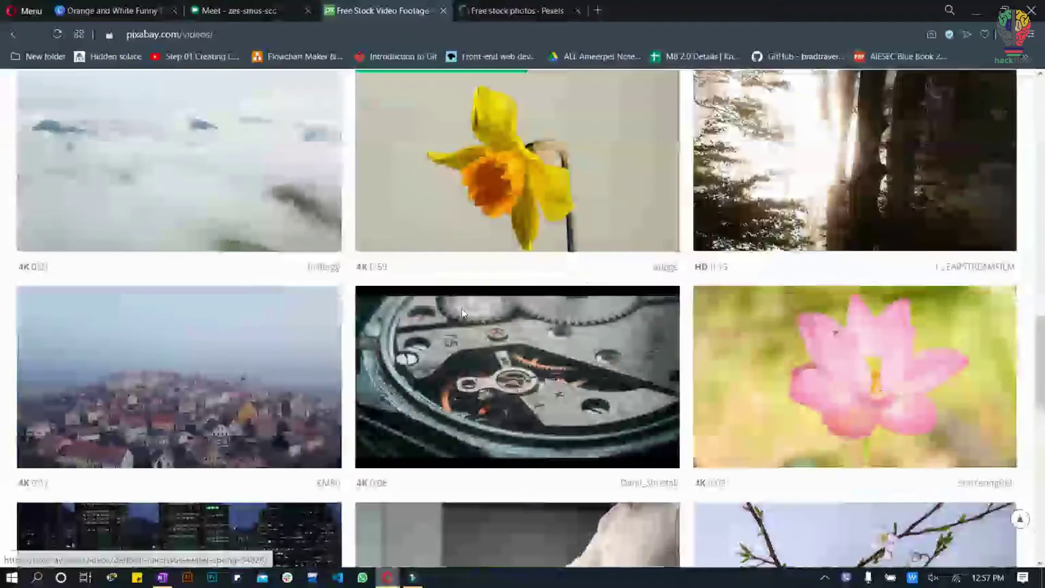
pyautogui.scroll(4, 463, 314)
pyautogui.scroll(7, 462, 314)
pyautogui.scroll(6, 295, 266)
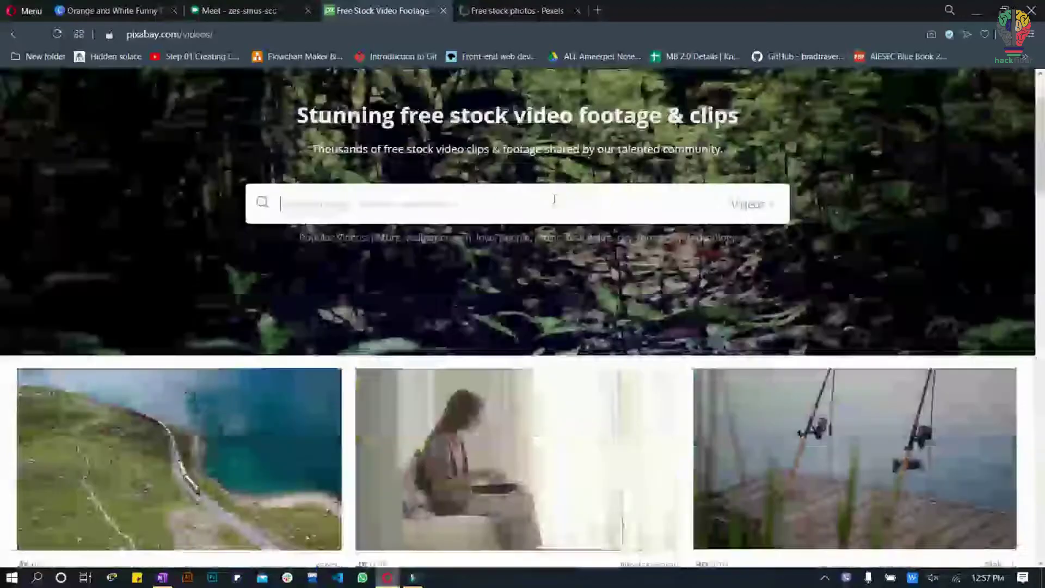
# - Search Pixabay videos for 'green screen videos'
pyautogui.click(533, 203)
pyautogui.write('green screen videos')
pyautogui.press('Return')
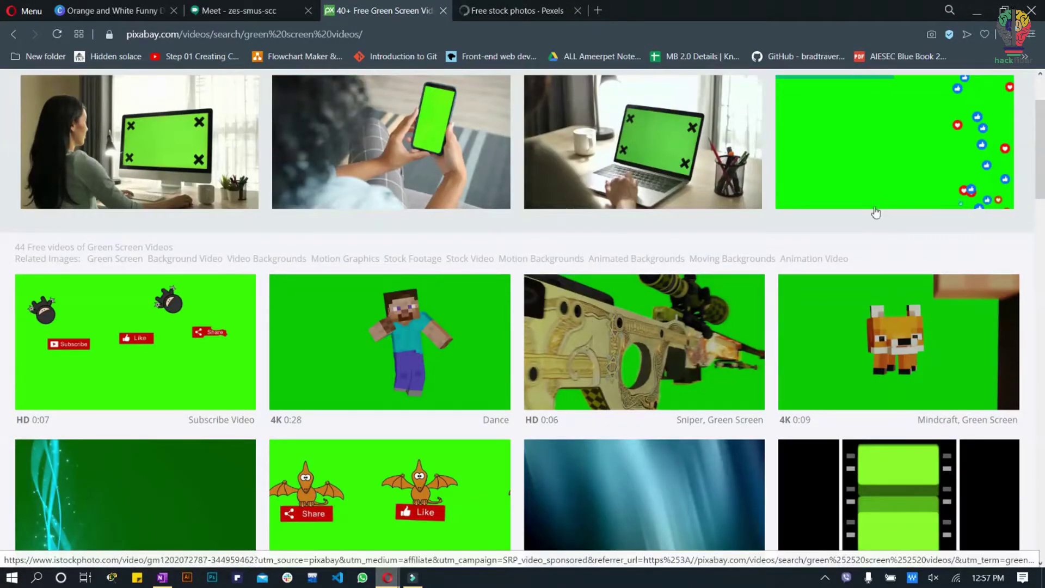
# - Scroll through the 44 green screen results, then switch to the Pexels tab
pyautogui.scroll(2, 868, 226)
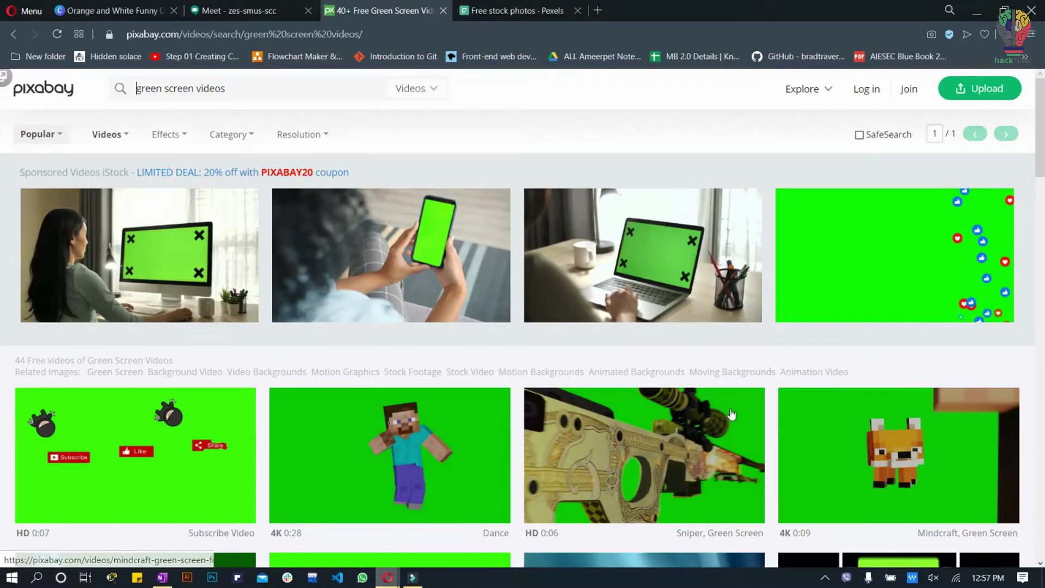
pyautogui.scroll(-2, 489, 435)
pyautogui.scroll(2, 190, 293)
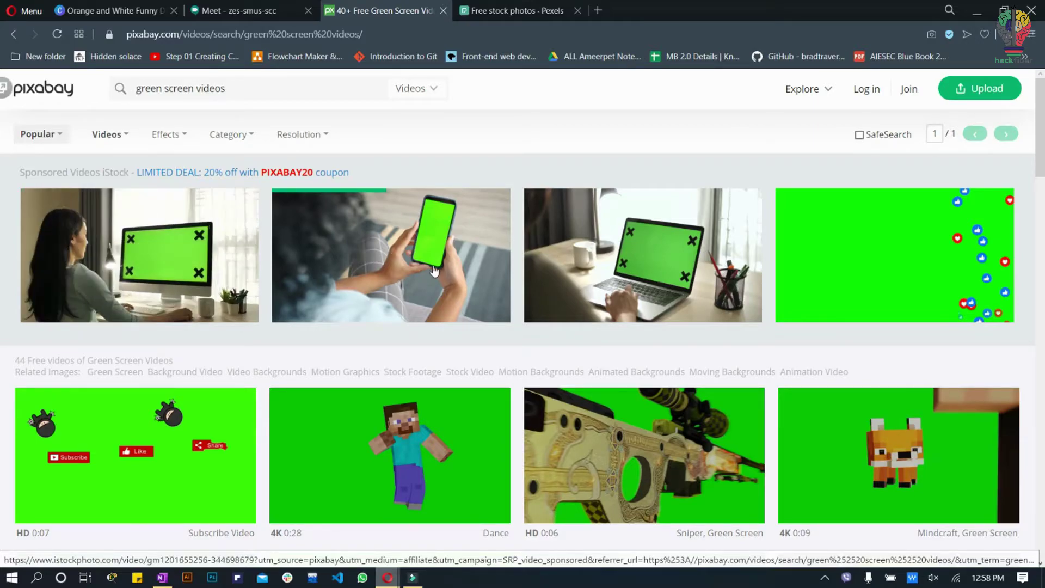
pyautogui.scroll(-7, 712, 376)
pyautogui.scroll(-5, 712, 376)
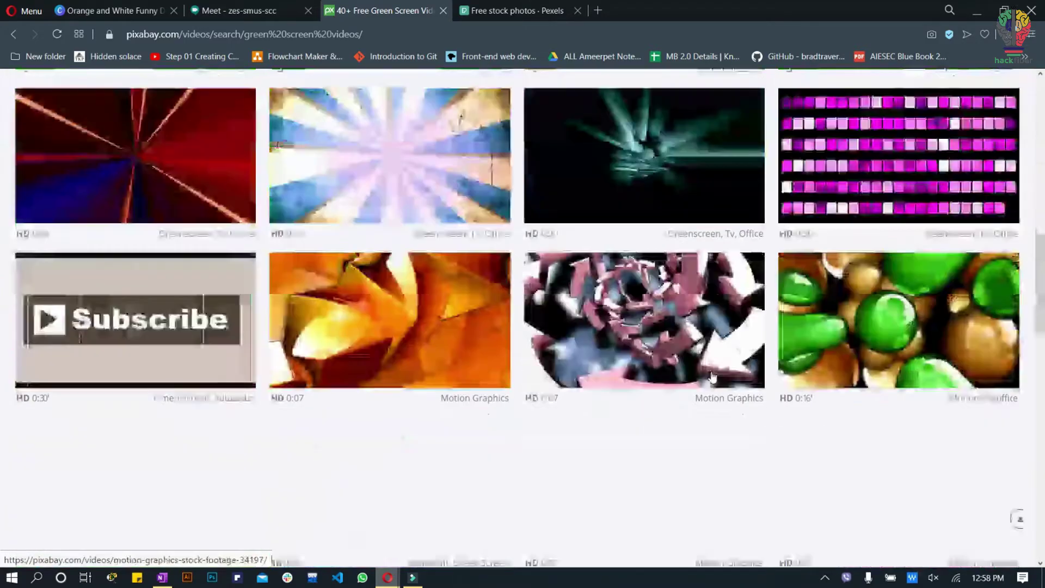
pyautogui.scroll(-5, 599, 381)
pyautogui.scroll(3, 444, 388)
pyautogui.scroll(-4, 444, 388)
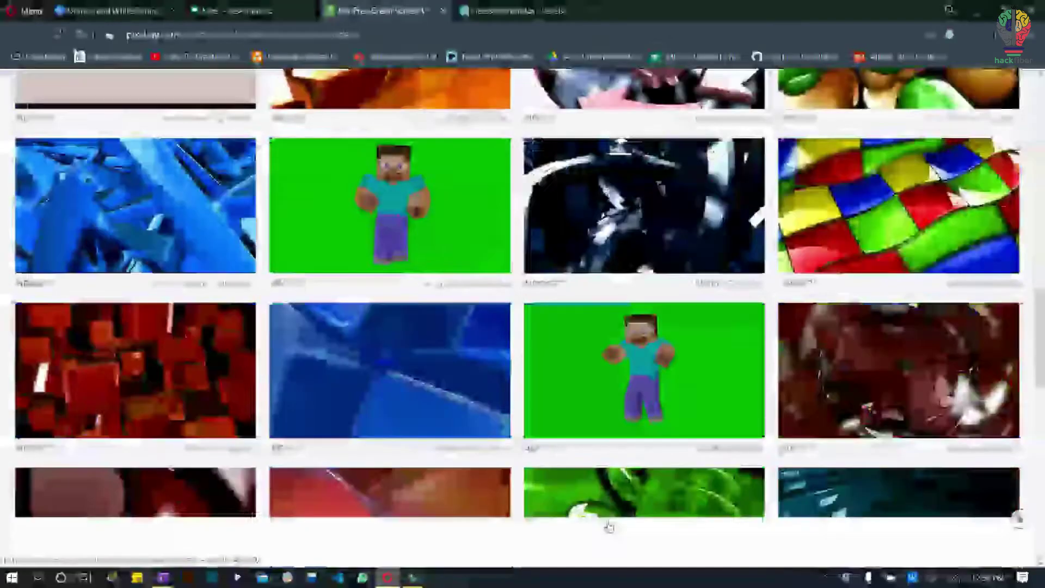
pyautogui.click(494, 5)
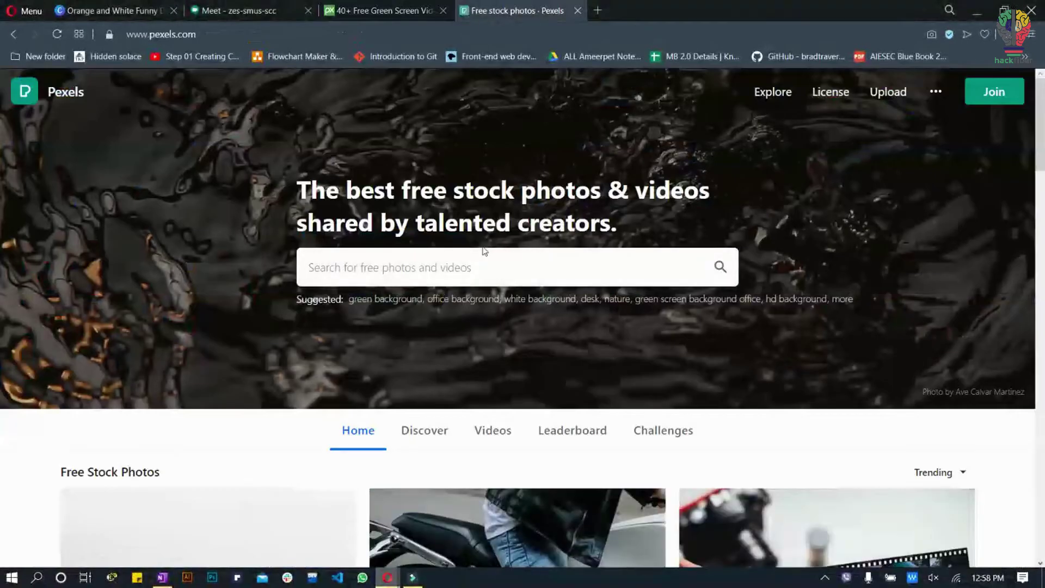
# - Search Pexels videos for 'green screen background' and browse the results
pyautogui.click(498, 430)
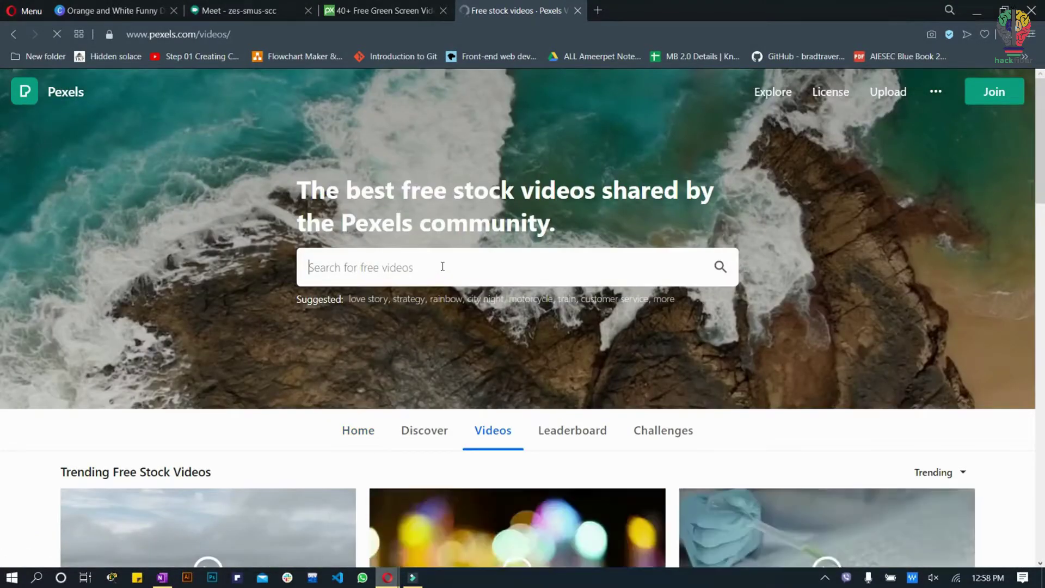
pyautogui.write('green s')
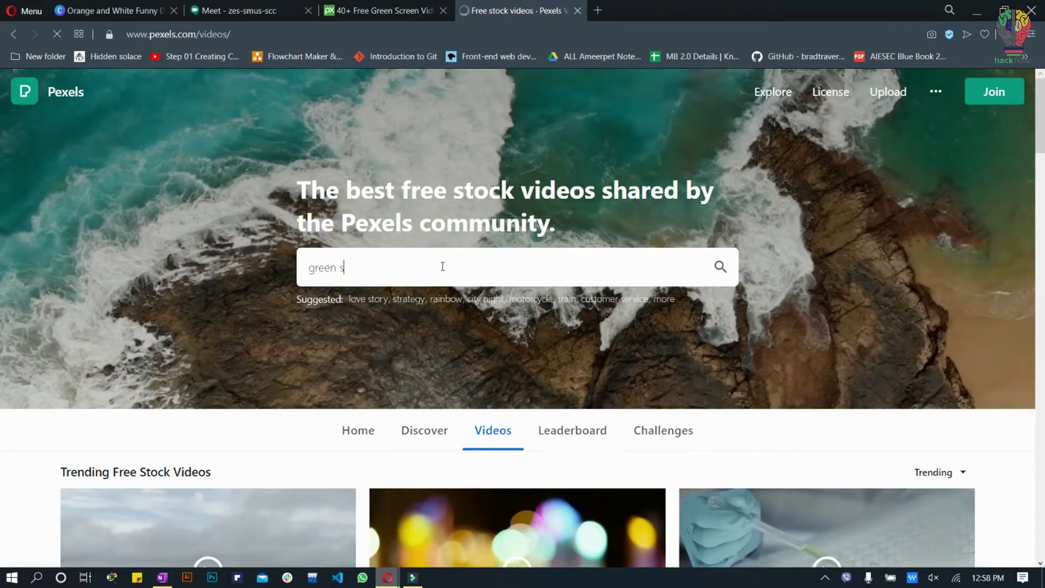
pyautogui.write('creen')
pyautogui.press('Down')
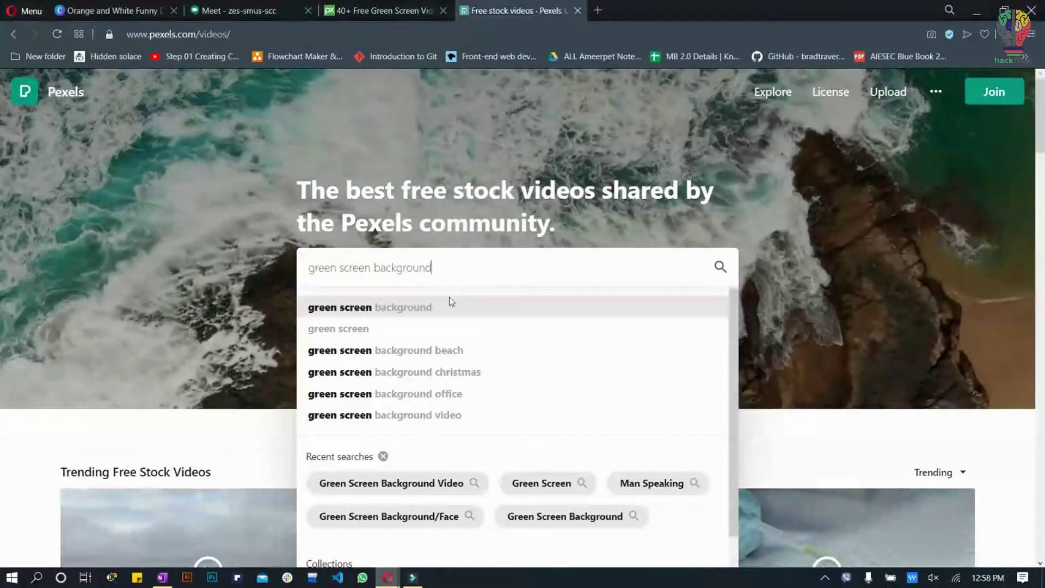
pyautogui.click(449, 305)
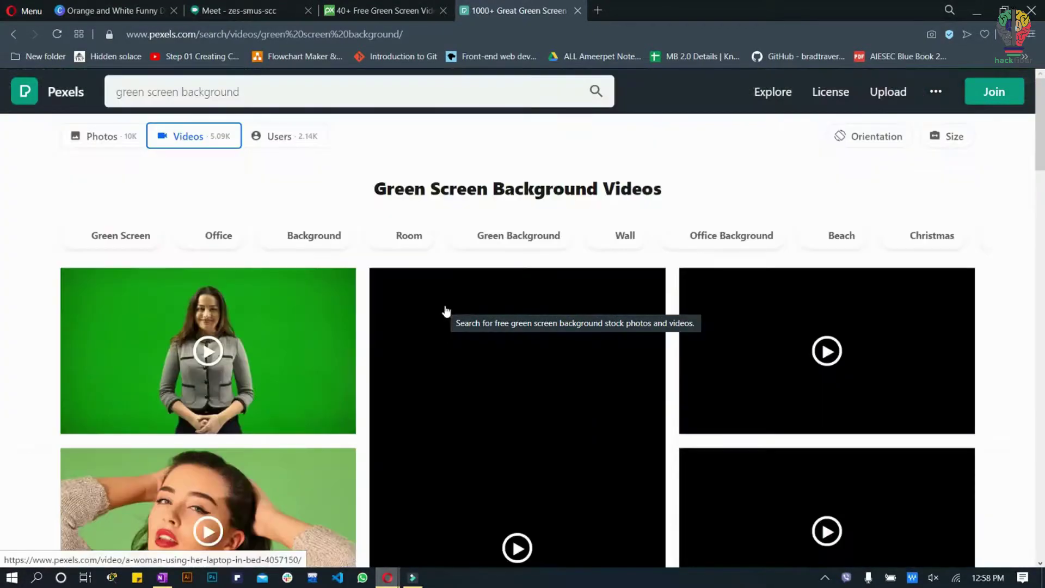
pyautogui.scroll(-4, 797, 457)
pyautogui.scroll(-5, 543, 401)
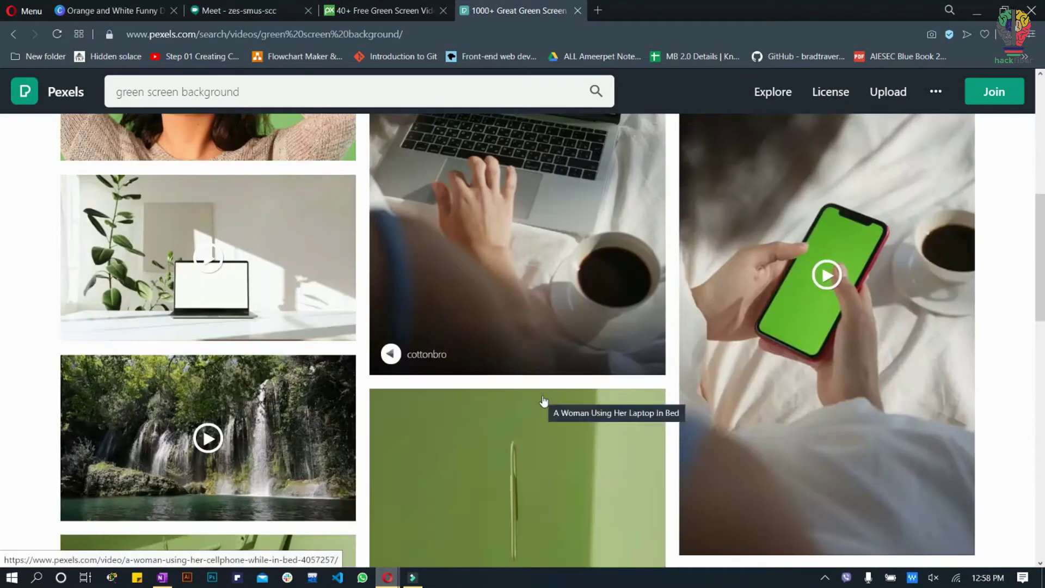
pyautogui.scroll(10, 544, 401)
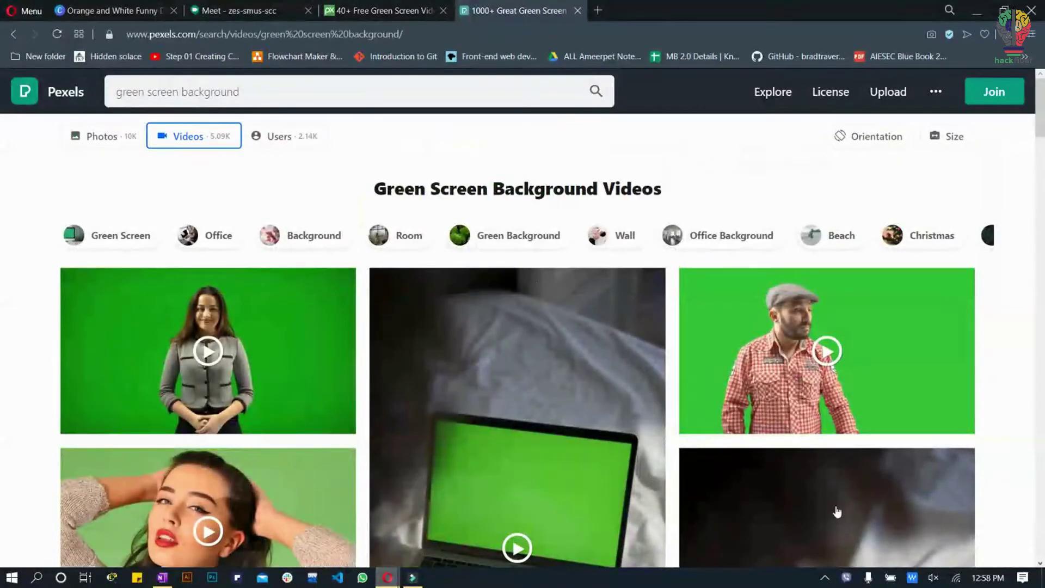
# - Check one green-screen clip's download sizes, then close the Pexels and Pixabay tabs
pyautogui.click(759, 371)
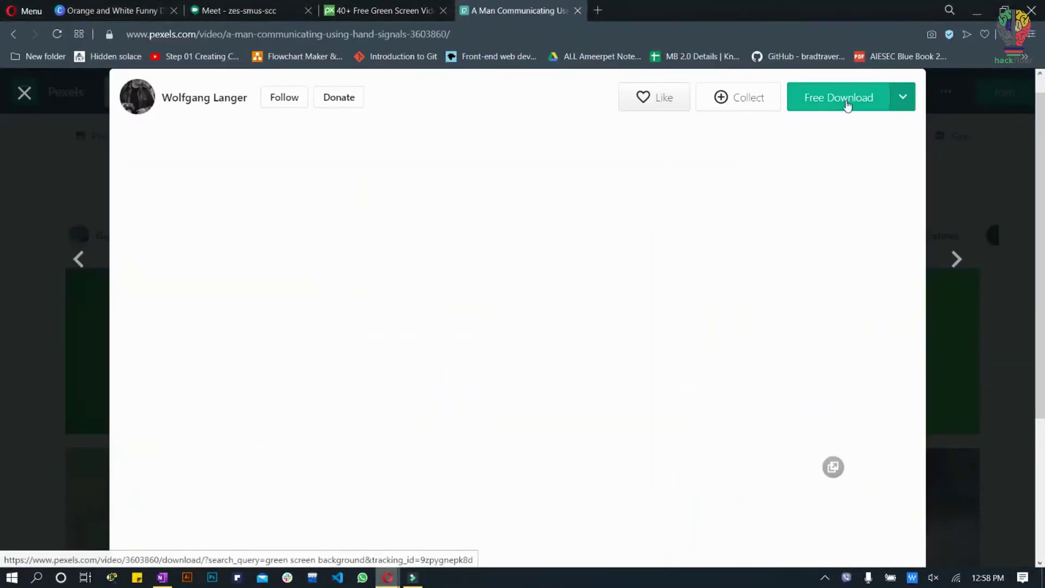
pyautogui.click(901, 98)
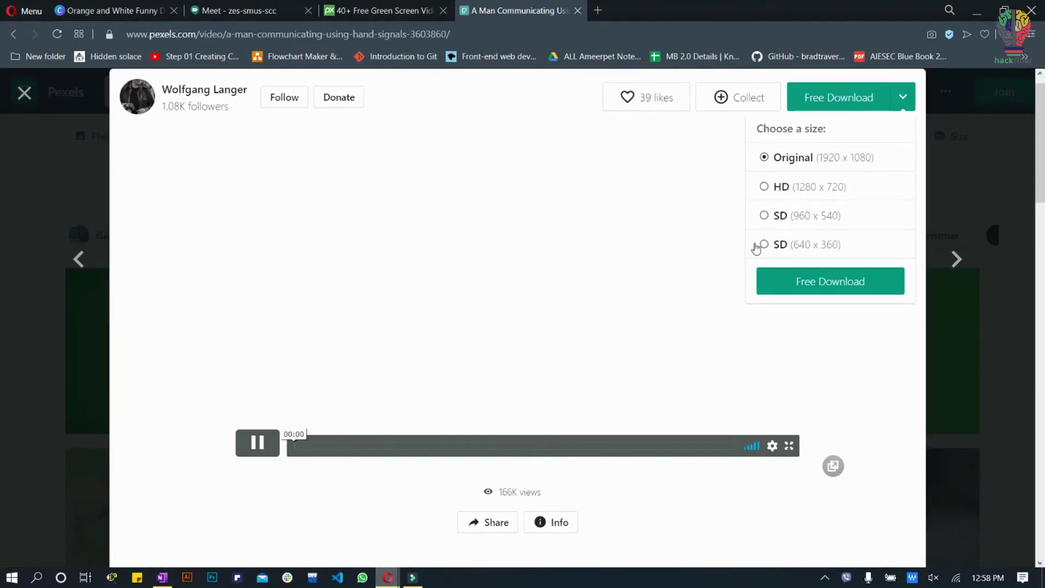
pyautogui.click(948, 106)
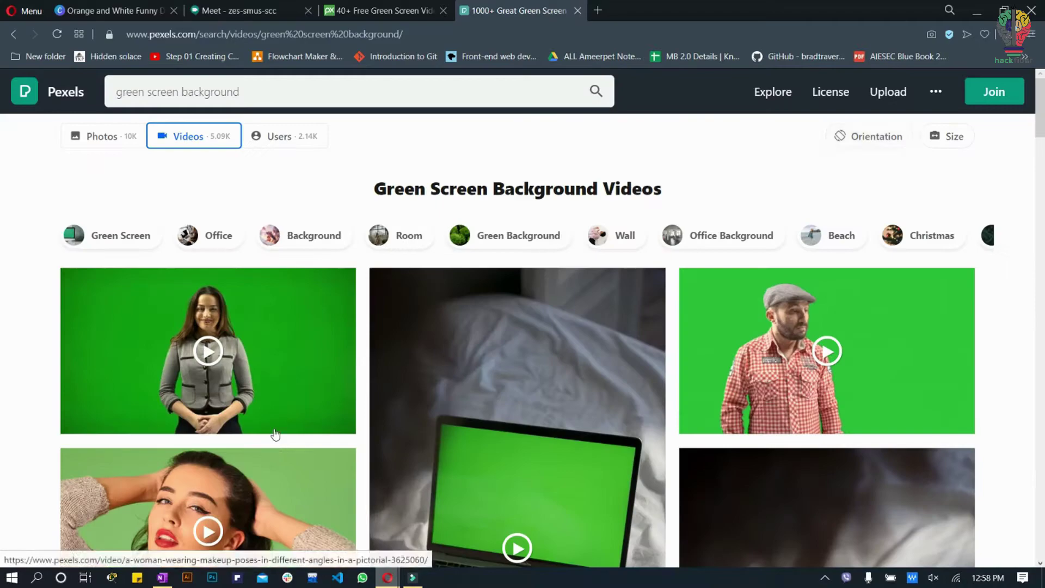
pyautogui.click(577, 11)
pyautogui.click(446, 11)
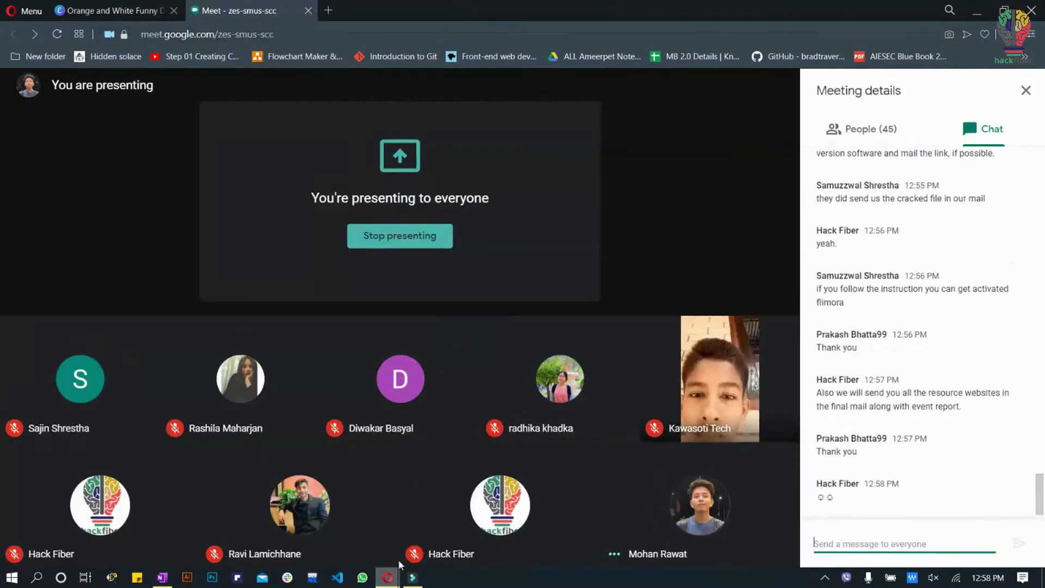
# - Bring the Filmora9 editor back to the front from the taskbar
pyautogui.click(413, 577)
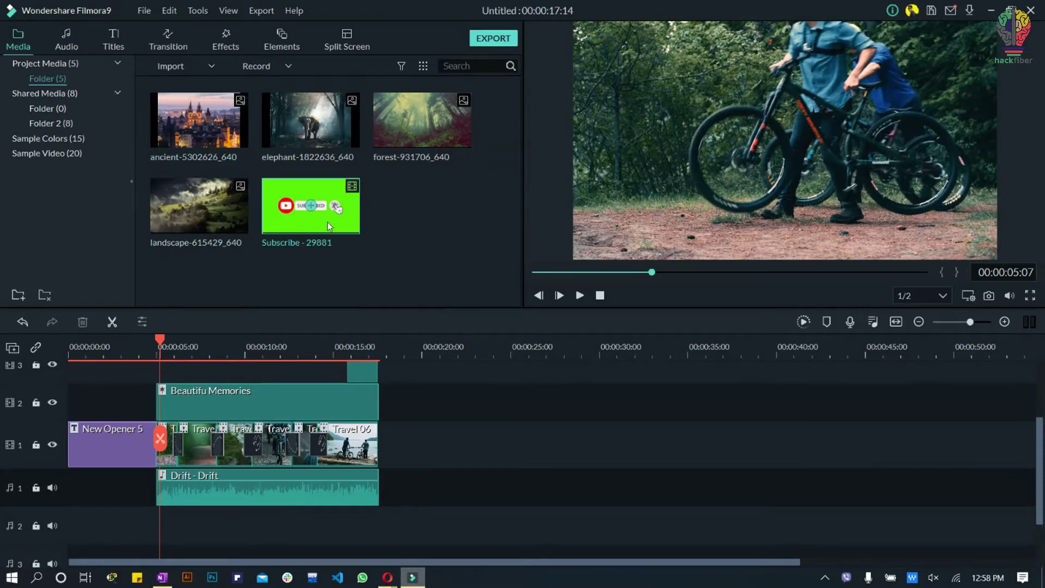
# - Place 'Subscribe - 29881' on track 1 at about 00:00:26 and preview it
pyautogui.click(531, 355)
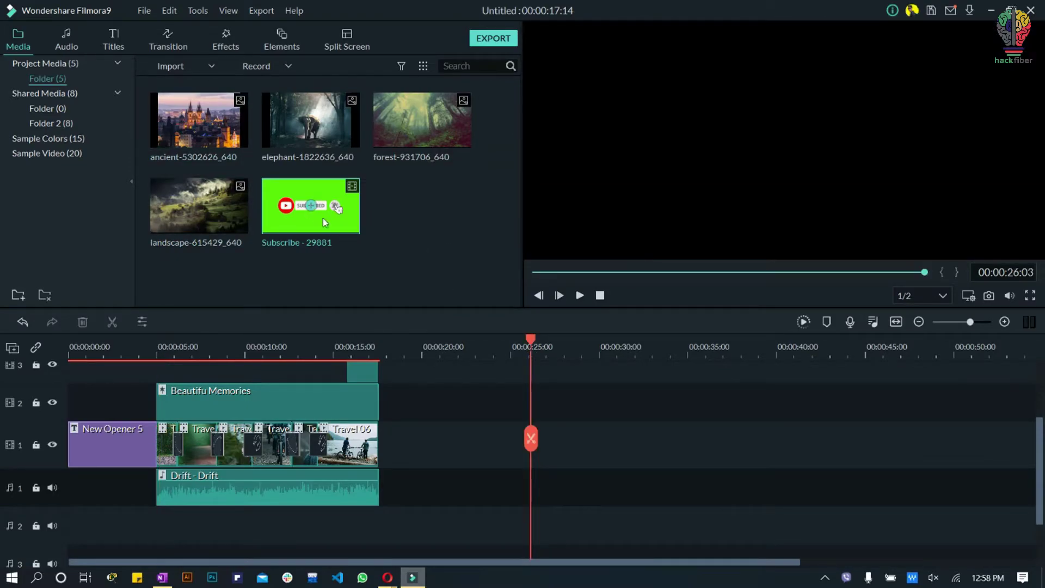
pyautogui.moveTo(335, 217); pyautogui.dragTo(539, 440)
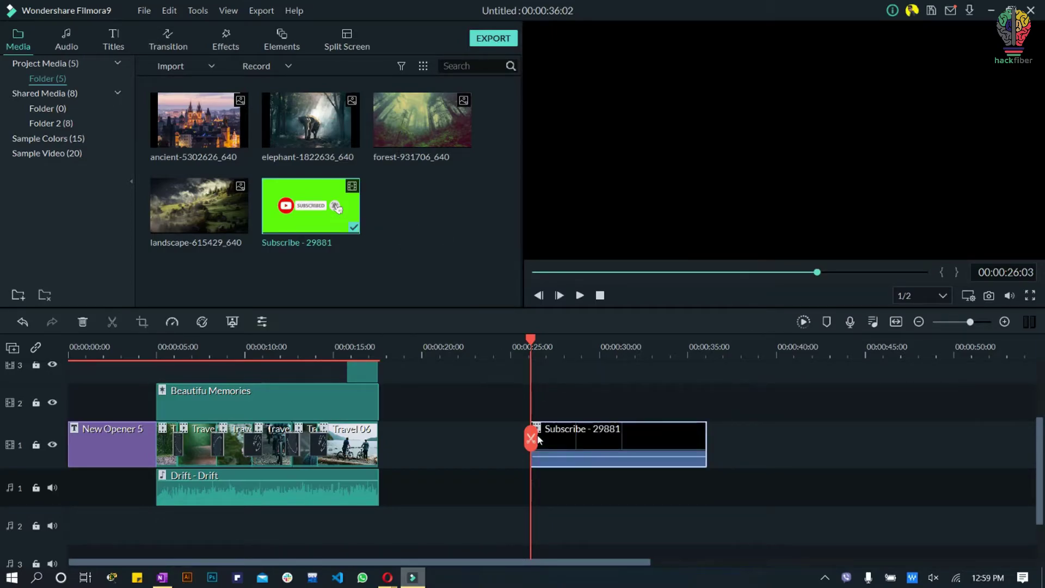
pyautogui.press('space')
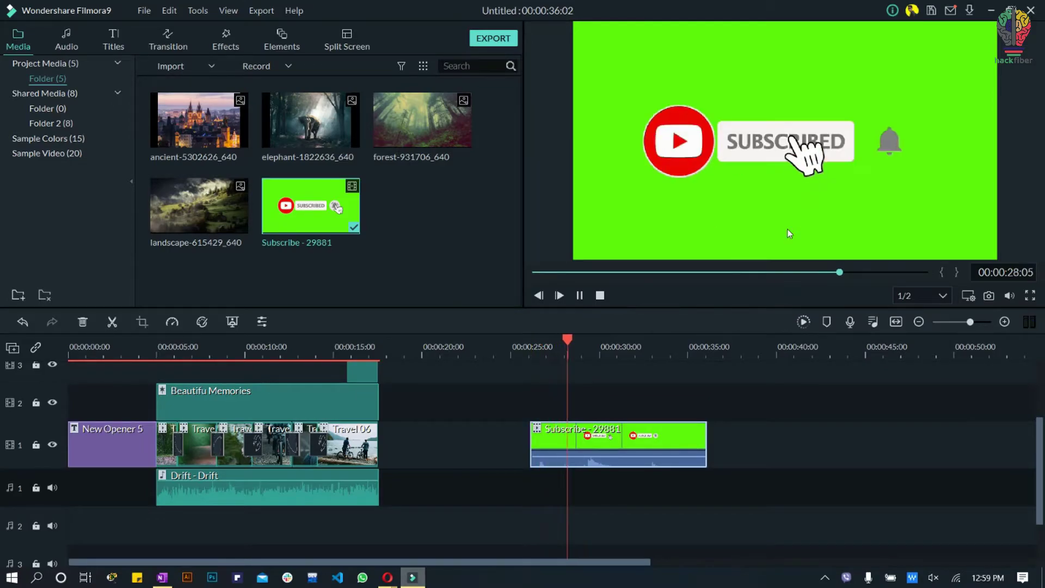
pyautogui.press('space')
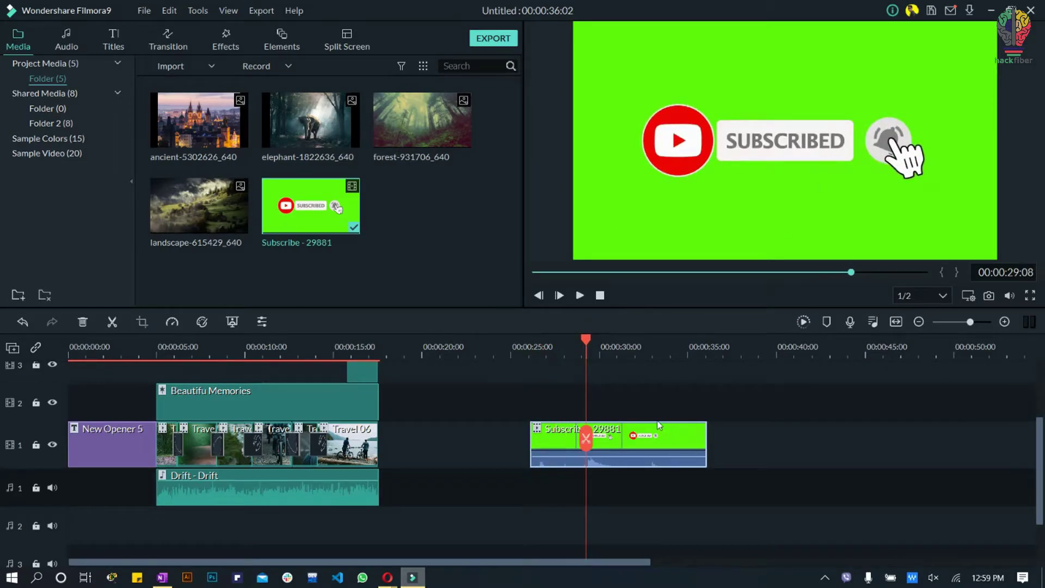
# - Apply Green Screen keying to the Subscribe clip
pyautogui.rightClick(639, 447)
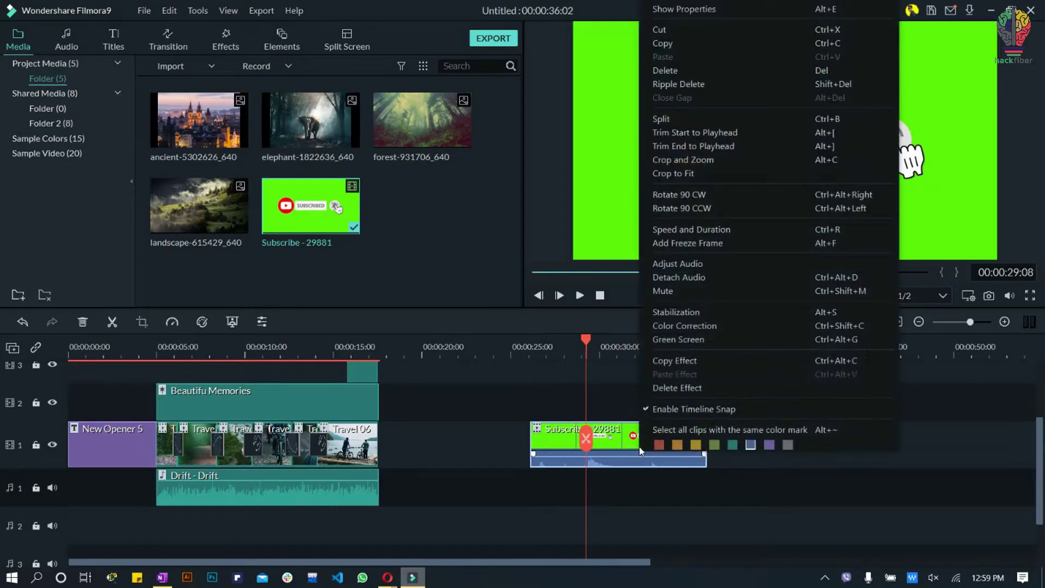
pyautogui.click(631, 449)
pyautogui.rightClick(629, 442)
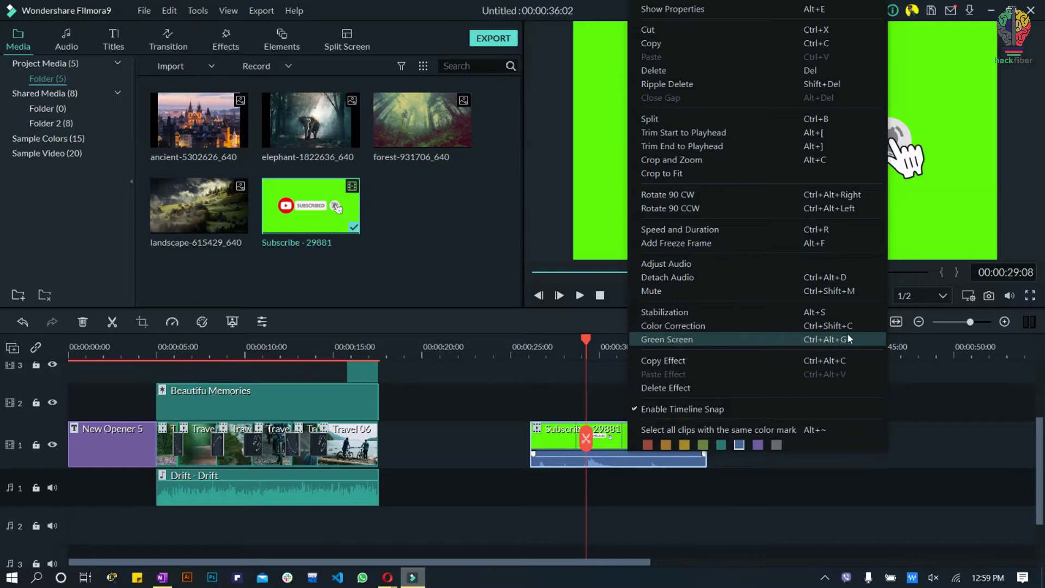
pyautogui.click(818, 337)
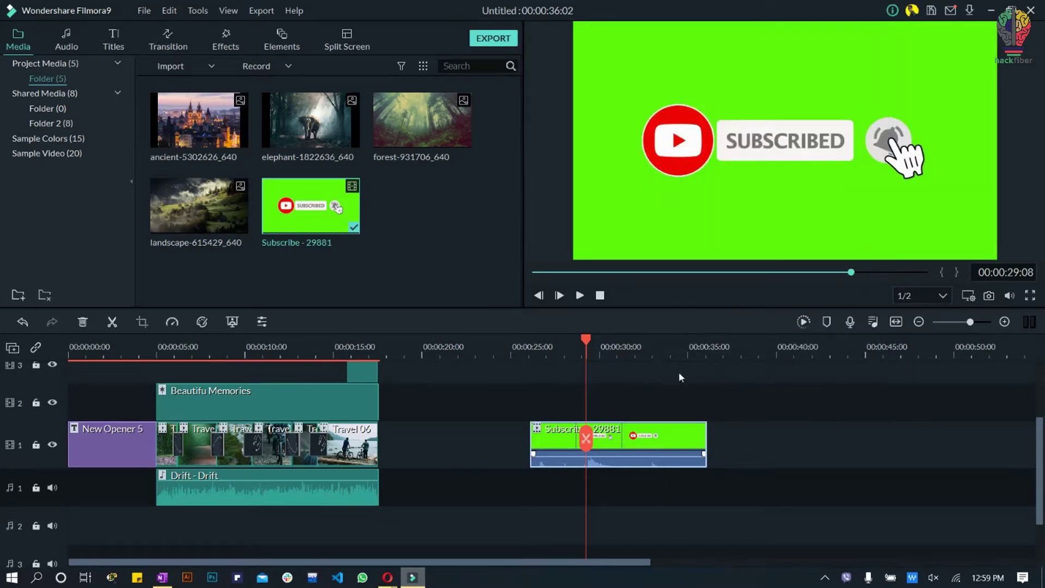
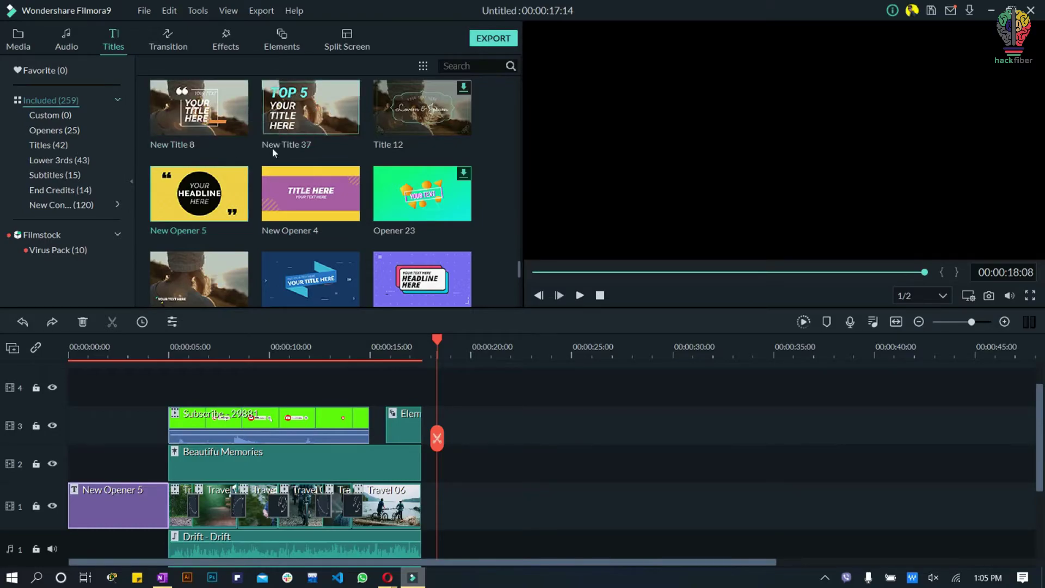
# - Move the playhead to about 19 s and show the project's five media items
pyautogui.scroll(-3, 372, 169)
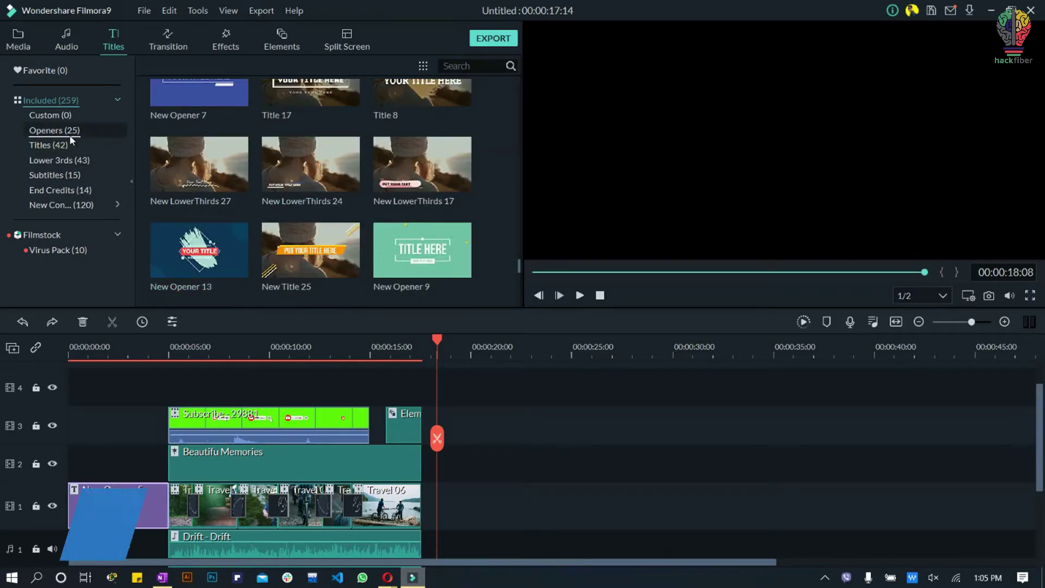
pyautogui.moveTo(267, 262)
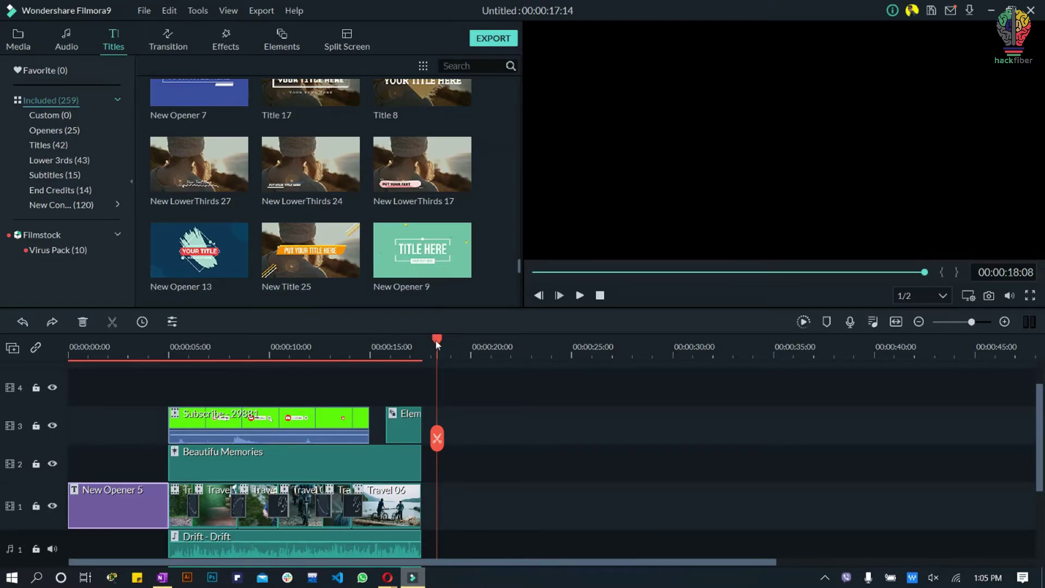
pyautogui.moveTo(440, 343); pyautogui.dragTo(463, 342)
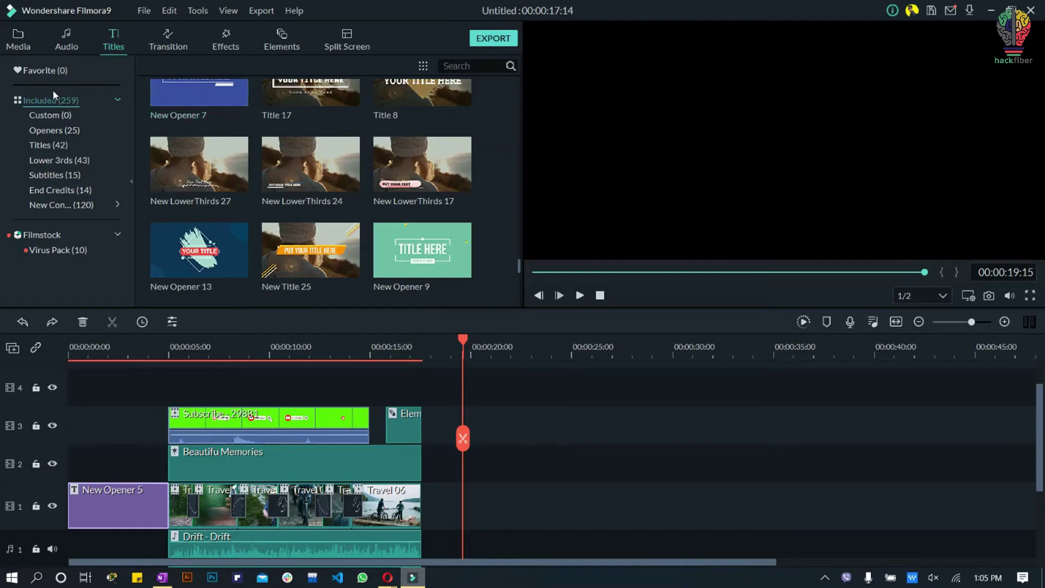
pyautogui.click(19, 44)
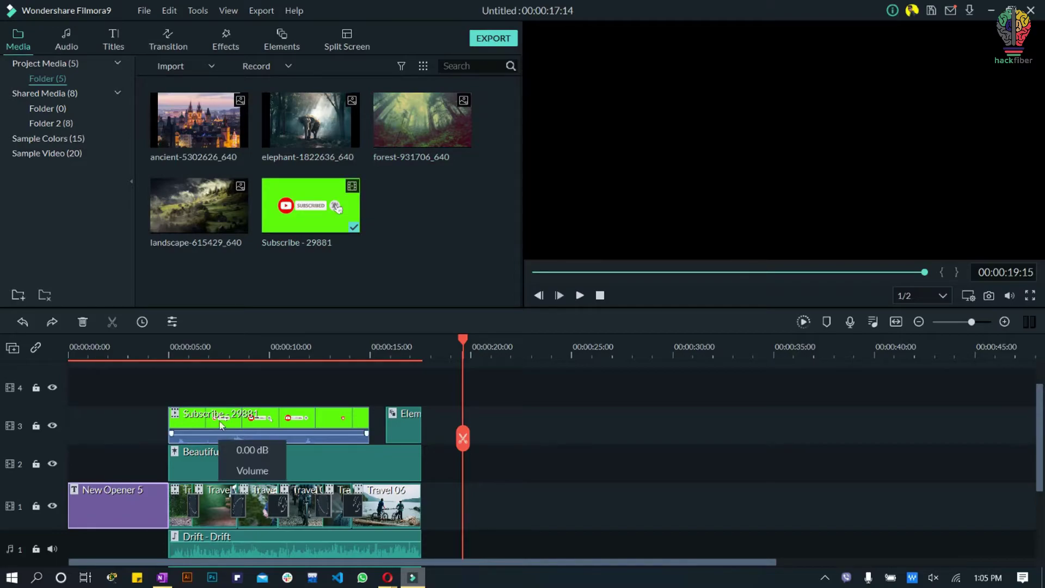
# - With the playhead at 00:00:05:18 on the biking footage, ungroup the Travel clip and close its Color panel
pyautogui.click(194, 348)
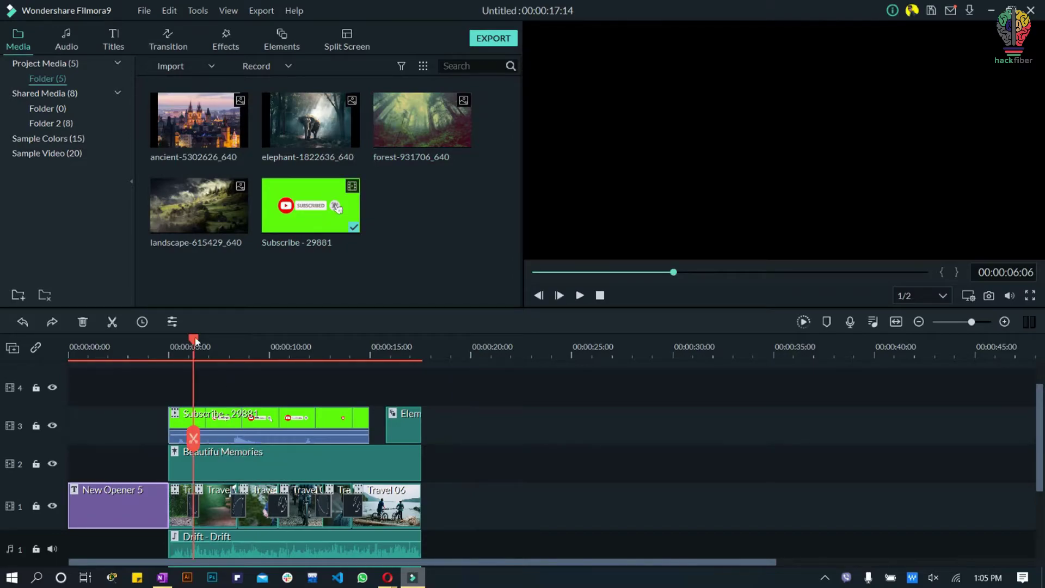
pyautogui.moveTo(194, 346); pyautogui.dragTo(183, 346)
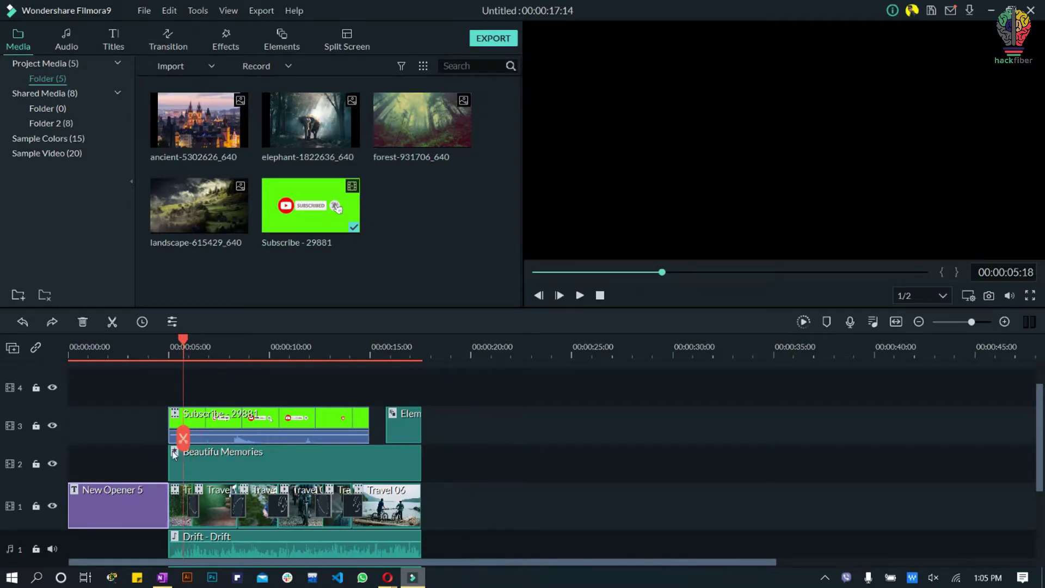
pyautogui.doubleClick(175, 514)
pyautogui.rightClick(381, 468)
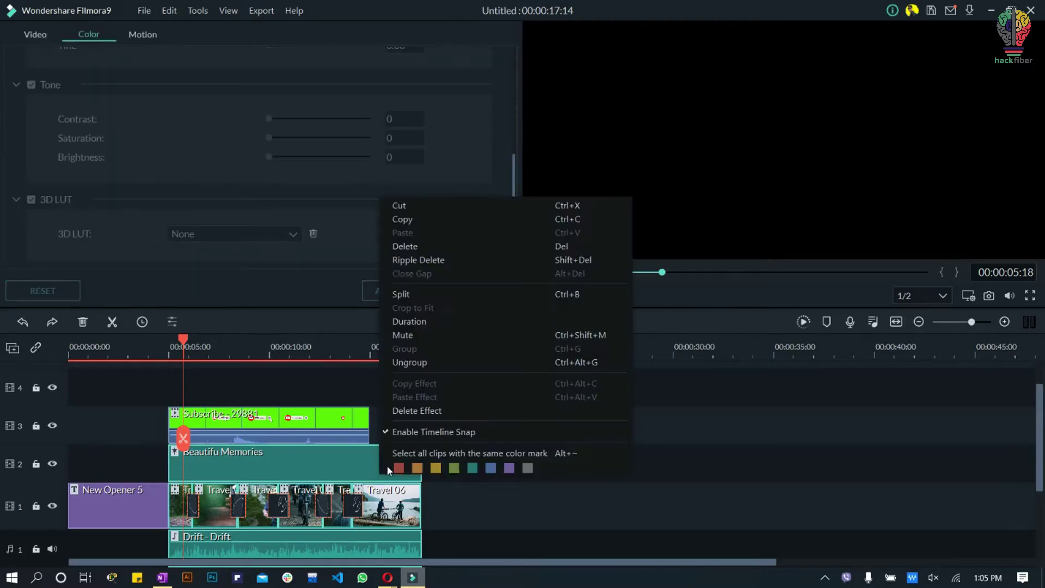
pyautogui.click(446, 363)
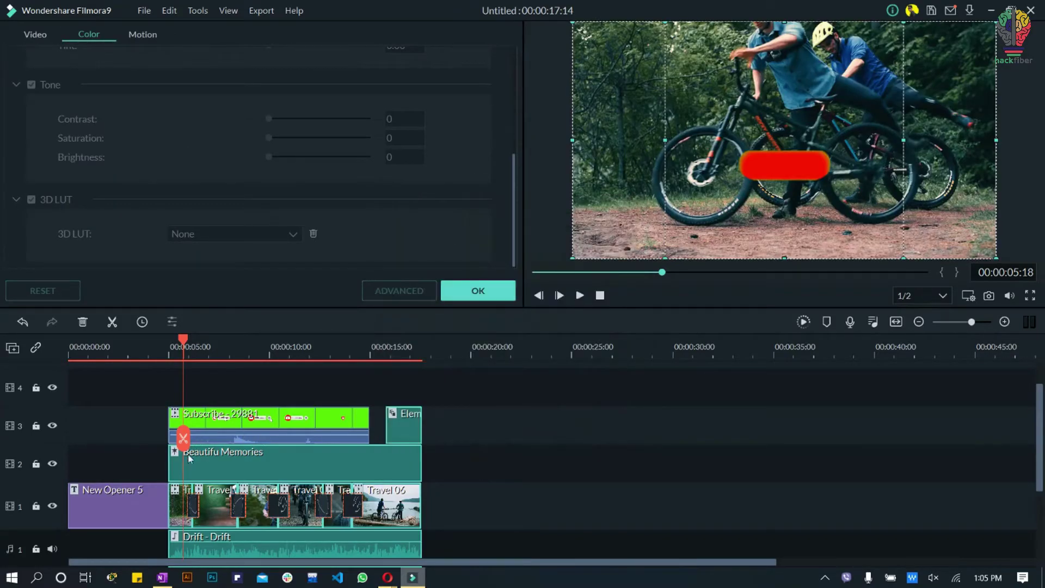
pyautogui.click(183, 499)
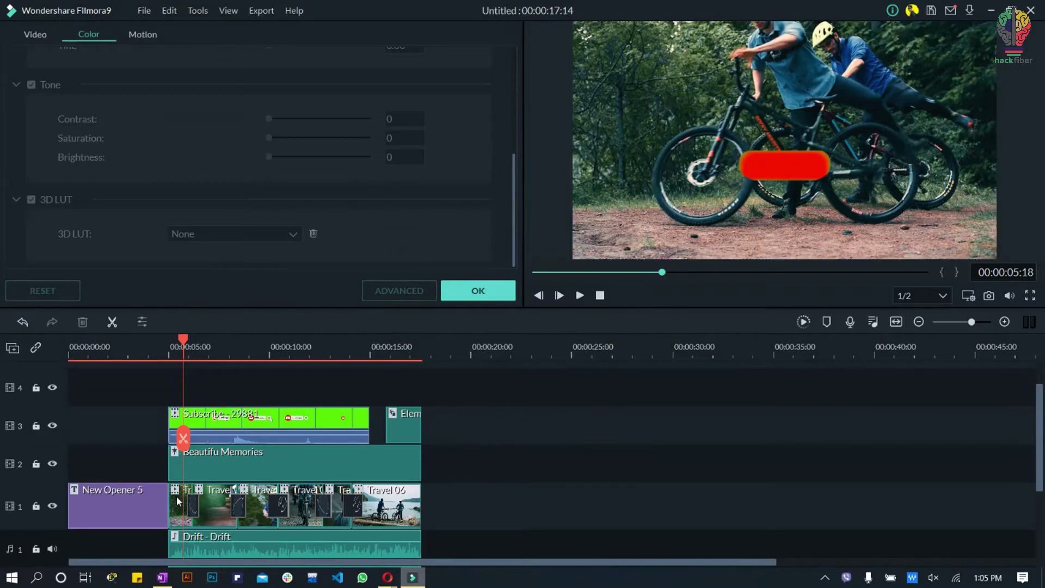
pyautogui.click(471, 290)
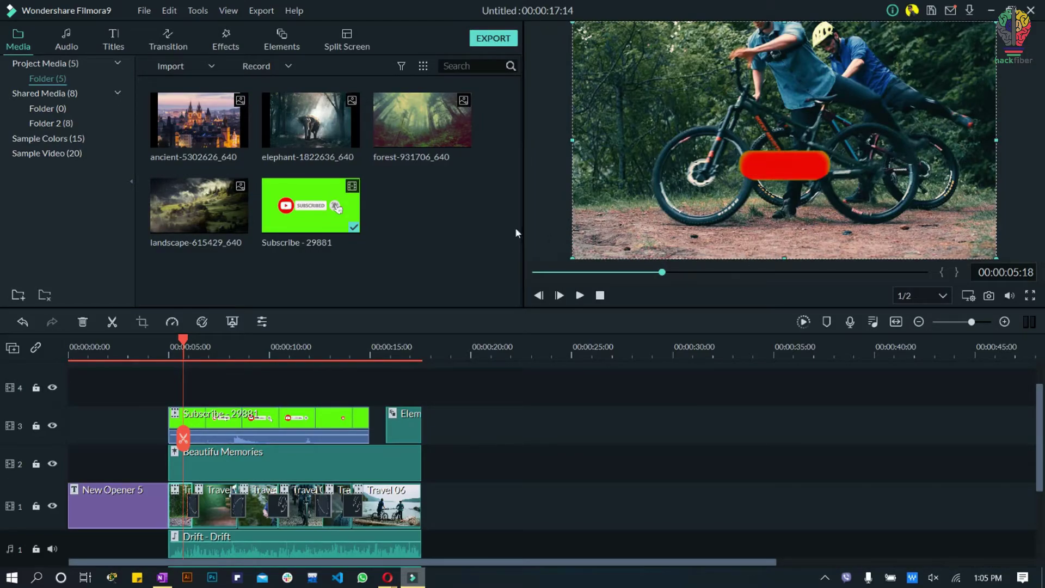
# - Preview Lower Third 1, 3 and 7 among the Lower 3rds titles, settling on Lower Third 1
pyautogui.click(119, 31)
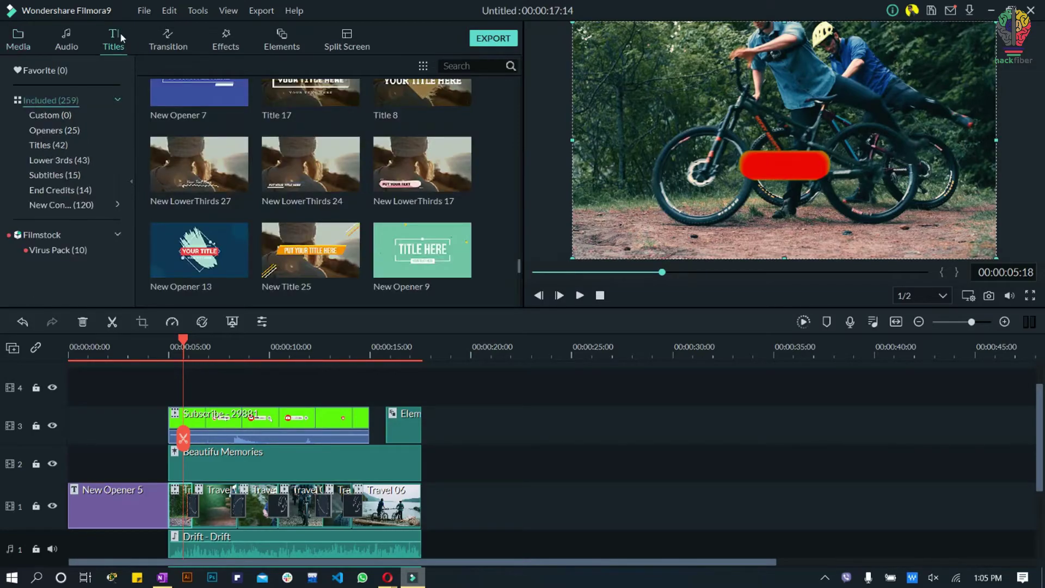
pyautogui.click(88, 159)
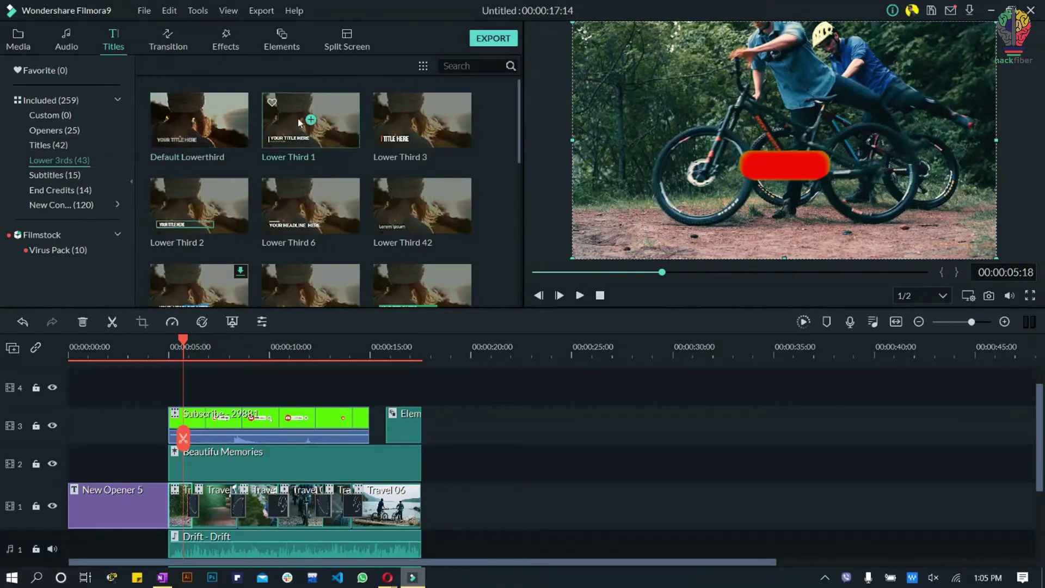
pyautogui.click(332, 133)
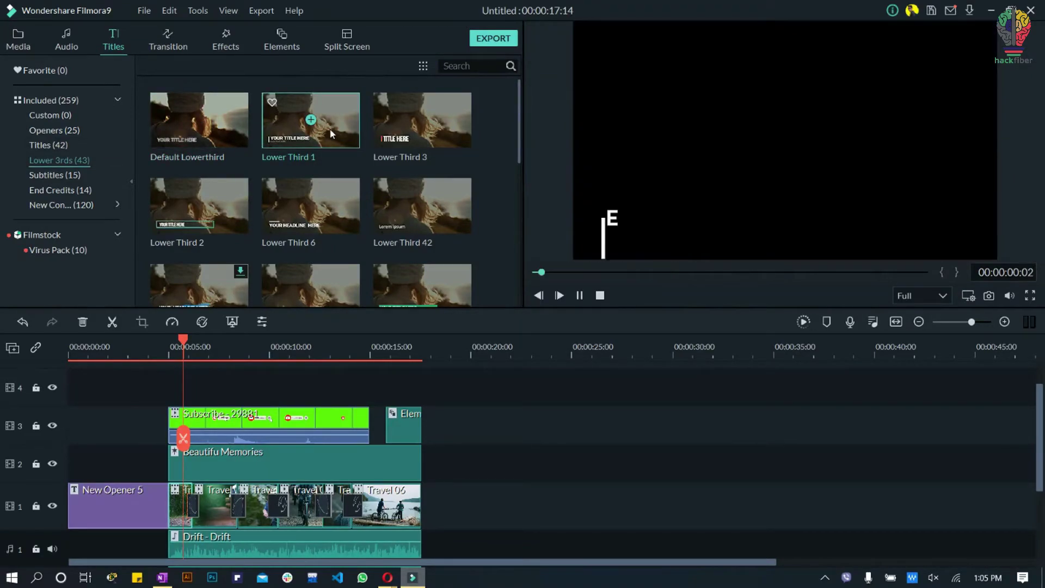
pyautogui.click(405, 134)
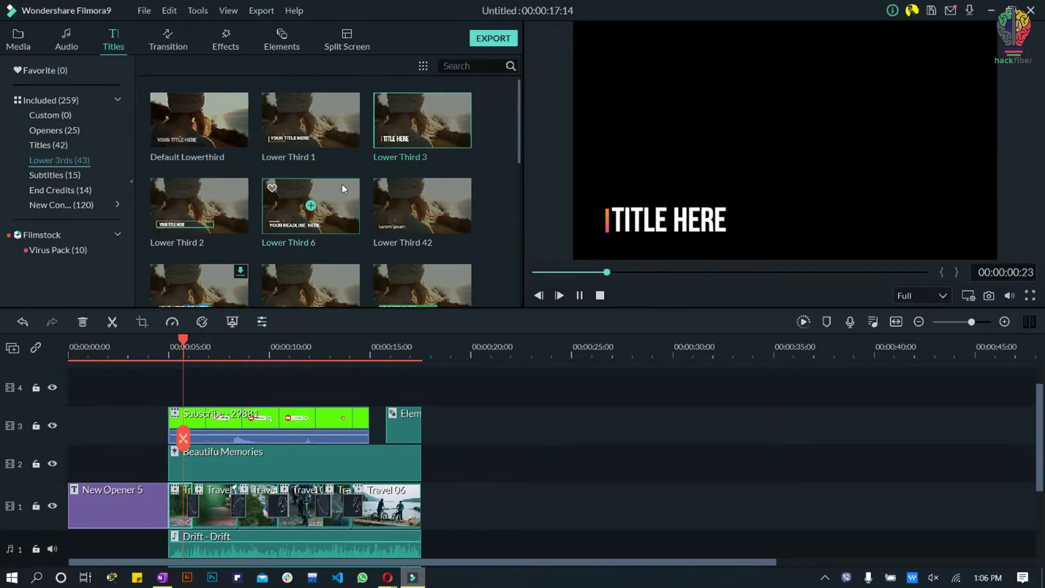
pyautogui.scroll(-5, 338, 185)
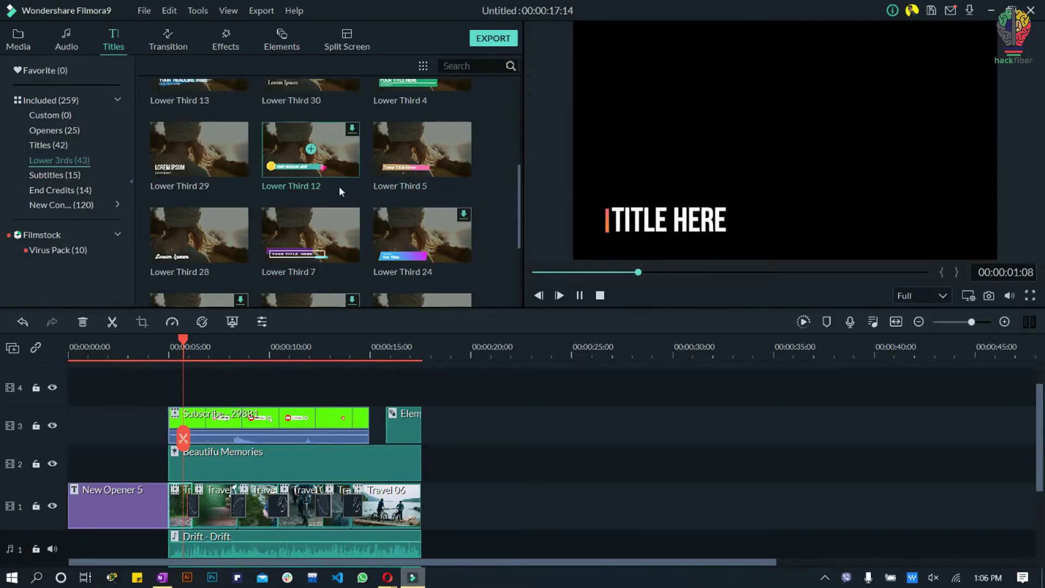
pyautogui.click(327, 232)
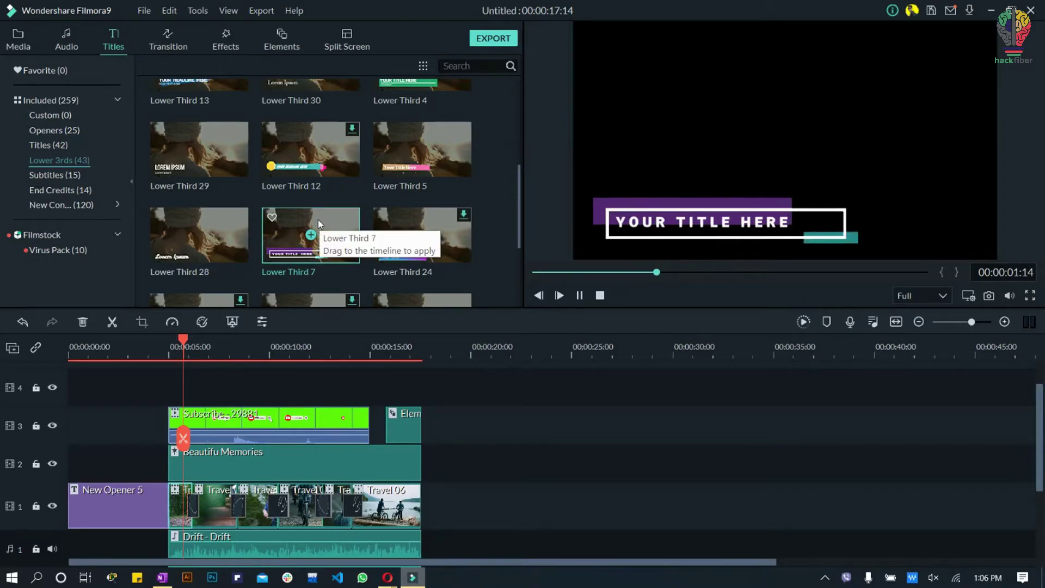
pyautogui.scroll(-3, 318, 220)
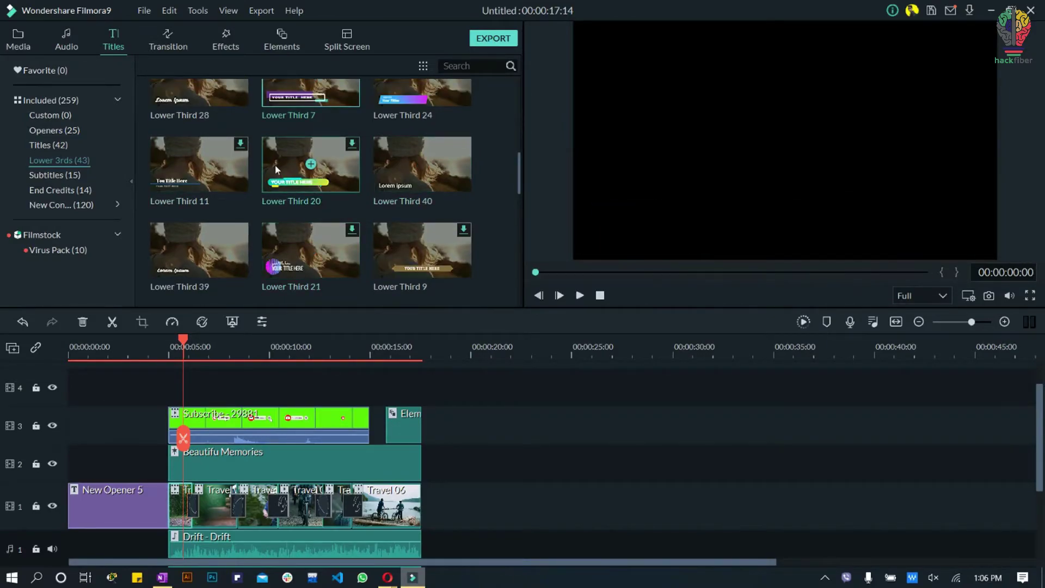
pyautogui.scroll(-5, 243, 246)
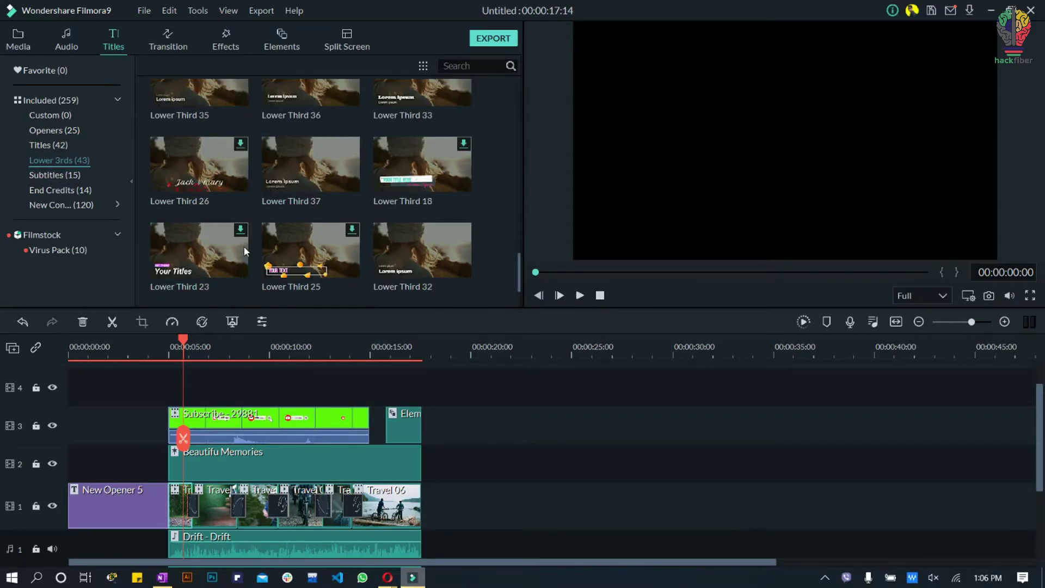
pyautogui.scroll(-2, 256, 234)
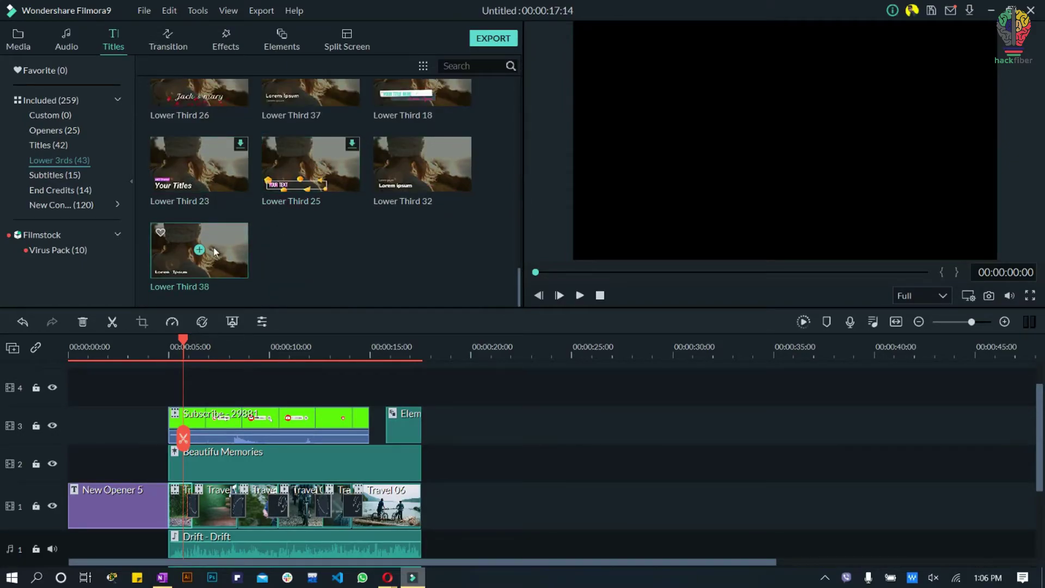
pyautogui.scroll(10, 410, 226)
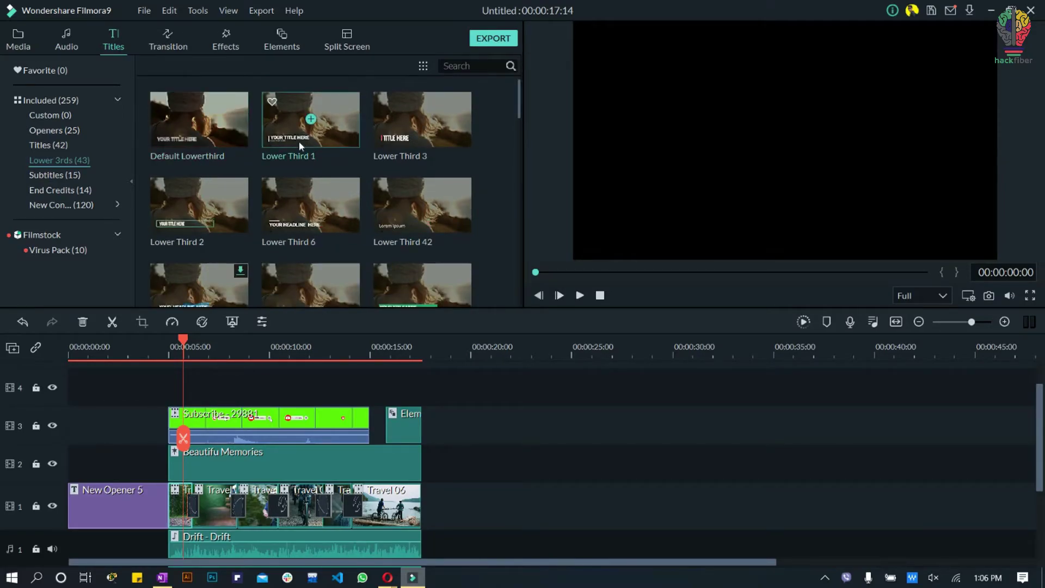
pyautogui.click(269, 122)
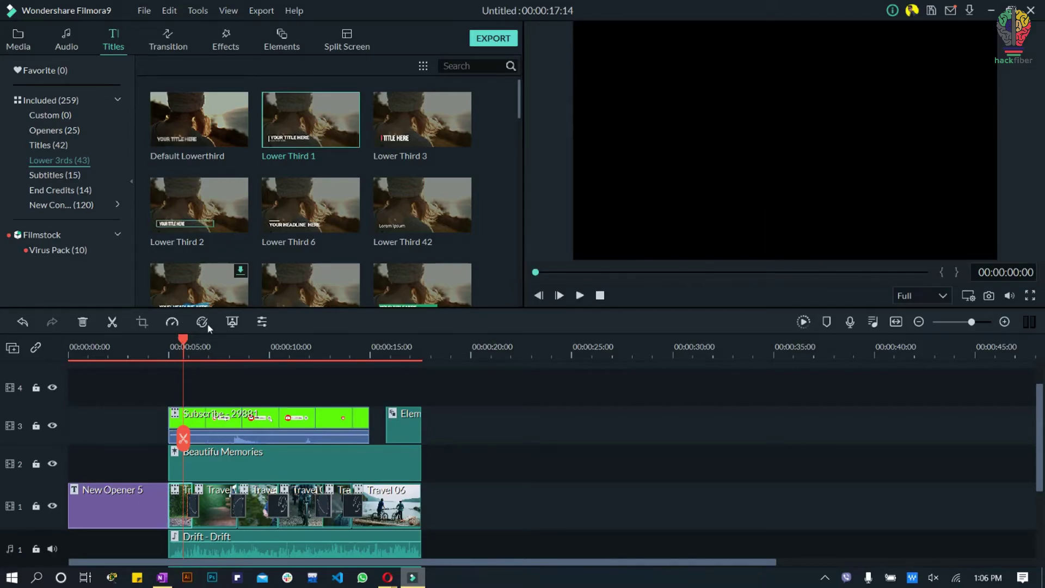
pyautogui.click(183, 338)
# - Place the Lower Third 1 title on track 2 at 00:20
pyautogui.click(471, 347)
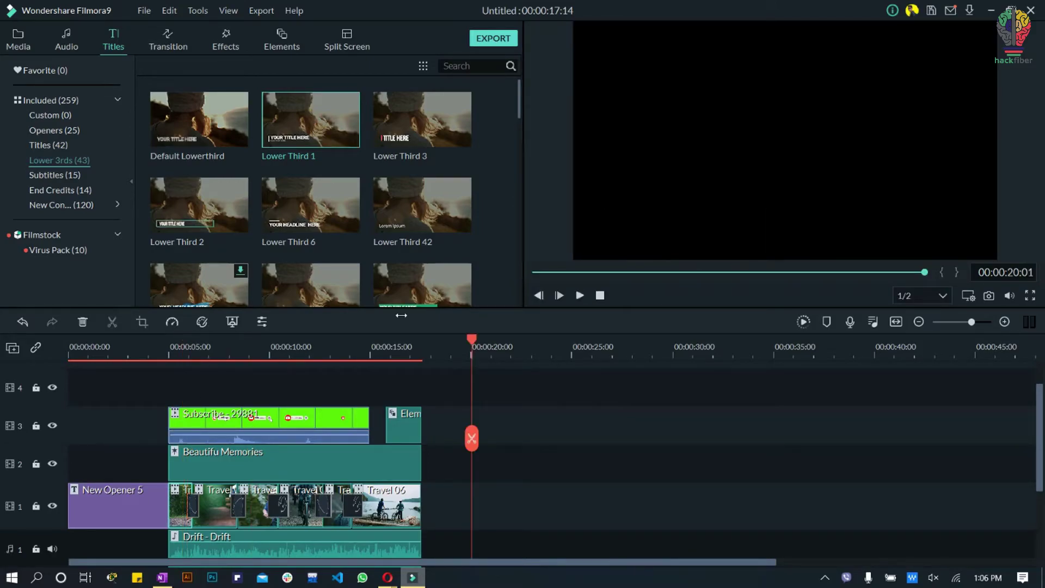
pyautogui.moveTo(321, 133)
pyautogui.moveTo(321, 133); pyautogui.dragTo(476, 474)
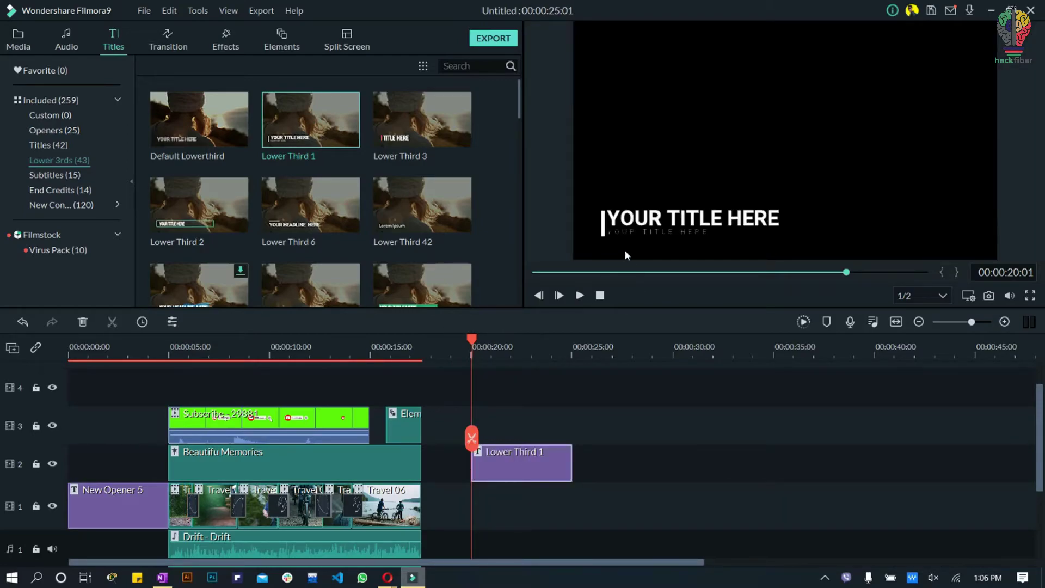
# - Replace the title's headline with the person's name in Roboto Bold 42, placed beside the bar
pyautogui.doubleClick(640, 218)
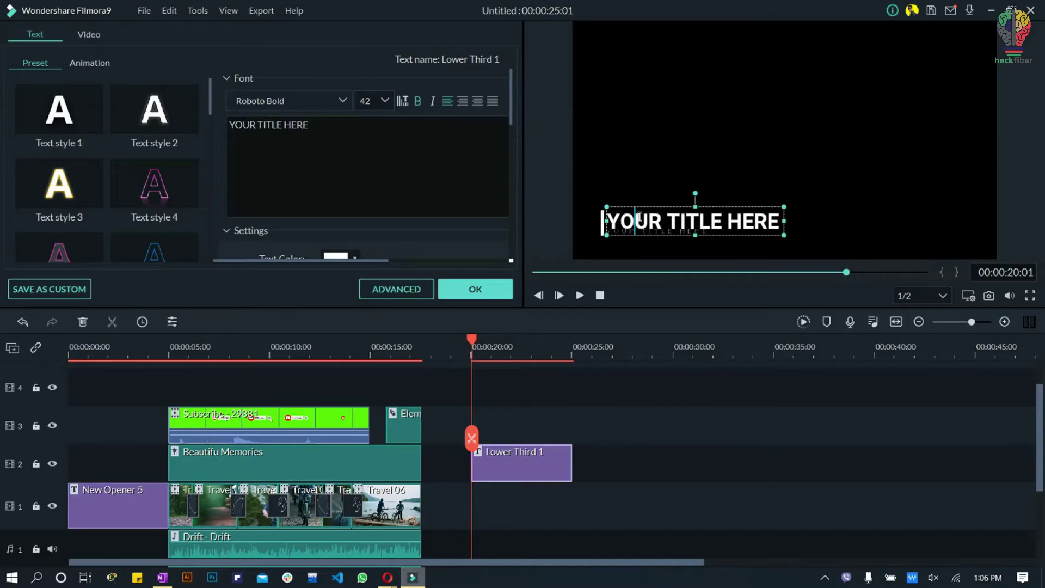
pyautogui.hotkey('ctrl', 'a')
pyautogui.write('mohan')
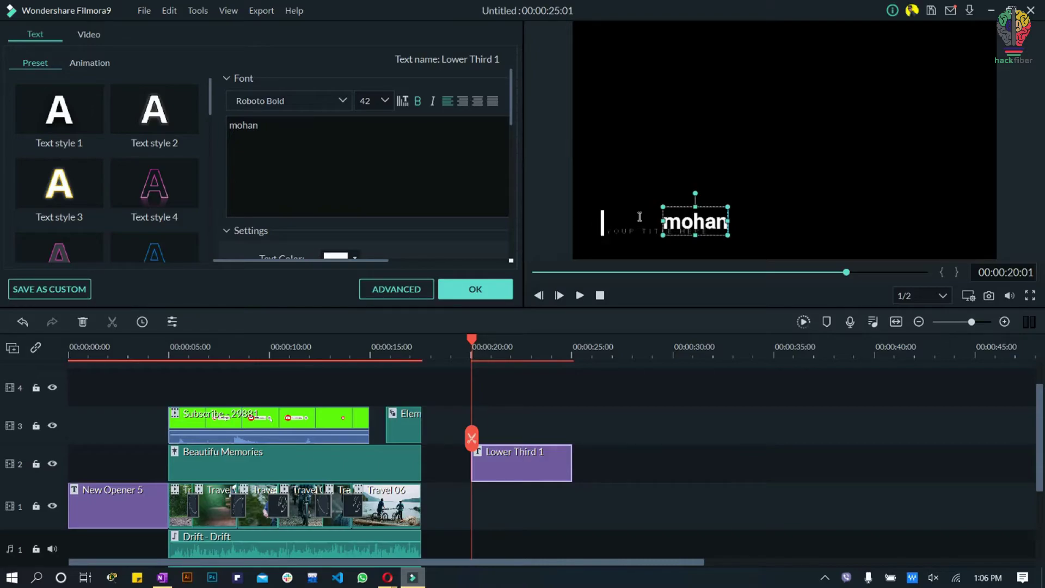
pyautogui.hotkey('ctrl', 'a')
pyautogui.press('BackSpace')
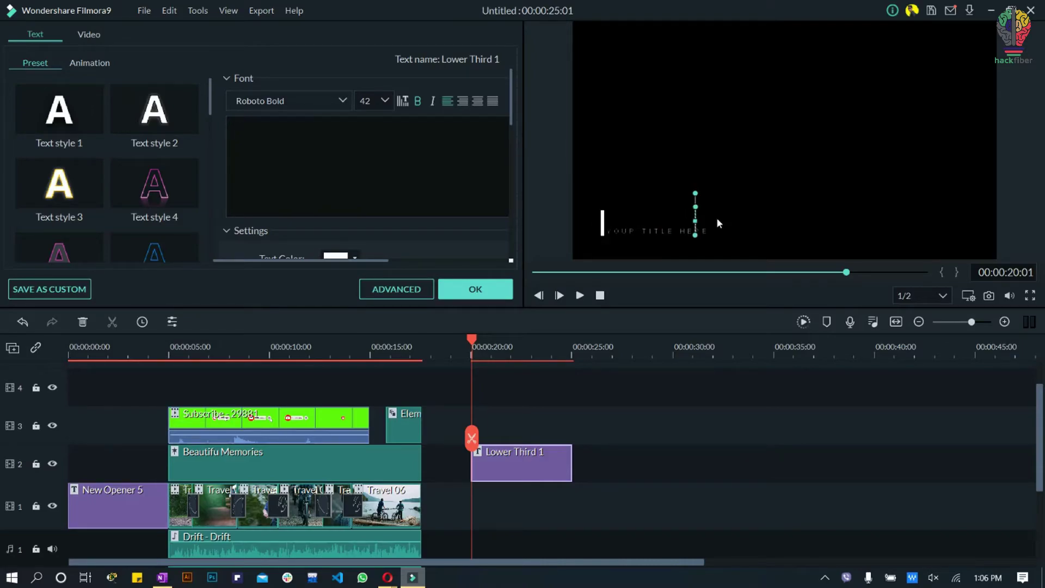
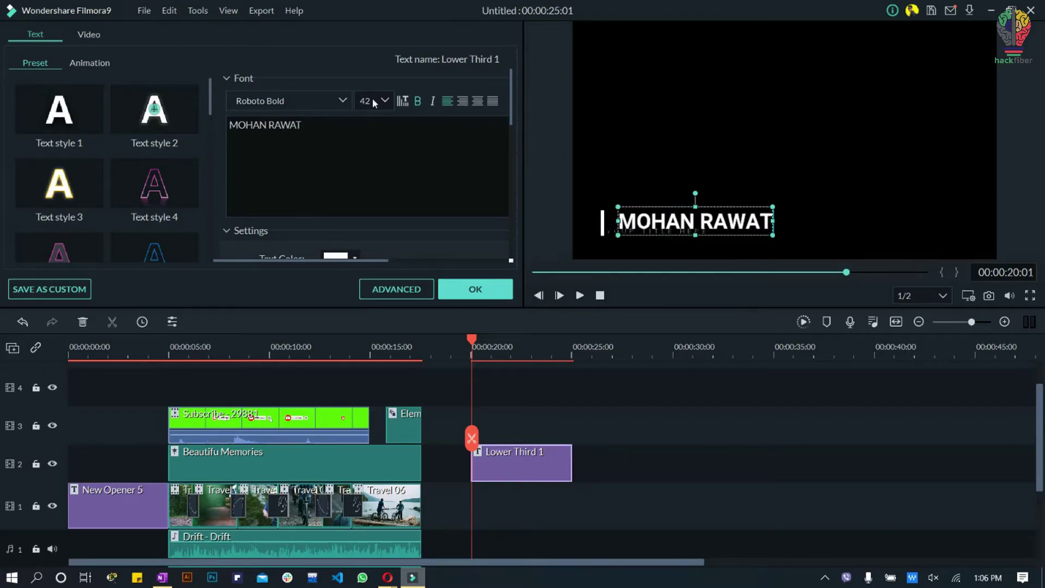
pyautogui.click(639, 187)
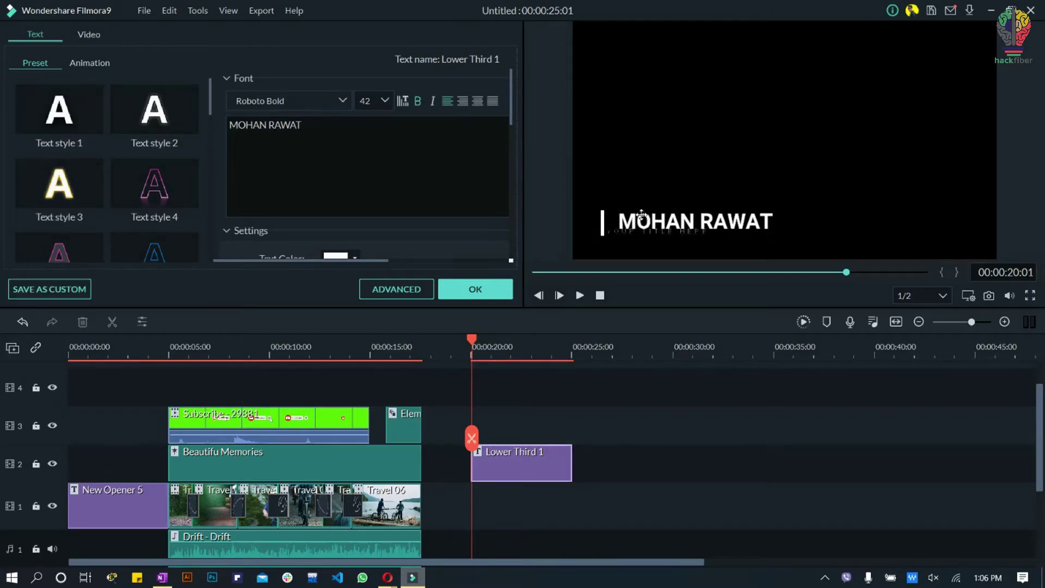
pyautogui.moveTo(641, 214); pyautogui.dragTo(644, 213)
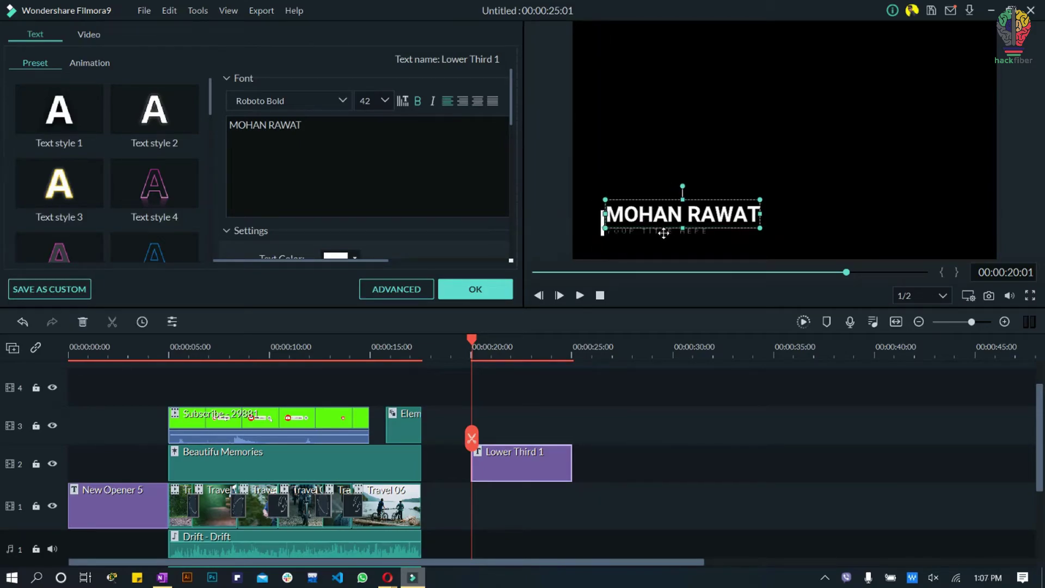
pyautogui.click(663, 233)
# - Replace the YOUR TITLE HERE subtitle with HACKFIBER CORE TEAM
pyautogui.click(761, 243)
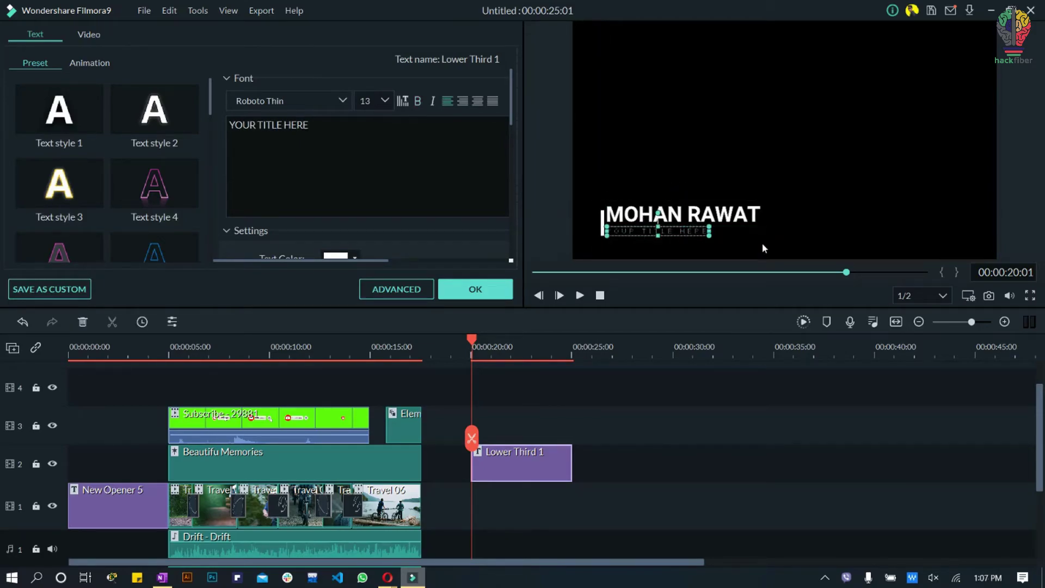
pyautogui.click(688, 226)
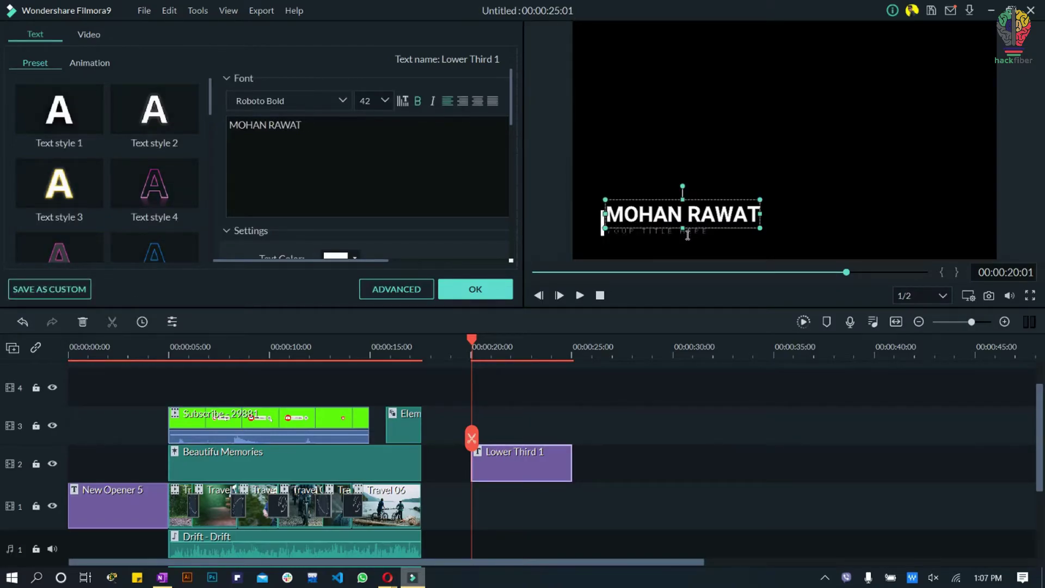
pyautogui.click(701, 229)
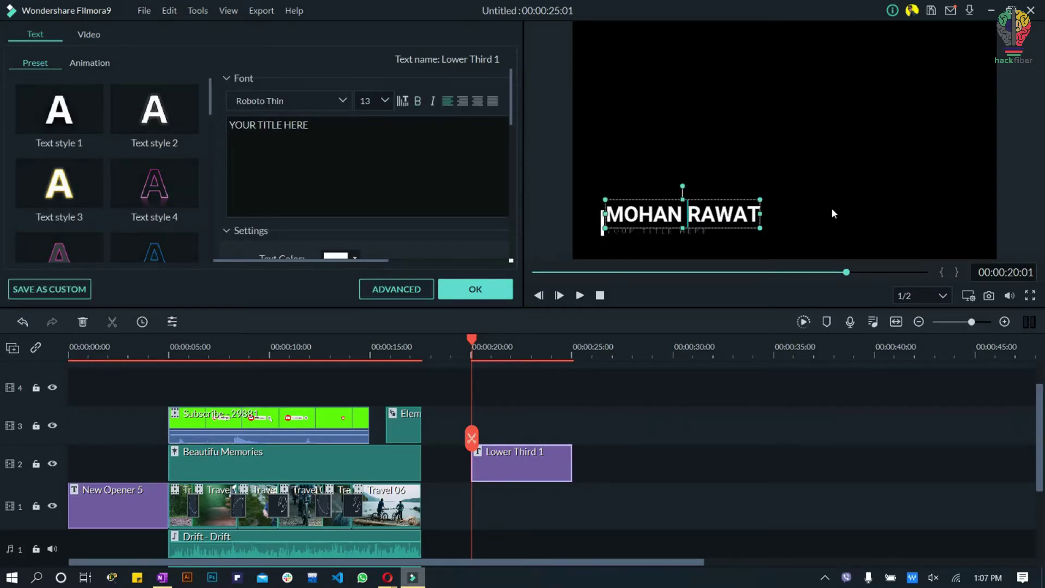
pyautogui.click(832, 213)
pyautogui.click(681, 233)
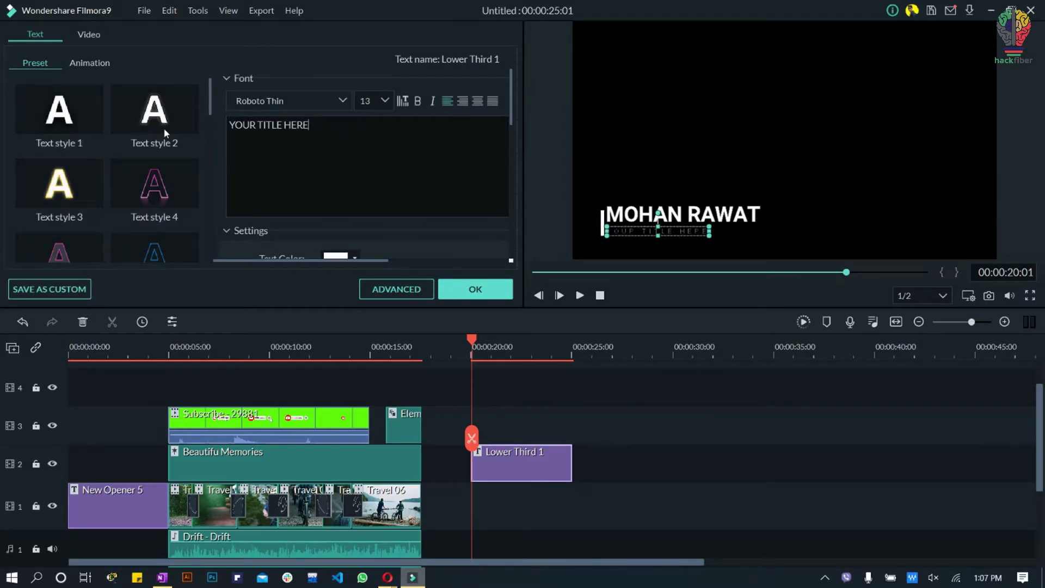
pyautogui.hotkey('ctrl', 'a')
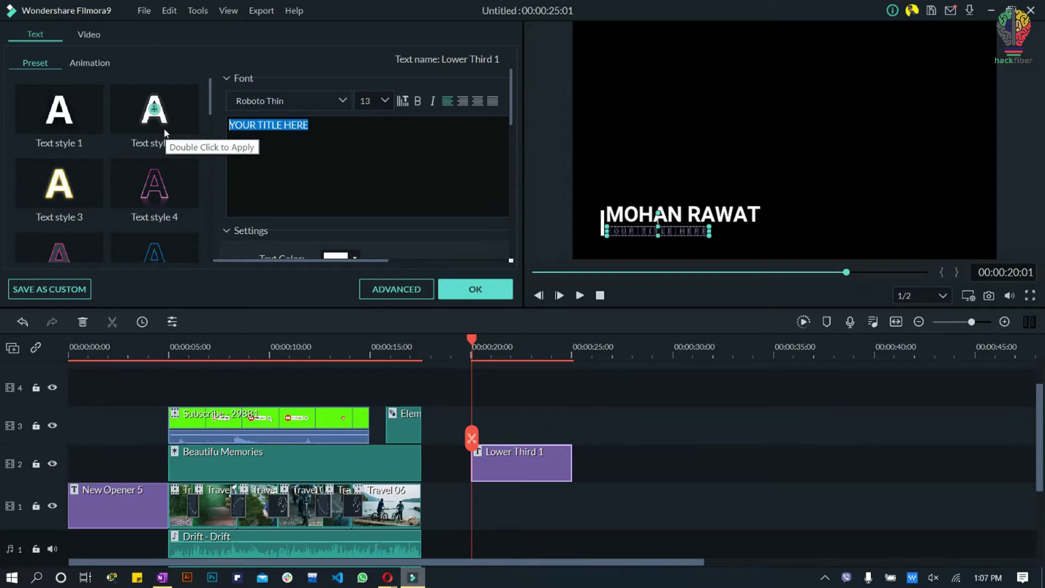
pyautogui.write('HA')
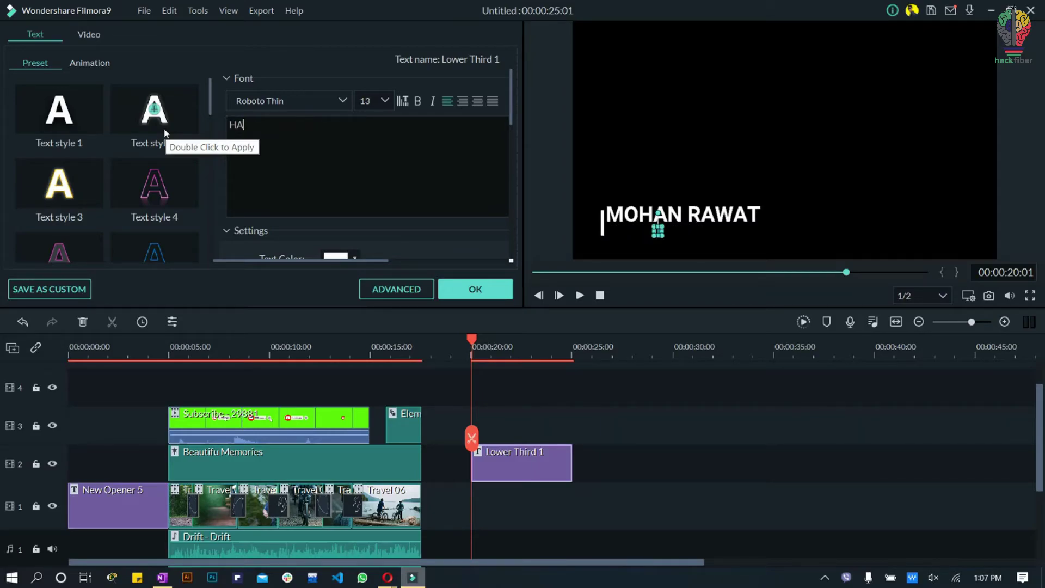
pyautogui.write('CKFIBER COR')
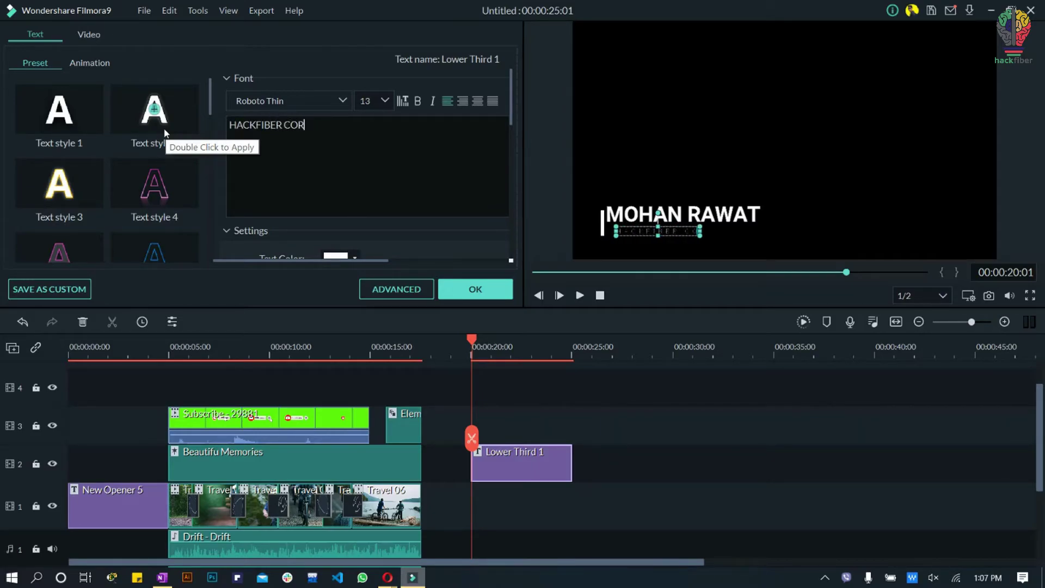
pyautogui.write('E TEAM')
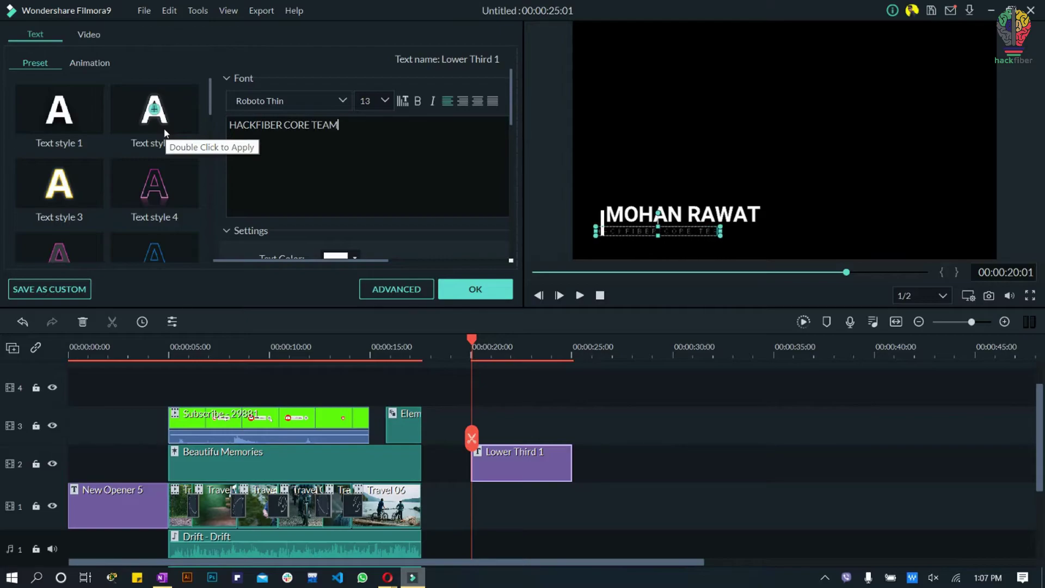
# - Centre the HACKFIBER CORE TEAM subtitle under the name and confirm the title edits
pyautogui.click(696, 232)
pyautogui.click(702, 230)
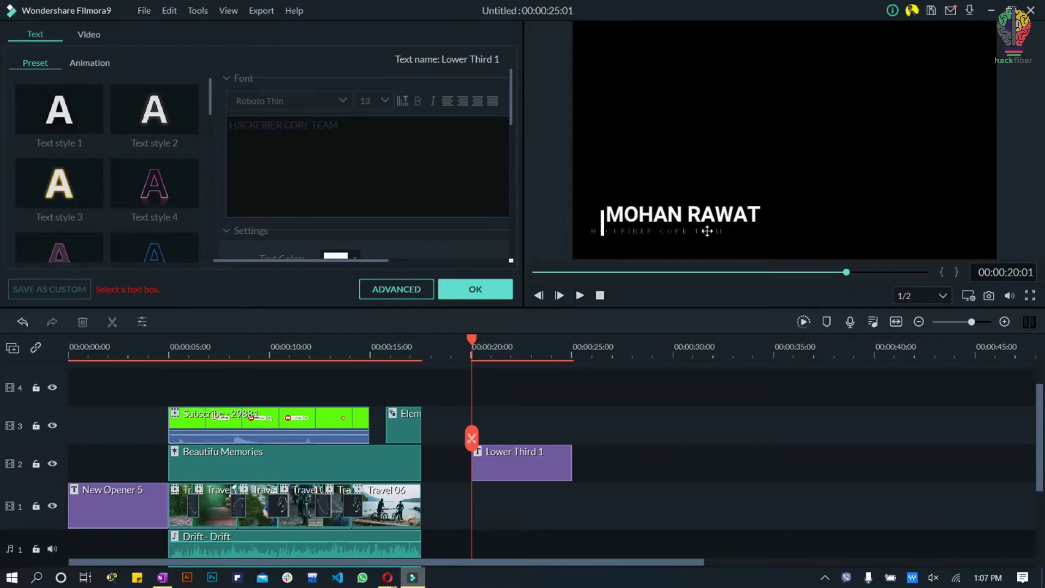
pyautogui.moveTo(711, 231); pyautogui.dragTo(735, 233)
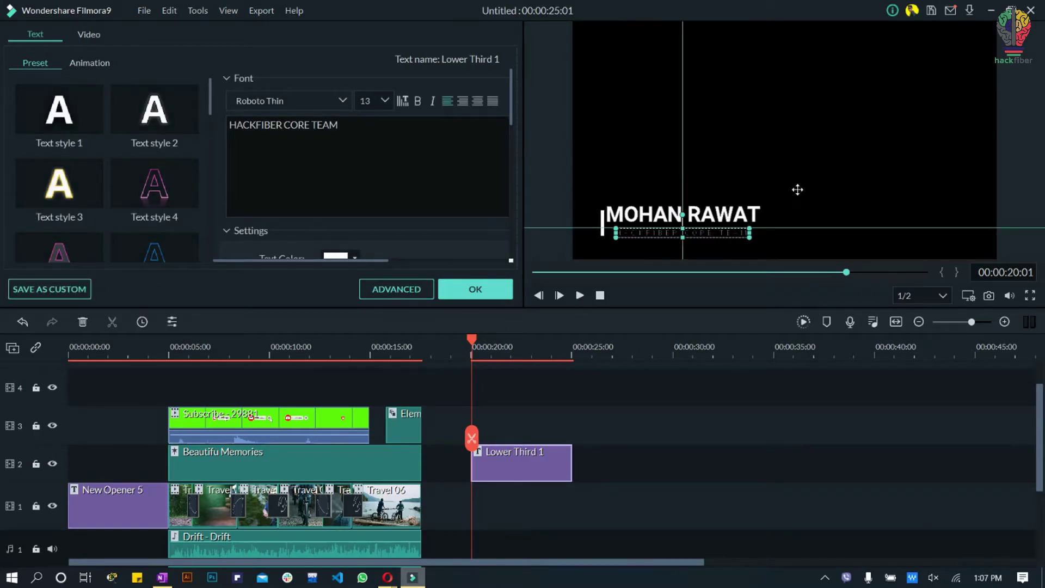
pyautogui.click(704, 227)
pyautogui.click(699, 230)
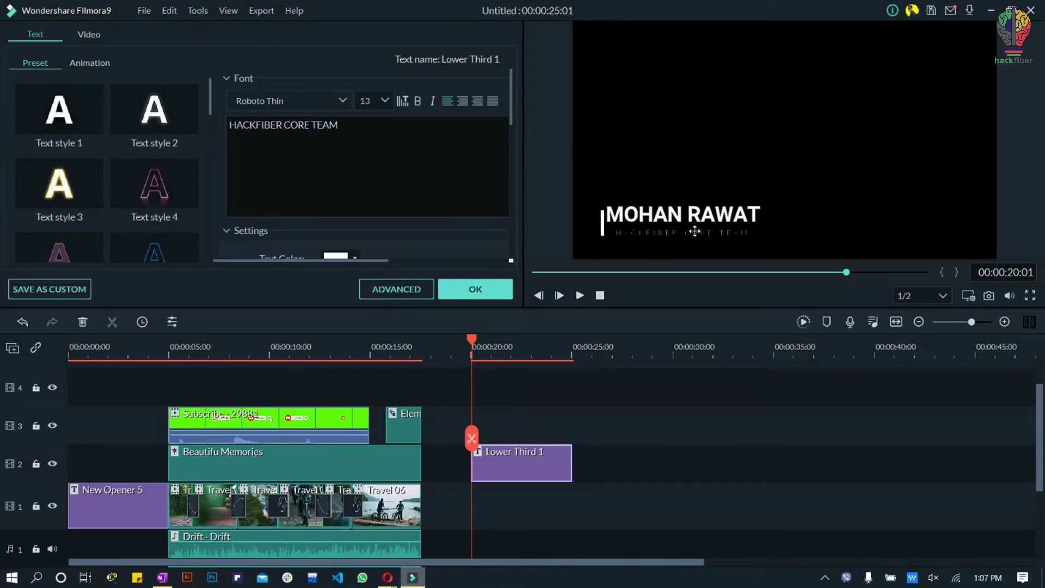
pyautogui.moveTo(696, 234); pyautogui.dragTo(693, 231)
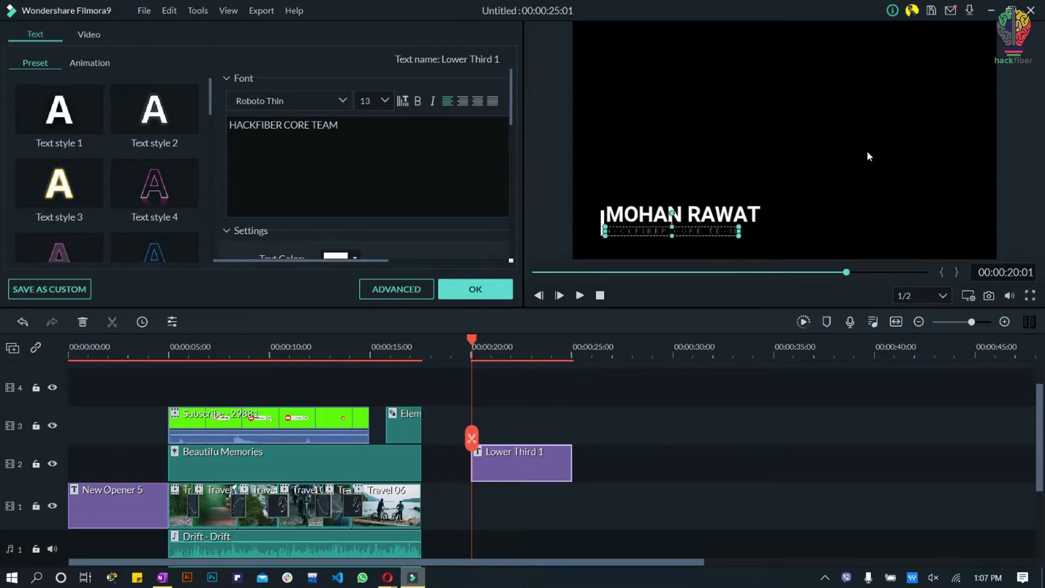
pyautogui.click(631, 248)
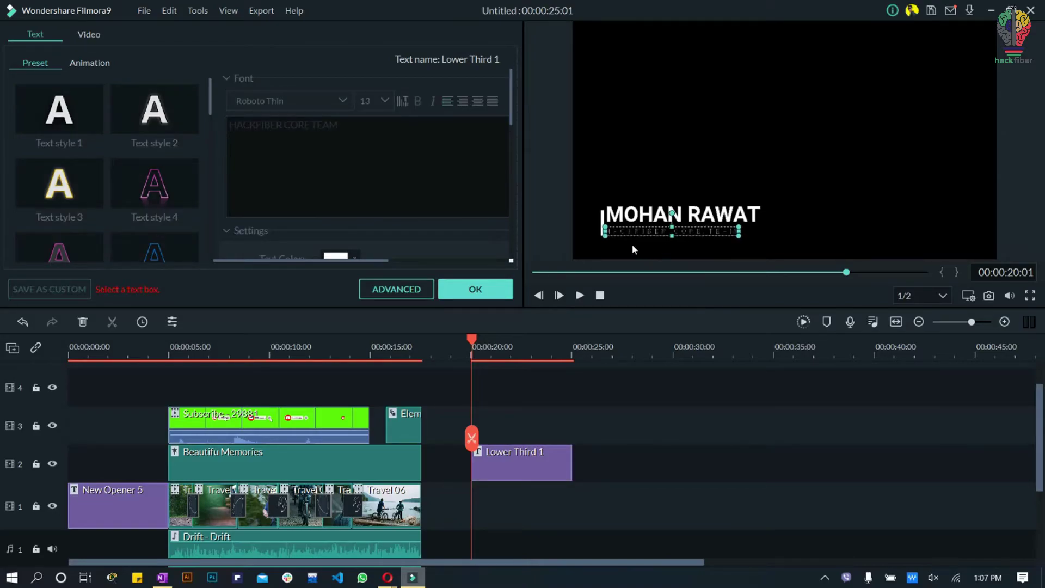
pyautogui.click(602, 225)
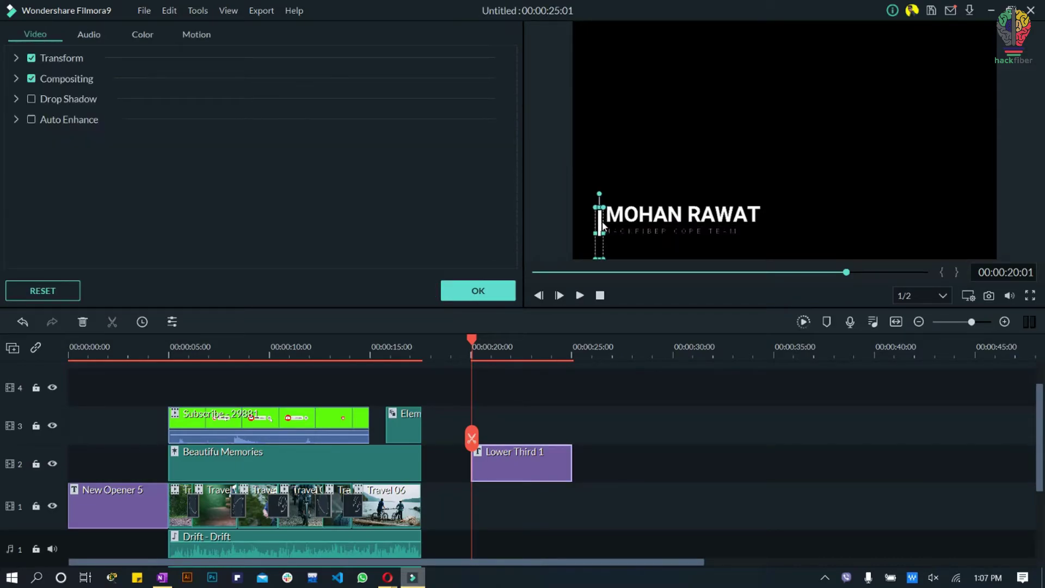
pyautogui.click(498, 286)
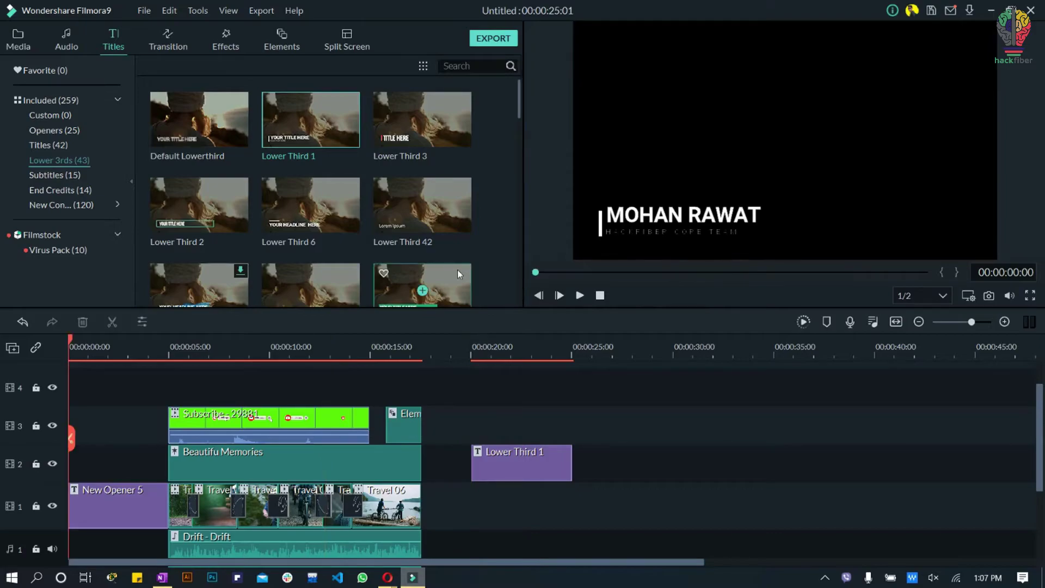
# - Preview the lower third at 00:20, then move it to track 4 at 00:05 and shorten it
pyautogui.click(472, 352)
pyautogui.press('space')
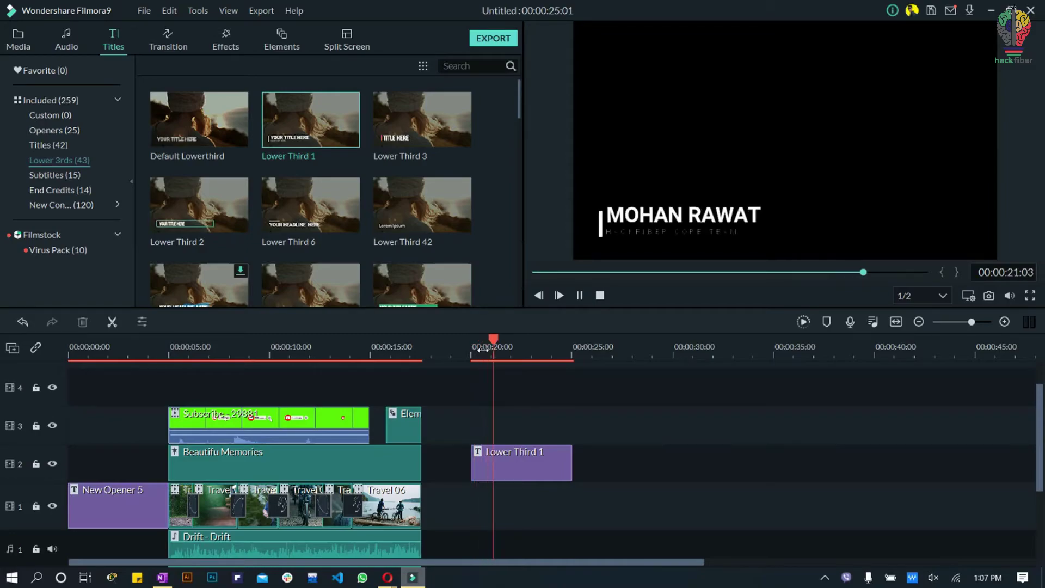
pyautogui.press('space')
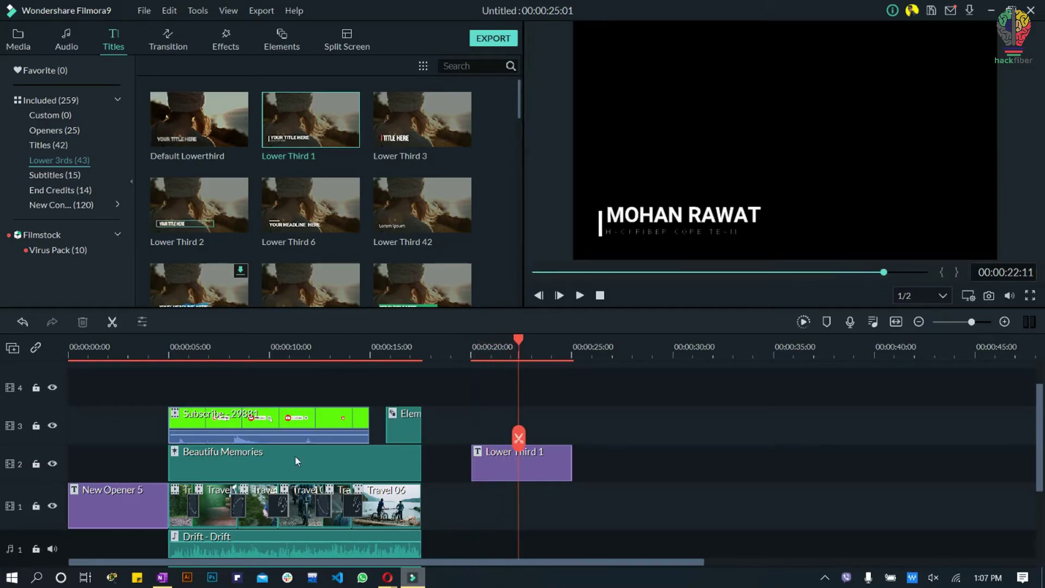
pyautogui.scroll(-1, 295, 455)
pyautogui.scroll(-1, 280, 462)
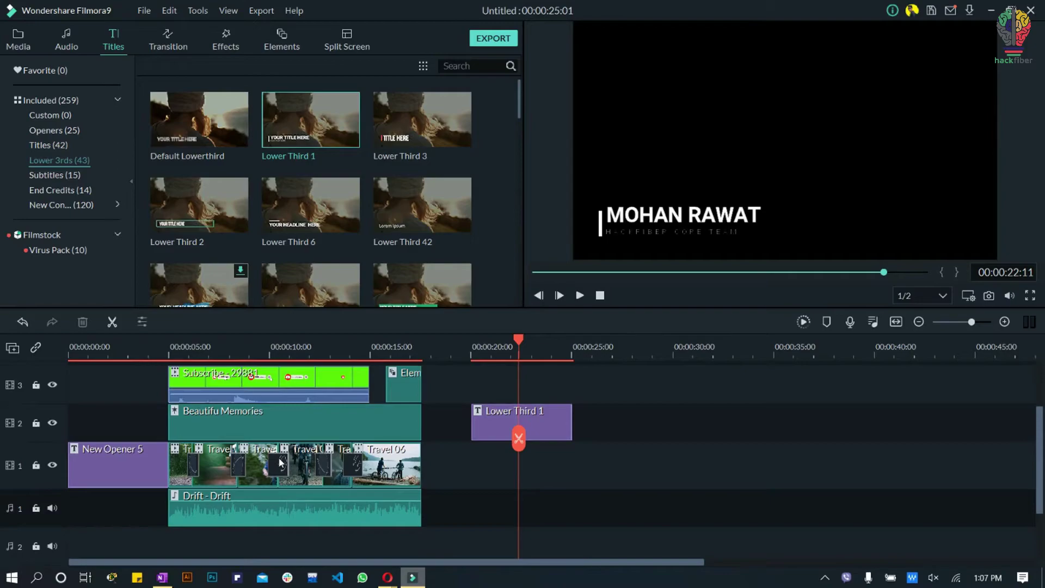
pyautogui.scroll(2, 280, 463)
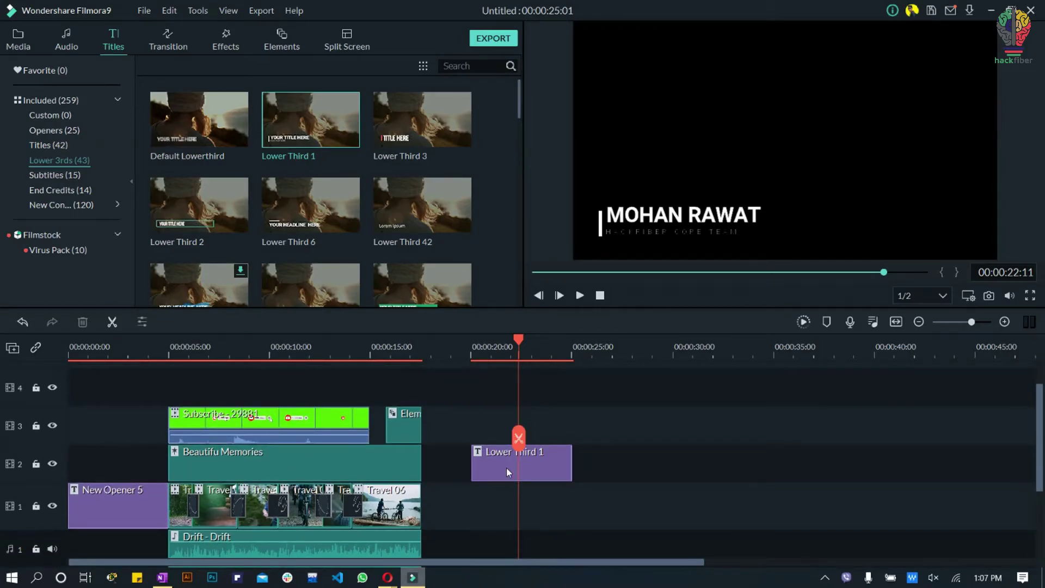
pyautogui.moveTo(506, 467); pyautogui.dragTo(202, 385)
pyautogui.moveTo(269, 388); pyautogui.dragTo(184, 390)
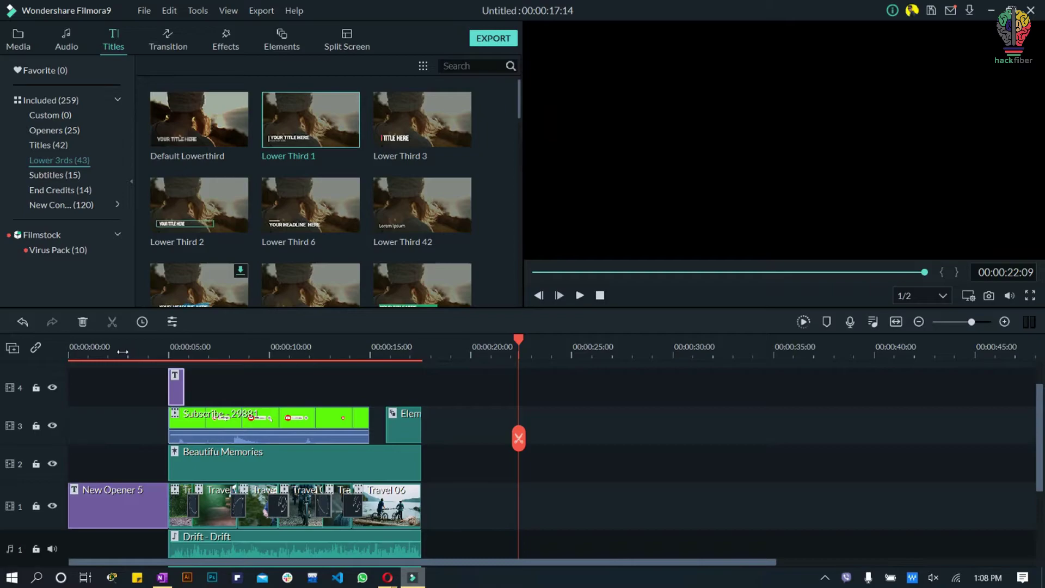
# - Play the title over the cycling footage, lengthen its clip, and replay it from its start
pyautogui.click(122, 352)
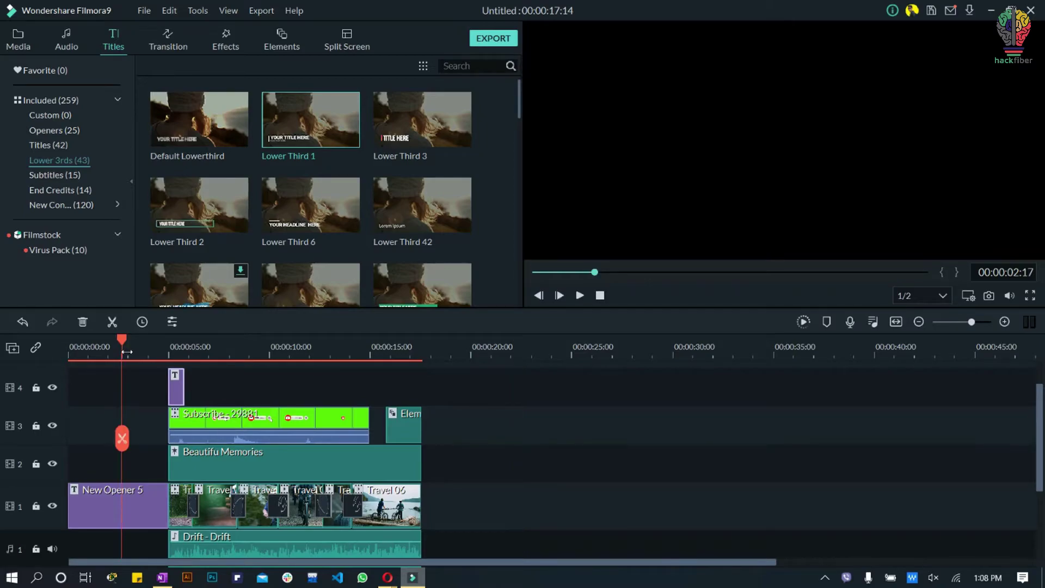
pyautogui.press('space')
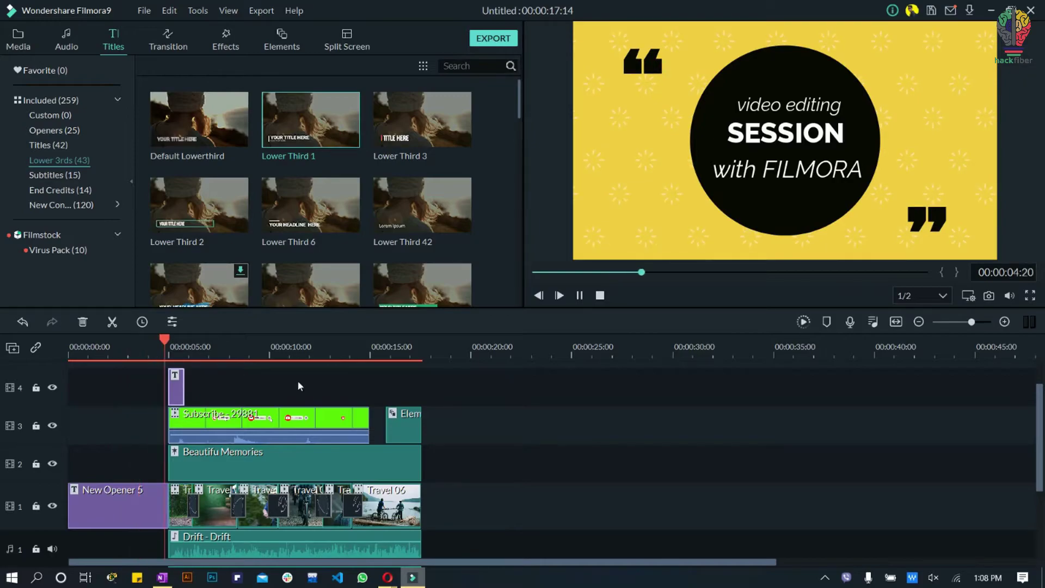
pyautogui.press('space')
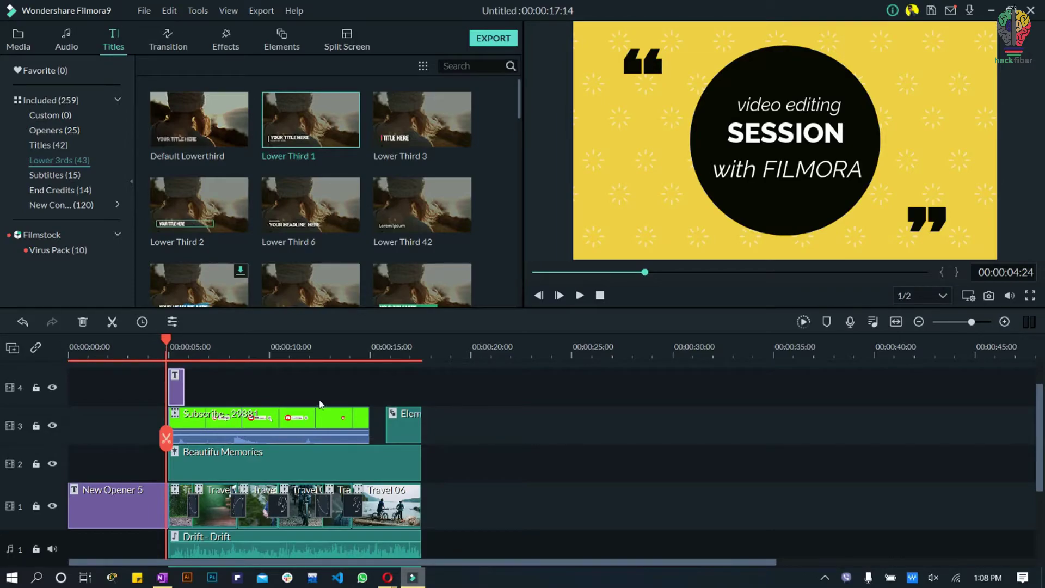
pyautogui.press('space')
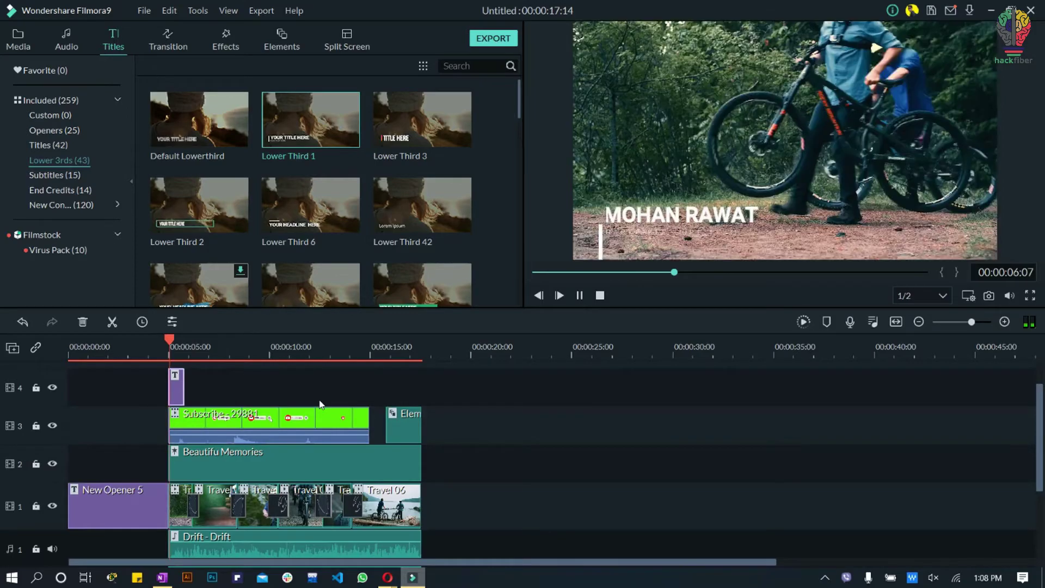
pyautogui.press('space')
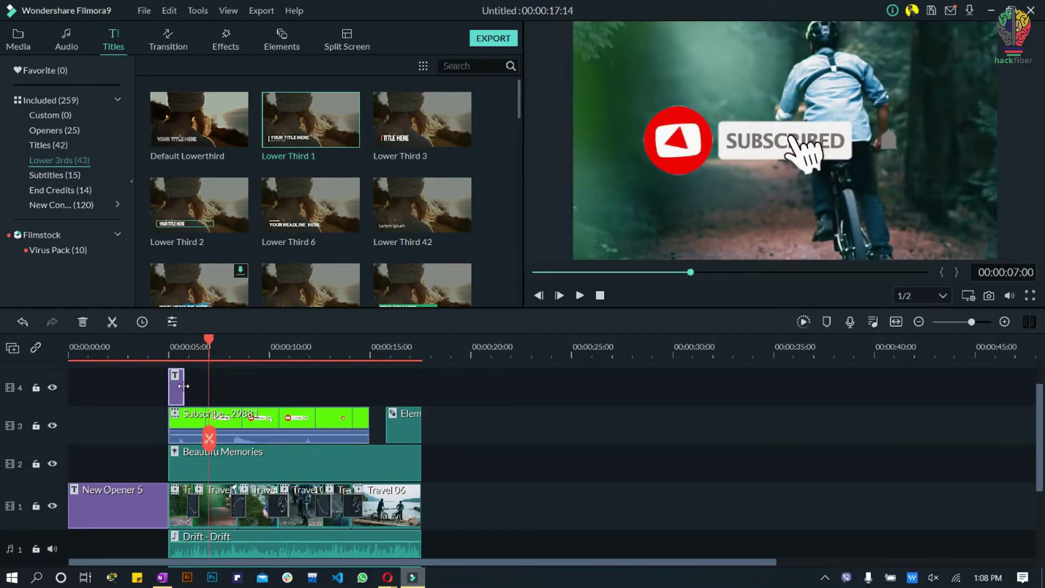
pyautogui.moveTo(179, 387); pyautogui.dragTo(228, 387)
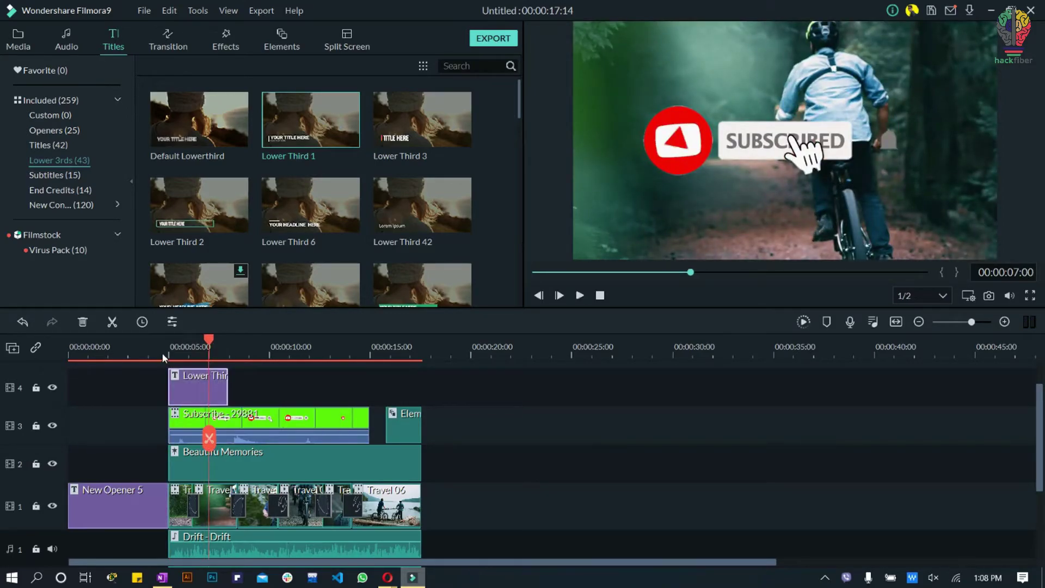
pyautogui.press('Up')
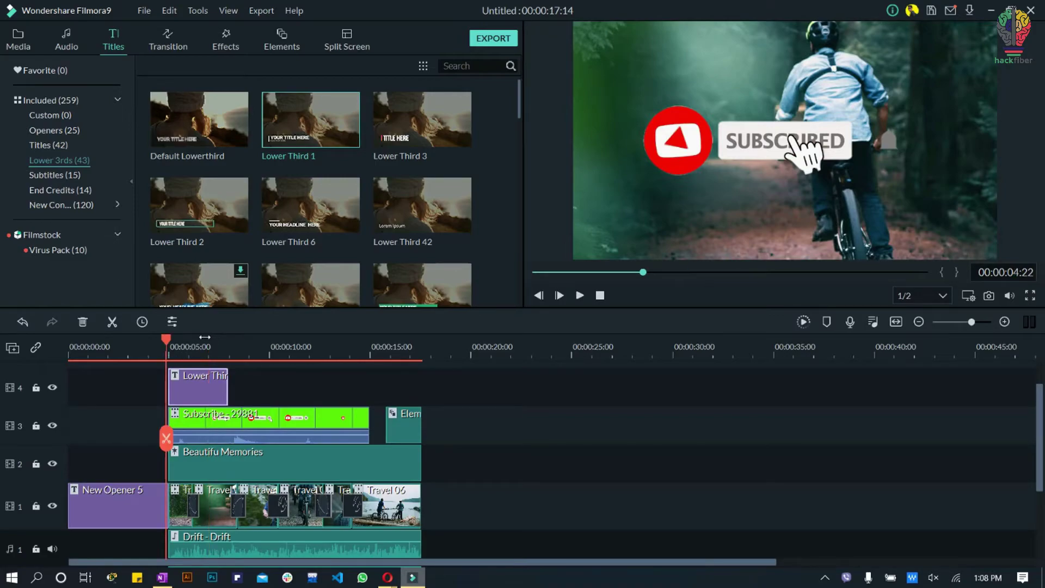
pyautogui.press('space')
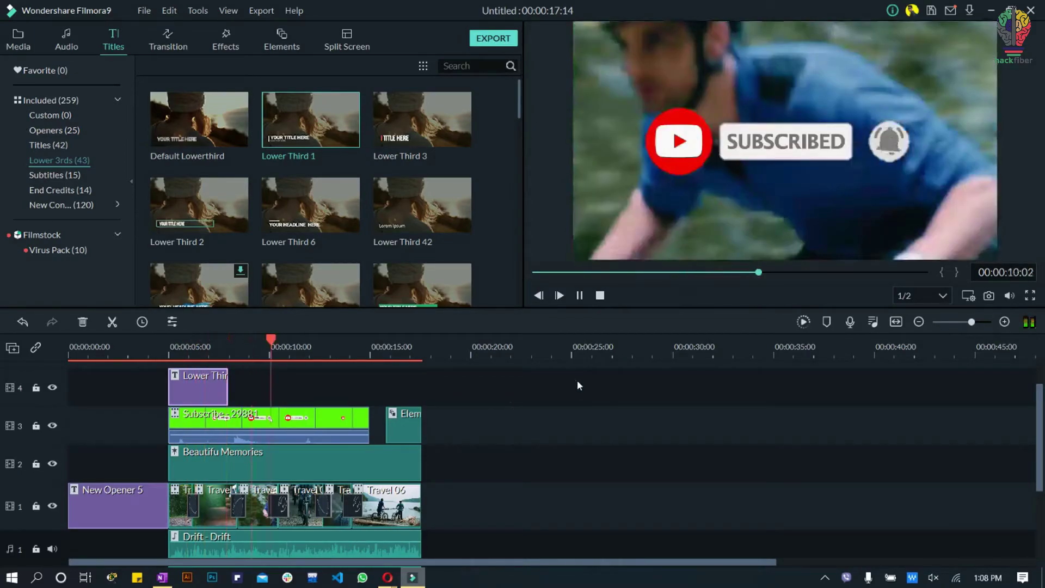
pyautogui.press('space')
pyautogui.click(448, 355)
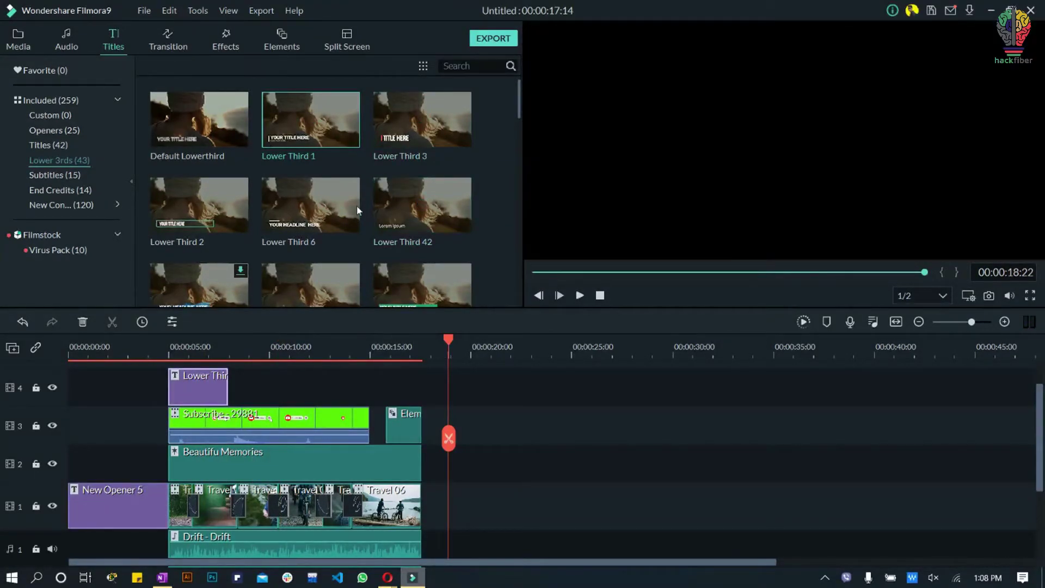
pyautogui.click(77, 193)
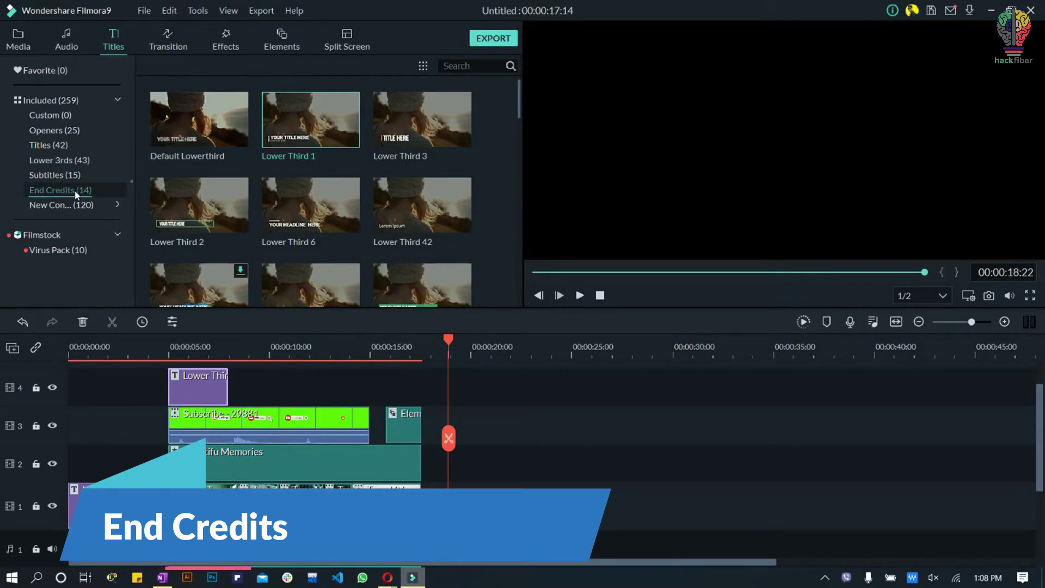
pyautogui.moveTo(302, 213)
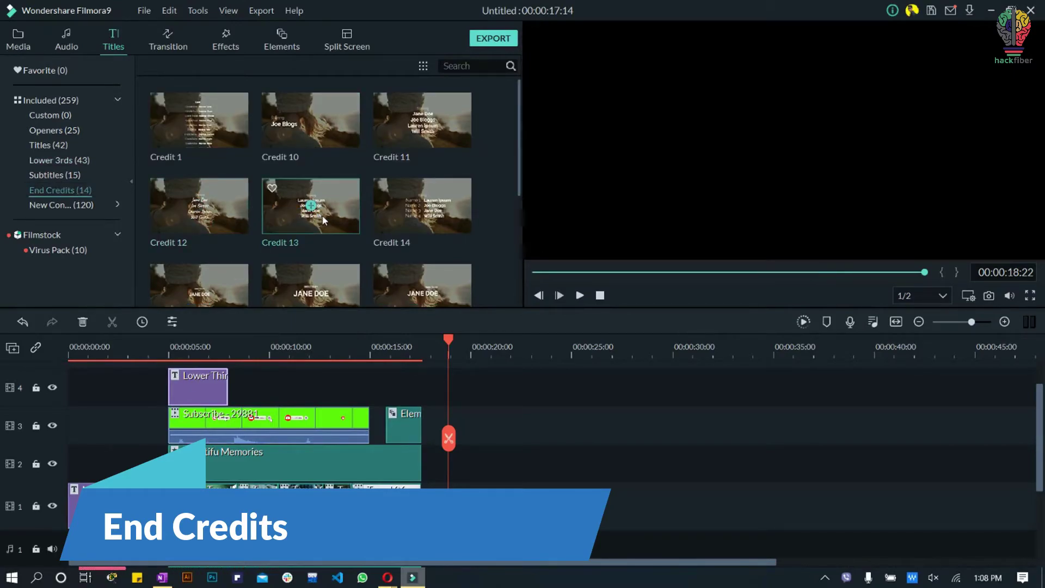
pyautogui.scroll(-3, 342, 214)
pyautogui.moveTo(203, 265)
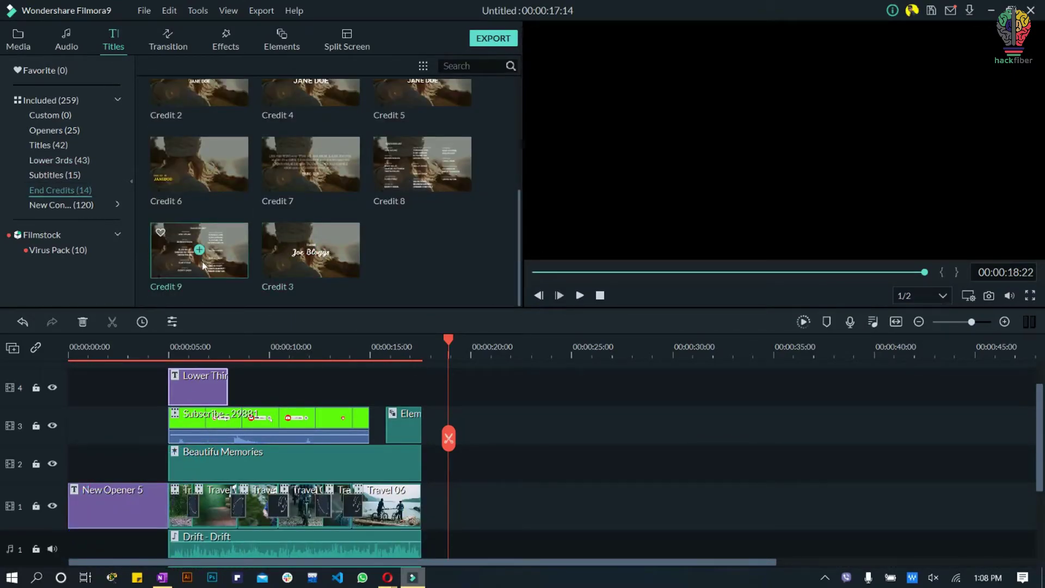
pyautogui.moveTo(216, 263); pyautogui.dragTo(472, 532)
pyautogui.moveTo(423, 349); pyautogui.dragTo(329, 351)
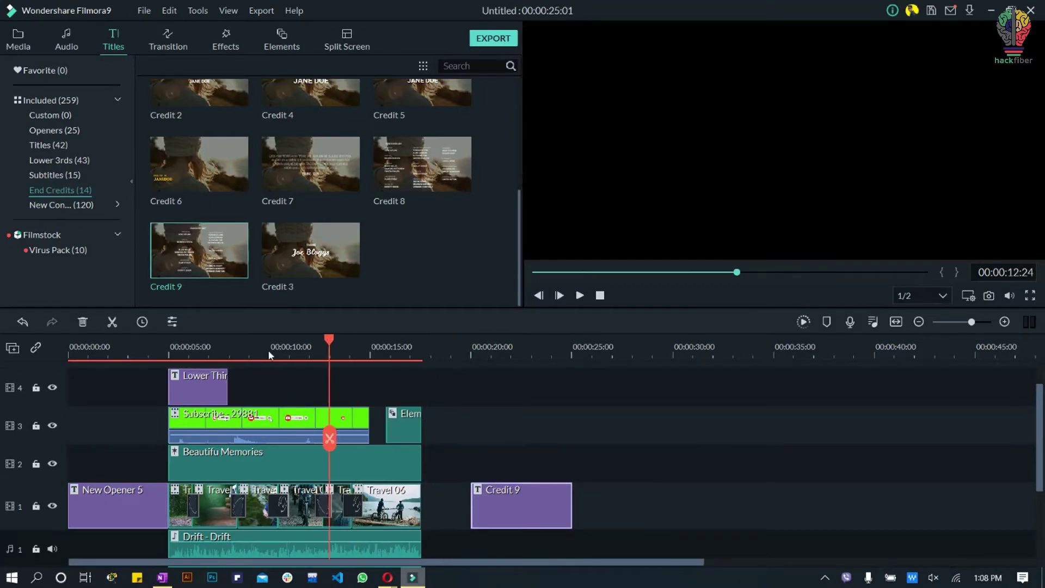
pyautogui.click(269, 355)
pyautogui.moveTo(226, 272)
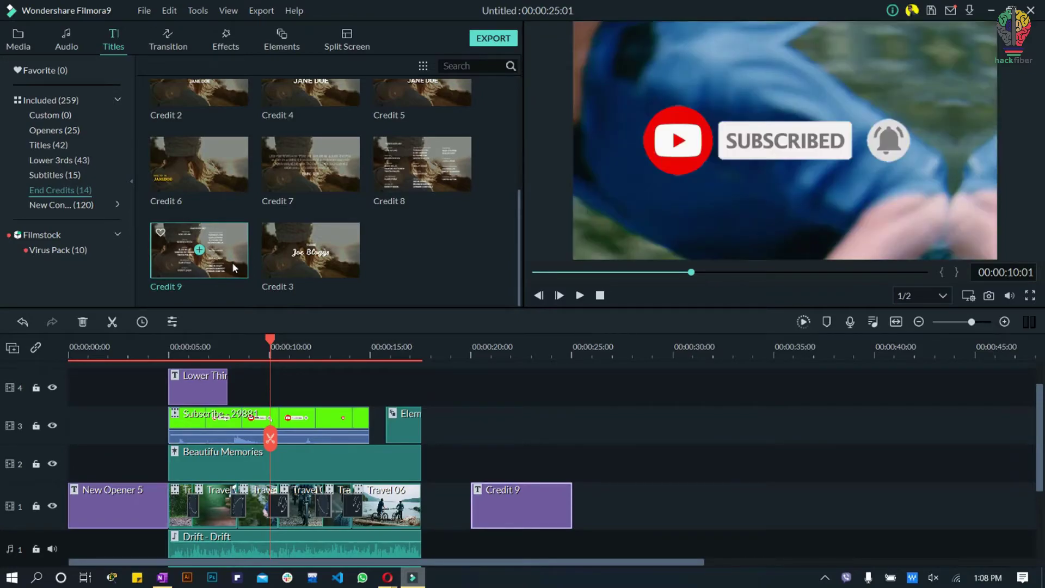
pyautogui.click(232, 262)
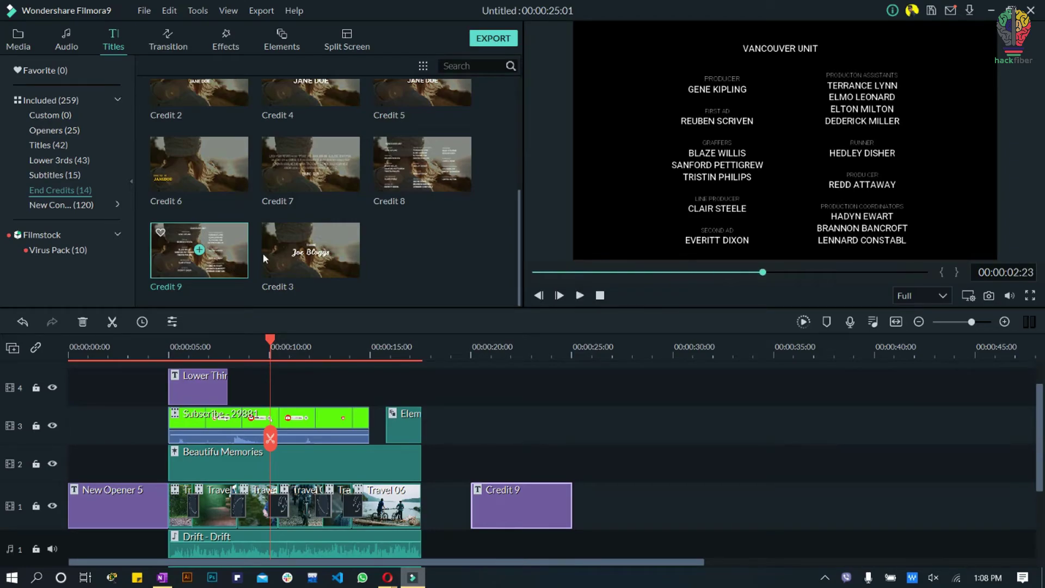
pyautogui.scroll(3, 393, 204)
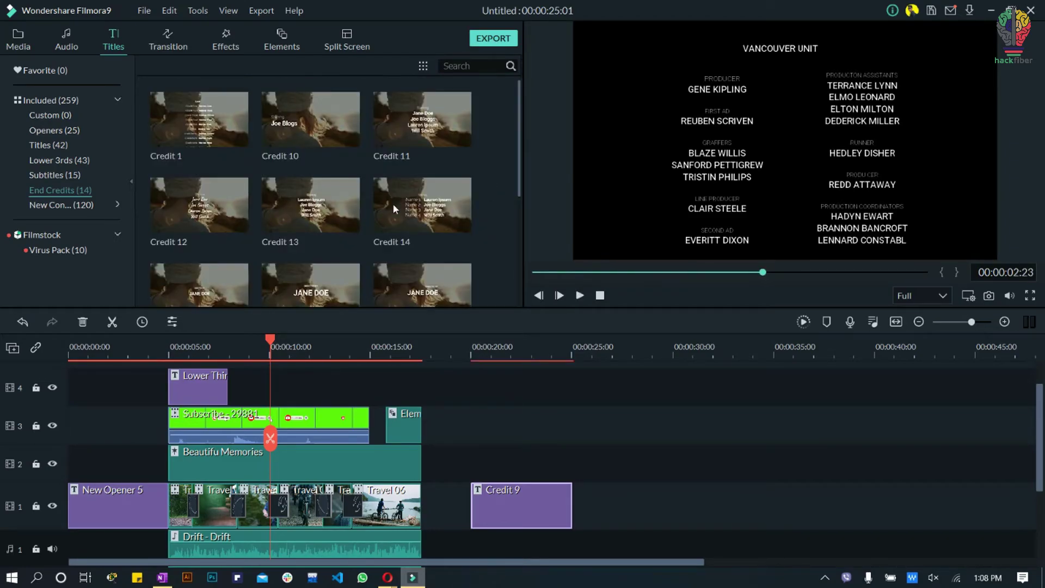
pyautogui.click(451, 122)
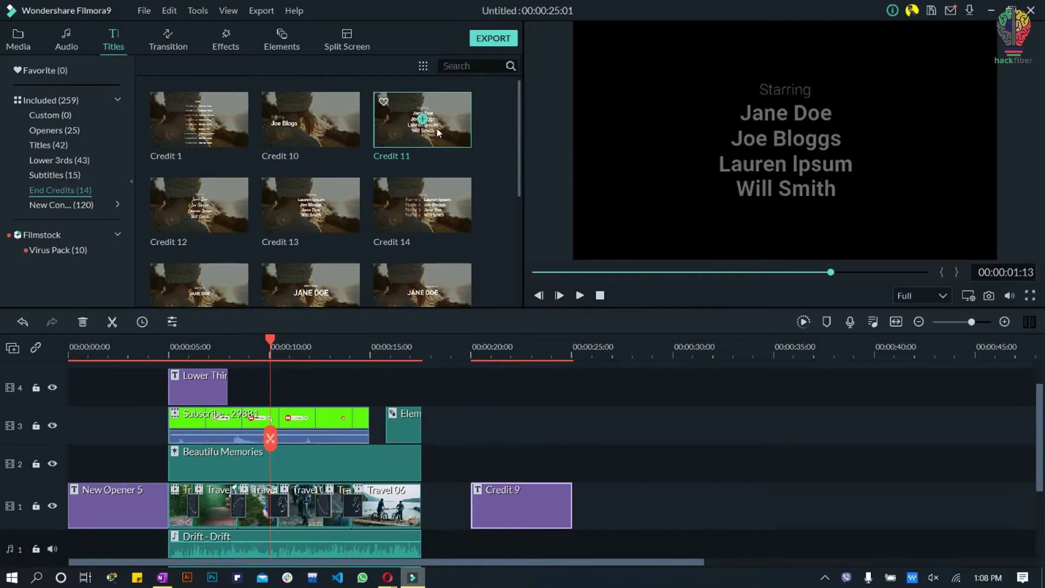
pyautogui.click(187, 142)
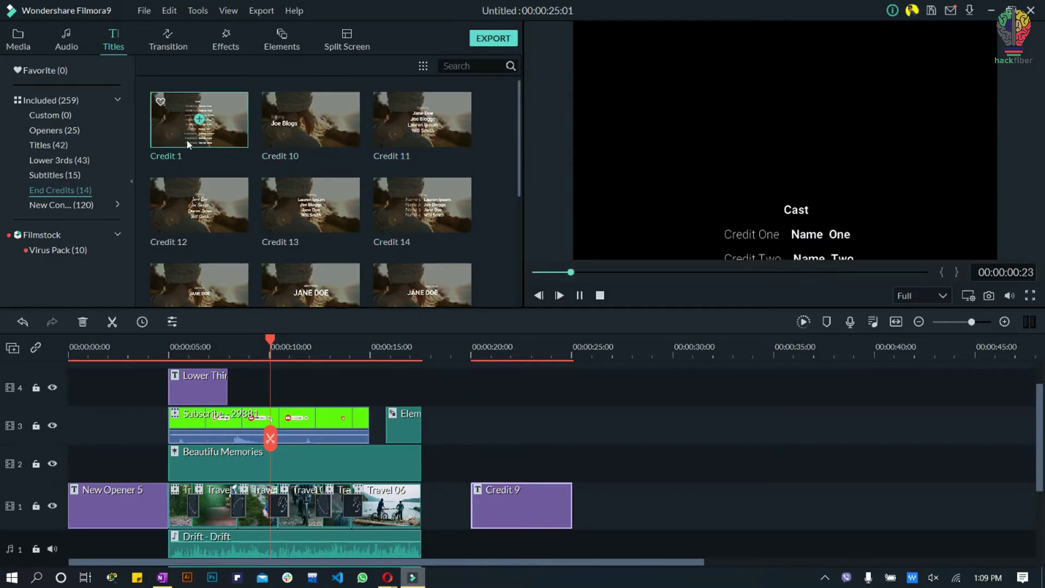
pyautogui.click(512, 512)
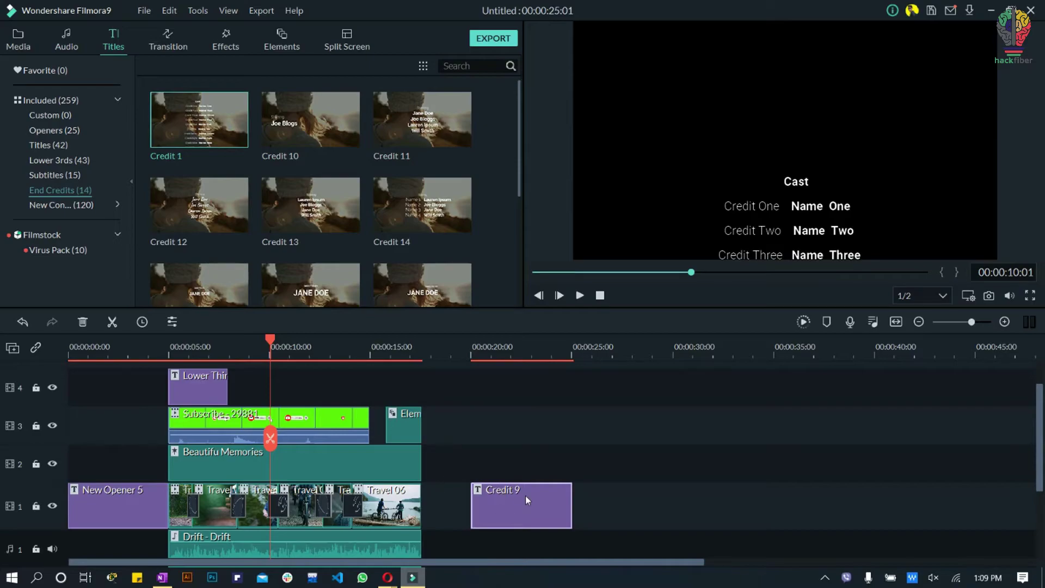
pyautogui.press('Delete')
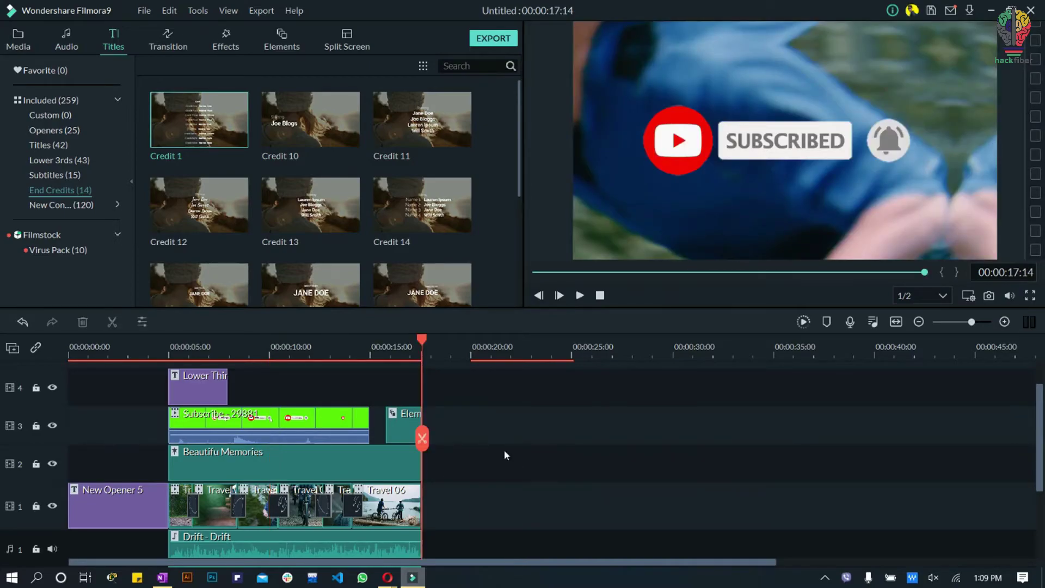
# - Add Credit 1 to track 1 right after the travel clips and play it from about 17 s
pyautogui.press('space')
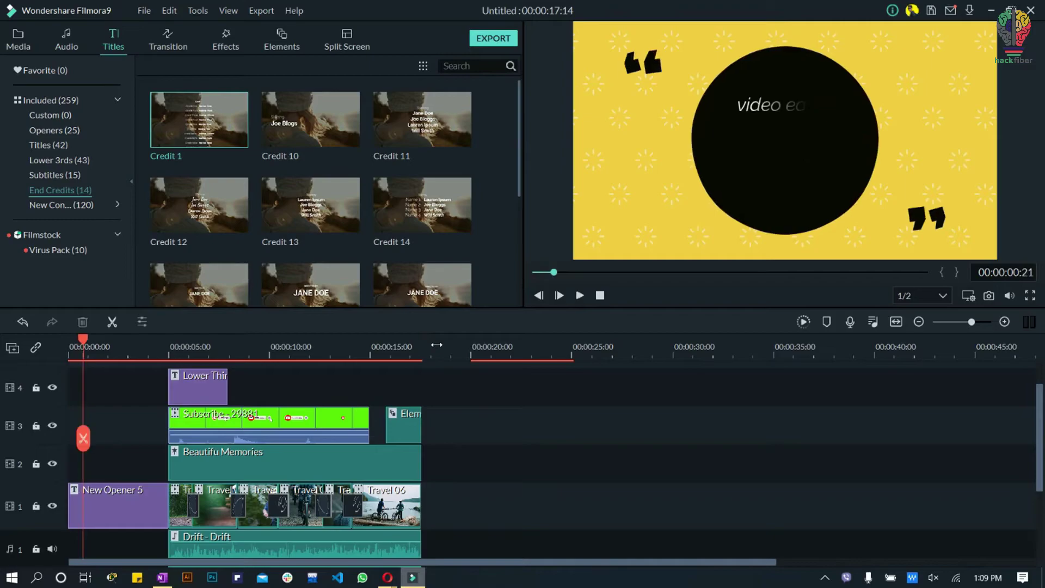
pyautogui.click(481, 346)
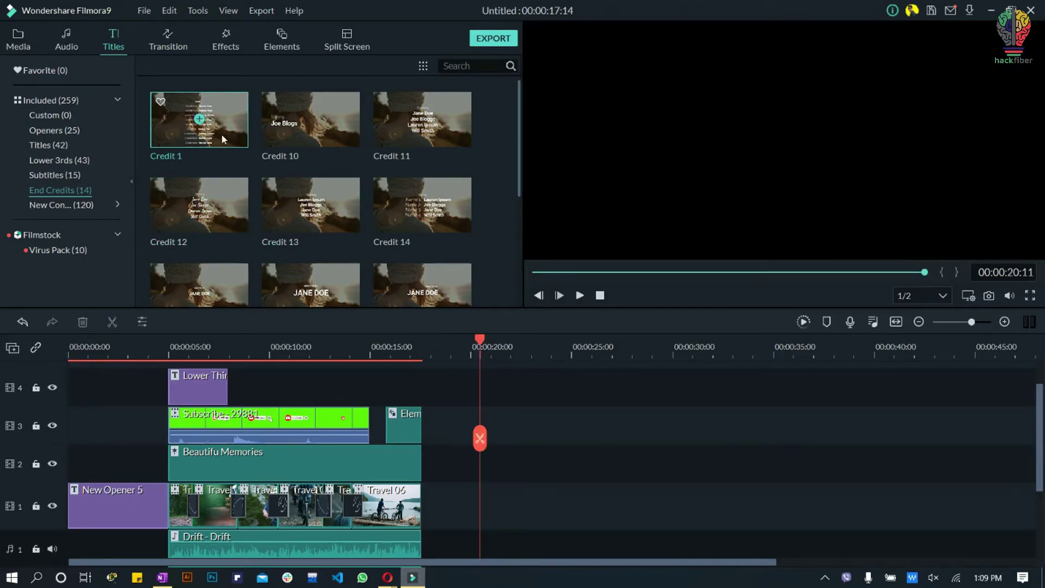
pyautogui.moveTo(483, 406); pyautogui.dragTo(467, 523)
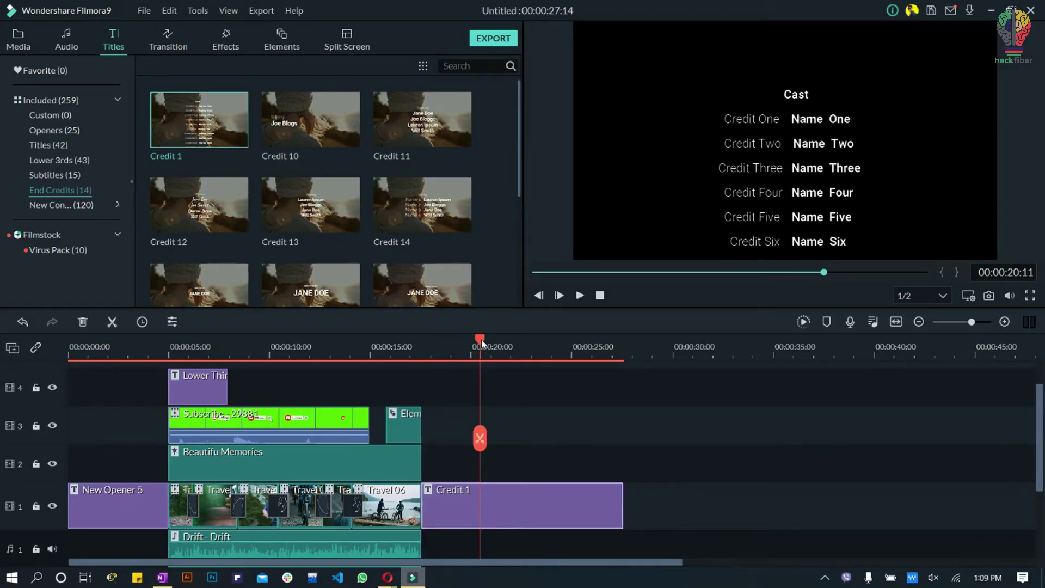
pyautogui.moveTo(481, 338); pyautogui.dragTo(412, 348)
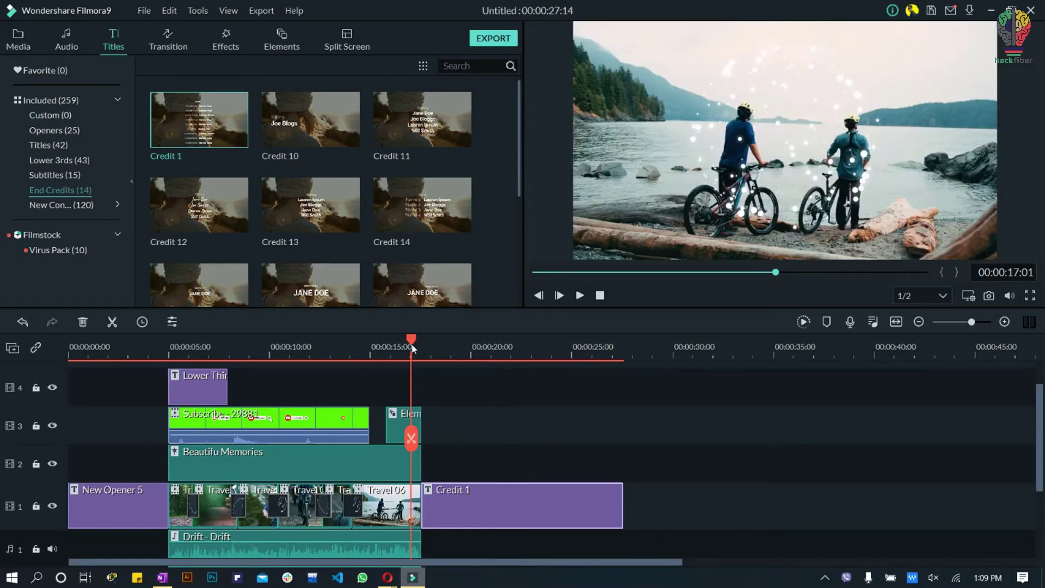
pyautogui.press('space')
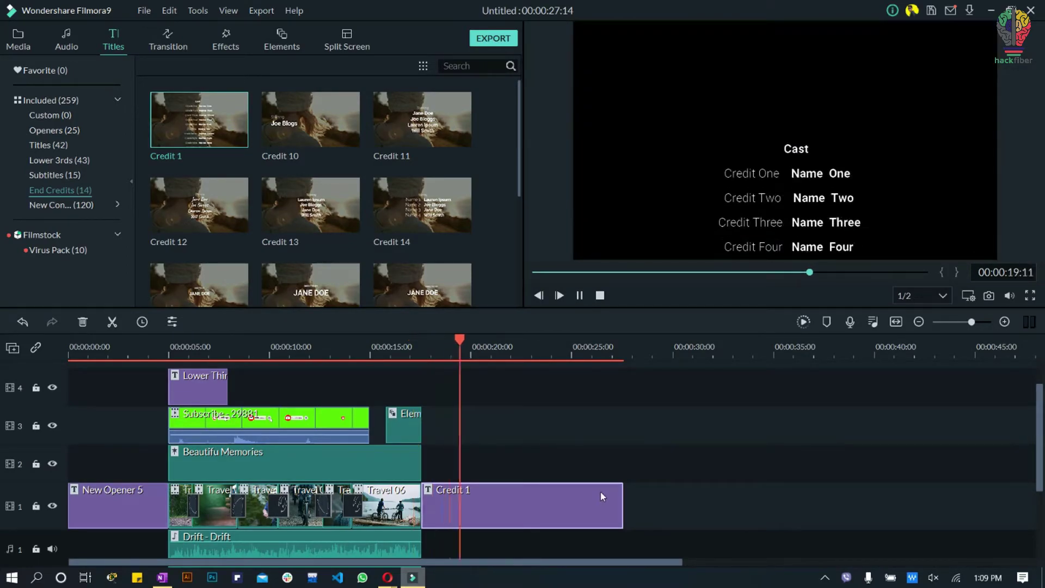
pyautogui.press('space')
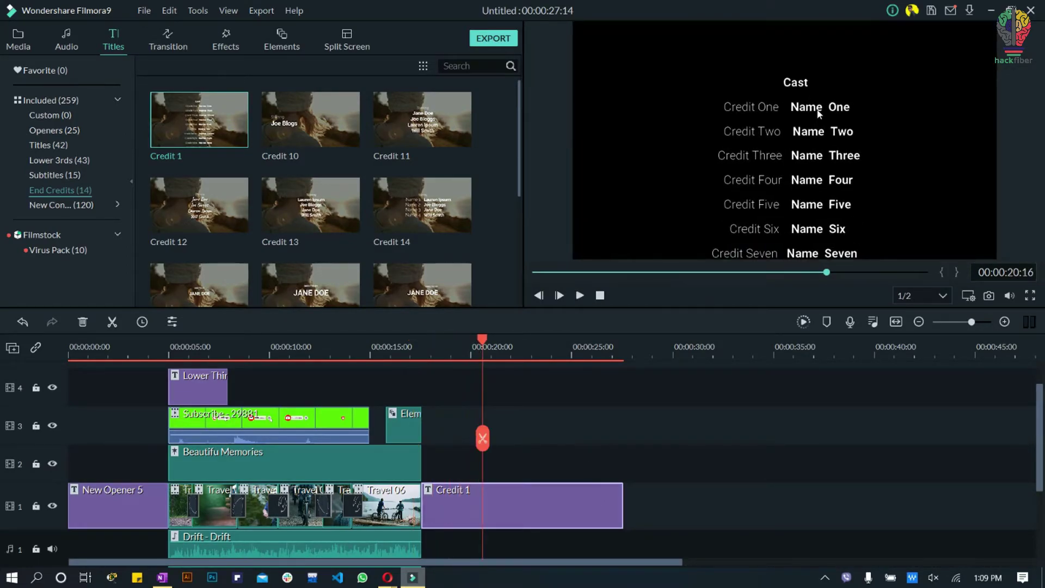
# - Review the Credit 1 title text, including the Credit Three to Credit Five lines, and confirm
pyautogui.doubleClick(568, 488)
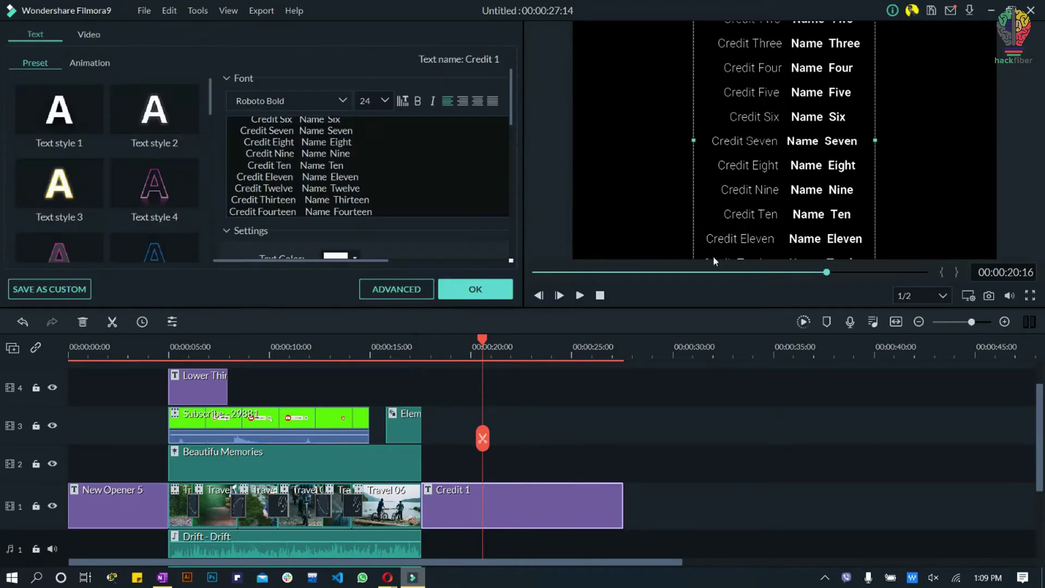
pyautogui.scroll(2, 348, 156)
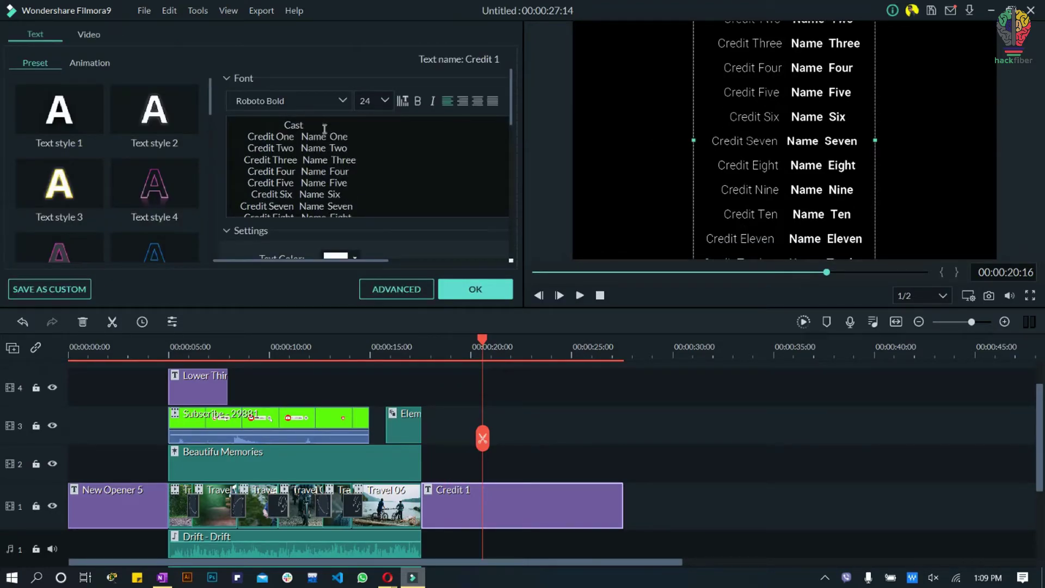
pyautogui.moveTo(374, 182); pyautogui.dragTo(267, 160)
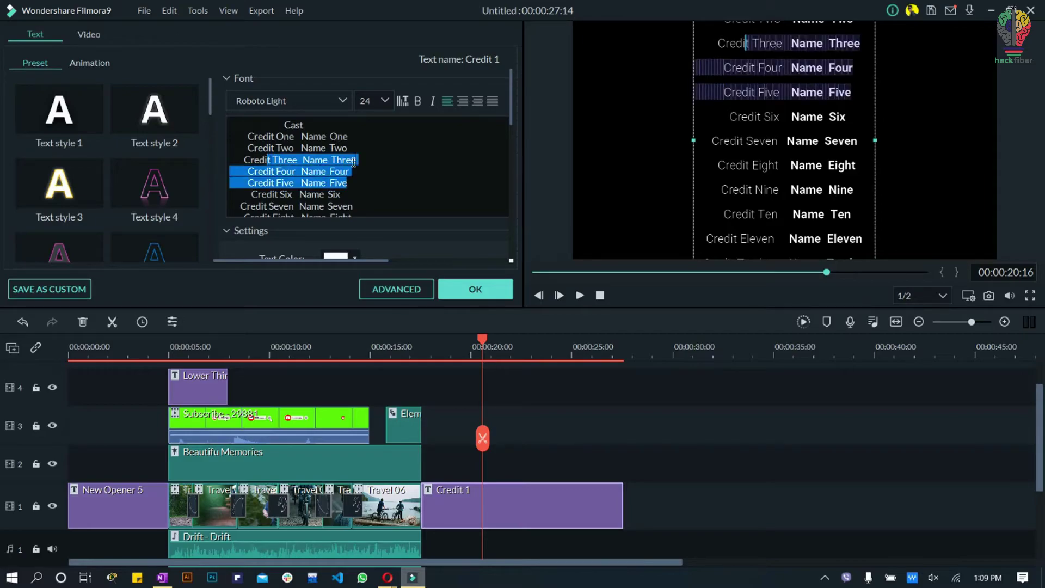
pyautogui.click(358, 170)
pyautogui.scroll(-3, 380, 191)
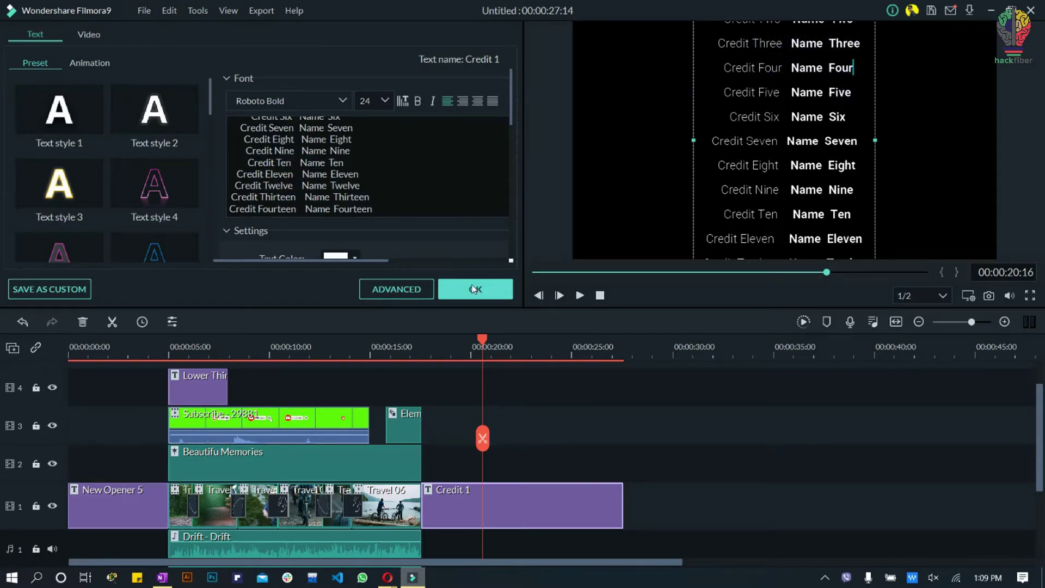
pyautogui.click(475, 289)
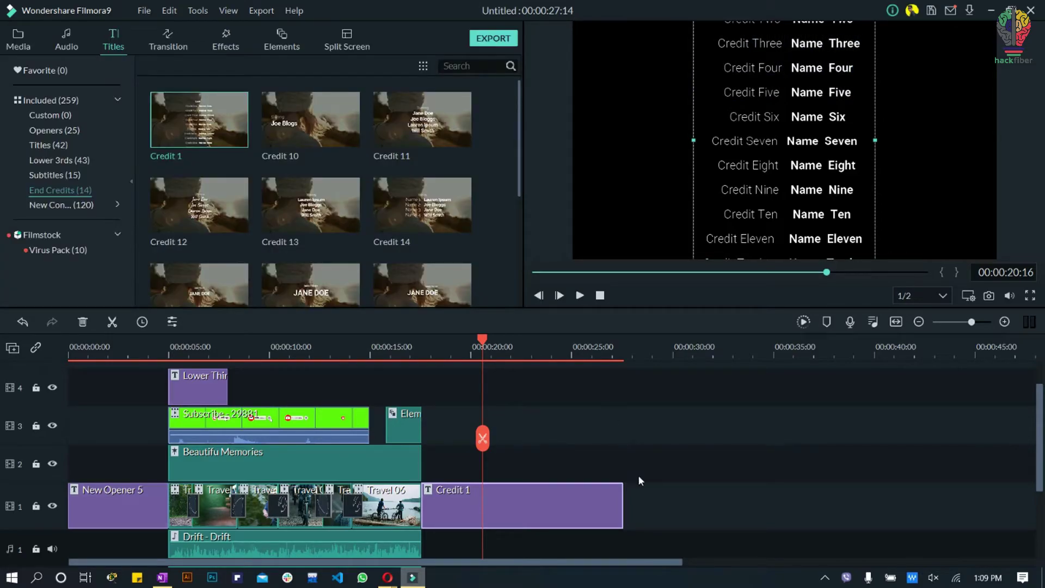
# - Trim Credit 1's right edge until the project length reads 00:00:24:00, then select the other clips
pyautogui.moveTo(623, 502); pyautogui.dragTo(597, 502)
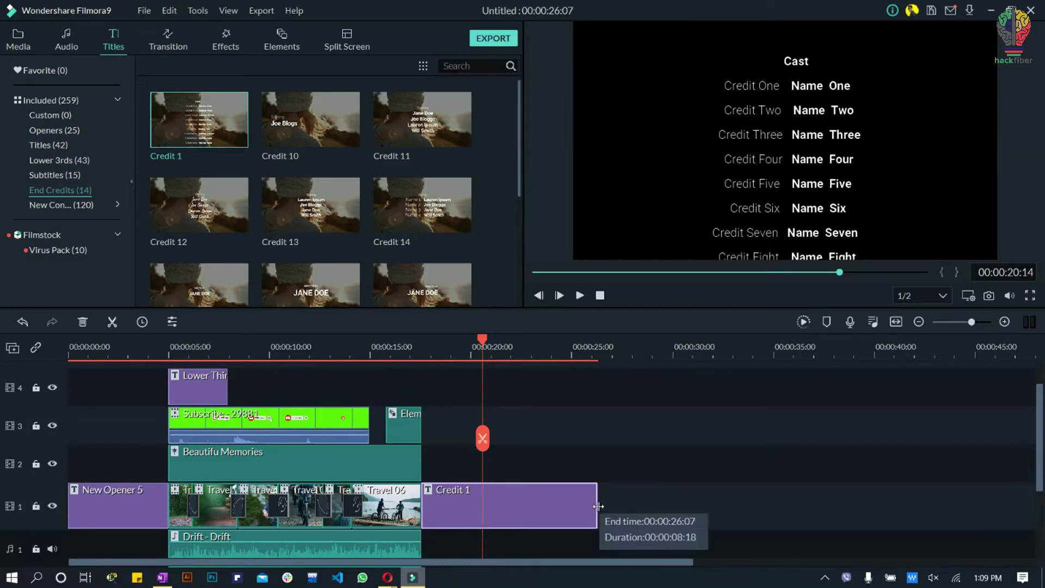
pyautogui.moveTo(598, 507); pyautogui.dragTo(551, 507)
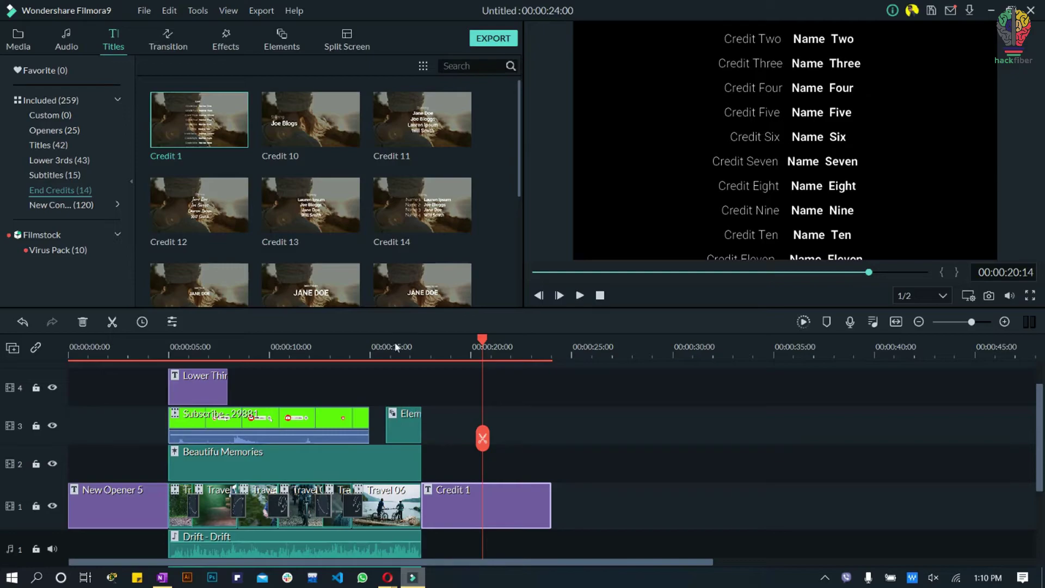
pyautogui.click(308, 463)
pyautogui.click(410, 439)
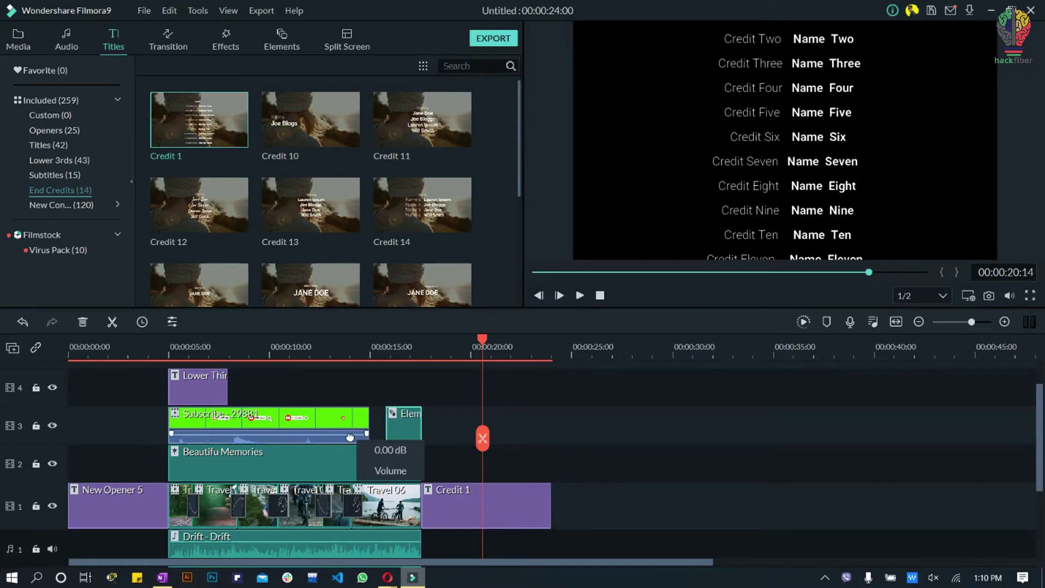
pyautogui.click(366, 438)
pyautogui.click(278, 468)
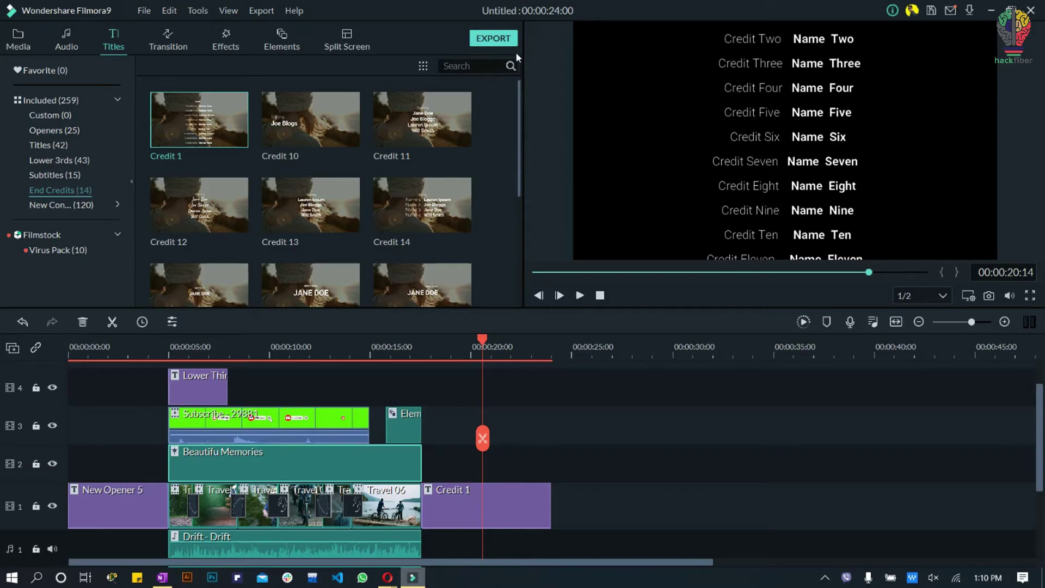
# - Check Beautifu Memories' effect settings, move the playhead to the start, and show Effects > LUT > Cinematic
pyautogui.doubleClick(330, 464)
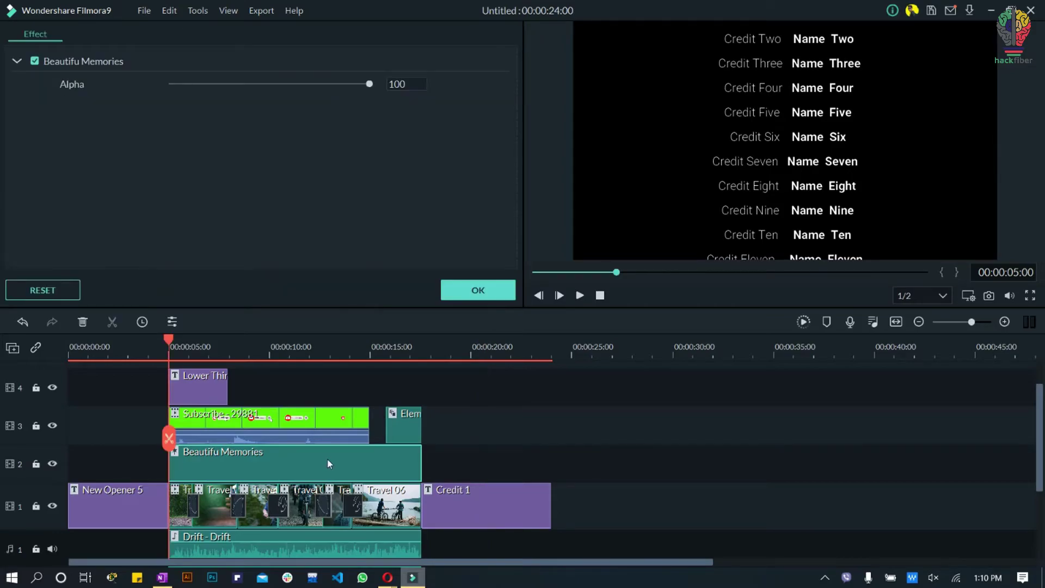
pyautogui.click(500, 290)
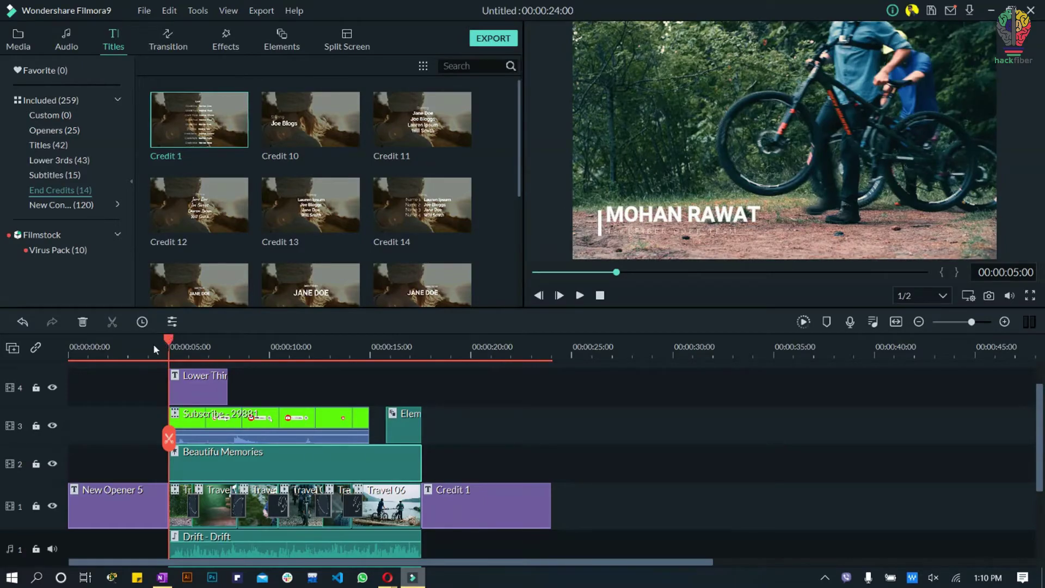
pyautogui.click(86, 350)
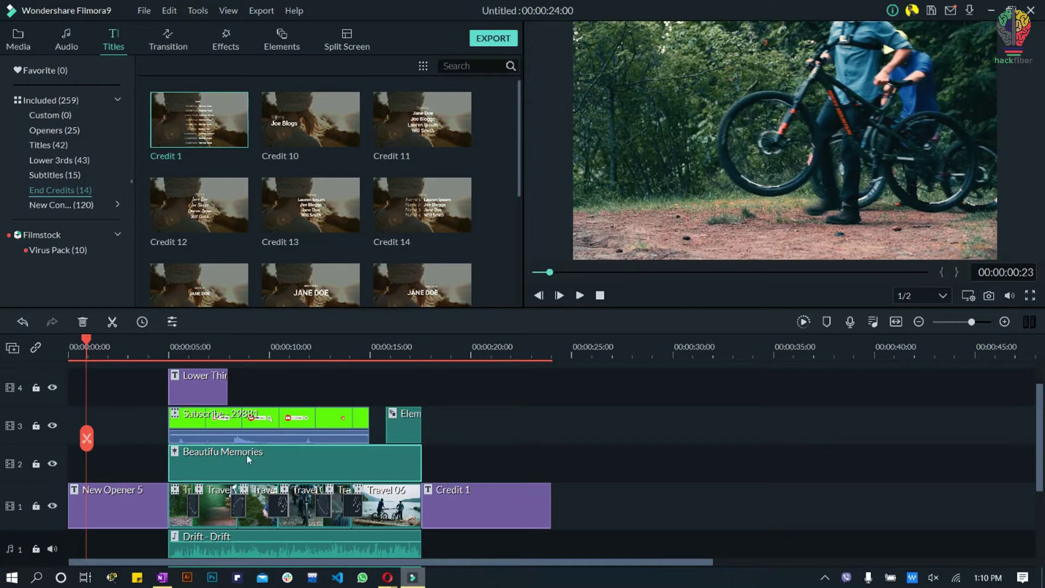
pyautogui.click(225, 41)
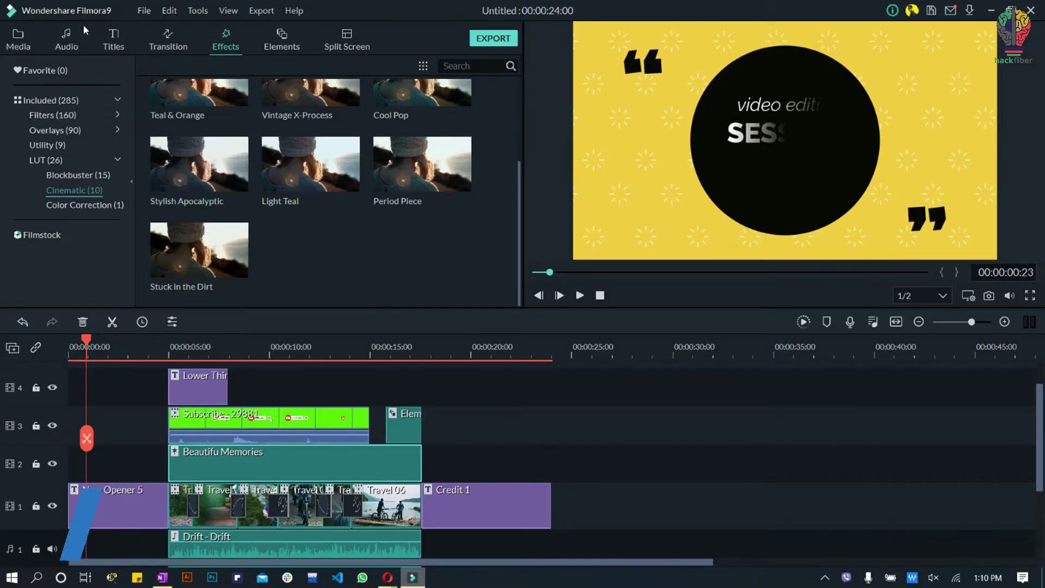
pyautogui.click(143, 11)
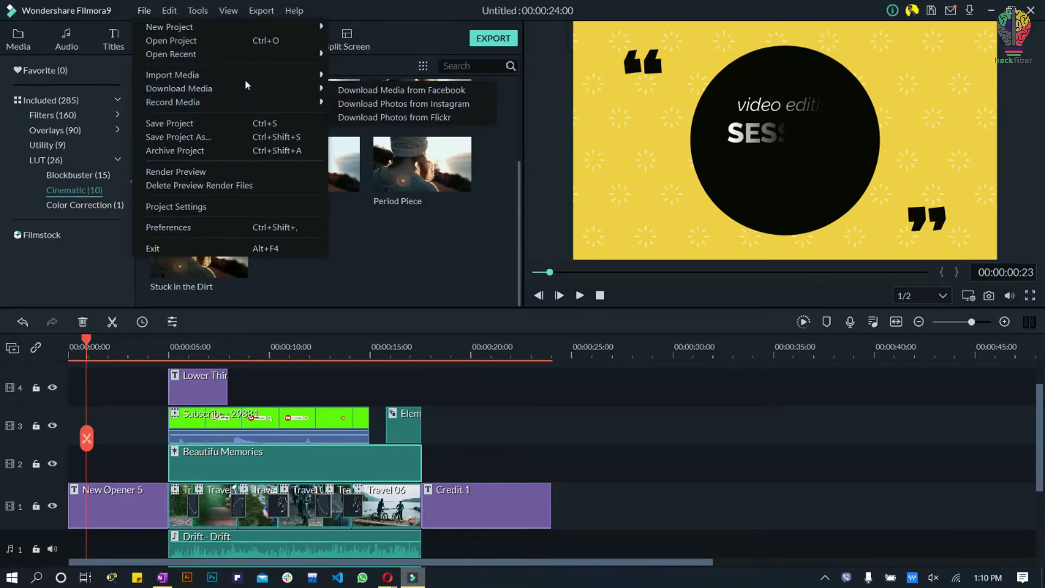
pyautogui.click(358, 252)
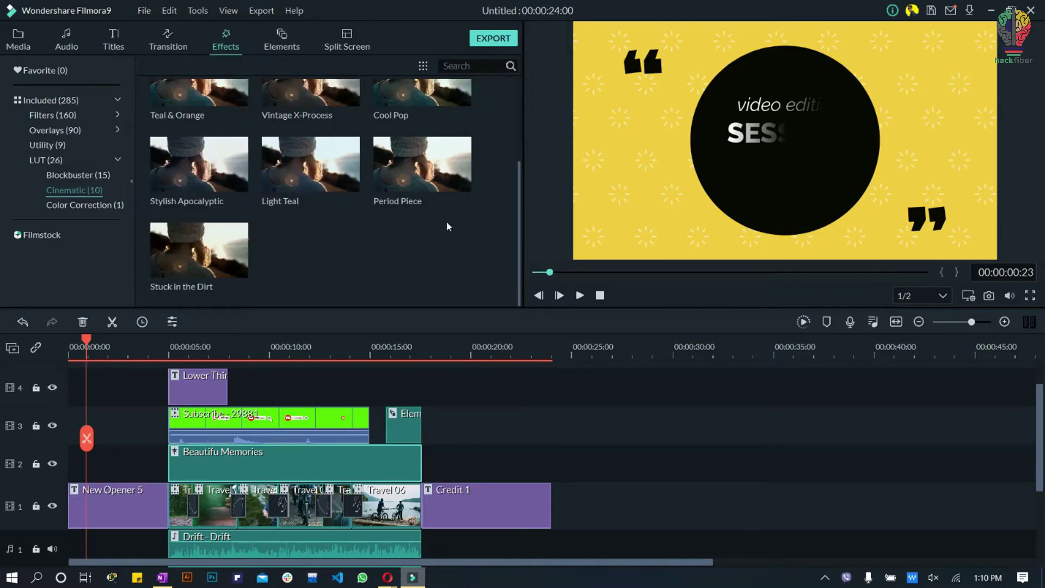
# - Open the Export dialog on Device export, preset to iPhone at 1280x720, 30 fps
pyautogui.click(489, 40)
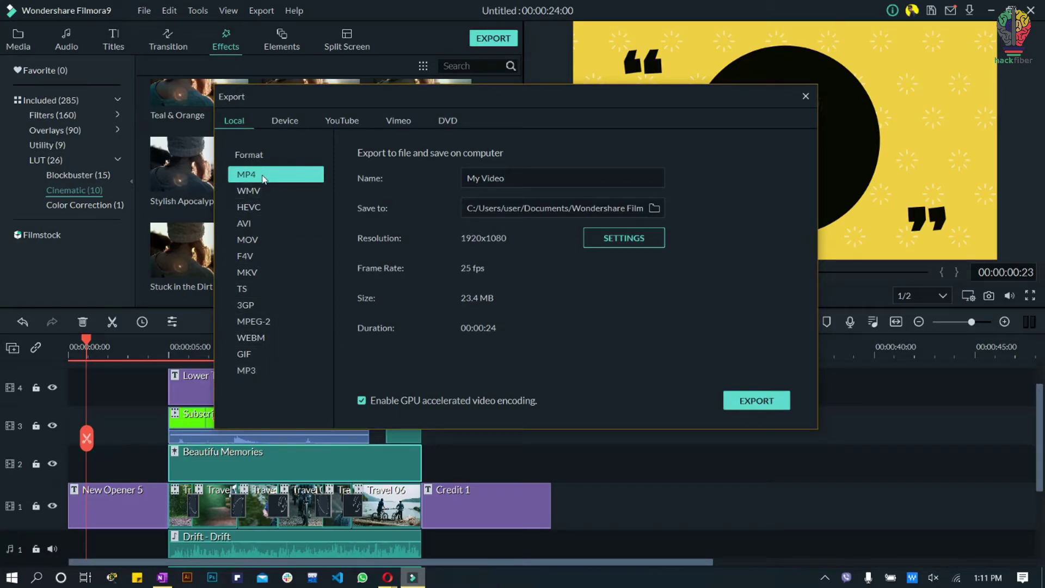
pyautogui.click(287, 121)
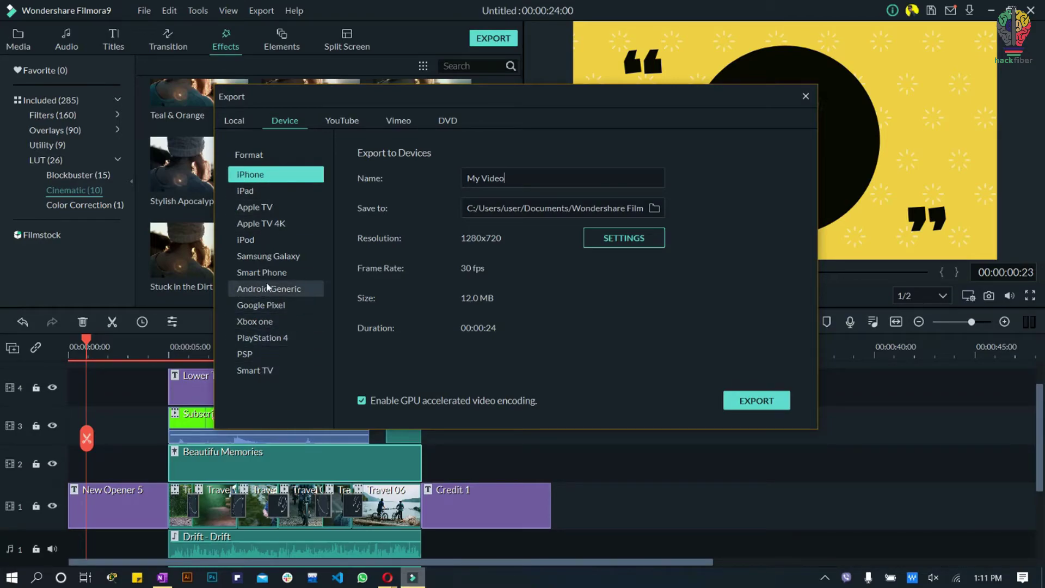
# - Review the YouTube, Vimeo, DVD and Device export options, then return to Local MP4 export at 1920x1080, 25 fps
pyautogui.click(239, 124)
pyautogui.click(280, 120)
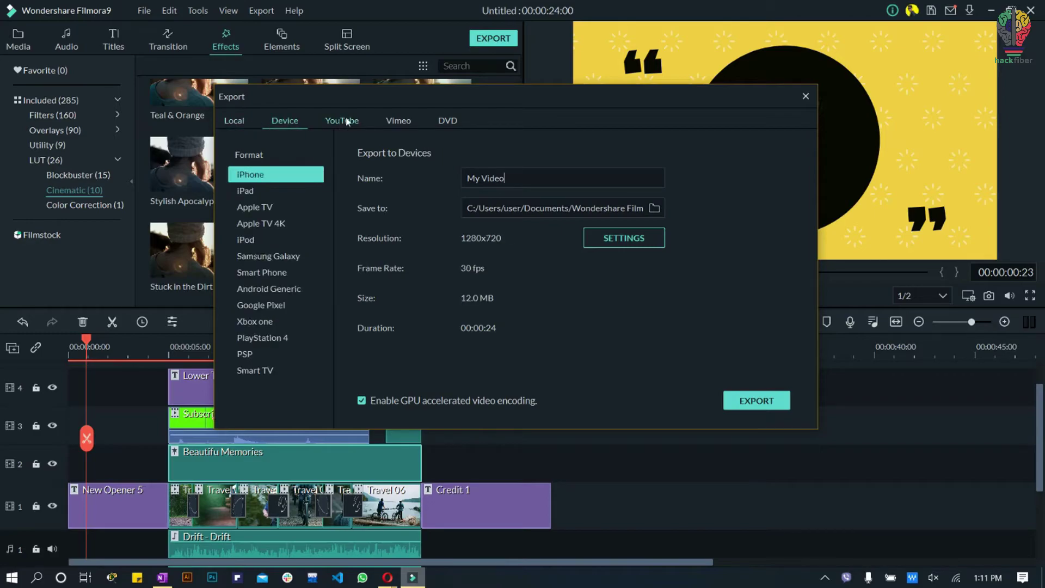
pyautogui.click(346, 121)
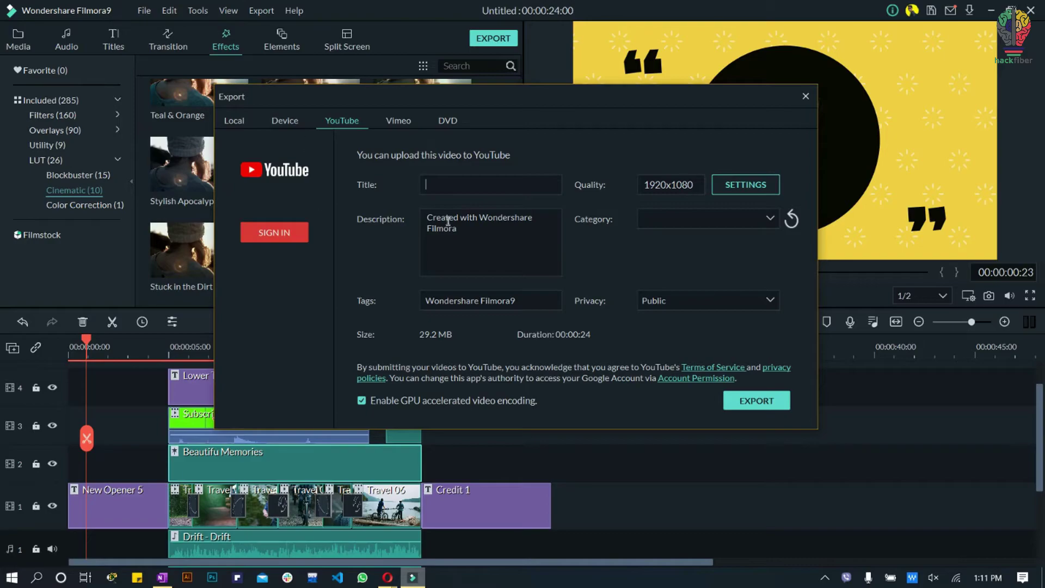
pyautogui.moveTo(451, 240); pyautogui.dragTo(406, 217)
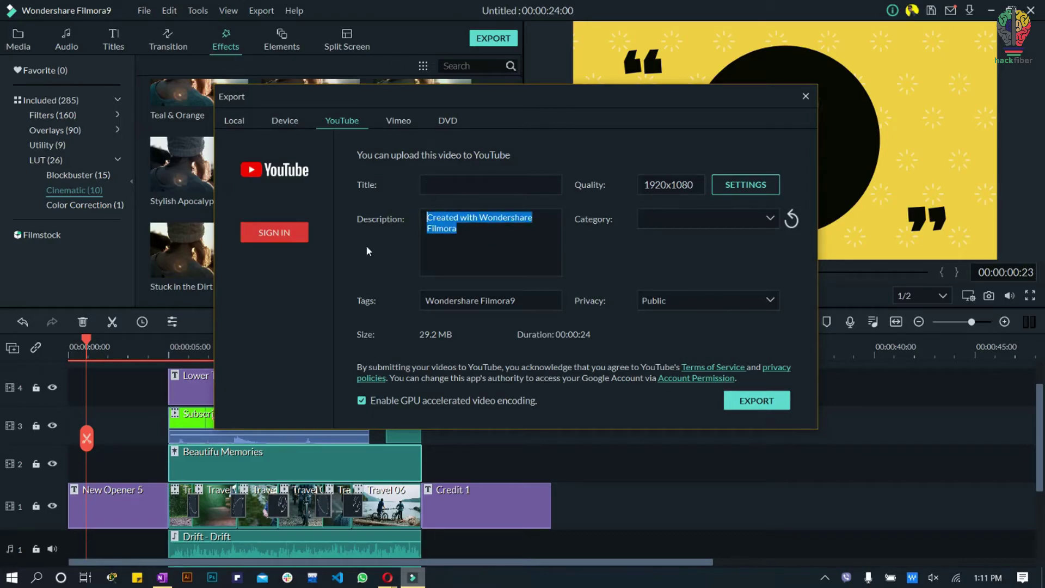
pyautogui.click(395, 123)
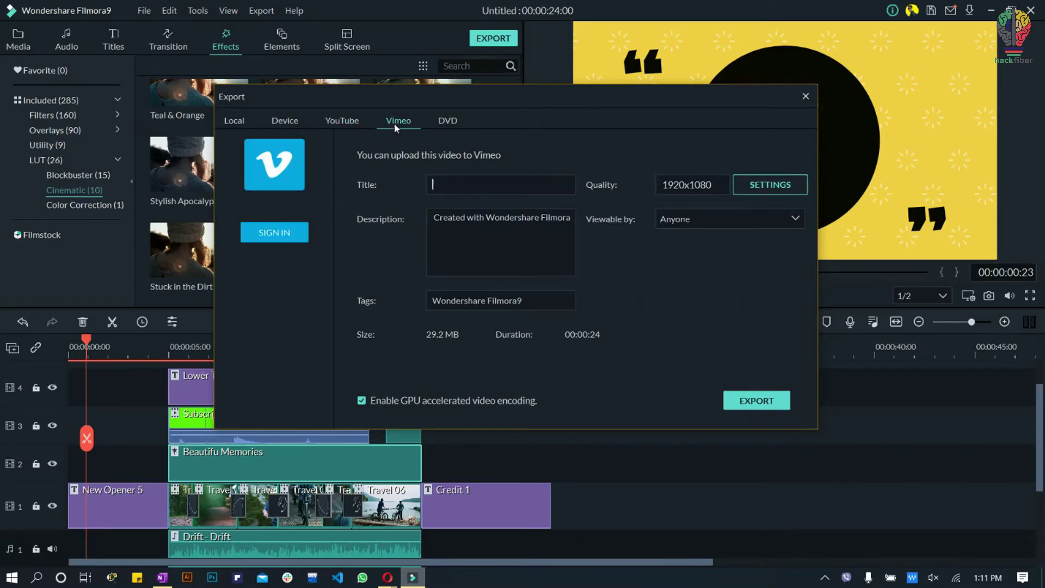
pyautogui.click(446, 121)
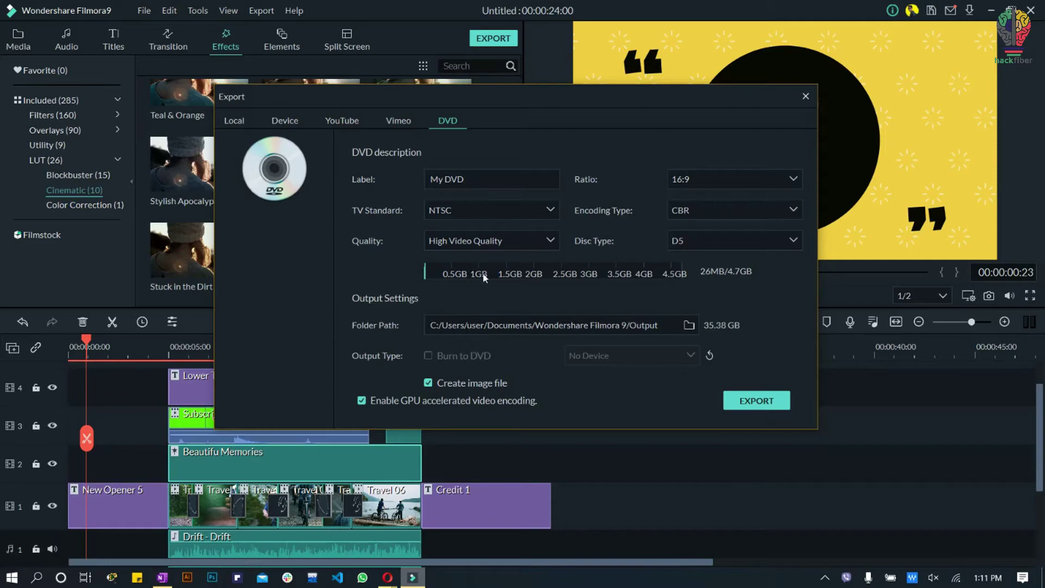
pyautogui.click(283, 122)
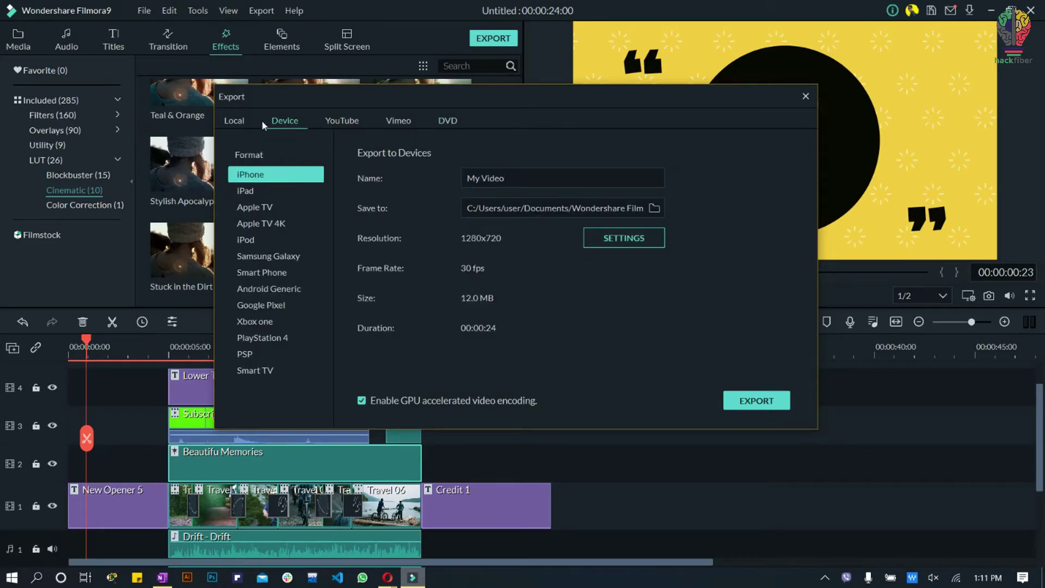
pyautogui.click(448, 125)
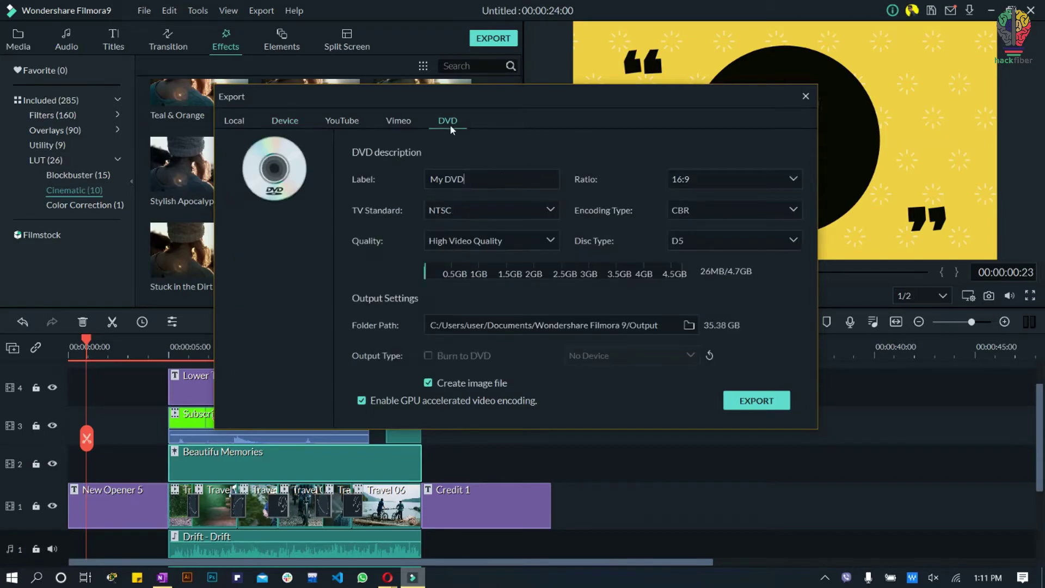
pyautogui.click(297, 122)
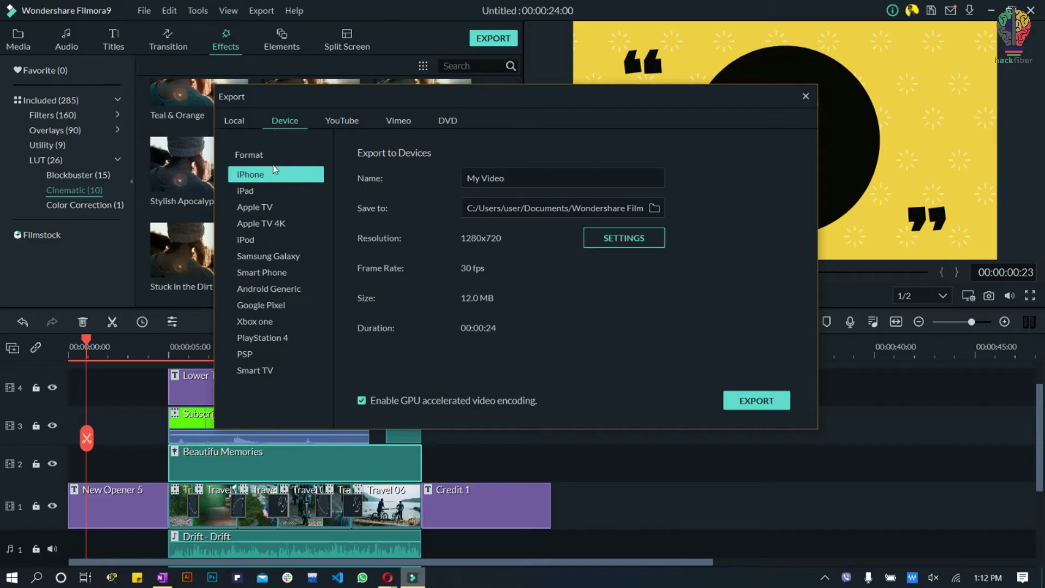
pyautogui.click(245, 118)
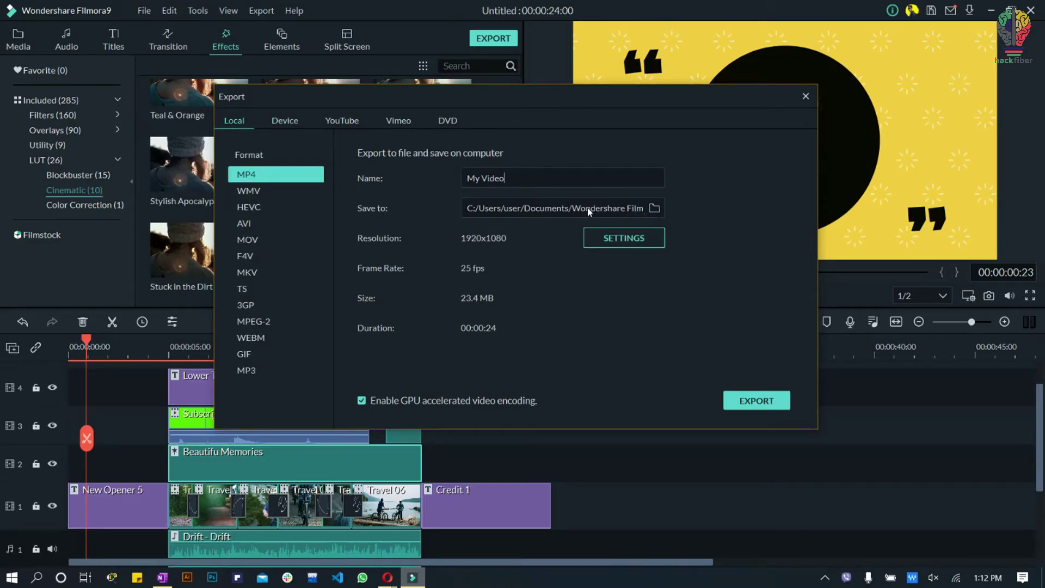
# - Save the export to the D:\ves folder under the name project1
pyautogui.click(654, 208)
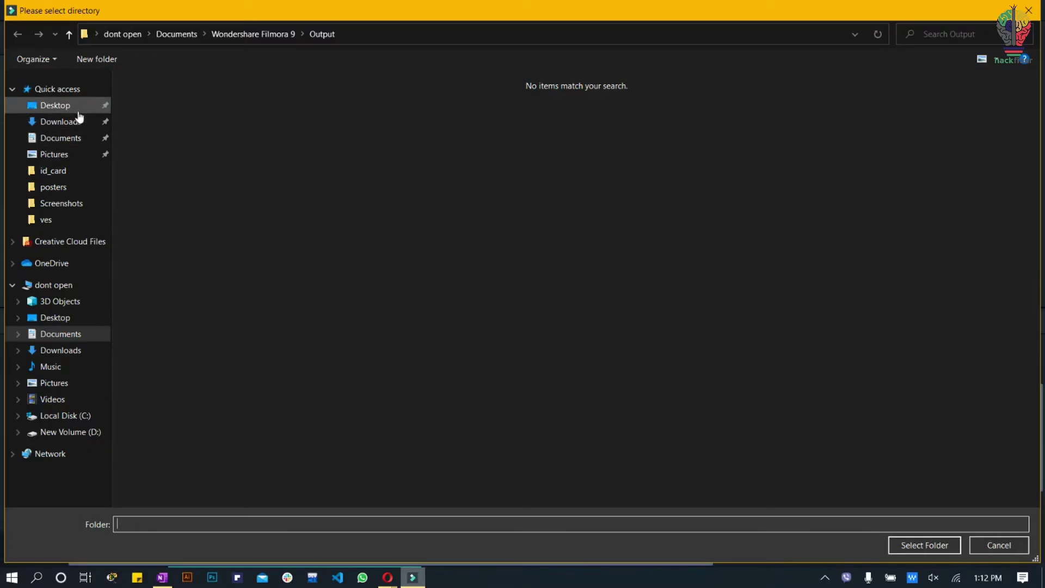
pyautogui.click(63, 215)
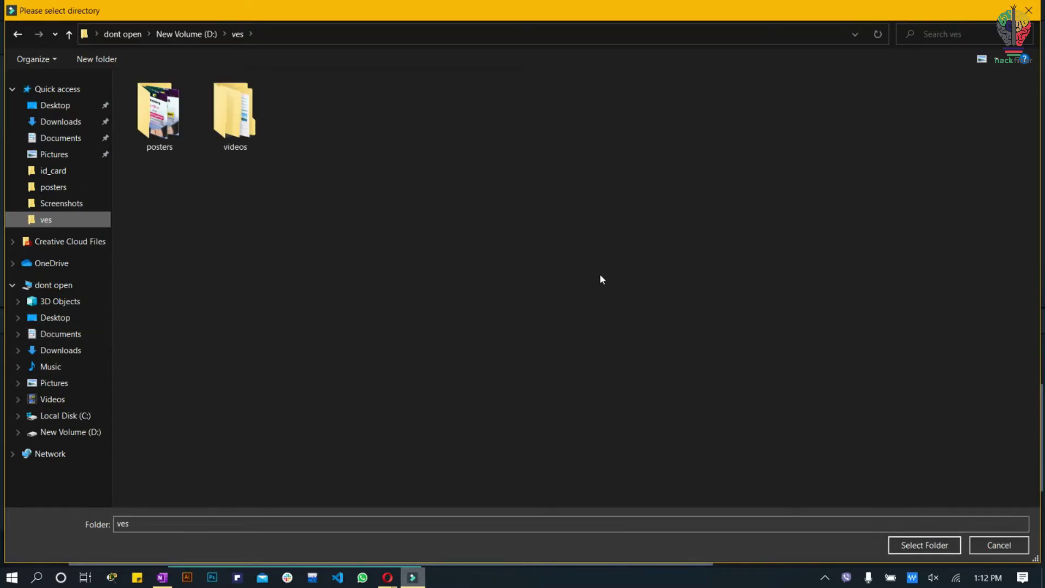
pyautogui.click(920, 546)
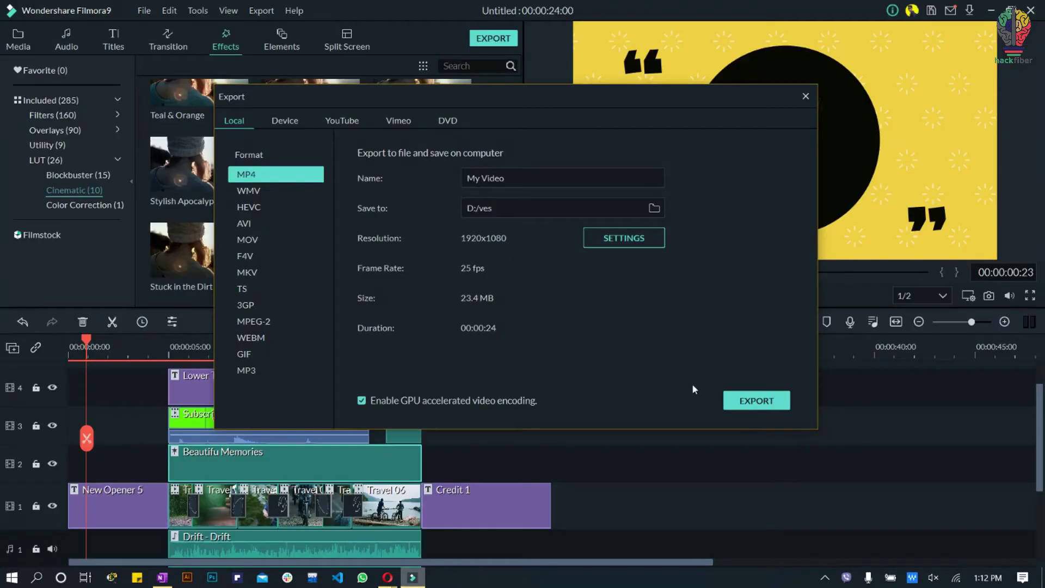
pyautogui.moveTo(533, 181); pyautogui.dragTo(457, 181)
pyautogui.write('project1')
# - Open the encoding settings and compare the Good, Better and Best quality presets
pyautogui.click(606, 240)
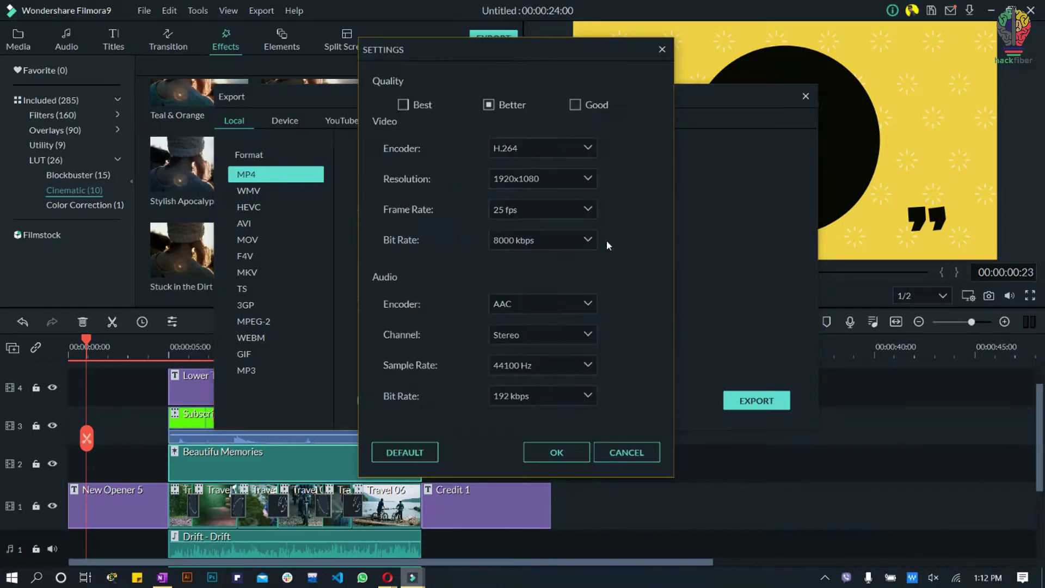
pyautogui.moveTo(556, 47); pyautogui.dragTo(833, 70)
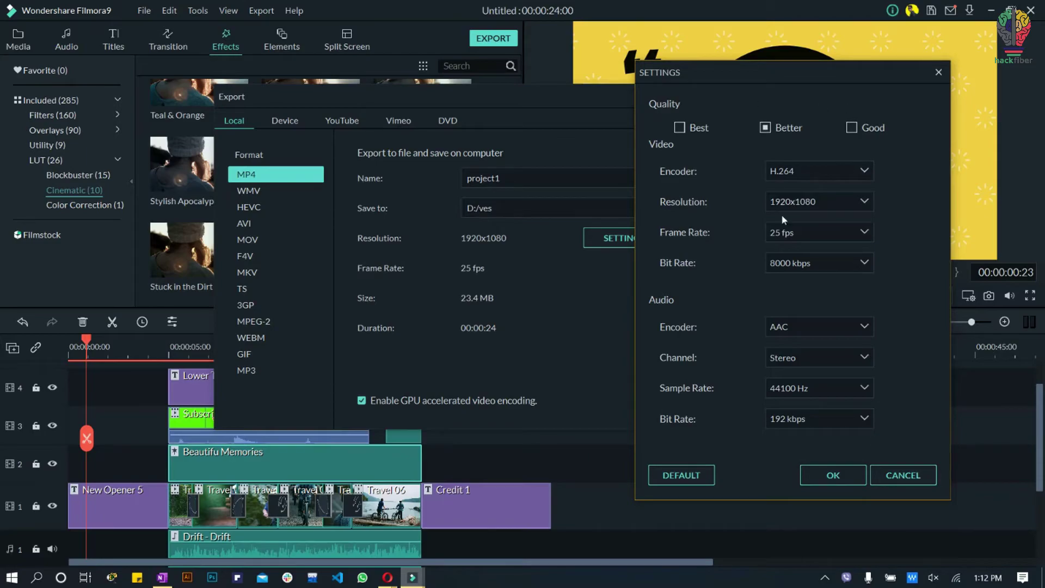
pyautogui.click(850, 127)
pyautogui.click(779, 132)
pyautogui.click(692, 130)
pyautogui.click(764, 127)
pyautogui.click(859, 126)
# - Check the resolution and encoder choices, keeping 1920x1080 and H.264
pyautogui.click(862, 206)
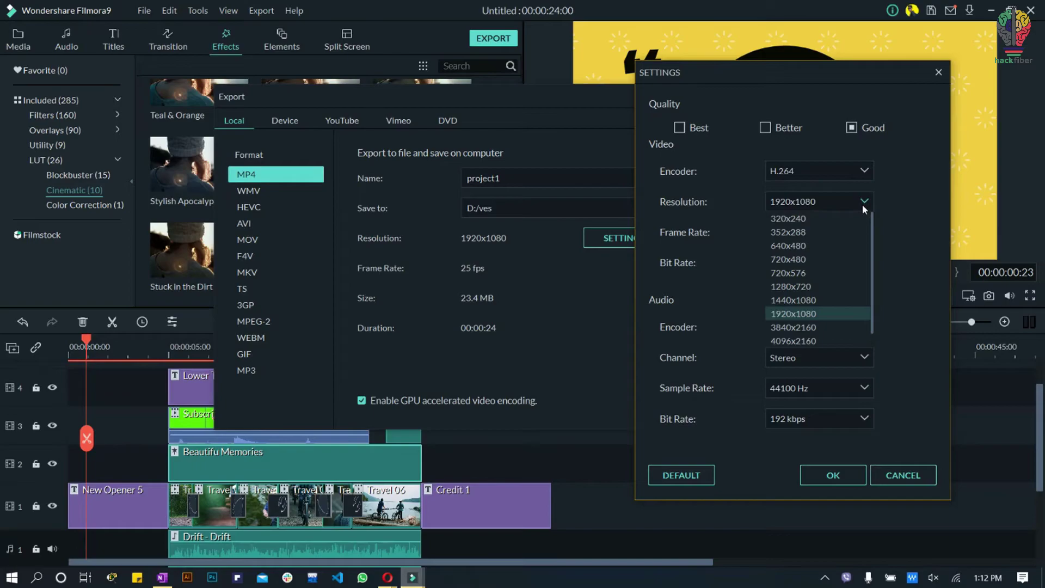
pyautogui.click(805, 314)
pyautogui.click(852, 166)
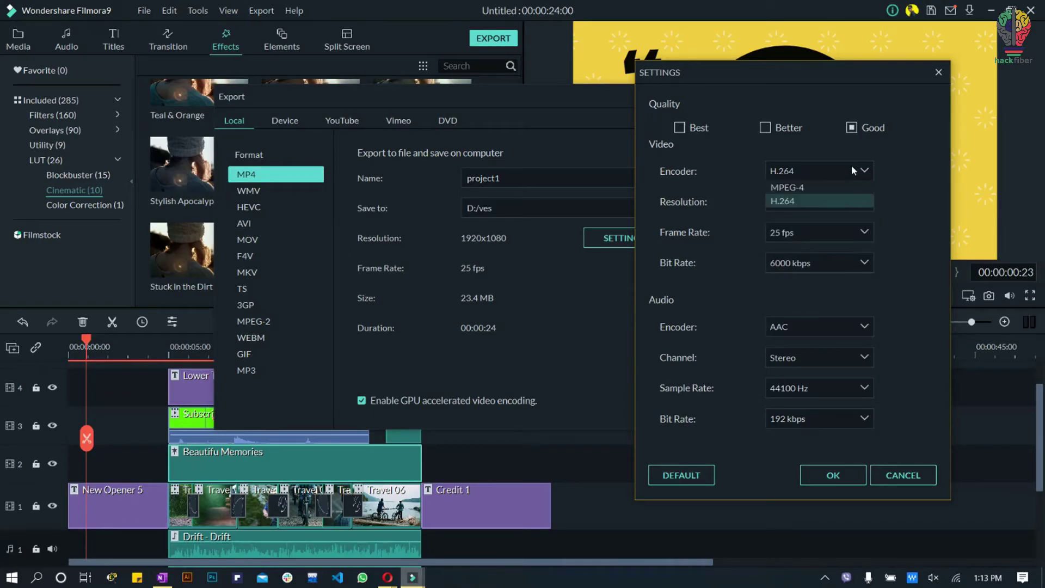
pyautogui.click(852, 167)
pyautogui.click(858, 200)
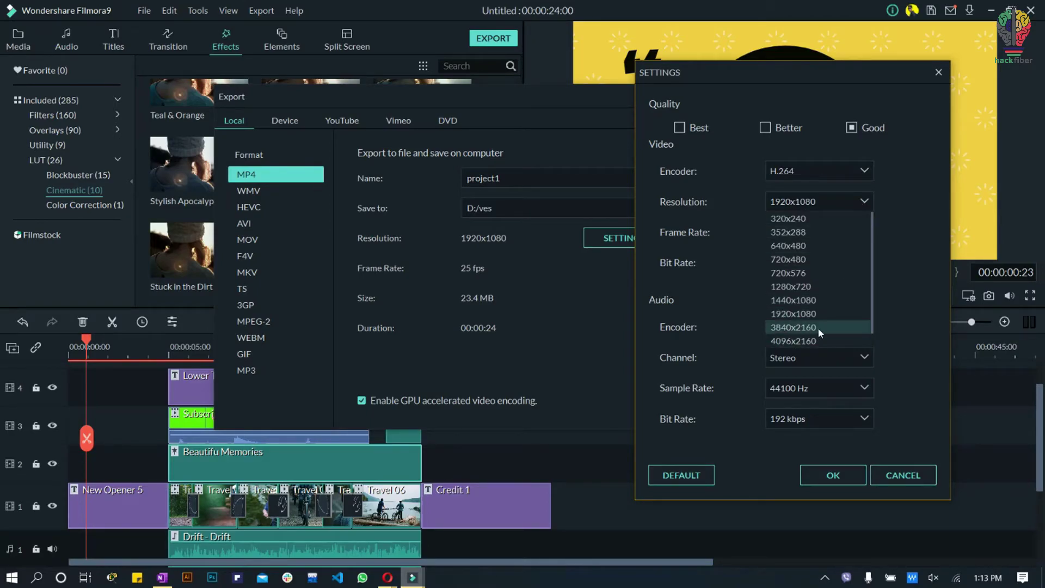
pyautogui.scroll(-1, 816, 326)
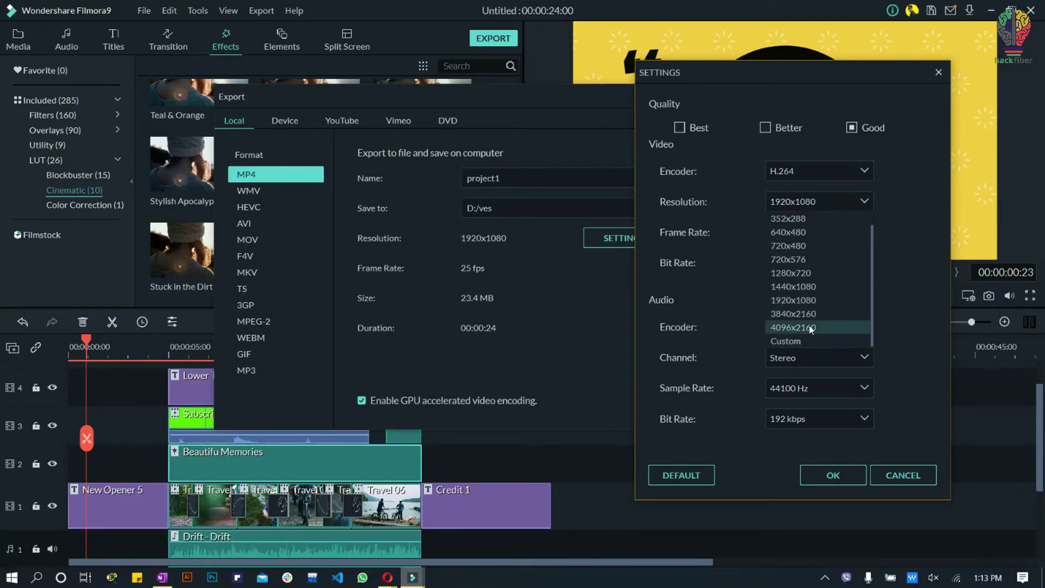
pyautogui.click(831, 302)
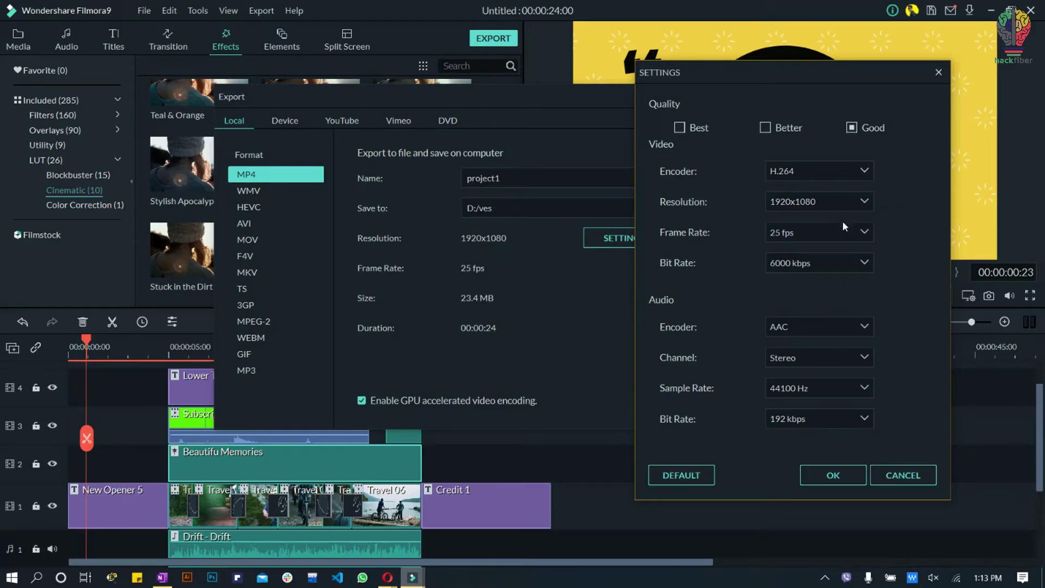
# - Raise the video bit rate from 6000 to 20000 kbps and apply the settings
pyautogui.click(844, 263)
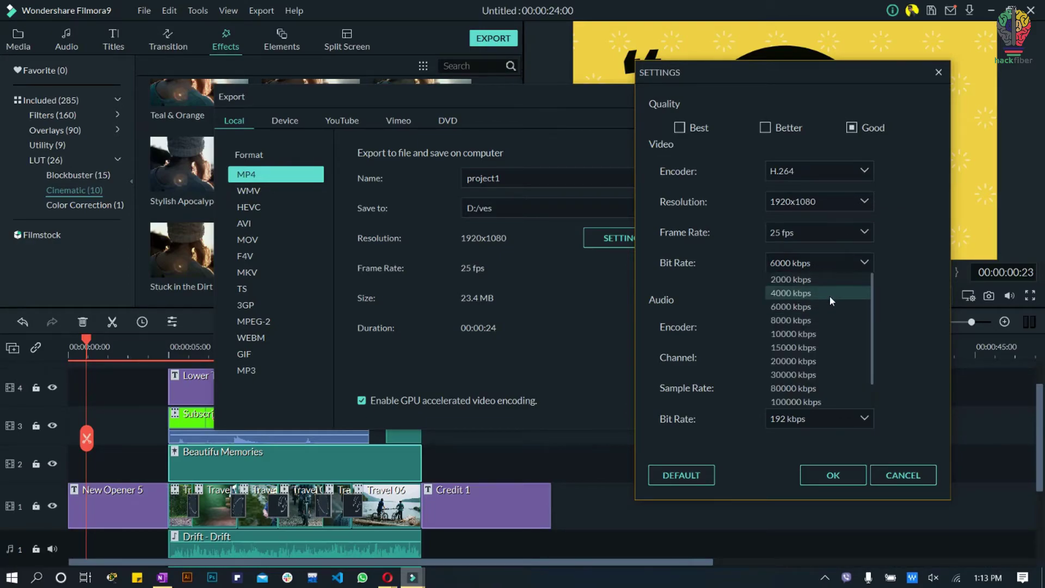
pyautogui.click(854, 262)
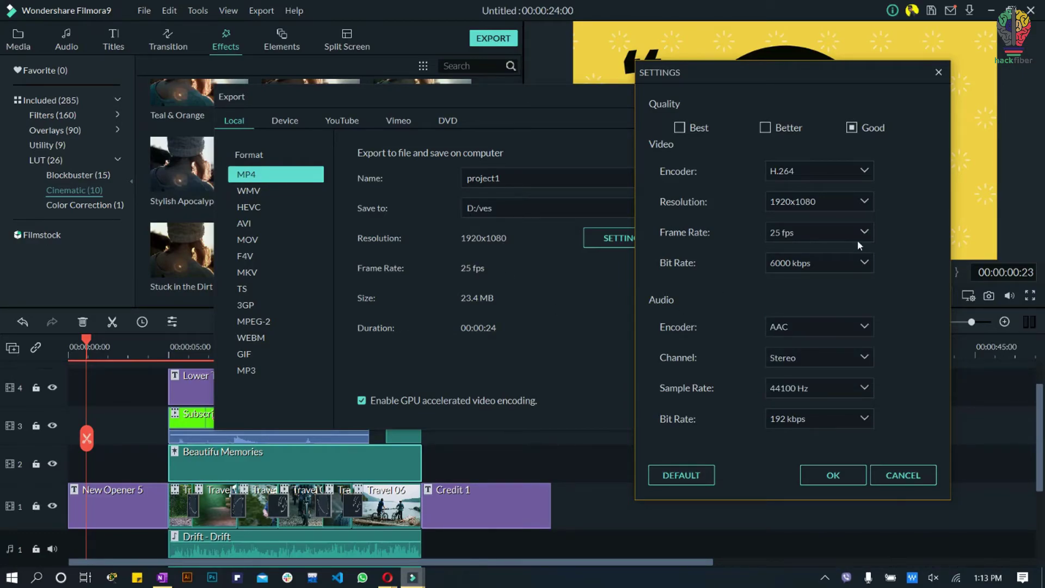
pyautogui.click(860, 264)
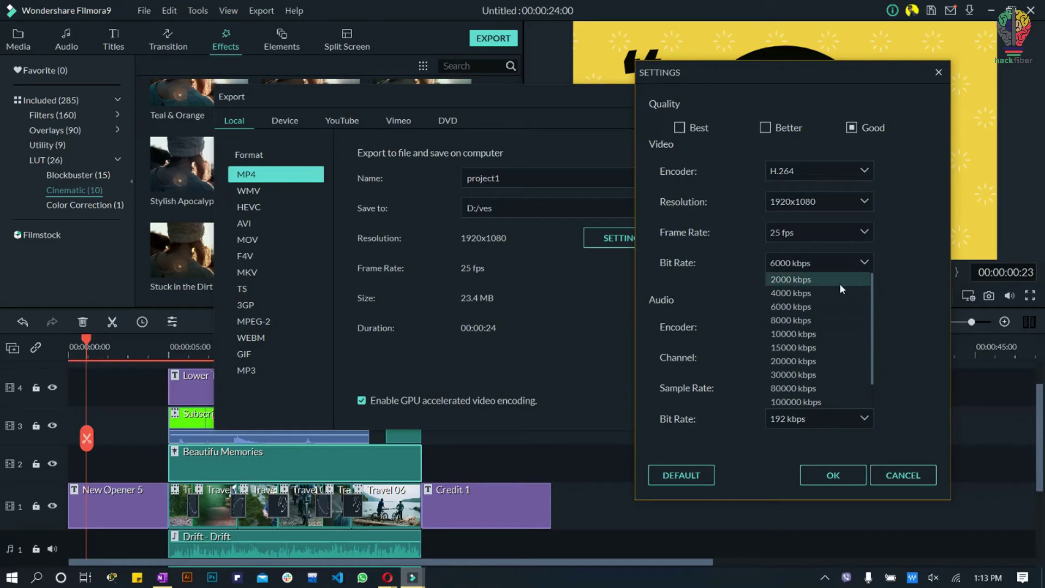
pyautogui.click(838, 306)
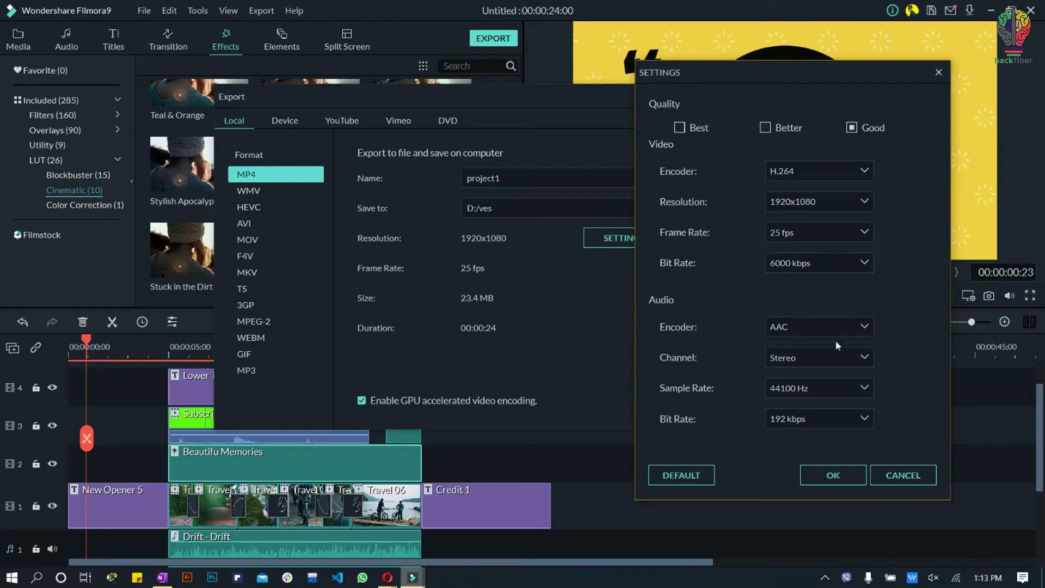
pyautogui.click(838, 264)
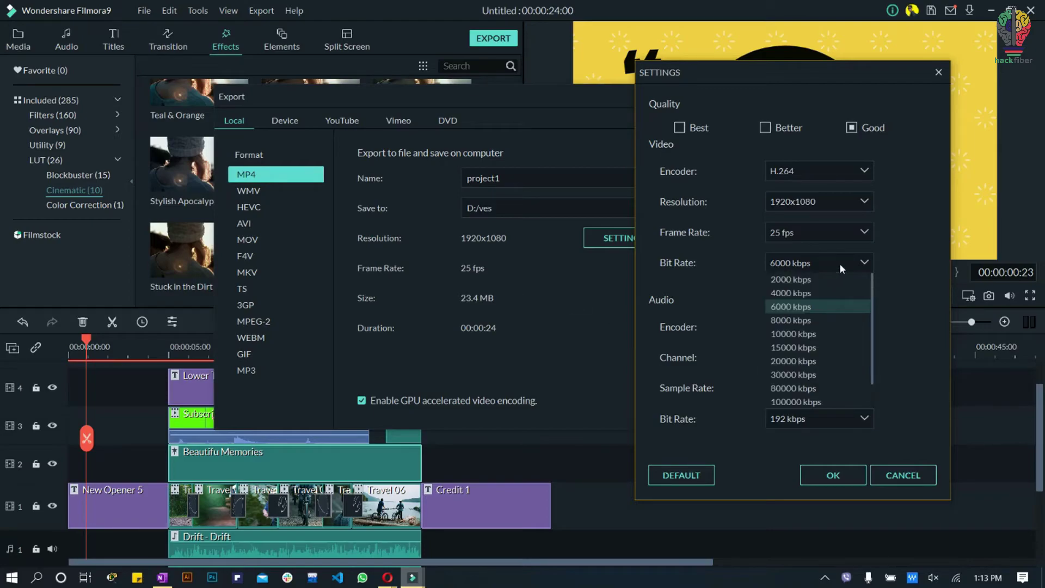
pyautogui.click(811, 363)
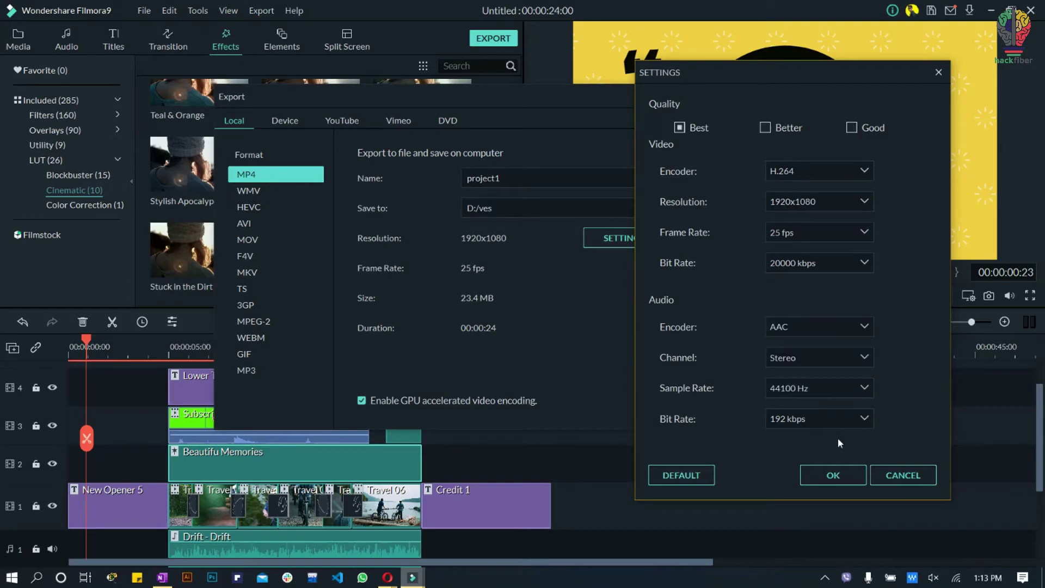
pyautogui.click(836, 474)
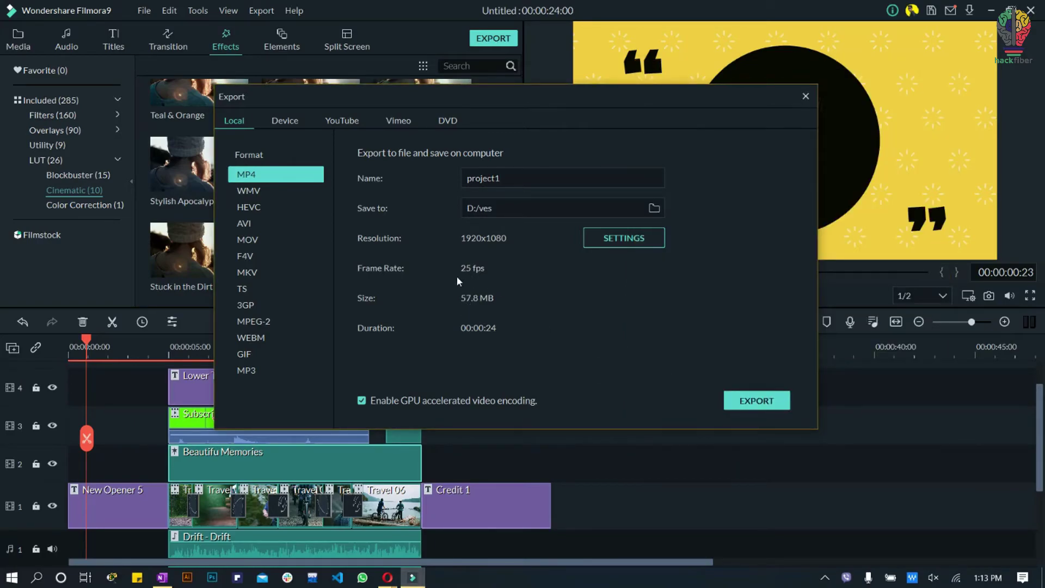
# - Lower the video bit rate back to 6000 kbps in the encoding settings
pyautogui.click(633, 244)
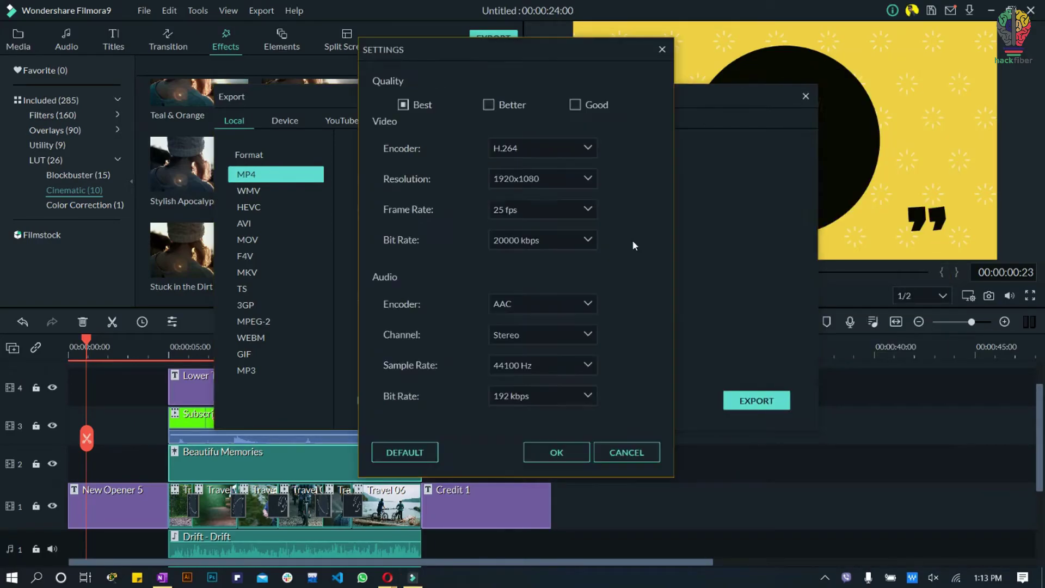
pyautogui.moveTo(580, 50); pyautogui.dragTo(912, 67)
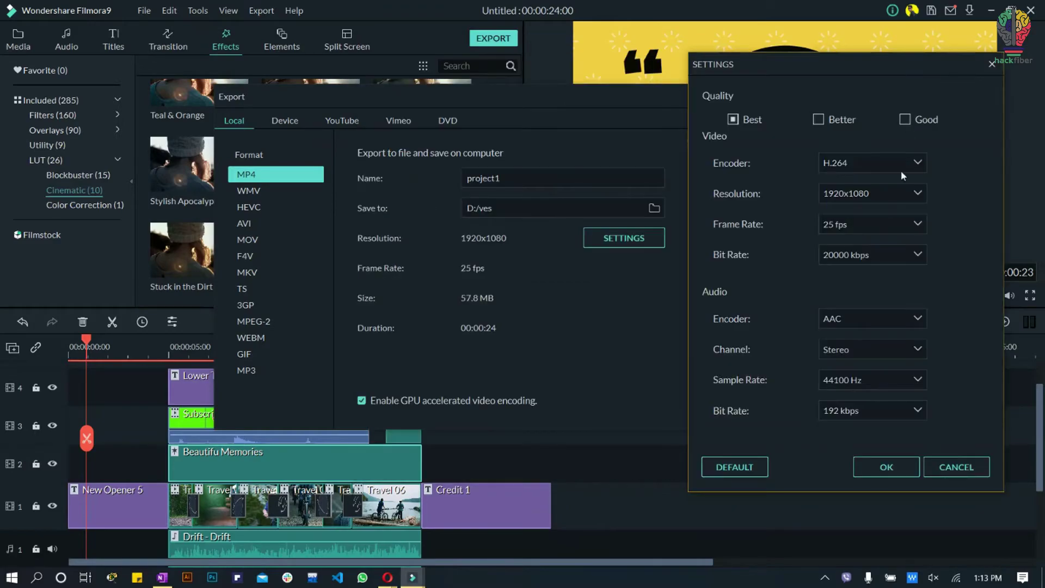
pyautogui.click(899, 251)
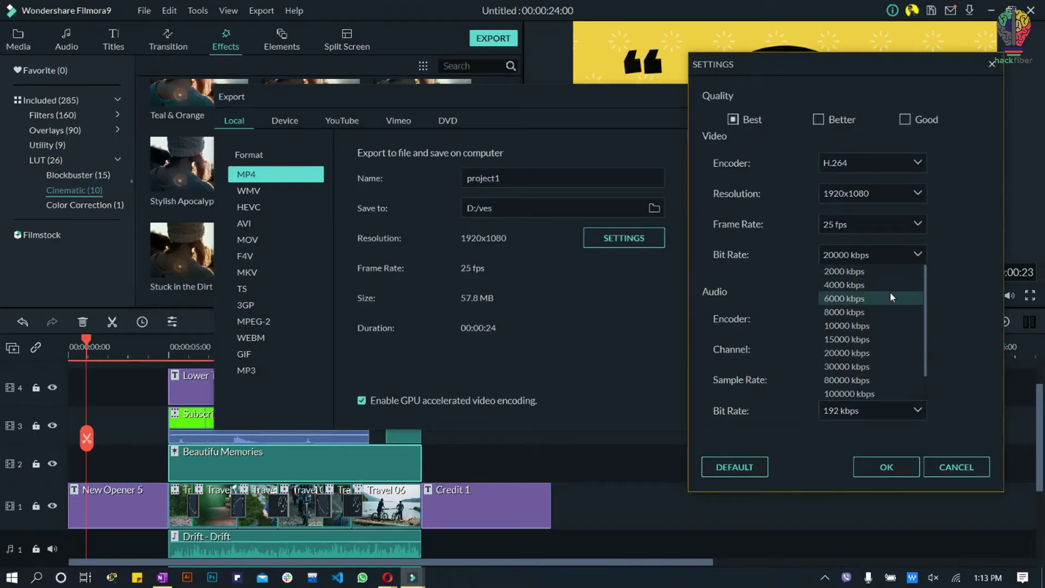
pyautogui.click(890, 292)
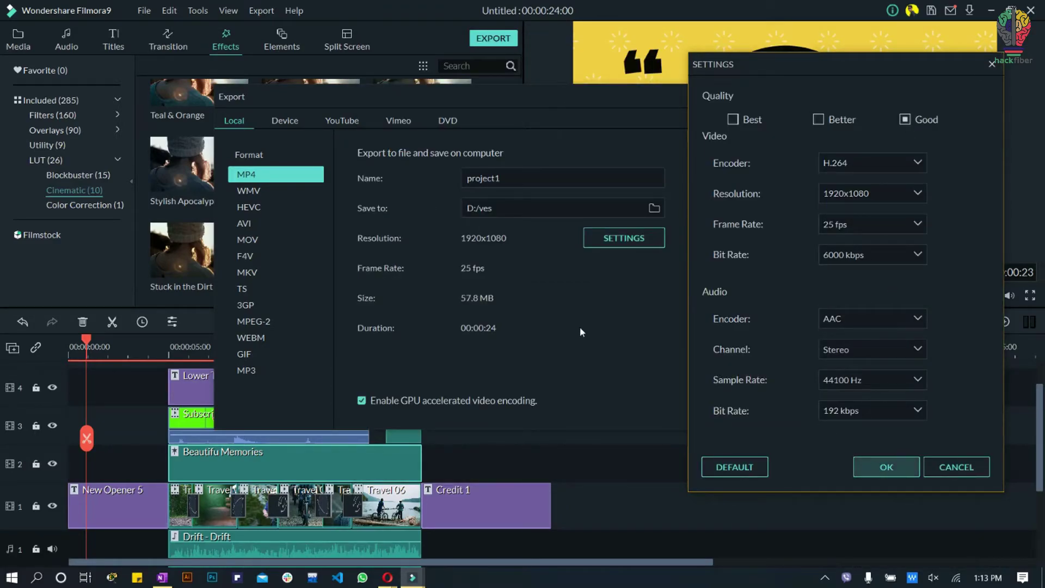
pyautogui.press('Return')
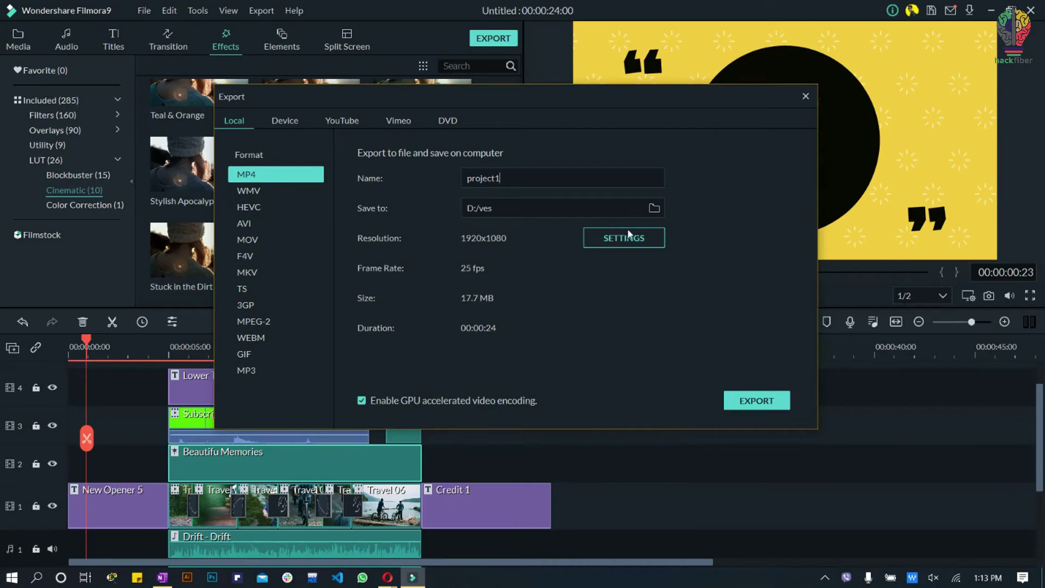
# - Set the audio sample rate to 48000 Hz and confirm the encoding settings
pyautogui.click(623, 240)
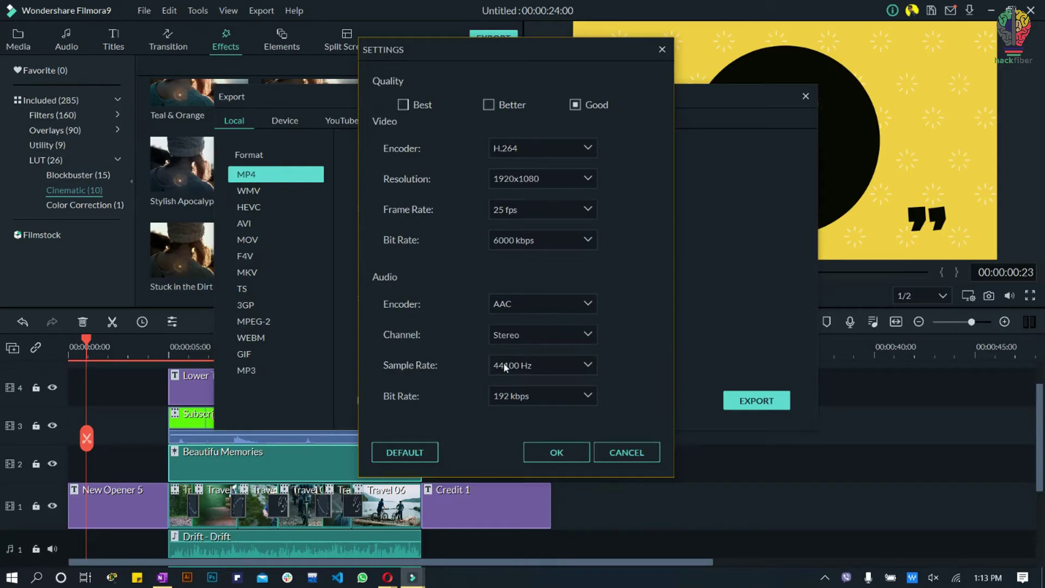
pyautogui.scroll(-1, 504, 363)
pyautogui.click(569, 365)
pyautogui.click(570, 366)
pyautogui.click(569, 453)
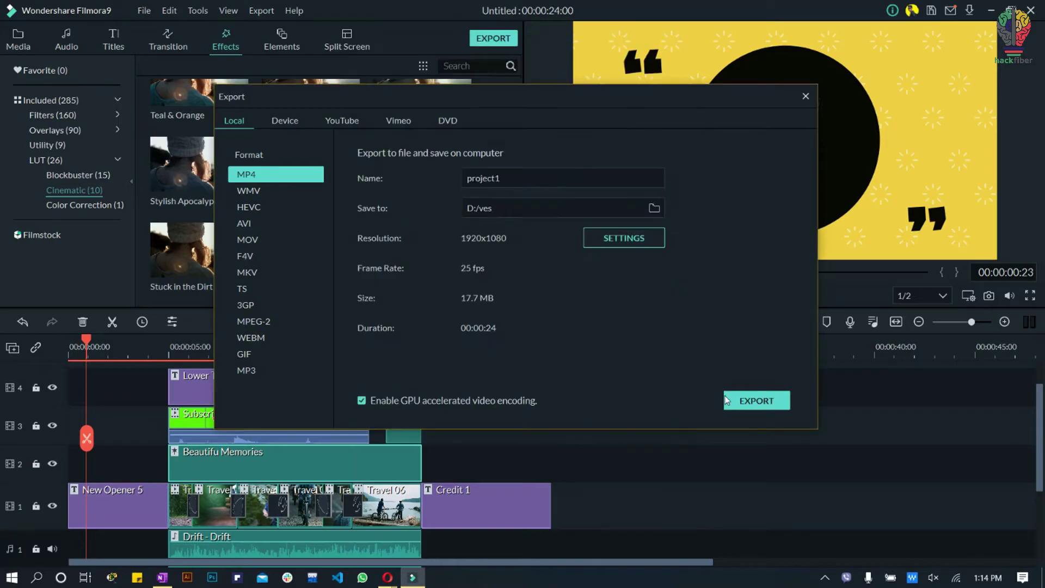
# - Export the project to project1.mp4 in D:/ves, moving the progress window aside
pyautogui.click(753, 402)
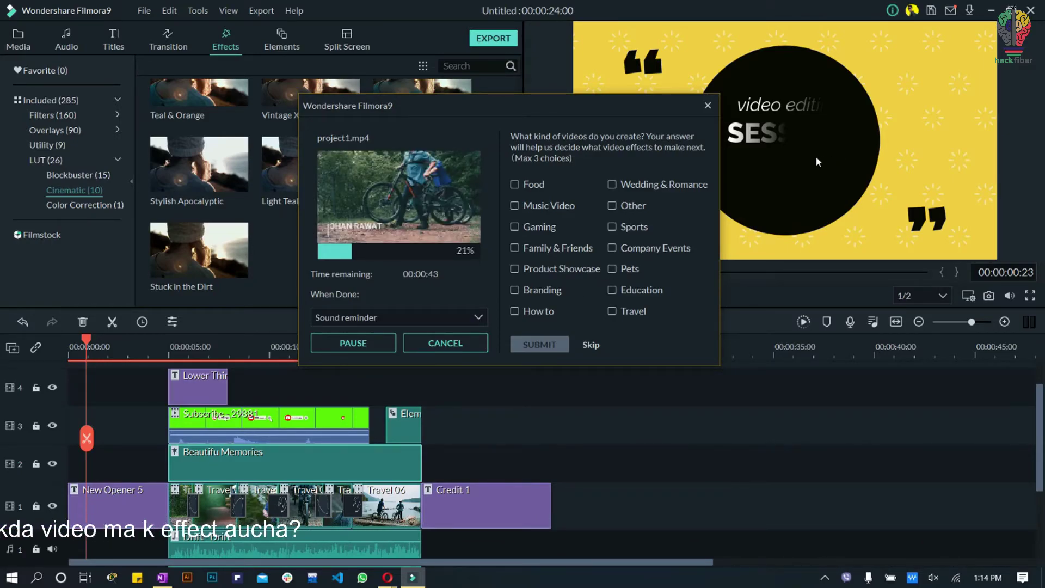
pyautogui.moveTo(689, 103); pyautogui.dragTo(672, 107)
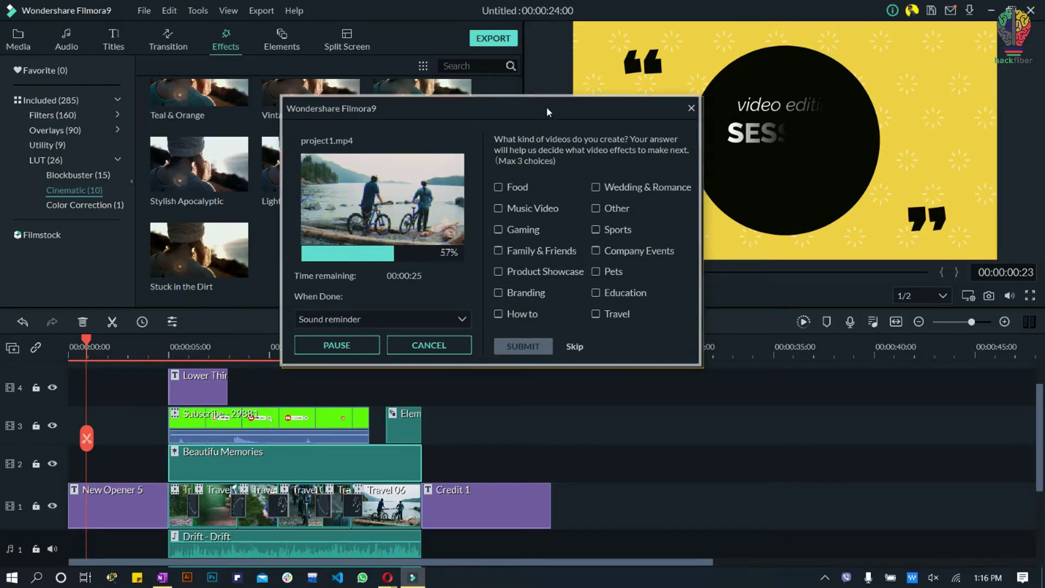
# - Let project1.mp4 finish rendering to 100%, then reveal the exported file with Find Target
pyautogui.moveTo(546, 107); pyautogui.dragTo(530, 100)
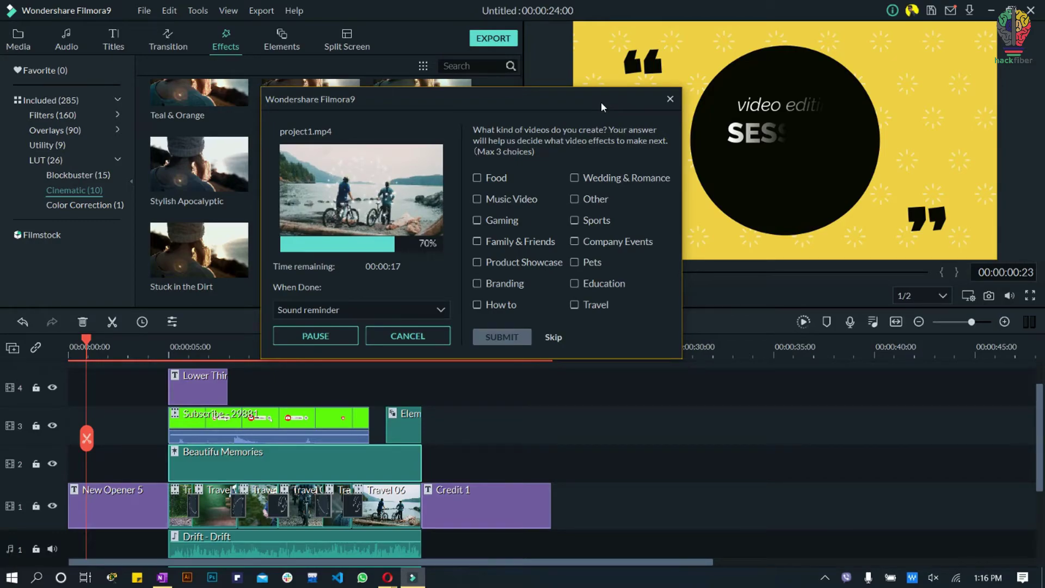
pyautogui.moveTo(578, 105); pyautogui.dragTo(595, 136)
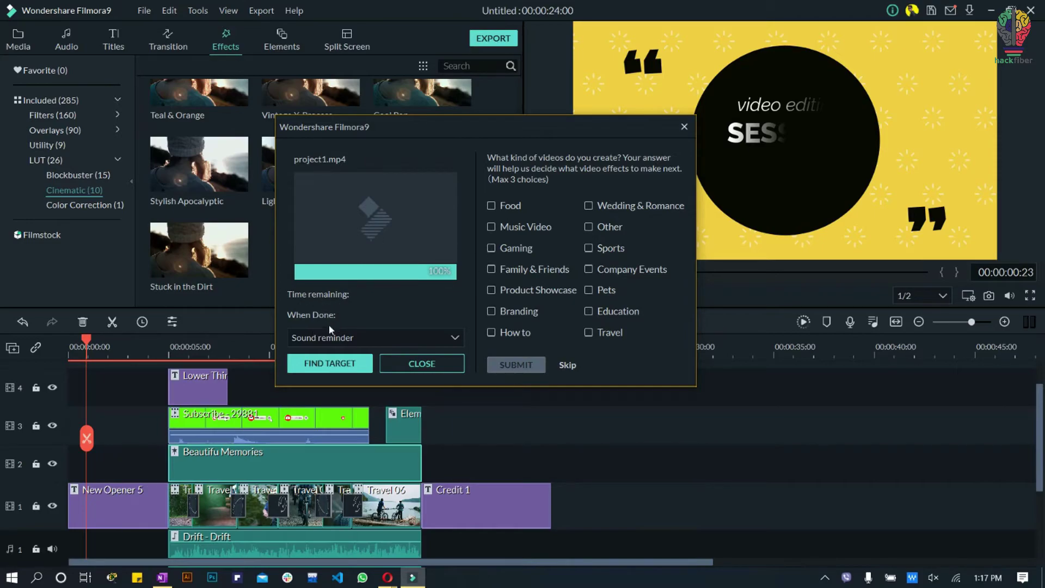
pyautogui.click(345, 362)
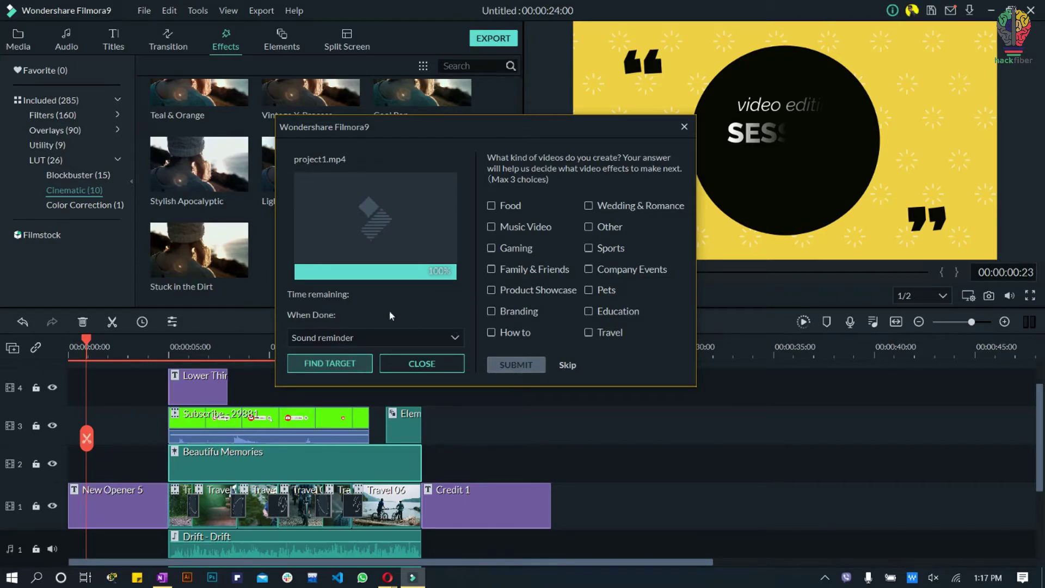
# - Watch project1.mp4 full screen in VLC, adjusting the volume, then exit fullscreen and minimise VLC
pyautogui.click(422, 363)
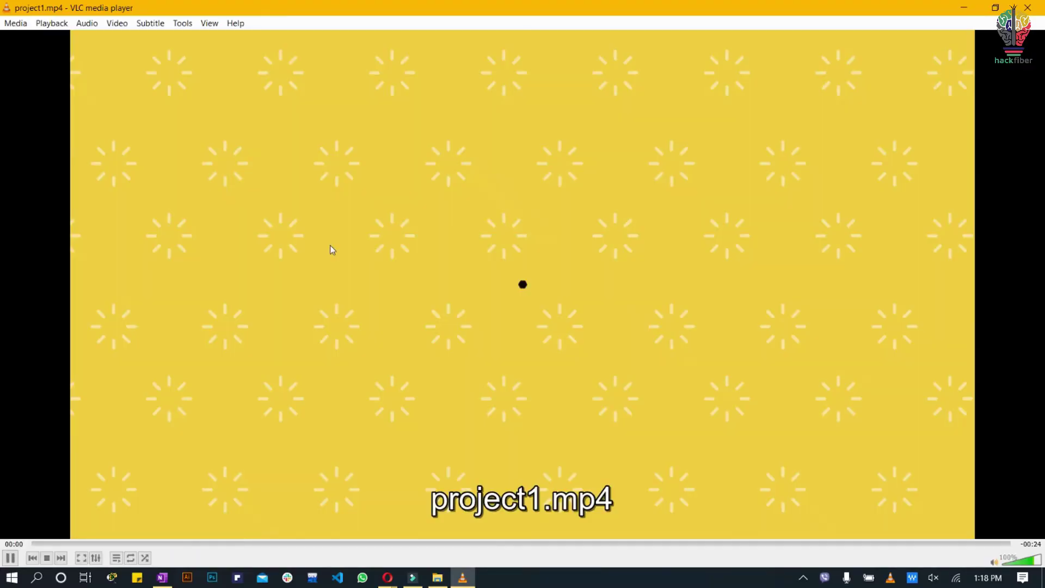
pyautogui.doubleClick(351, 280)
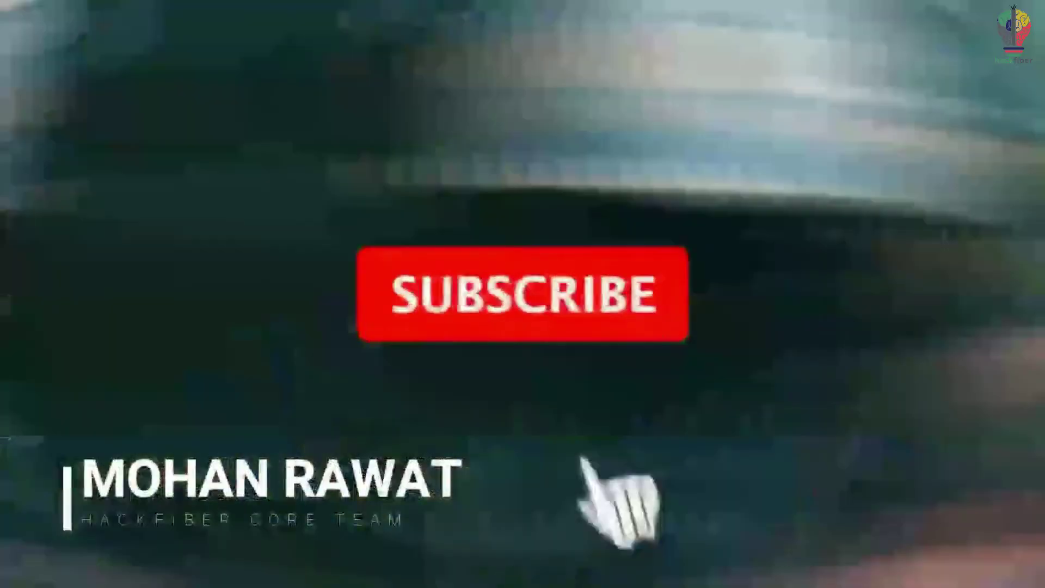
pyautogui.press('XF86AudioLowerVolume')
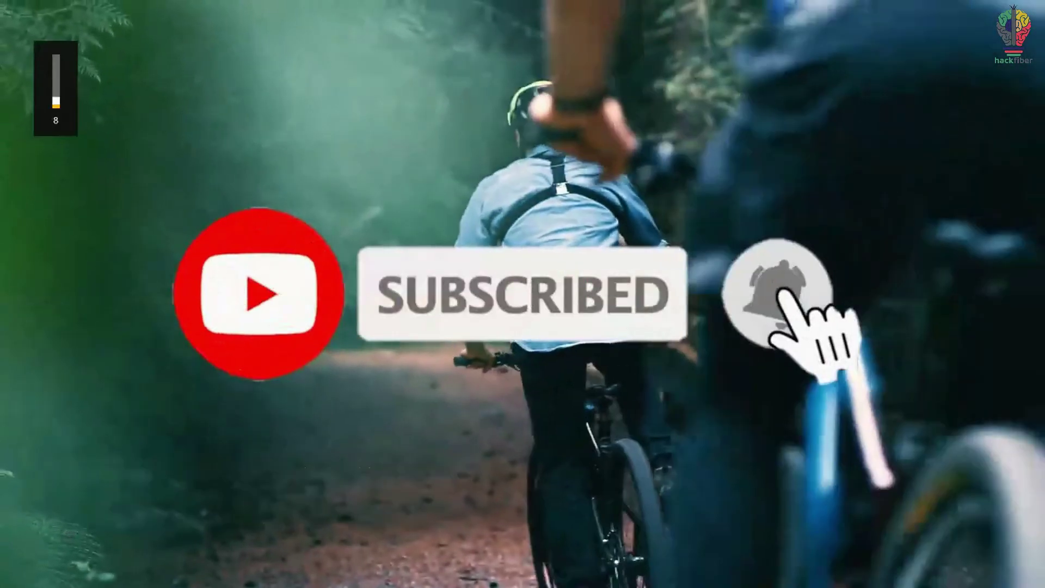
pyautogui.press('XF86AudioRaiseVolume')
pyautogui.press('XF86AudioRaiseVolume')
pyautogui.press('XF86AudioRaiseVolume')
pyautogui.press('XF86AudioRaiseVolume')
pyautogui.press('XF86AudioRaiseVolume')
pyautogui.press('XF86AudioRaiseVolume')
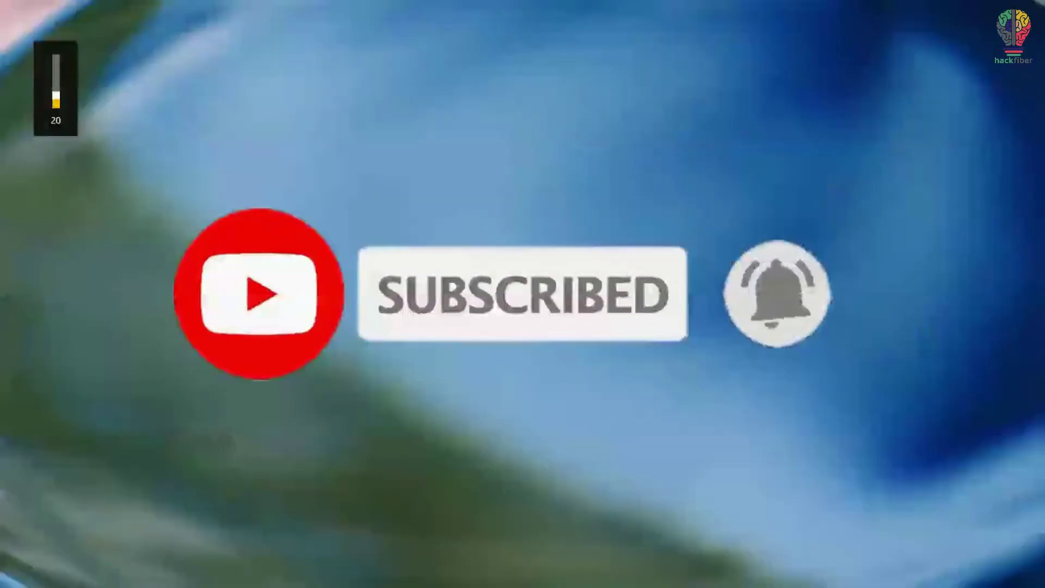
pyautogui.press('XF86AudioRaiseVolume')
pyautogui.press('XF86AudioRaiseVolume')
pyautogui.press('XF86AudioRaiseVolume')
pyautogui.press('XF86AudioRaiseVolume')
pyautogui.press('XF86AudioRaiseVolume')
pyautogui.press('XF86AudioRaiseVolume')
pyautogui.press('XF86AudioRaiseVolume')
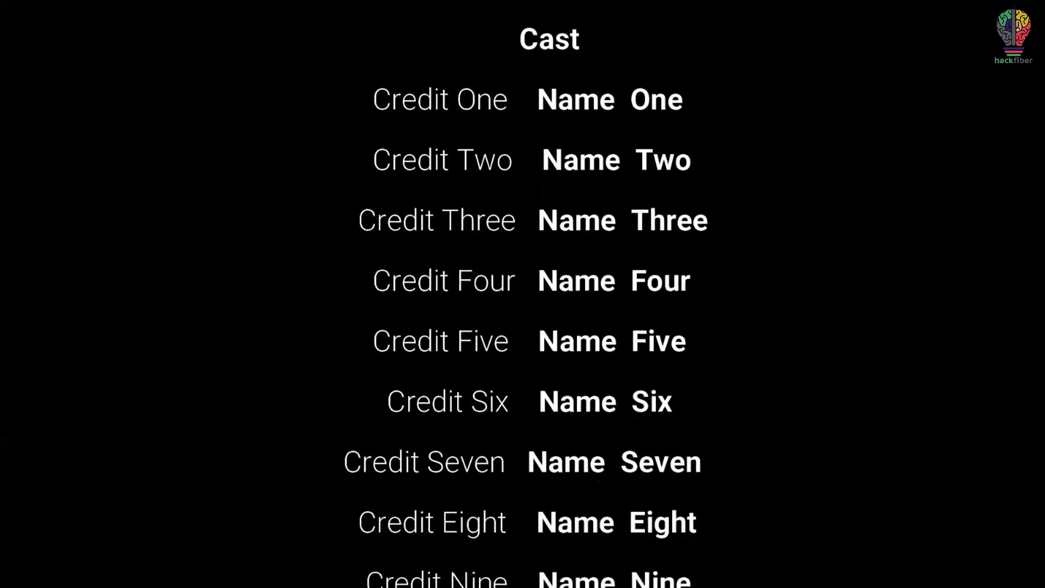
pyautogui.press('XF86AudioLowerVolume')
pyautogui.press('XF86AudioLowerVolume')
pyautogui.press('XF86AudioLowerVolume')
pyautogui.press('XF86AudioLowerVolume')
pyautogui.press('XF86AudioLowerVolume')
pyautogui.press('XF86AudioLowerVolume')
pyautogui.press('XF86AudioLowerVolume')
pyautogui.press('XF86AudioLowerVolume')
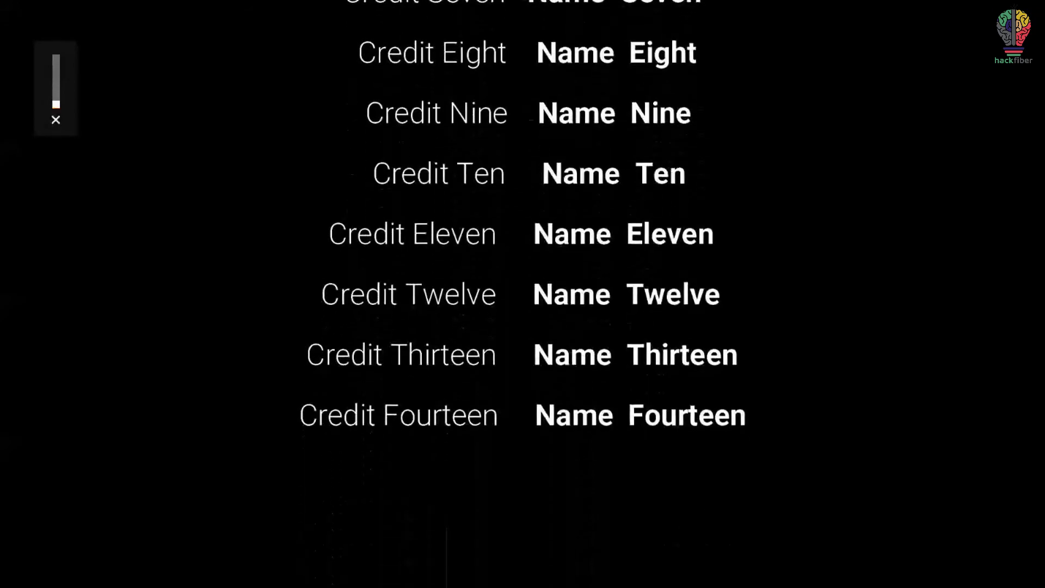
pyautogui.press('Escape')
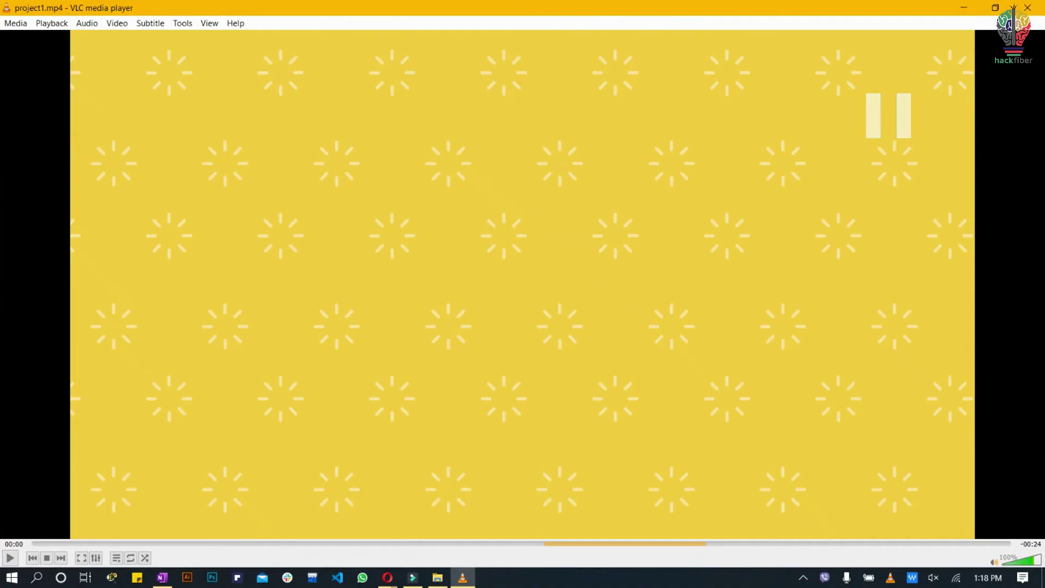
pyautogui.click(964, 8)
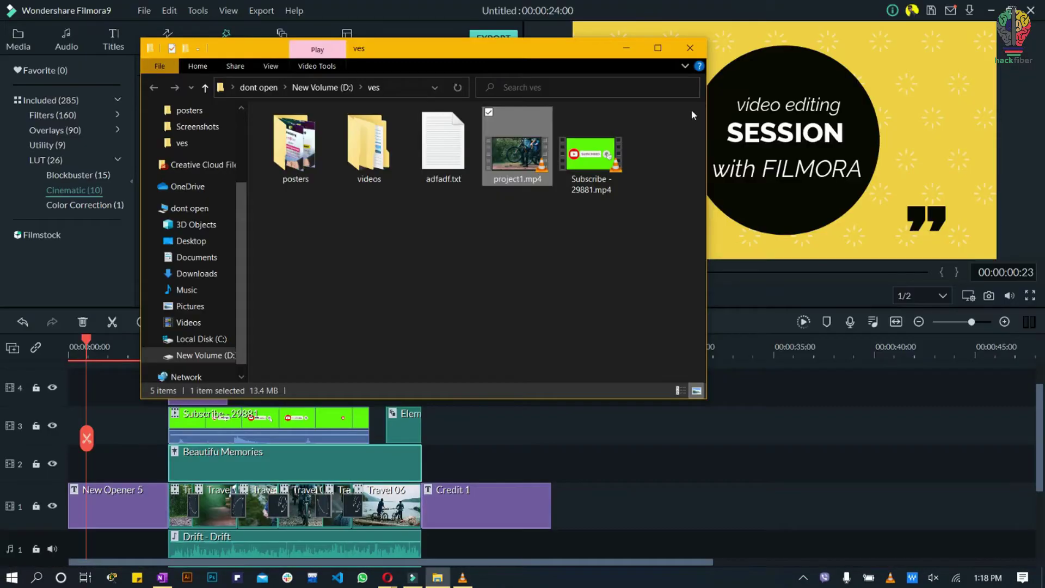
# - Close the folder window, fit the timeline to the project, show the media library, and open the File menu
pyautogui.click(689, 48)
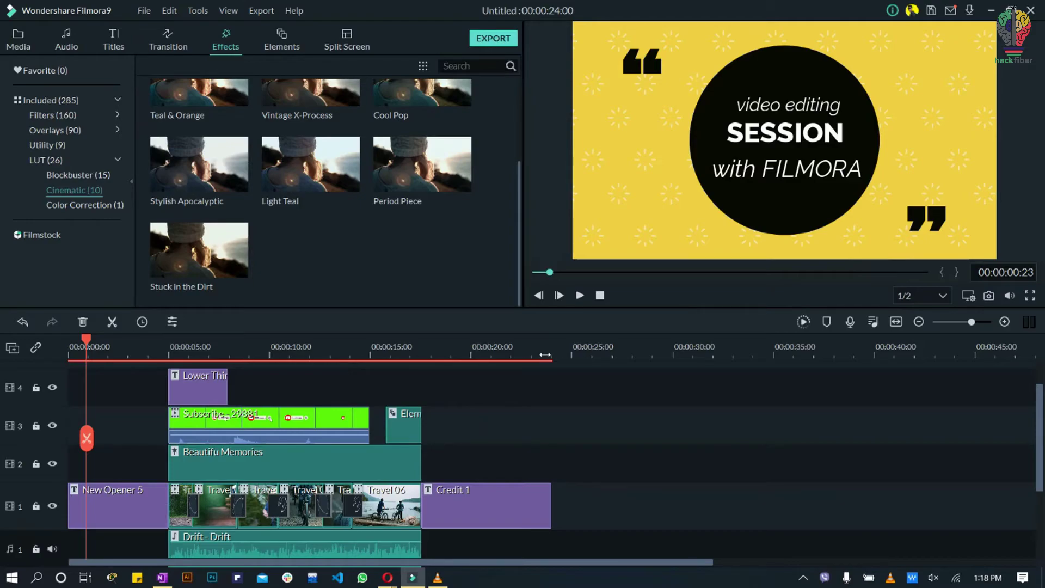
pyautogui.moveTo(545, 354); pyautogui.dragTo(362, 346)
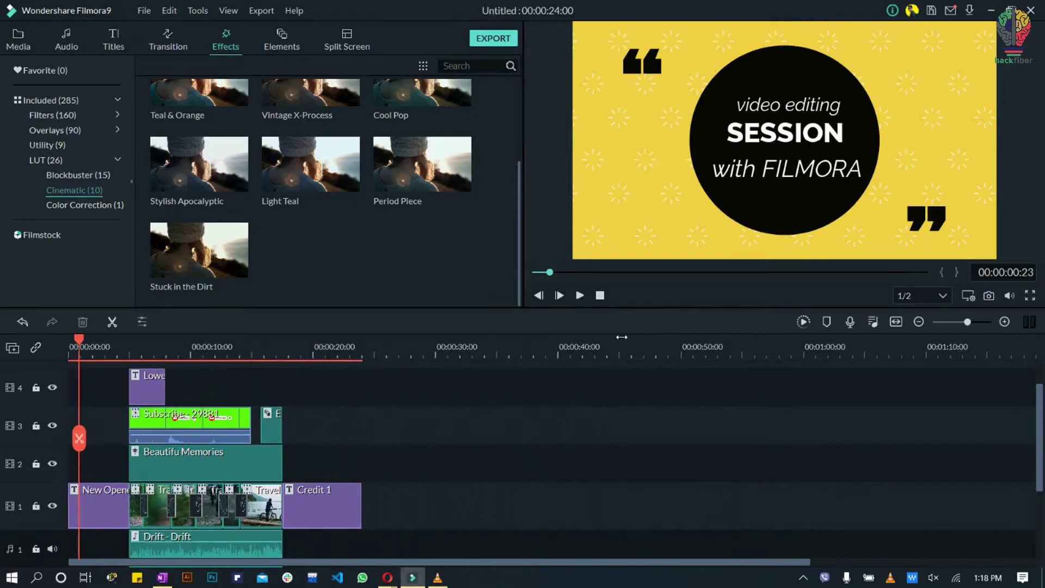
pyautogui.moveTo(707, 351); pyautogui.dragTo(766, 347)
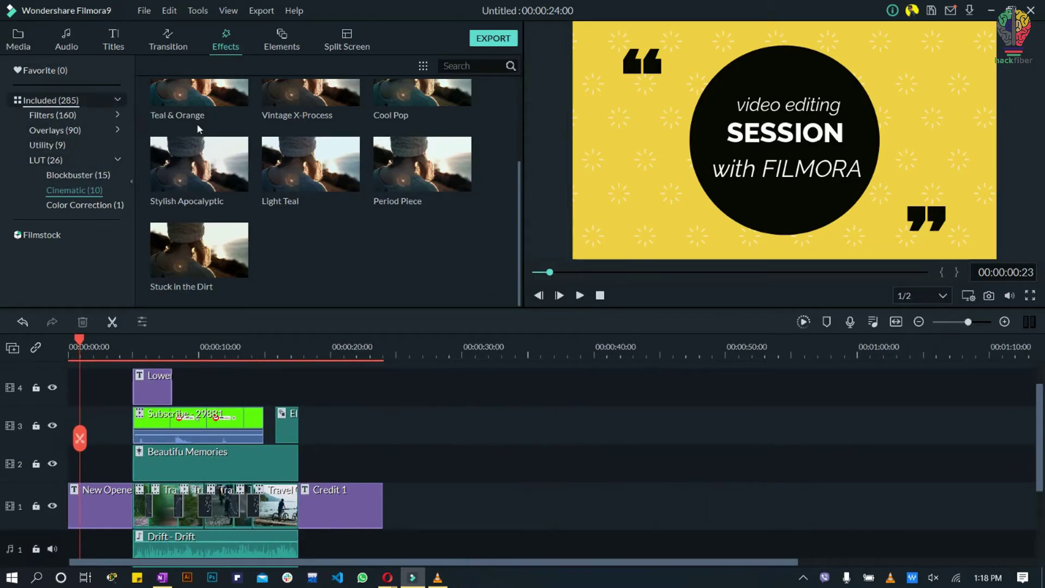
pyautogui.click(18, 41)
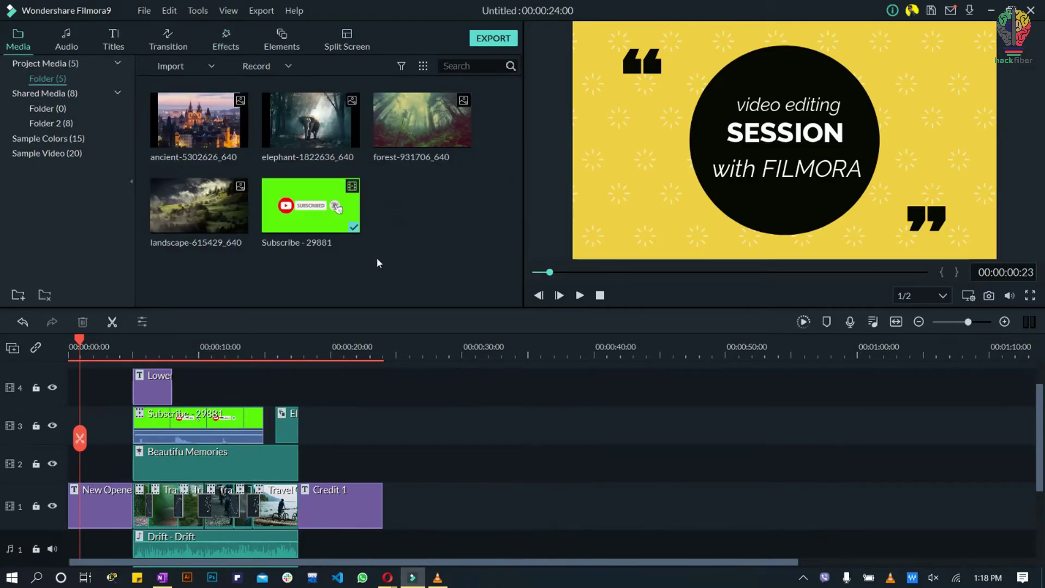
pyautogui.click(525, 350)
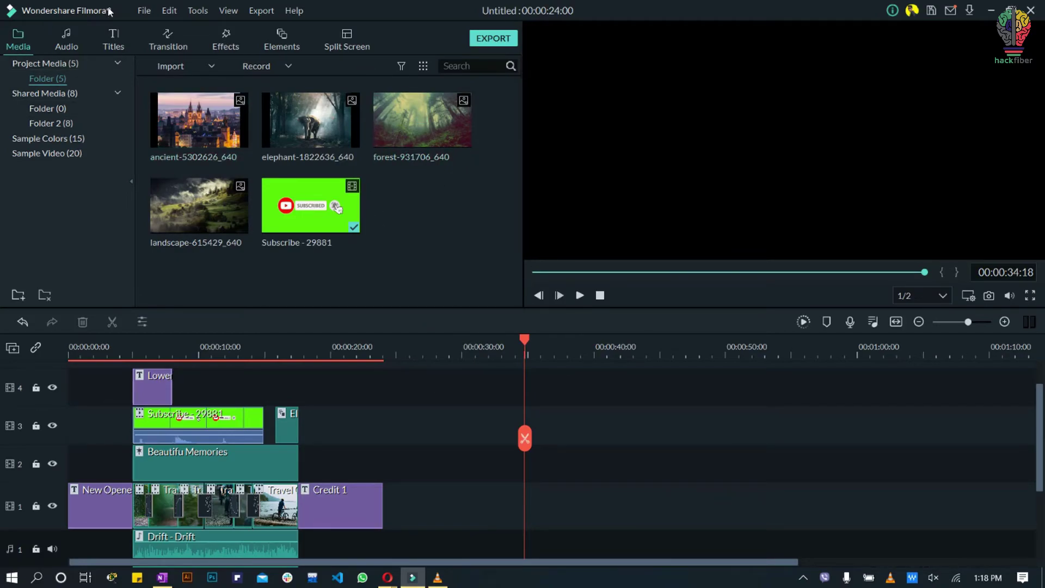
pyautogui.click(143, 10)
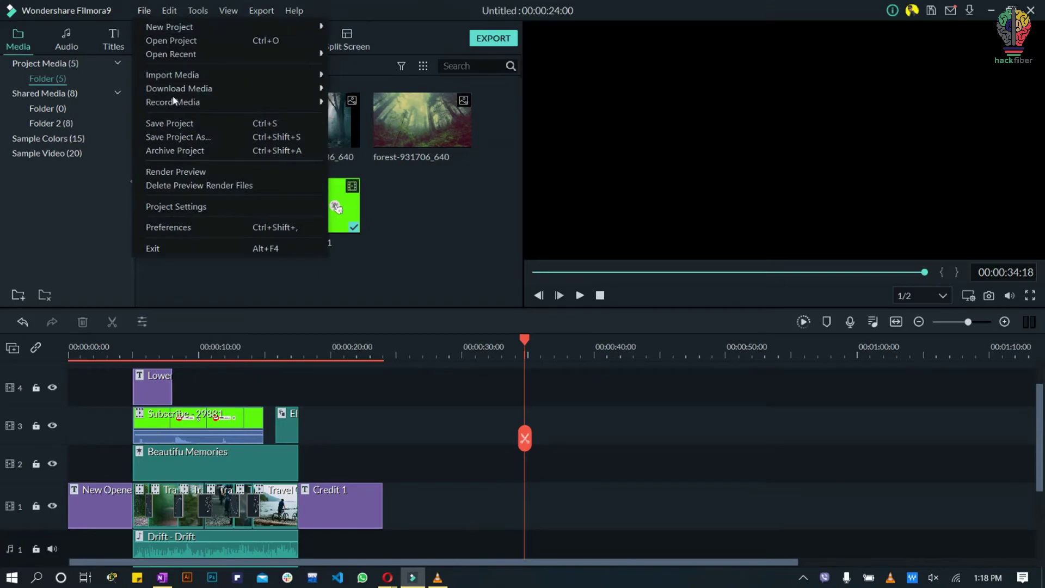
# - Save the project as VE Project 1.wfp in the D:\ves folder
pyautogui.click(185, 123)
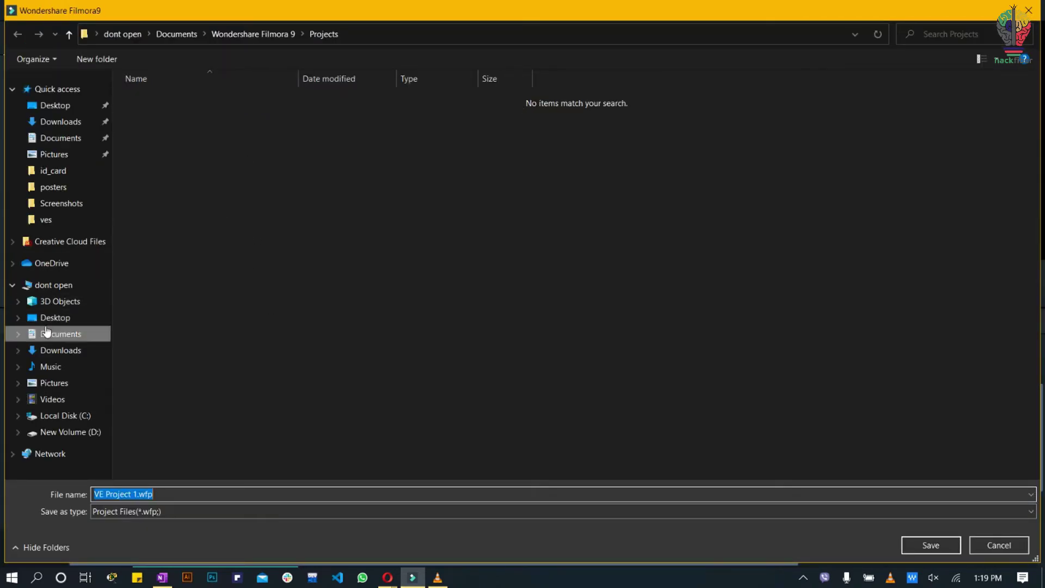
pyautogui.click(83, 220)
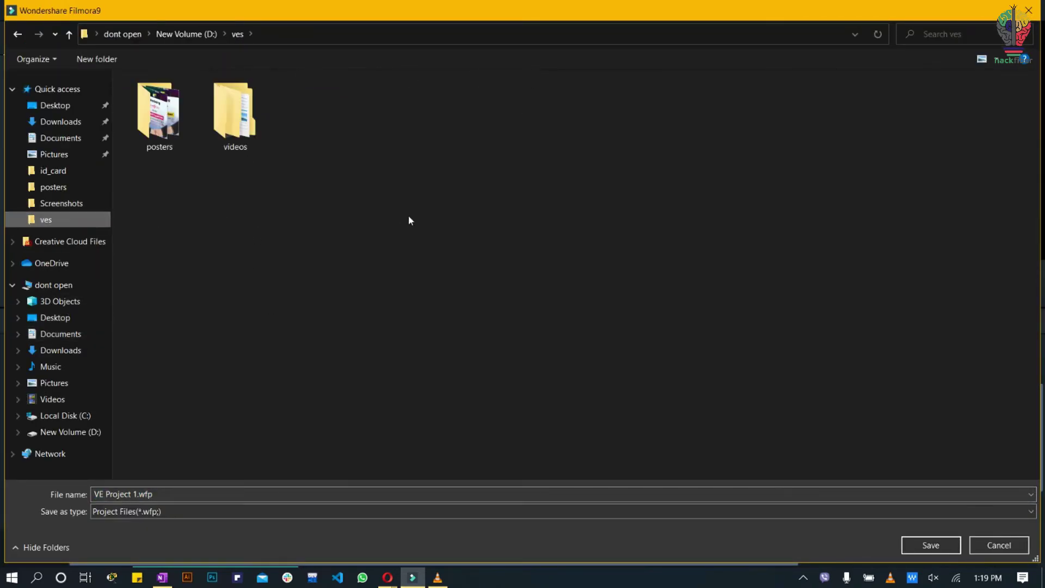
pyautogui.click(182, 492)
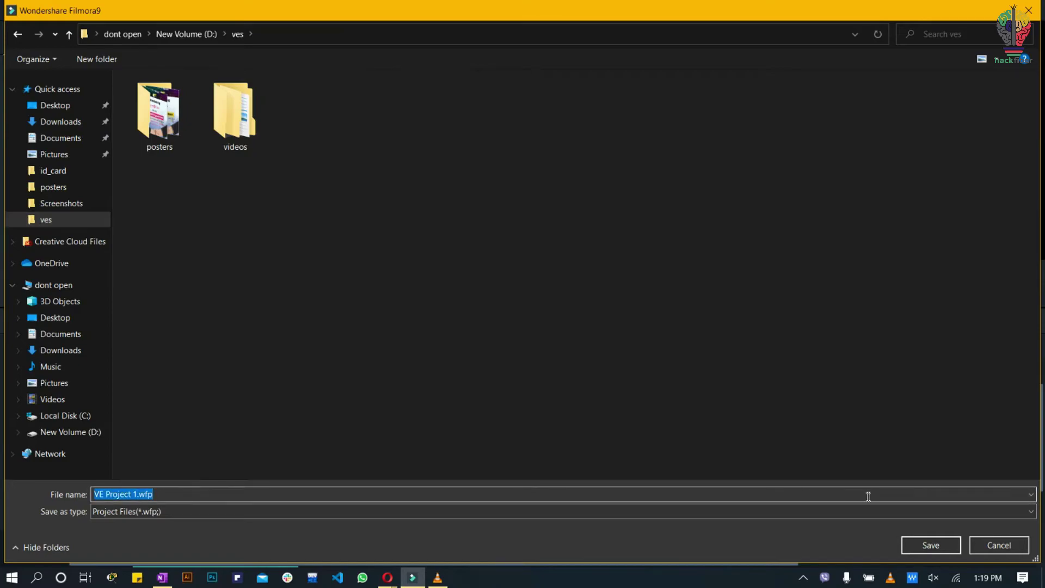
pyautogui.click(930, 545)
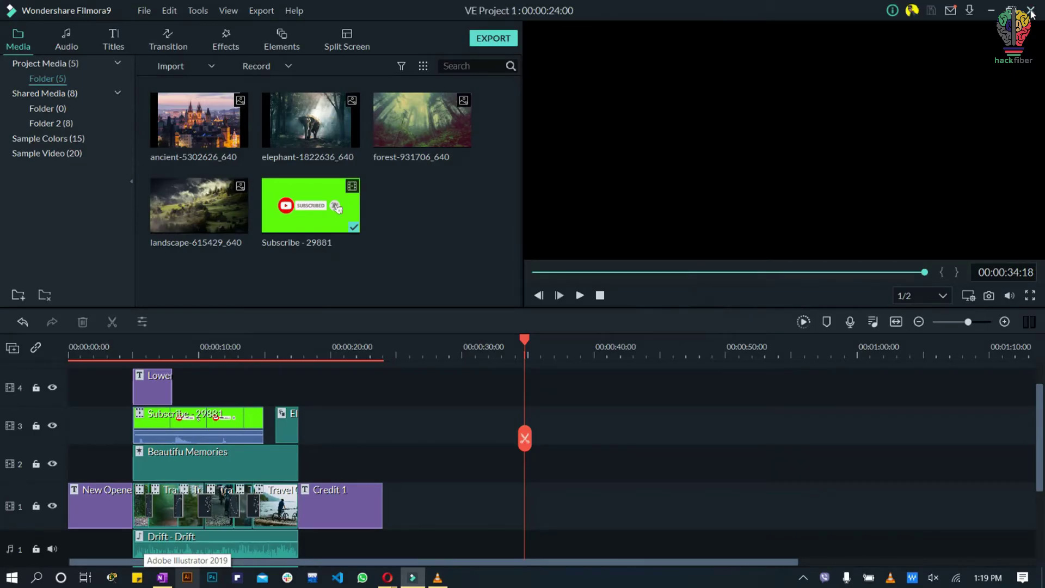
# - Close the video editor and browser, then open a maximised File Explorer window
pyautogui.click(1030, 11)
pyautogui.click(1029, 9)
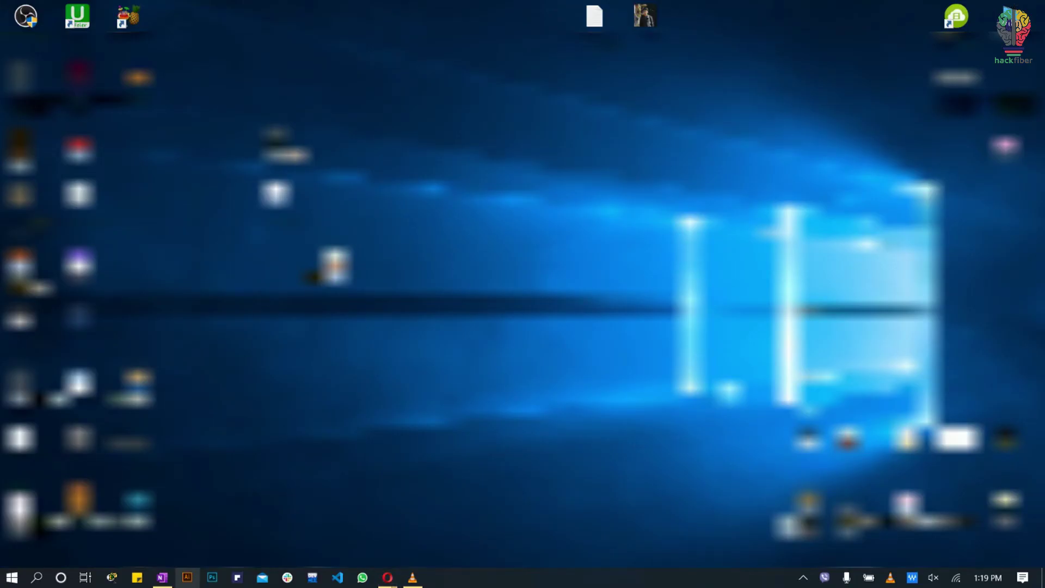
pyautogui.press('super+e')
pyautogui.press('super+Up')
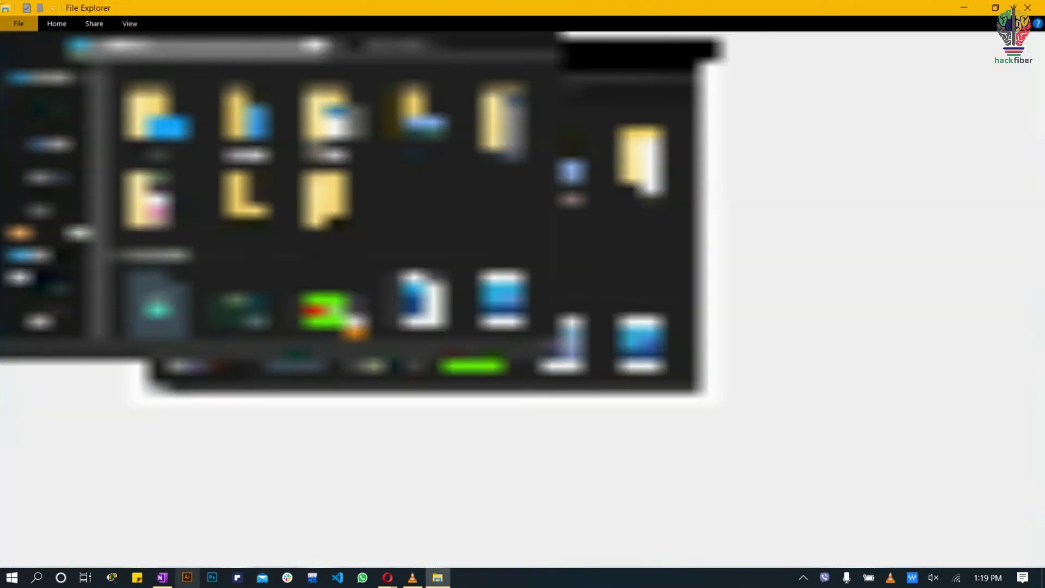
# - Browse to D:\ves and select the VE Project 1.wfp project file
pyautogui.click(57, 421)
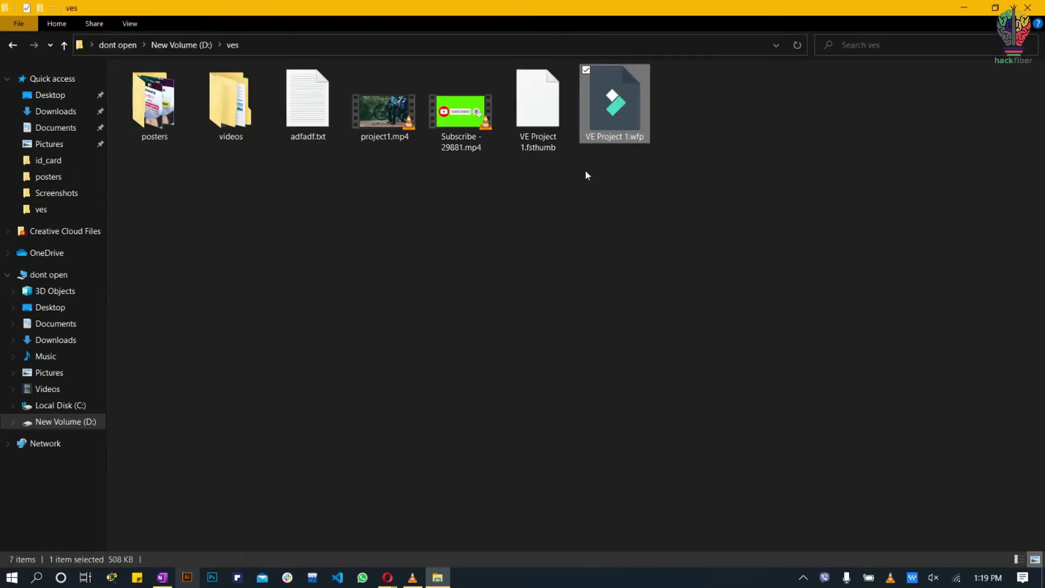
pyautogui.doubleClick(647, 131)
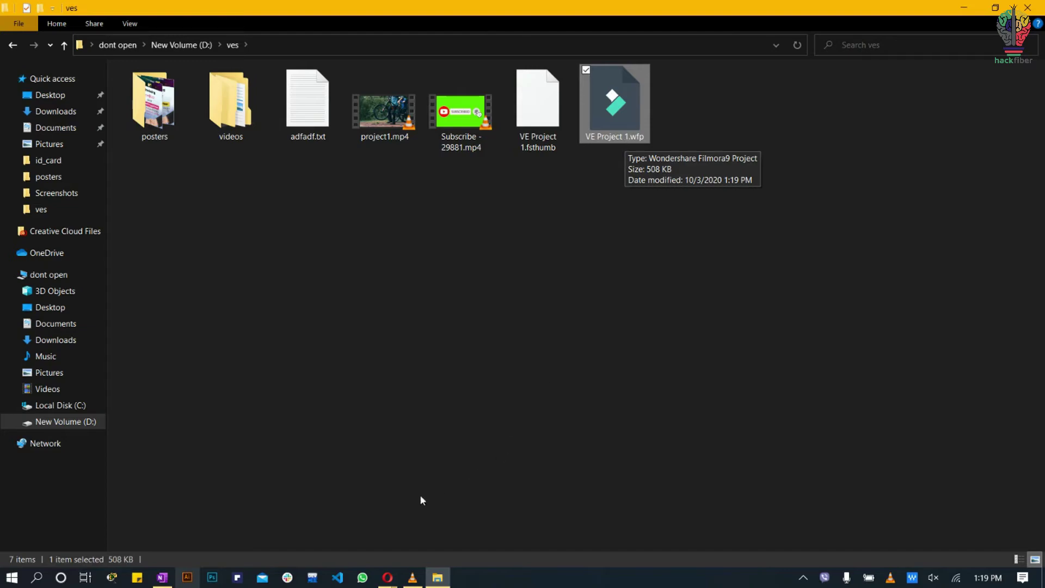
pyautogui.keyDown('ctrl'); pyautogui.click(617, 114); pyautogui.keyUp('ctrl')
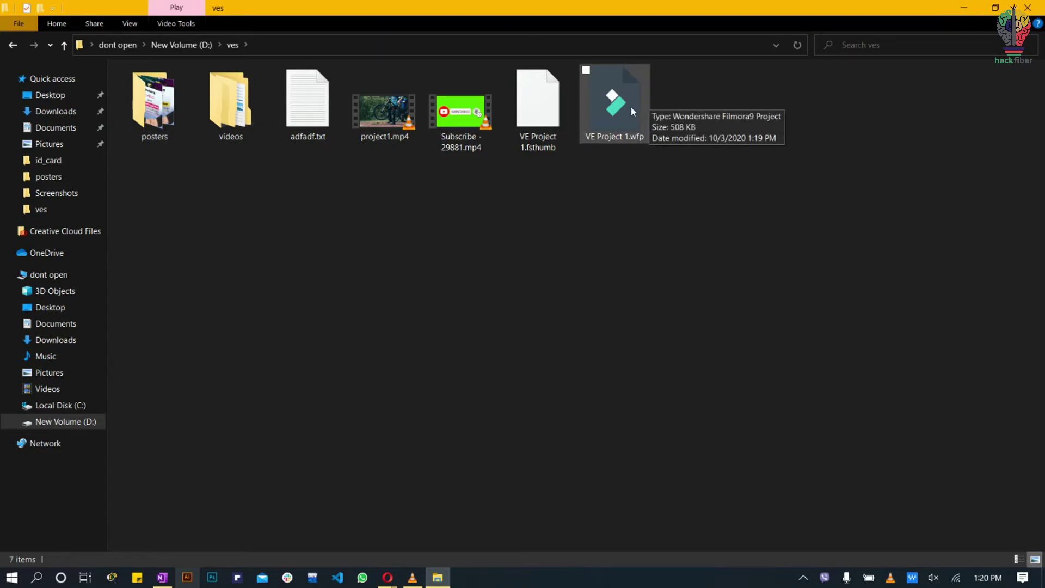
pyautogui.click(631, 106)
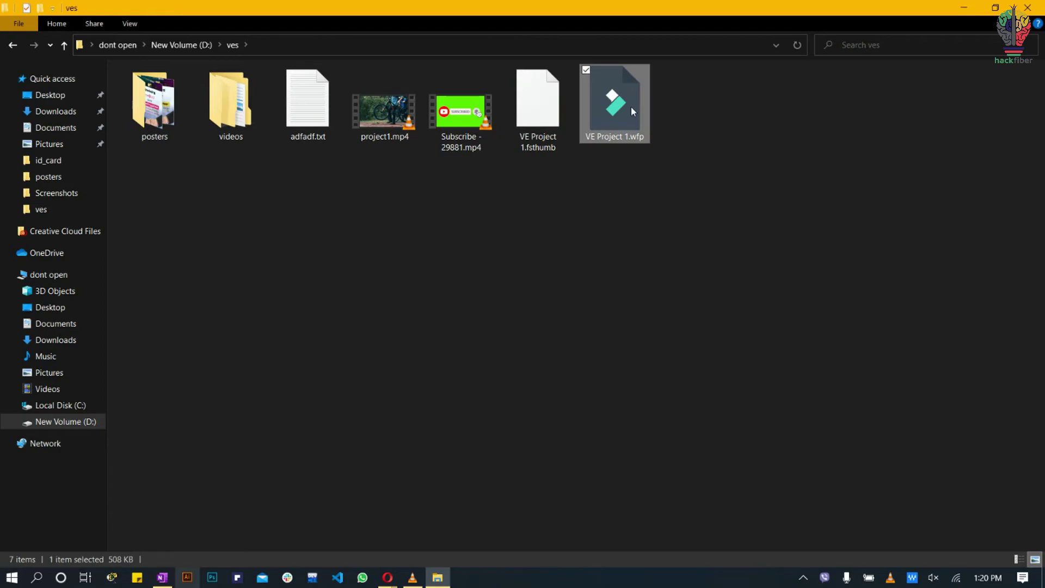
# - Hide File Explorer and zoom out VE Project 1's timeline to show New Opener 5 through Credit 1
pyautogui.click(974, 7)
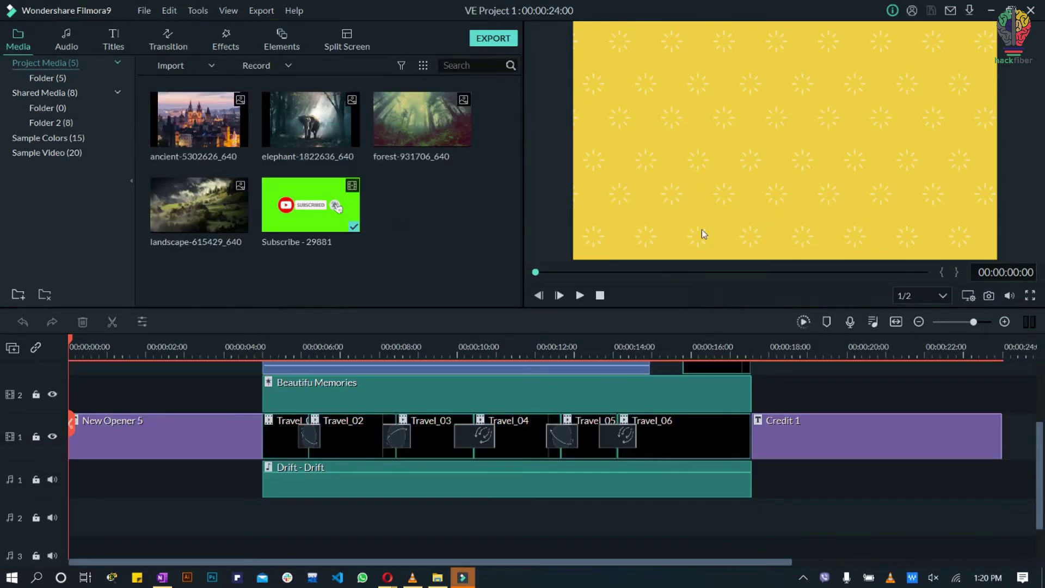
pyautogui.moveTo(784, 346); pyautogui.dragTo(620, 346)
pyautogui.scroll(4, 730, 496)
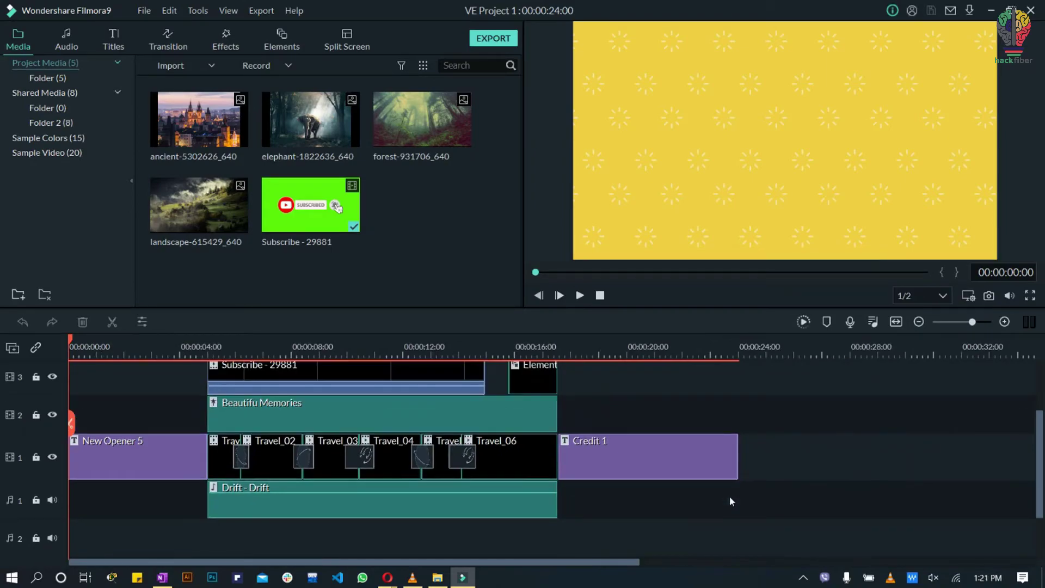
pyautogui.scroll(-2, 729, 496)
pyautogui.scroll(1, 729, 495)
pyautogui.scroll(-3, 736, 495)
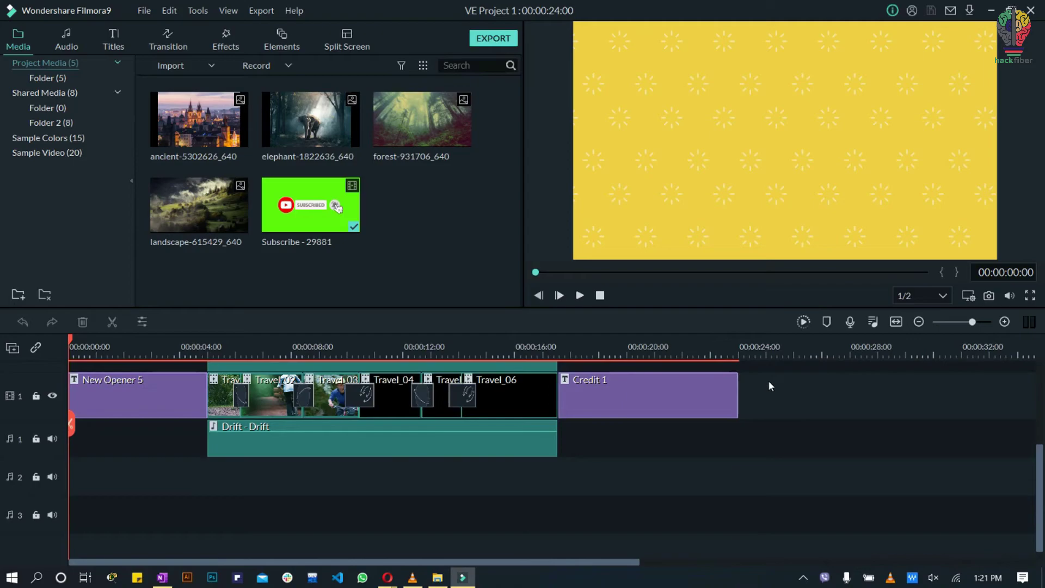
pyautogui.scroll(2, 768, 379)
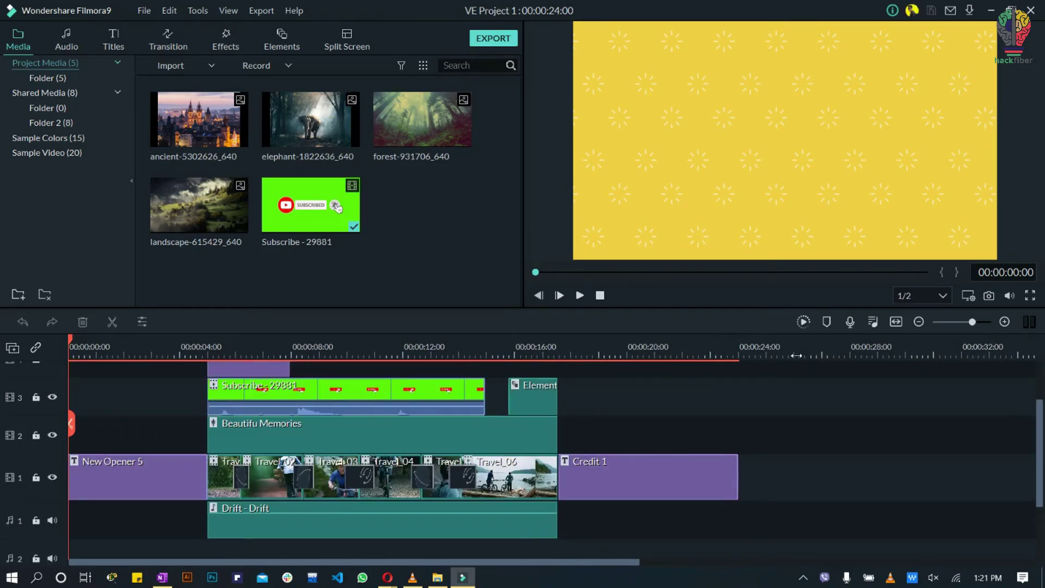
pyautogui.scroll(-2, 796, 355)
pyautogui.scroll(1, 724, 393)
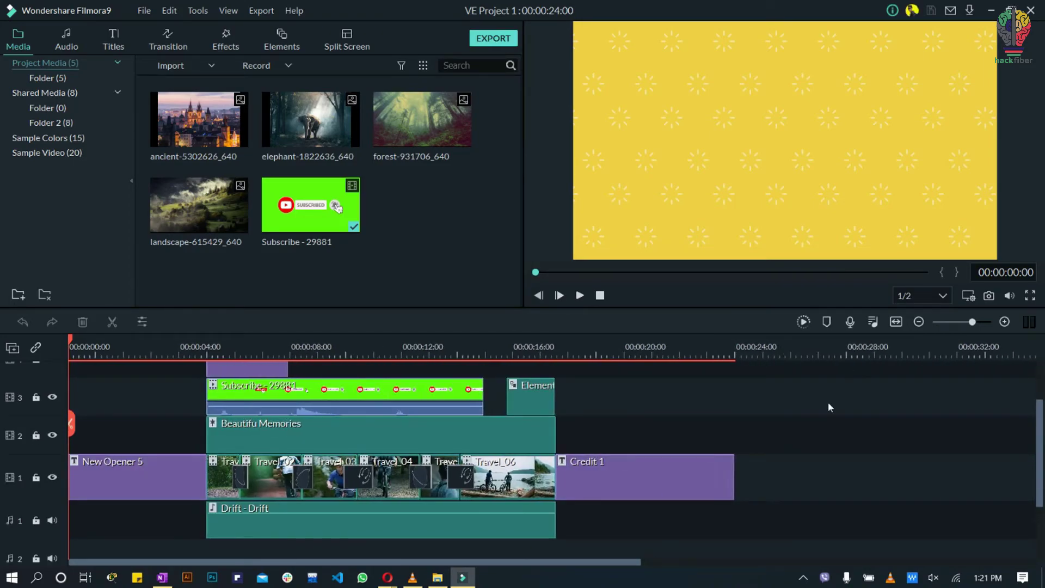
pyautogui.scroll(2, 816, 430)
pyautogui.scroll(-3, 815, 430)
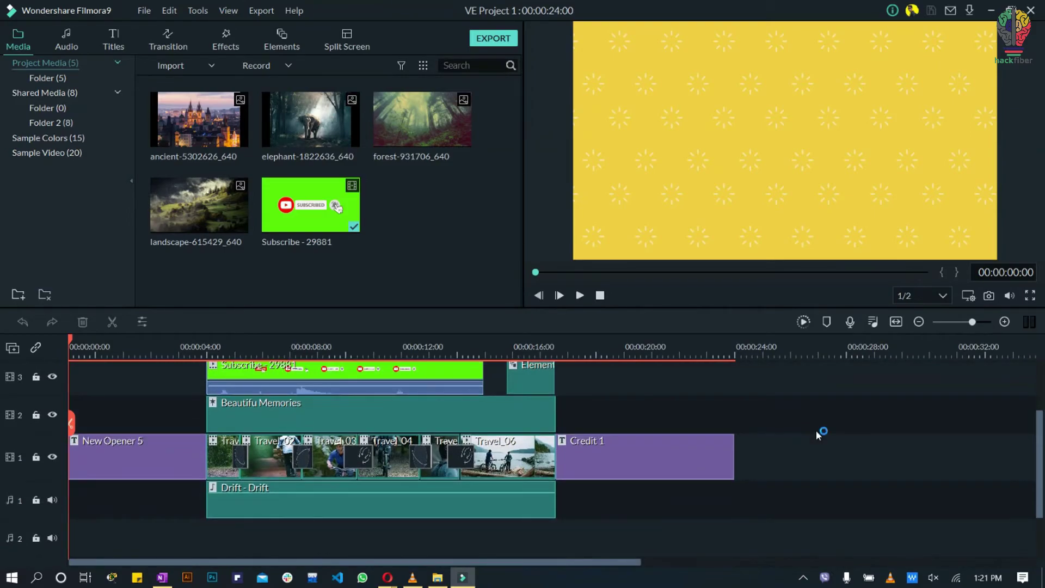
pyautogui.scroll(1, 816, 431)
pyautogui.scroll(1, 815, 435)
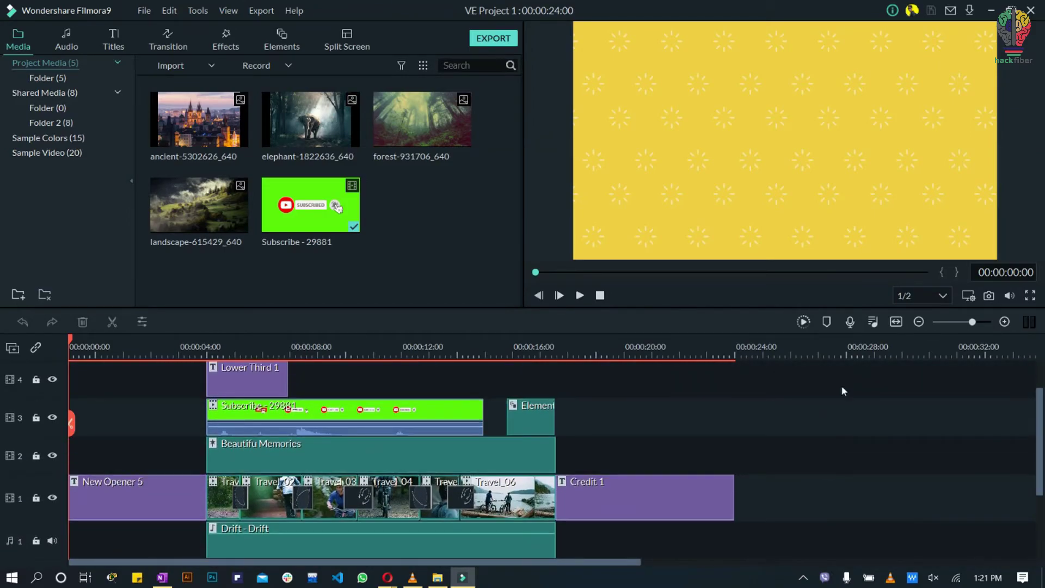
pyautogui.moveTo(845, 380); pyautogui.dragTo(90, 445)
pyautogui.scroll(1, 394, 475)
pyautogui.scroll(1, 394, 476)
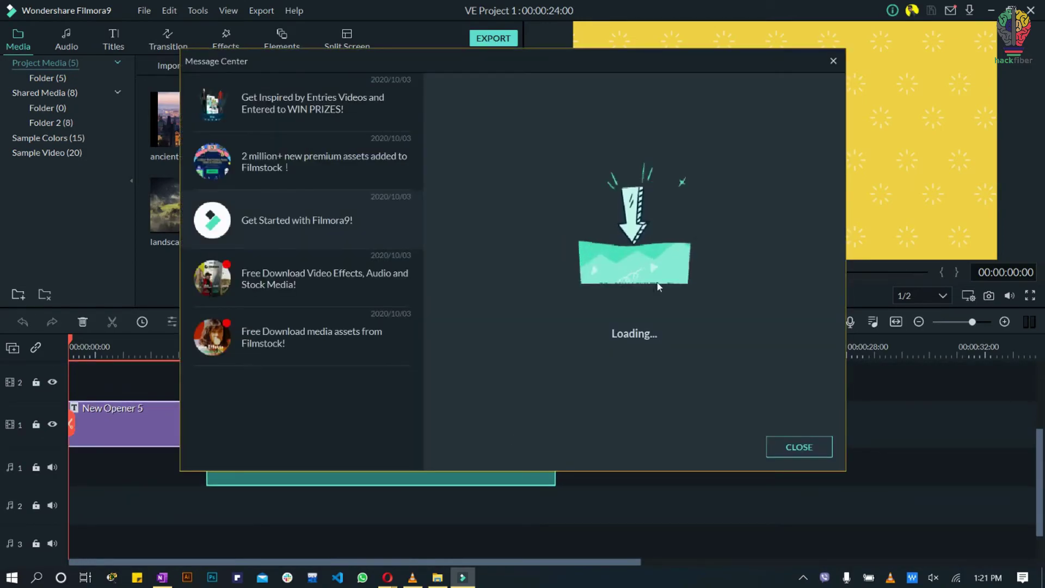
# - Close Message Center, delete all timeline clips, then undo to restore them
pyautogui.click(833, 60)
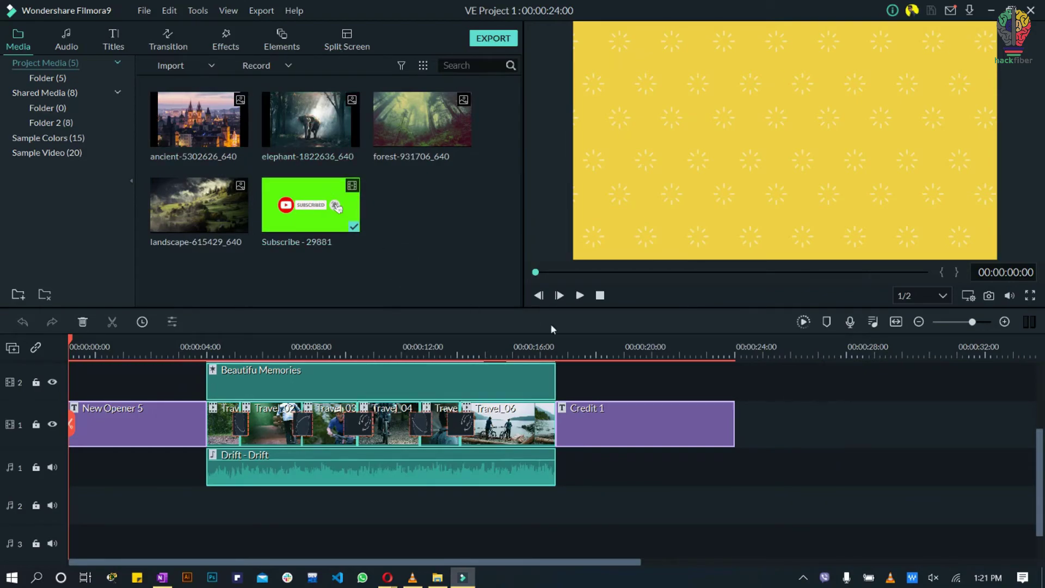
pyautogui.moveTo(750, 376); pyautogui.dragTo(162, 484)
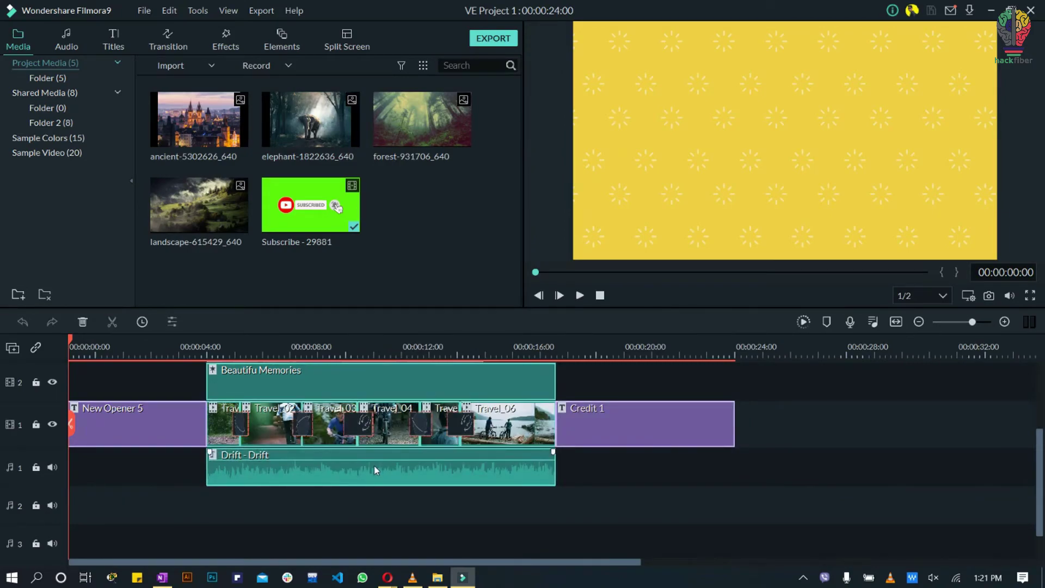
pyautogui.scroll(3, 427, 432)
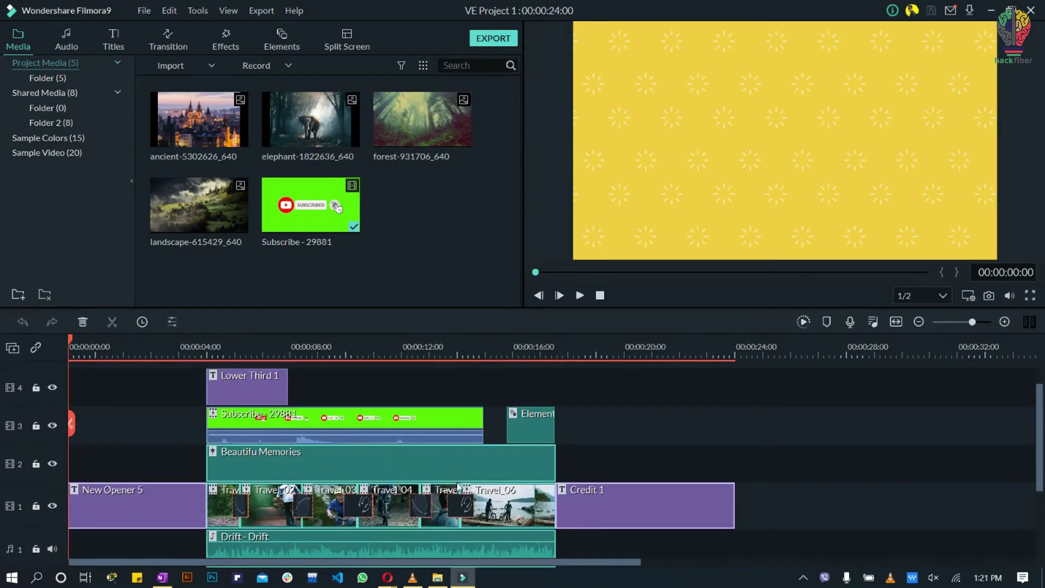
pyautogui.moveTo(855, 390); pyautogui.dragTo(138, 474)
pyautogui.press('Delete')
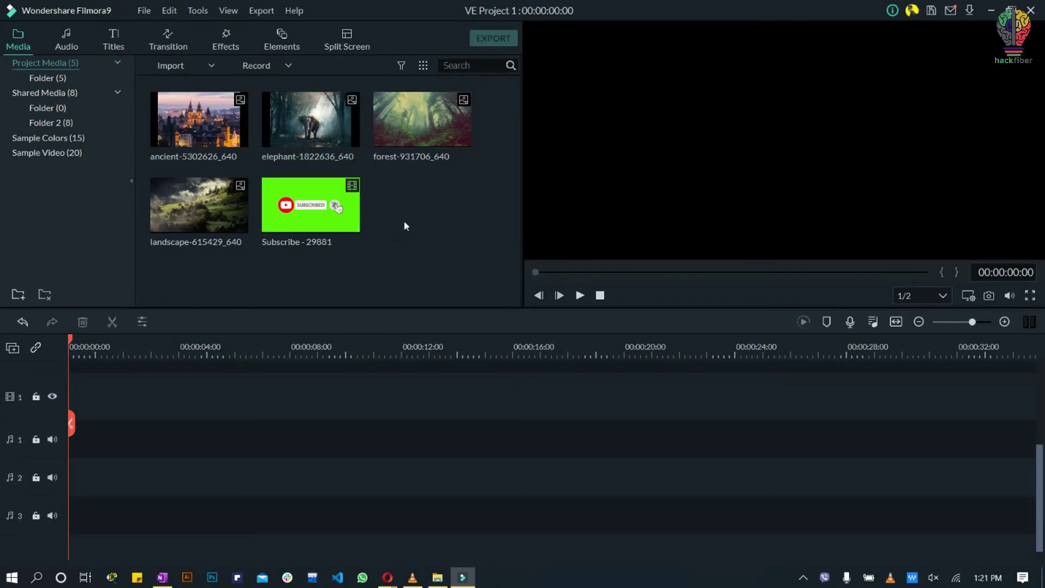
pyautogui.click(144, 10)
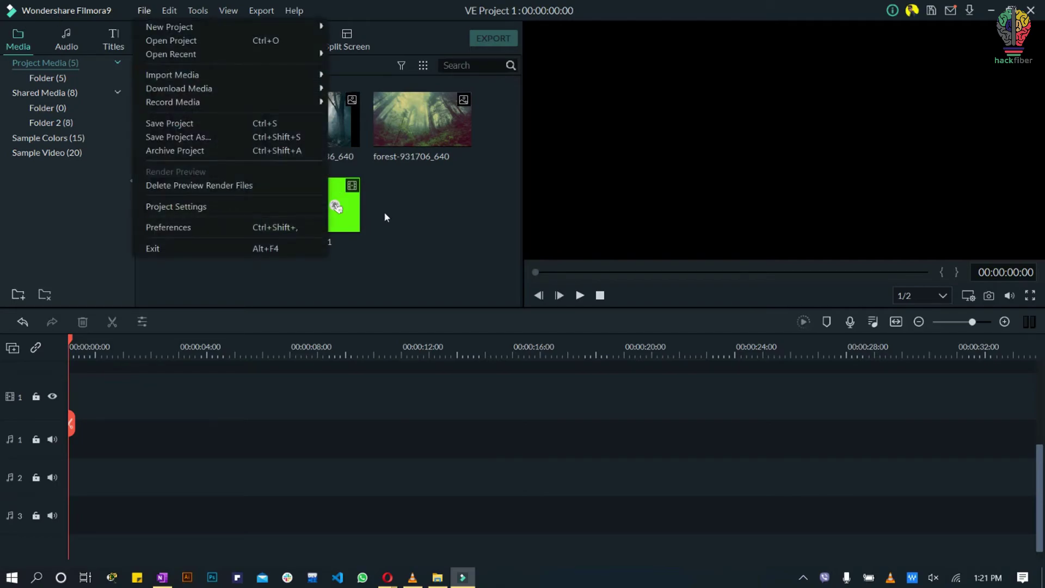
pyautogui.click(399, 202)
pyautogui.hotkey('ctrl', 'z')
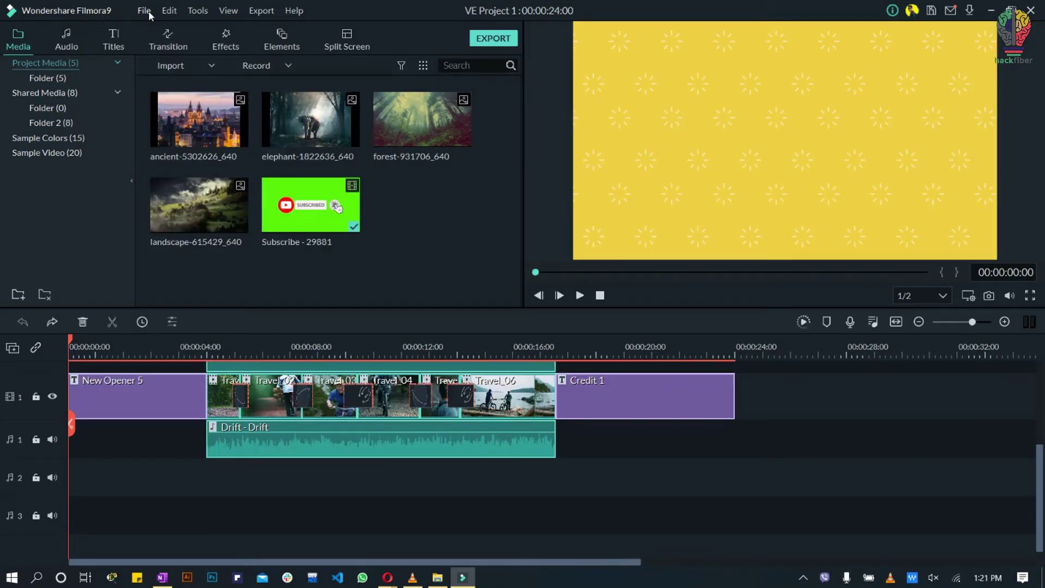
# - Start a new 16:9 widescreen project without saving VE Project 1
pyautogui.click(143, 11)
pyautogui.moveTo(321, 27)
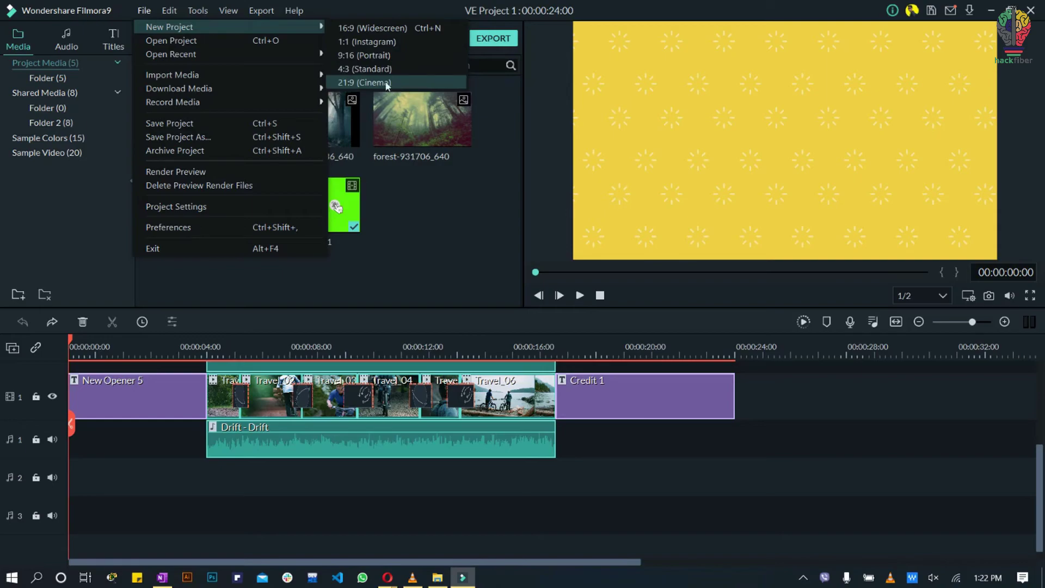
pyautogui.click(394, 28)
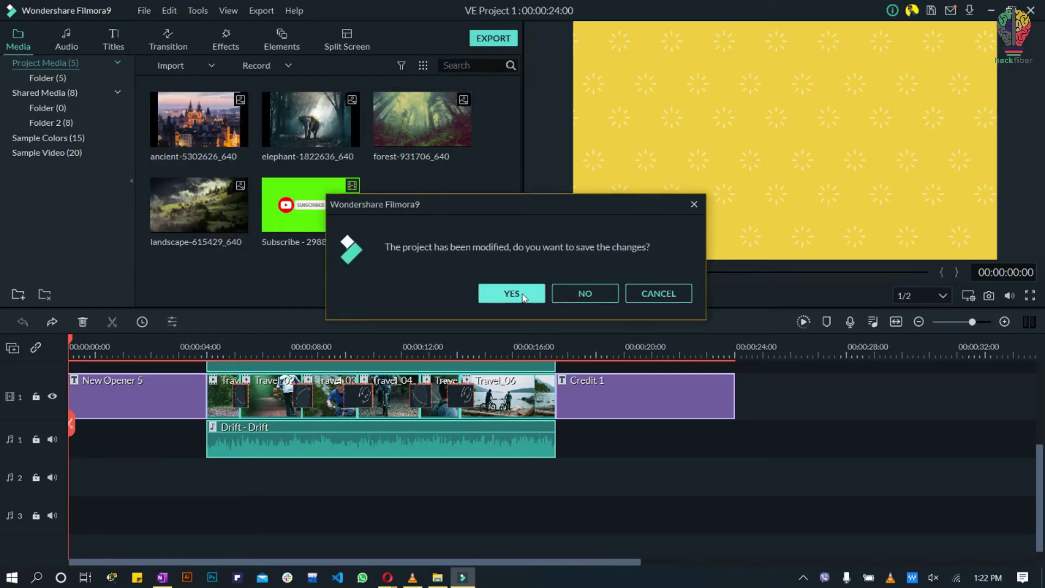
pyautogui.click(573, 295)
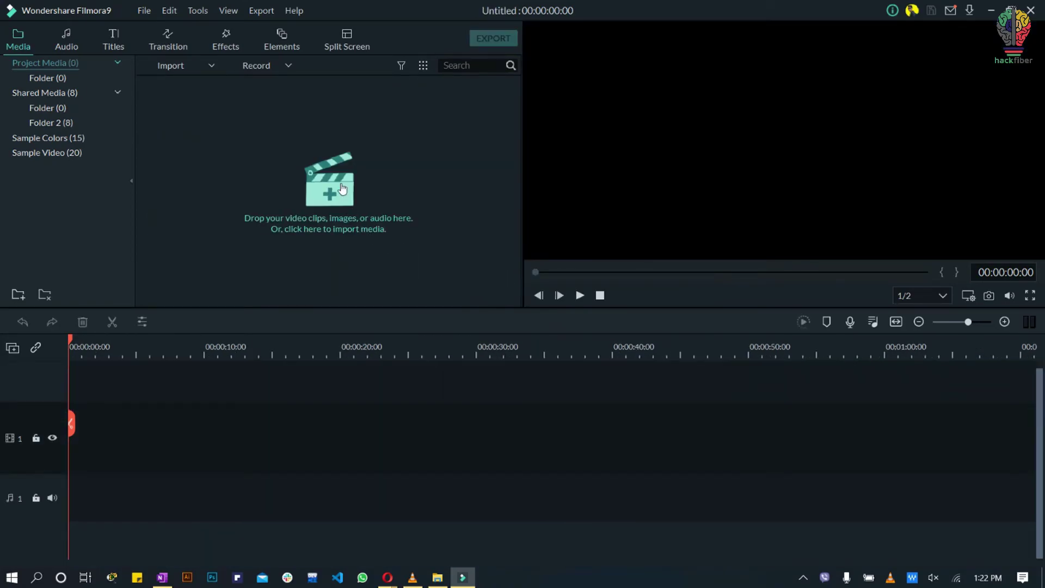
# - Import the forest, landscape, mountain-landscape and nature photos from videos > transition in photos
pyautogui.click(435, 165)
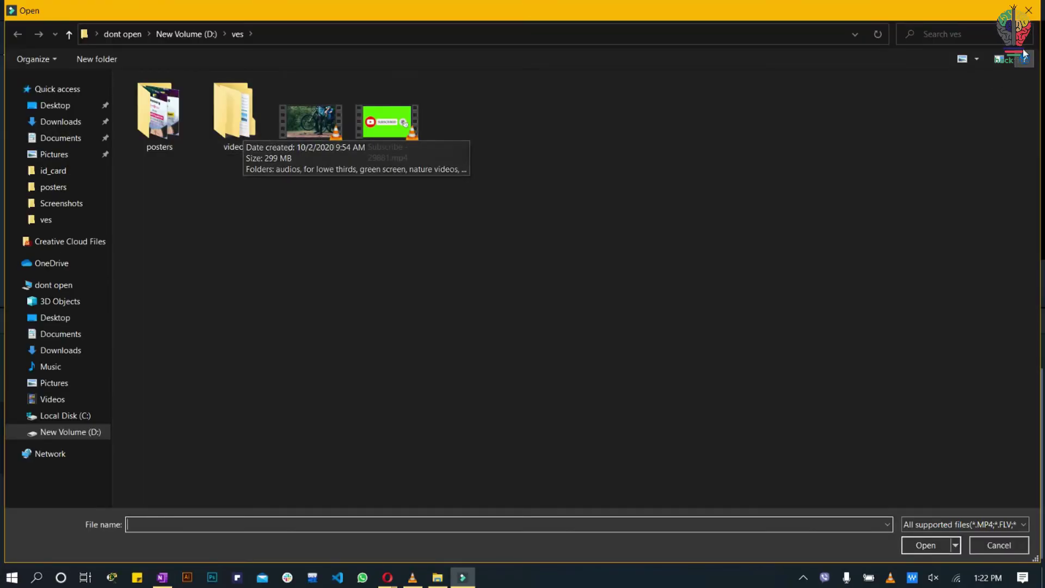
pyautogui.click(265, 129)
pyautogui.doubleClick(271, 127)
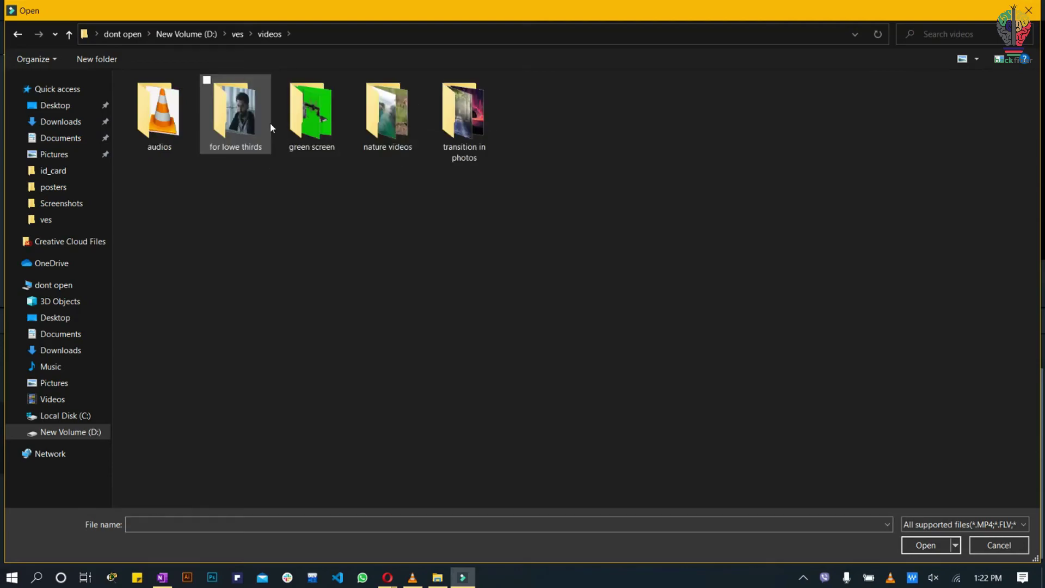
pyautogui.doubleClick(472, 129)
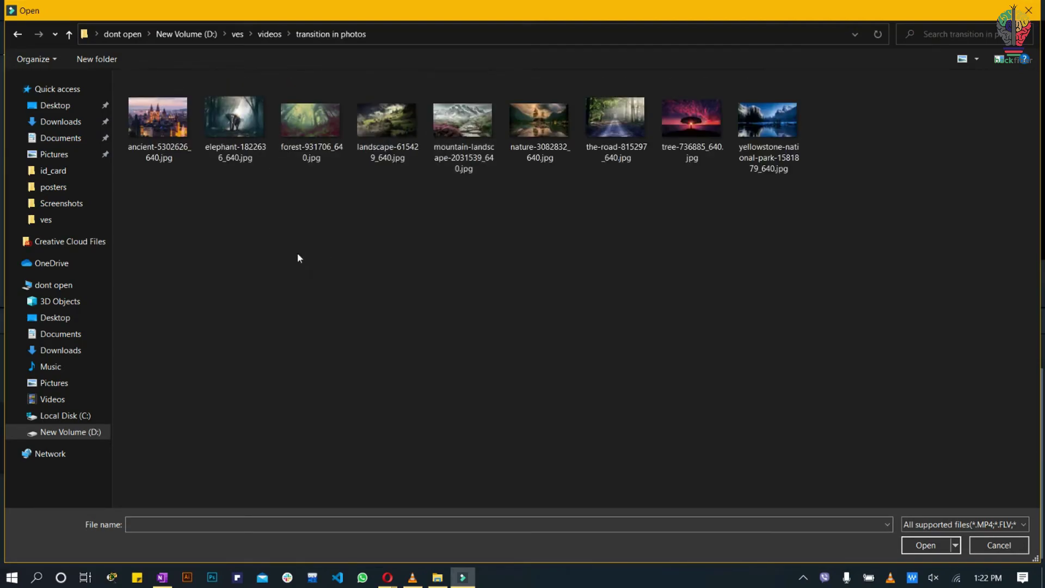
pyautogui.click(337, 162)
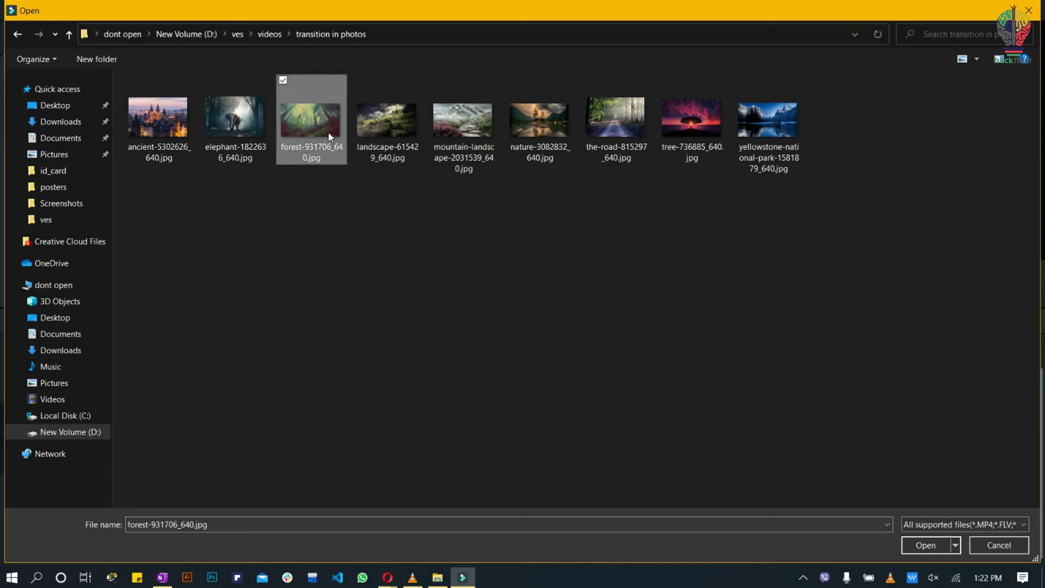
pyautogui.moveTo(310, 238); pyautogui.dragTo(531, 124)
pyautogui.click(532, 125)
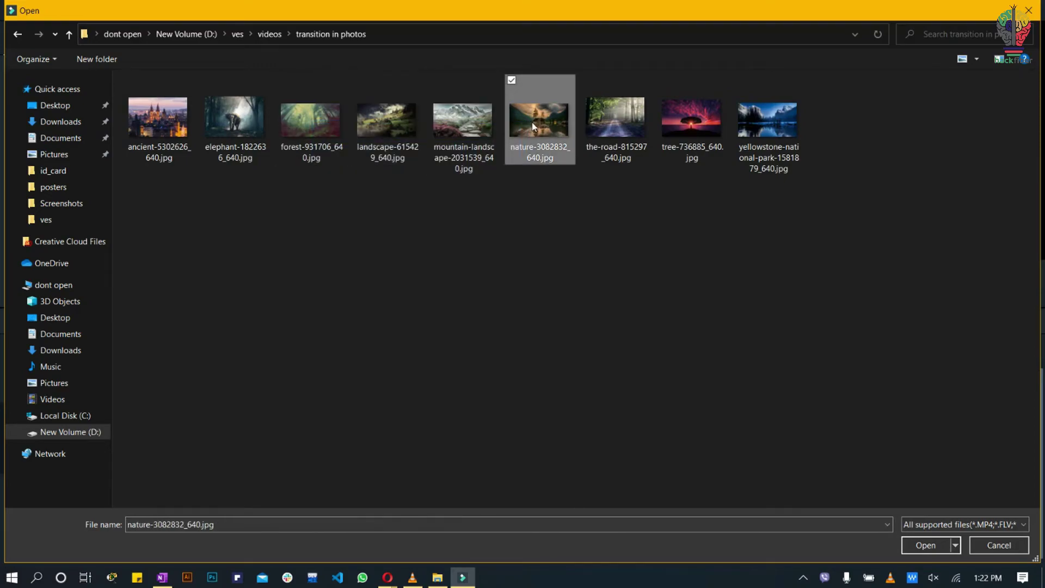
pyautogui.moveTo(299, 239); pyautogui.dragTo(531, 124)
pyautogui.click(925, 546)
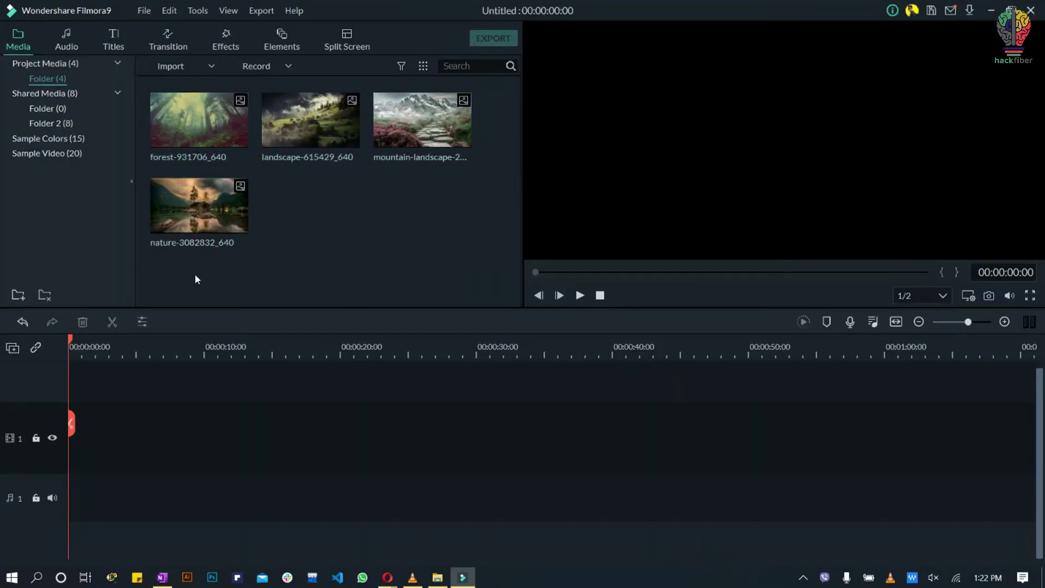
# - Place the four imported photos on the timeline and briefly play them back
pyautogui.moveTo(195, 280); pyautogui.dragTo(63, 442)
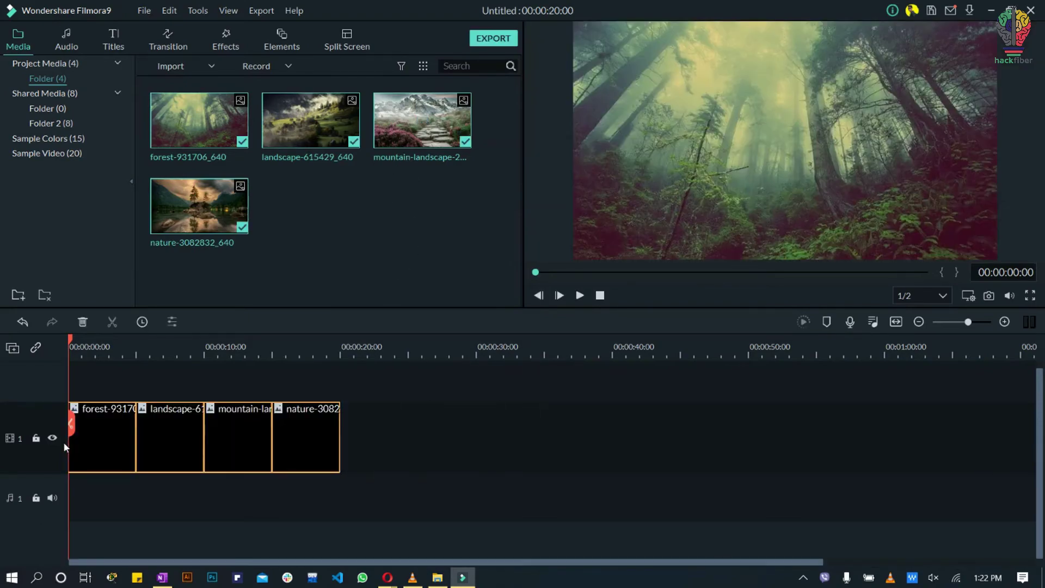
pyautogui.press('space')
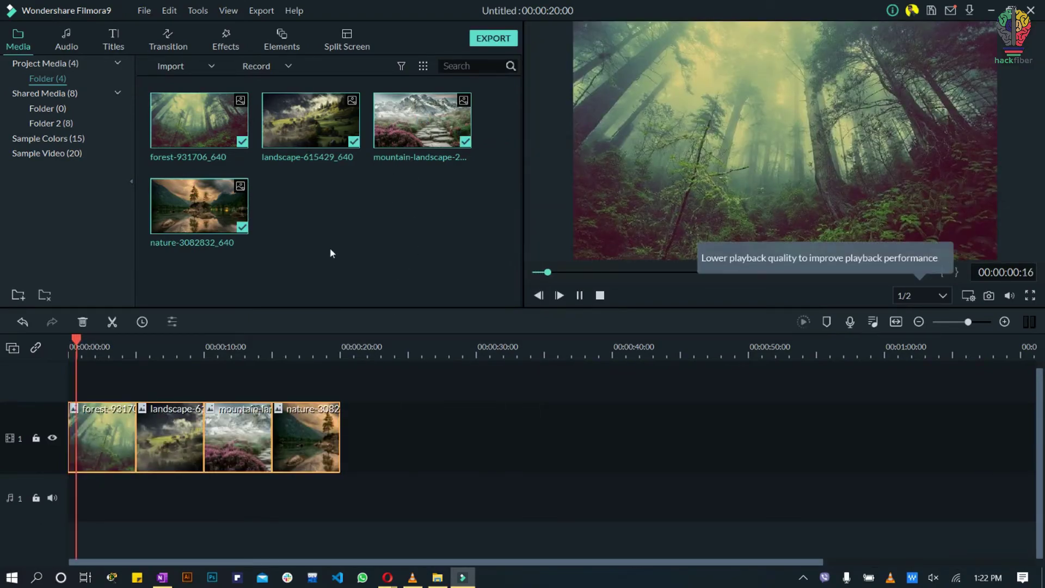
pyautogui.press('space')
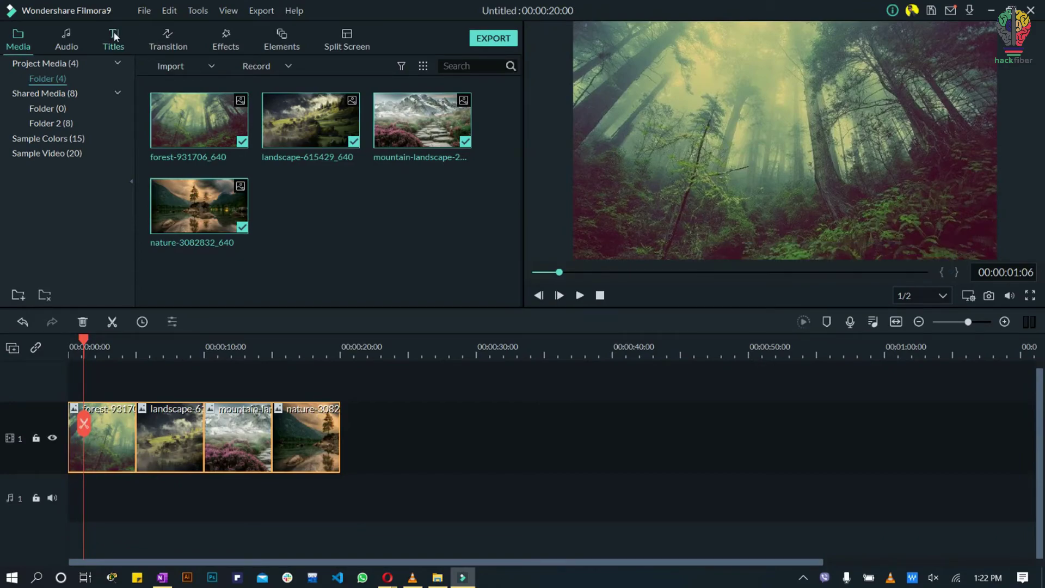
# - Browse the Subtitles, Openers, Lower 3rds and Titles template categories
pyautogui.click(114, 34)
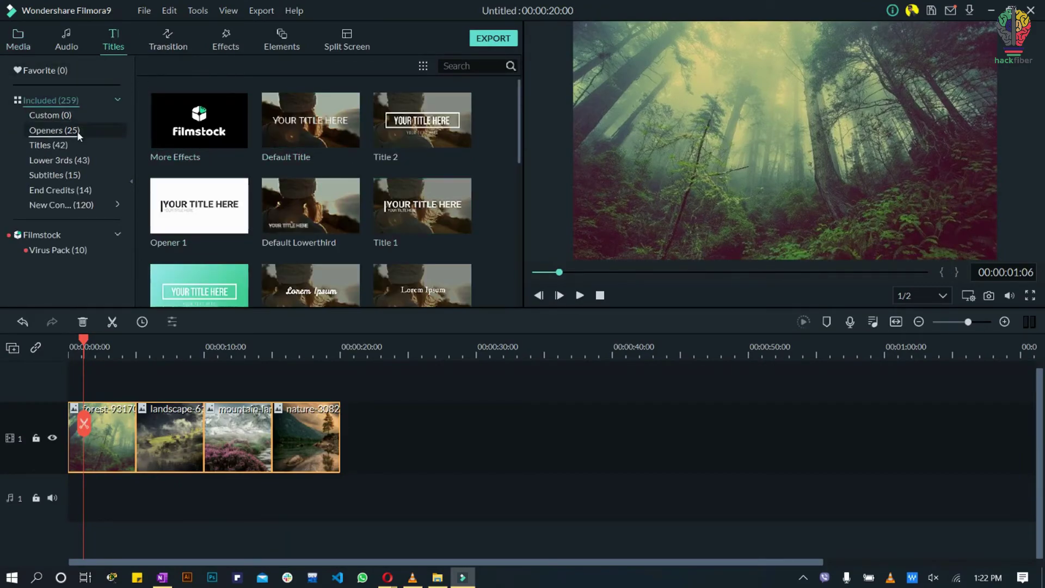
pyautogui.click(55, 174)
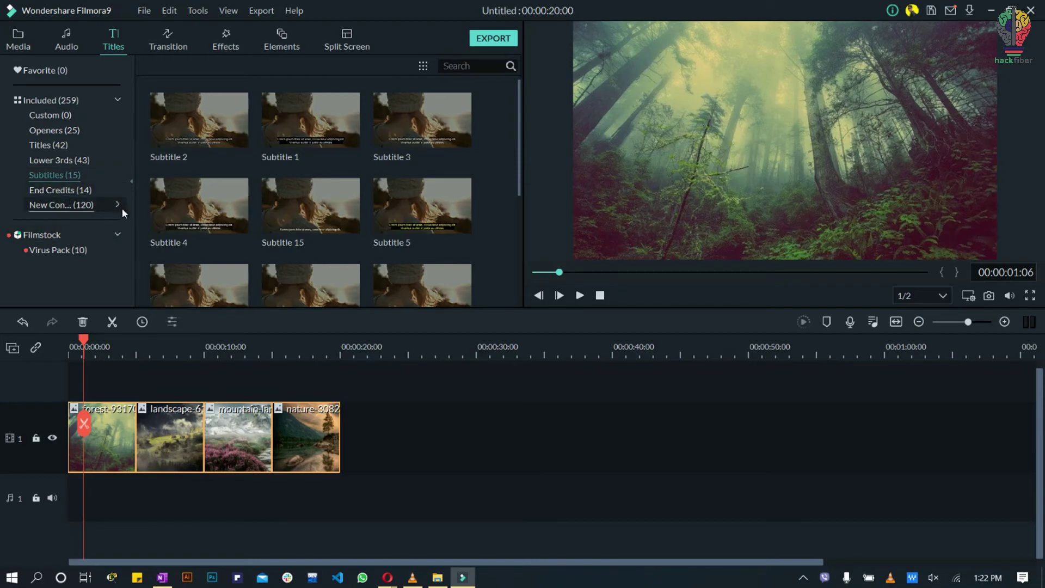
pyautogui.click(92, 130)
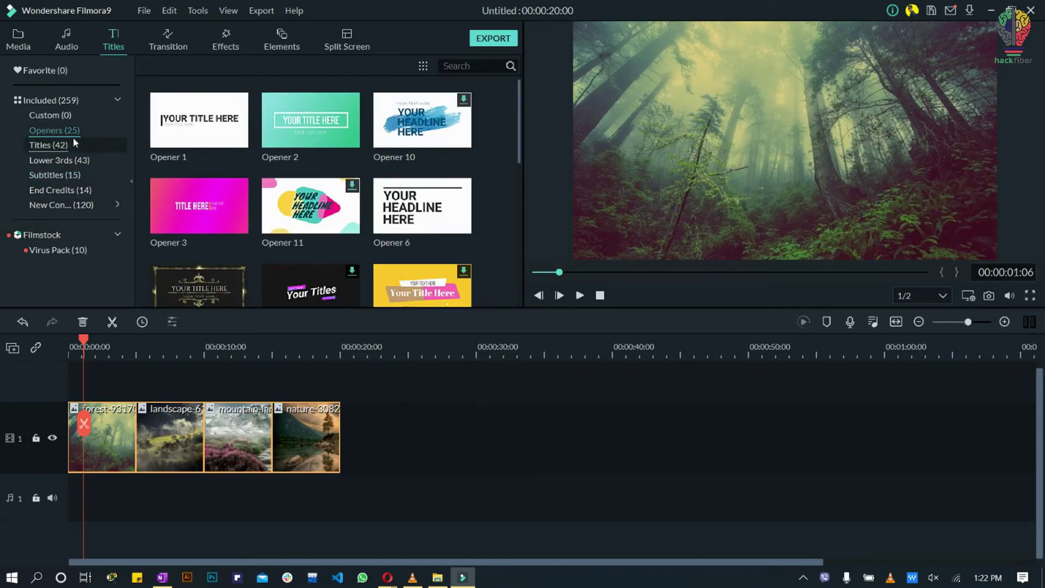
pyautogui.scroll(-5, 218, 167)
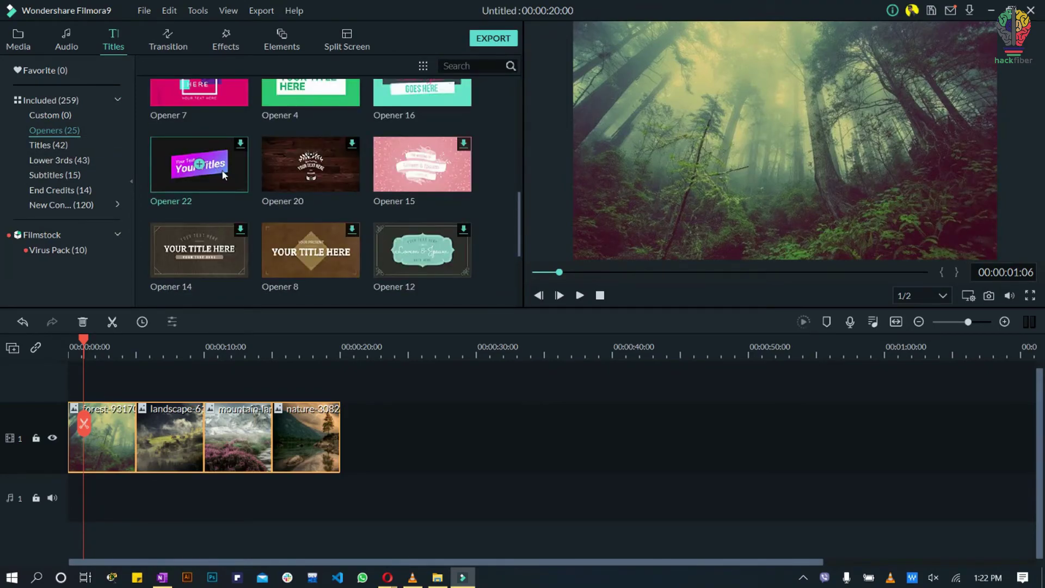
pyautogui.scroll(-3, 227, 171)
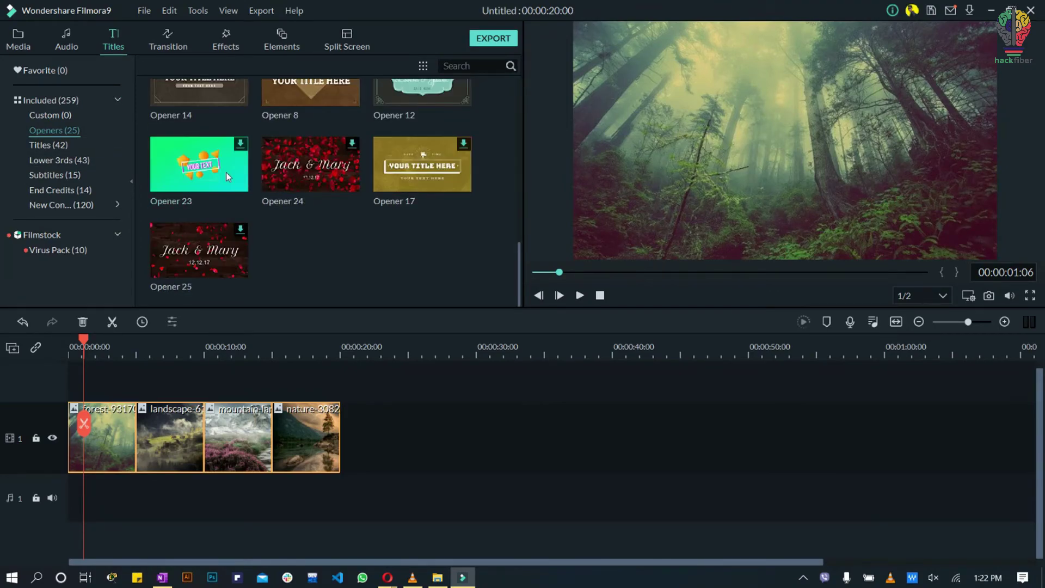
pyautogui.click(73, 159)
pyautogui.click(44, 144)
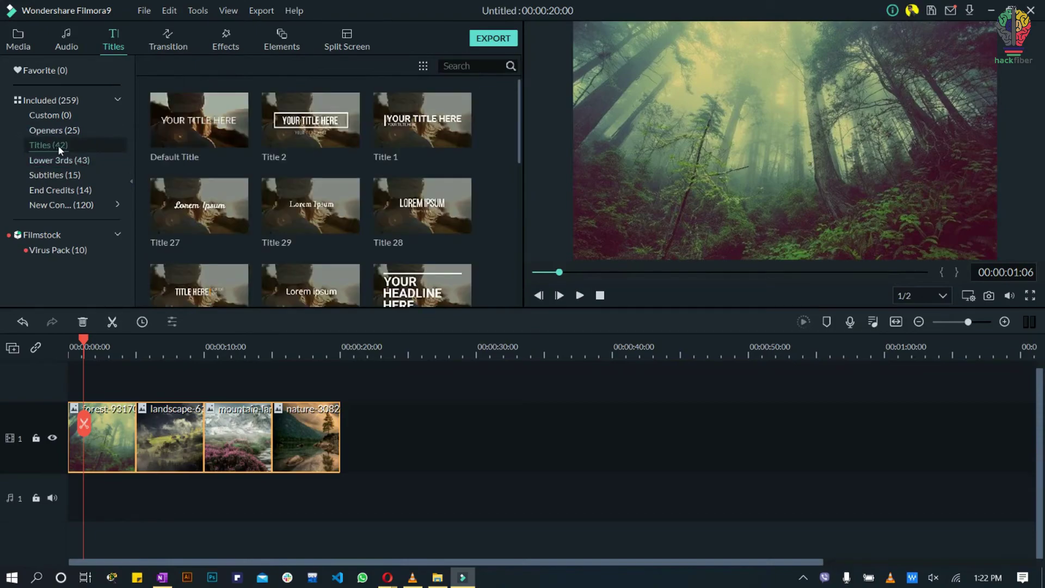
pyautogui.scroll(-3, 302, 197)
pyautogui.scroll(-3, 304, 197)
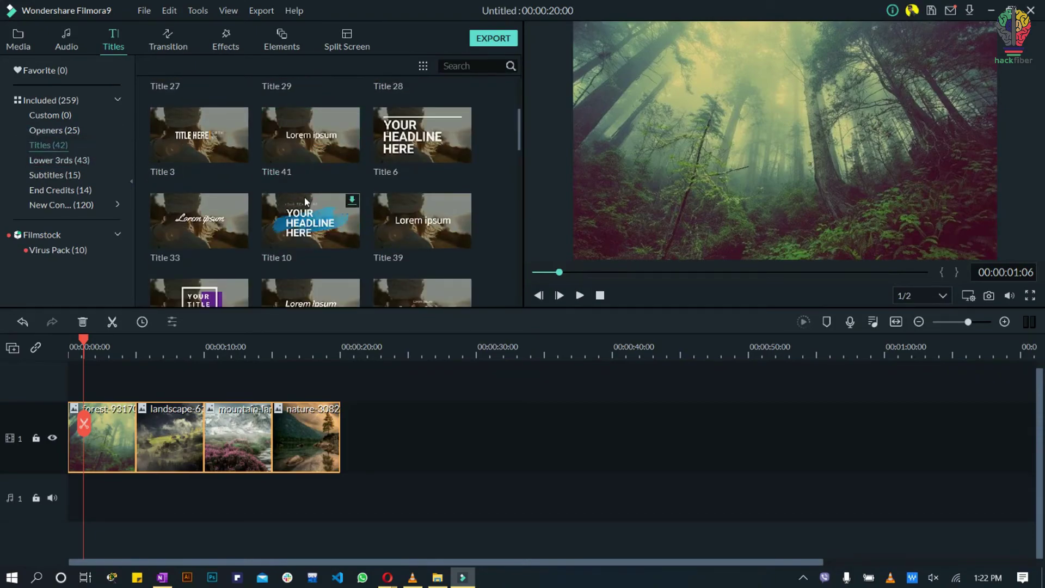
pyautogui.scroll(-5, 305, 256)
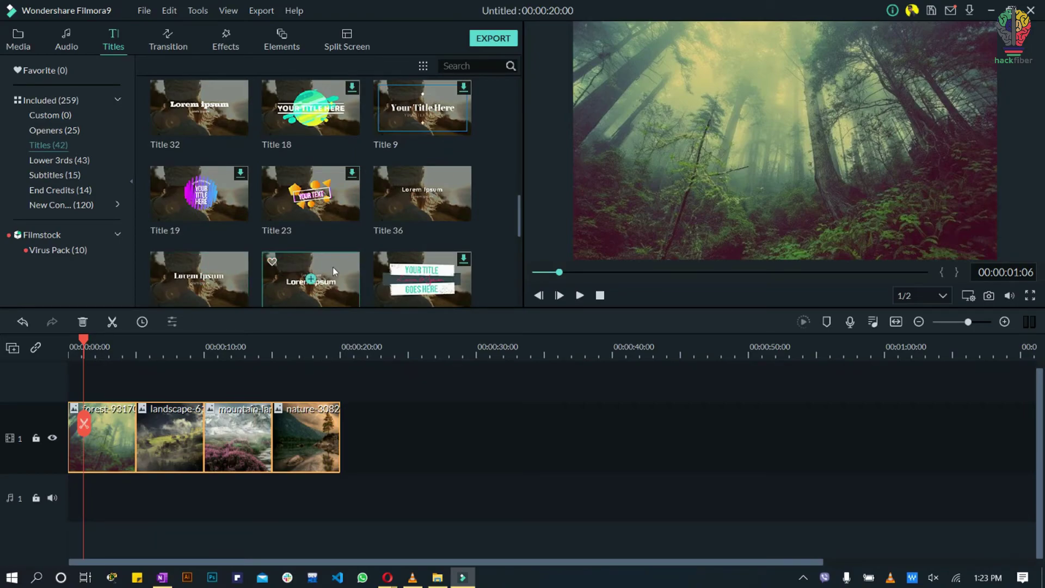
pyautogui.scroll(-4, 329, 266)
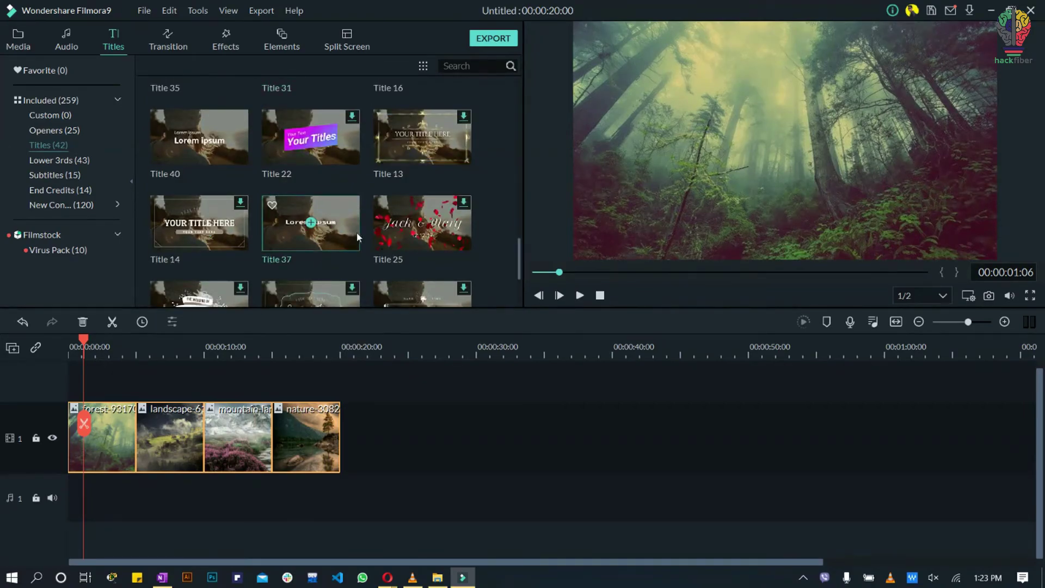
pyautogui.scroll(-3, 338, 245)
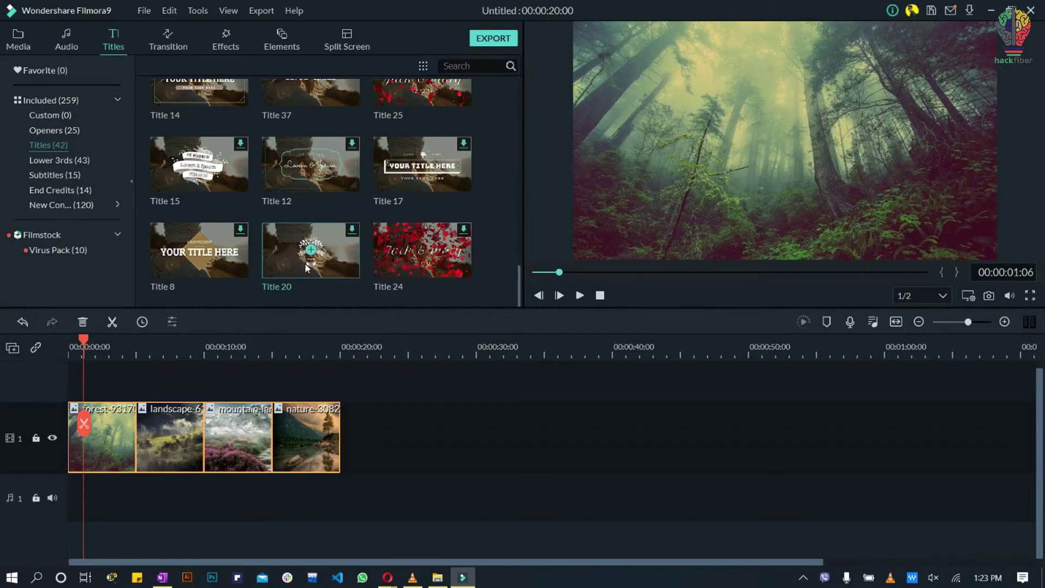
# - Preview the Subtitle 2 template, then the Title 27 template from Titles
pyautogui.click(68, 176)
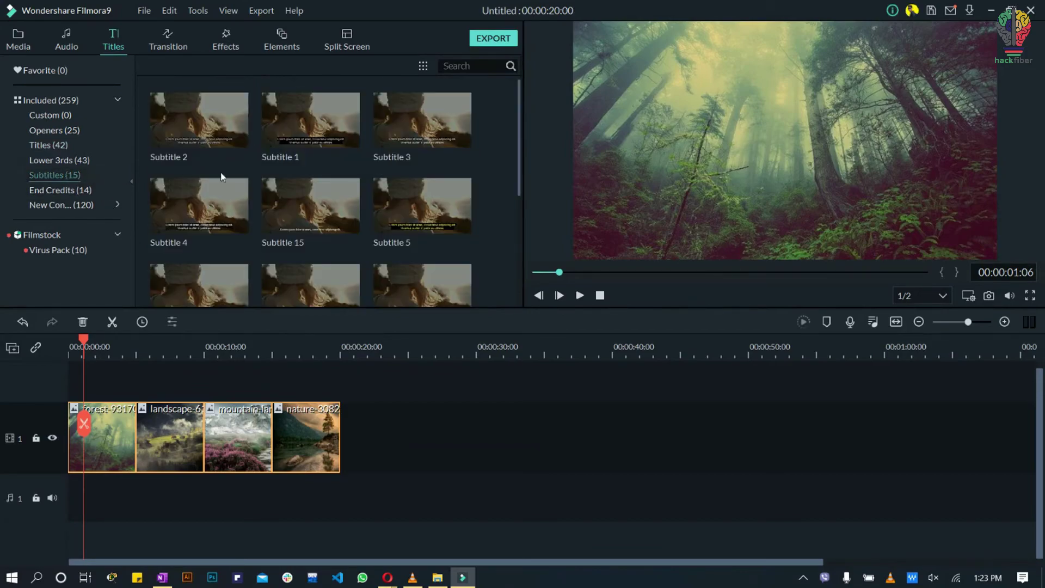
pyautogui.scroll(-3, 396, 223)
pyautogui.scroll(3, 392, 249)
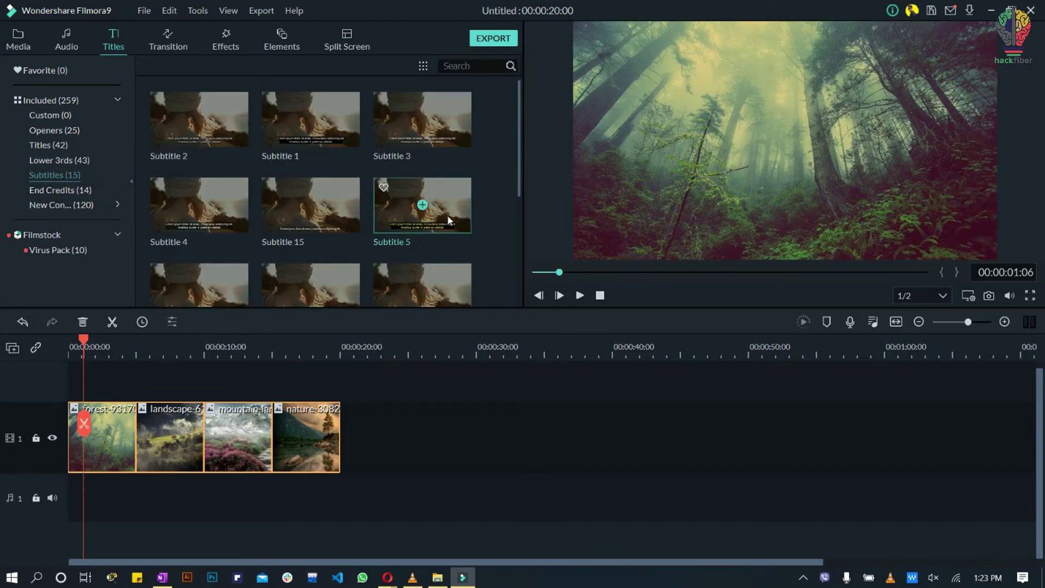
pyautogui.click(220, 141)
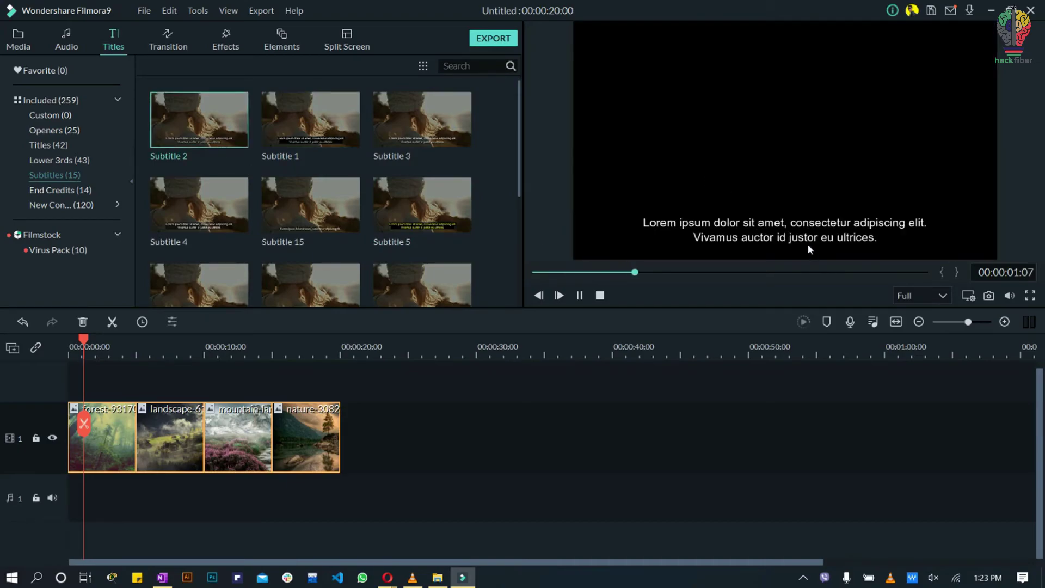
pyautogui.press('space')
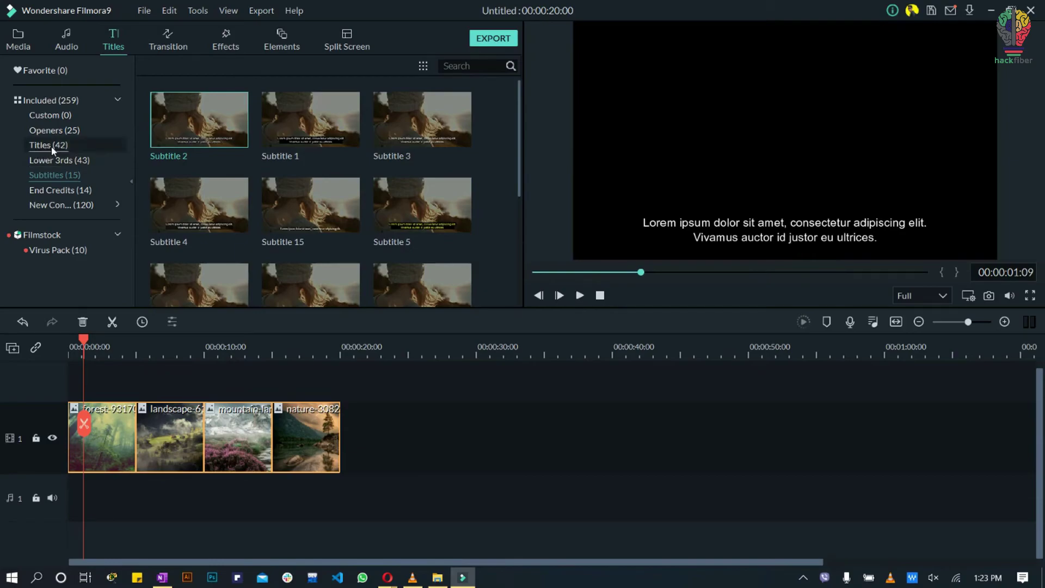
pyautogui.click(54, 144)
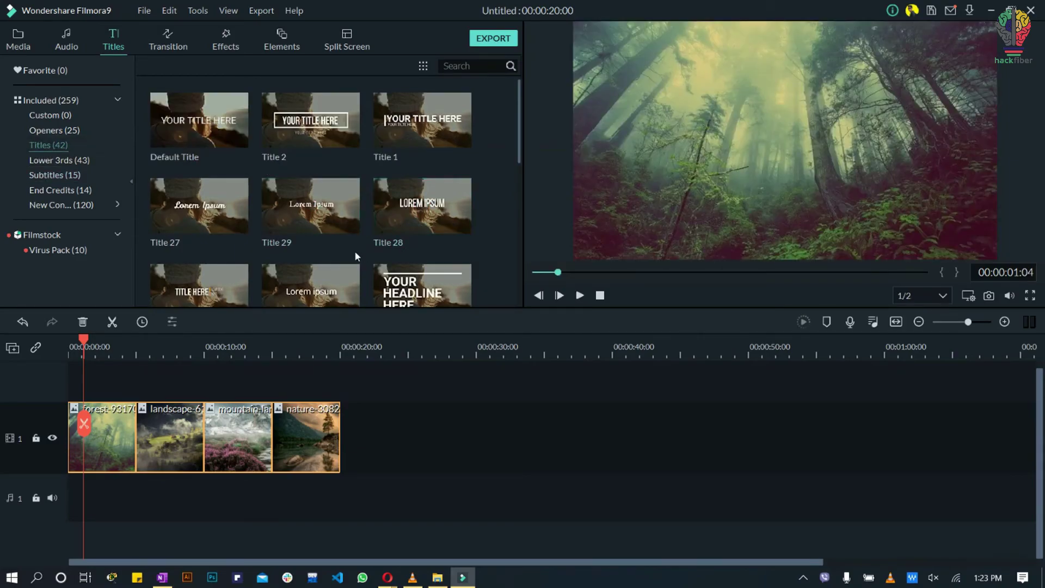
pyautogui.click(206, 220)
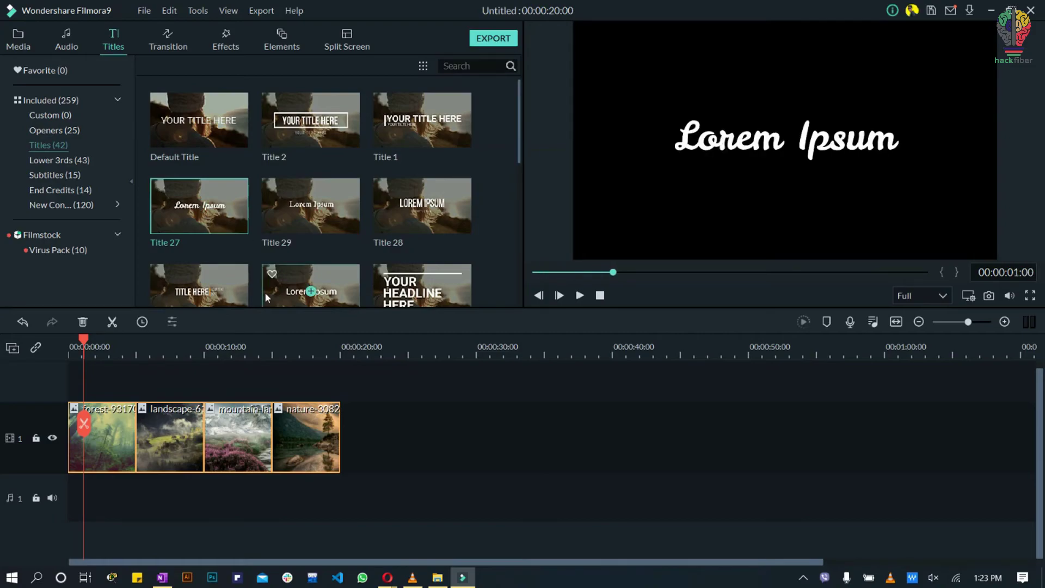
# - Place Title 27 on track 2 above the forest photo and select its Lorem Ipsum text
pyautogui.moveTo(223, 194); pyautogui.dragTo(62, 383)
pyautogui.click(736, 146)
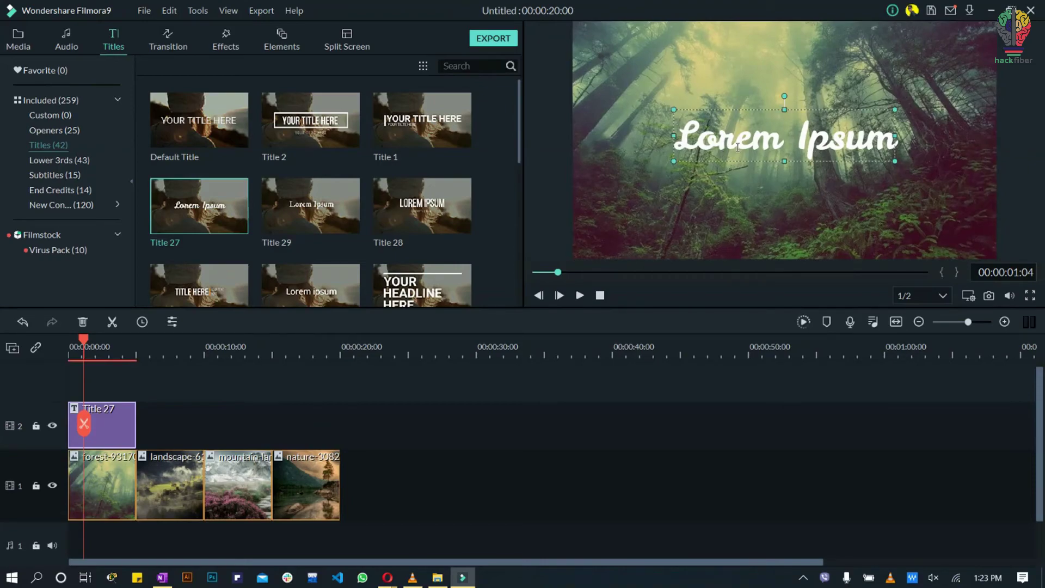
pyautogui.doubleClick(737, 147)
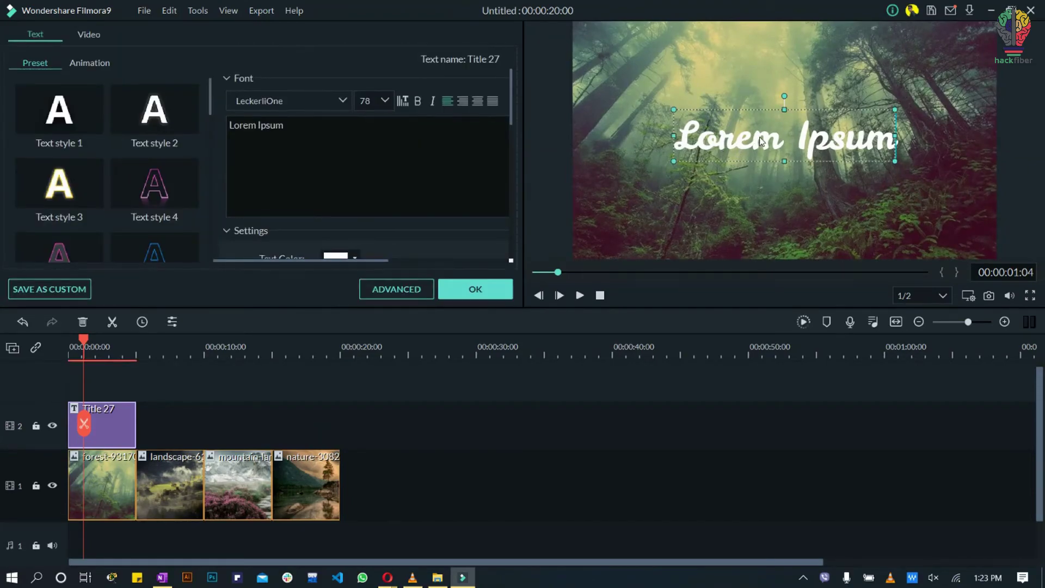
pyautogui.moveTo(896, 143); pyautogui.dragTo(666, 151)
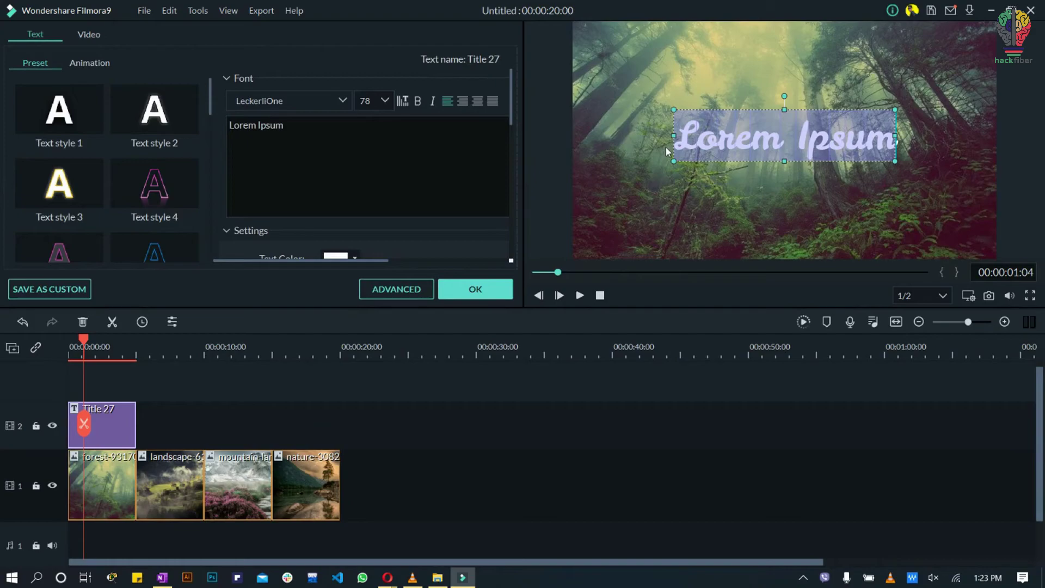
# - Replace the title text with WA, then switch to a new Opera tab
pyautogui.write('WA')
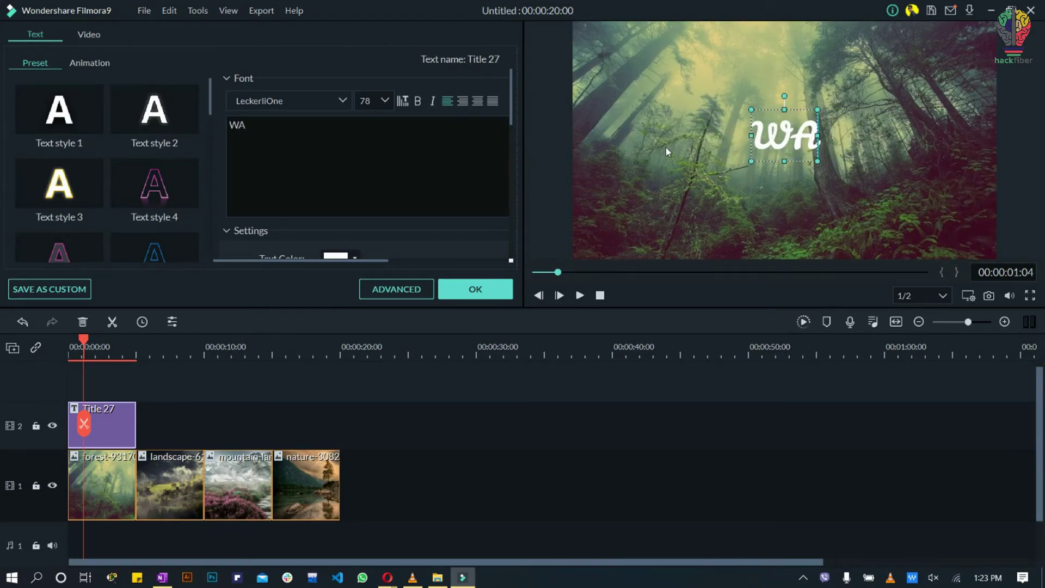
pyautogui.moveTo(389, 576)
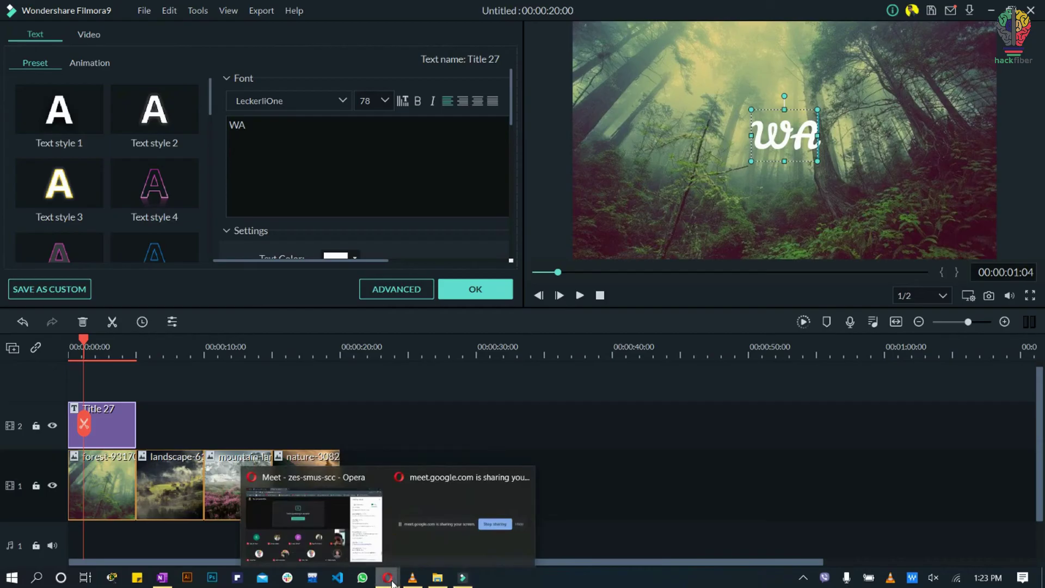
pyautogui.click(321, 525)
pyautogui.click(328, 10)
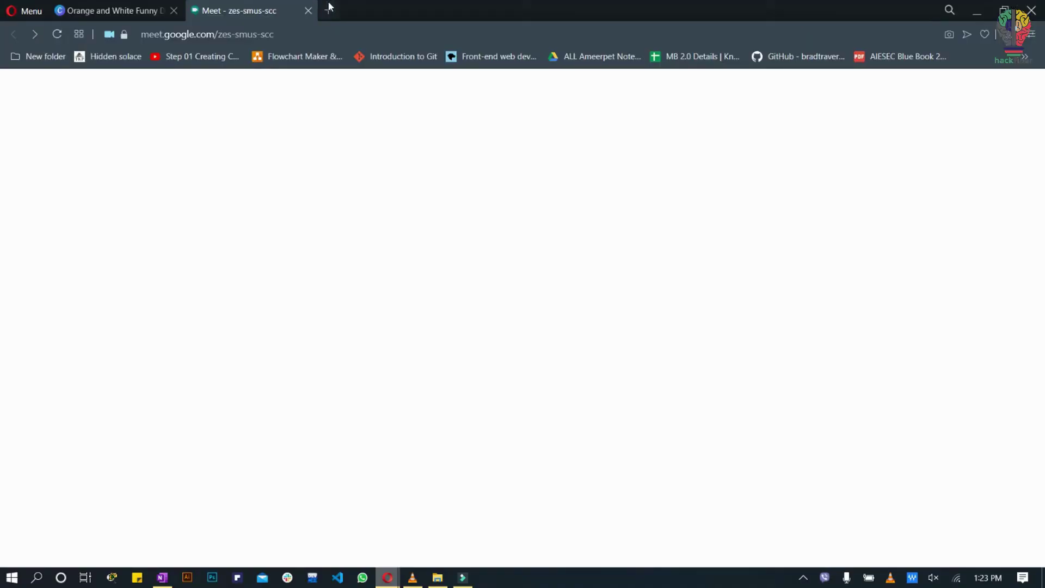
# - Search ED SHEERAN PHOTOGRAPH LYRICS and select the first four lyric lines, starting at Loving
pyautogui.write('ONE DIRES')
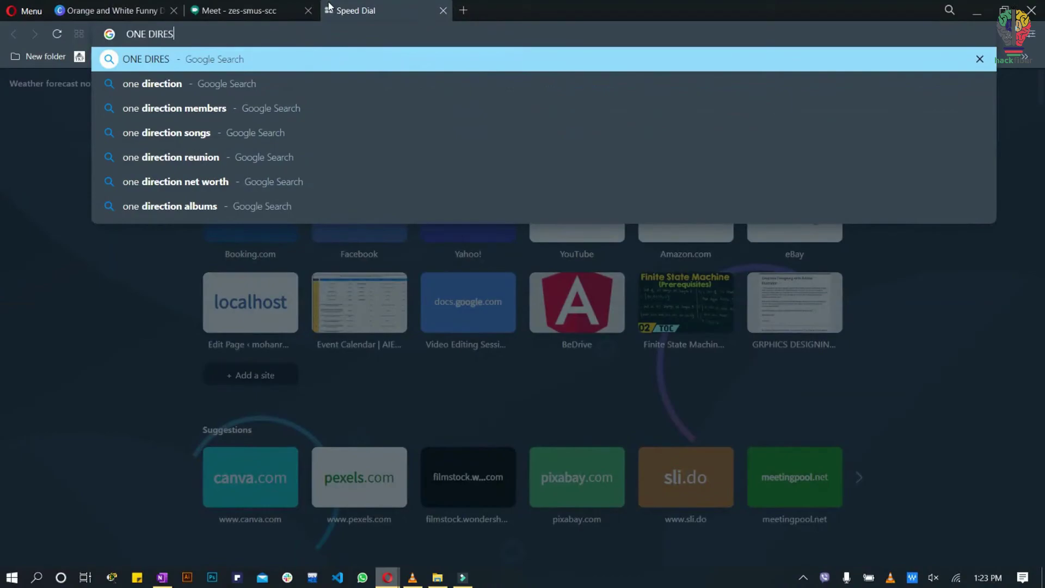
pyautogui.press('BackSpace')
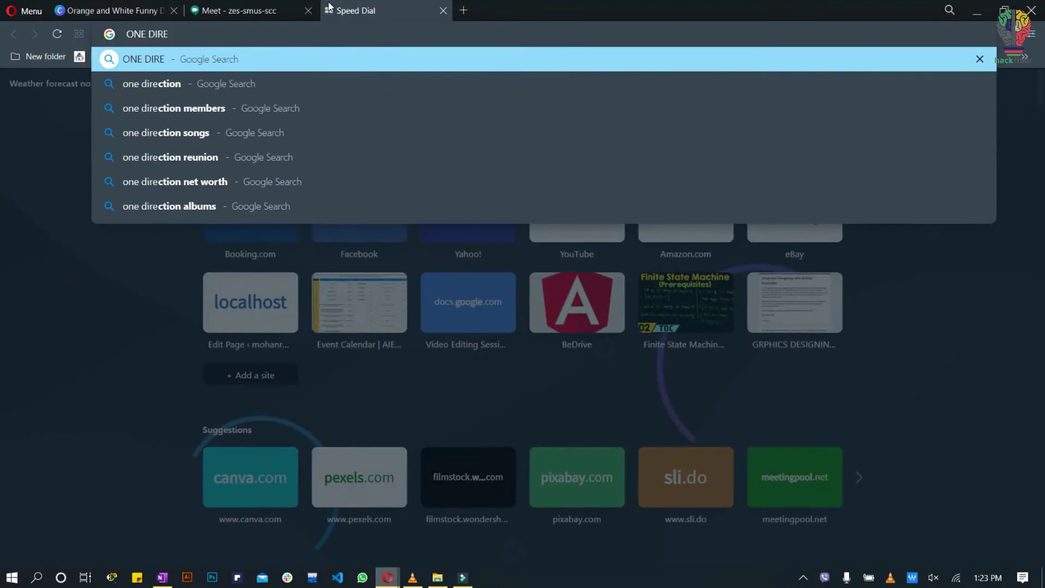
pyautogui.press('BackSpace')
pyautogui.press('BackSpace')
pyautogui.press('BackSpace')
pyautogui.press('BackSpace')
pyautogui.press('BackSpace')
pyautogui.press('BackSpace')
pyautogui.press('BackSpace')
pyautogui.press('BackSpace')
pyautogui.write('ED SH')
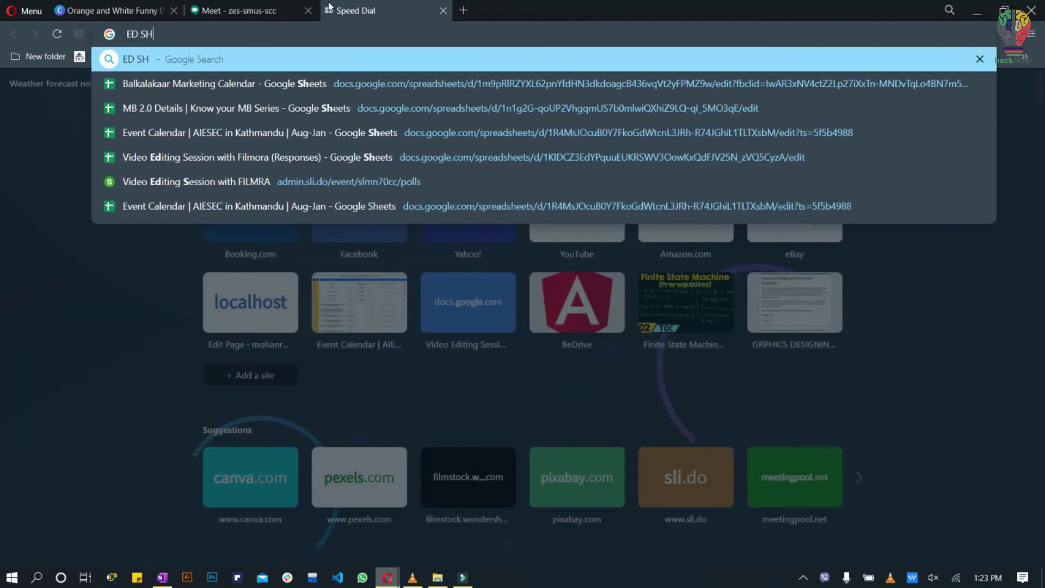
pyautogui.write('EERAN PHTO')
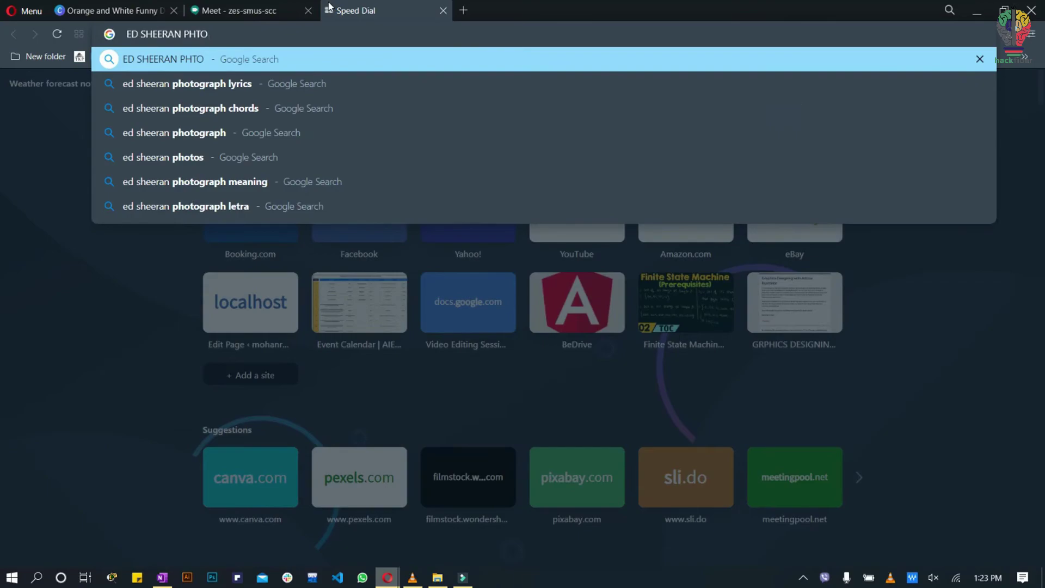
pyautogui.write('GRAPH')
pyautogui.press('Return')
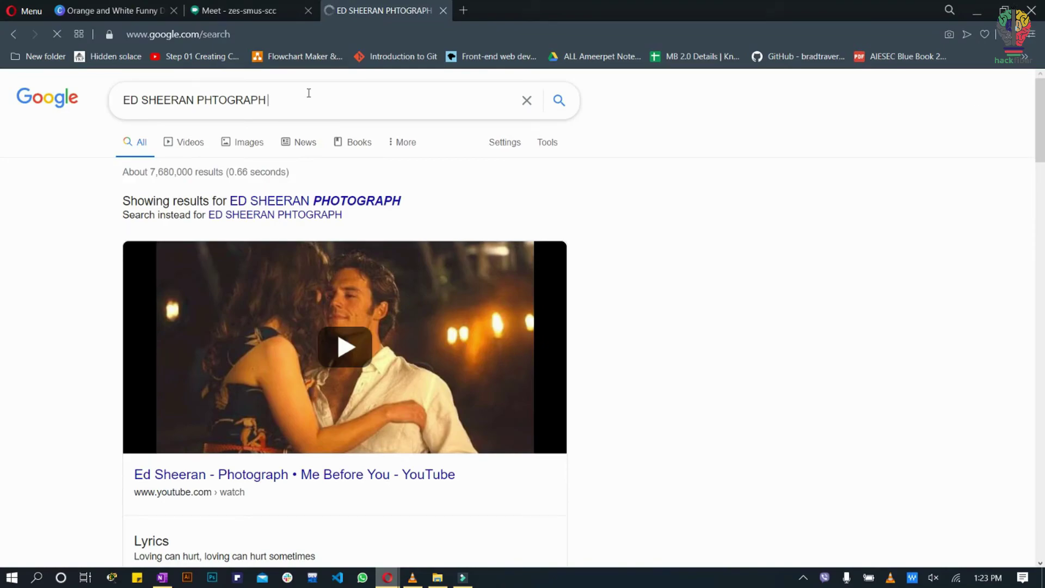
pyautogui.write('LYRICS')
pyautogui.press('Return')
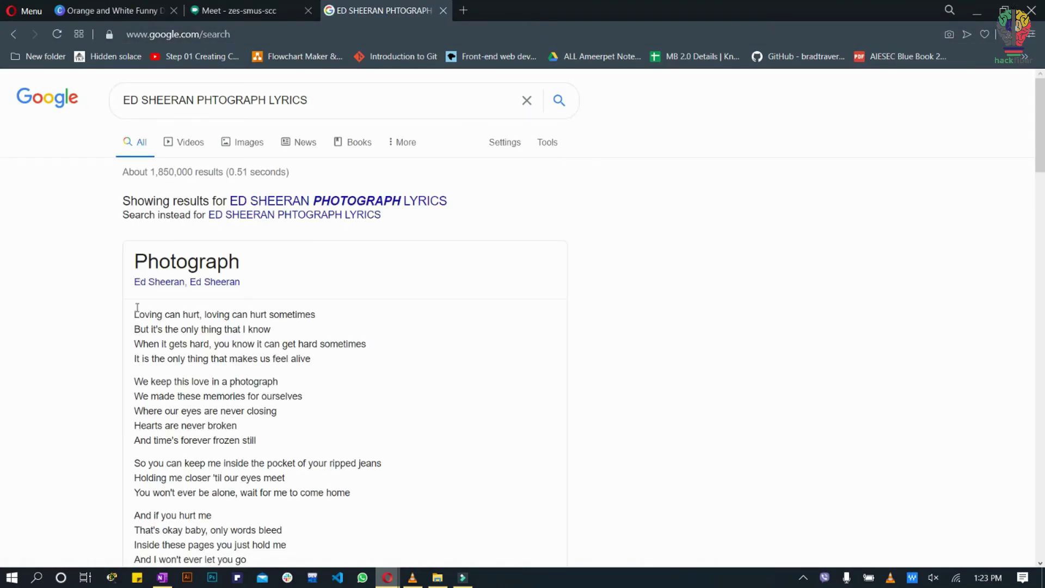
pyautogui.doubleClick(137, 314)
pyautogui.moveTo(203, 323); pyautogui.dragTo(324, 361)
pyautogui.hotkey('ctrl', 'c')
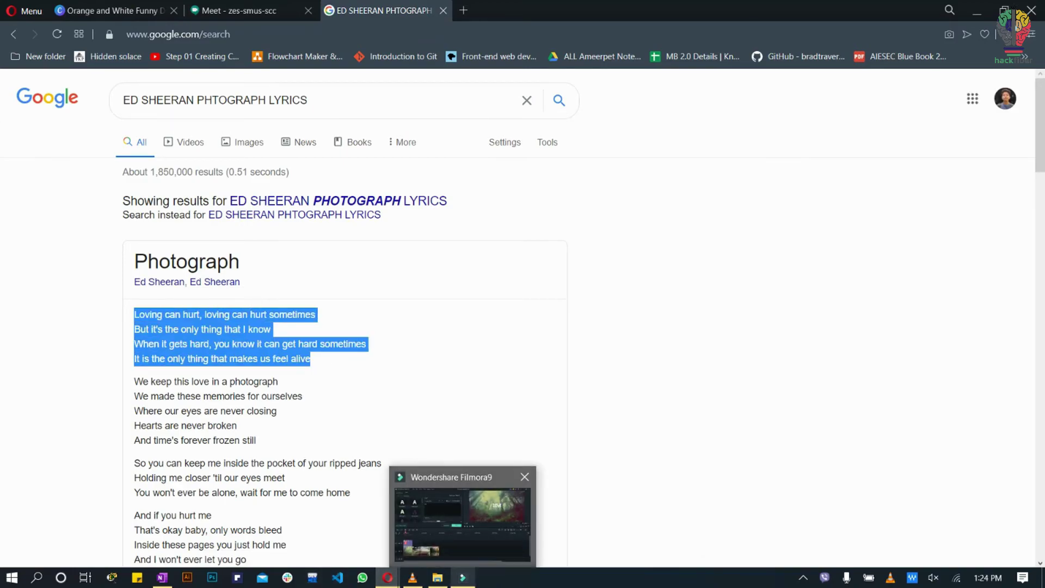
pyautogui.click(475, 527)
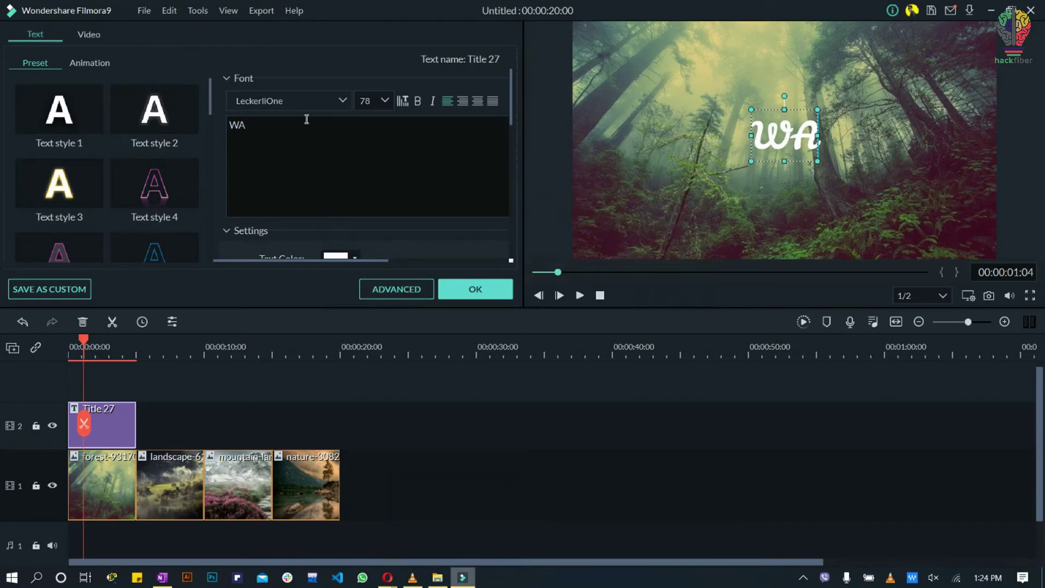
# - Paste the four lyric lines over WA, shrink the title to fit, and select lines two to four
pyautogui.doubleClick(223, 124)
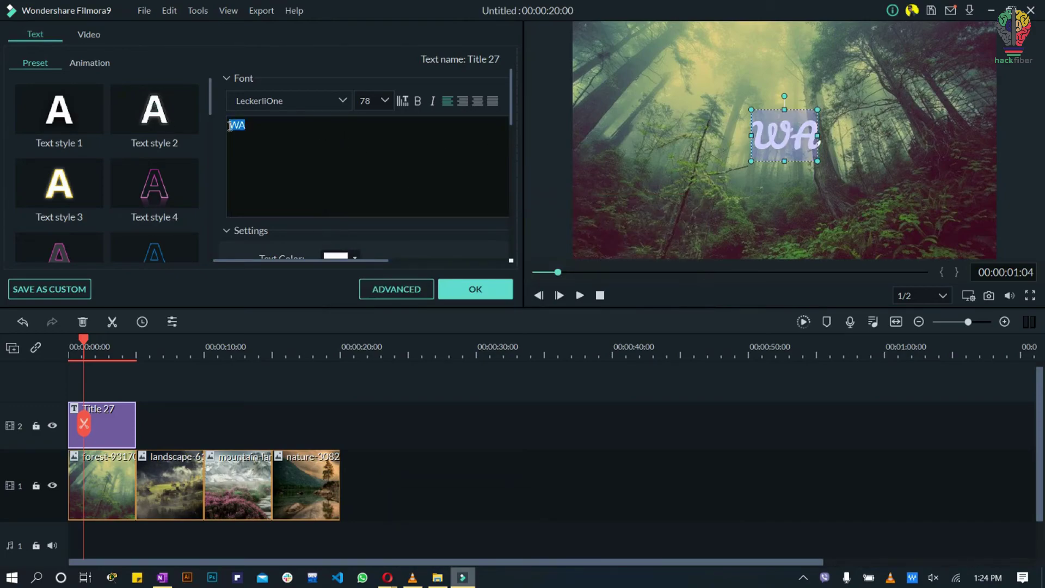
pyautogui.hotkey('ctrl', 'v')
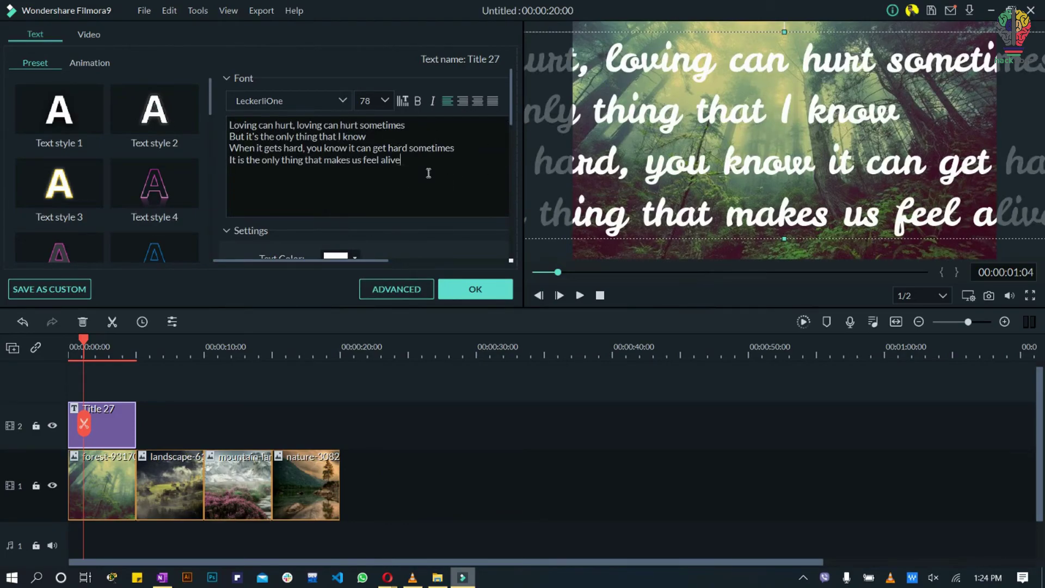
pyautogui.hotkey('ctrl', 'a')
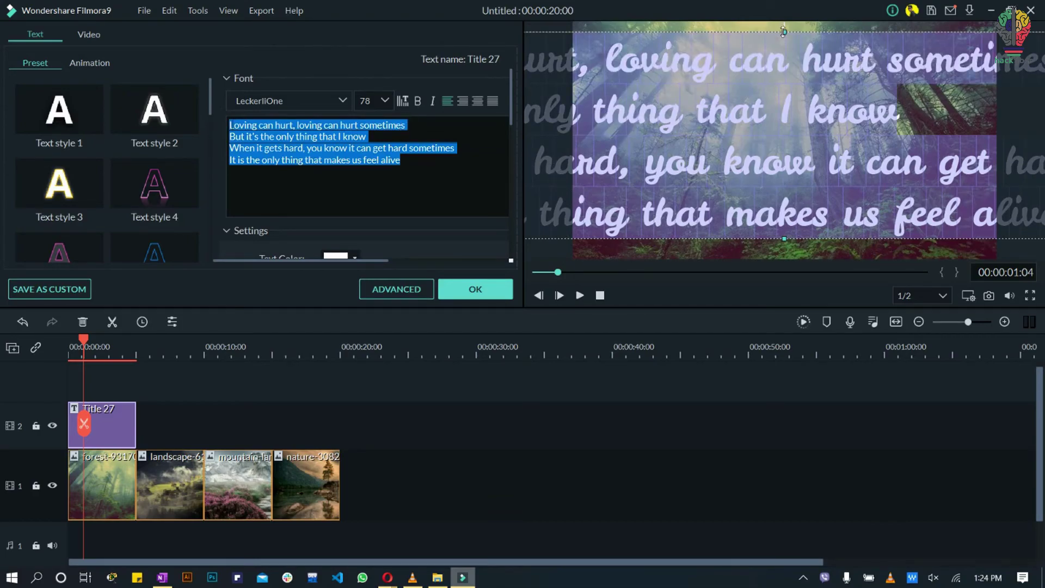
pyautogui.moveTo(784, 31); pyautogui.dragTo(864, 107)
pyautogui.doubleClick(945, 175)
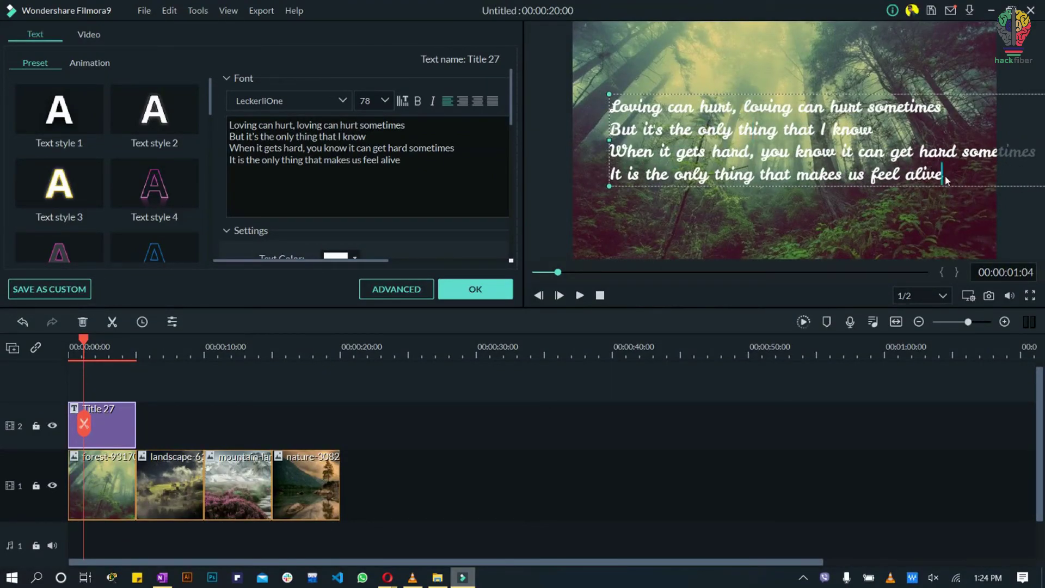
pyautogui.moveTo(932, 175); pyautogui.dragTo(610, 123)
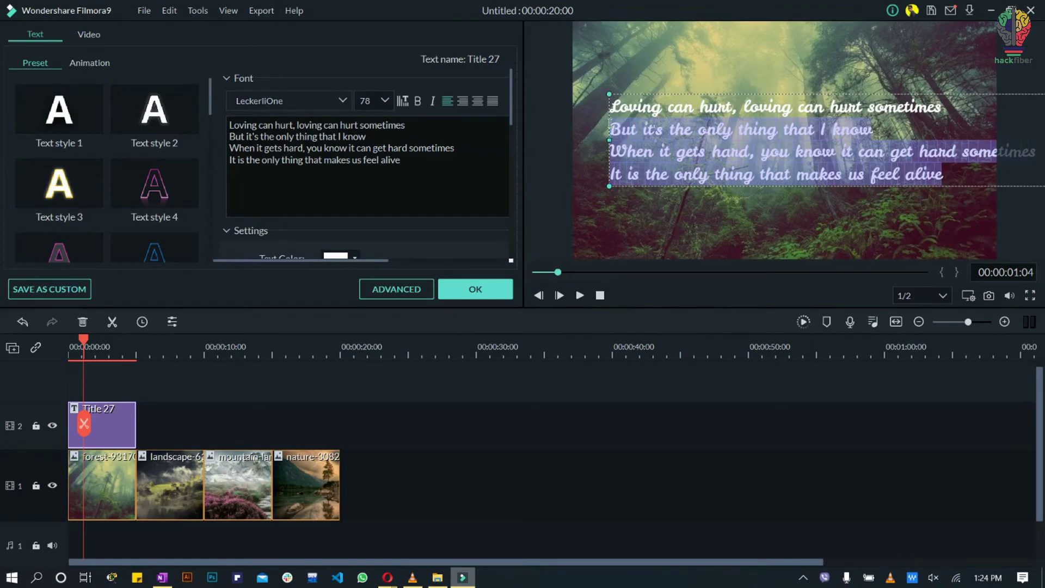
# - Delete lyric lines two to four and reposition and resize the title box
pyautogui.press('BackSpace')
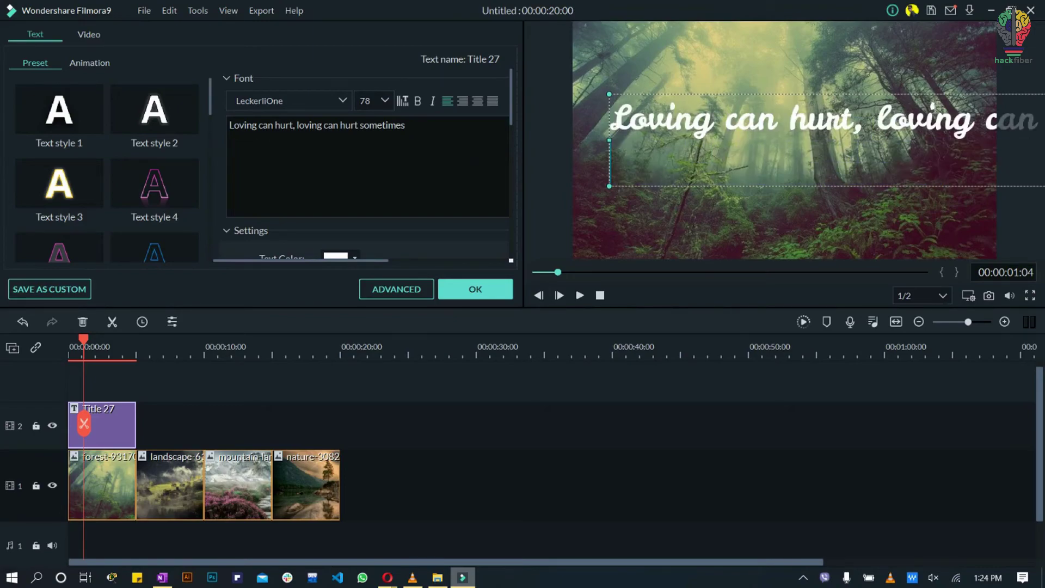
pyautogui.moveTo(629, 185); pyautogui.dragTo(591, 185)
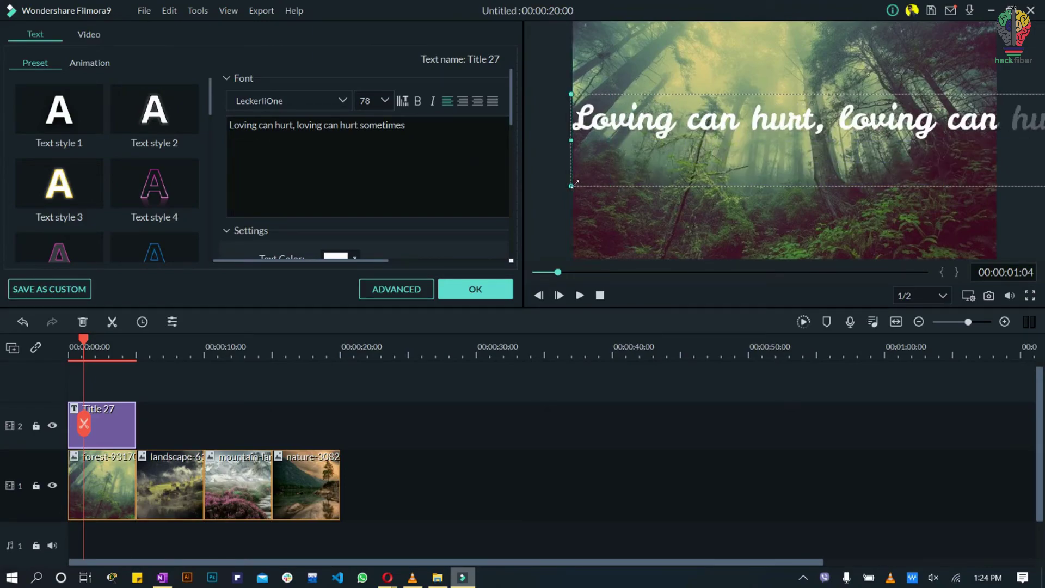
pyautogui.moveTo(687, 161); pyautogui.dragTo(730, 142)
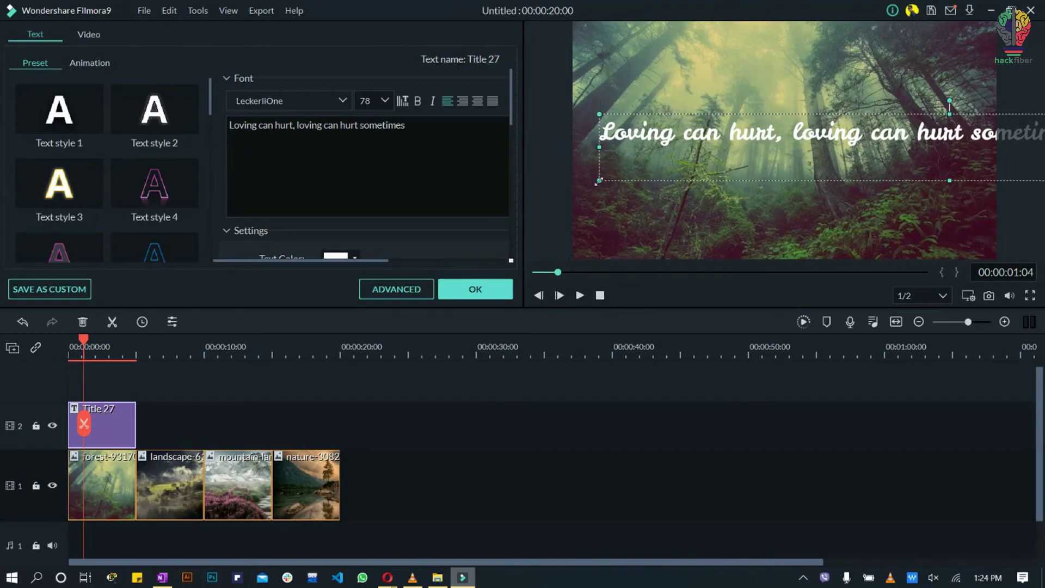
pyautogui.moveTo(598, 181); pyautogui.dragTo(788, 115)
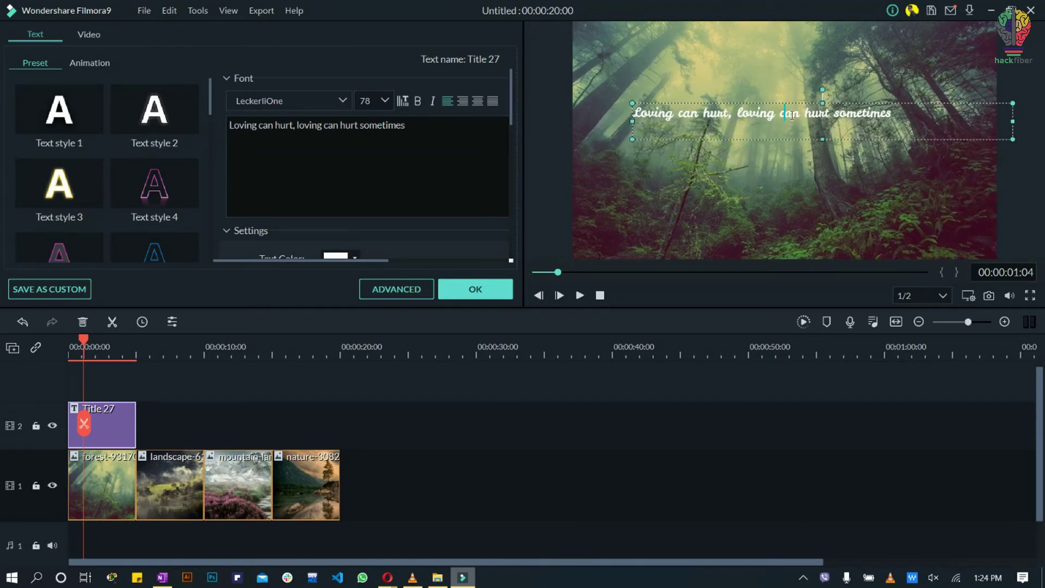
# - Break 'Loving can hurt' into two centred lines at size 78, centred in the frame
pyautogui.press('Return')
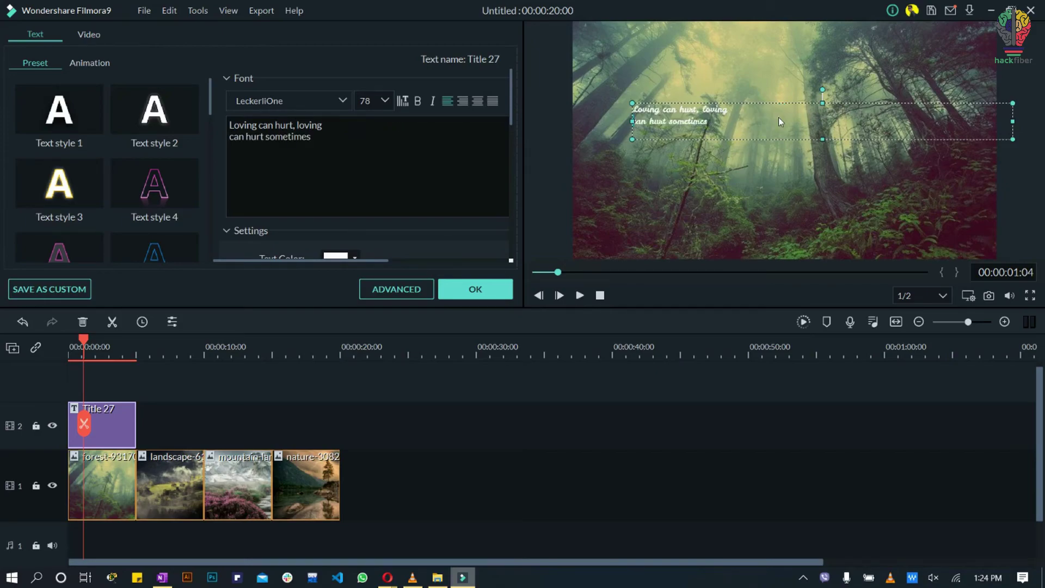
pyautogui.hotkey('ctrl', 'a')
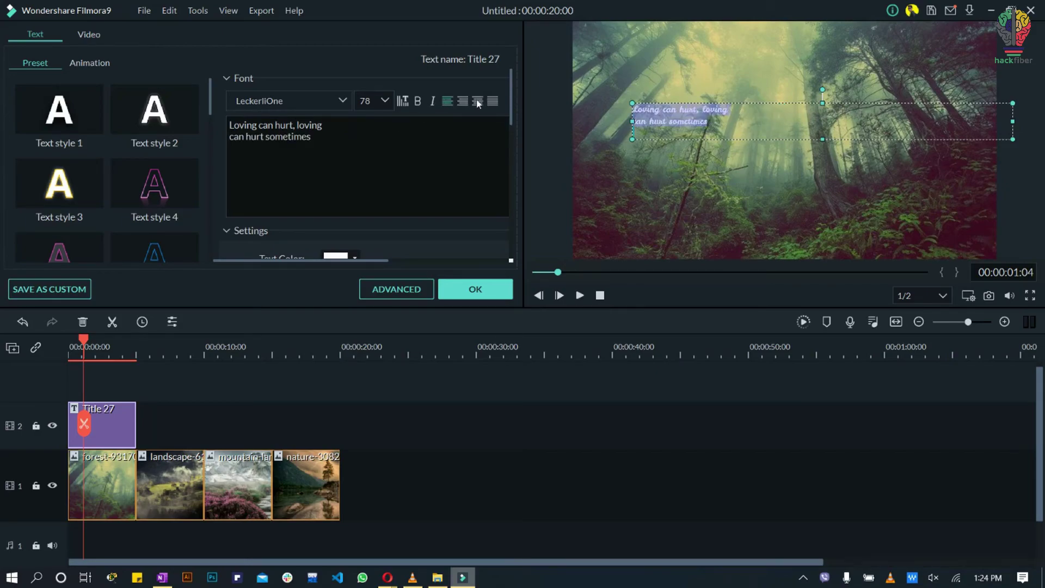
pyautogui.click(478, 104)
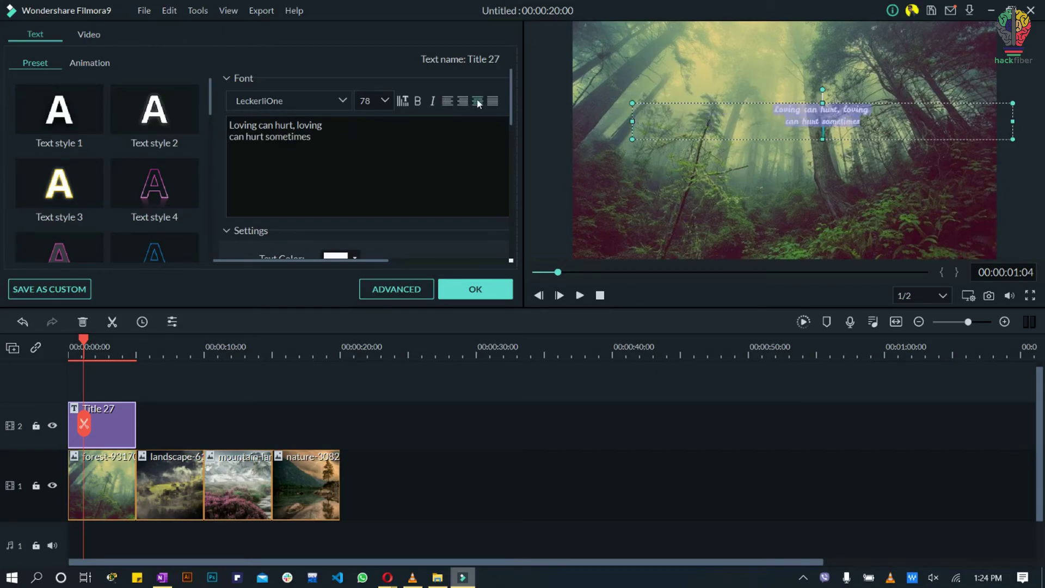
pyautogui.click(385, 102)
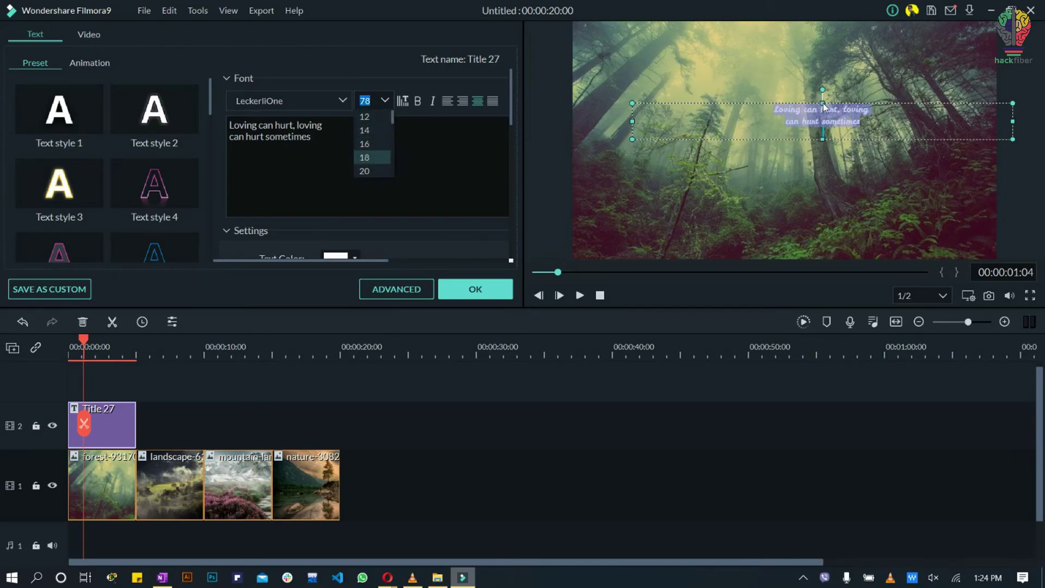
pyautogui.click(631, 140)
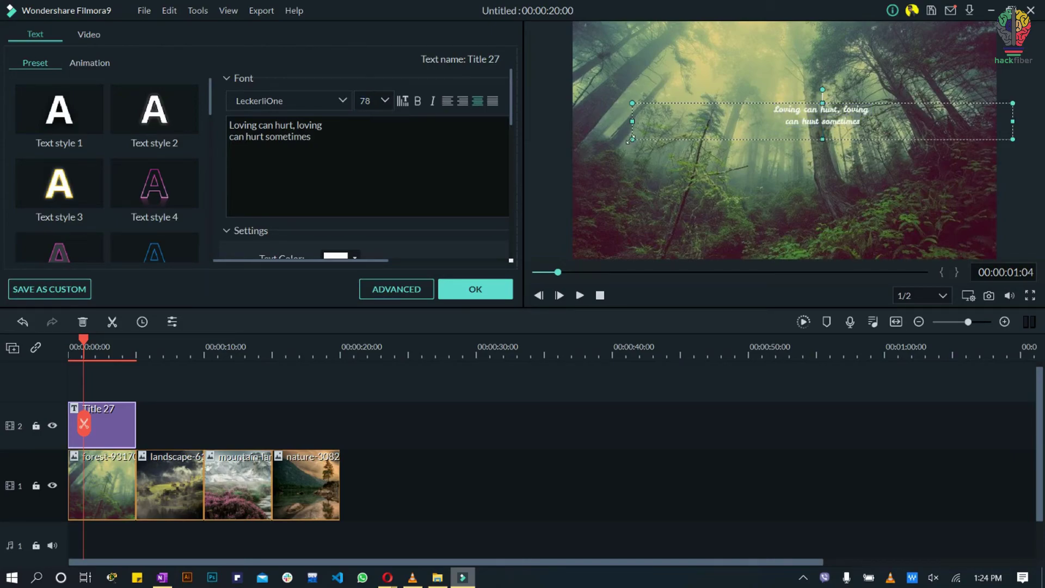
pyautogui.moveTo(673, 125); pyautogui.dragTo(751, 142)
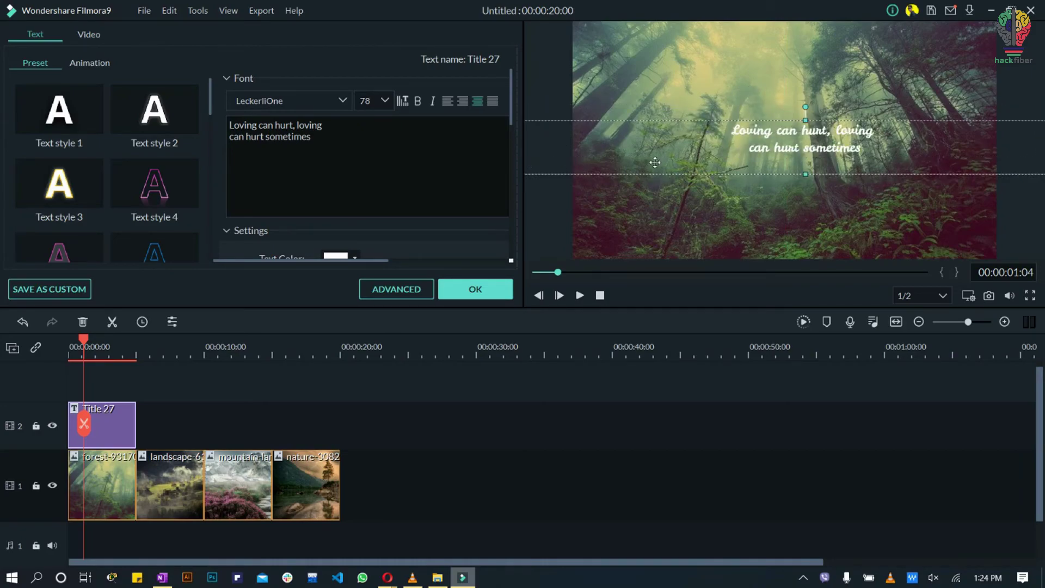
pyautogui.moveTo(805, 174); pyautogui.dragTo(801, 198)
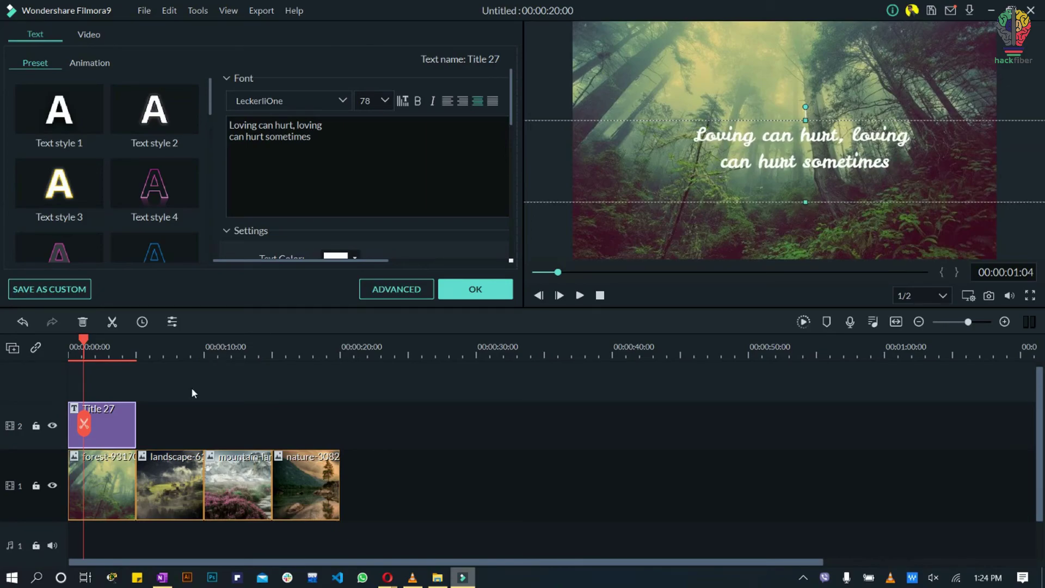
pyautogui.click(123, 450)
pyautogui.click(475, 289)
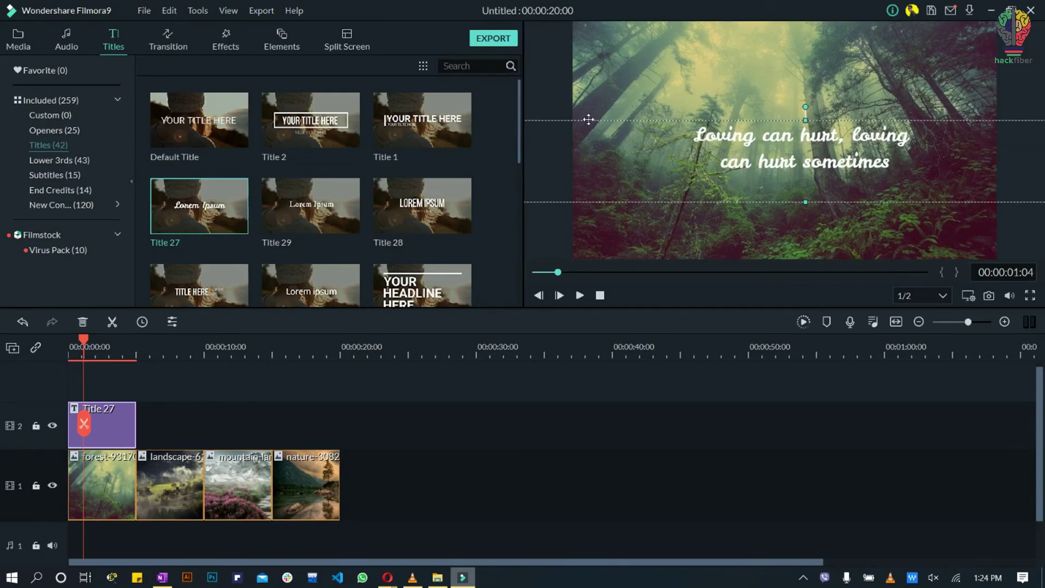
pyautogui.click(120, 428)
# - Try several preset text styles on the lyric title and settle on the yellow-orange one
pyautogui.doubleClick(109, 423)
pyautogui.click(558, 240)
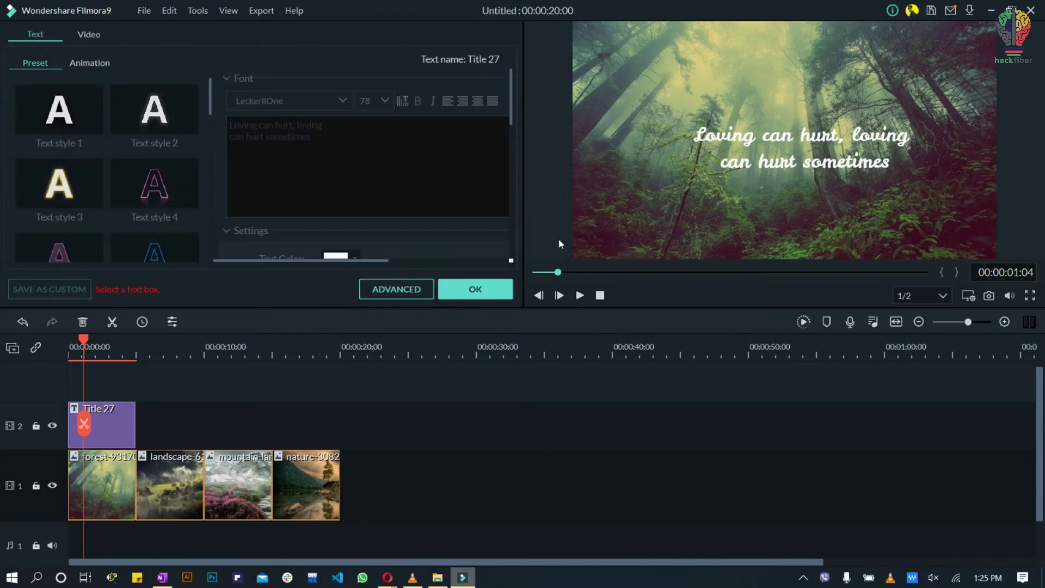
pyautogui.click(780, 165)
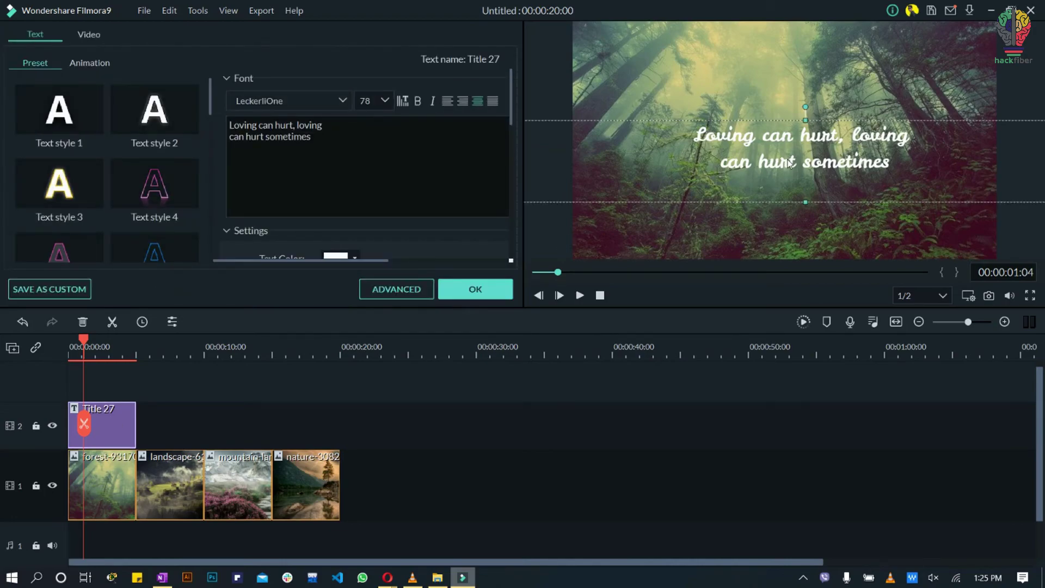
pyautogui.click(180, 194)
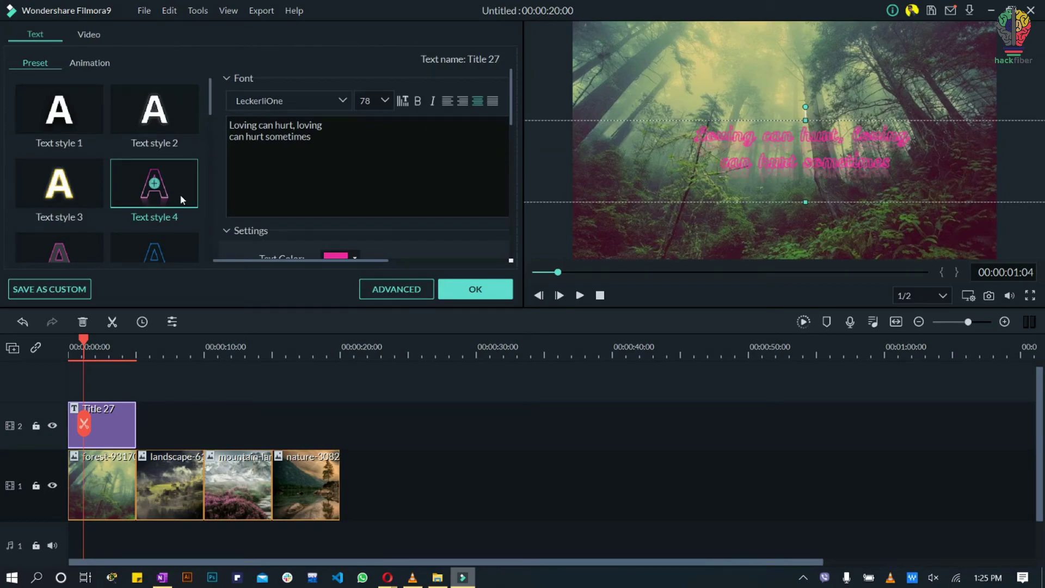
pyautogui.click(132, 117)
pyautogui.click(80, 141)
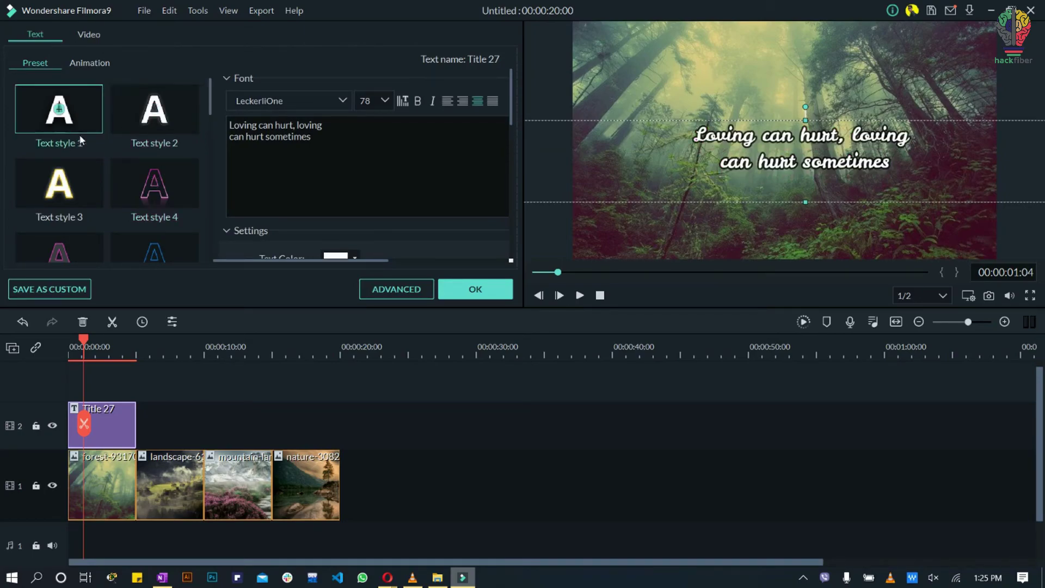
pyautogui.click(77, 207)
pyautogui.click(81, 242)
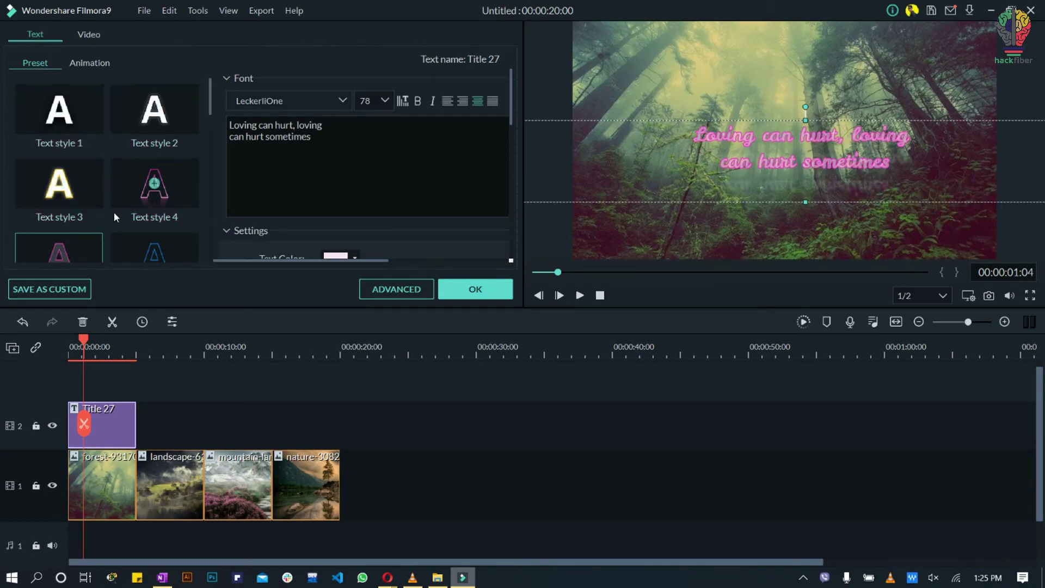
pyautogui.scroll(-5, 113, 211)
pyautogui.click(182, 187)
pyautogui.click(172, 248)
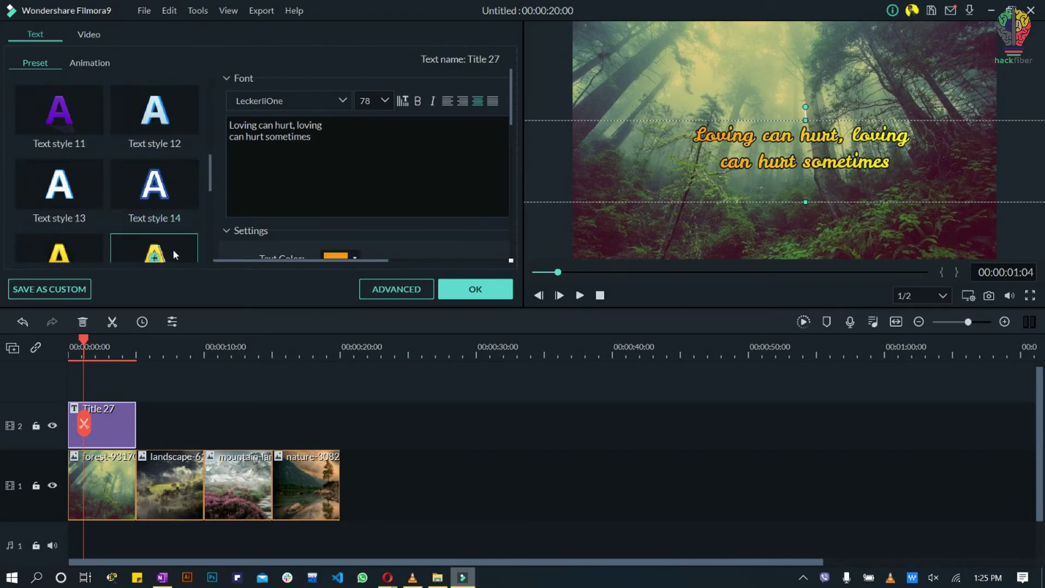
pyautogui.click(172, 198)
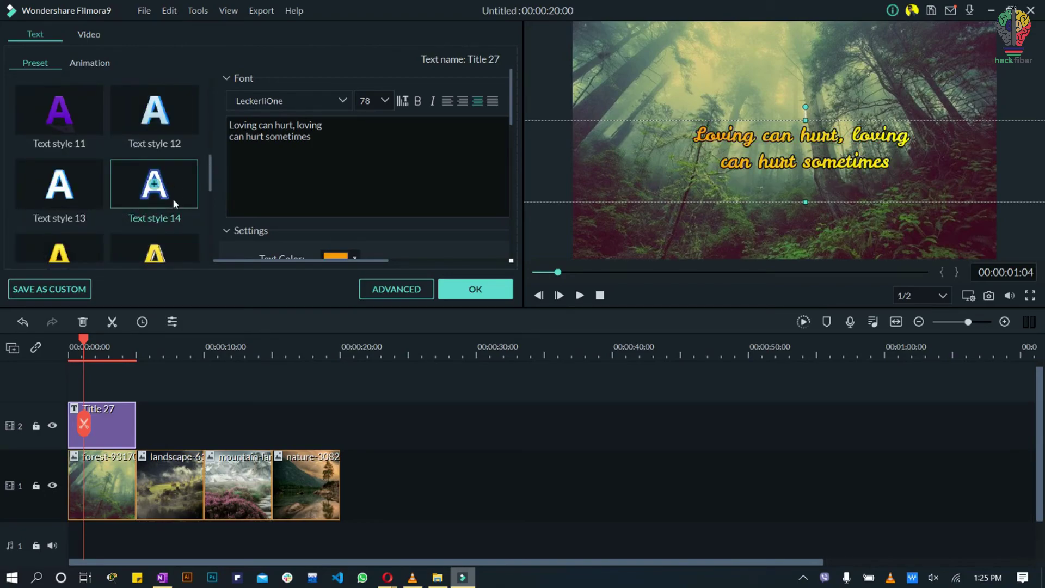
pyautogui.click(180, 245)
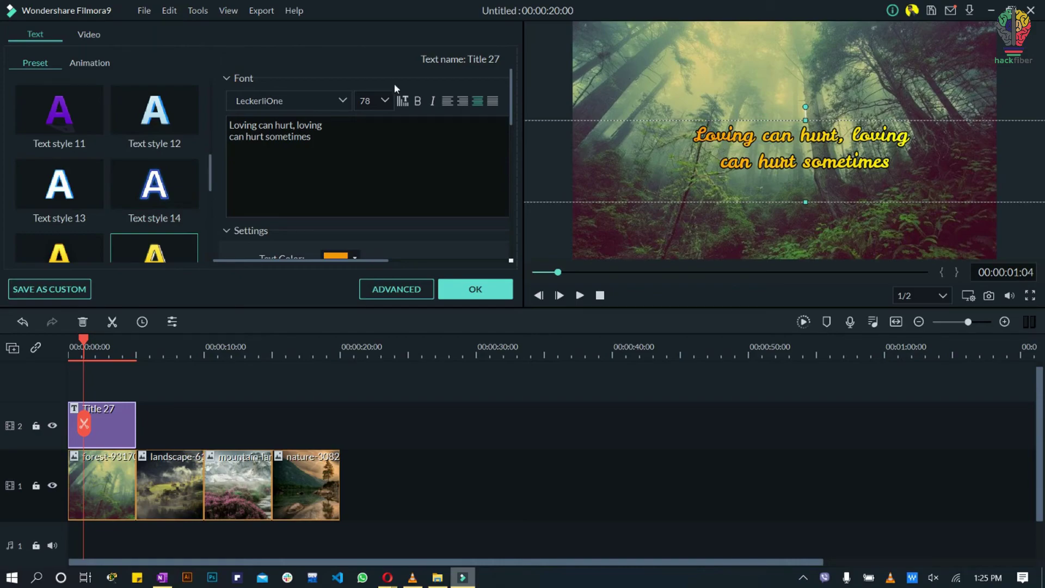
# - Confirm the yellow-orange style, then rewind and play the title from the start
pyautogui.click(217, 424)
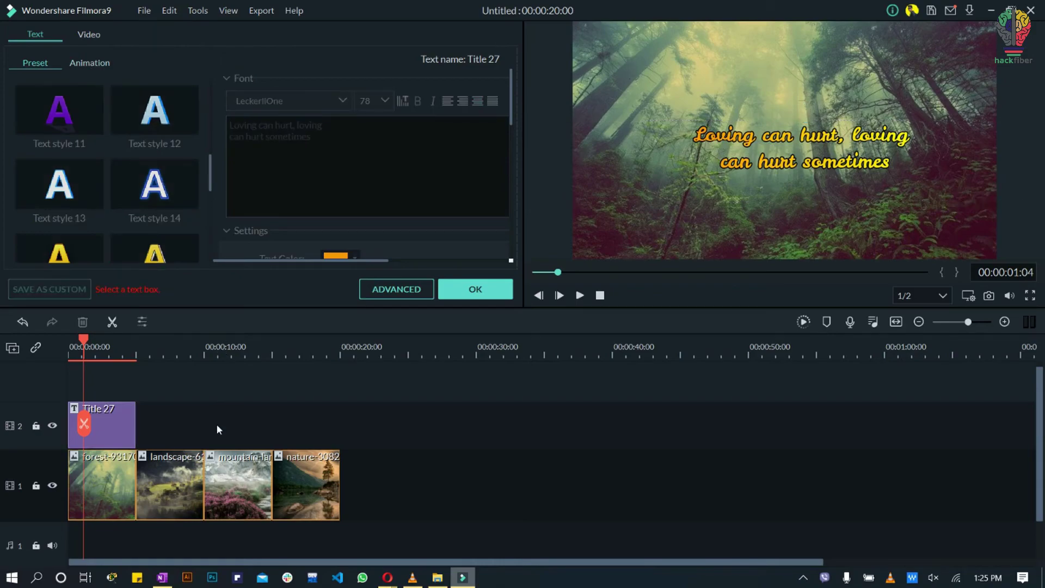
pyautogui.click(123, 427)
pyautogui.click(504, 289)
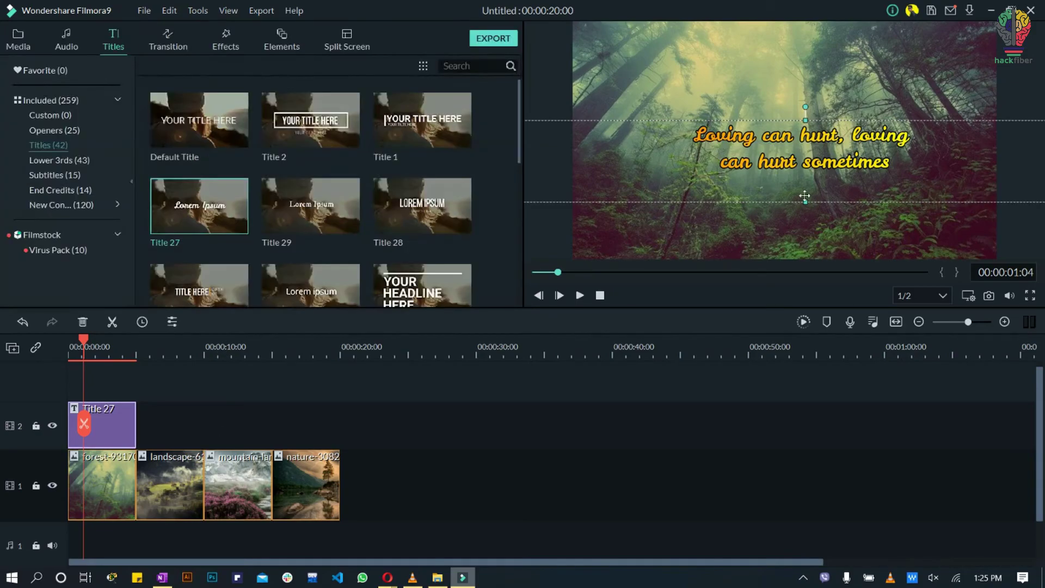
pyautogui.click(765, 98)
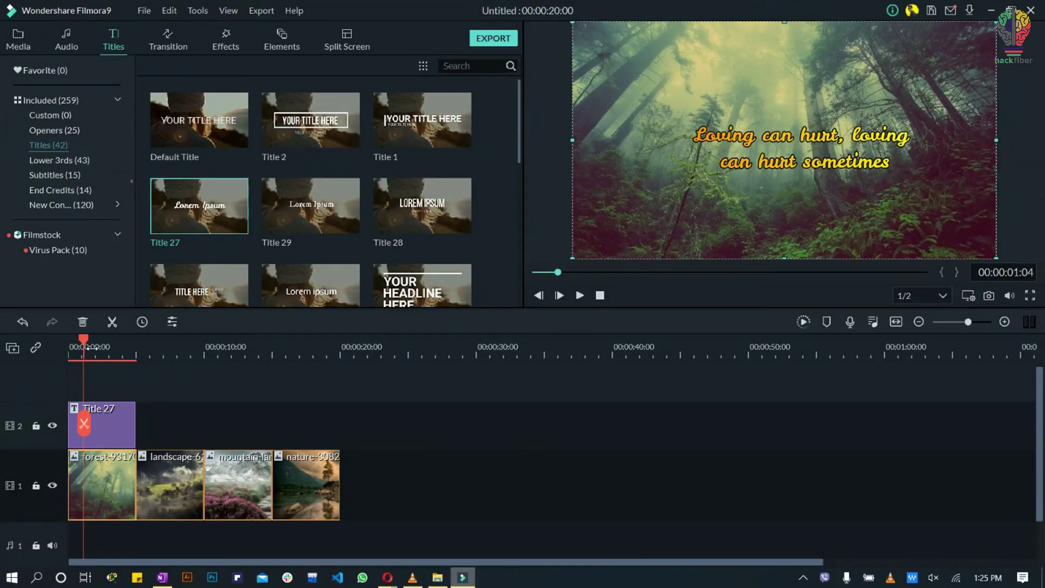
pyautogui.moveTo(89, 348); pyautogui.dragTo(28, 349)
pyautogui.press('space')
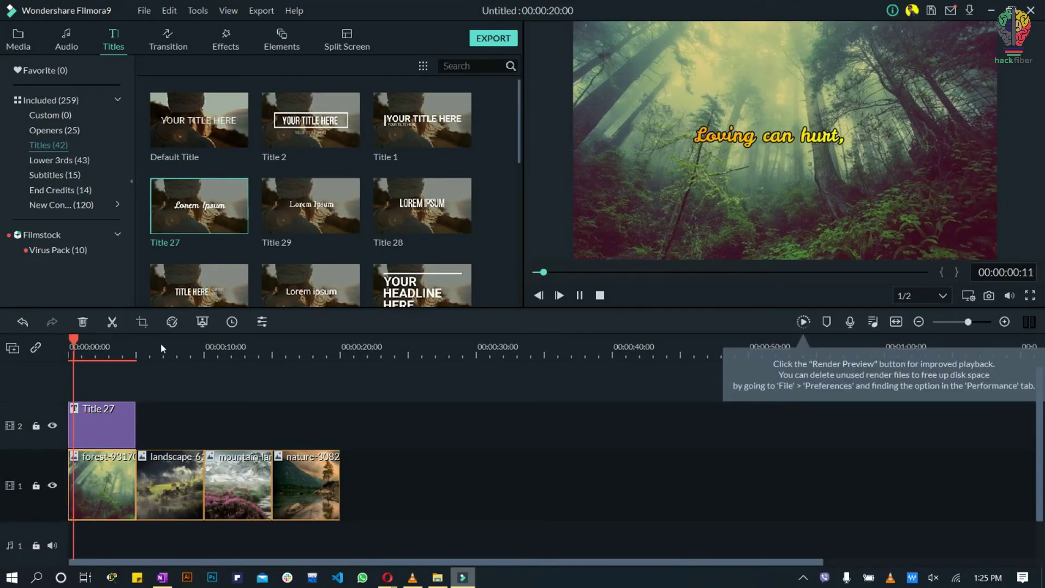
pyautogui.press('space')
pyautogui.moveTo(89, 339); pyautogui.dragTo(24, 351)
pyautogui.press('space')
pyautogui.press('space')
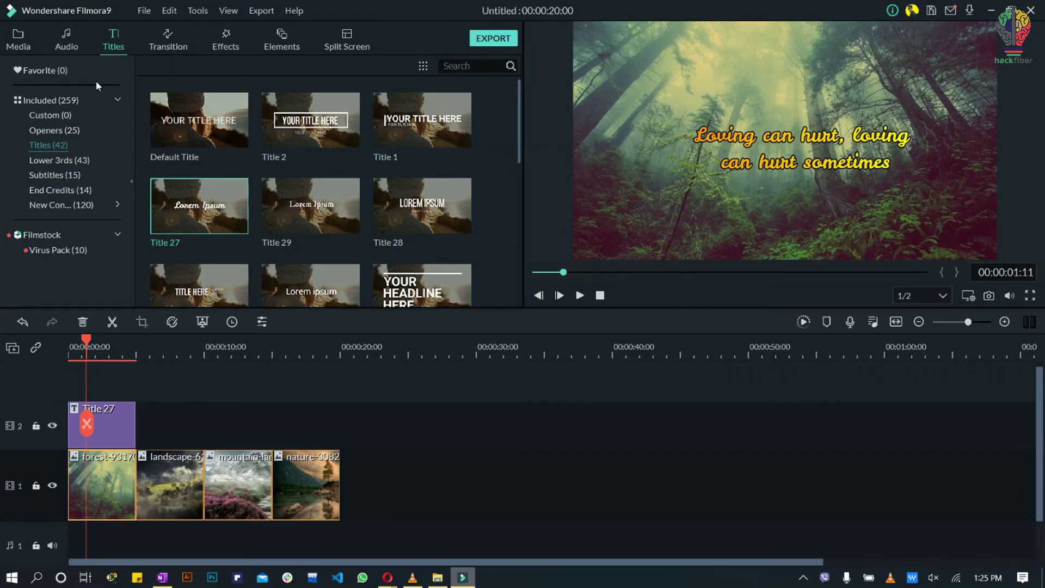
pyautogui.click(113, 425)
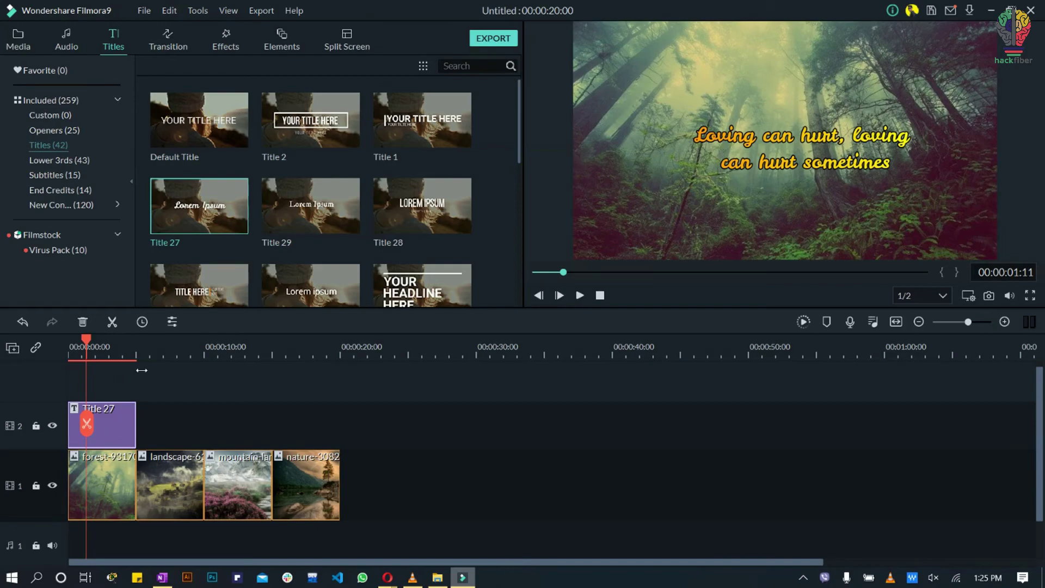
# - Try Cinema, Right Dir Insert, Crosszoom and Boom! animations, then apply Clockwise rotate and confirm
pyautogui.doubleClick(126, 426)
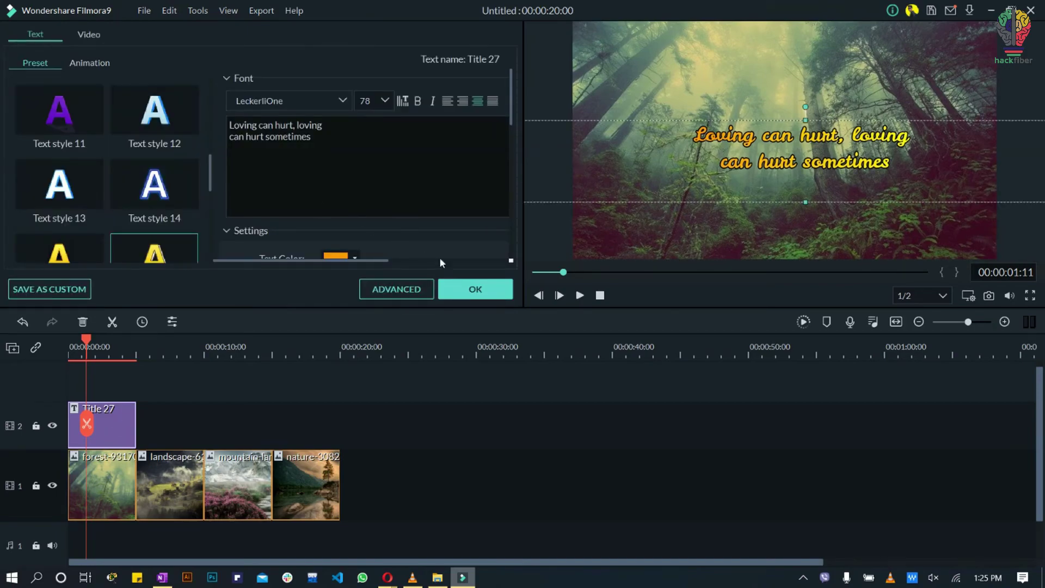
pyautogui.click(101, 63)
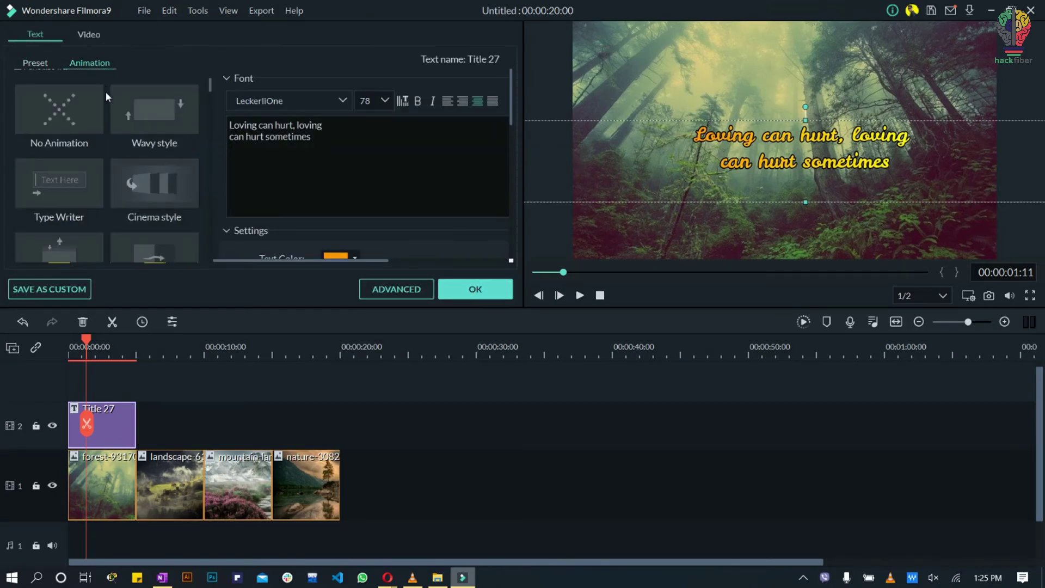
pyautogui.click(159, 173)
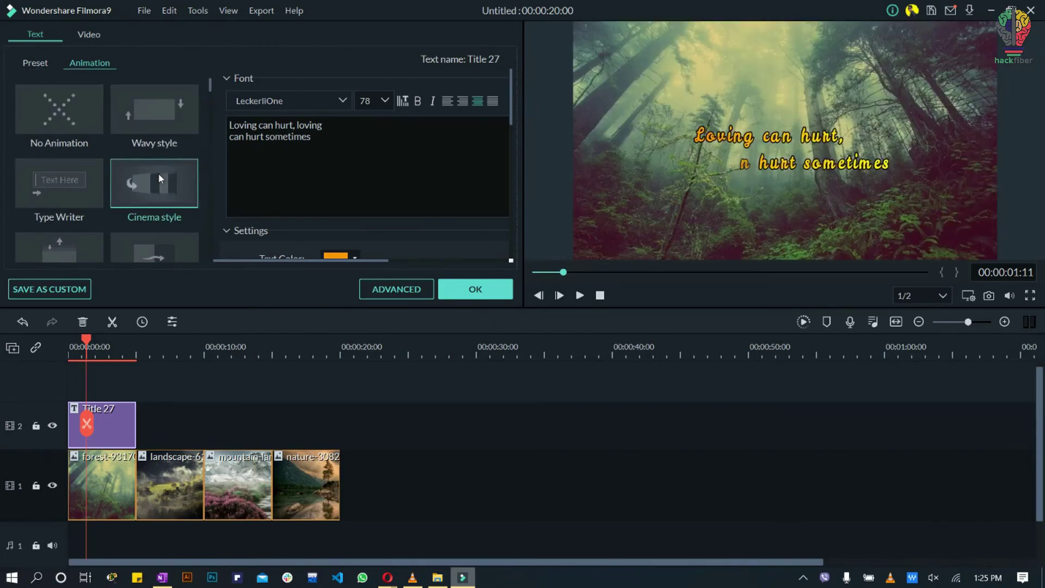
pyautogui.scroll(-3, 142, 214)
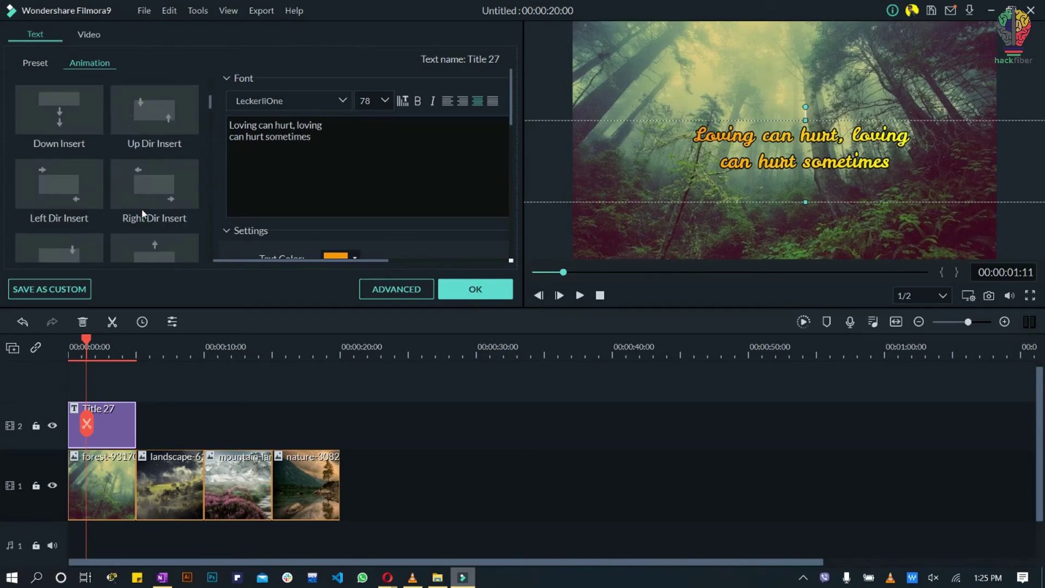
pyautogui.click(151, 201)
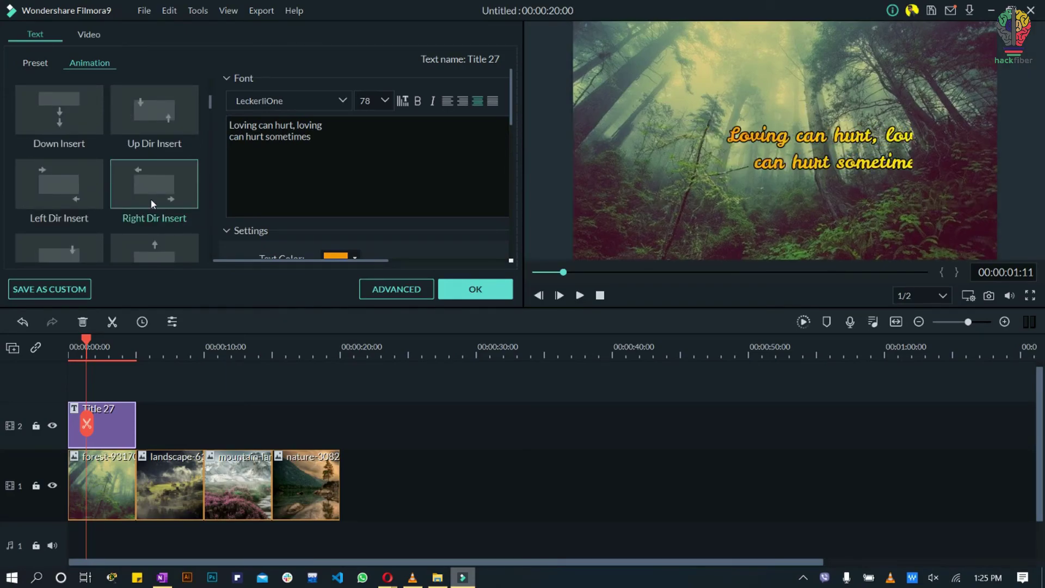
pyautogui.scroll(-3, 150, 198)
pyautogui.click(150, 198)
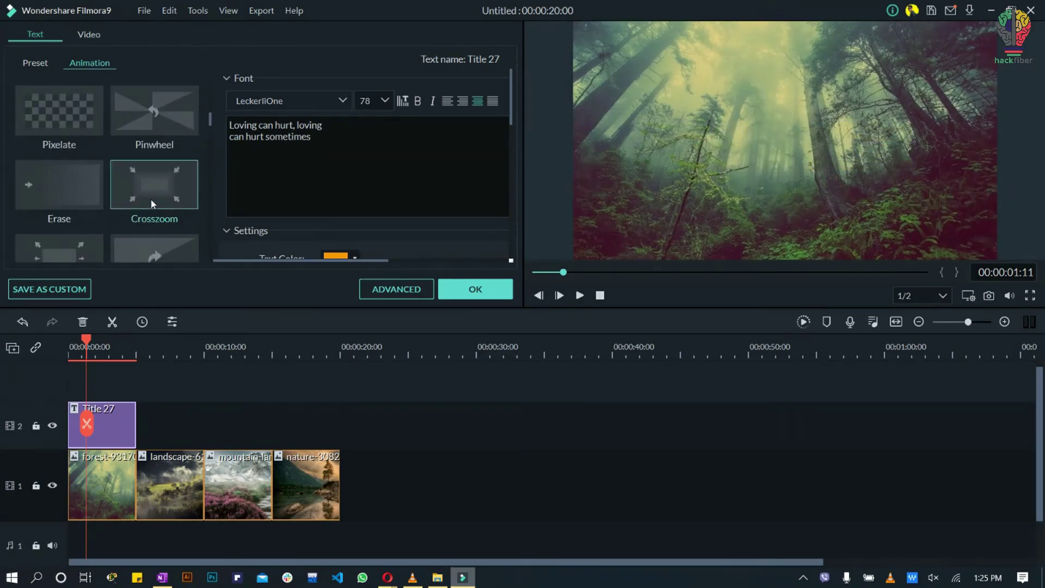
pyautogui.scroll(-3, 150, 198)
pyautogui.click(150, 198)
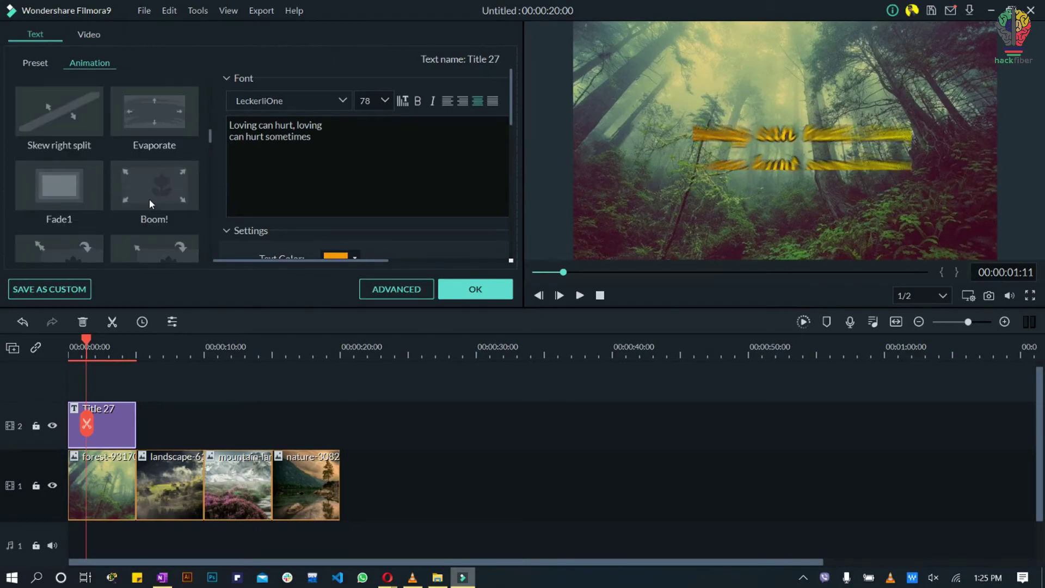
pyautogui.scroll(-3, 150, 199)
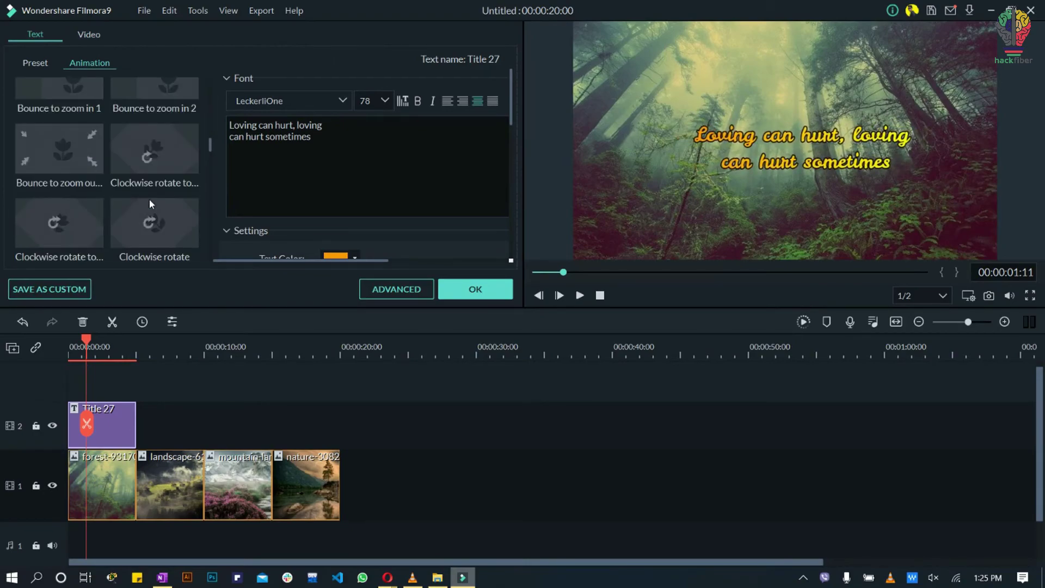
pyautogui.click(151, 200)
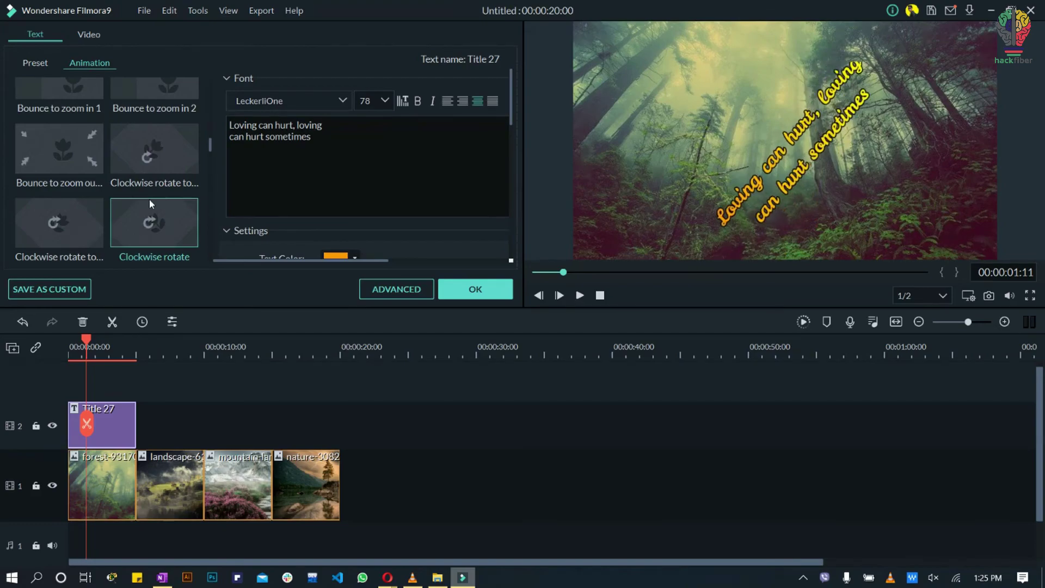
pyautogui.click(475, 288)
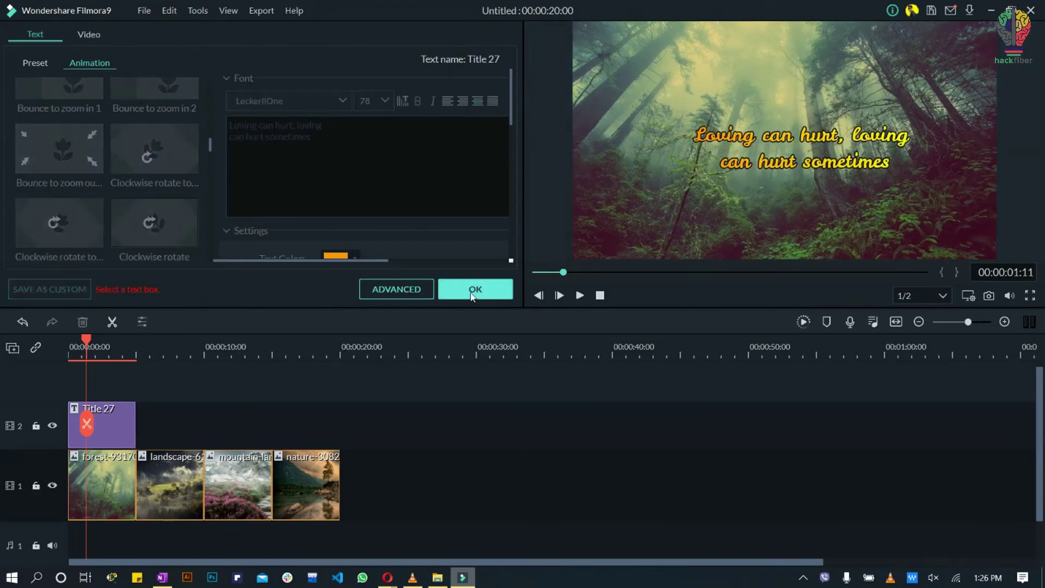
# - Undo a trial move and a misplaced paste of the Title 27 clip, then reopen it
pyautogui.moveTo(110, 422); pyautogui.dragTo(184, 424)
pyautogui.hotkey('ctrl', 'z')
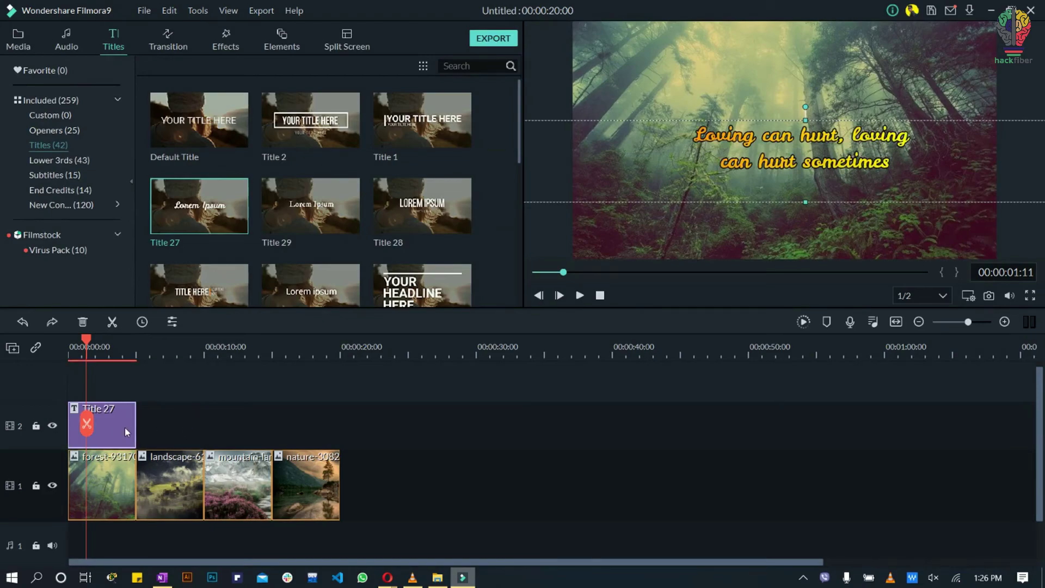
pyautogui.hotkey('ctrl', 'v')
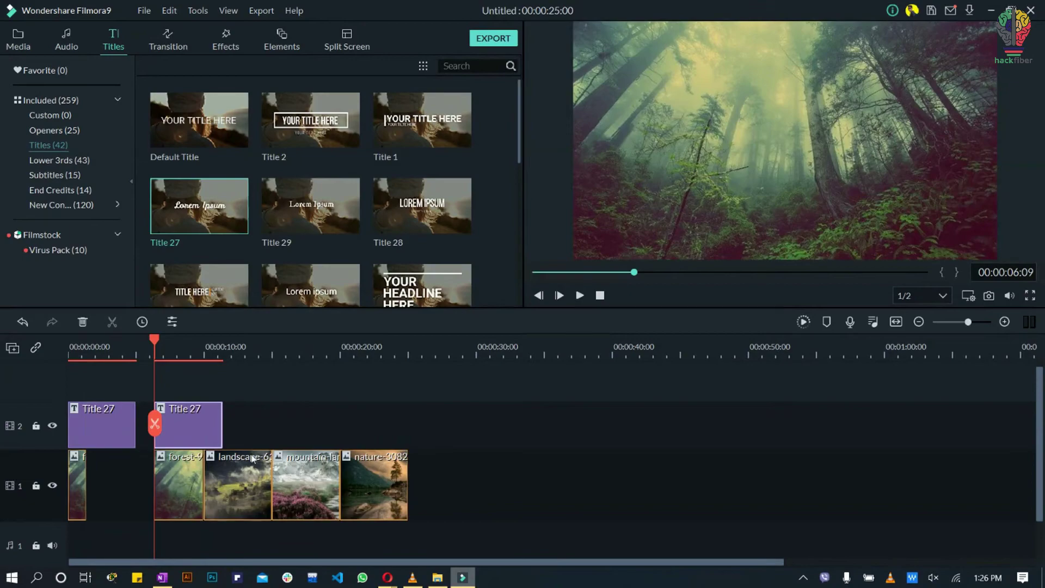
pyautogui.hotkey('ctrl', 'z')
pyautogui.hotkey('ctrl', 'z')
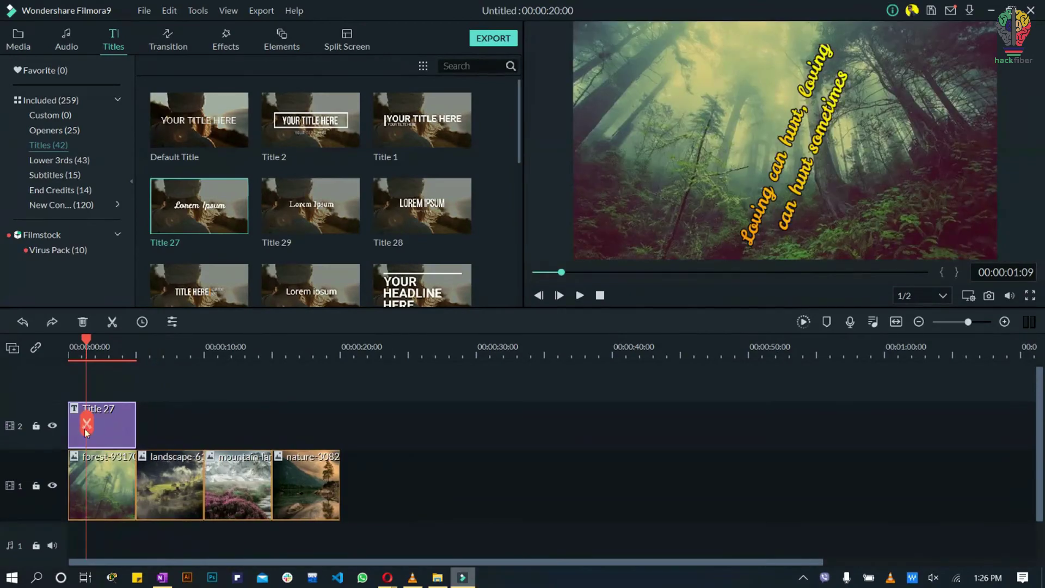
pyautogui.moveTo(89, 344); pyautogui.dragTo(517, 347)
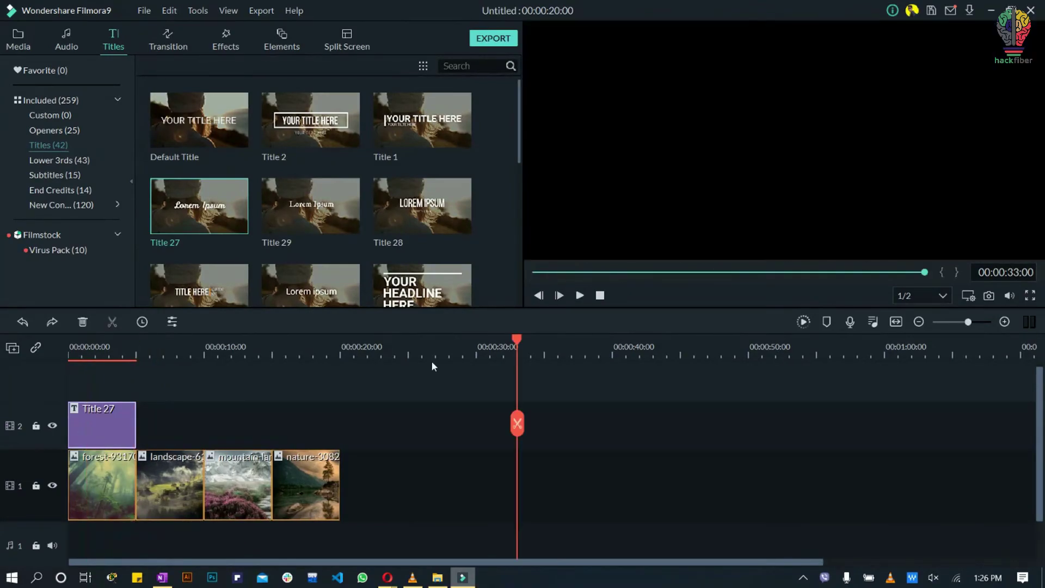
pyautogui.doubleClick(107, 429)
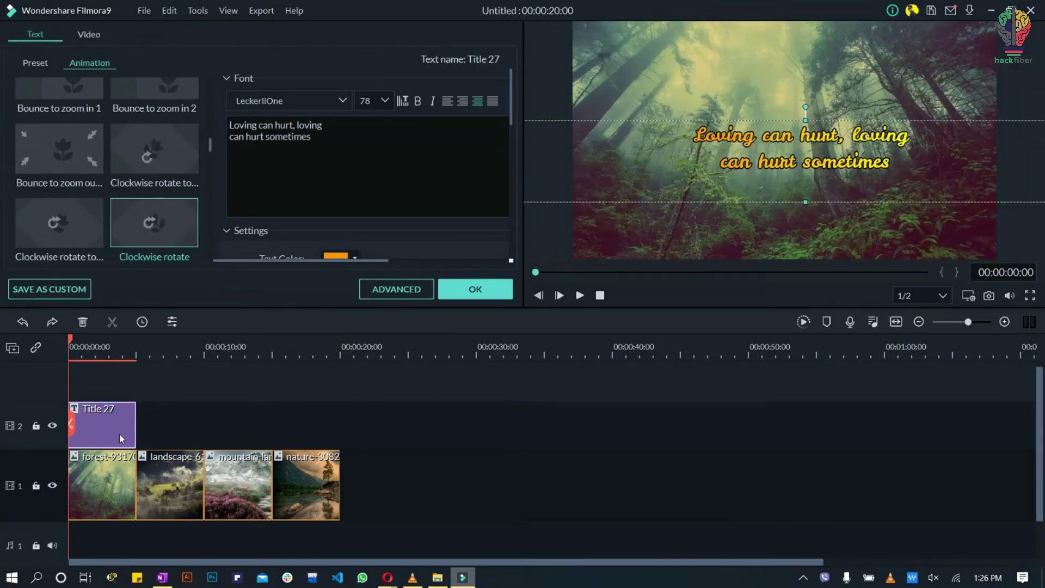
# - Paste two Title 27 copies onto track 2, each right after the previous title
pyautogui.click(415, 350)
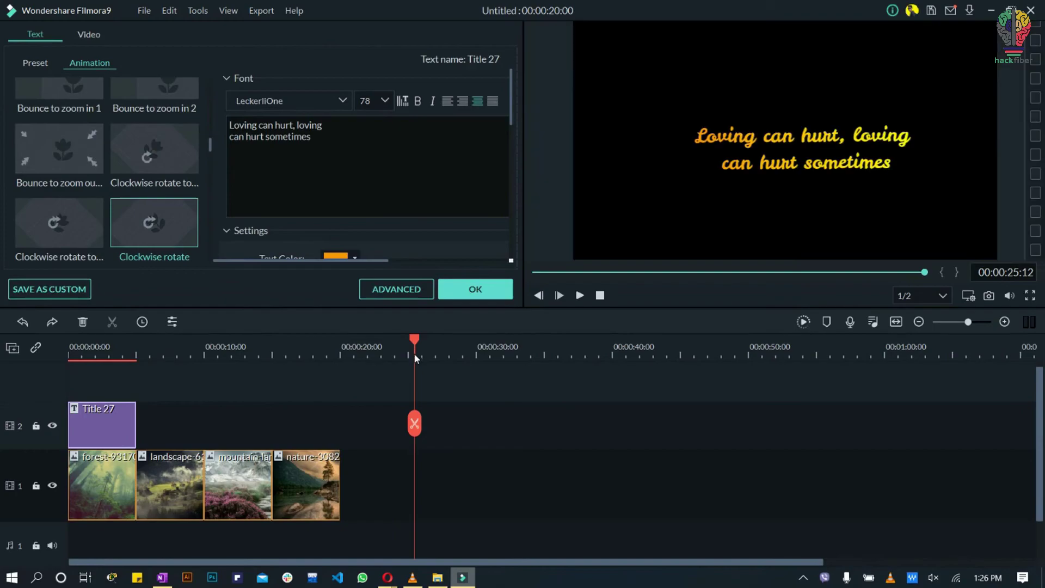
pyautogui.hotkey('ctrl', 'v')
pyautogui.moveTo(419, 478); pyautogui.dragTo(162, 420)
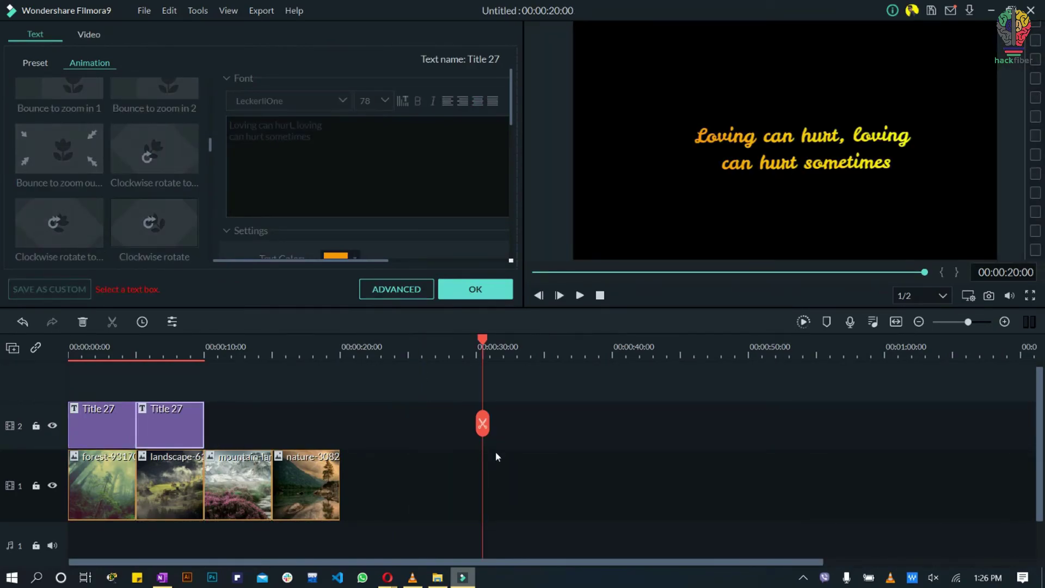
pyautogui.hotkey('ctrl', 'v')
pyautogui.moveTo(508, 488); pyautogui.dragTo(232, 424)
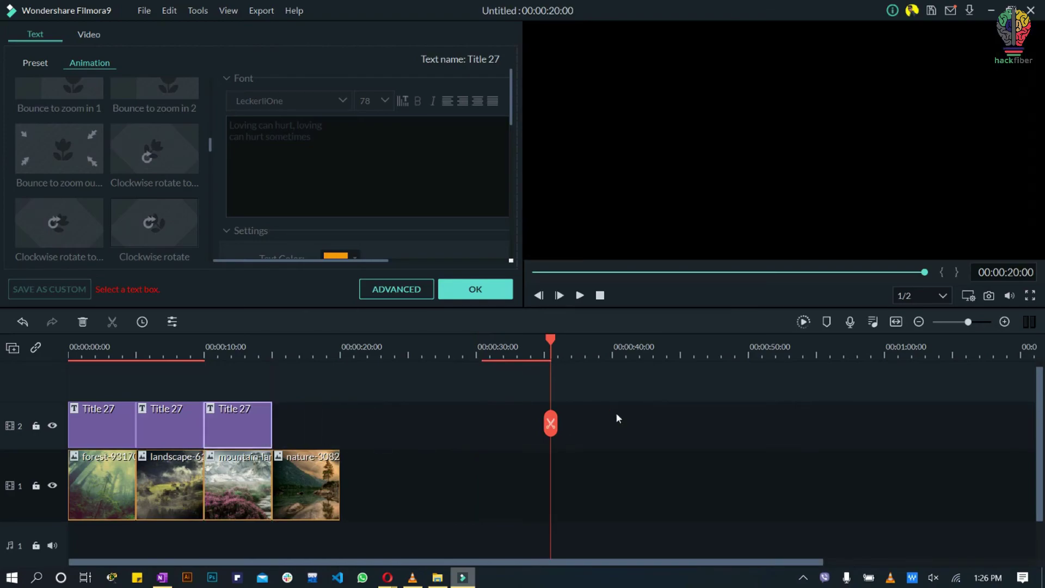
# - Place a fourth Title 27 copy above the last nature photo and play from the start
pyautogui.click(624, 353)
pyautogui.hotkey('ctrl', 'v')
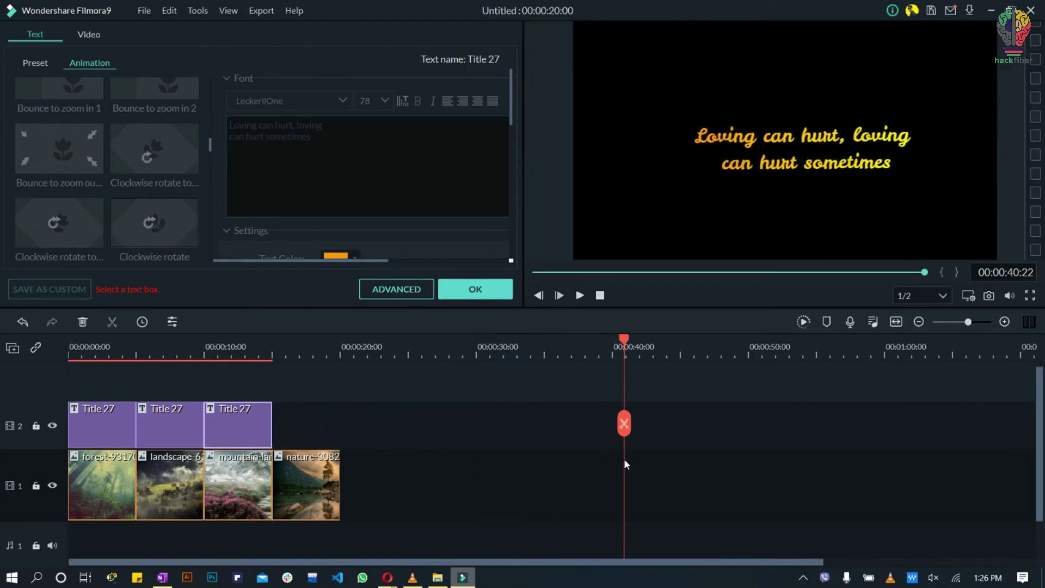
pyautogui.moveTo(642, 475); pyautogui.dragTo(289, 426)
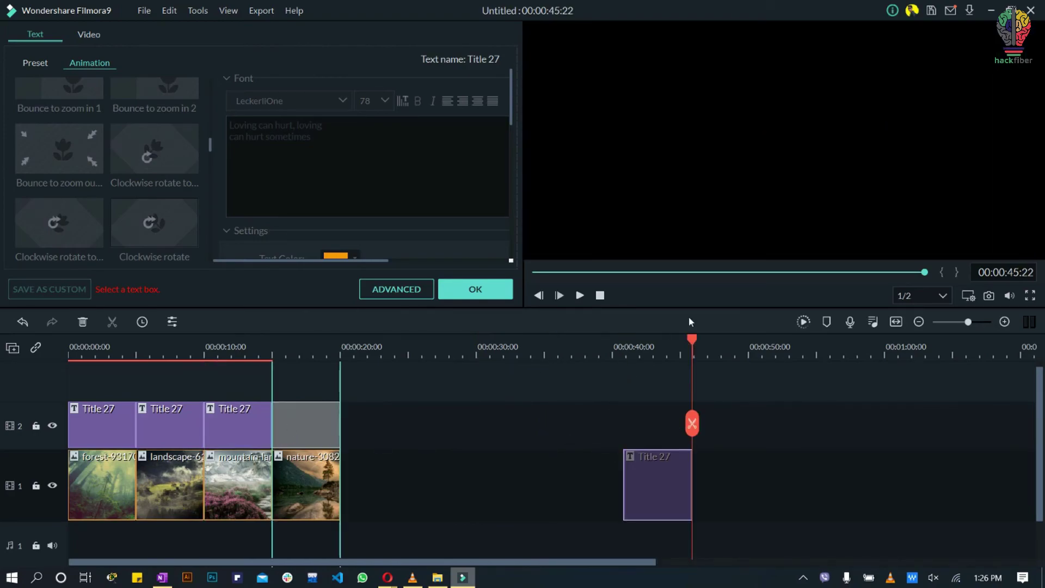
pyautogui.moveTo(695, 333); pyautogui.dragTo(67, 348)
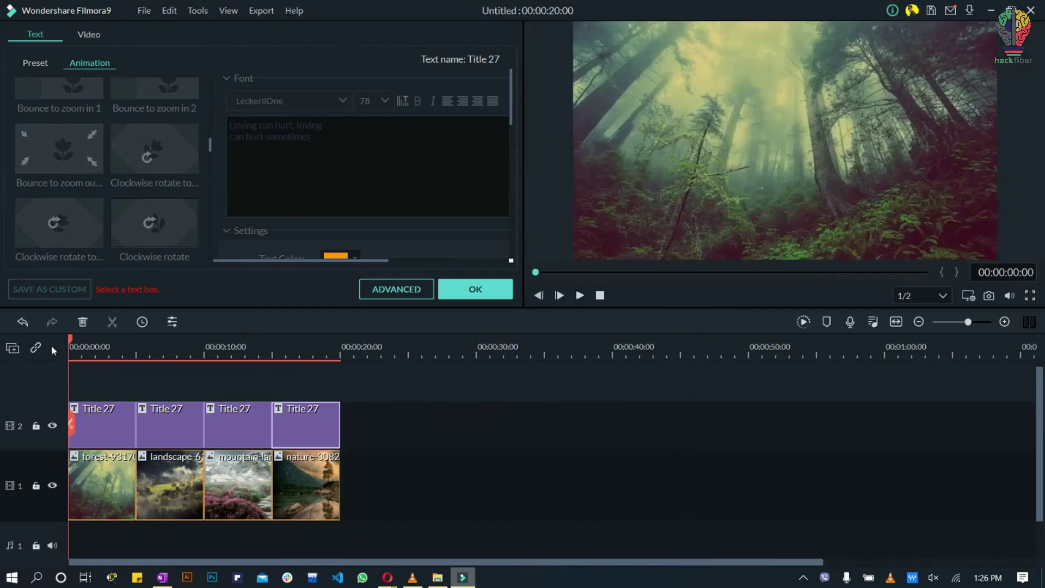
pyautogui.press('space')
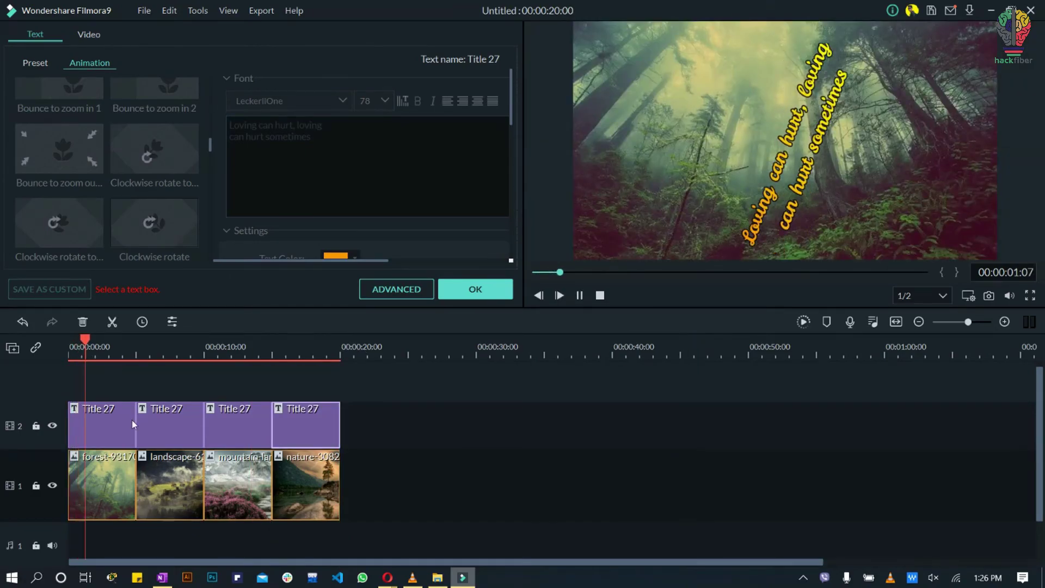
# - Preview the Pinwheel and Boom! animations on the second Title 27 clip
pyautogui.doubleClick(181, 427)
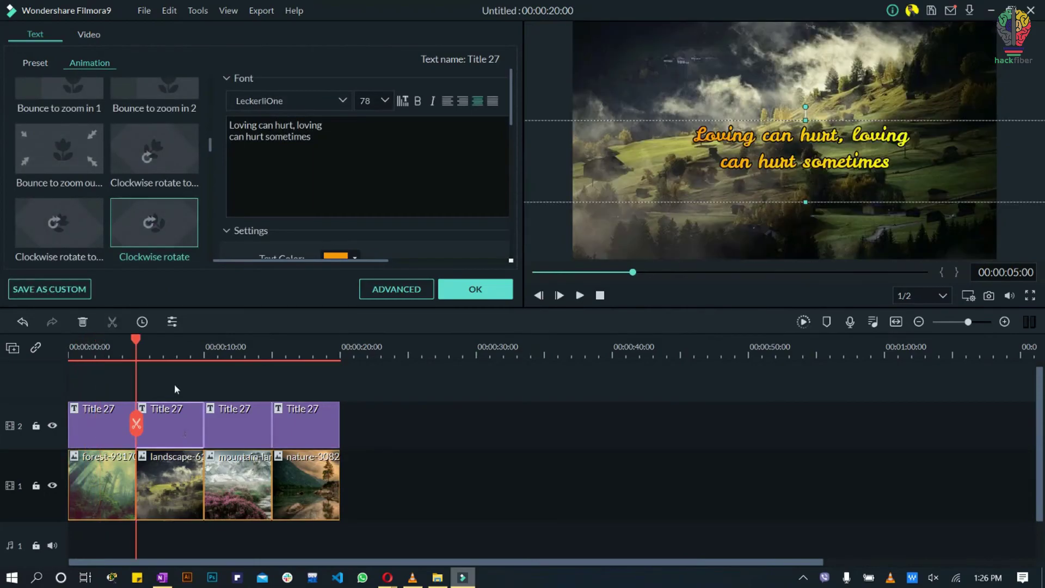
pyautogui.scroll(5, 97, 172)
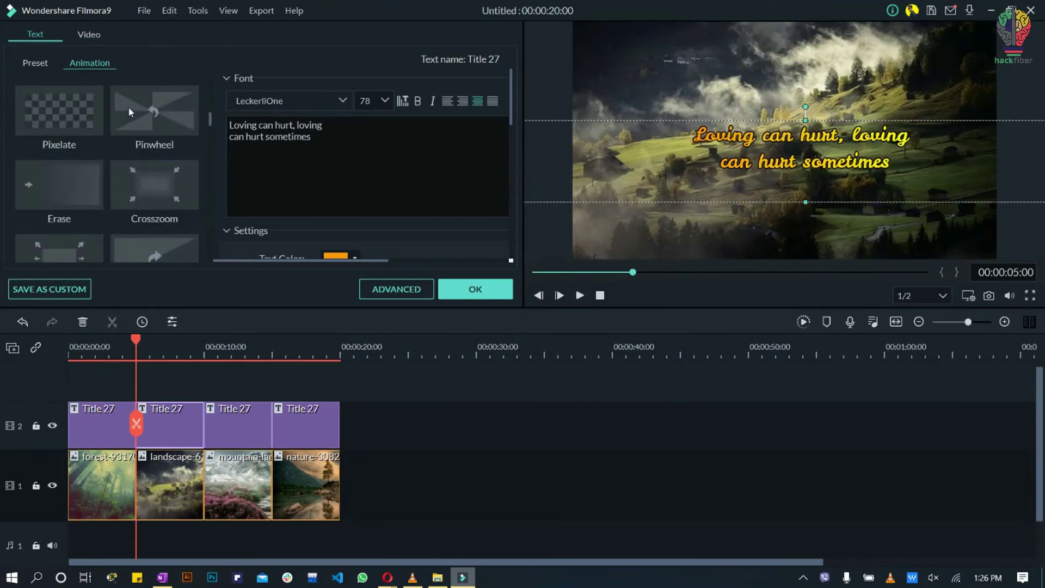
pyautogui.click(161, 113)
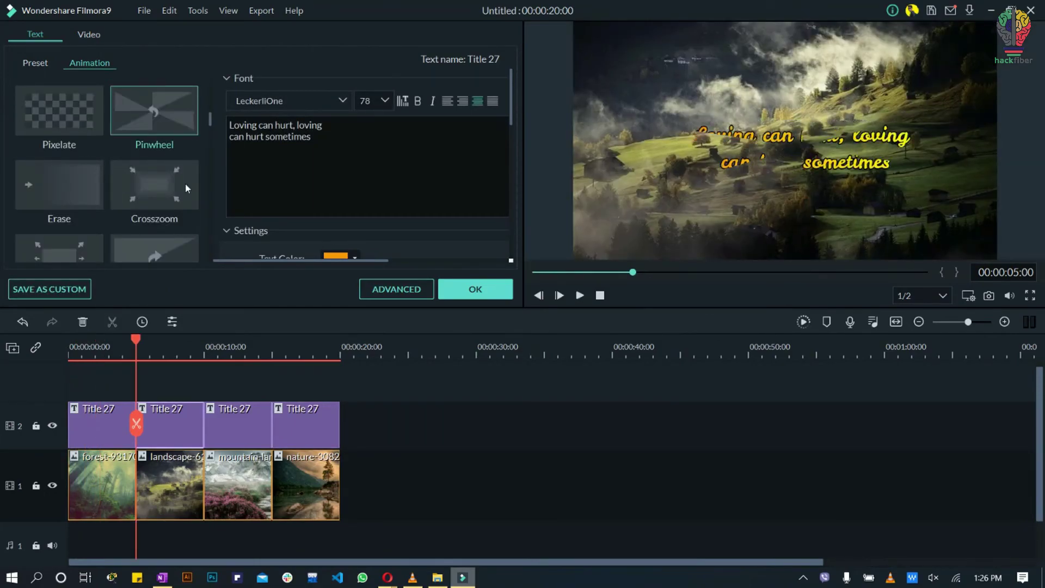
pyautogui.scroll(-5, 84, 243)
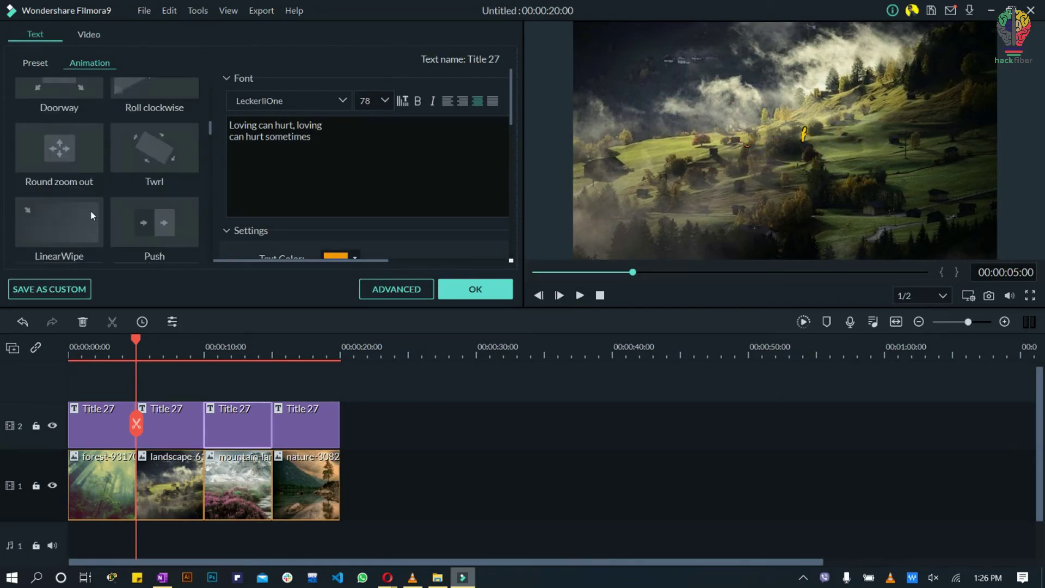
pyautogui.click(154, 185)
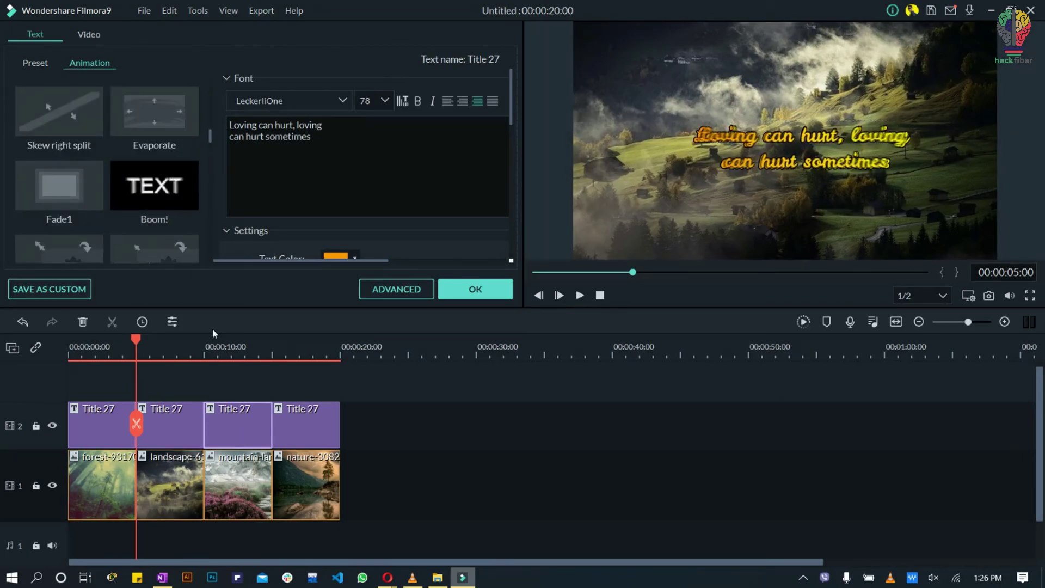
# - Apply the Clockwise rotate-in animation to that title and replay the video from 0
pyautogui.click(322, 428)
pyautogui.scroll(-3, 95, 187)
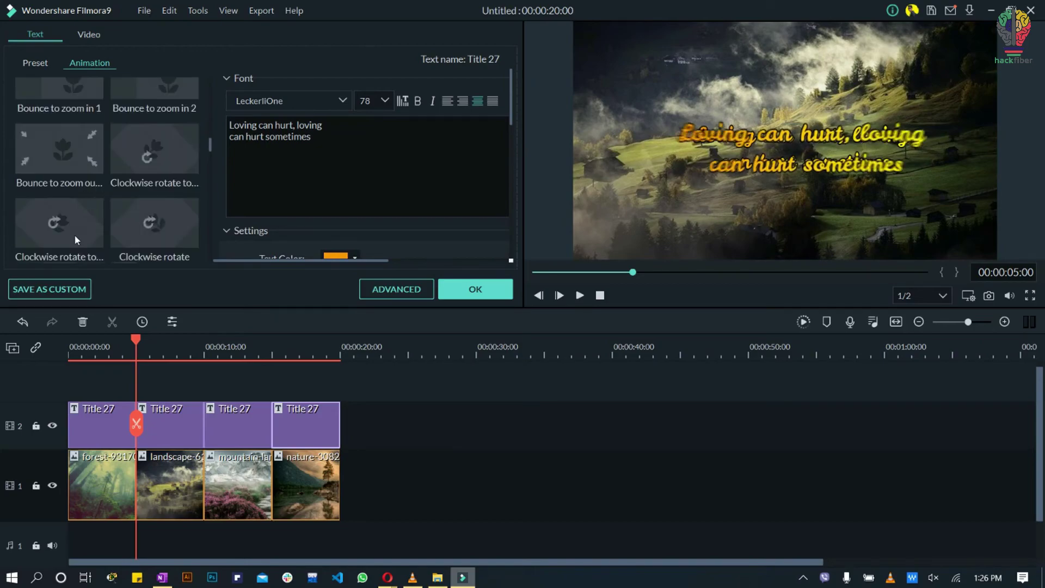
pyautogui.click(59, 223)
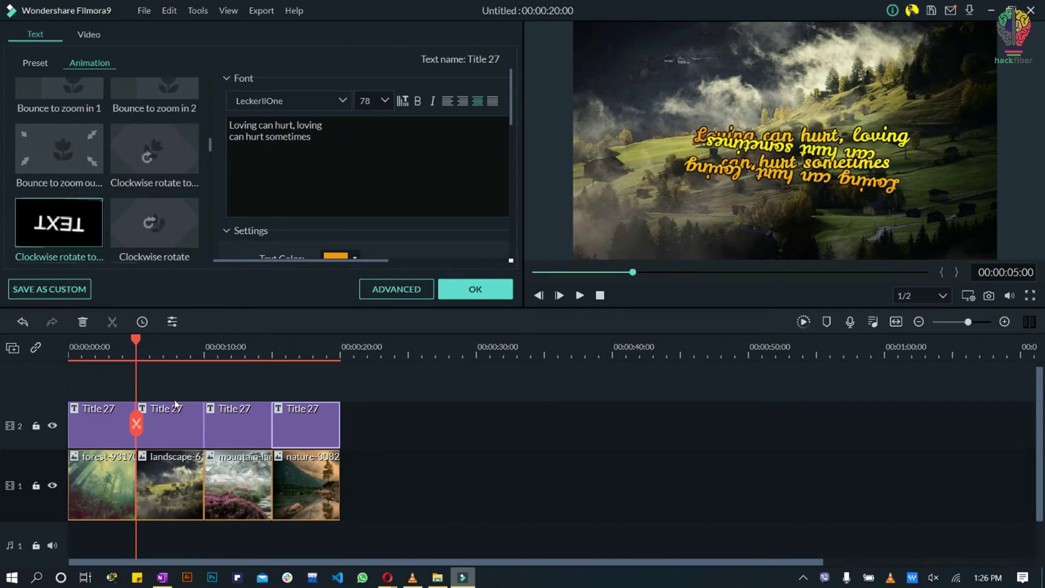
pyautogui.click(462, 289)
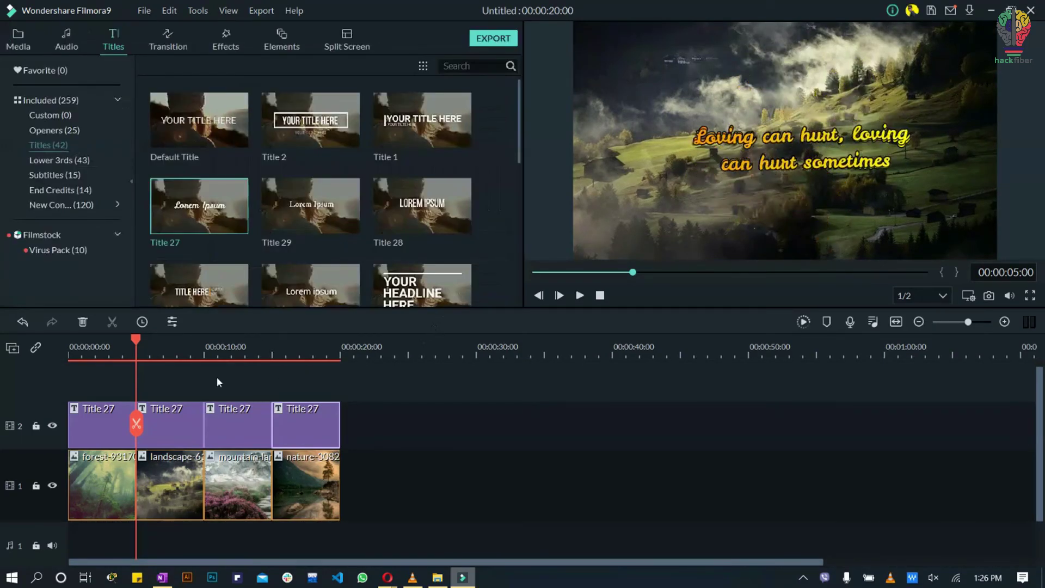
pyautogui.moveTo(136, 341); pyautogui.dragTo(2, 337)
pyautogui.press('space')
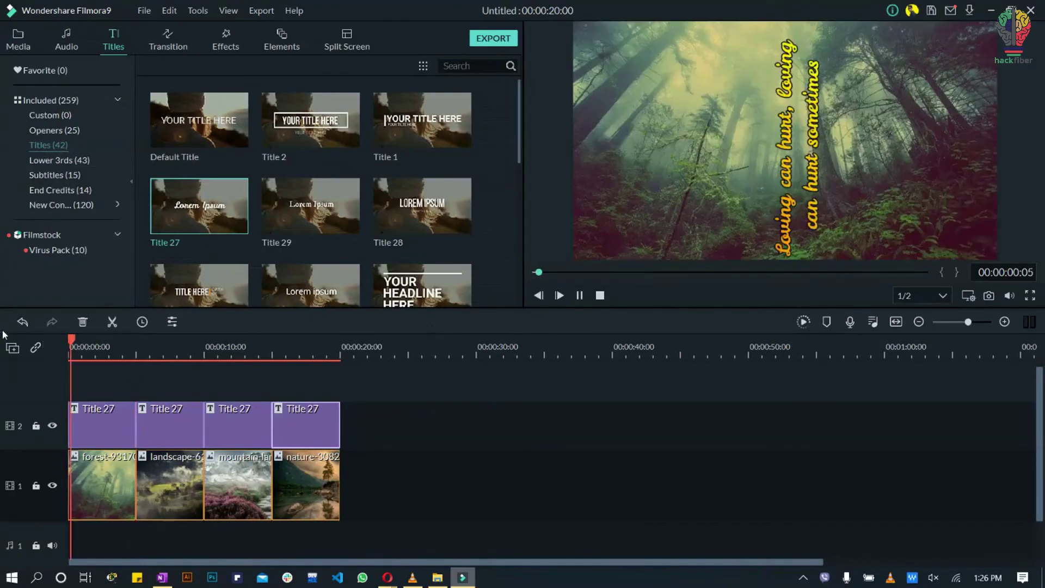
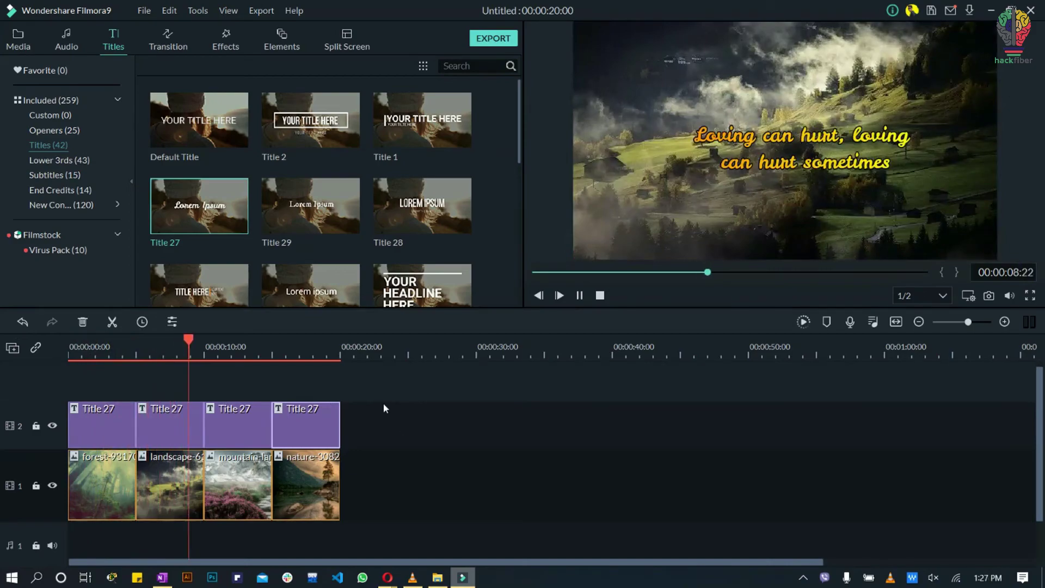
# - Pause playback and open the last Title 27 clip's duration setting, leaving it unchanged
pyautogui.press('space')
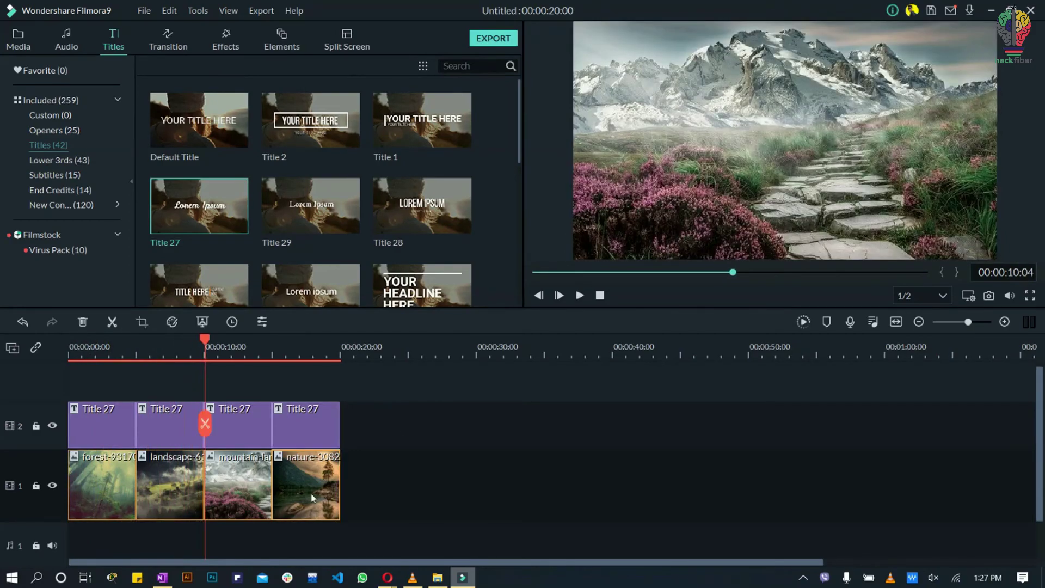
pyautogui.rightClick(308, 495)
pyautogui.click(286, 438)
pyautogui.rightClick(285, 437)
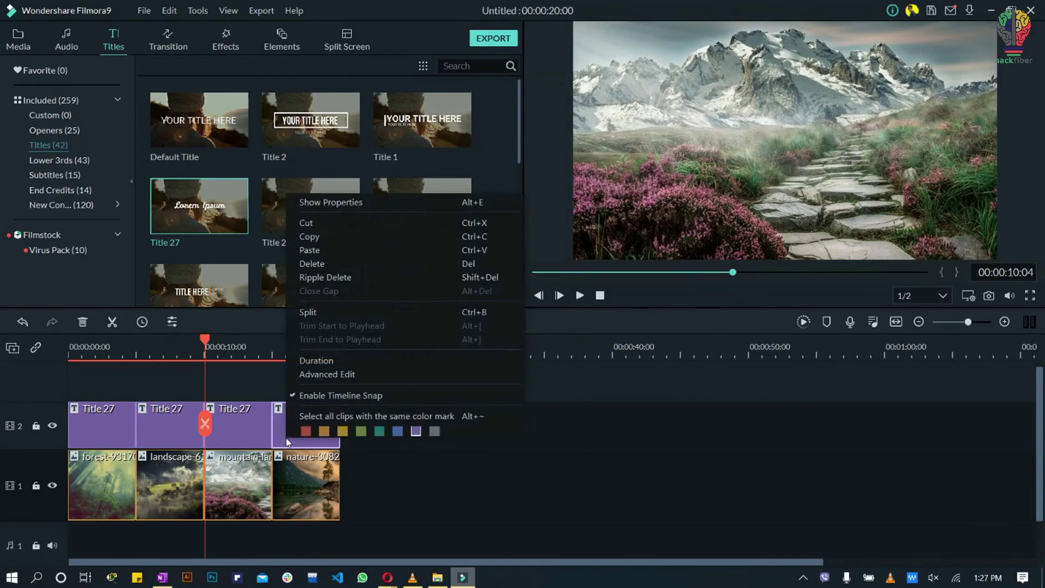
pyautogui.click(314, 361)
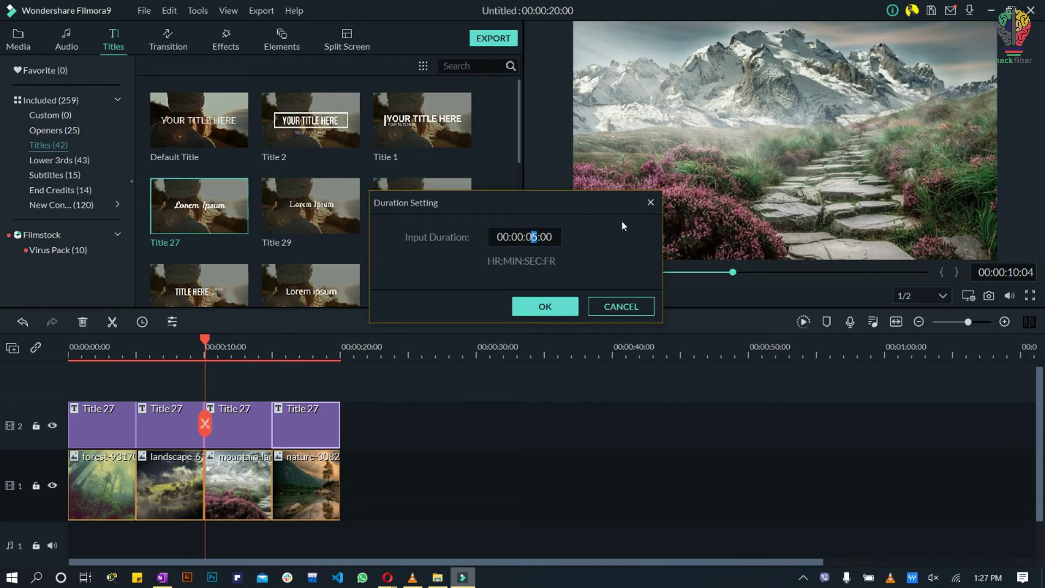
pyautogui.click(635, 305)
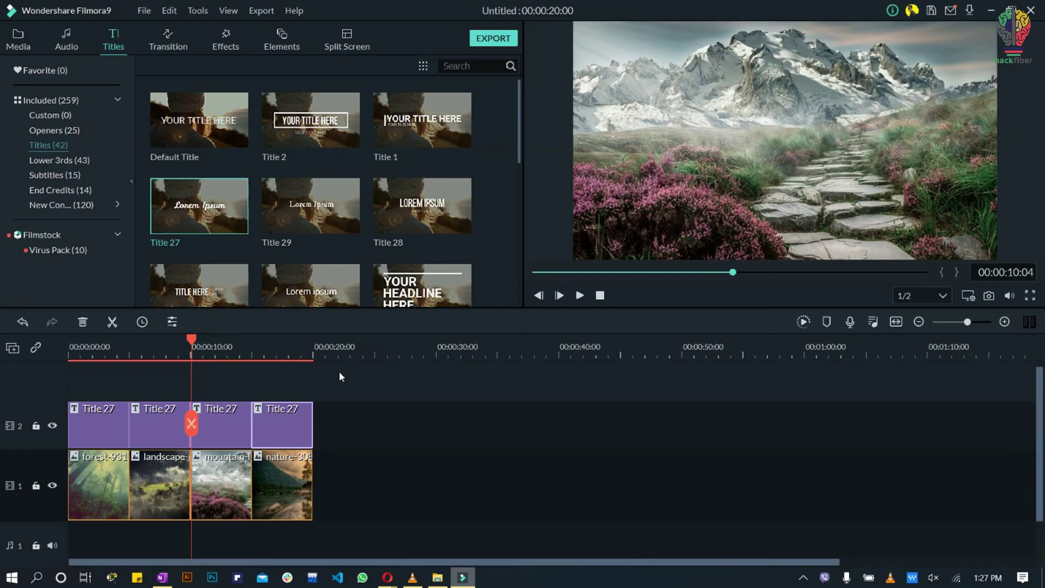
# - Zoom the timeline out and delete all Title 27 and landscape image clips
pyautogui.moveTo(443, 355); pyautogui.dragTo(413, 355)
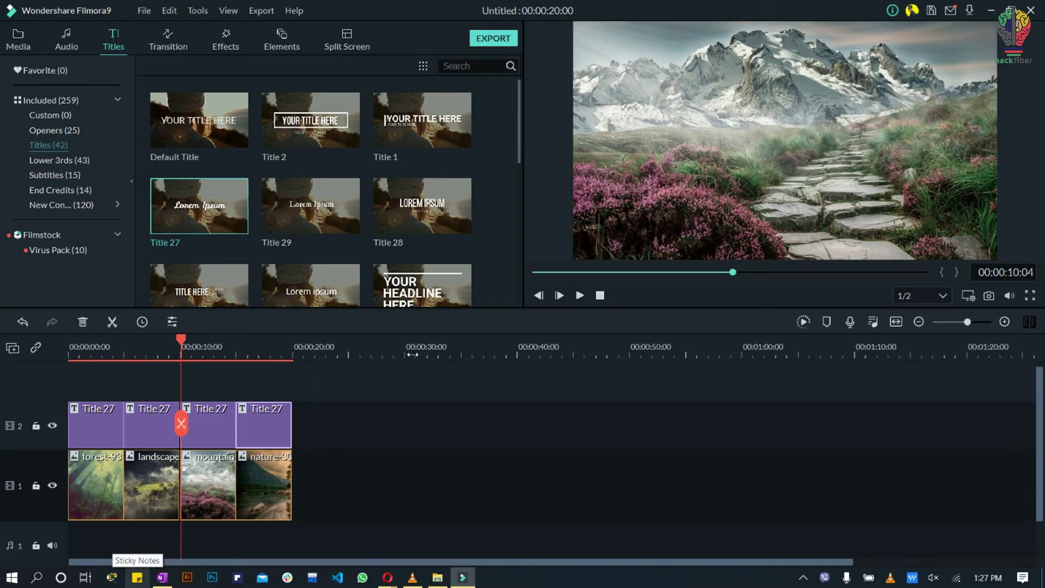
pyautogui.moveTo(325, 434); pyautogui.dragTo(109, 498)
pyautogui.press('Delete')
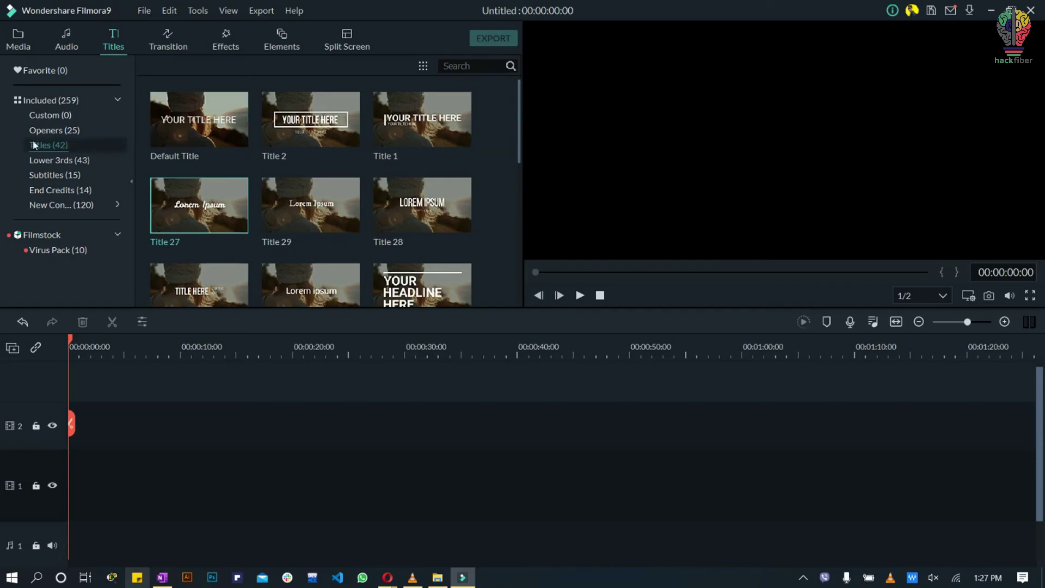
# - Add the 1|2 two-panel split-screen preset to the timeline
pyautogui.click(346, 42)
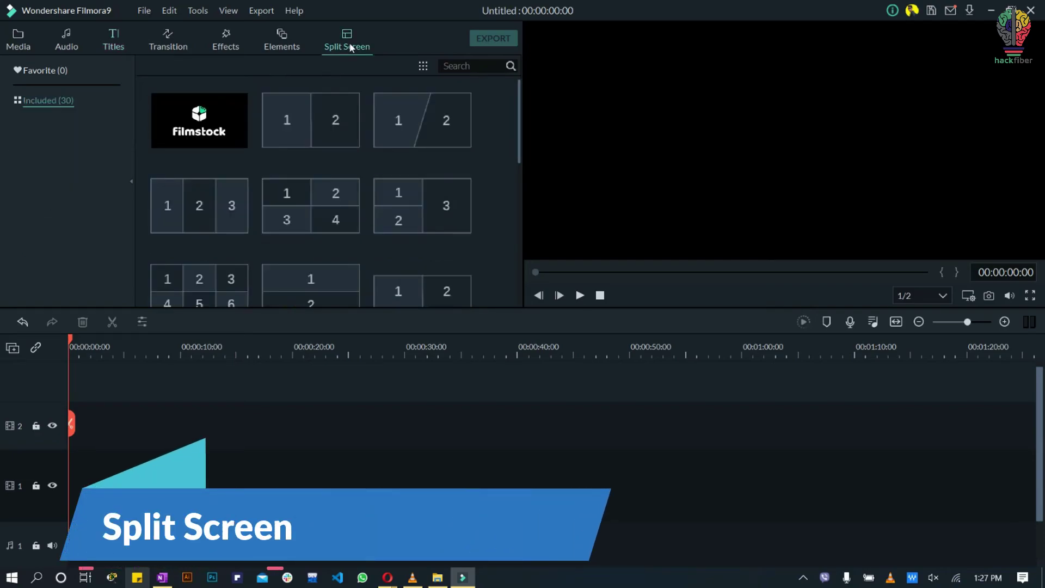
pyautogui.moveTo(324, 109)
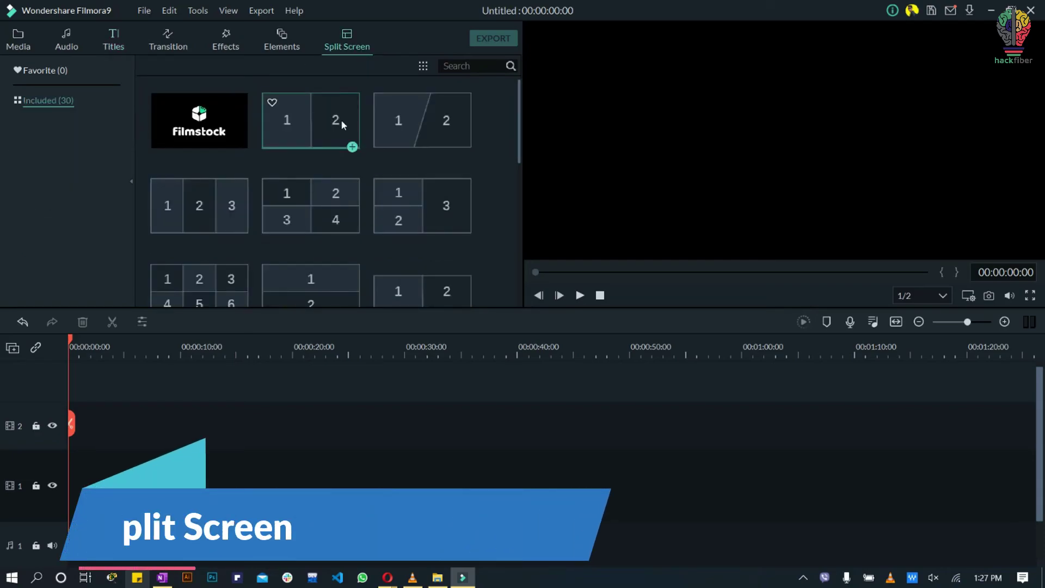
pyautogui.click(352, 147)
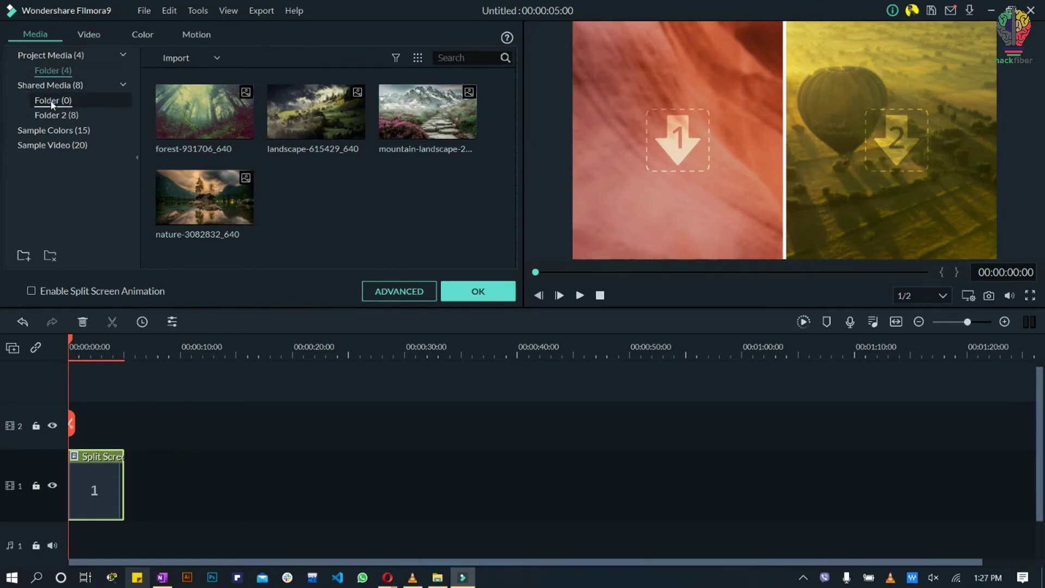
# - Drop the Travel 01 and Travel 02 sample videos into the left and right panels, then preview them
pyautogui.click(54, 144)
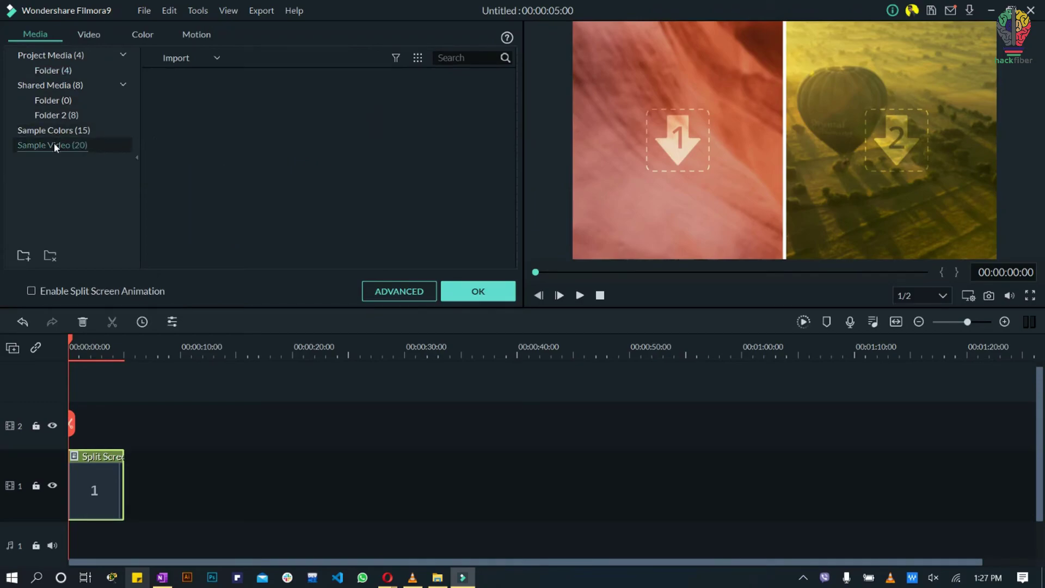
pyautogui.moveTo(228, 114); pyautogui.dragTo(684, 130)
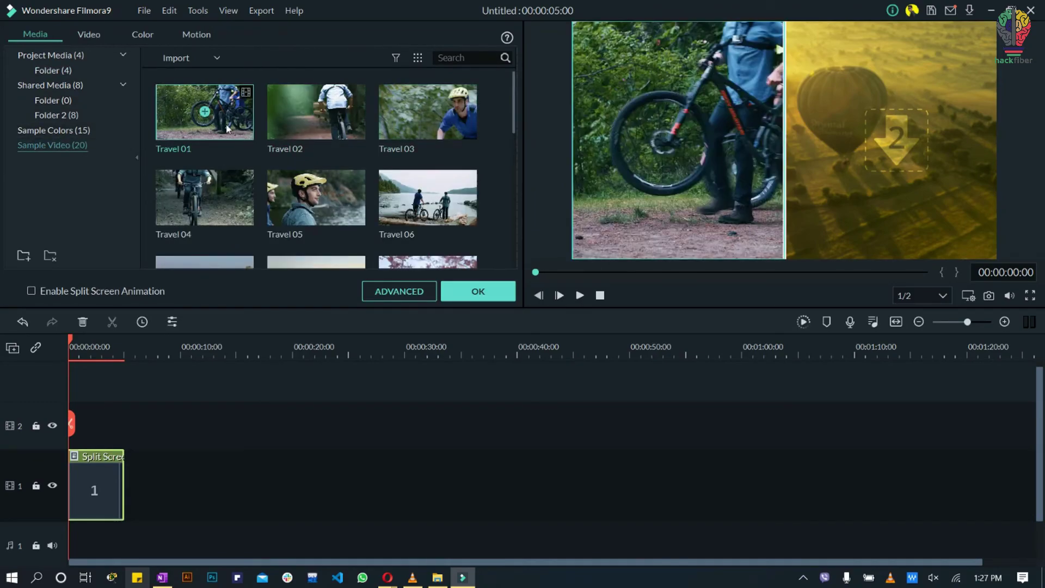
pyautogui.moveTo(315, 117); pyautogui.dragTo(852, 139)
pyautogui.press('space')
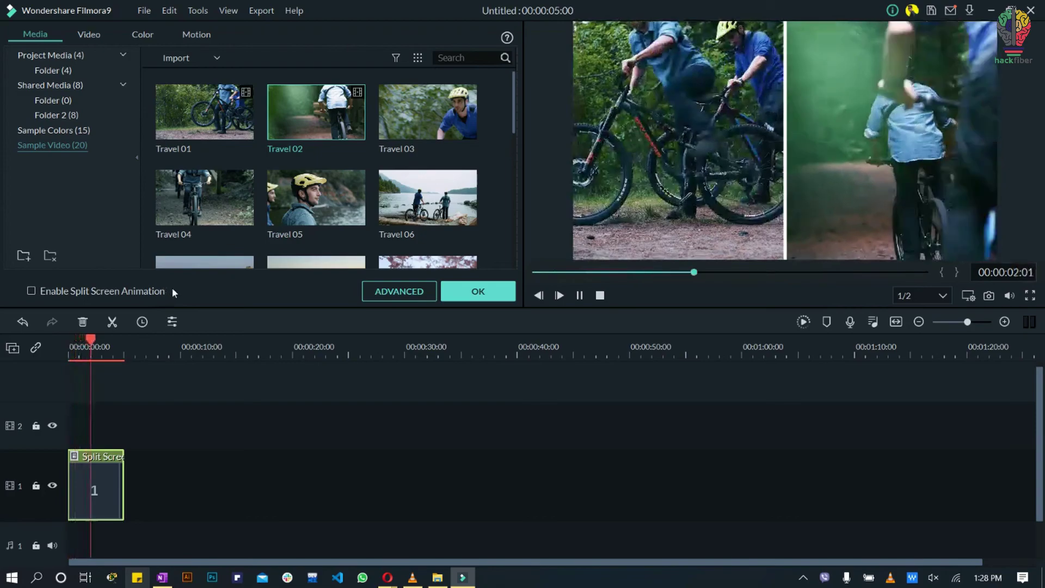
pyautogui.press('space')
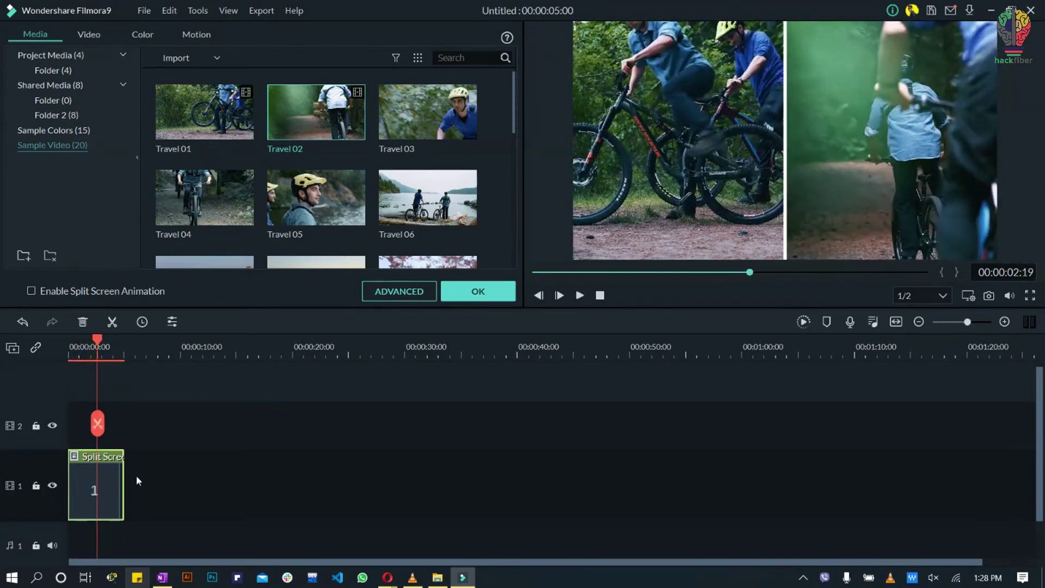
# - Stretch the split-screen clip to about 15 seconds, replay it, and cancel the preview render
pyautogui.moveTo(134, 490); pyautogui.dragTo(244, 485)
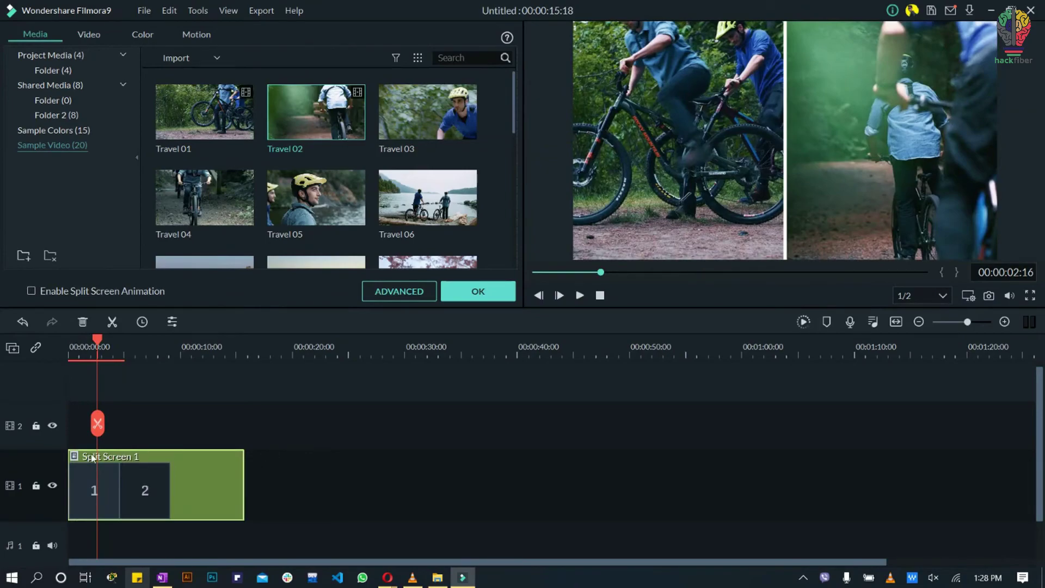
pyautogui.moveTo(98, 339); pyautogui.dragTo(69, 339)
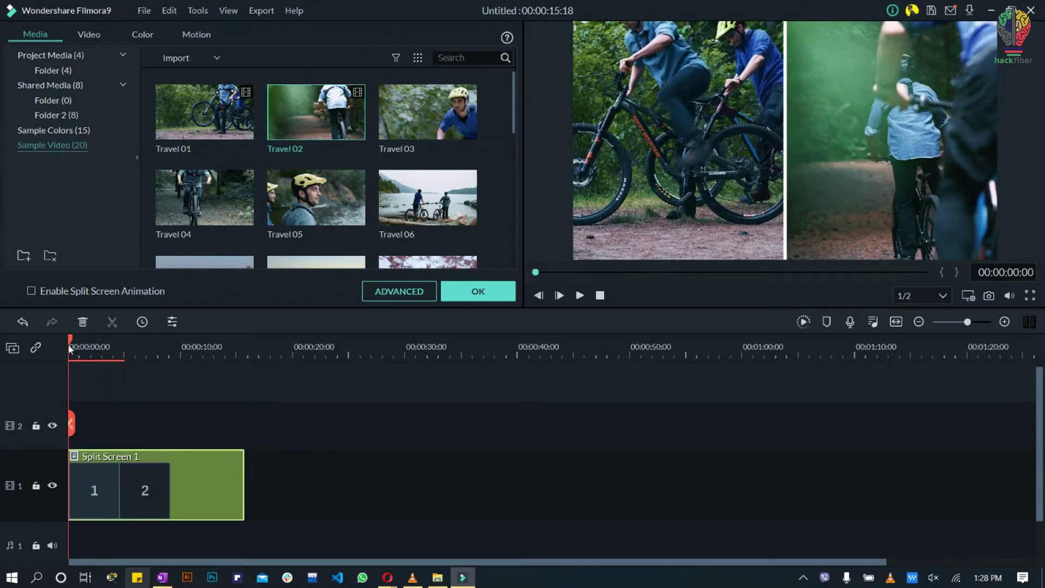
pyautogui.click(580, 295)
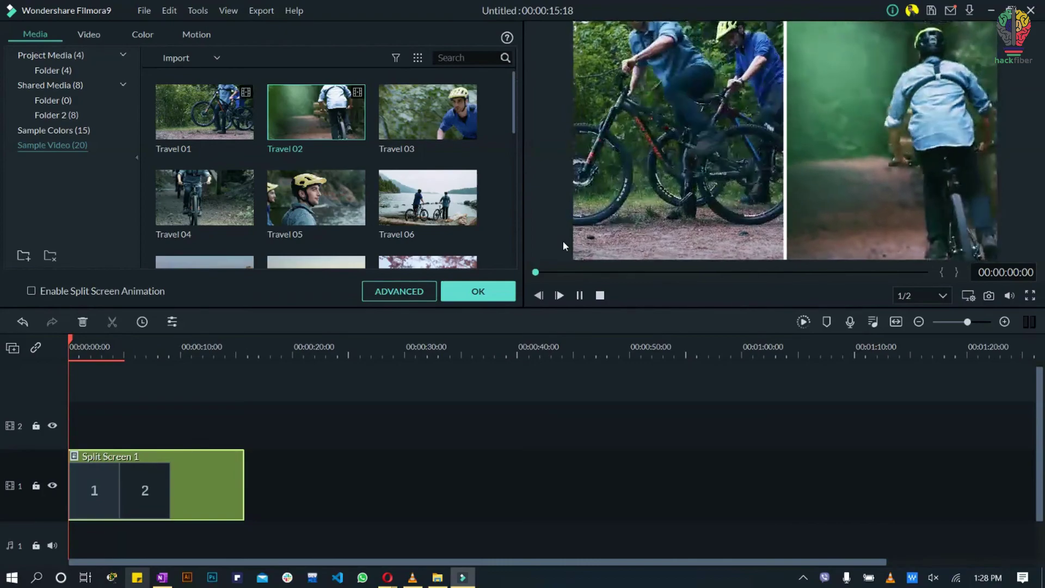
pyautogui.press('space')
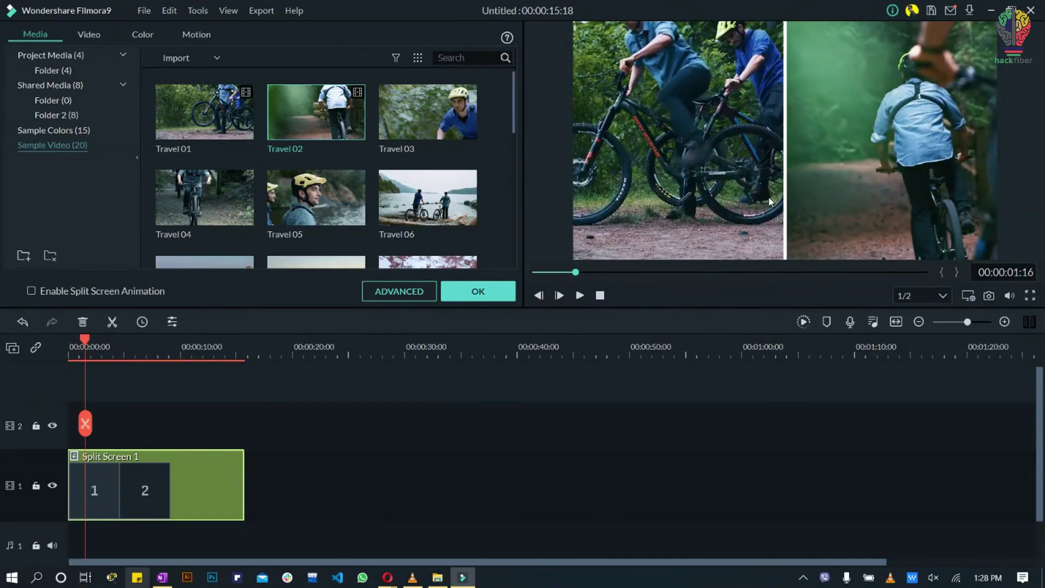
pyautogui.press('space')
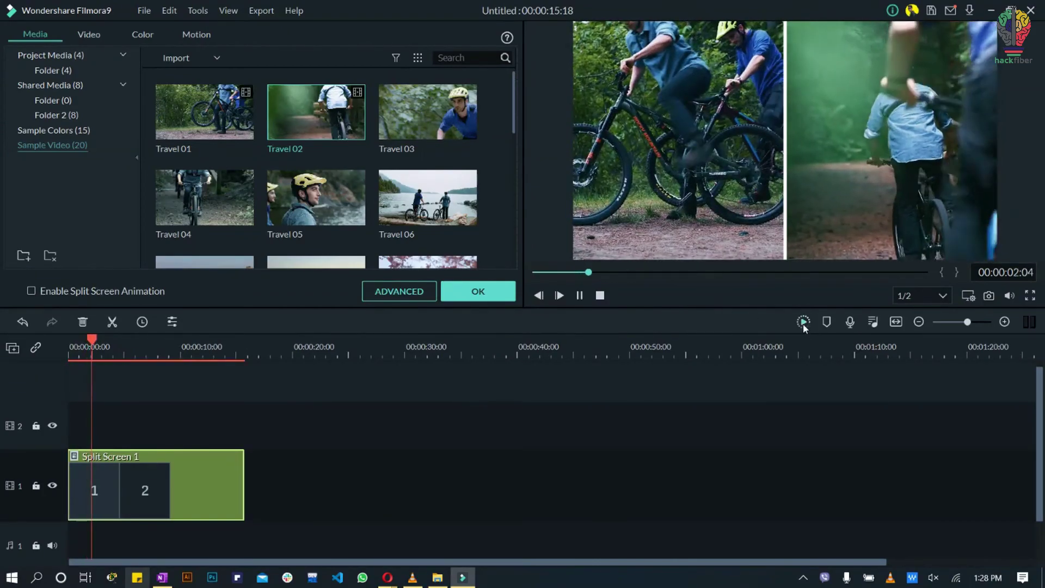
pyautogui.click(802, 323)
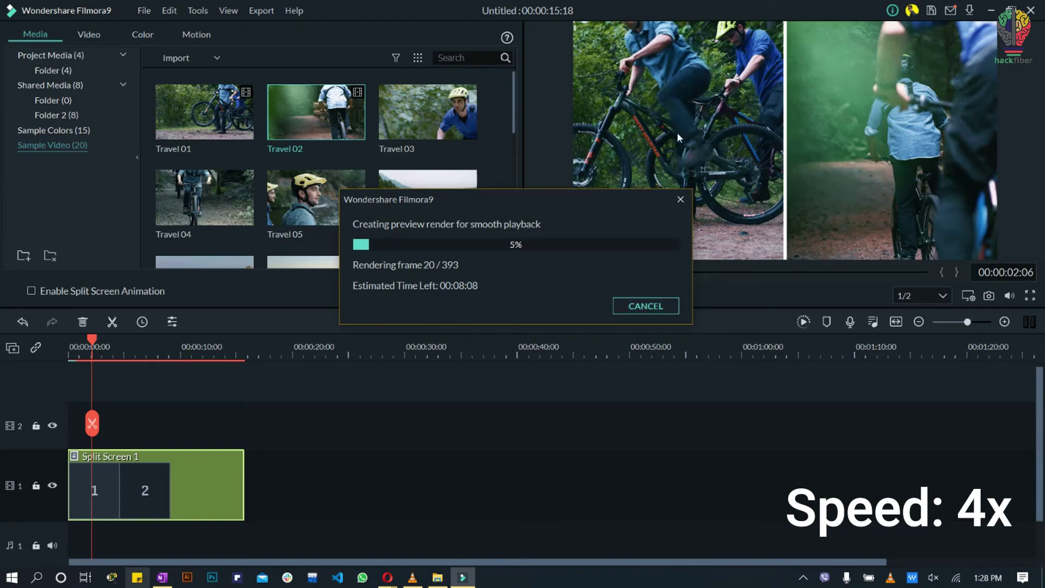
pyautogui.click(655, 305)
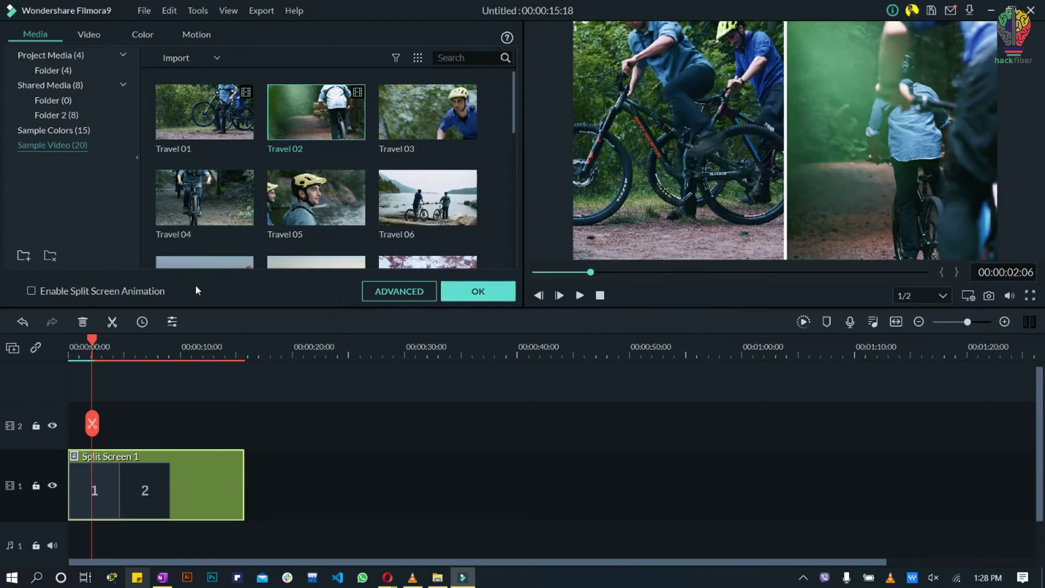
# - Try dropping Countdown 7 and Countdown 6 into the split-screen slots, then confirm with OK
pyautogui.click(302, 342)
pyautogui.scroll(-5, 334, 181)
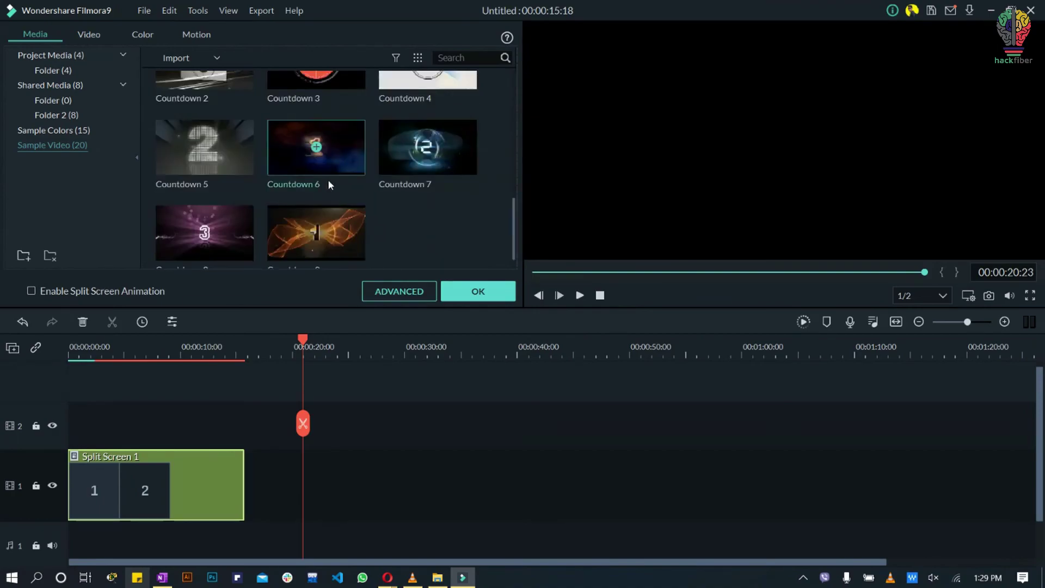
pyautogui.scroll(5, 328, 178)
pyautogui.scroll(-5, 328, 179)
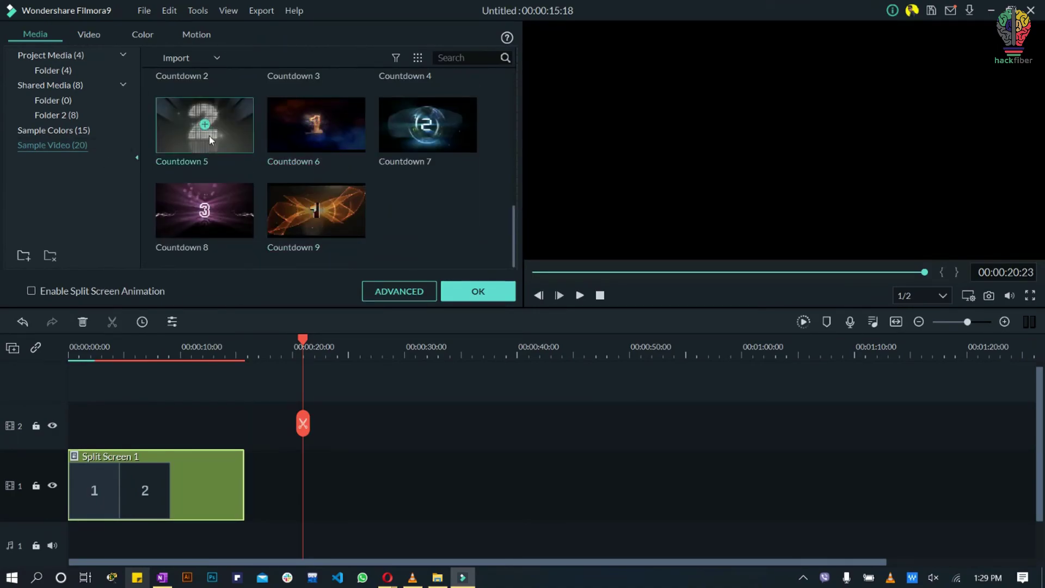
pyautogui.click(394, 133)
pyautogui.moveTo(394, 134); pyautogui.dragTo(379, 434)
pyautogui.moveTo(305, 486); pyautogui.dragTo(380, 272)
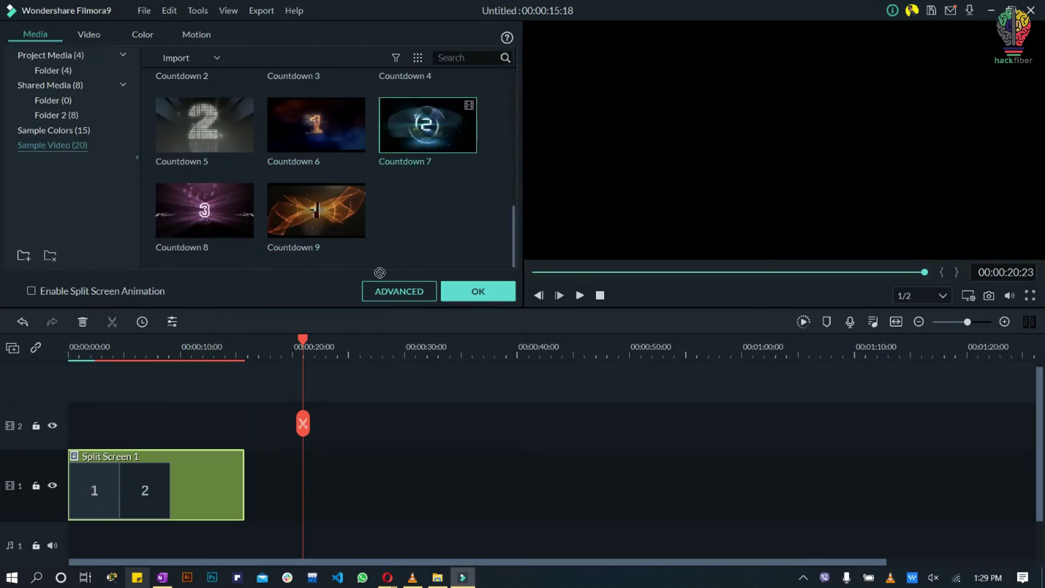
pyautogui.moveTo(340, 142); pyautogui.dragTo(330, 473)
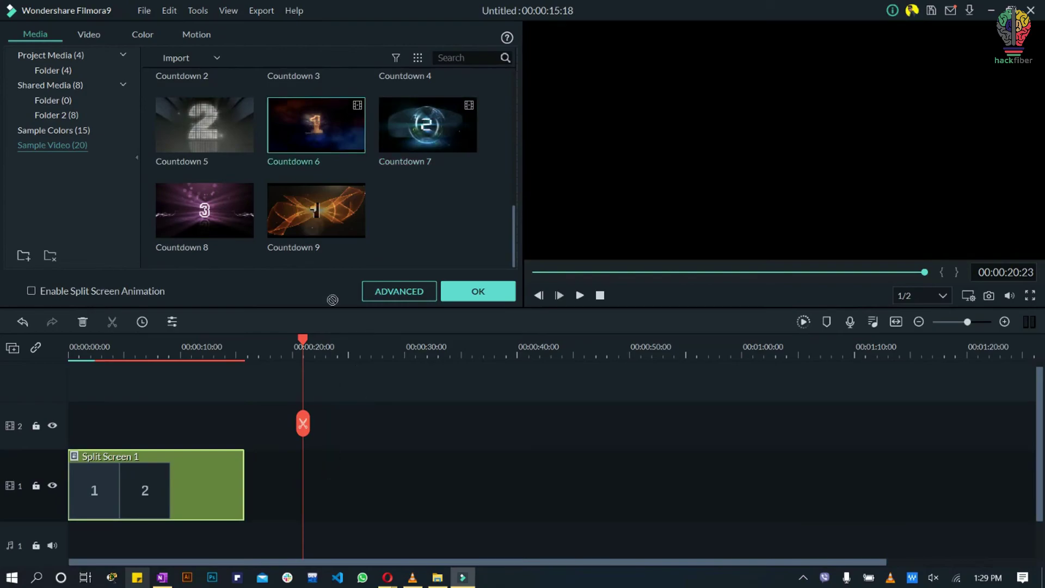
pyautogui.moveTo(332, 299); pyautogui.dragTo(316, 210)
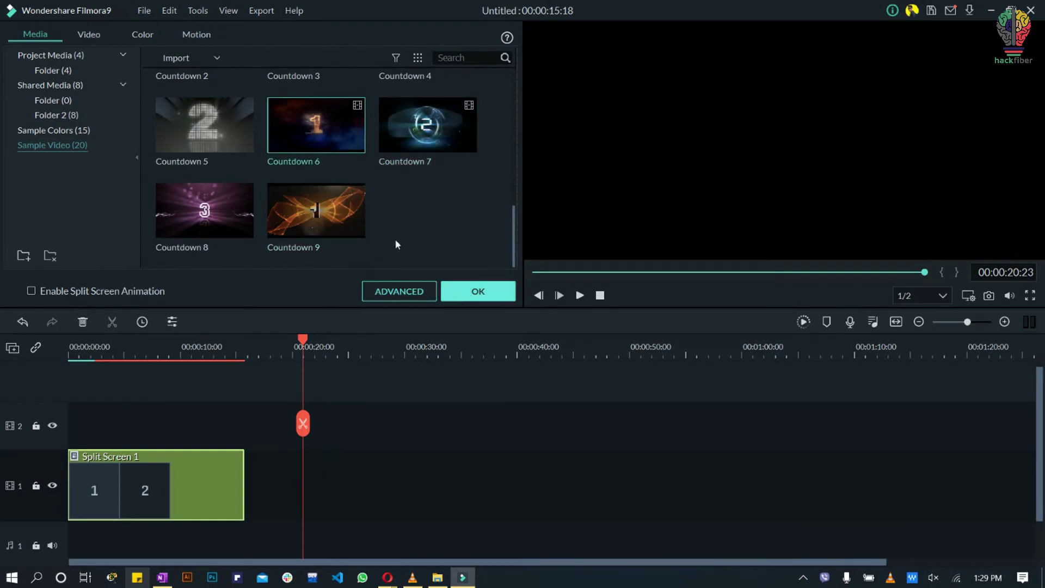
pyautogui.click(471, 291)
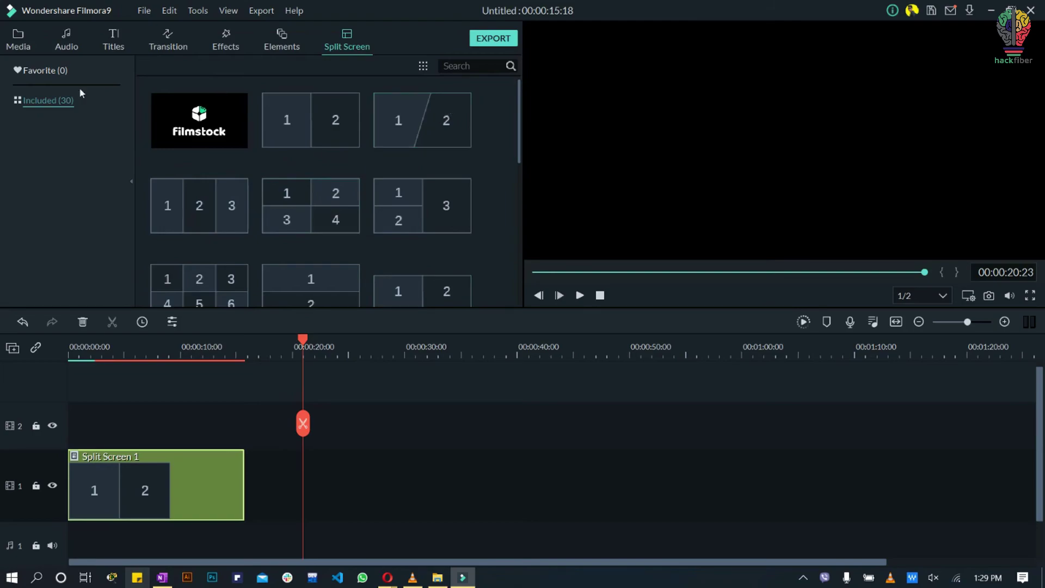
# - Place Countdown 6 and a second countdown clip on track 1, keeping 1920x1080 25fps, and preview both
pyautogui.click(31, 49)
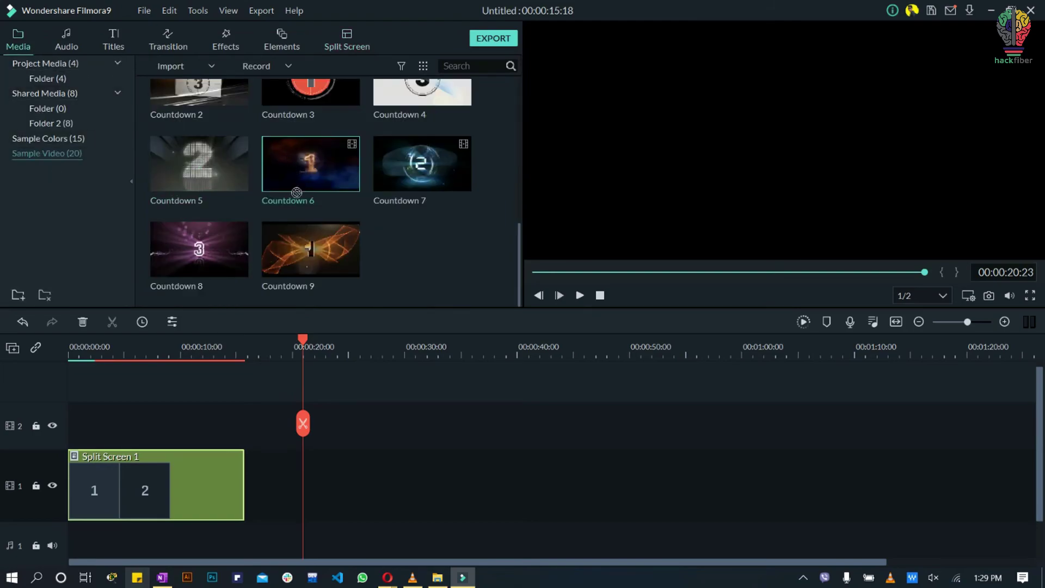
pyautogui.moveTo(296, 193); pyautogui.dragTo(312, 478)
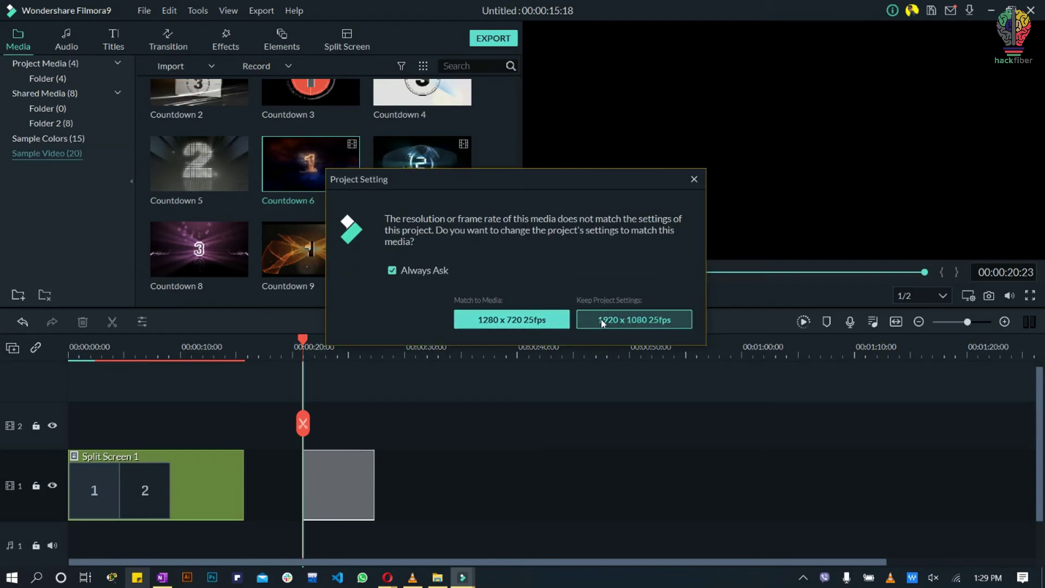
pyautogui.click(601, 319)
pyautogui.press('space')
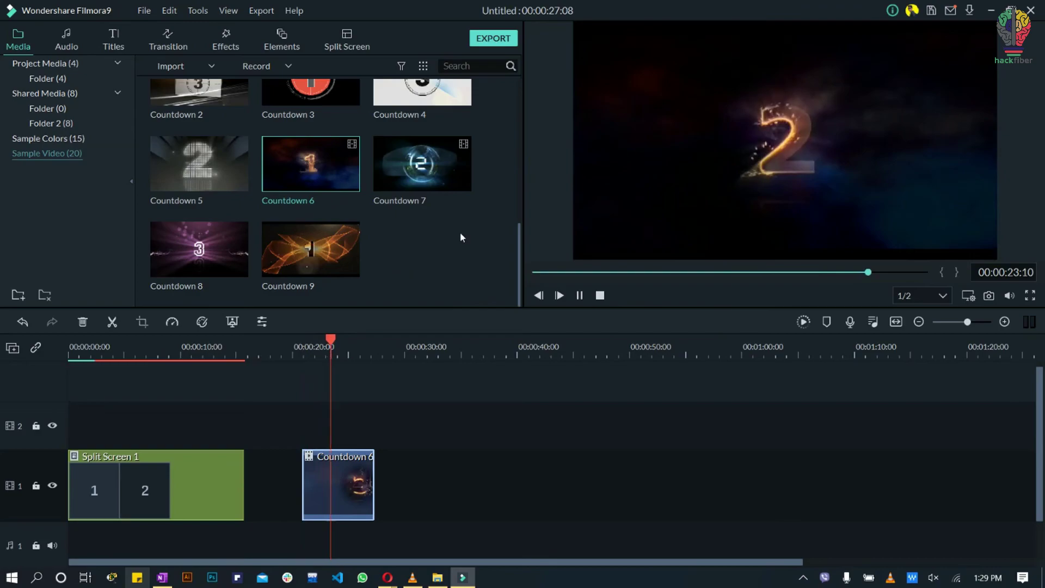
pyautogui.press('space')
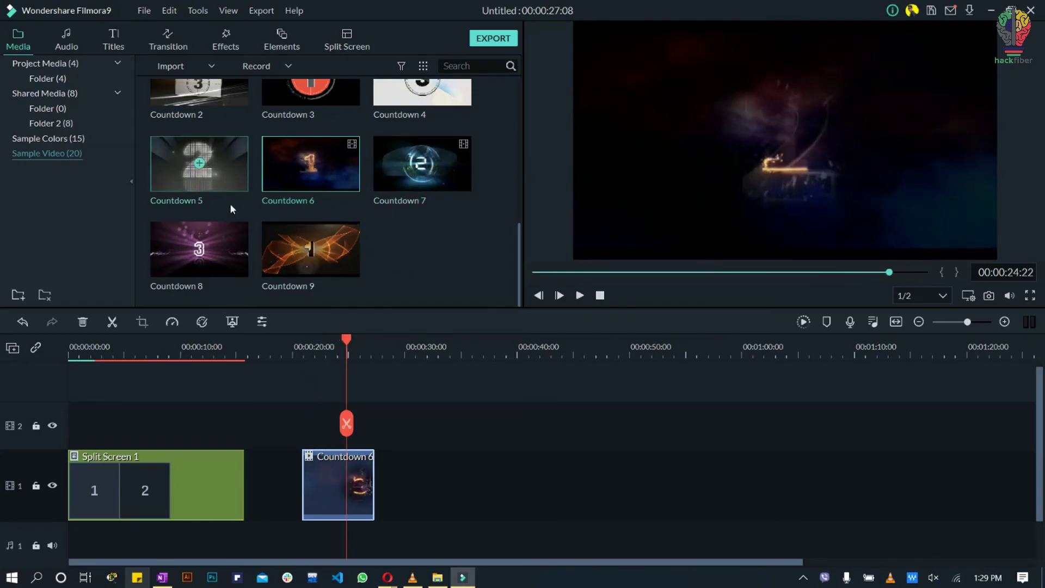
pyautogui.scroll(3, 234, 206)
pyautogui.moveTo(223, 289); pyautogui.dragTo(481, 499)
pyautogui.click(490, 347)
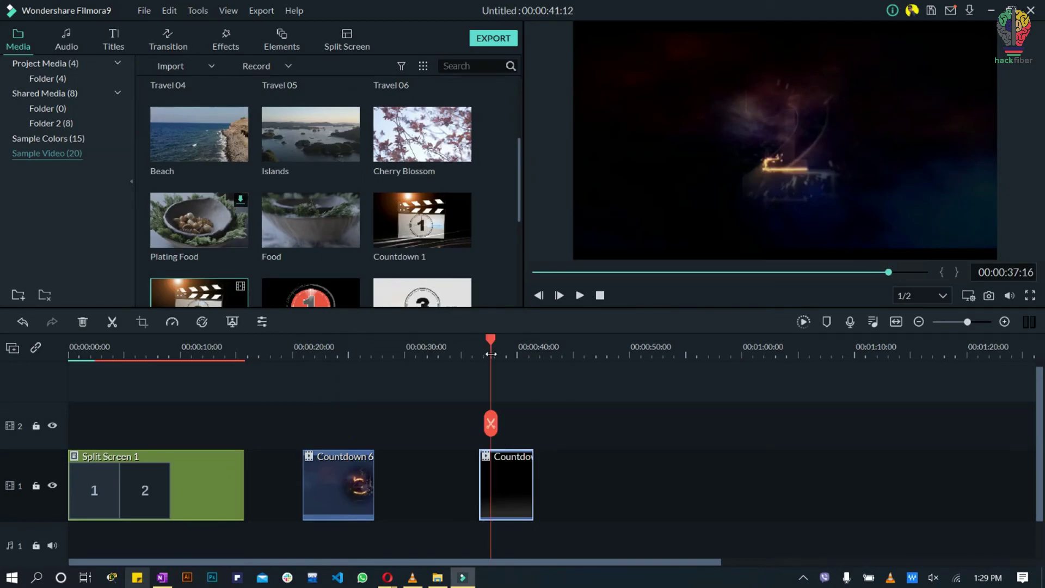
pyautogui.press('space')
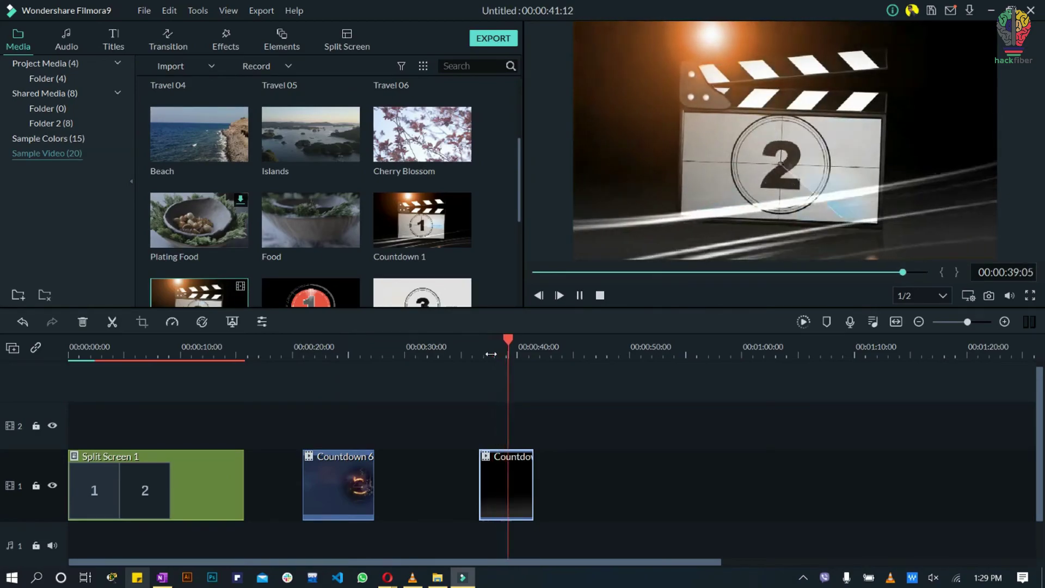
pyautogui.press('space')
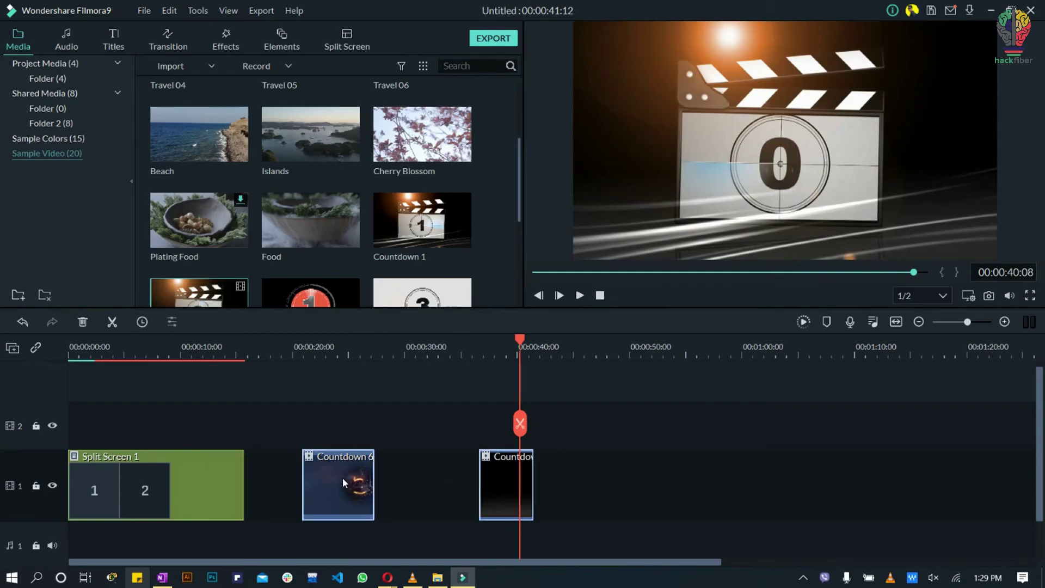
# - Delete both countdown clips, then trim and delete the Split Screen 1 clip
pyautogui.press('Delete')
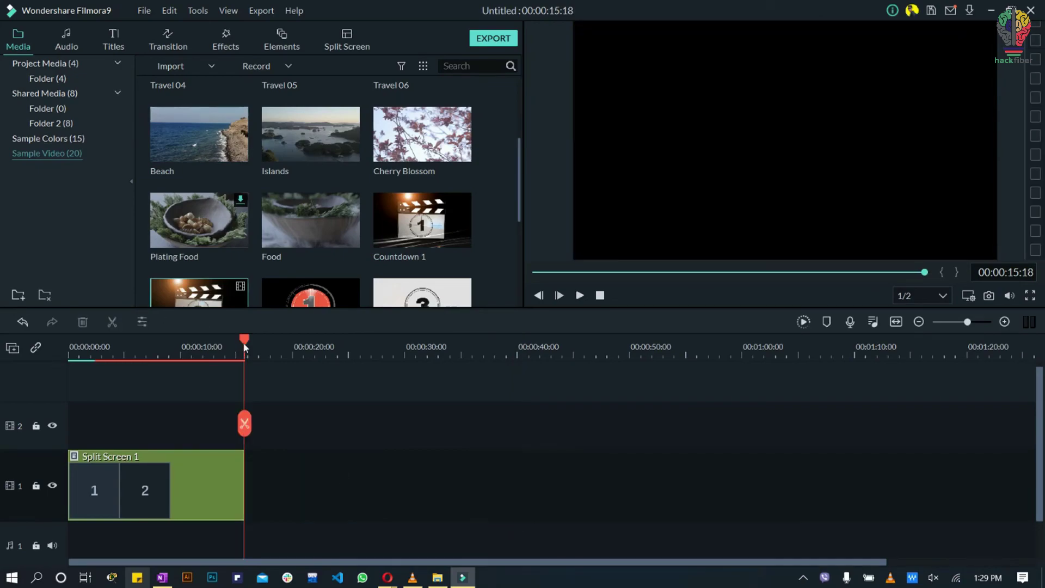
pyautogui.moveTo(244, 343); pyautogui.dragTo(70, 354)
pyautogui.click(185, 492)
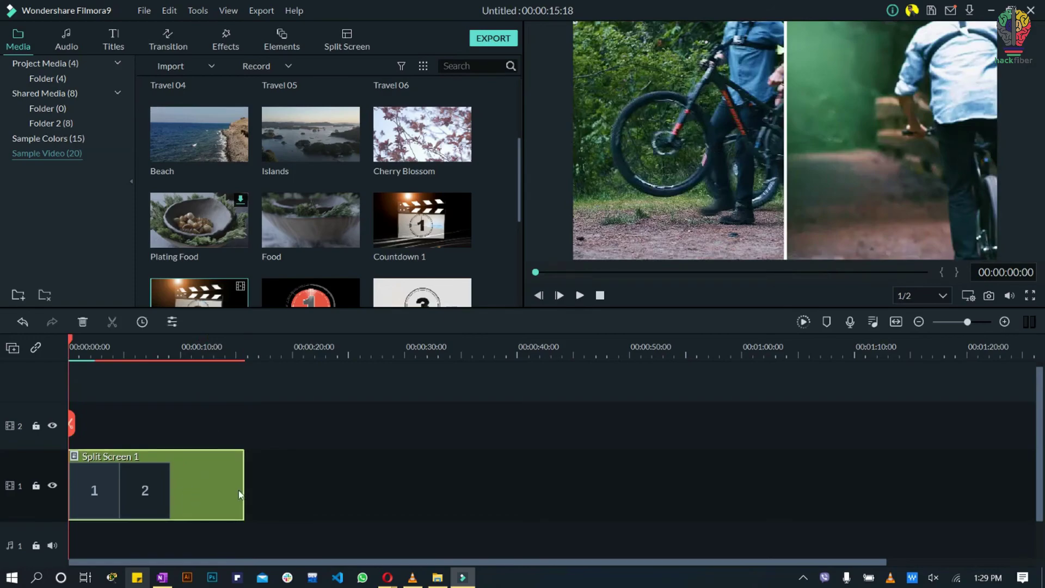
pyautogui.moveTo(244, 488); pyautogui.dragTo(200, 488)
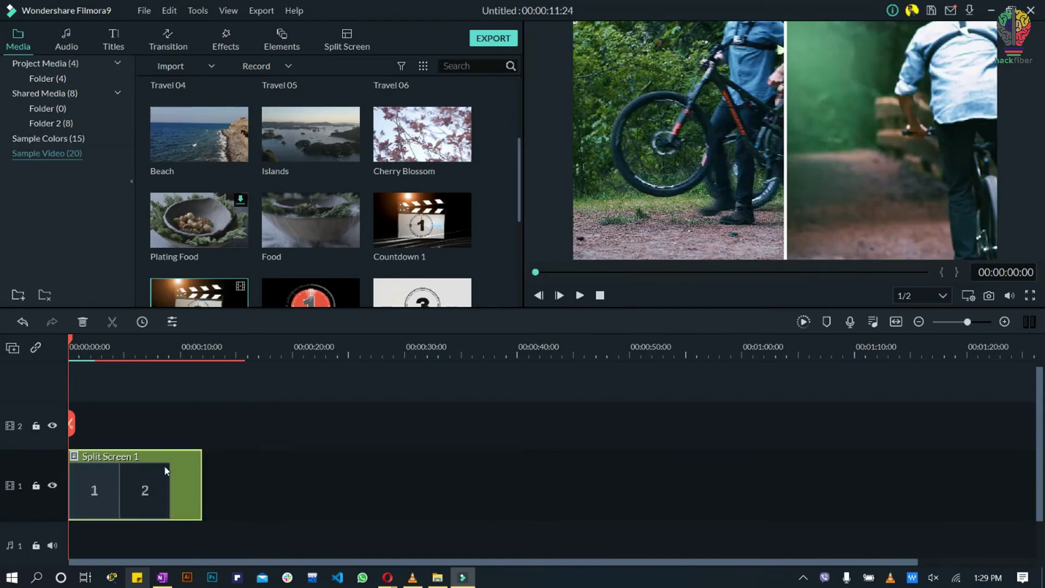
pyautogui.press('Delete')
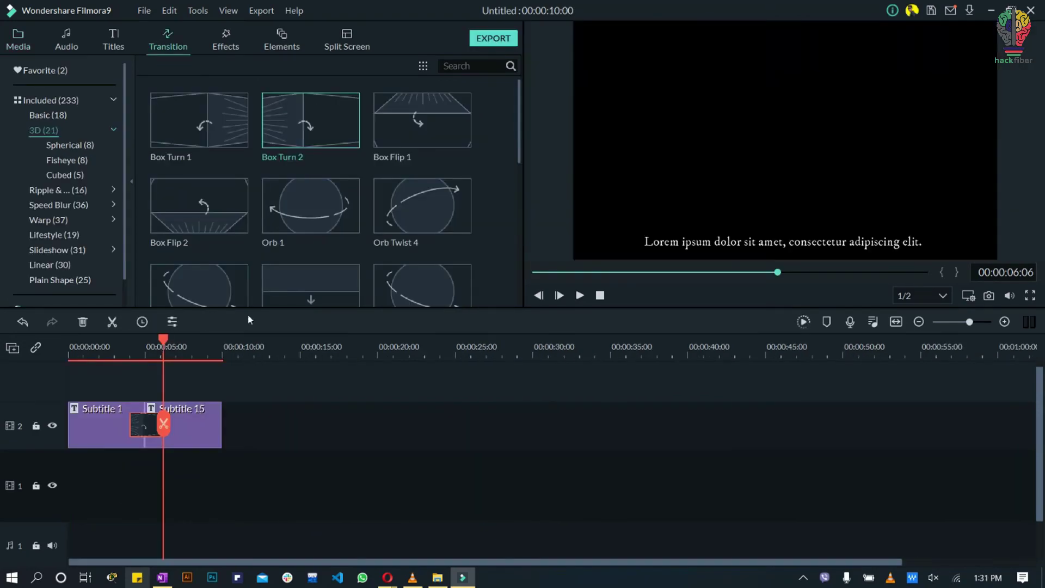
# - Select the Subtitle 1 and Subtitle 15 clips on track 2 and delete them
pyautogui.scroll(-5, 236, 287)
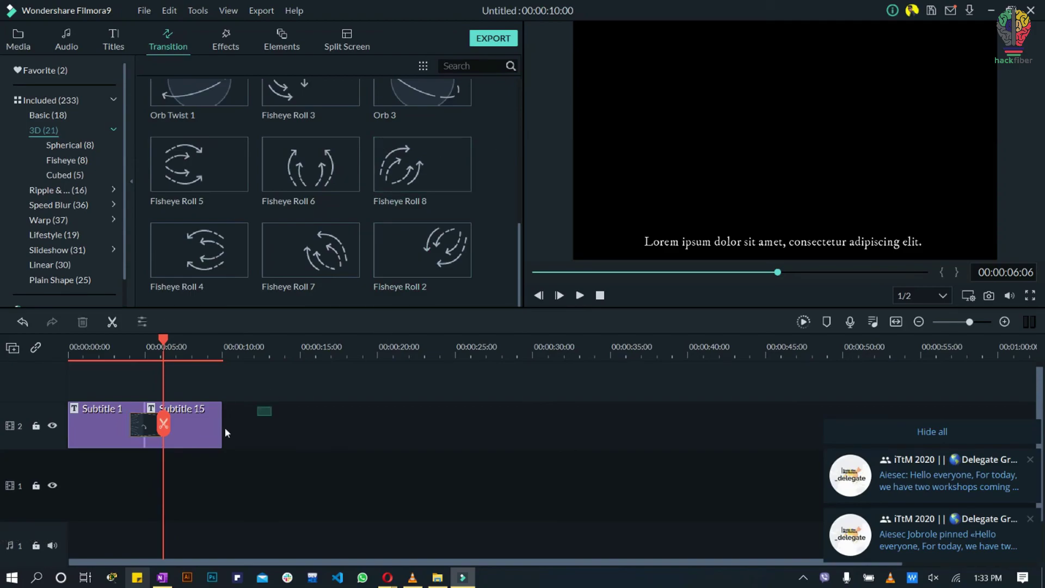
pyautogui.click(95, 446)
pyautogui.press('Delete')
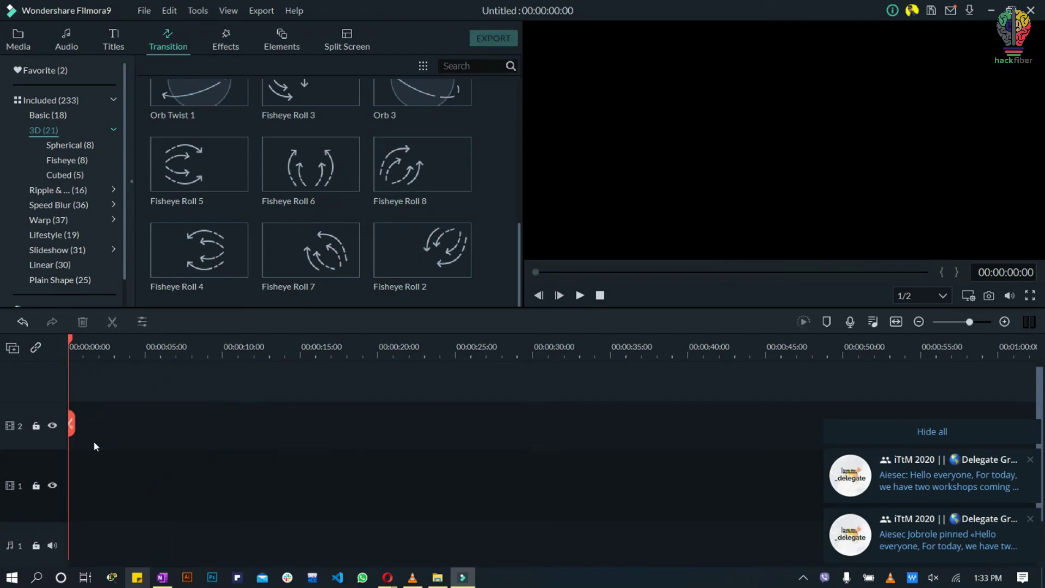
# - Put the Beach sample clip at the start of track 1 and play it
pyautogui.scroll(4, 422, 164)
pyautogui.click(18, 40)
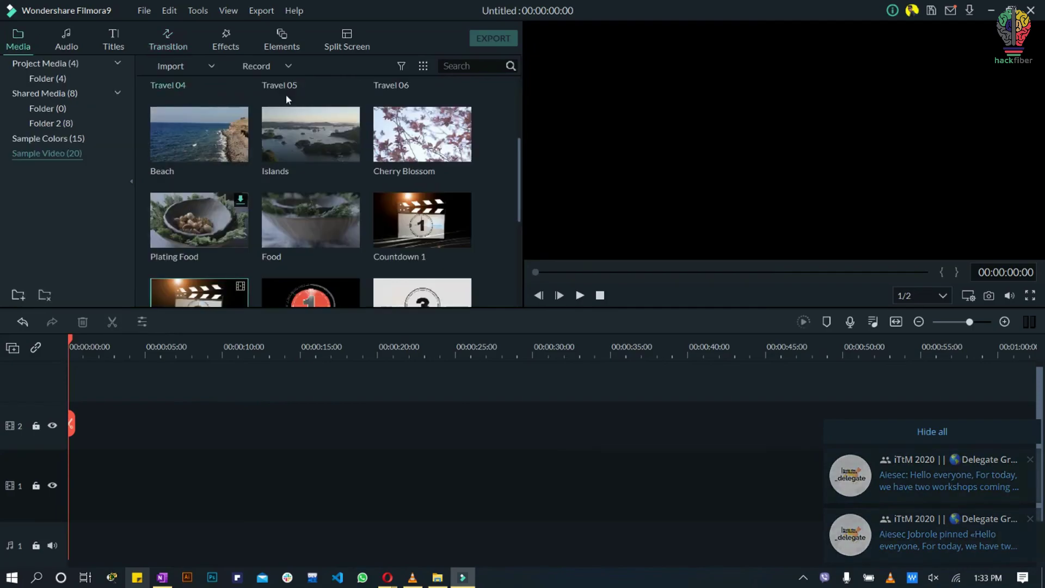
pyautogui.moveTo(221, 145); pyautogui.dragTo(164, 447)
pyautogui.press('space')
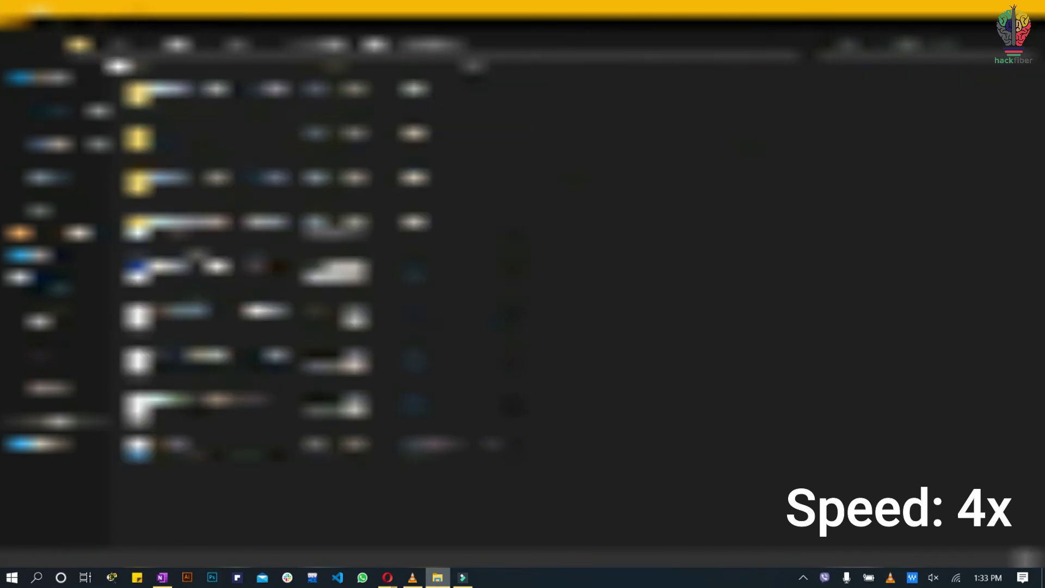
# - View 960square_logo.png in File Explorer, then drag 144square_logo.png over to Filmora
pyautogui.moveTo(527, 188); pyautogui.dragTo(533, 194)
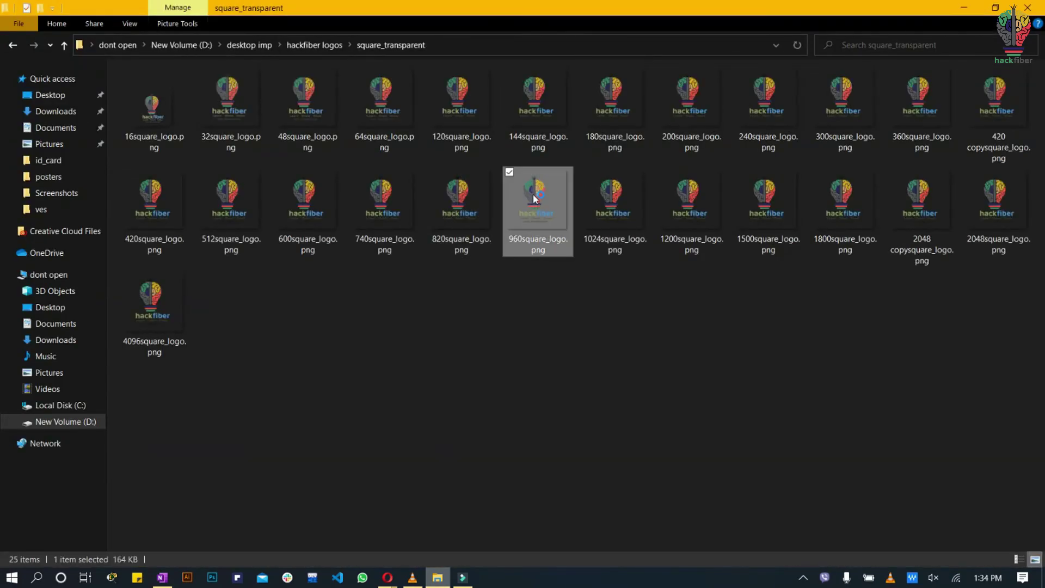
pyautogui.doubleClick(533, 194)
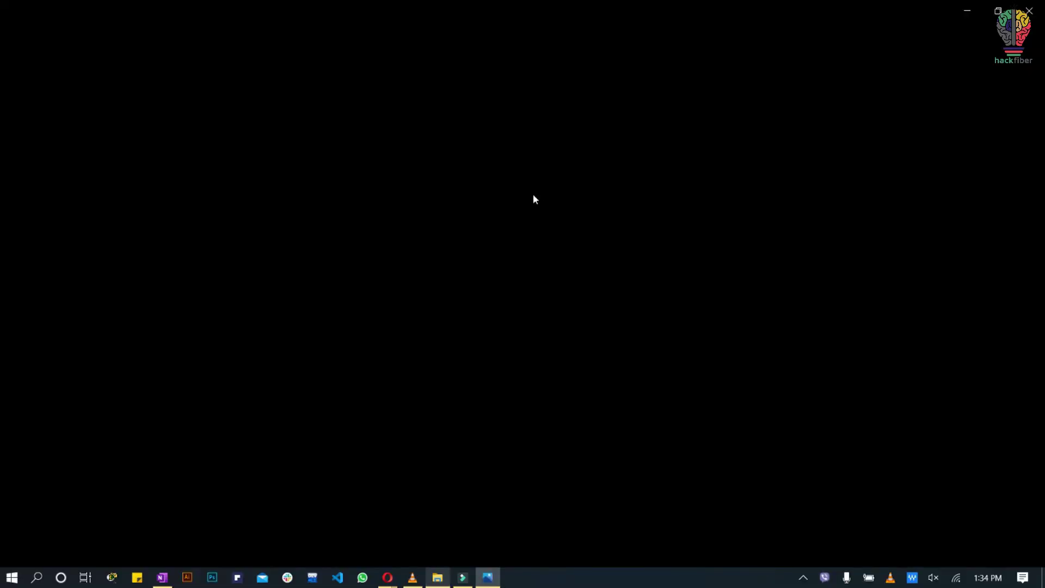
pyautogui.click(1029, 11)
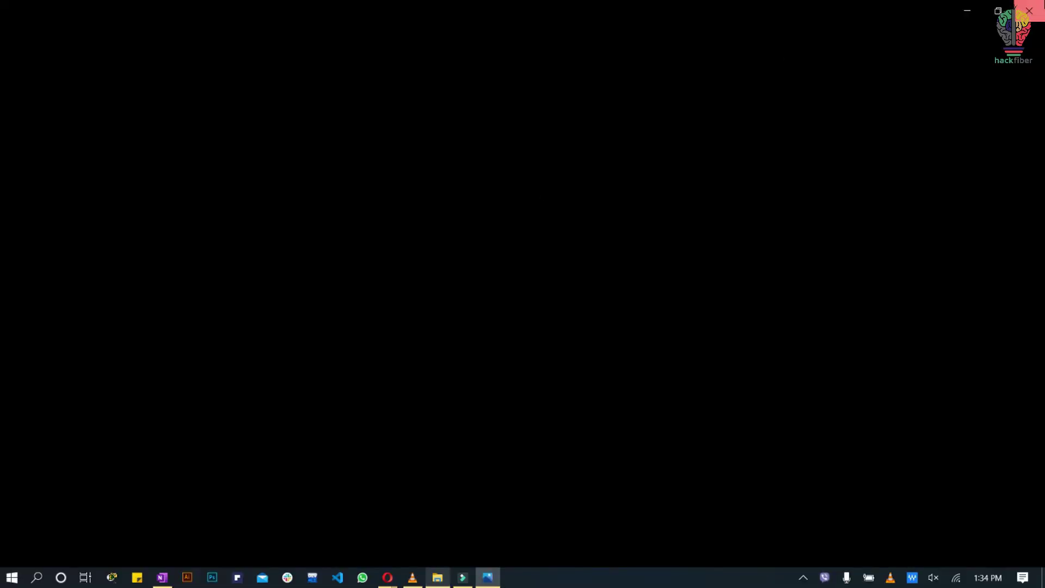
pyautogui.moveTo(542, 111); pyautogui.dragTo(361, 181)
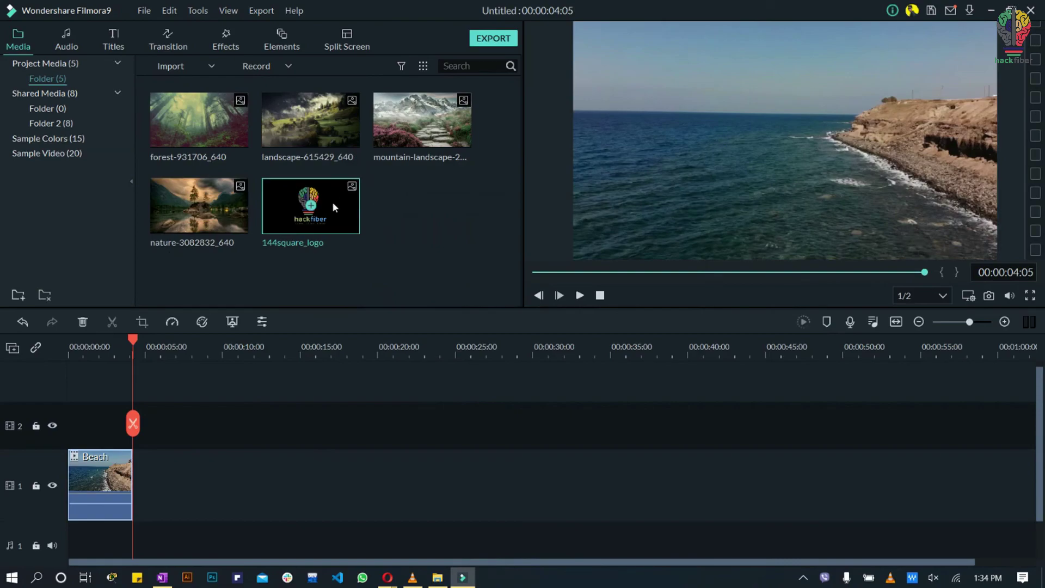
# - Import the hackfiber logo, place it on track 2 above the beach clip, and shorten it
pyautogui.moveTo(333, 208)
pyautogui.mouseDown()
pyautogui.moveTo(312, 364)
pyautogui.moveTo(105, 420)
pyautogui.moveTo(332, 219)
pyautogui.mouseUp()
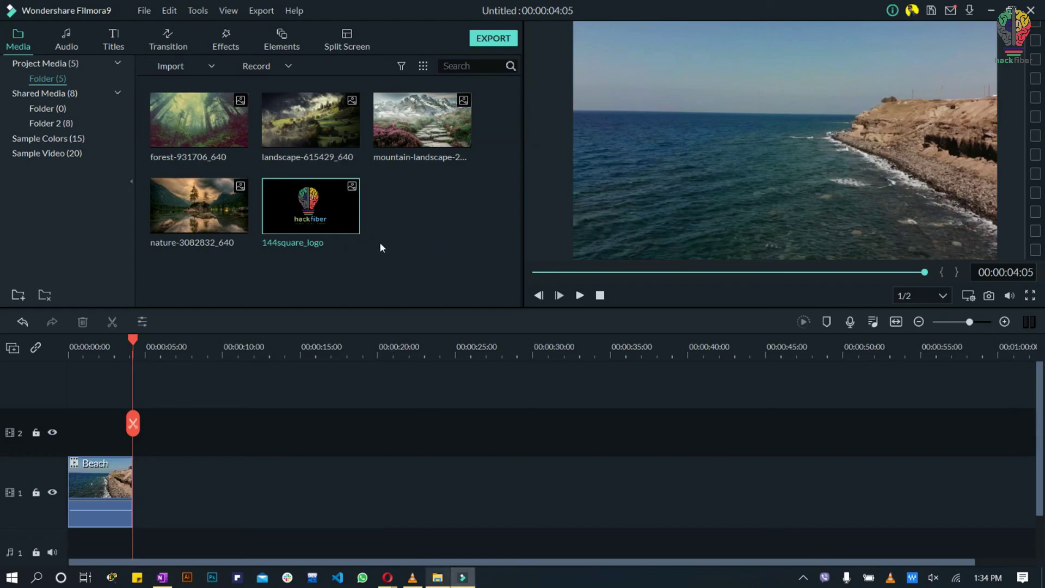
pyautogui.moveTo(315, 213); pyautogui.dragTo(65, 438)
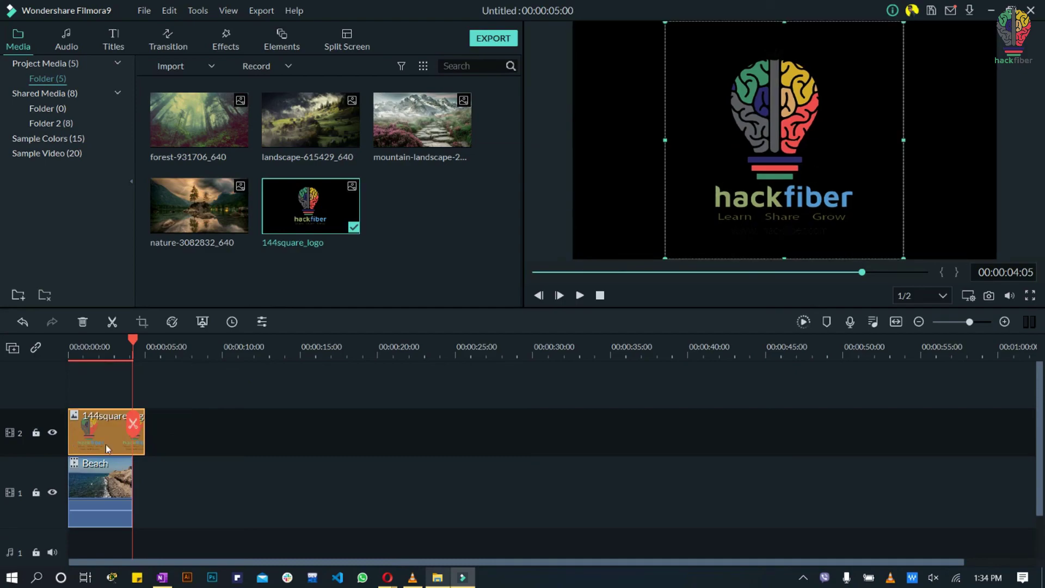
pyautogui.moveTo(144, 432); pyautogui.dragTo(99, 433)
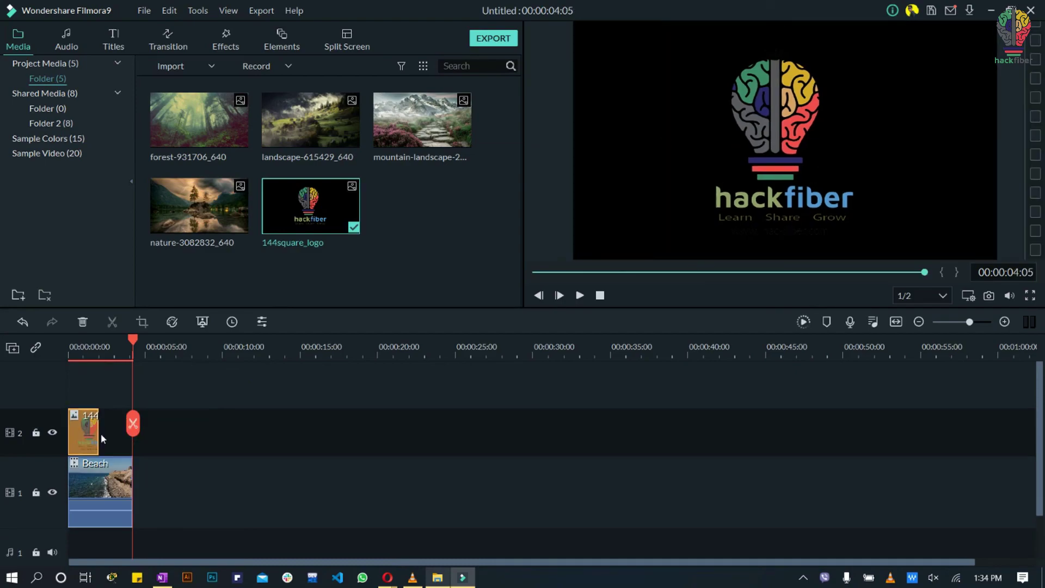
pyautogui.press('space')
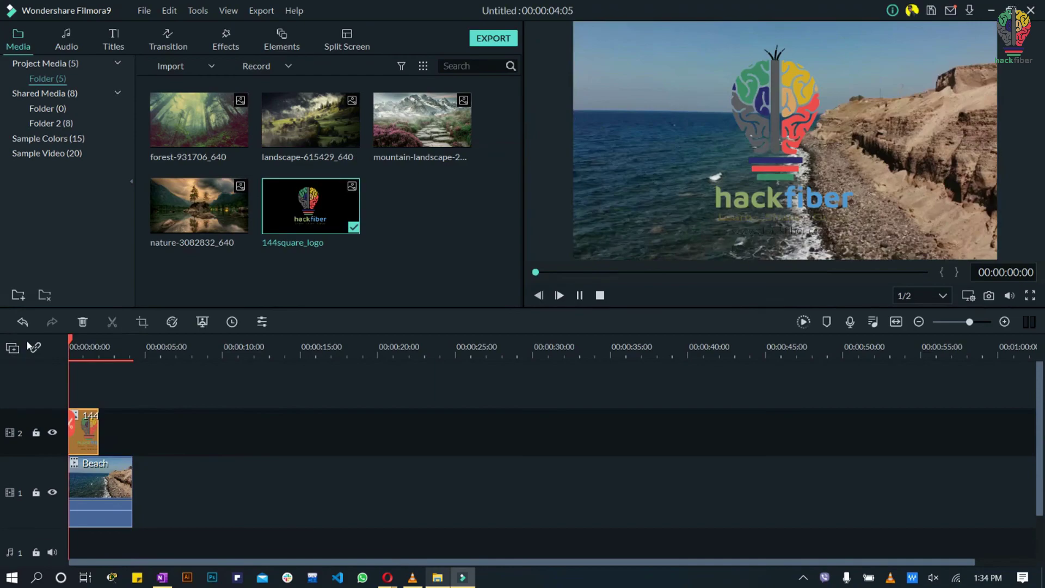
pyautogui.press('space')
# - Shrink the logo into the top-left corner and add the mountain image after it on track 2
pyautogui.click(778, 118)
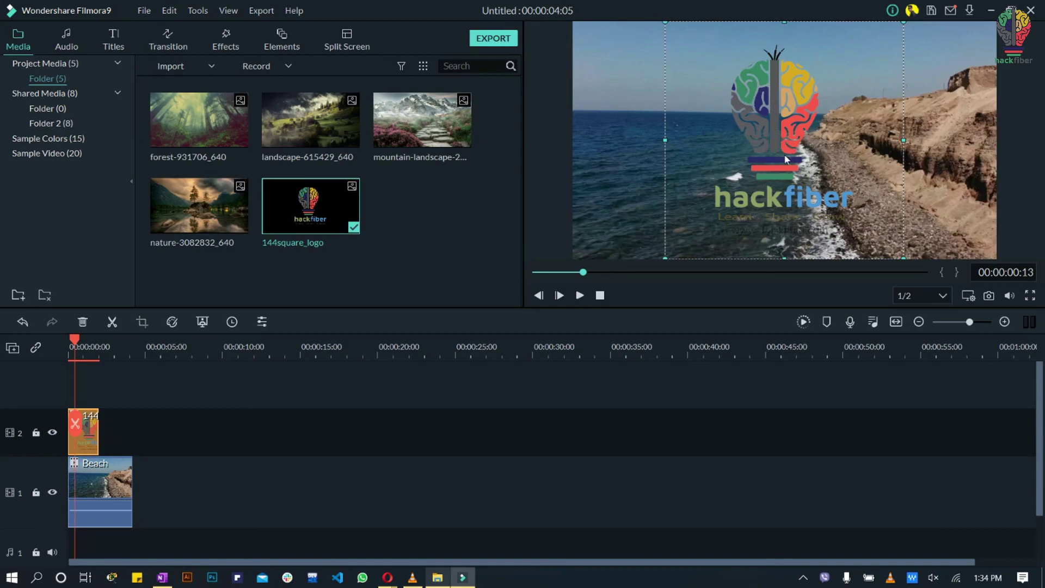
pyautogui.moveTo(904, 259); pyautogui.dragTo(823, 178)
pyautogui.moveTo(750, 101); pyautogui.dragTo(624, 58)
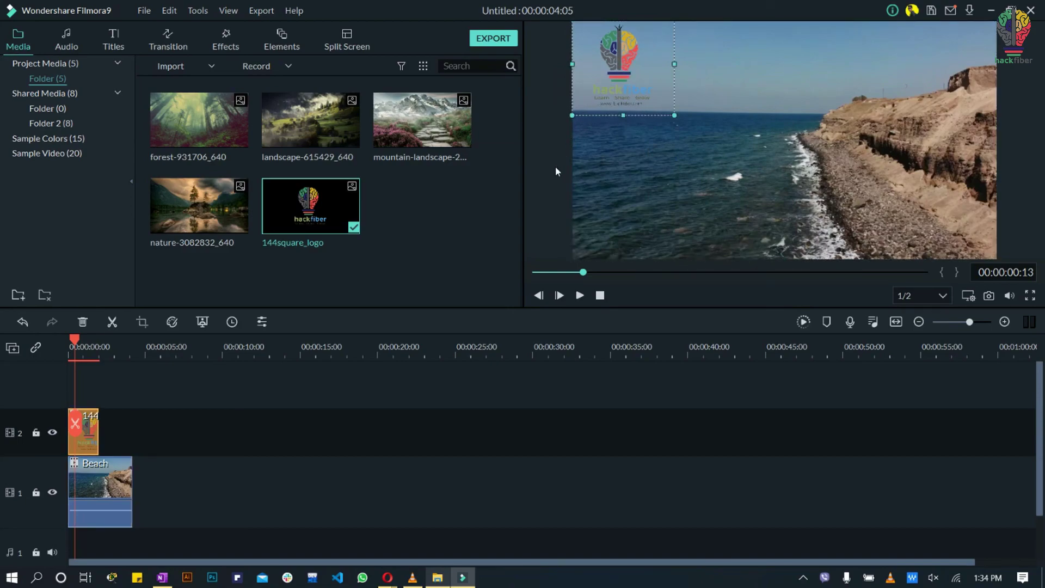
pyautogui.moveTo(423, 141); pyautogui.dragTo(174, 447)
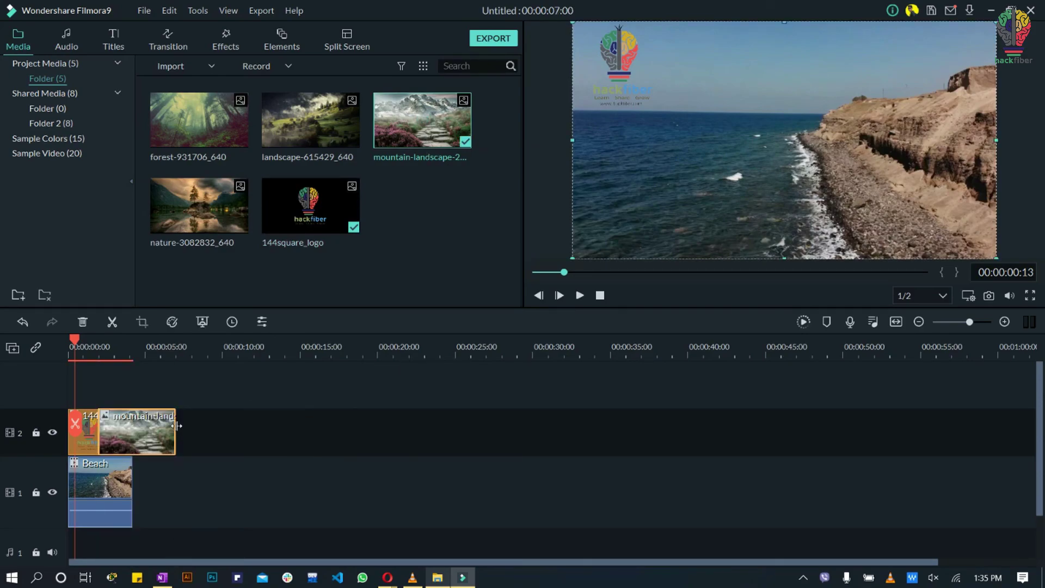
# - Shorten the mountain image and shrink it into a bottom-right picture-in-picture inset
pyautogui.moveTo(178, 430); pyautogui.dragTo(128, 432)
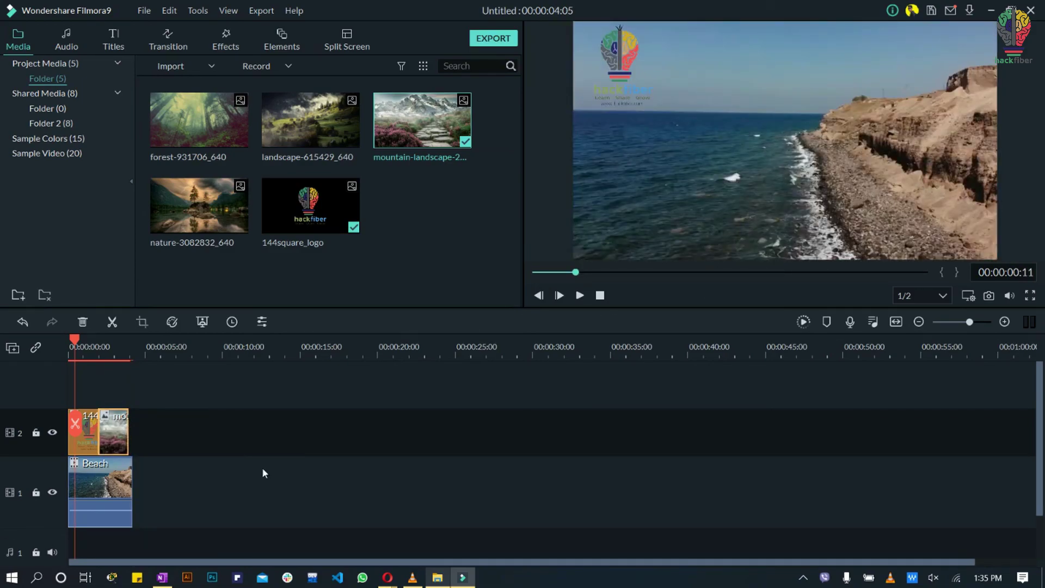
pyautogui.press('space')
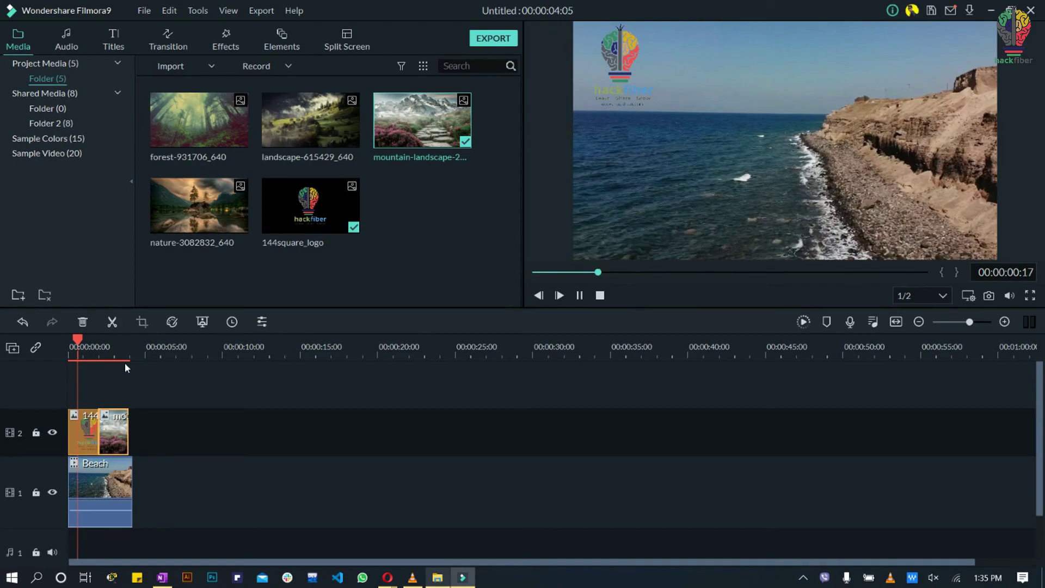
pyautogui.click(870, 74)
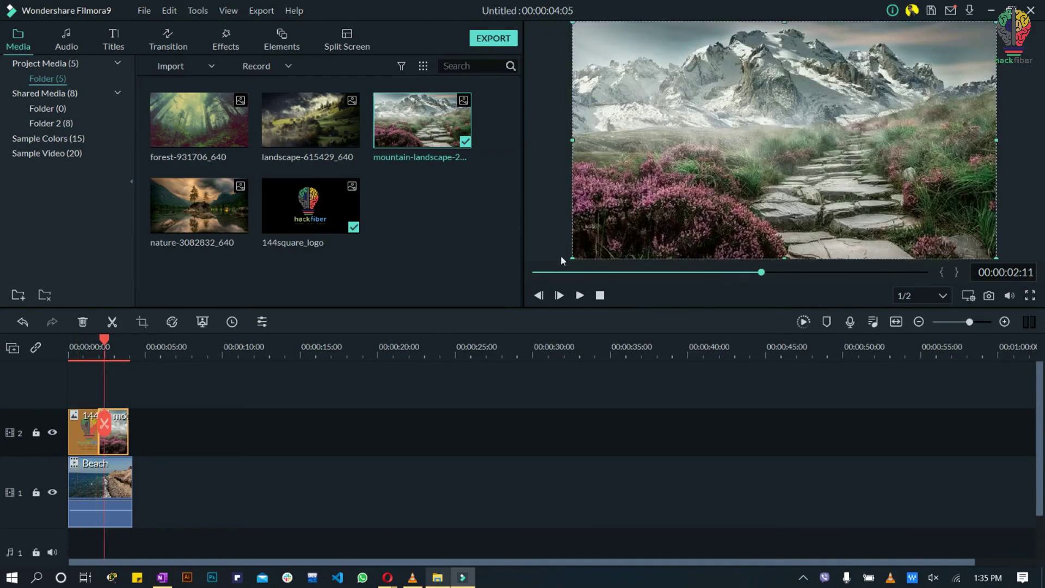
pyautogui.moveTo(572, 257); pyautogui.dragTo(838, 110)
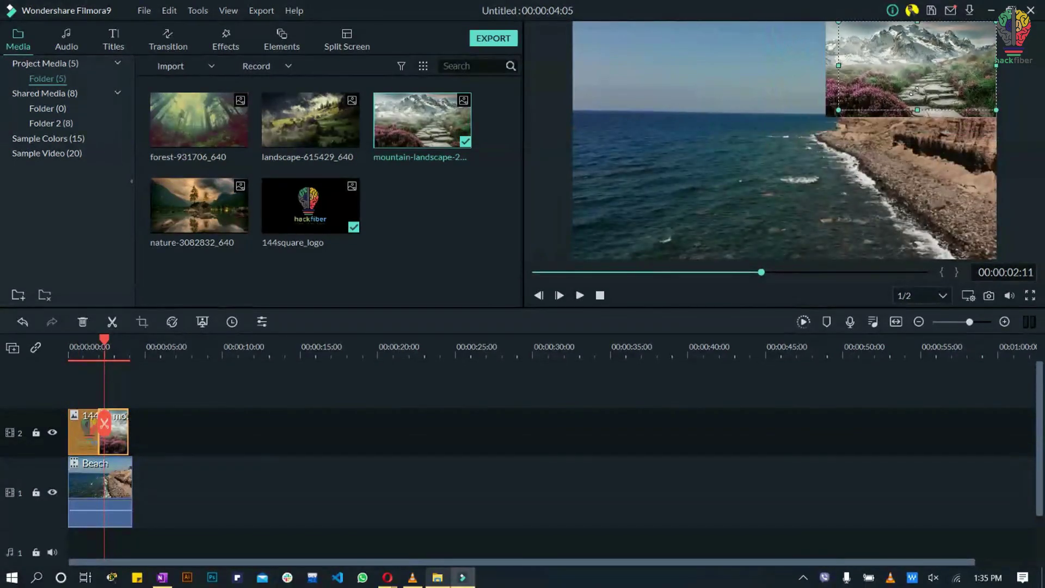
pyautogui.moveTo(917, 90); pyautogui.dragTo(957, 236)
pyautogui.click(865, 216)
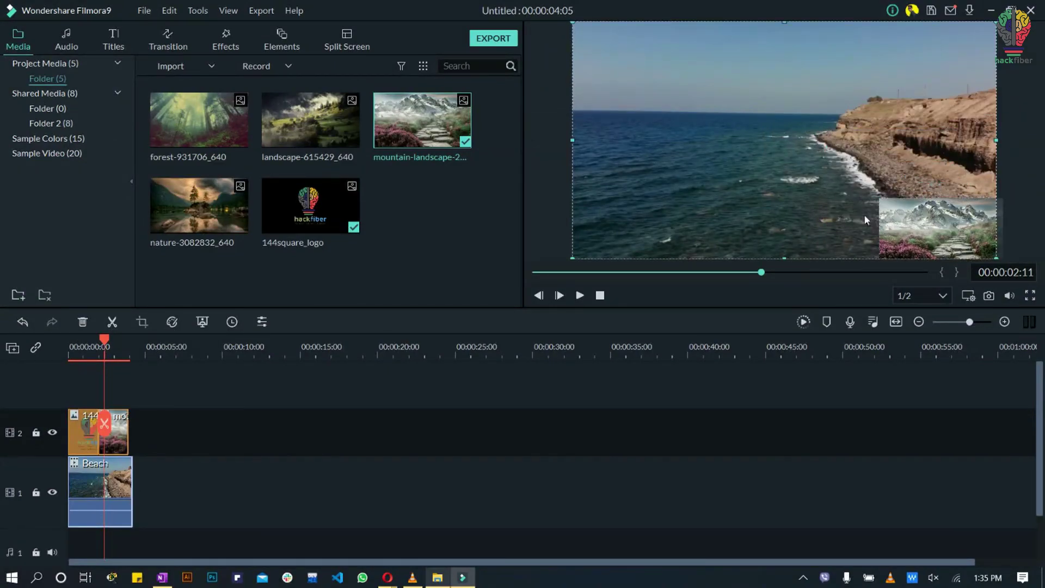
pyautogui.click(1013, 165)
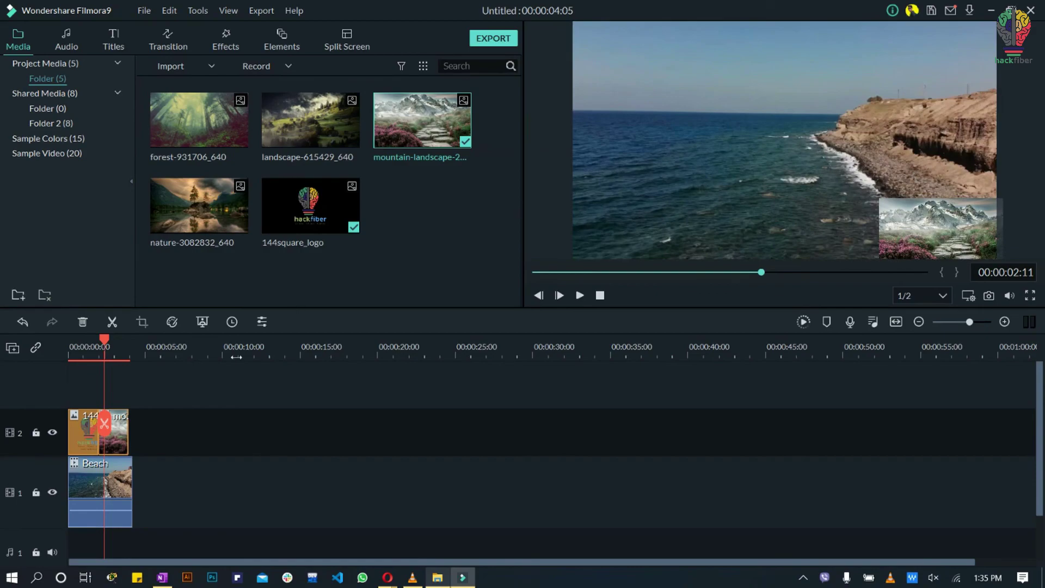
# - Replay the video from the start and move the logo clip up onto a new track 3
pyautogui.press('Home')
pyautogui.press('space')
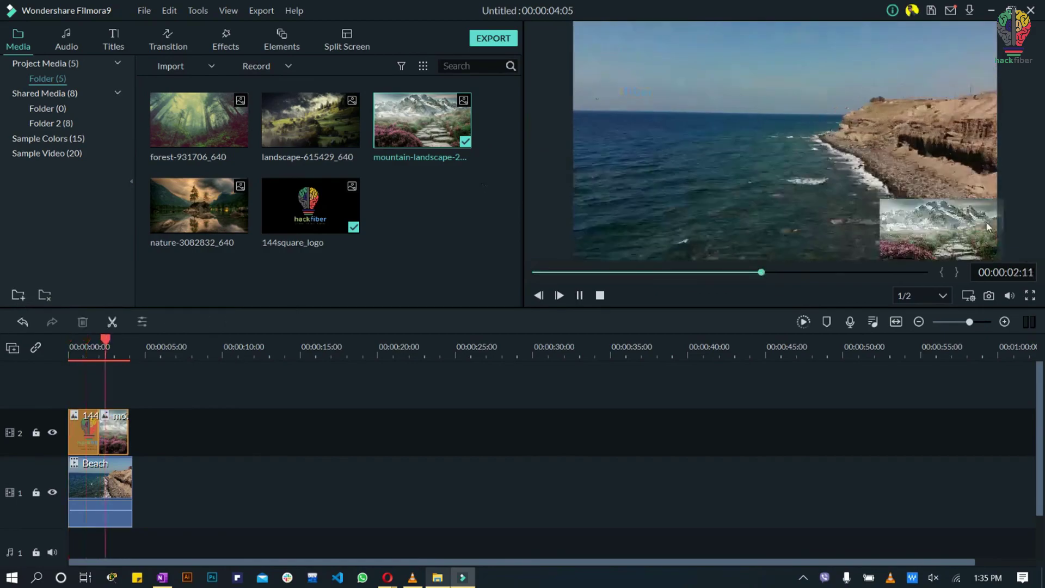
pyautogui.press('space')
pyautogui.moveTo(76, 440); pyautogui.dragTo(94, 390)
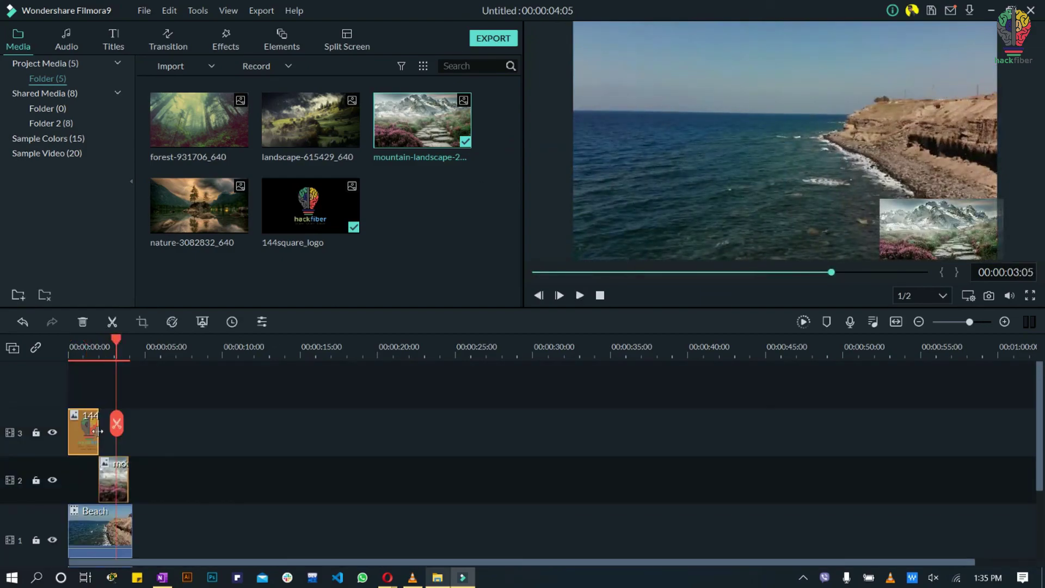
# - Stretch the track 3 logo to end at 00:00:04:05 and play it from the start
pyautogui.moveTo(98, 434); pyautogui.dragTo(129, 444)
pyautogui.moveTo(111, 338); pyautogui.dragTo(49, 342)
pyautogui.press('space')
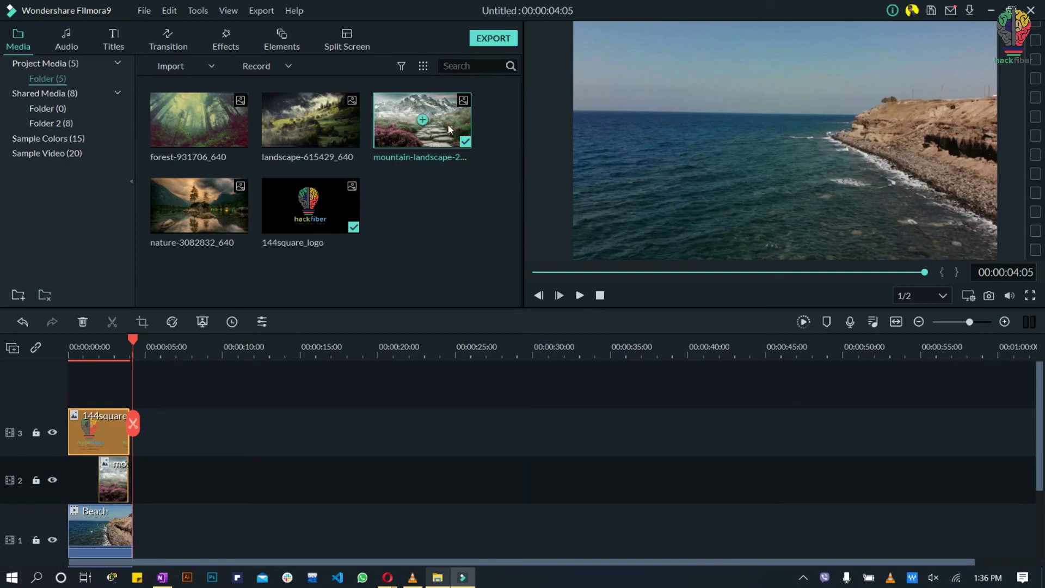
# - Replace the mountain clip on track 2 with the mountain image placed at the start
pyautogui.click(103, 493)
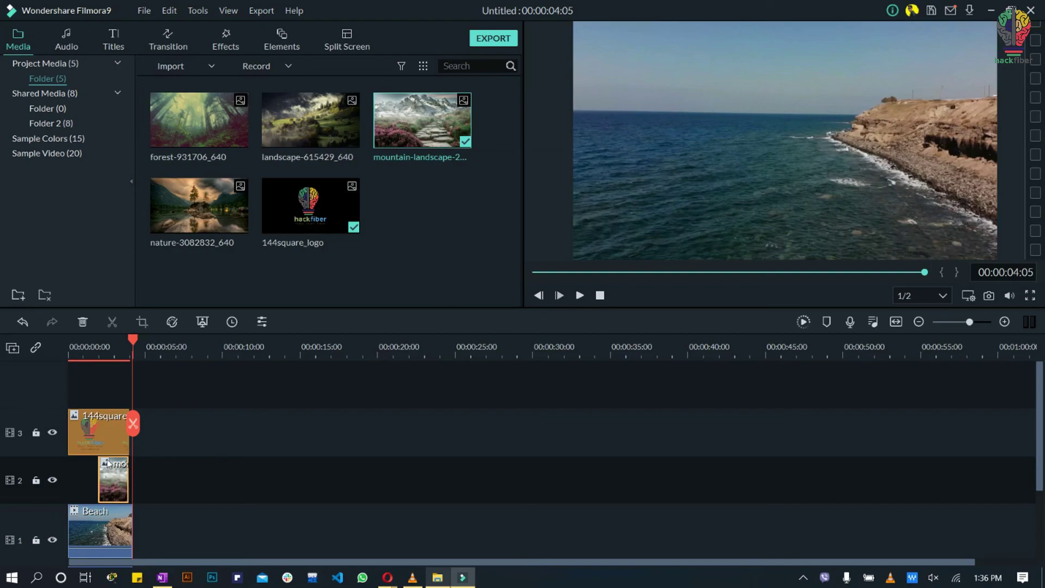
pyautogui.press('Delete')
pyautogui.moveTo(422, 122); pyautogui.dragTo(64, 489)
# - Shrink the mountain image into a small inset at the lower right of the preview
pyautogui.click(675, 146)
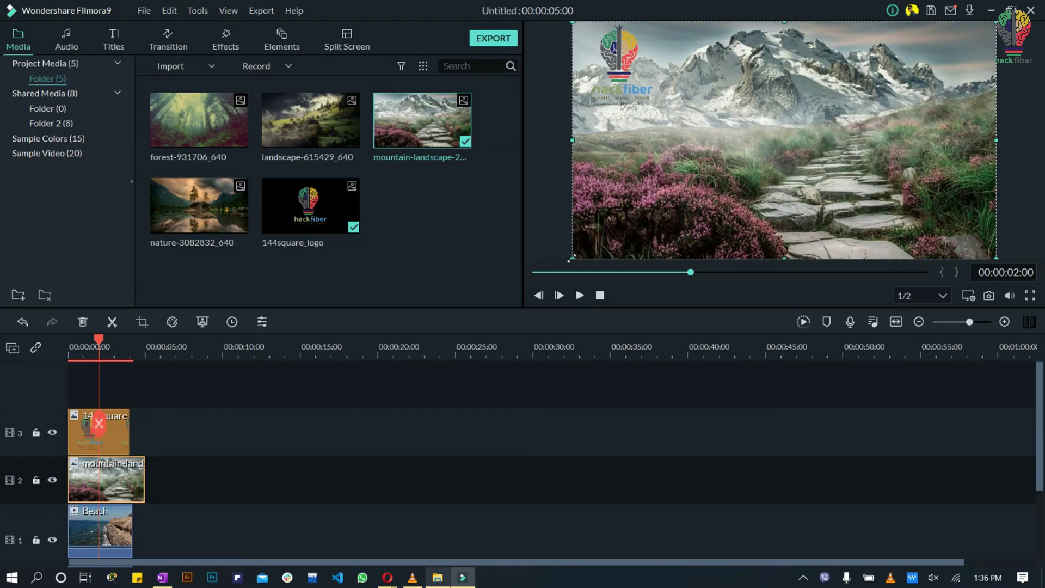
pyautogui.moveTo(574, 258); pyautogui.dragTo(777, 144)
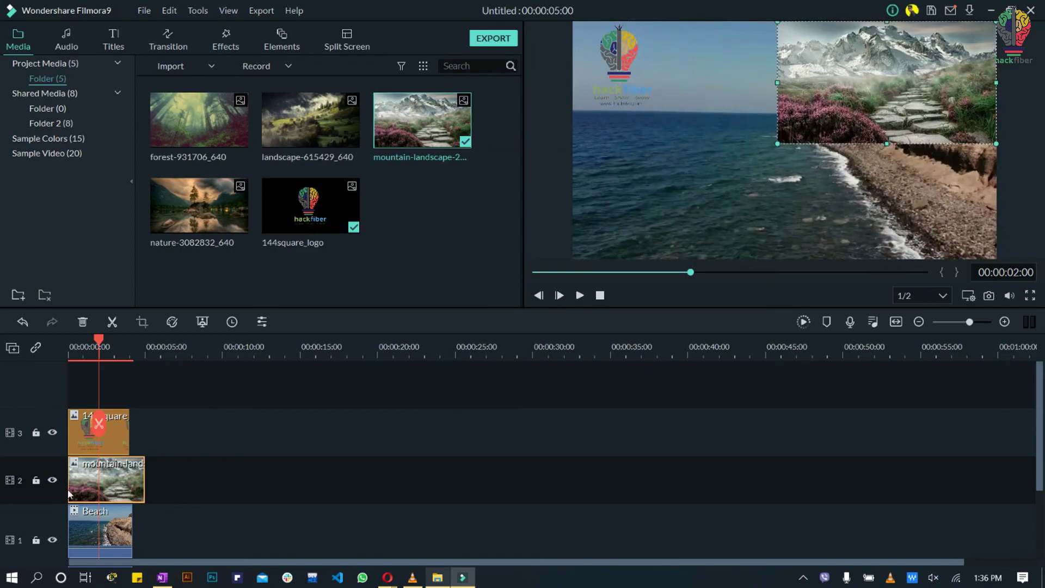
pyautogui.moveTo(888, 72); pyautogui.dragTo(889, 191)
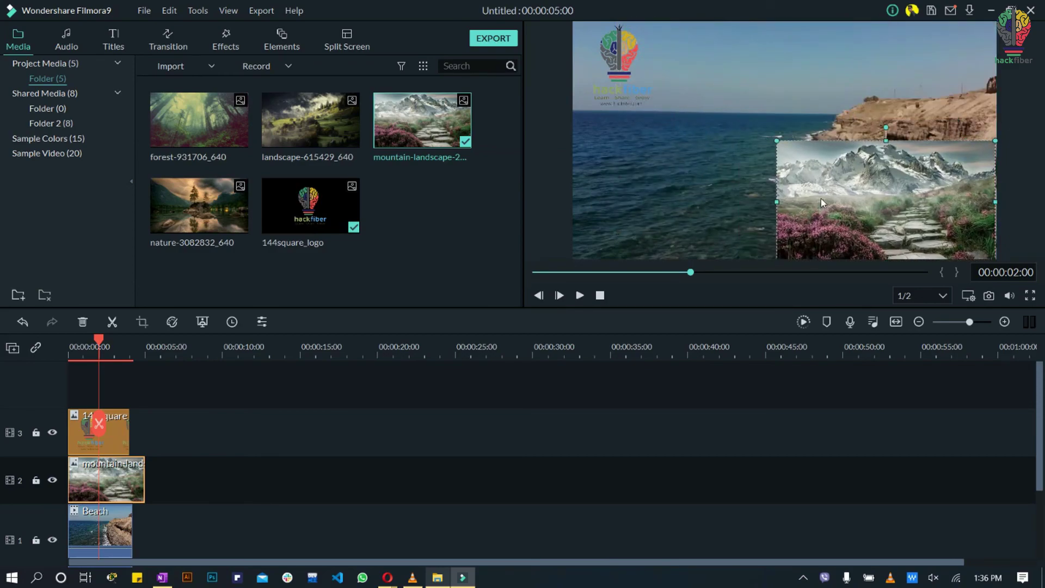
pyautogui.scroll(-2, 195, 456)
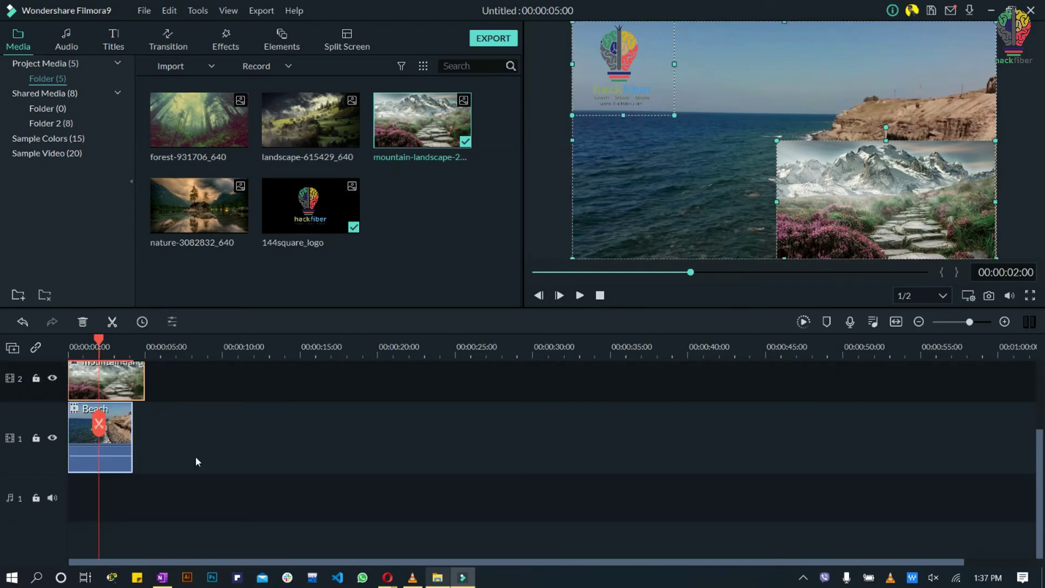